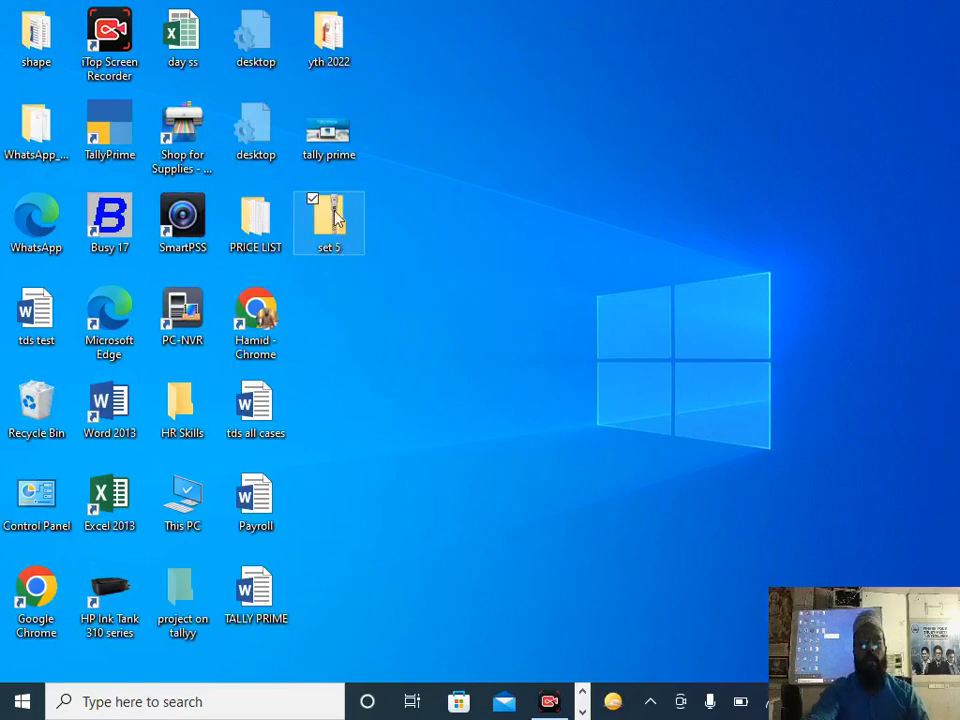
Step: Extract the zipped set 5 folder to C:\Users\Dell\Desktop\set 5 and delete the original zip file
{"action": "right_click", "coordinate": [337, 218]}
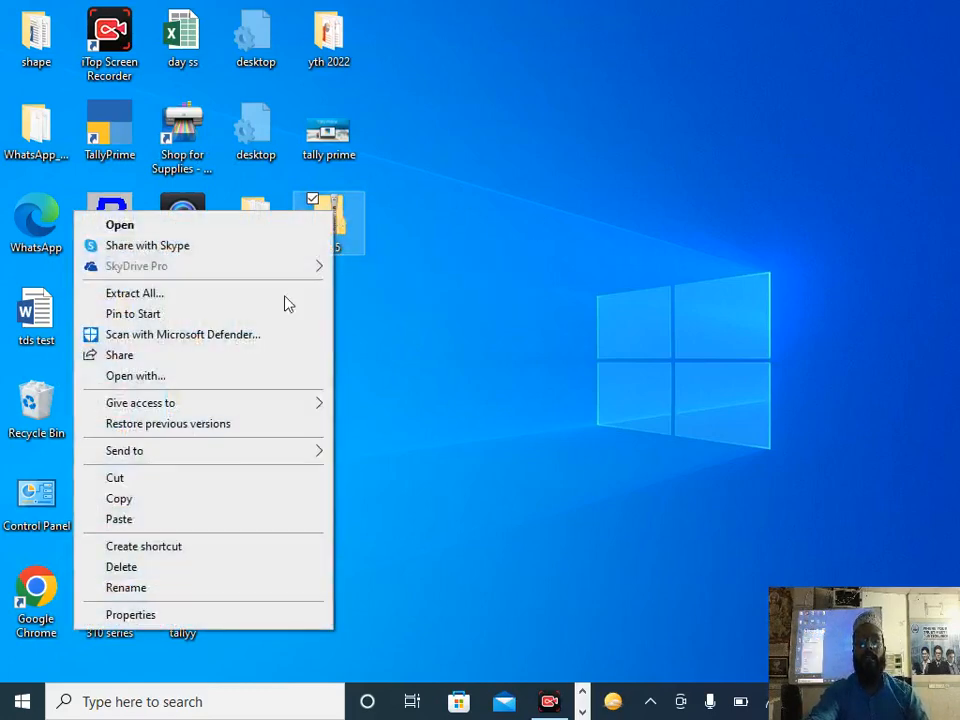
{"action": "left_click", "coordinate": [182, 296]}
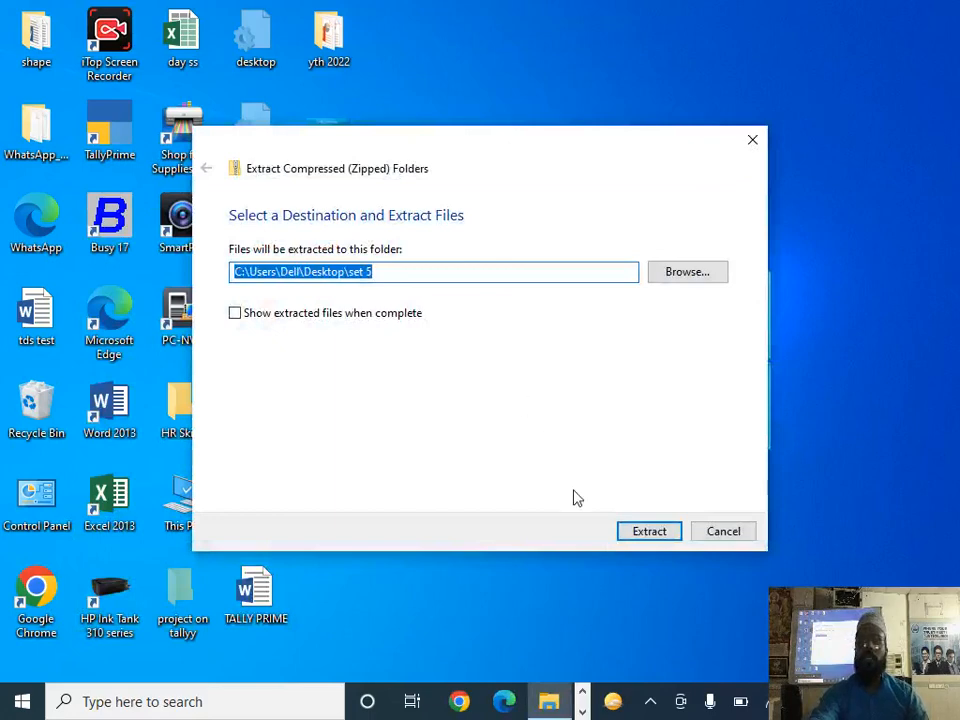
{"action": "left_click", "coordinate": [649, 532]}
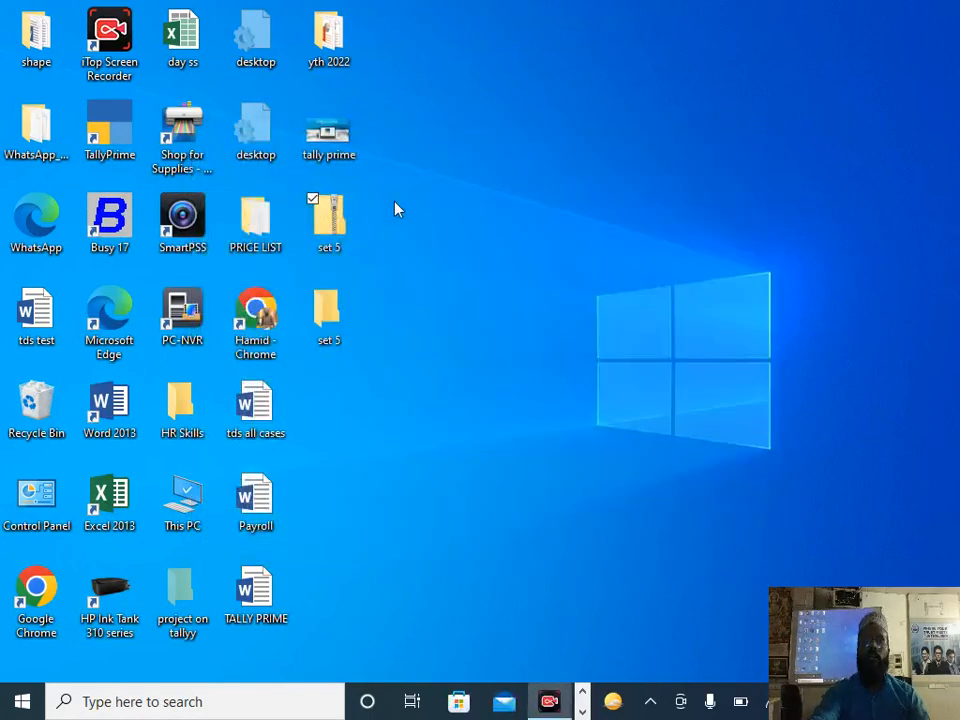
{"action": "key", "text": "Delete"}
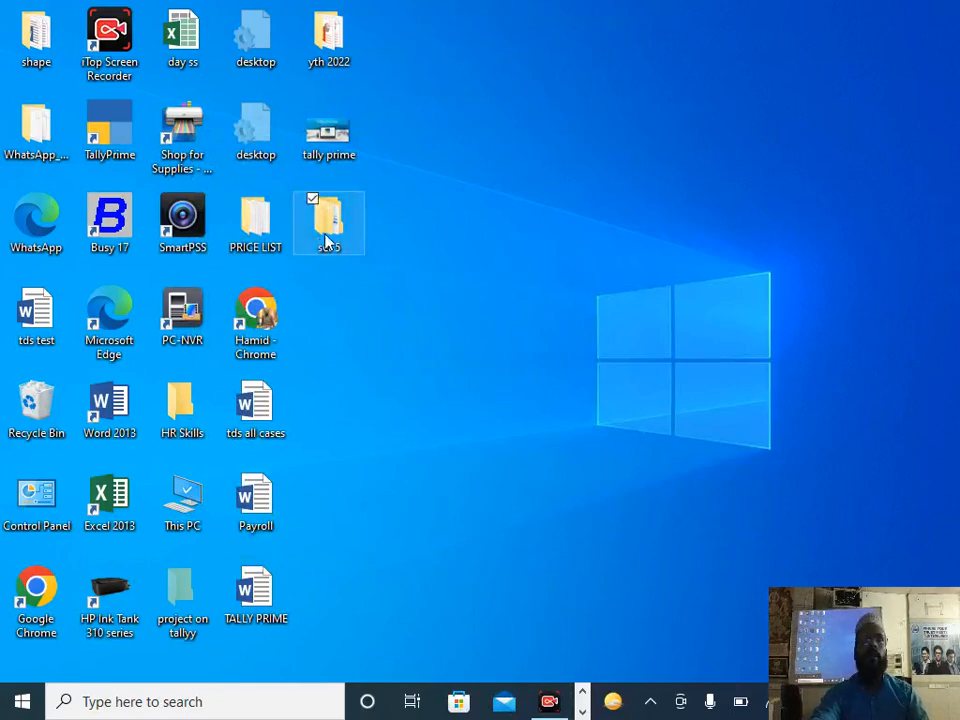
Step: Open the Tally.ERP 9_Dec'17_Set 2 question paper from the inner folder of the extracted set 5
{"action": "double_click", "coordinate": [327, 240]}
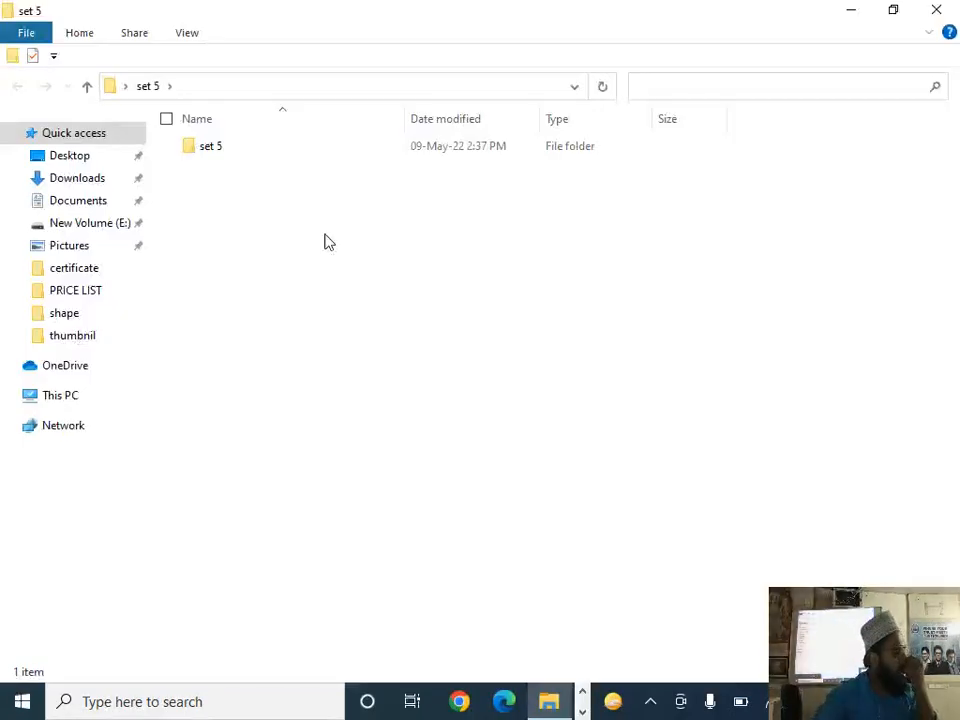
{"action": "double_click", "coordinate": [222, 155]}
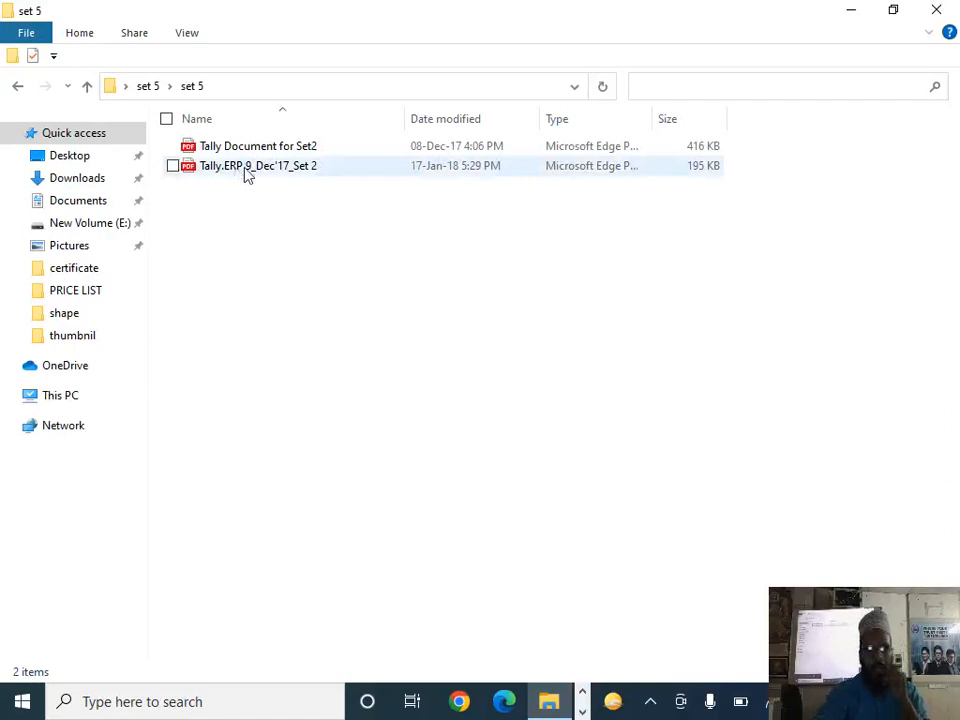
{"action": "double_click", "coordinate": [248, 175]}
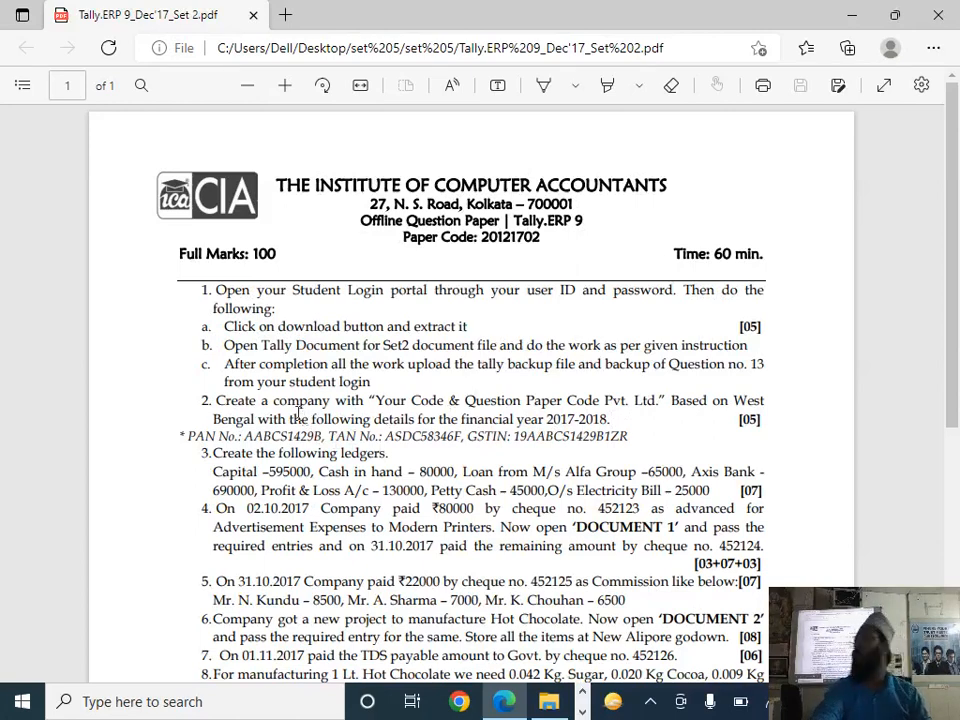
Step: Return to the inner set 5 folder in File Explorer and copy its full path
{"action": "left_click", "coordinate": [853, 15]}
{"action": "left_click", "coordinate": [422, 86]}
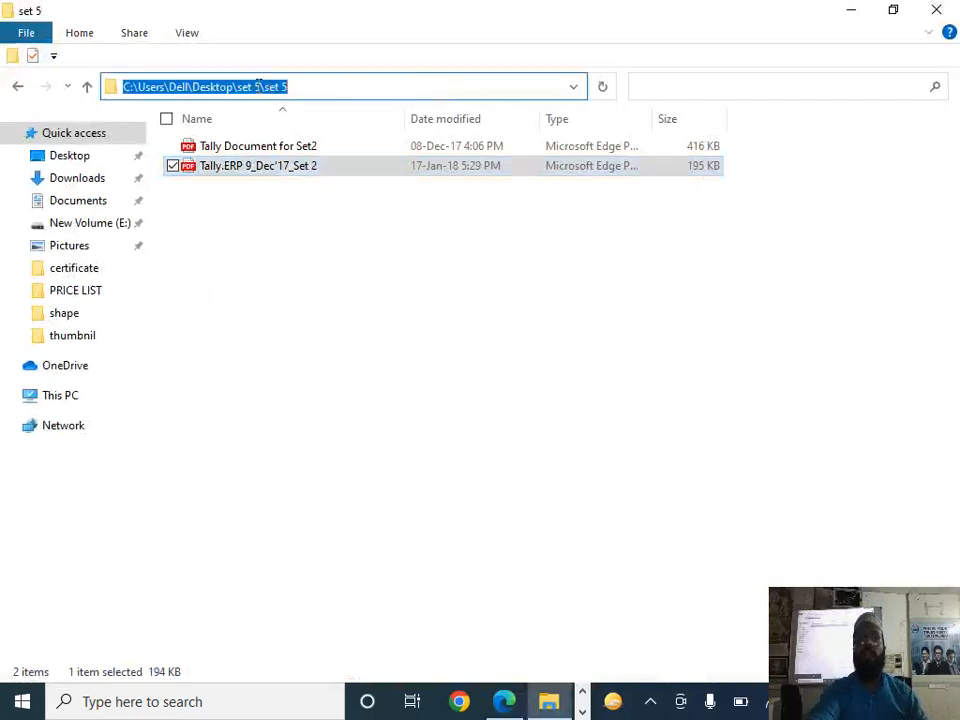
{"action": "right_click", "coordinate": [260, 92]}
{"action": "left_click", "coordinate": [128, 147]}
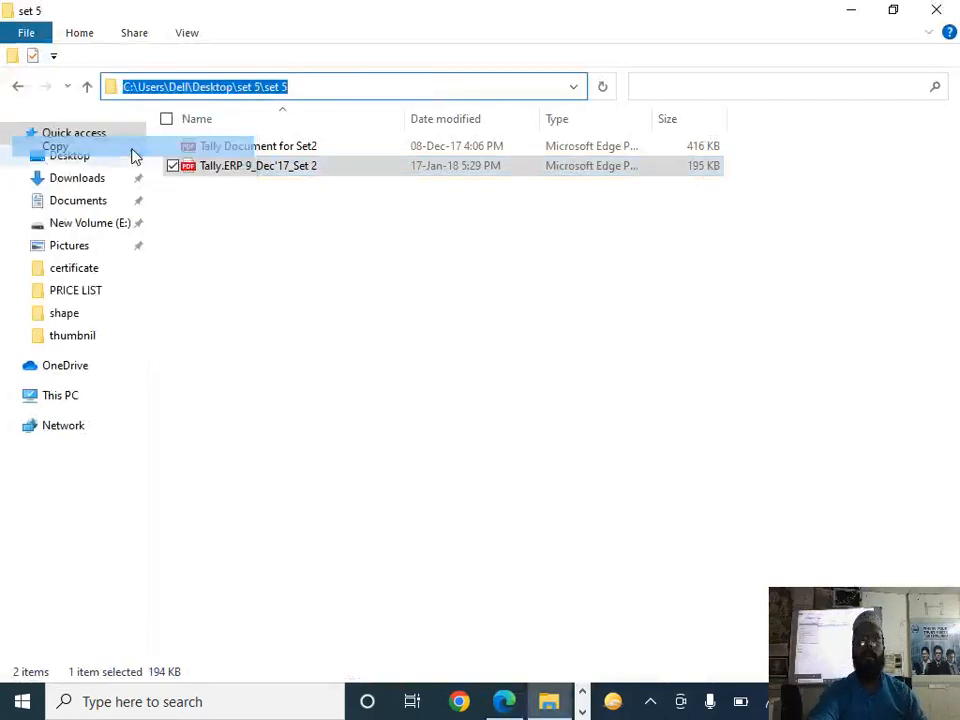
Step: Switch to TallyPrime and shut the company Chapter 1.2
{"action": "key", "text": "alt+Tab"}
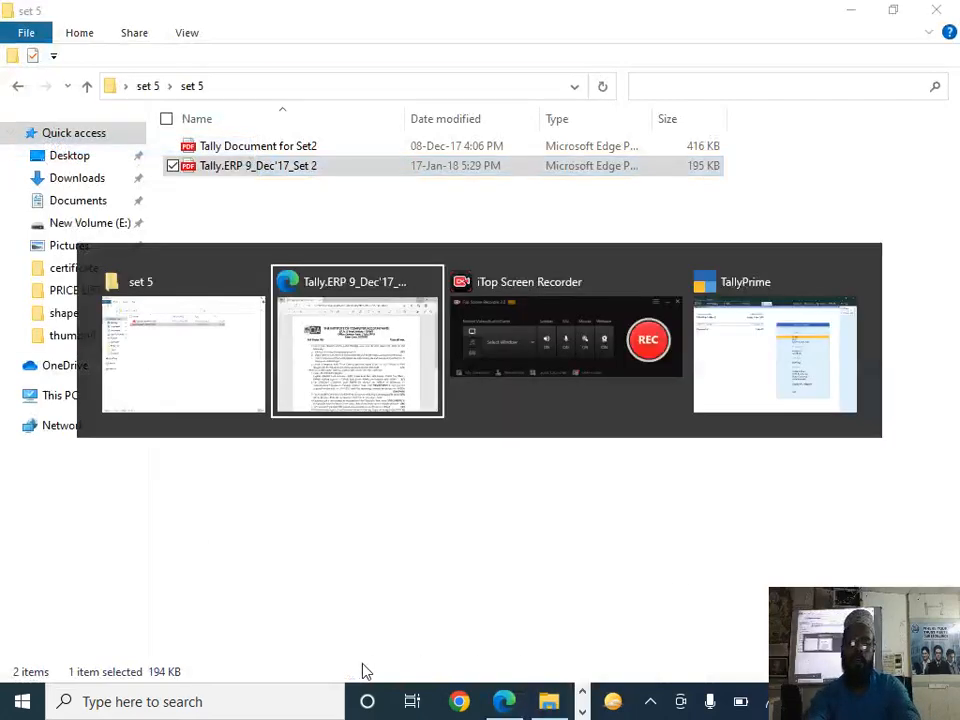
{"action": "key", "text": "alt+Tab"}
{"action": "key", "text": "alt+Tab"}
{"action": "key", "text": "alt+Tab"}
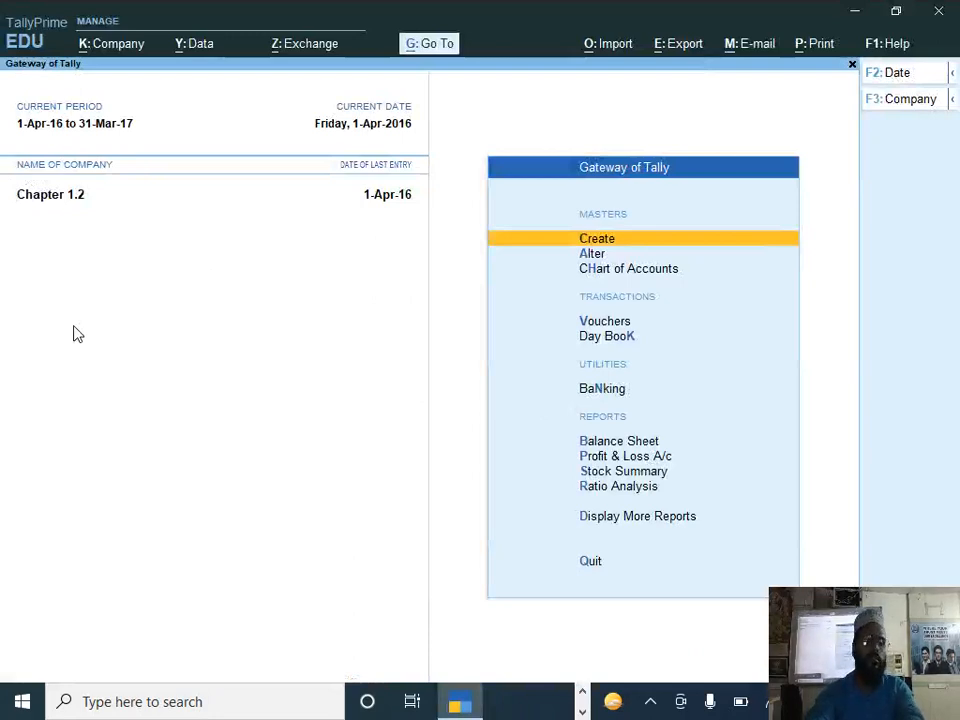
{"action": "key", "text": "ctrl+F3"}
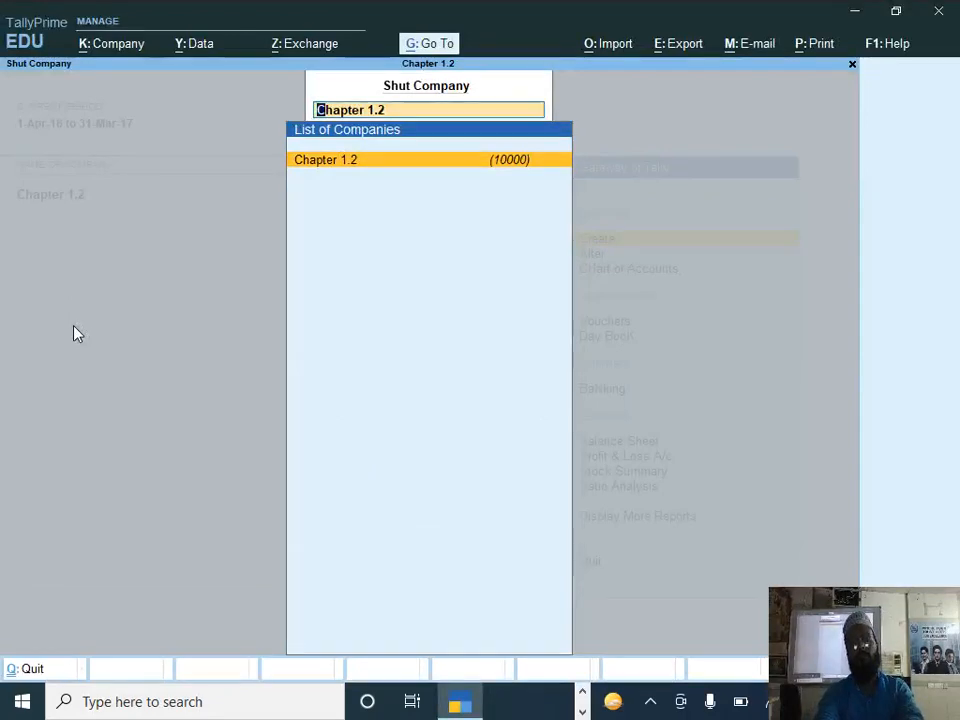
{"action": "key", "text": "Return"}
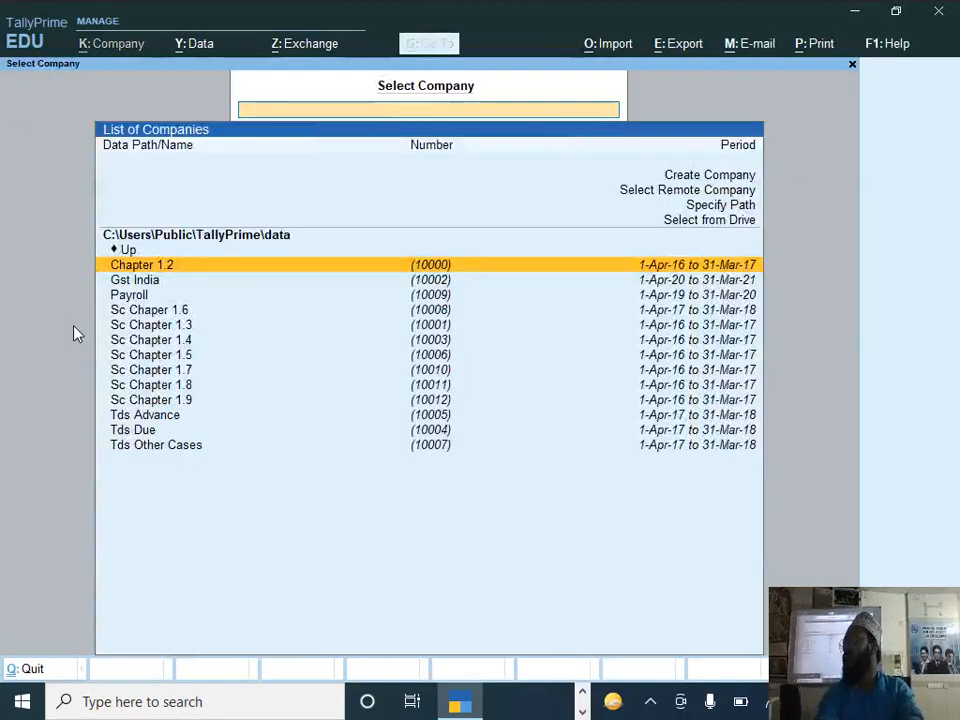
Step: Start creating a new company and set its data path to C:\Users\Dell\Desktop\set 5\set 5
{"action": "key", "text": "Up"}
{"action": "key", "text": "Up"}
{"action": "key", "text": "Up"}
{"action": "key", "text": "Up"}
{"action": "key", "text": "Up"}
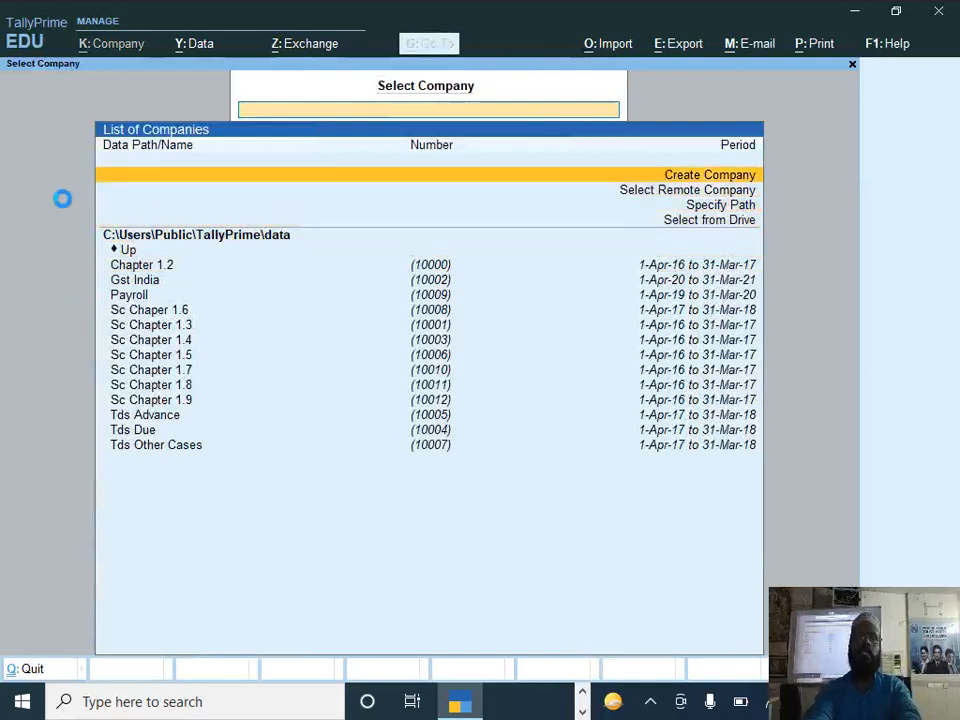
{"action": "key", "text": "Return"}
{"action": "key", "text": "Return"}
{"action": "key", "text": "BackSpace"}
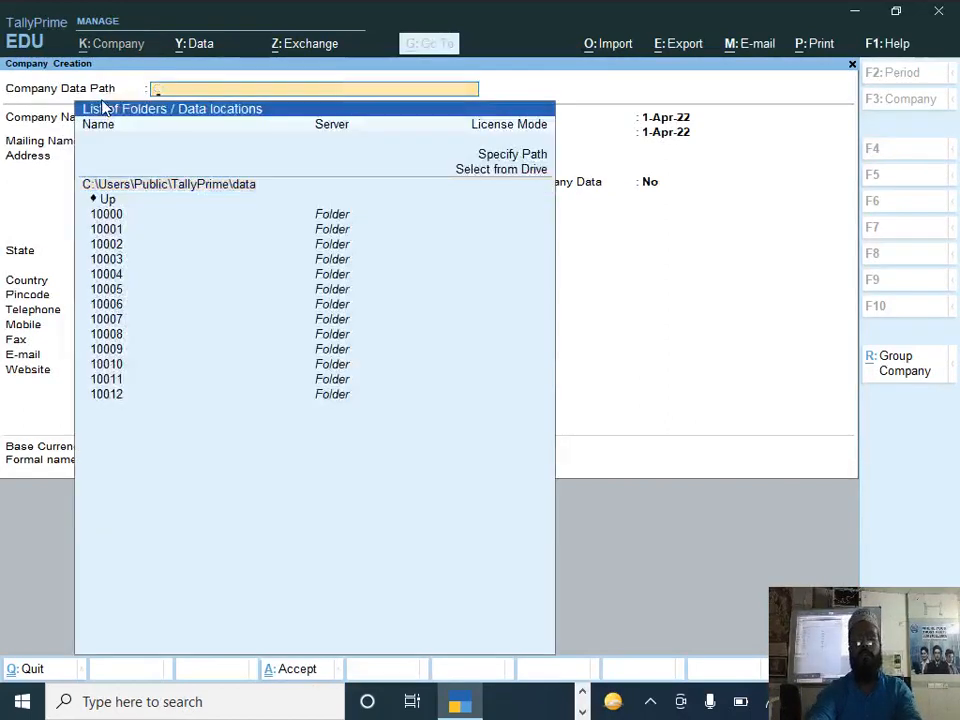
{"action": "key", "text": "ctrl+alt+v"}
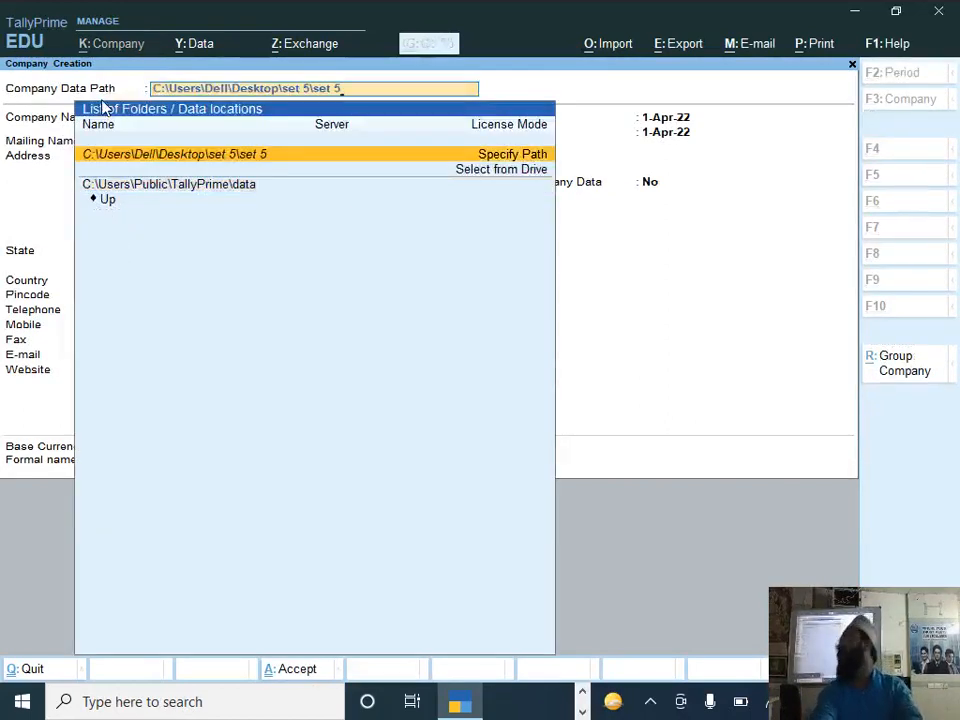
{"action": "key", "text": "Return"}
{"action": "key", "text": "Return"}
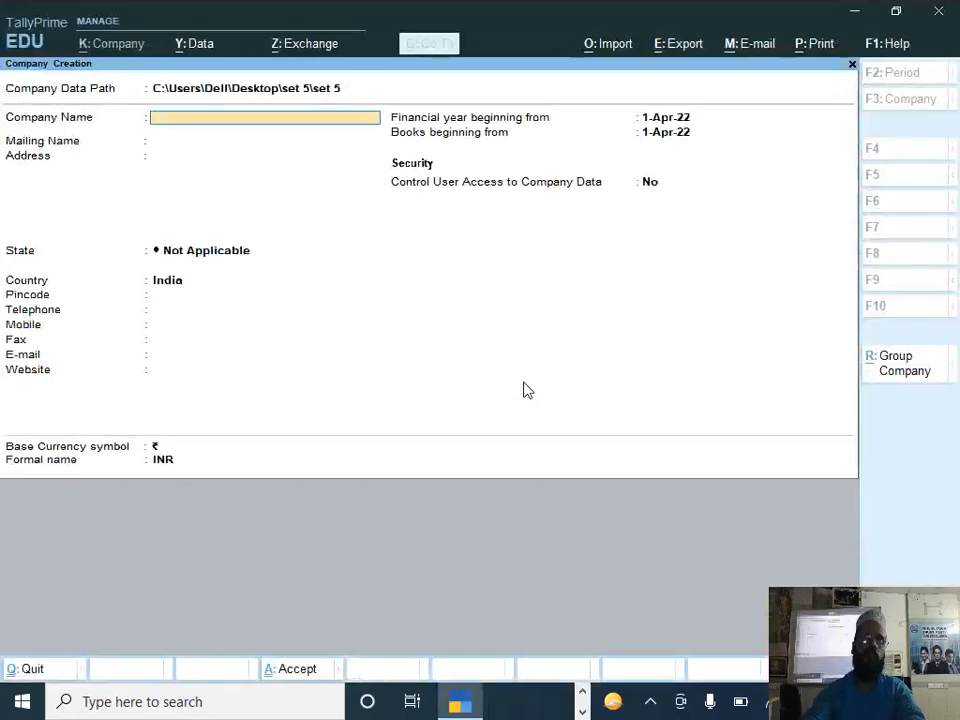
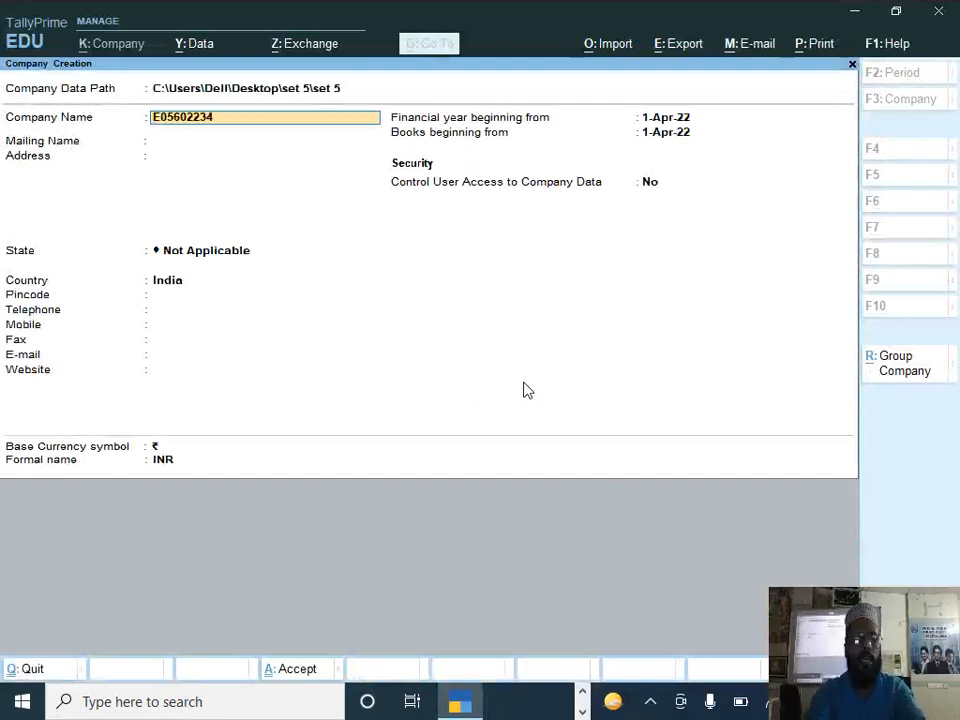
Step: Name the company with the student code followed by "& 20121702pvt Ltd", copying the paper code from the question paper, and accept the mailing name
{"action": "type", "text": " & 1232354"}
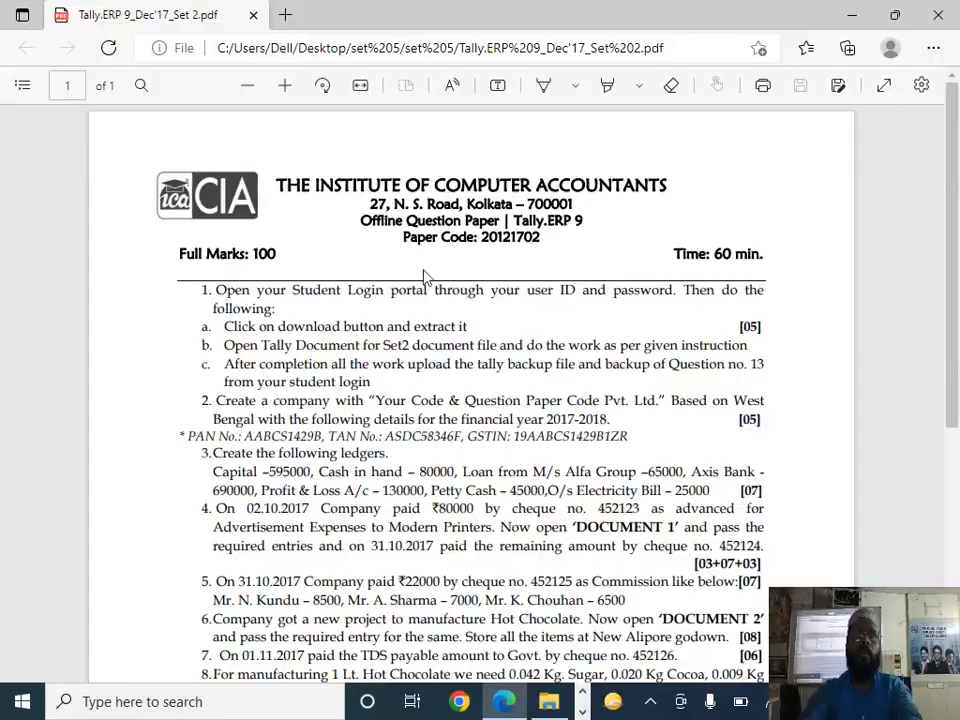
{"action": "double_click", "coordinate": [496, 236]}
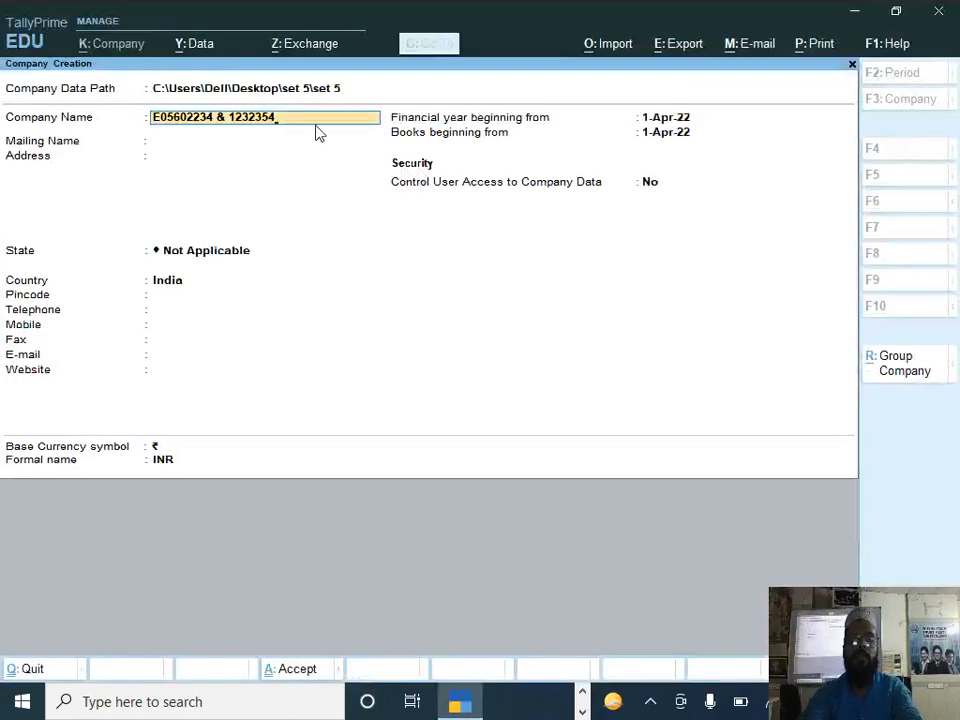
{"action": "key", "text": "Return"}
{"action": "key", "text": "BackSpace"}
{"action": "key", "text": "BackSpace"}
{"action": "key", "text": "BackSpace"}
{"action": "key", "text": "BackSpace"}
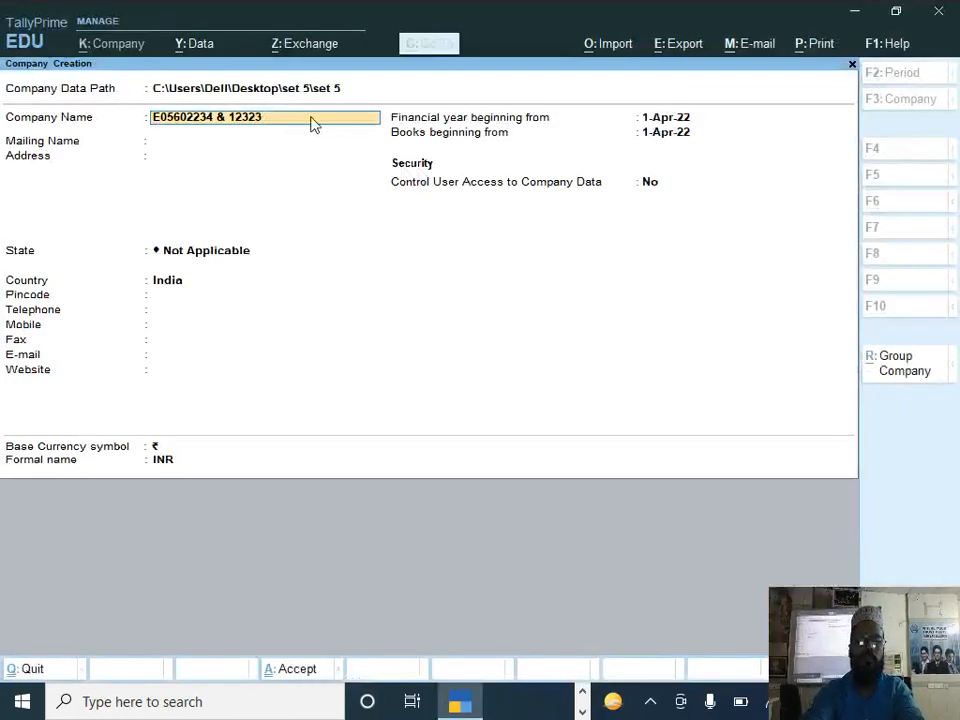
{"action": "key", "text": "ctrl+v"}
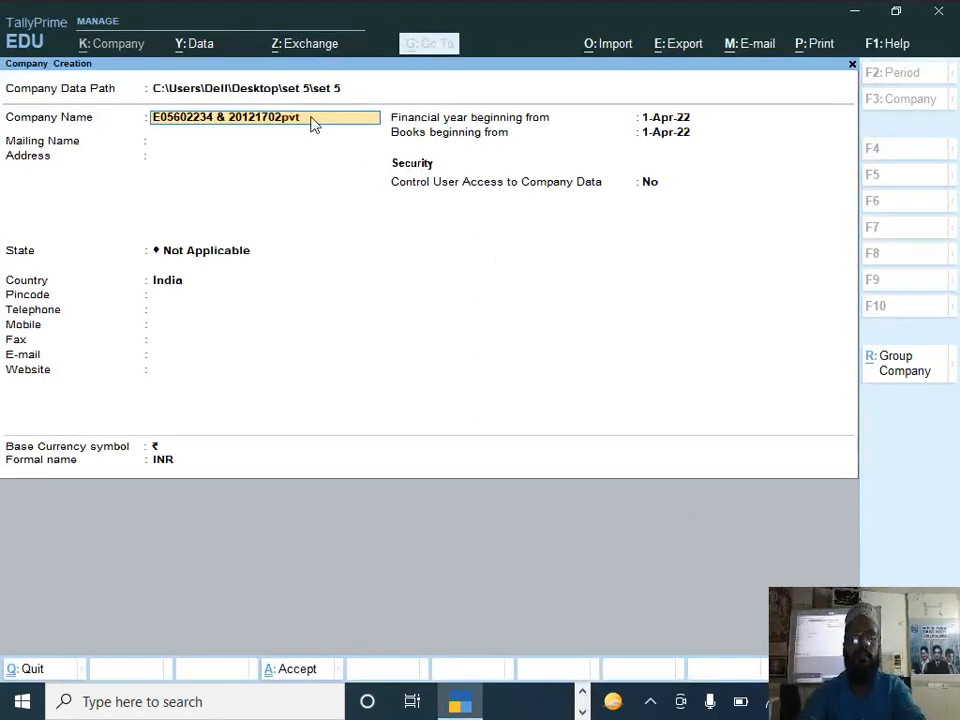
{"action": "type", "text": "d"}
{"action": "key", "text": "Return"}
Step: Open the Tally Document for Set2 PDF and copy the street address under Received from in Document 1
{"action": "key", "text": "Return"}
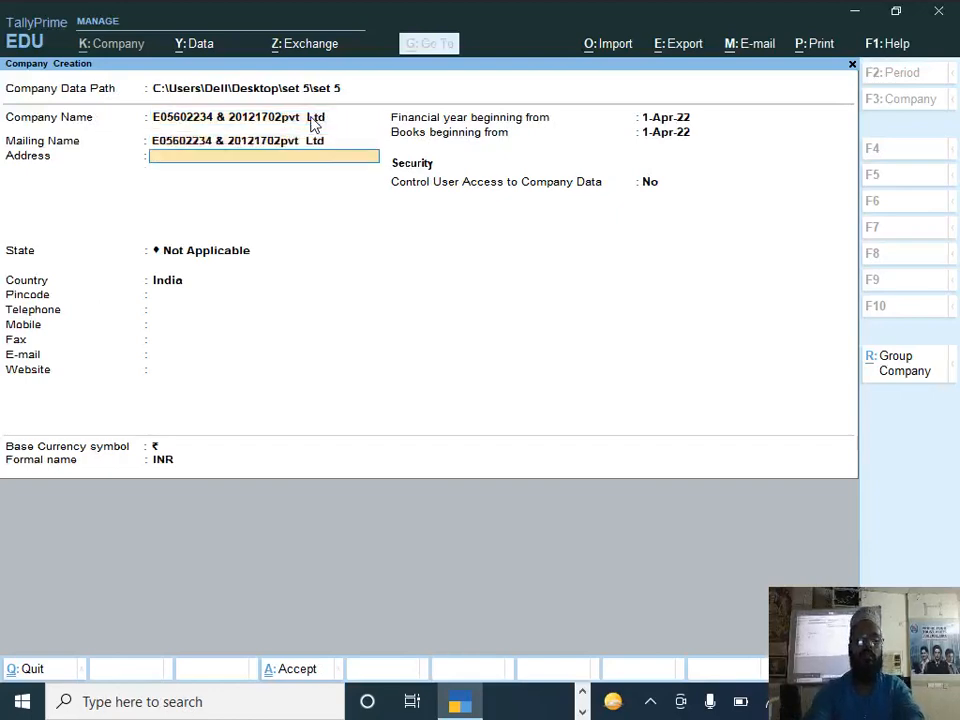
{"action": "key", "text": "Return"}
{"action": "key", "text": "BackSpace"}
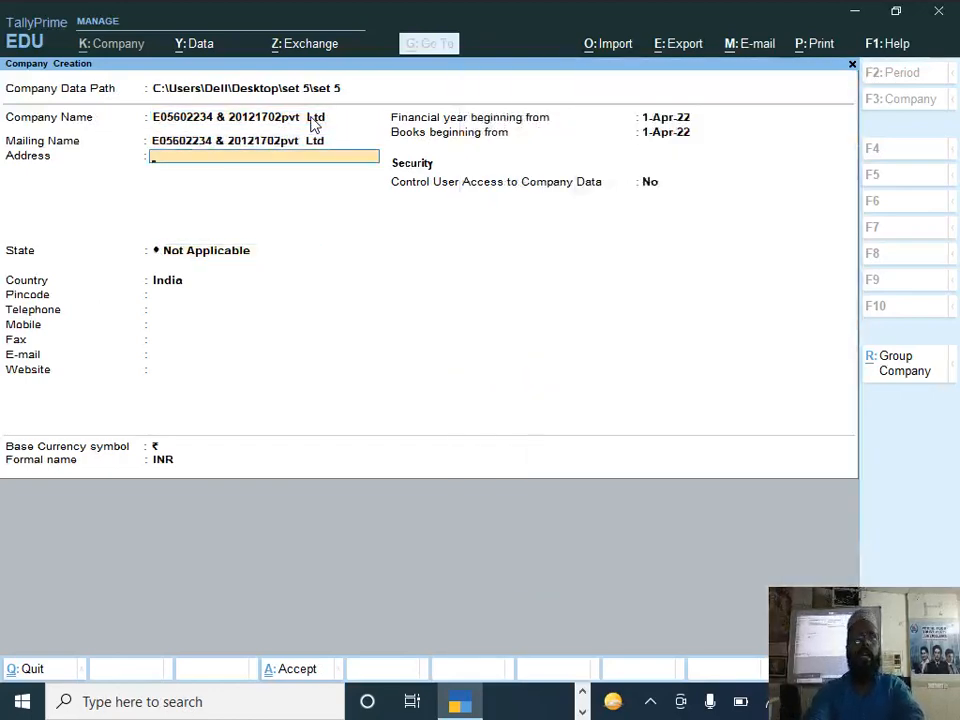
{"action": "key", "text": "alt+Tab"}
{"action": "key", "text": "alt+Tab"}
{"action": "key", "text": "alt+Tab"}
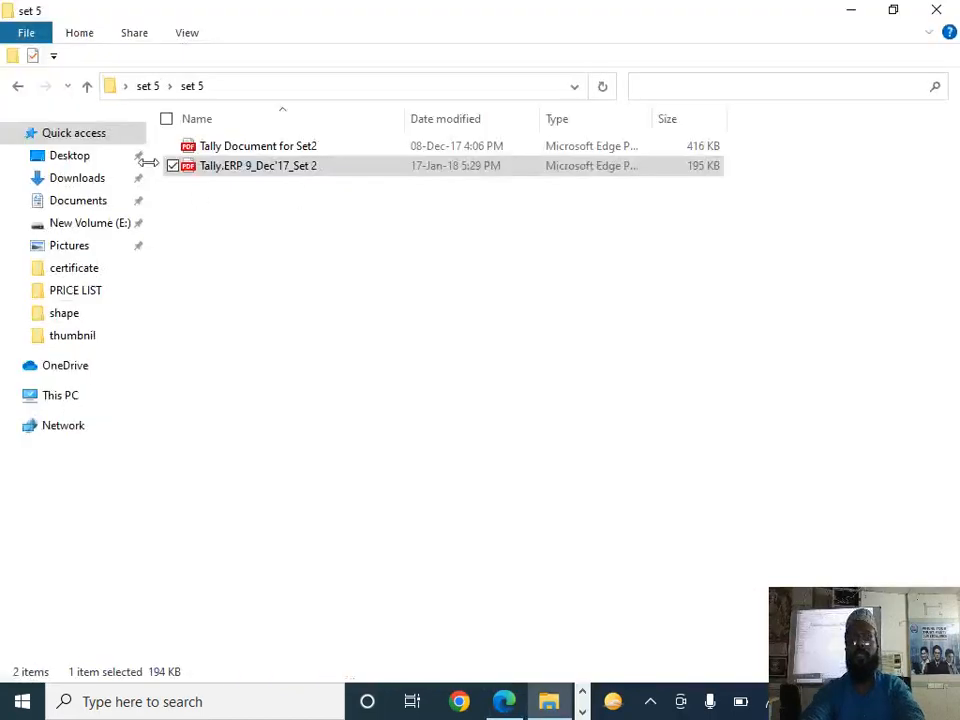
{"action": "double_click", "coordinate": [260, 147]}
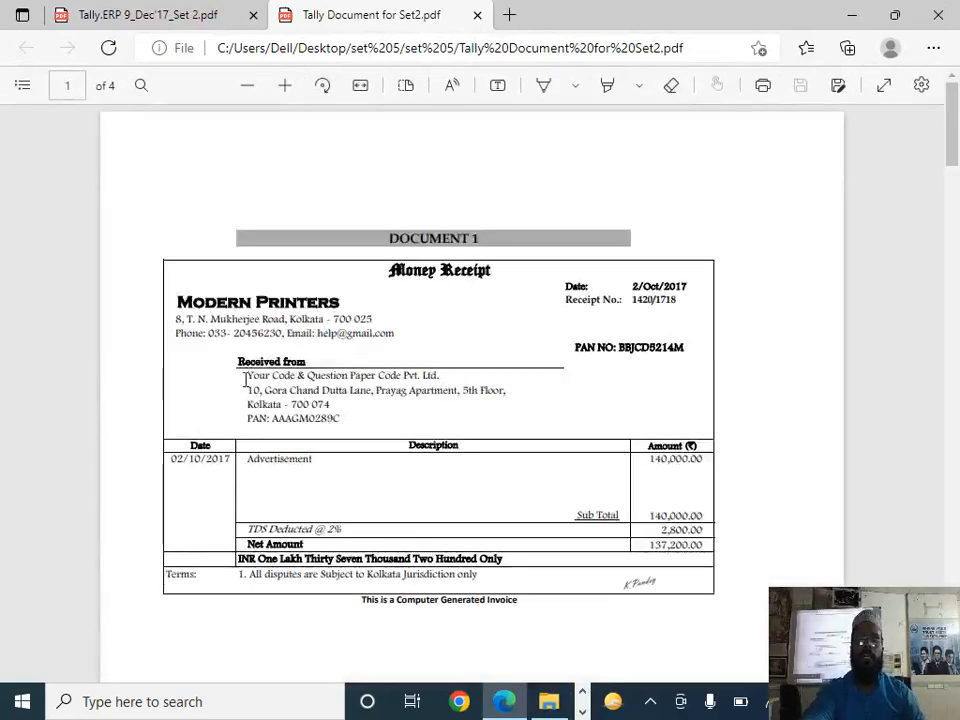
{"action": "left_click_drag", "start_coordinate": [248, 390], "coordinate": [505, 393]}
{"action": "key", "text": "ctrl+c"}
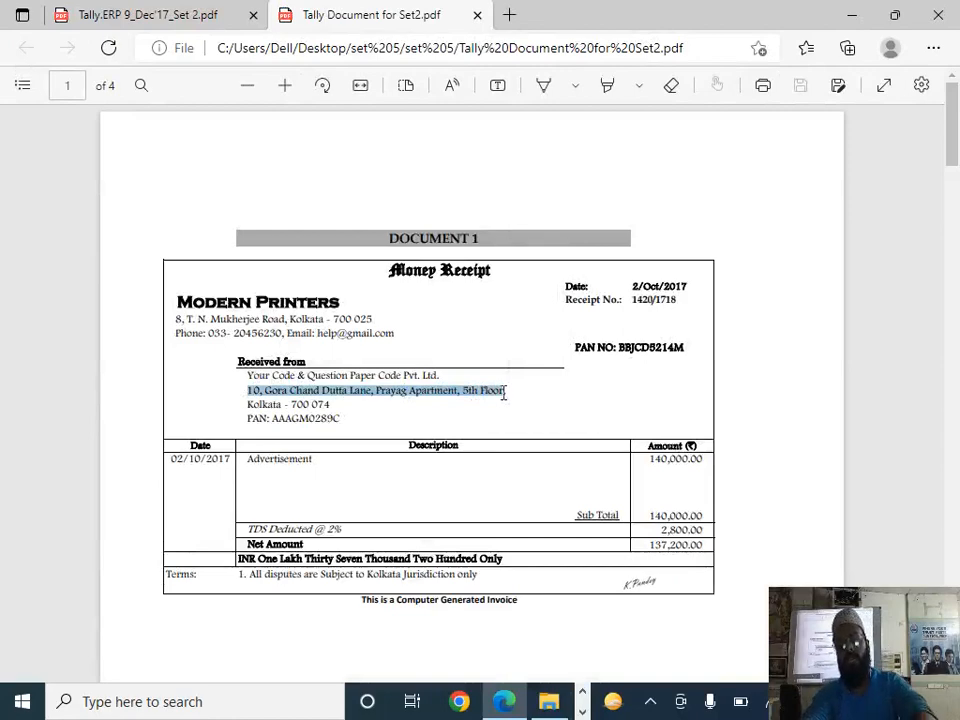
Step: Return to TallyPrime and fill in the company's address with the copied street line and the city on the second line
{"action": "key", "text": "alt+Tab"}
{"action": "key", "text": "alt+Tab"}
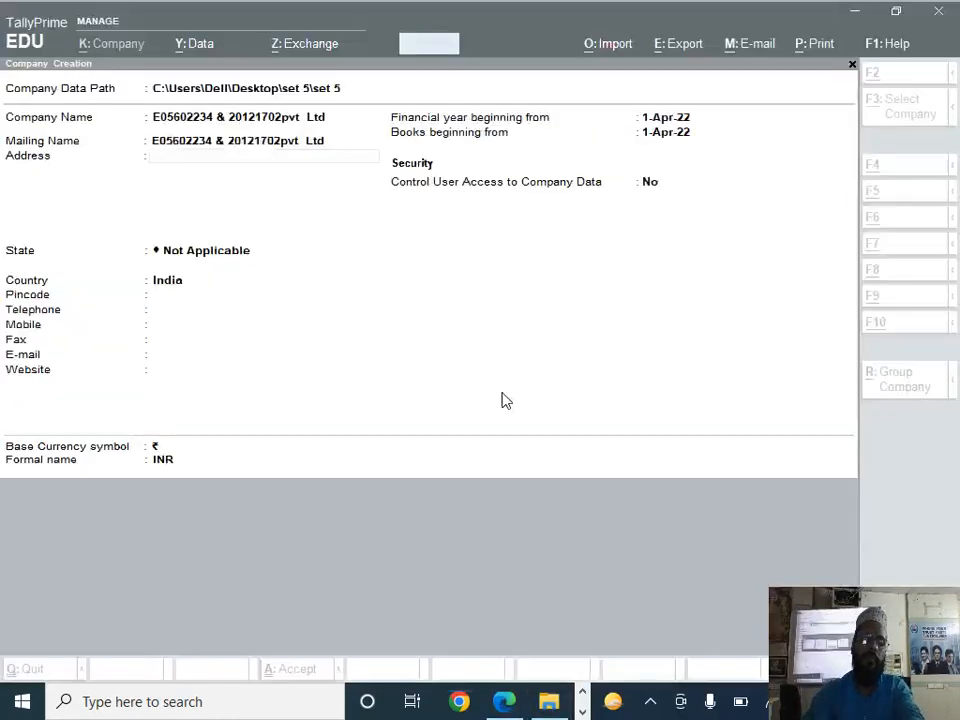
{"action": "key", "text": "Return"}
{"action": "key", "text": "ctrl+alt+v"}
{"action": "key", "text": "Return"}
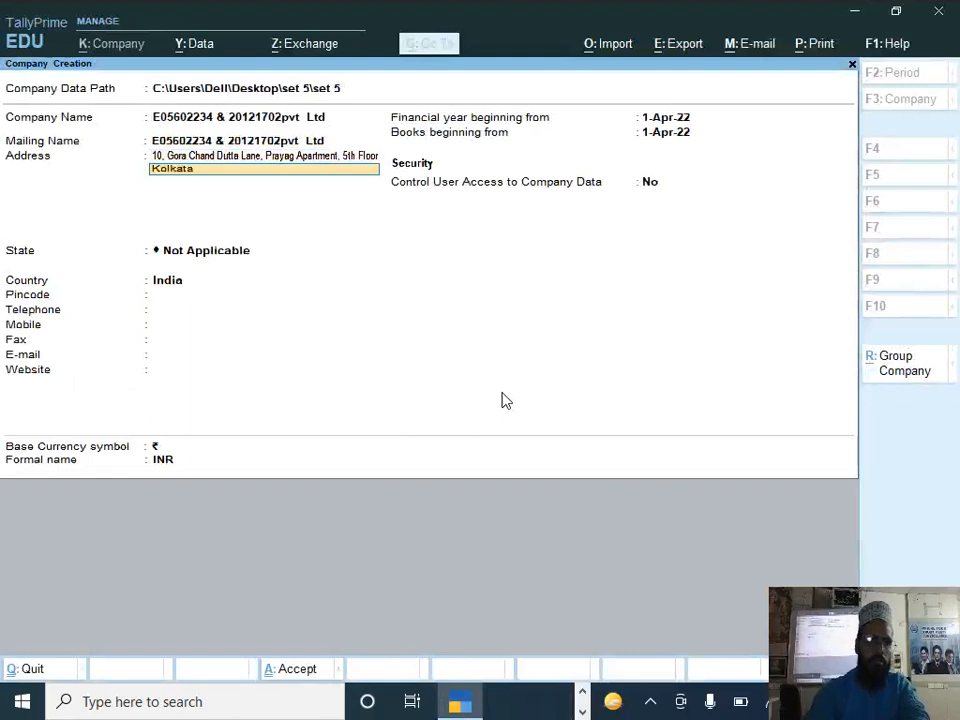
{"action": "key", "text": "Return"}
{"action": "key", "text": "Return"}
Step: Set the company's state to West Bengal and the financial year beginning to 1-4-17
{"action": "type", "text": "We"}
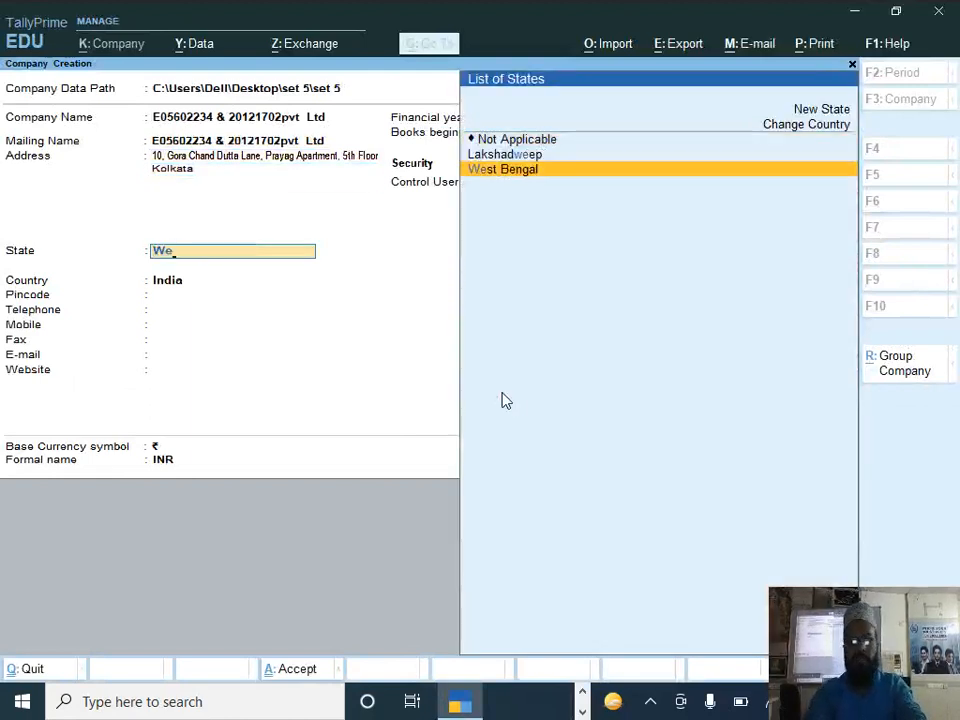
{"action": "key", "text": "Return"}
{"action": "key", "text": "Return"}
{"action": "key", "text": "Return"}
{"action": "key", "text": "Return"}
{"action": "key", "text": "Return"}
{"action": "key", "text": "Return"}
{"action": "key", "text": "Return"}
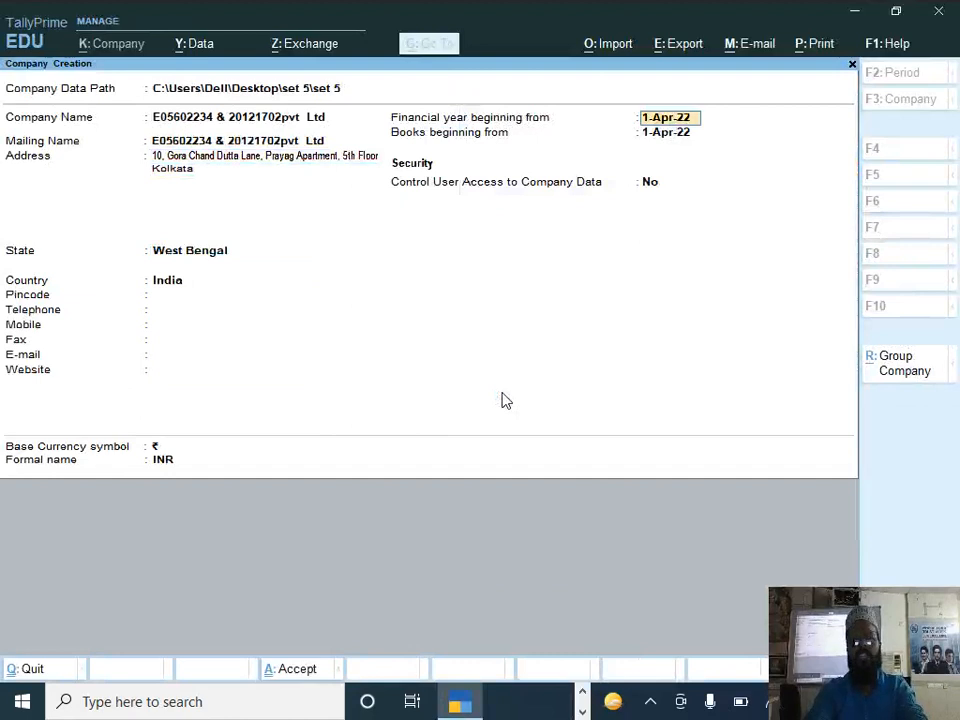
{"action": "type", "text": "1-4-1"}
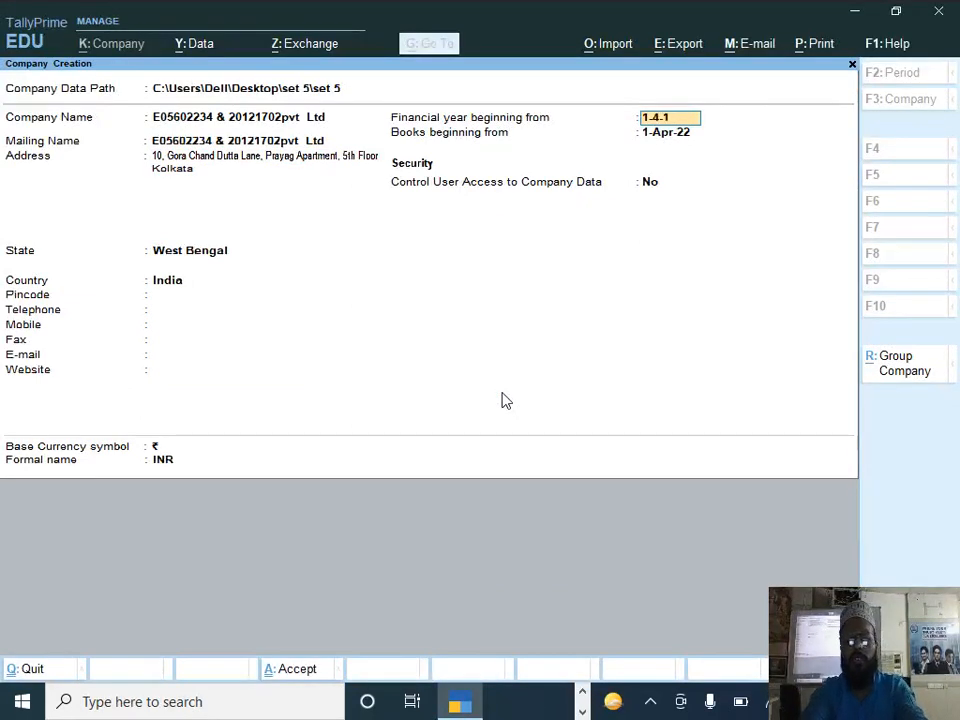
{"action": "type", "text": "7"}
{"action": "key", "text": "Return"}
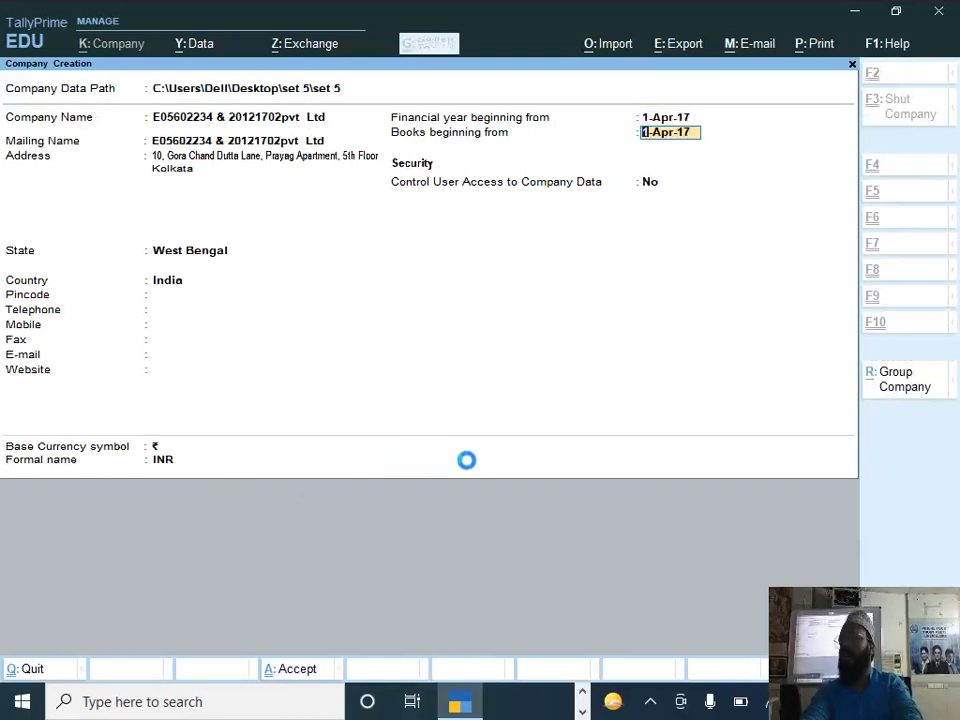
Step: Switch back to the PDFs in Edge and check the company details in question 2 of the Tally.ERP 9_Dec'17_Set 2 paper
{"action": "key", "text": "alt+Tab"}
{"action": "key", "text": "alt+Tab"}
{"action": "left_click", "coordinate": [439, 317]}
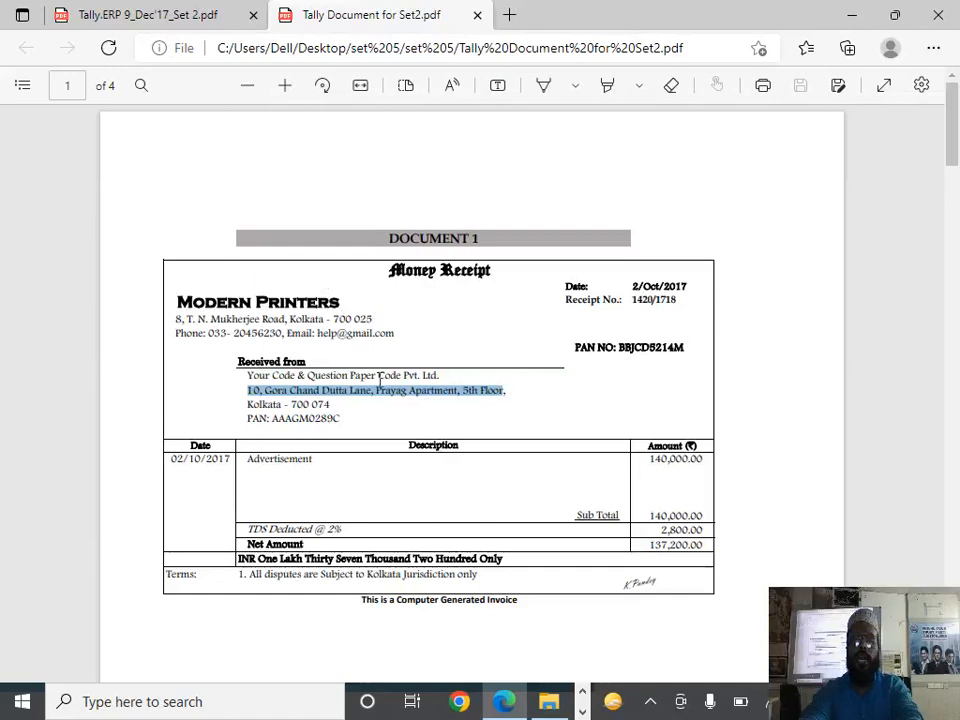
{"action": "key", "text": "alt+Tab"}
{"action": "key", "text": "alt+Tab"}
{"action": "key", "text": "alt+Tab"}
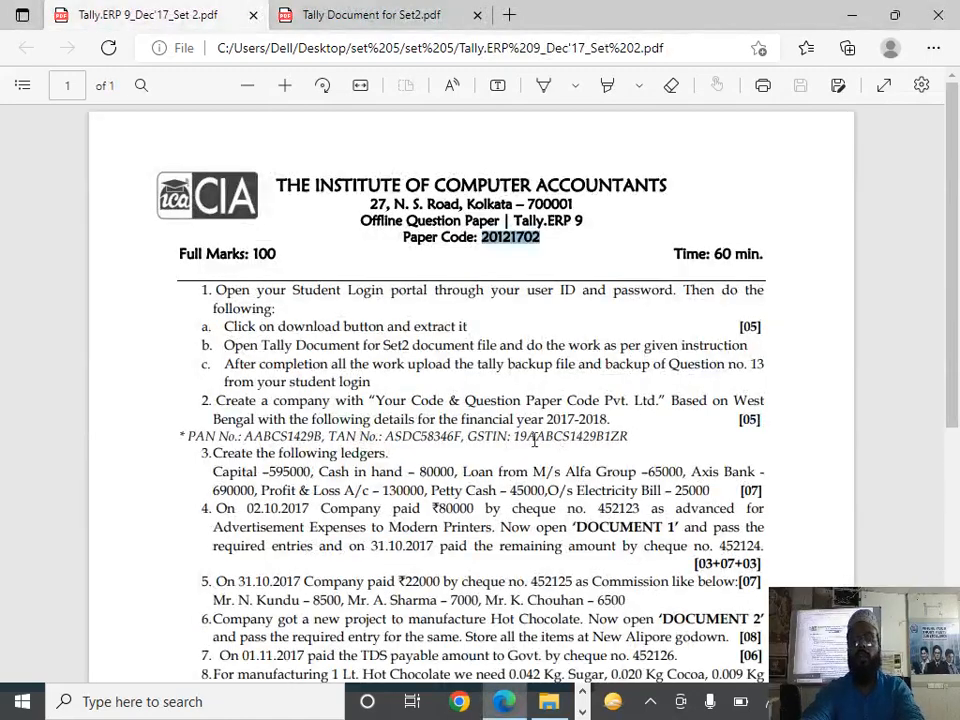
Step: Return to TallyPrime and enable Goods and Services Tax (GST) in the new company's features
{"action": "key", "text": "alt+Tab"}
{"action": "key", "text": "alt+Tab"}
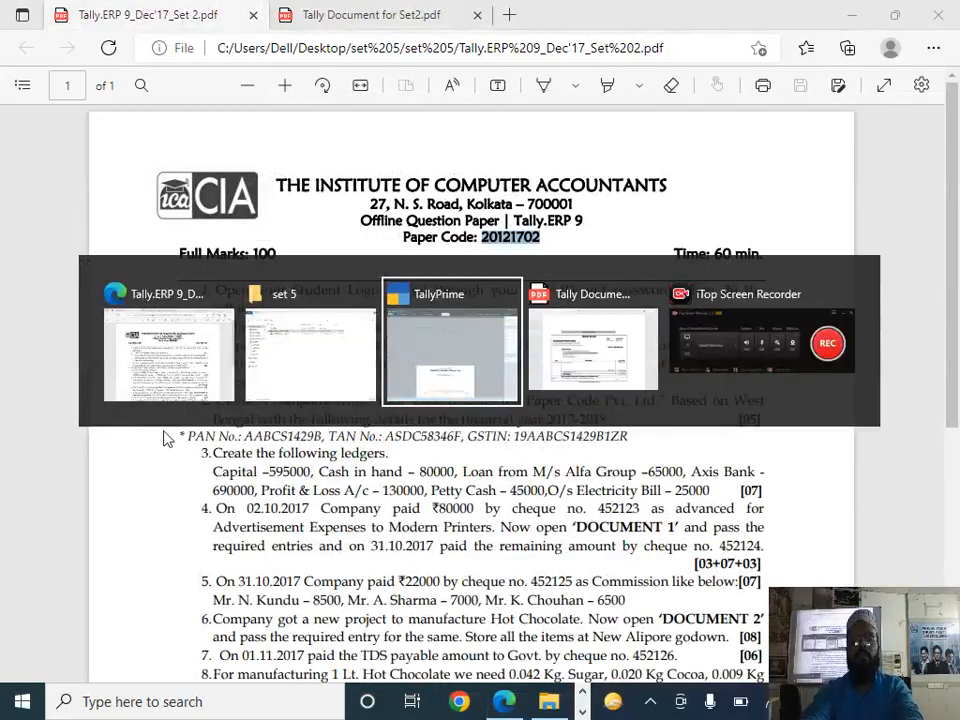
{"action": "key", "text": "Down"}
{"action": "key", "text": "Down"}
{"action": "key", "text": "Down"}
{"action": "key", "text": "Down"}
{"action": "key", "text": "Down"}
{"action": "key", "text": "Down"}
{"action": "key", "text": "Down"}
{"action": "key", "text": "Down"}
{"action": "key", "text": "Down"}
{"action": "key", "text": "Down"}
{"action": "key", "text": "Down"}
{"action": "key", "text": "Down"}
{"action": "key", "text": "Down"}
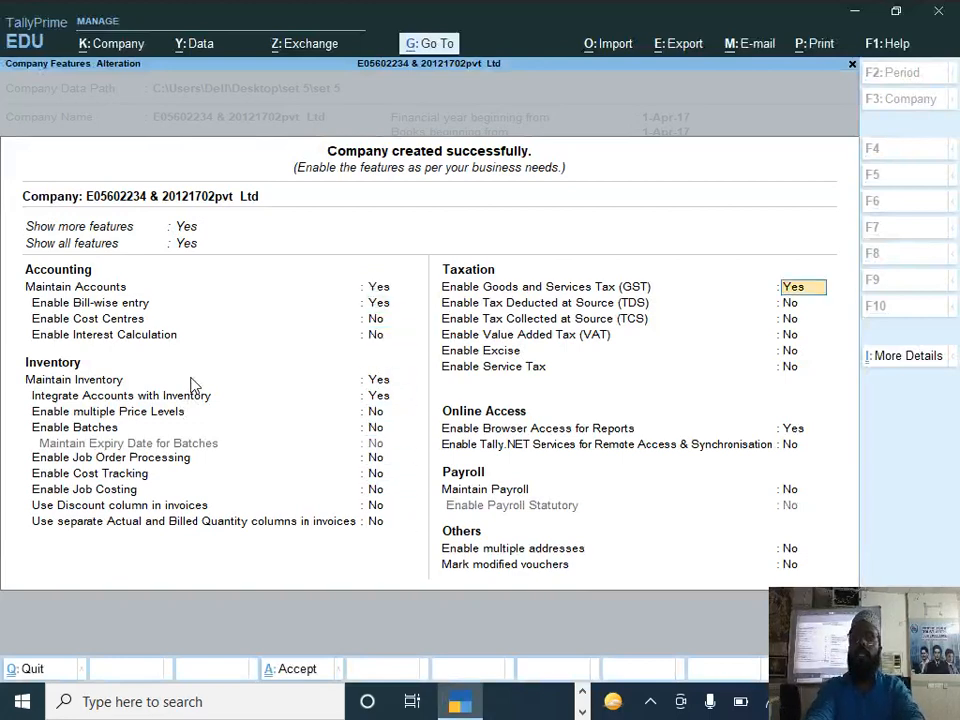
{"action": "key", "text": "Return"}
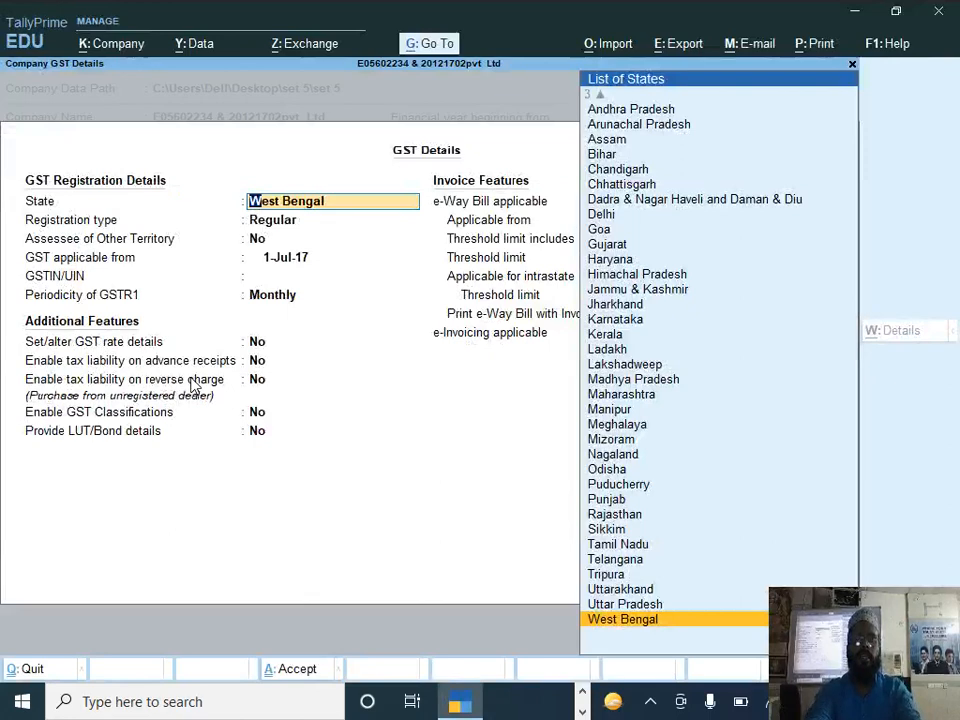
Step: Copy the GSTIN from question 2 of the paper in Edge into the company's GST details and save them
{"action": "key", "text": "Return"}
{"action": "key", "text": "Return"}
{"action": "key", "text": "Return"}
{"action": "key", "text": "Return"}
{"action": "key", "text": "alt+Tab"}
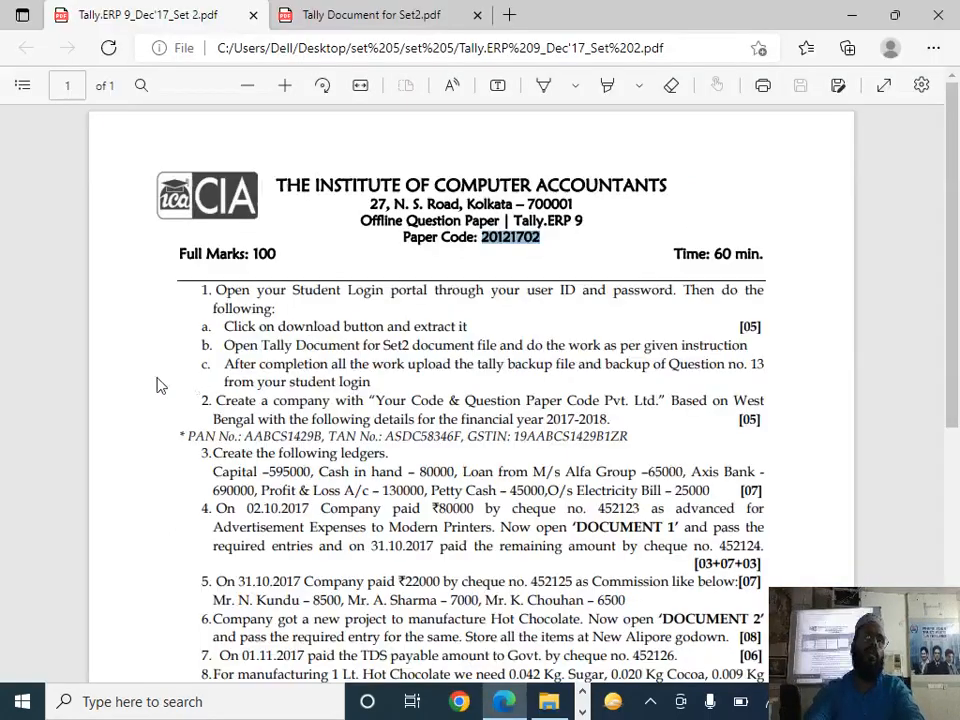
{"action": "left_click", "coordinate": [590, 437]}
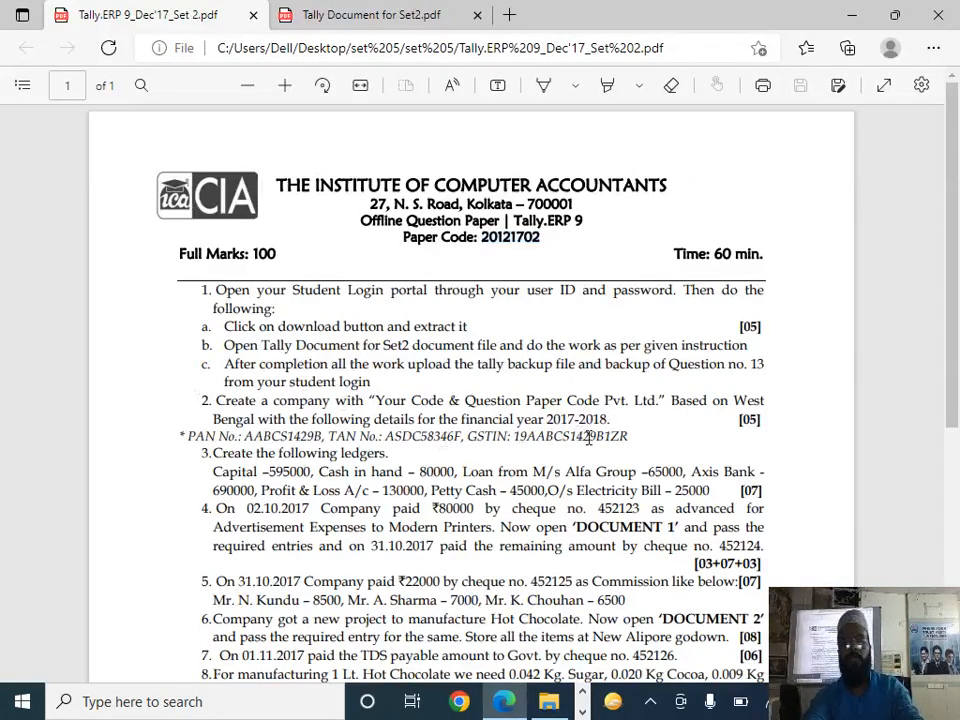
{"action": "double_click", "coordinate": [590, 437]}
{"action": "key", "text": "ctrl+c"}
{"action": "key", "text": "alt+Tab"}
{"action": "key", "text": "ctrl+alt+v"}
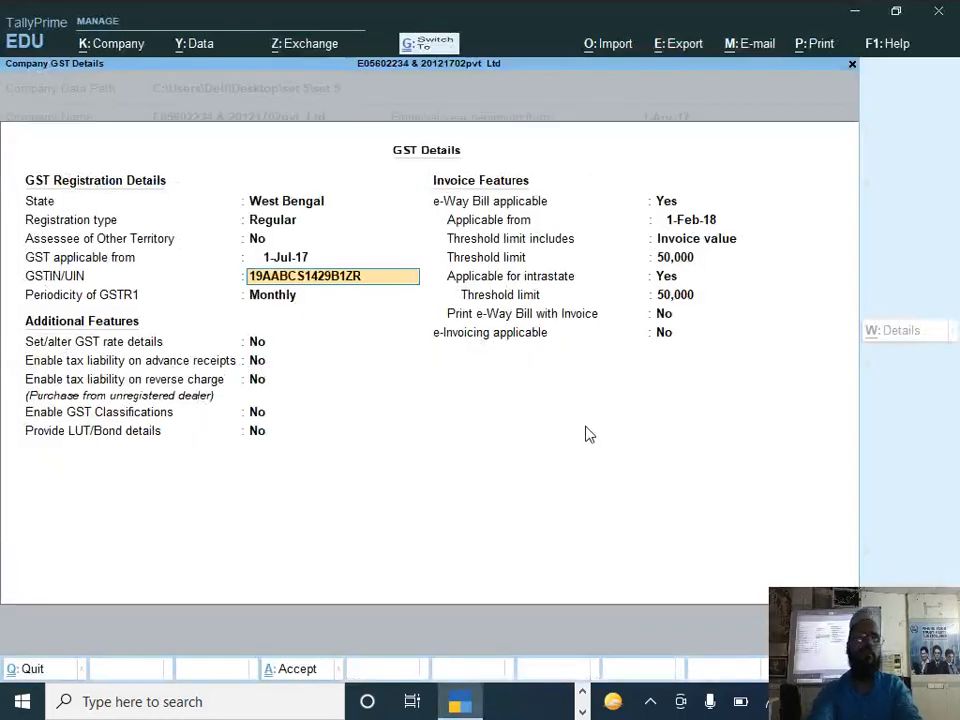
{"action": "key", "text": "Return"}
{"action": "key", "text": "Return"}
{"action": "key", "text": "ctrl+a"}
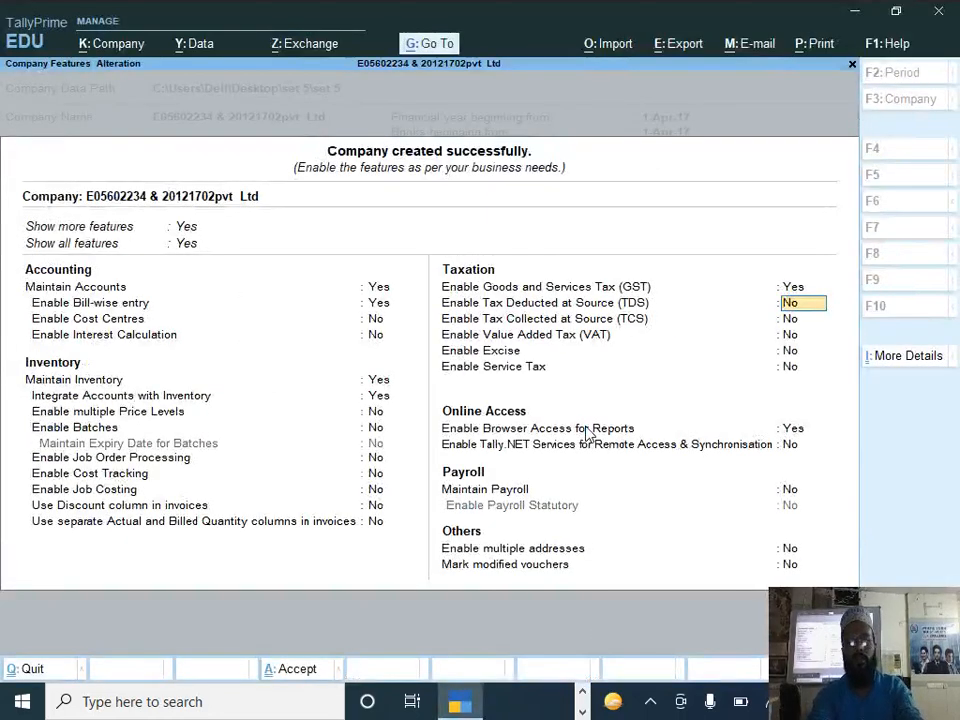
Step: Enable Tax Deducted at Source (TDS) and fill in the TAN registration number copied from question 2 of the paper
{"action": "type", "text": "y"}
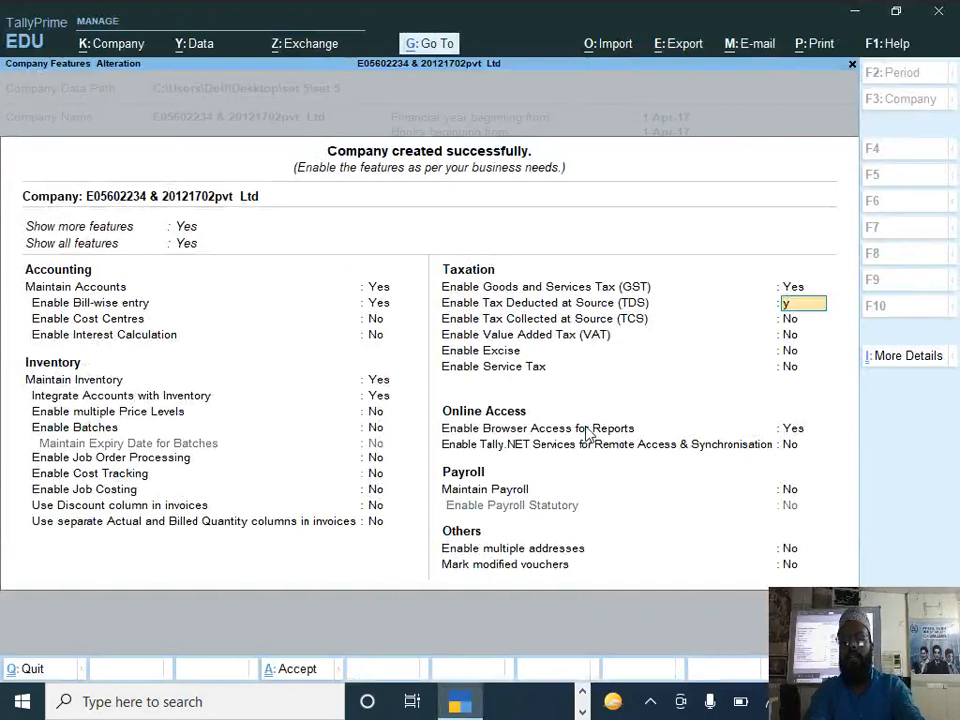
{"action": "key", "text": "Return"}
{"action": "key", "text": "alt+Tab"}
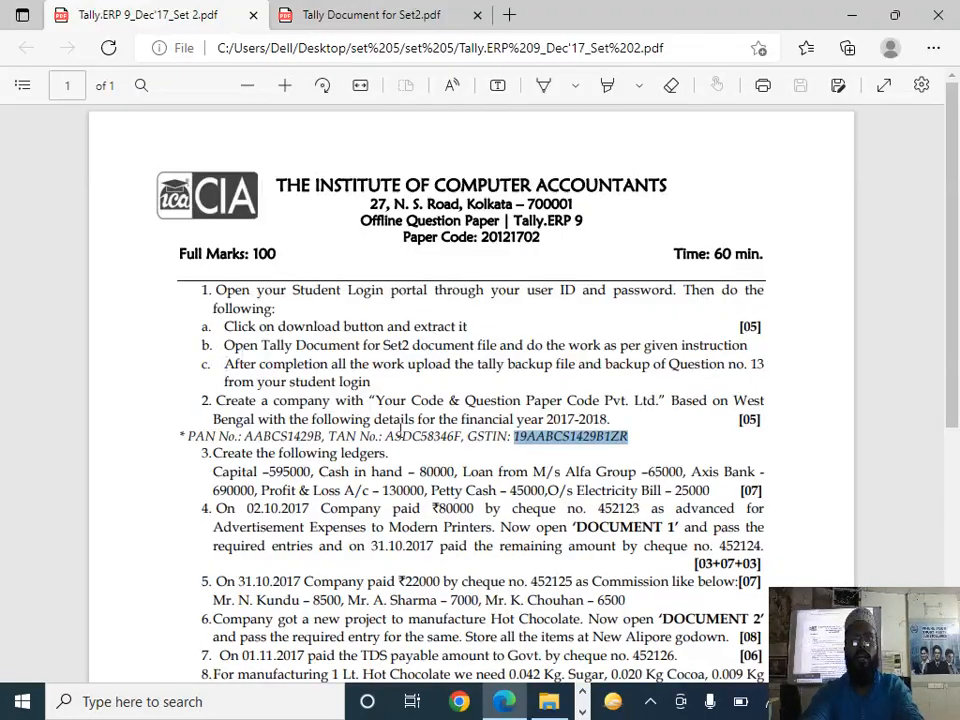
{"action": "double_click", "coordinate": [428, 436]}
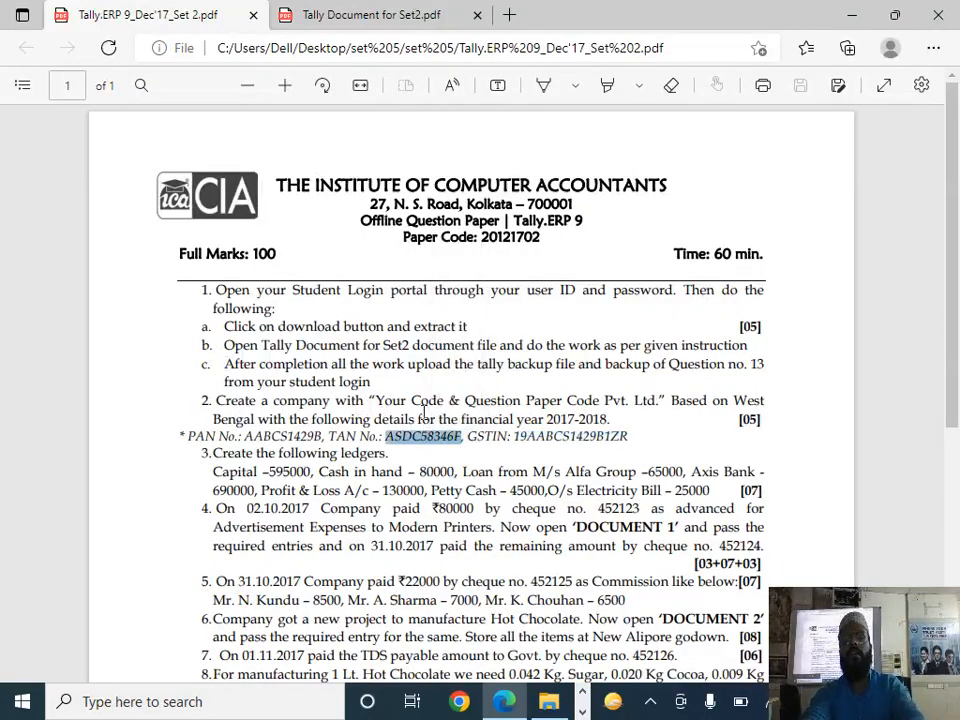
{"action": "key", "text": "alt+Tab"}
{"action": "key", "text": "ctrl+v"}
Step: Complete the TDS deductor details with deductor type Company and both rate and exemption options set to No, and save them
{"action": "key", "text": "Return"}
{"action": "key", "text": "Return"}
{"action": "key", "text": "ctrl+v"}
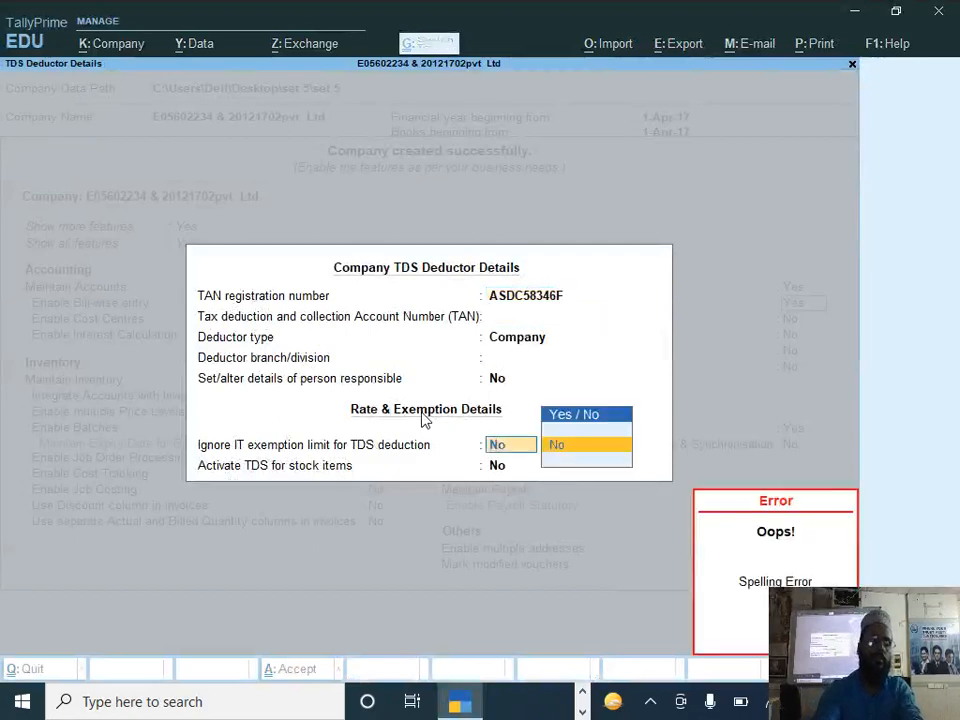
{"action": "key", "text": "BackSpace"}
{"action": "key", "text": "BackSpace"}
{"action": "key", "text": "BackSpace"}
{"action": "key", "text": "BackSpace"}
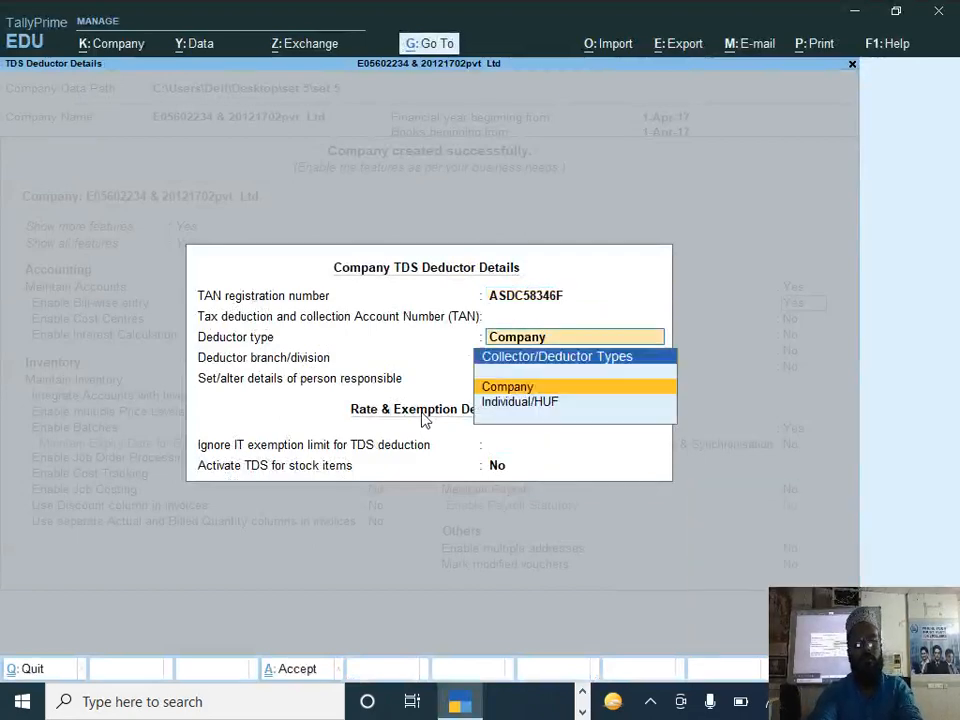
{"action": "key", "text": "BackSpace"}
{"action": "key", "text": "ctrl+v"}
{"action": "key", "text": "Return"}
{"action": "key", "text": "Return"}
{"action": "key", "text": "Return"}
{"action": "key", "text": "Return"}
{"action": "key", "text": "Return"}
{"action": "key", "text": "Return"}
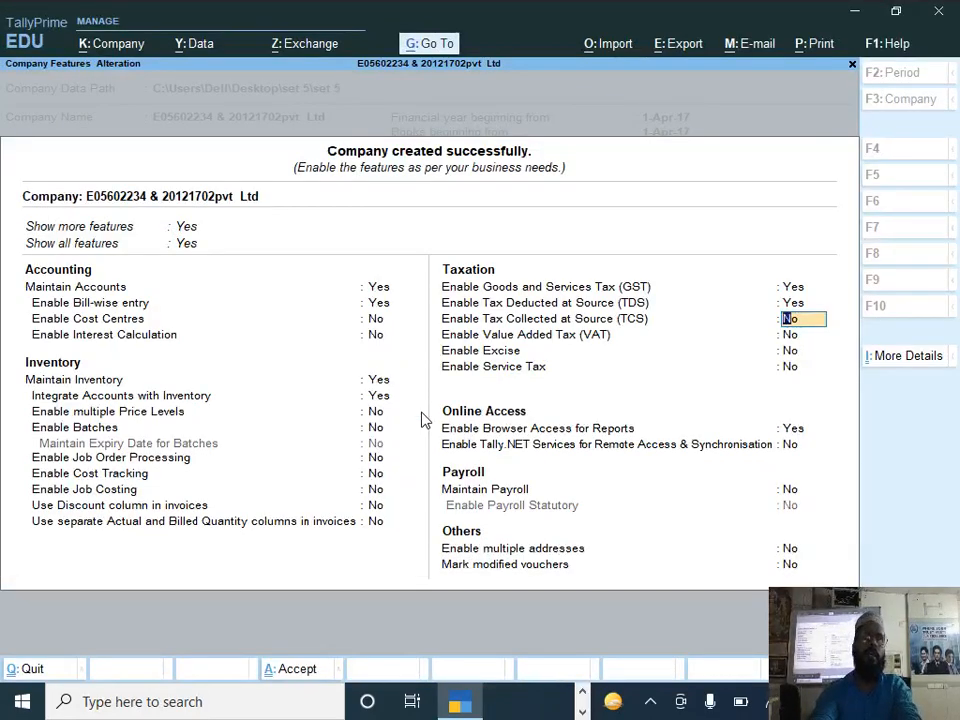
Step: Fill in the company's PAN/Income tax number copied from question 2 of the paper and save the company features
{"action": "key", "text": "ctrl+i"}
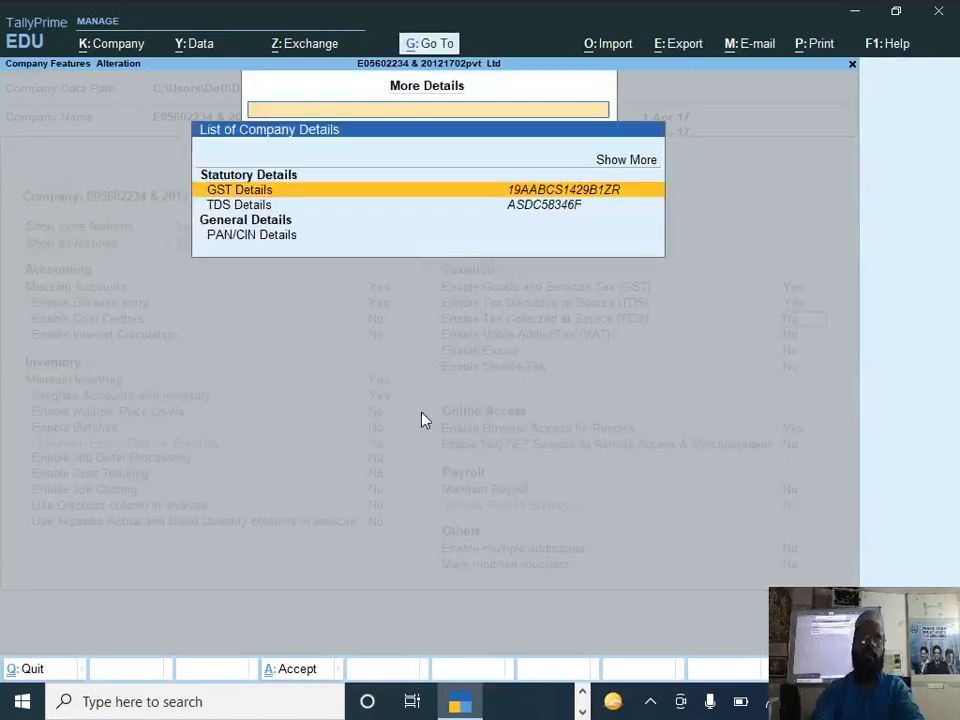
{"action": "key", "text": "Down"}
{"action": "key", "text": "Down"}
{"action": "key", "text": "Return"}
{"action": "key", "text": "alt+Tab"}
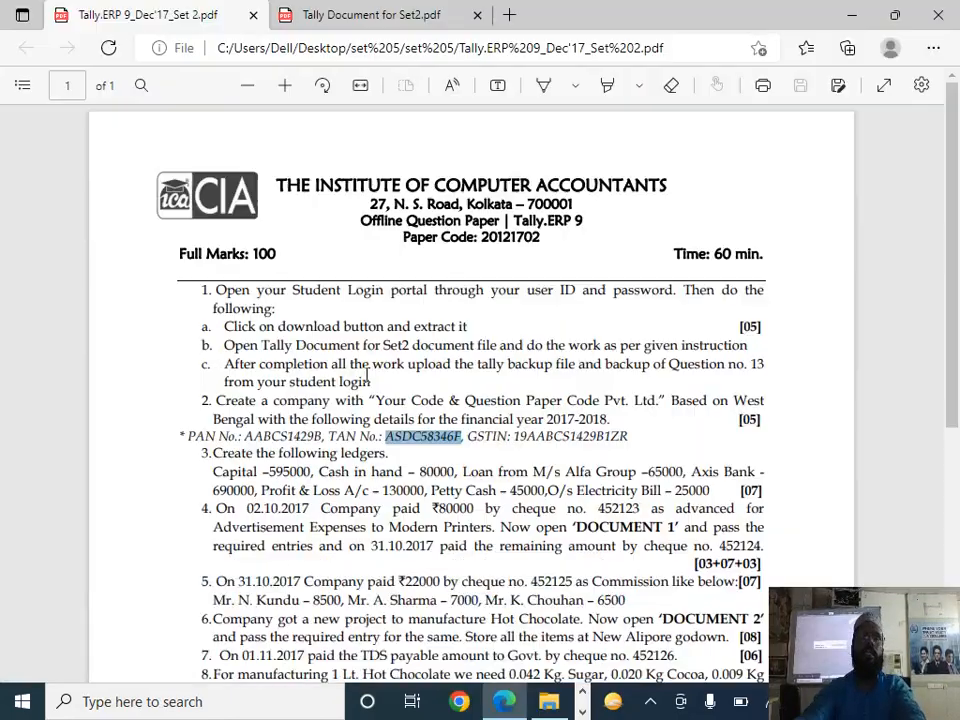
{"action": "left_click", "coordinate": [314, 432]}
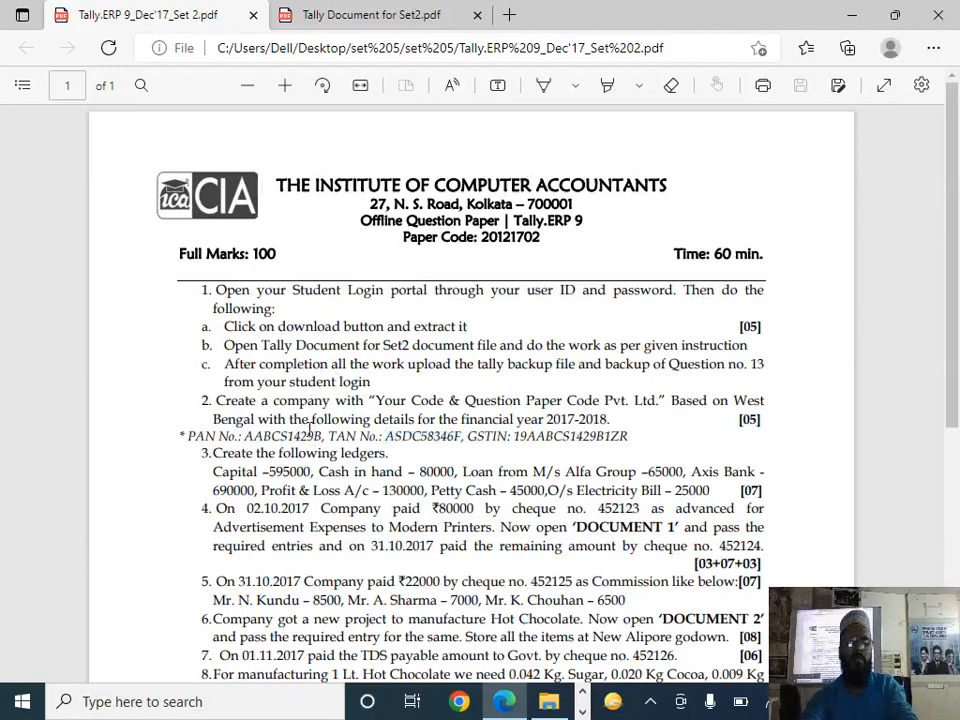
{"action": "double_click", "coordinate": [289, 432]}
{"action": "key", "text": "alt+Tab"}
{"action": "key", "text": "ctrl+alt+v"}
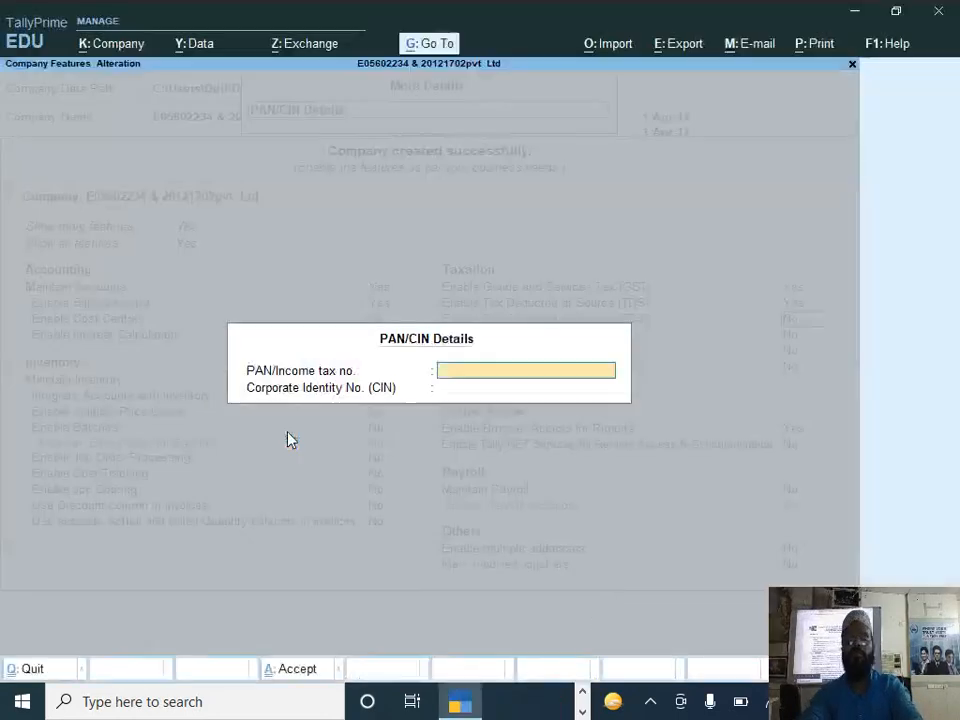
{"action": "key", "text": "Return"}
{"action": "key", "text": "ctrl"}
{"action": "key", "text": "a"}
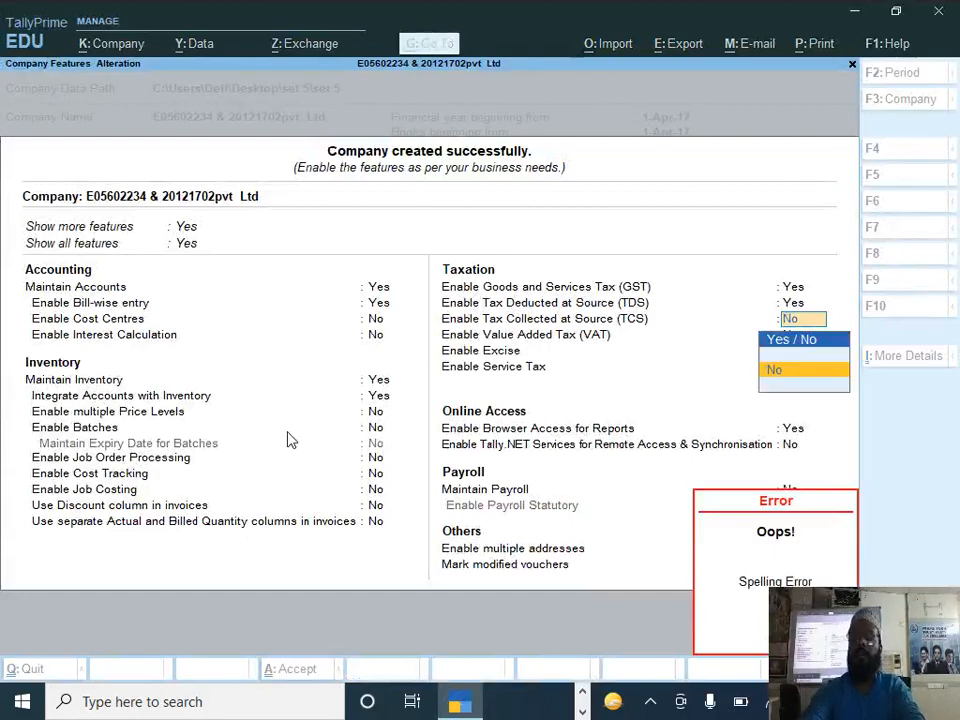
{"action": "key", "text": "ctrl+a"}
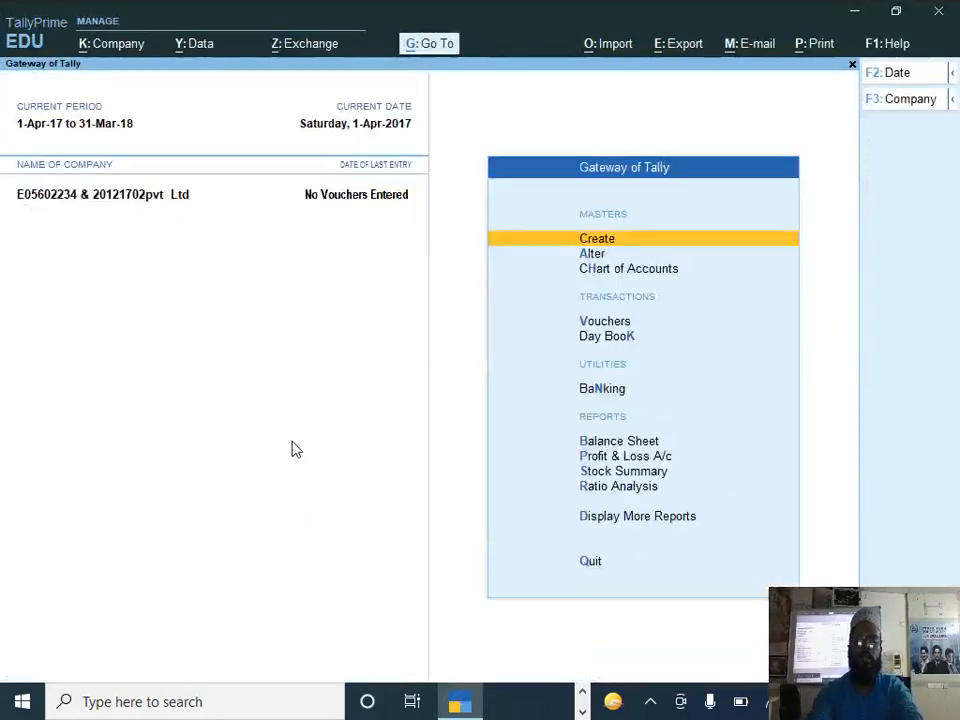
Step: Check the ledgers required by question 3 in the paper, and open the list of ledgers in TallyPrime's Chart of Accounts
{"action": "key", "text": "alt+Tab"}
{"action": "scroll", "coordinate": [362, 326], "scroll_direction": "down", "scroll_amount": 3}
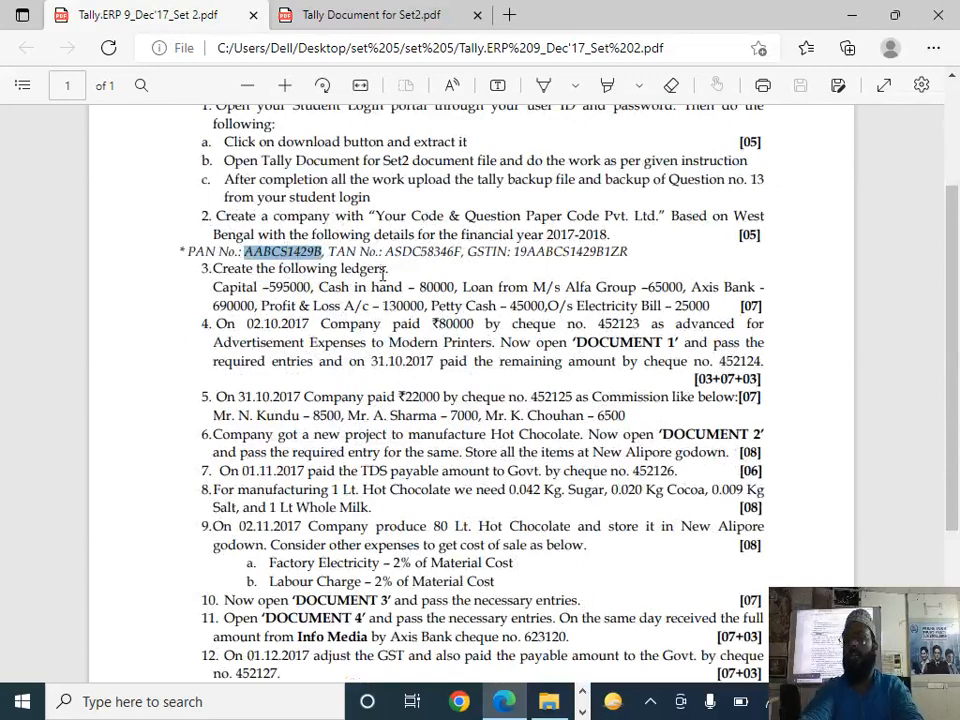
{"action": "key", "text": "alt+Tab"}
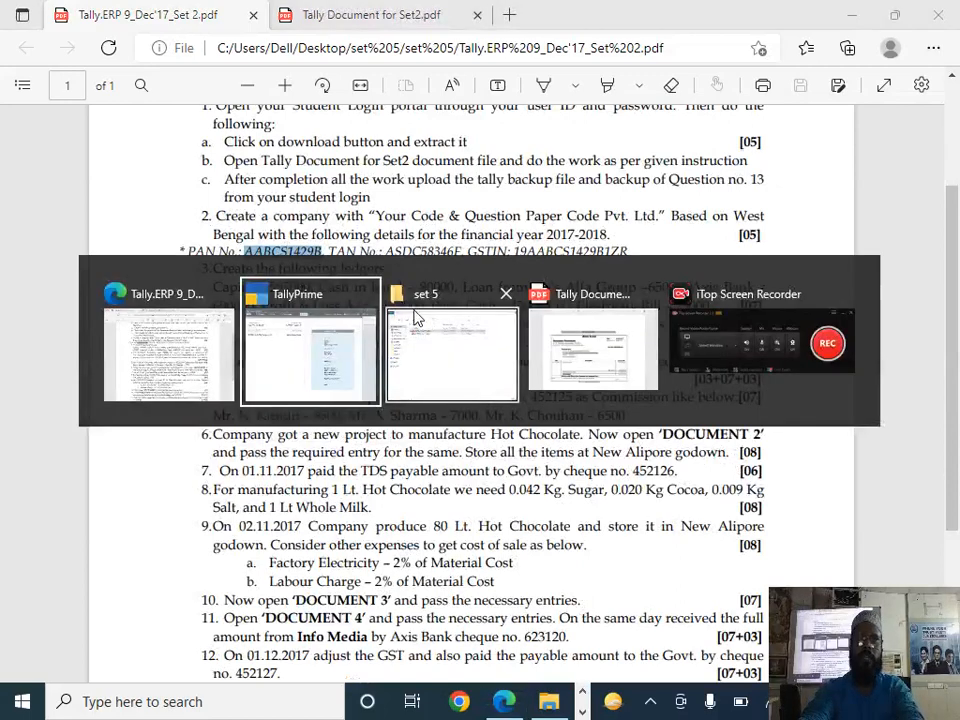
{"action": "key", "text": "Down"}
{"action": "key", "text": "Down"}
{"action": "key", "text": "Return"}
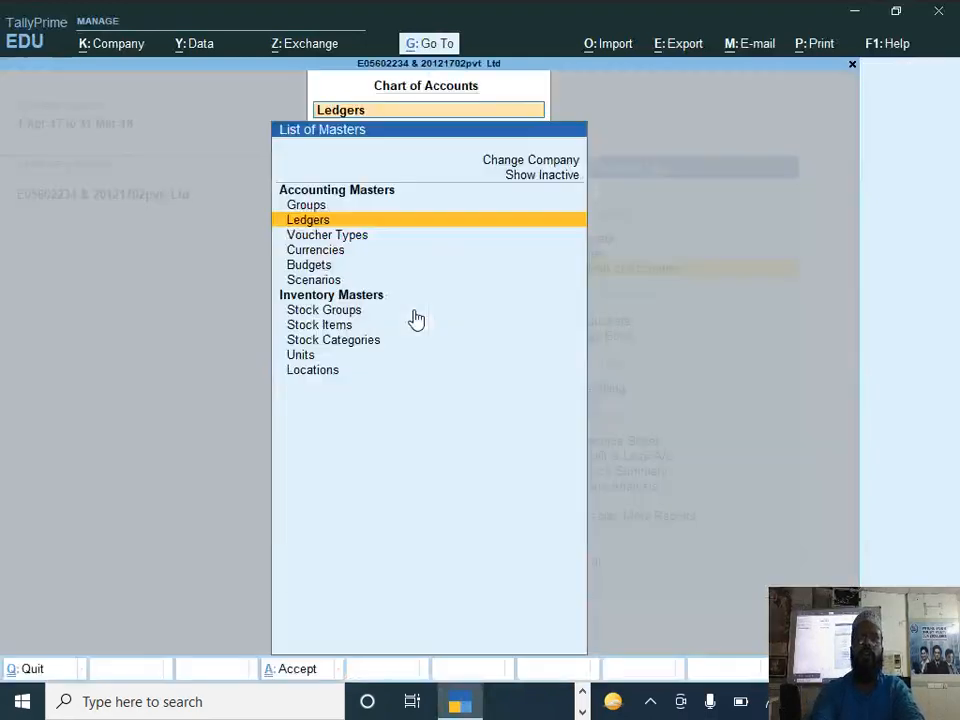
{"action": "key", "text": "Down"}
{"action": "key", "text": "Up"}
{"action": "key", "text": "Return"}
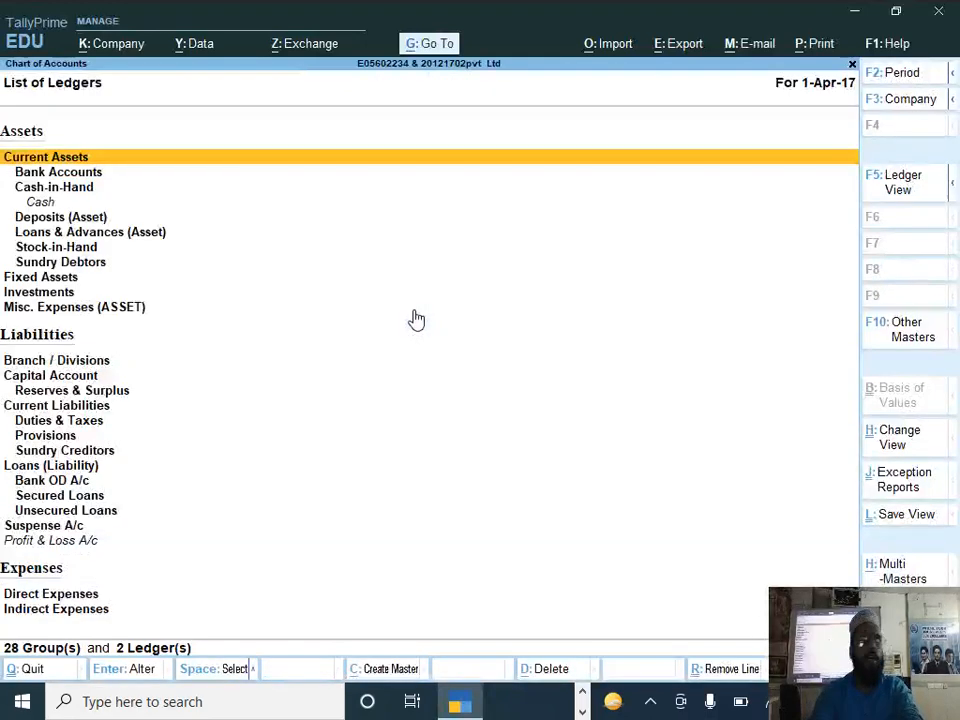
Step: Open Multi Ledger Alteration for all items
{"action": "key", "text": "alt+h"}
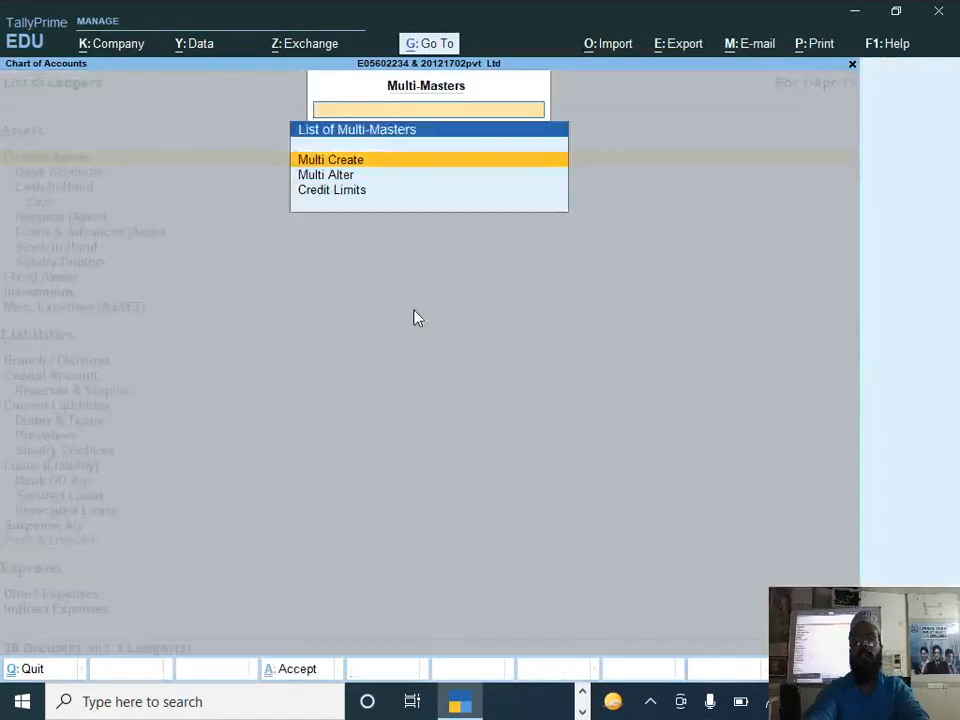
{"action": "key", "text": "Down"}
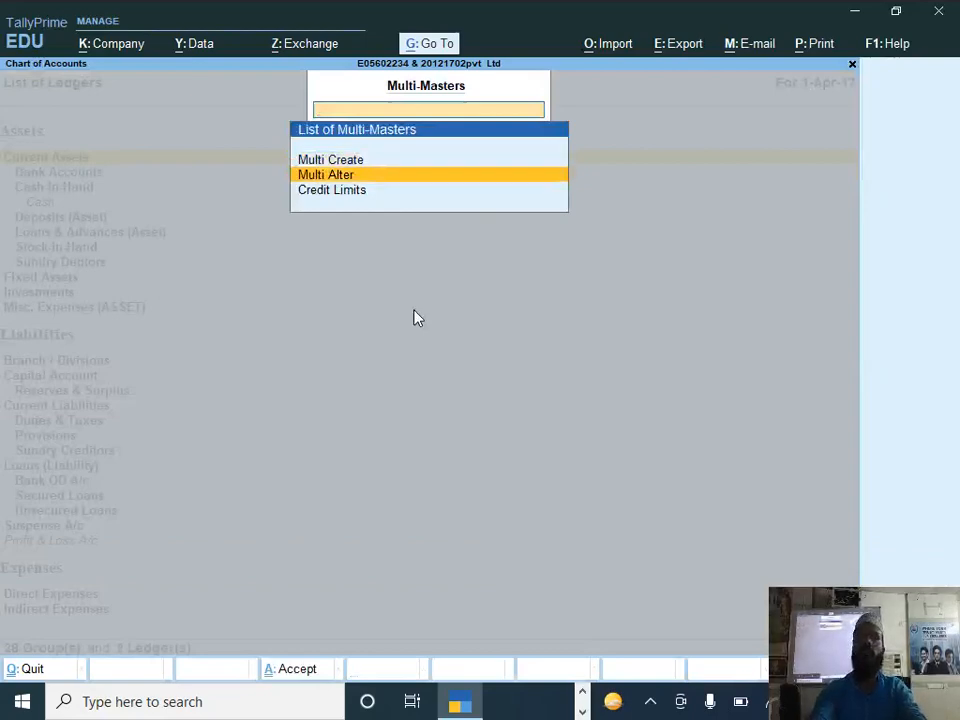
{"action": "key", "text": "Return"}
{"action": "key", "text": "Return"}
{"action": "key", "text": "Return"}
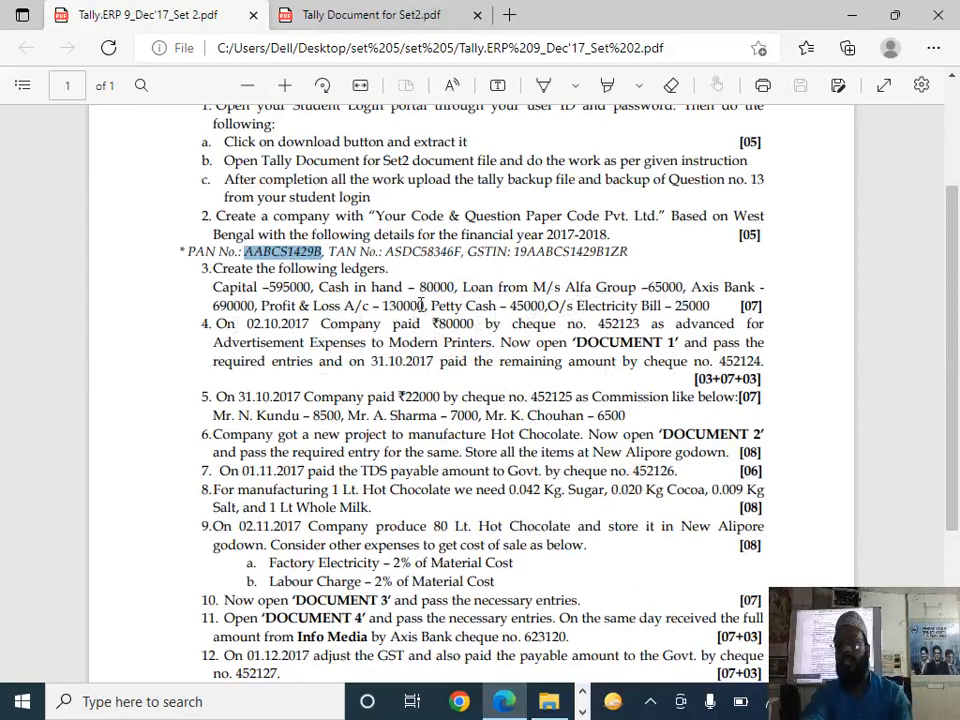
Step: Set the Cash ledger's opening balance to 80,000 Dr
{"action": "key", "text": "alt+Tab"}
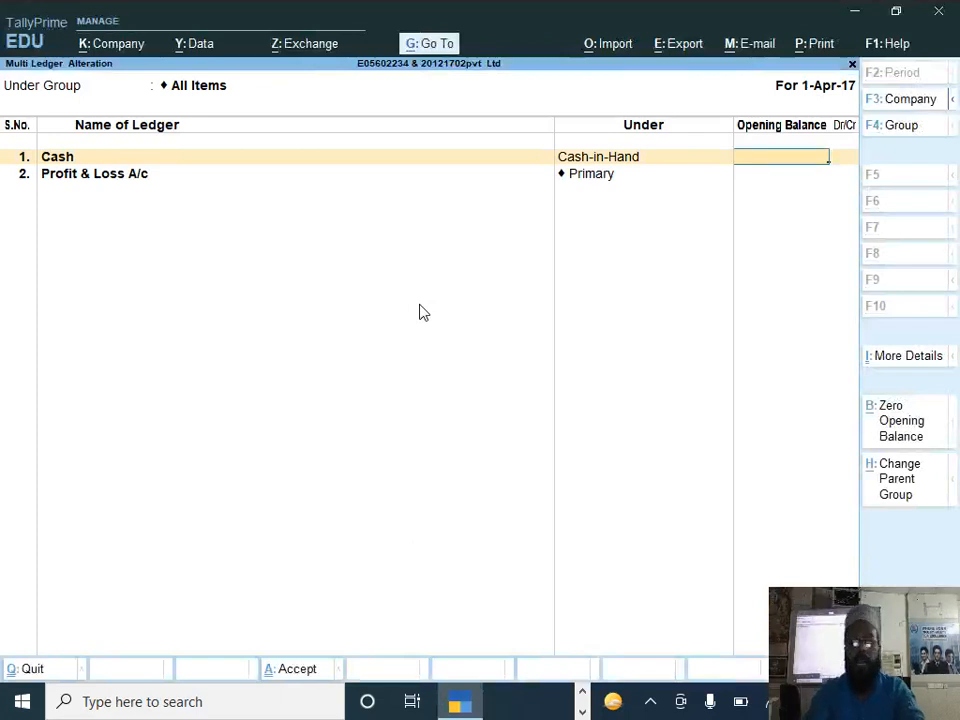
{"action": "type", "text": "80,000"}
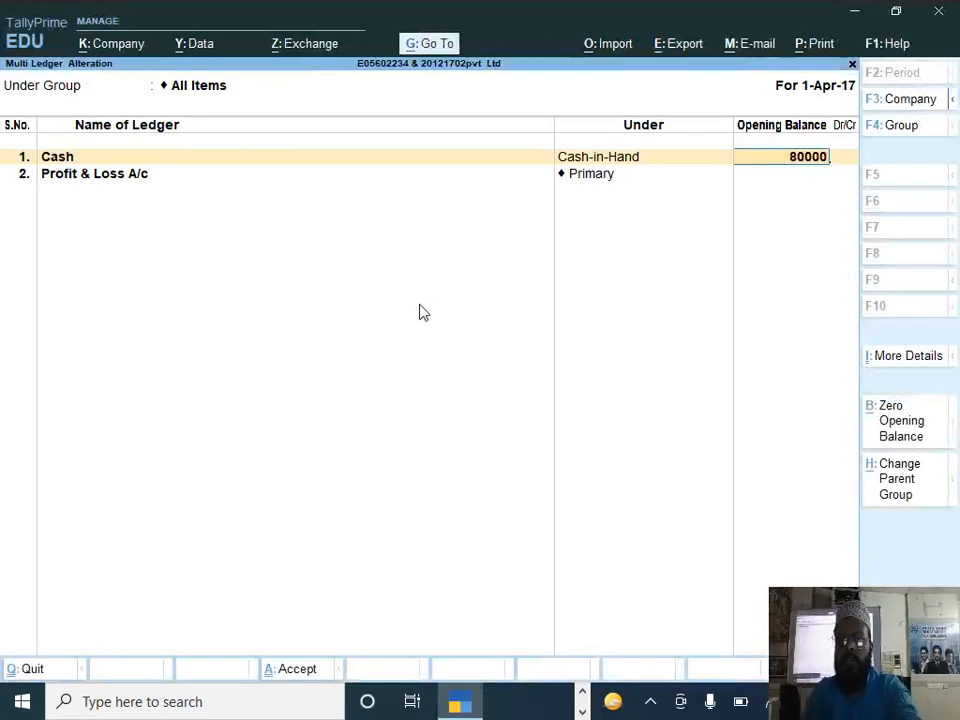
{"action": "key", "text": "Return"}
{"action": "key", "text": "Return"}
{"action": "key", "text": "Return"}
Step: Set the Profit & Loss A/c opening balance to 13,00,000 Cr
{"action": "type", "text": "13,00,00"}
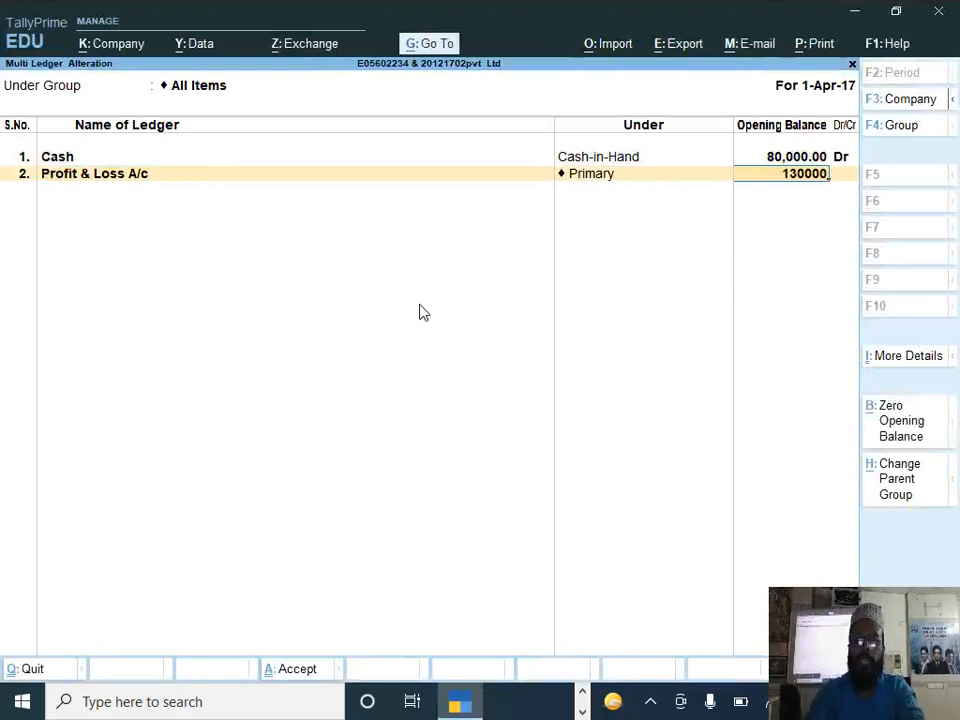
{"action": "type", "text": "0"}
{"action": "key", "text": "Return"}
Step: Add a ledger named Capital under the Capital Account group, leaving its opening balance empty
{"action": "key", "text": "Return"}
{"action": "type", "text": "Capital"}
{"action": "key", "text": "Return"}
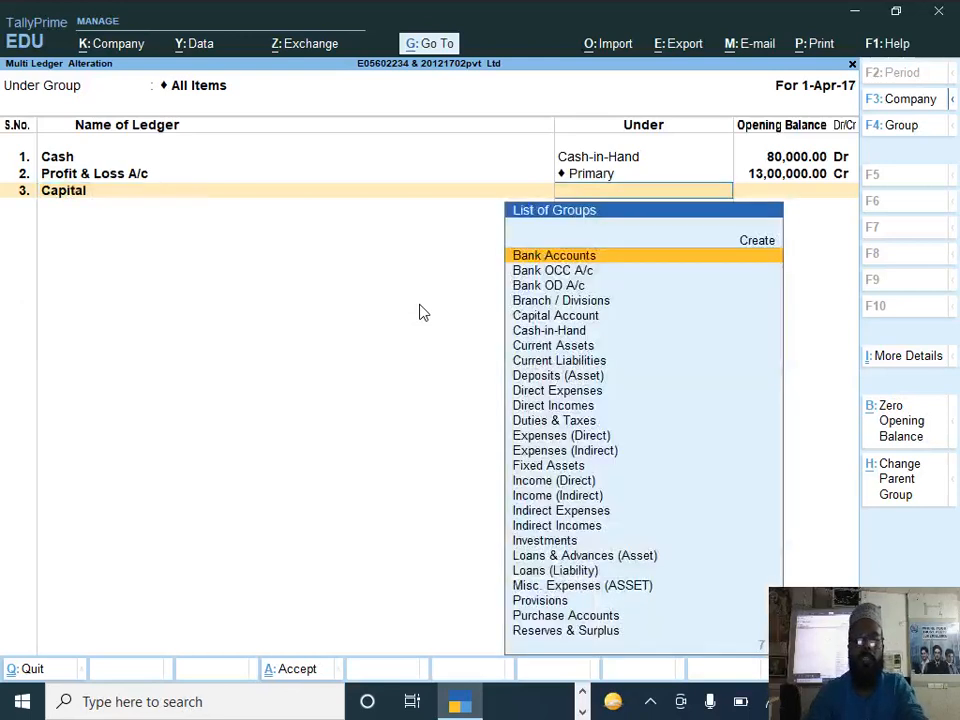
{"action": "type", "text": "C"}
{"action": "key", "text": "Return"}
{"action": "key", "text": "Return"}
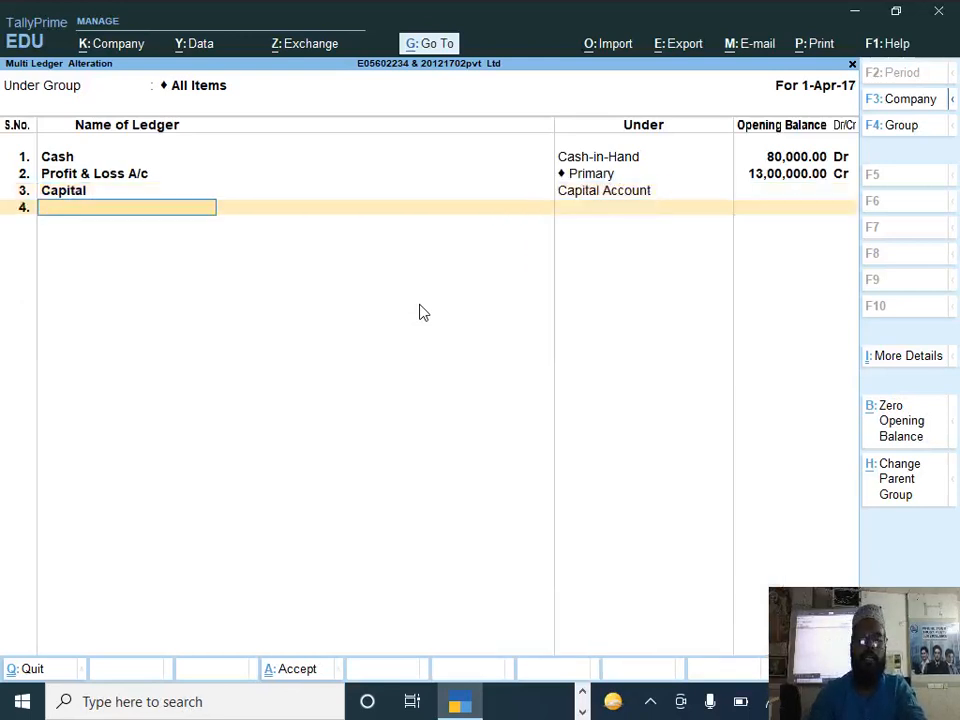
Step: Check question 3 in the question paper and correct the Profit & Loss A/c opening balance to 1,30,000 Cr
{"action": "key", "text": "BackSpace"}
{"action": "key", "text": "alt+Tab"}
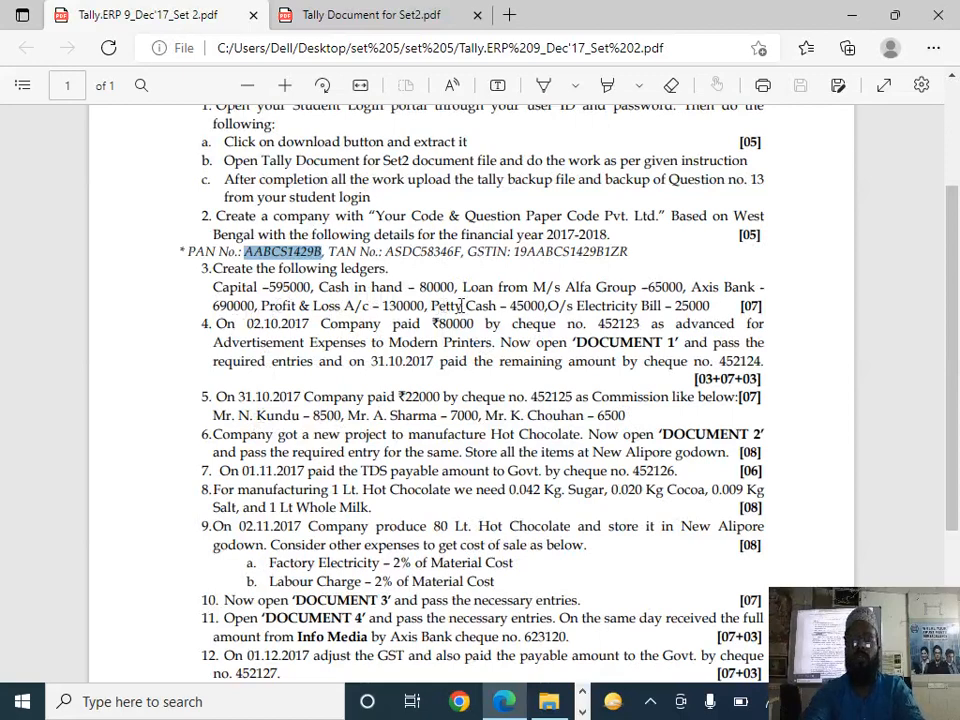
{"action": "key", "text": "alt+Tab"}
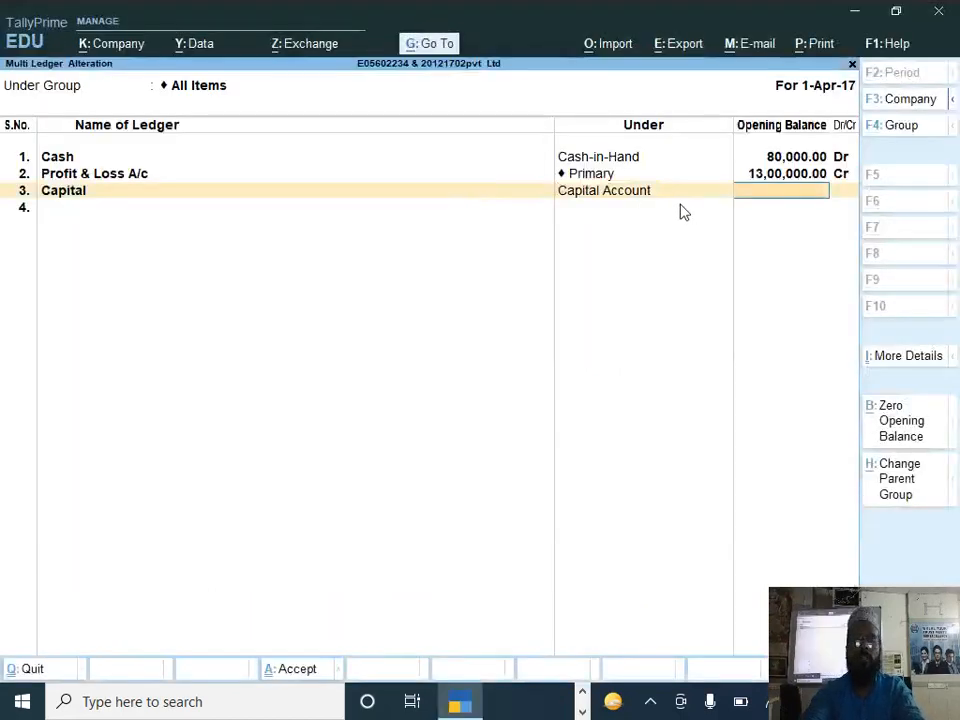
{"action": "key", "text": "BackSpace"}
{"action": "key", "text": "BackSpace"}
{"action": "key", "text": "BackSpace"}
{"action": "key", "text": "BackSpace"}
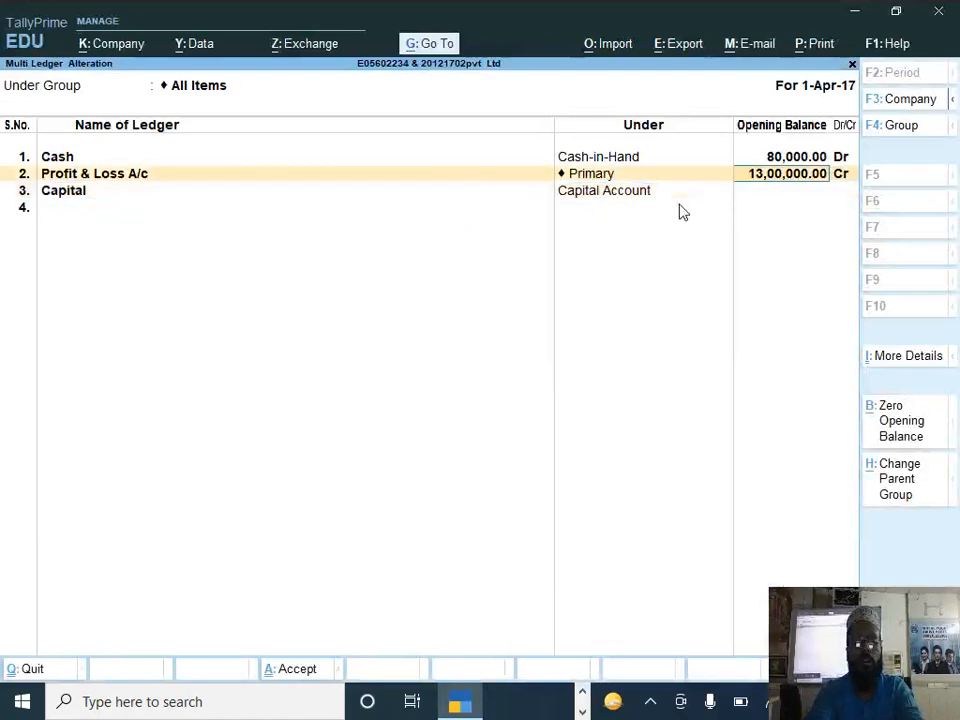
{"action": "type", "text": "130000"}
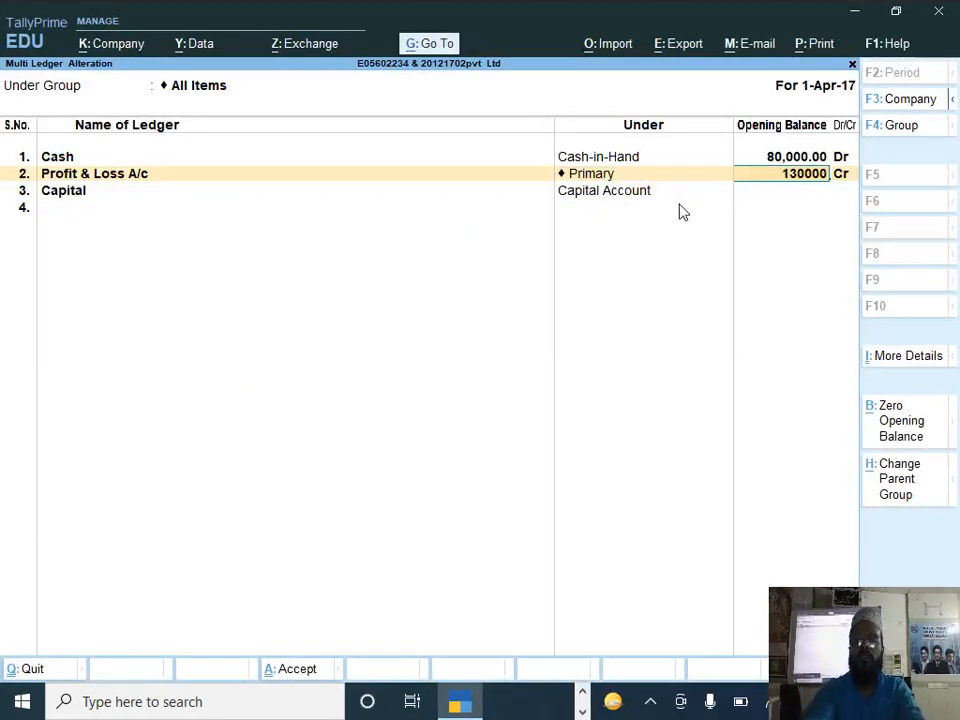
{"action": "key", "text": "Return"}
{"action": "key", "text": "Return"}
{"action": "key", "text": "Return"}
{"action": "key", "text": "Return"}
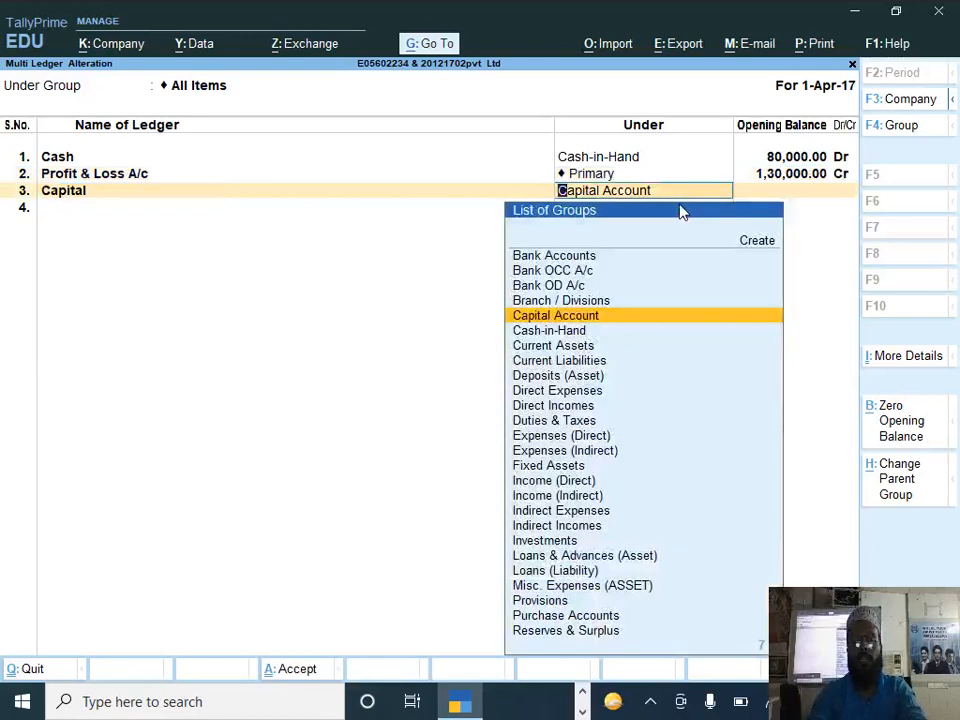
Step: Keep Capital under Capital Account and set its opening balance to 5,95,000 Cr
{"action": "type", "text": "595000"}
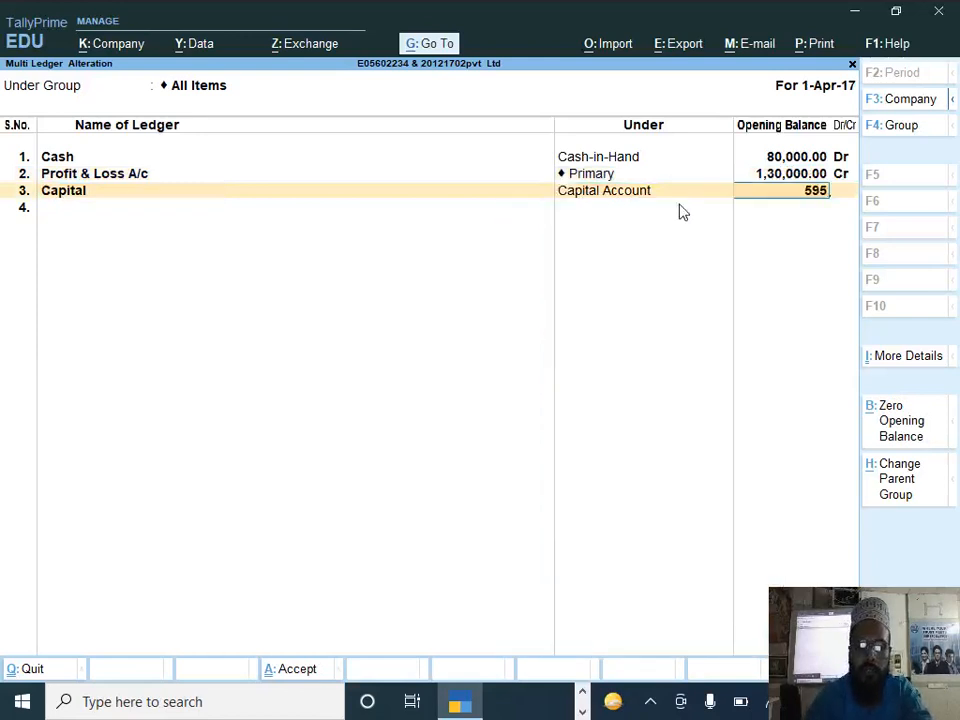
{"action": "key", "text": "Return"}
{"action": "key", "text": "Return"}
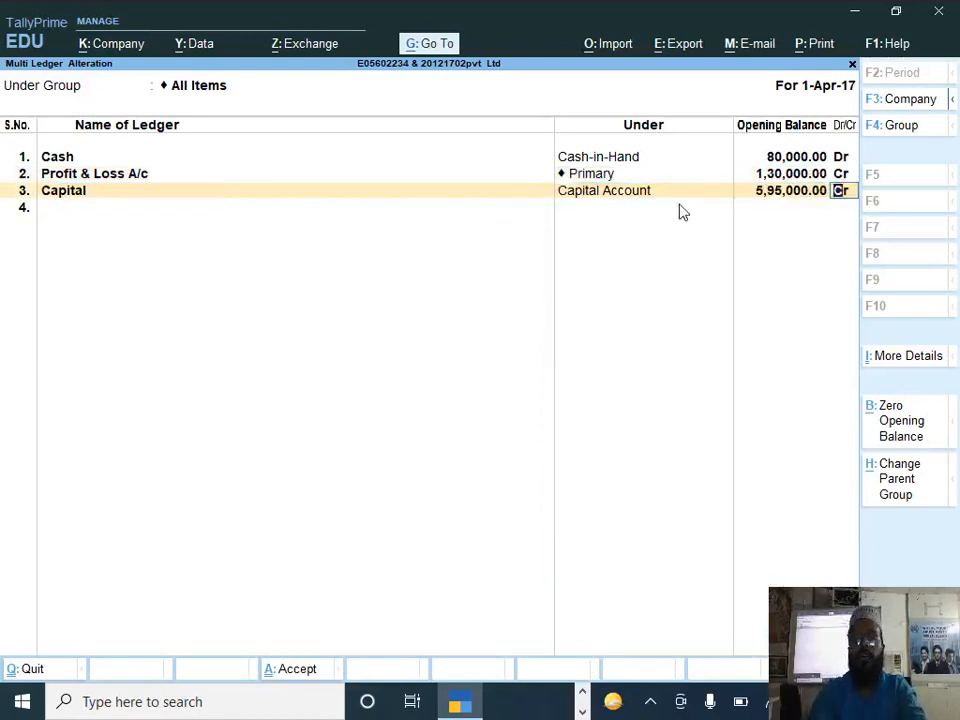
Step: Add a ledger named Loan From M/s Alfa Group under Unsecured Loans with an opening balance of 65,000 Cr
{"action": "type", "text": "Loan From m/s al"}
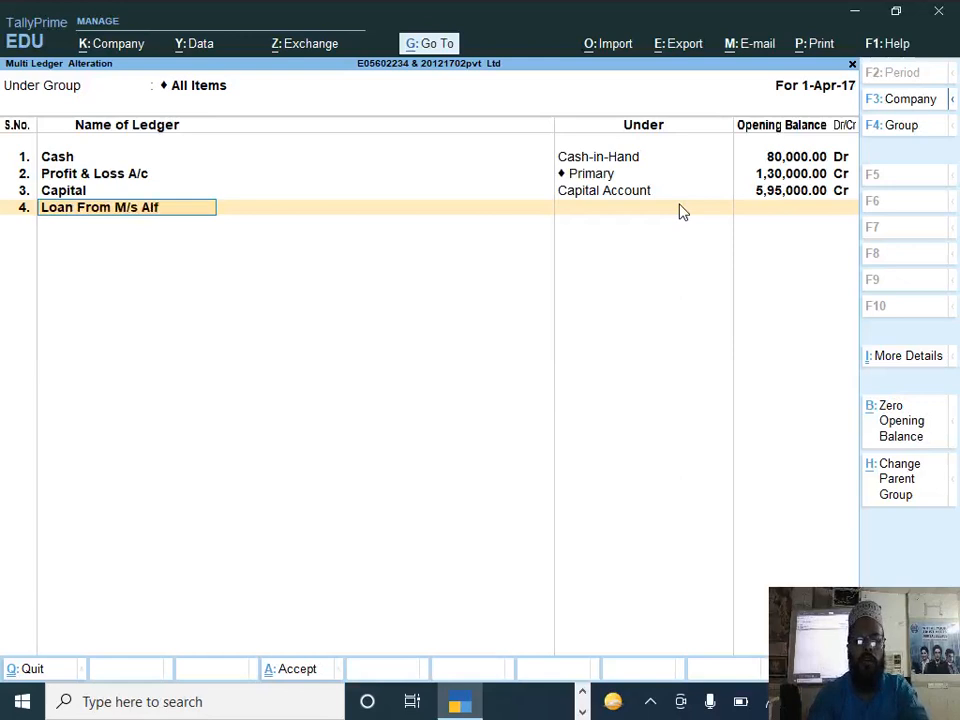
{"action": "type", "text": "fa Group"}
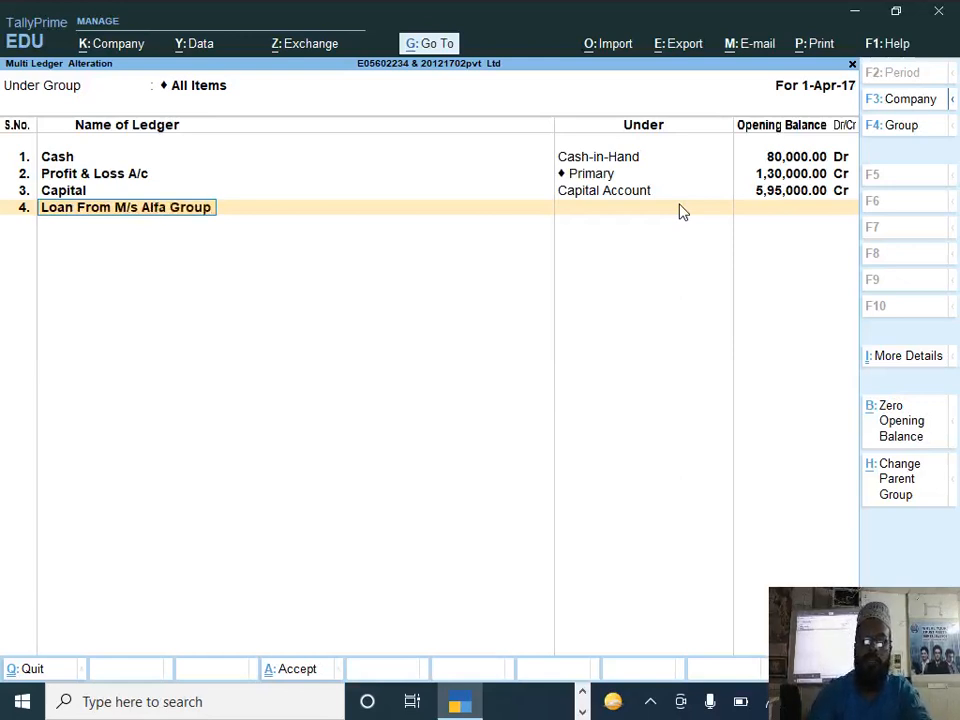
{"action": "key", "text": "Return"}
{"action": "type", "text": "U"}
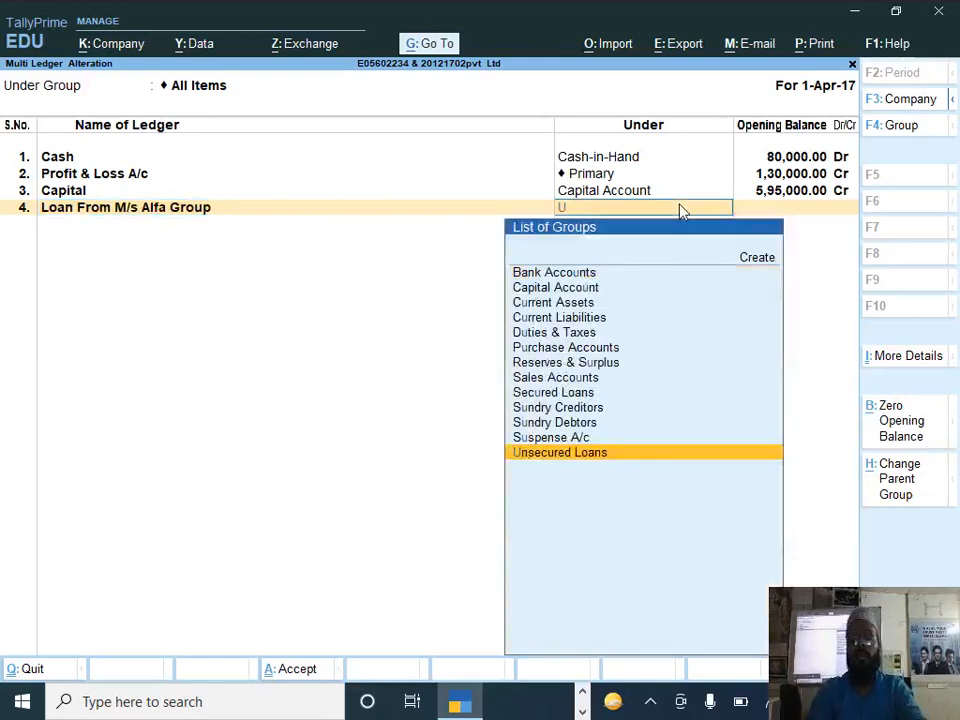
{"action": "key", "text": "Return"}
{"action": "type", "text": "650"}
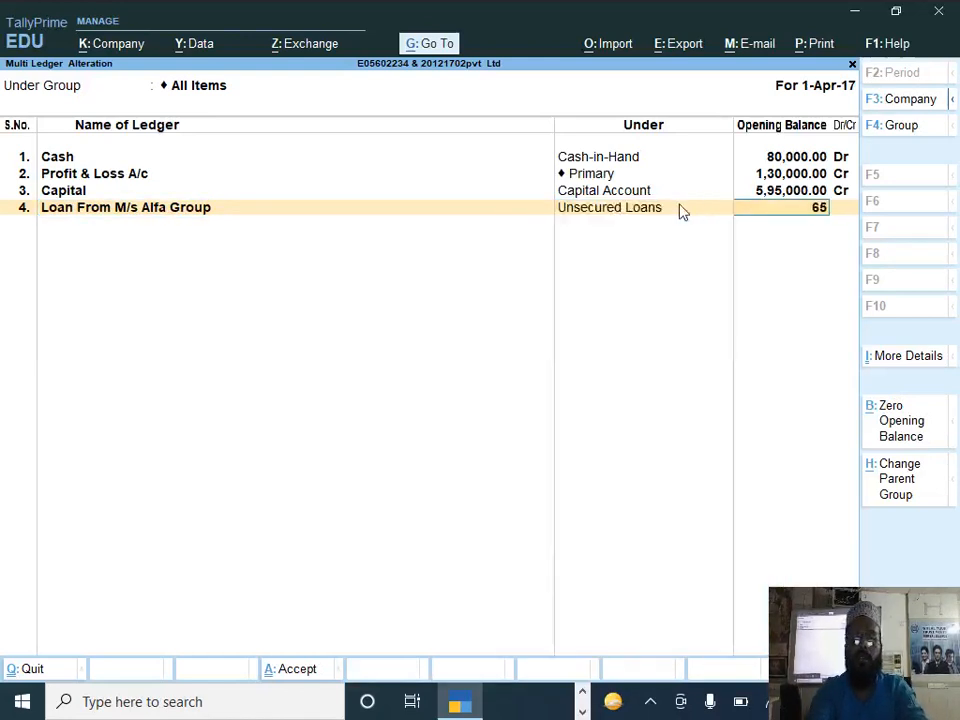
{"action": "type", "text": "00"}
{"action": "key", "text": "Return"}
{"action": "key", "text": "Return"}
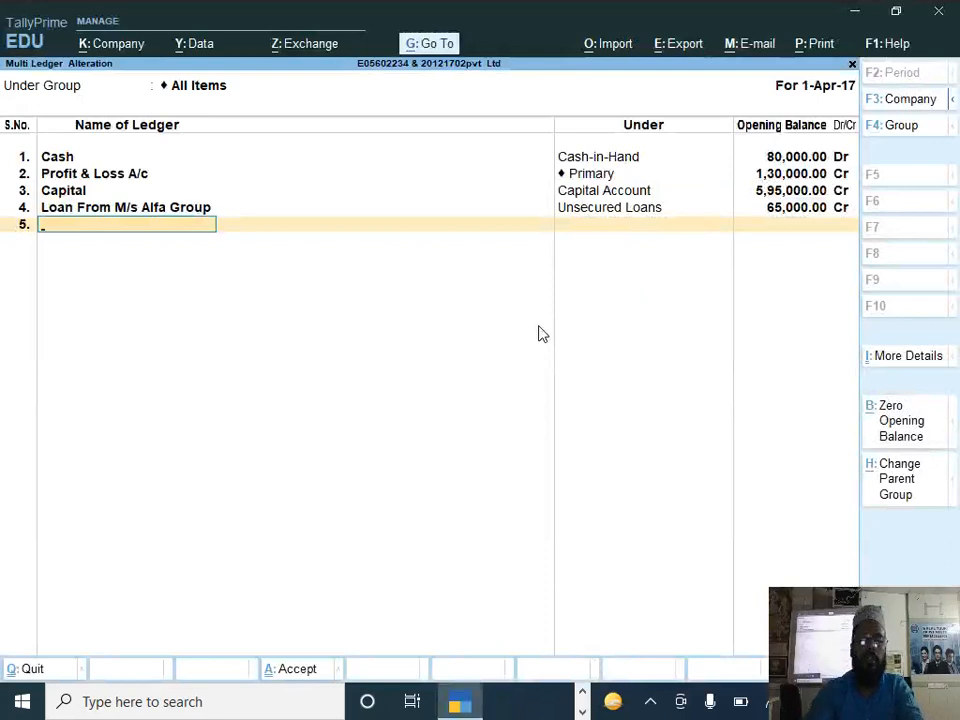
Step: Add a ledger named Axis Bank under Bank Accounts with an opening balance of 6,90,000 Dr, checking the amount in the question paper
{"action": "type", "text": "Axis bank"}
{"action": "key", "text": "Return"}
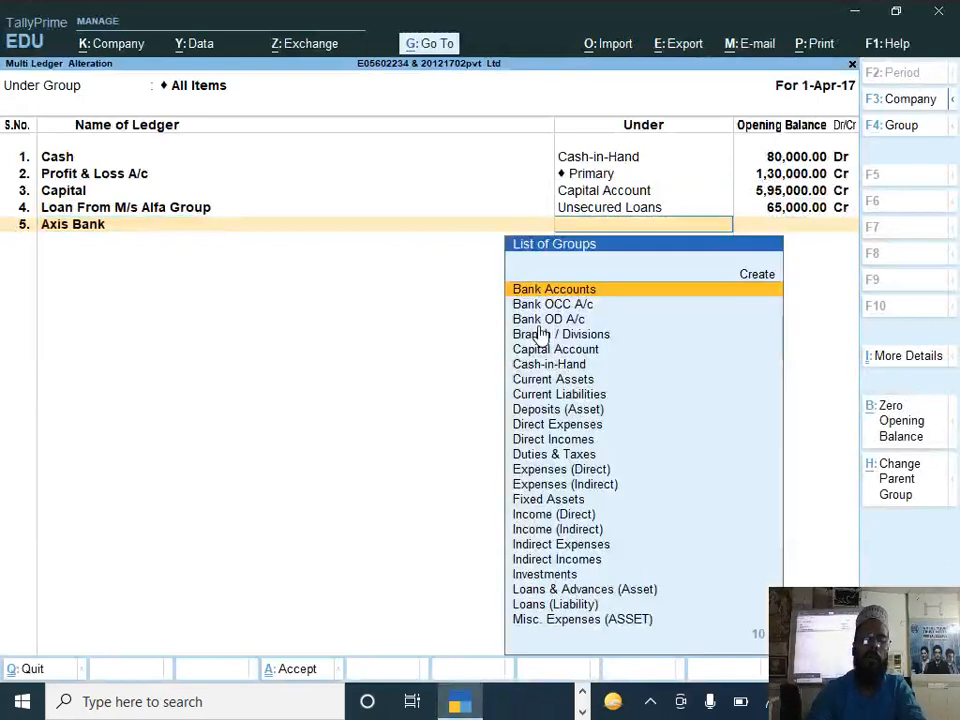
{"action": "key", "text": "Return"}
{"action": "type", "text": "69"}
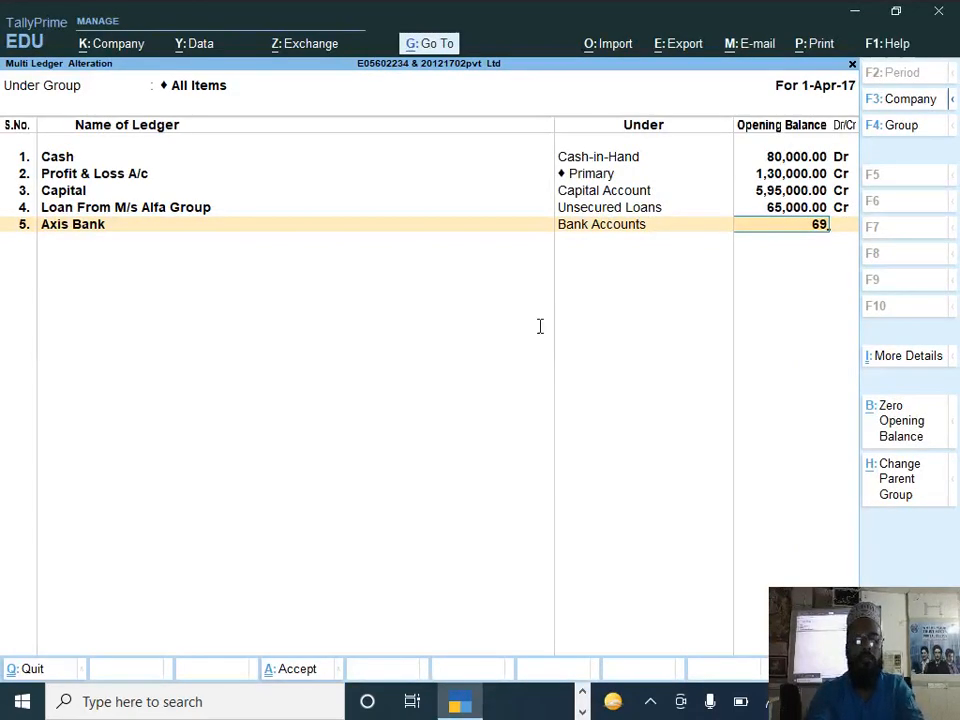
{"action": "key", "text": "alt+Tab"}
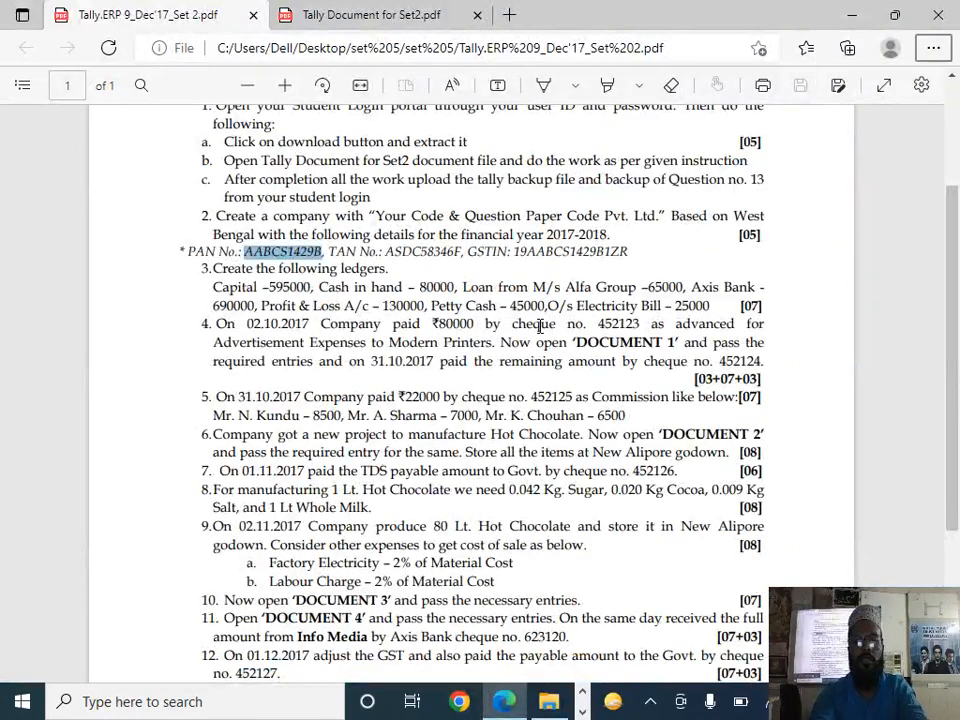
{"action": "key", "text": "alt+Tab"}
{"action": "key", "text": "Tab"}
{"action": "key", "text": "alt+Tab"}
{"action": "key", "text": "Tab"}
{"action": "key", "text": "Tab"}
{"action": "key", "text": "Tab"}
{"action": "key", "text": "Tab"}
{"action": "key", "text": "Tab"}
{"action": "key", "text": "Tab"}
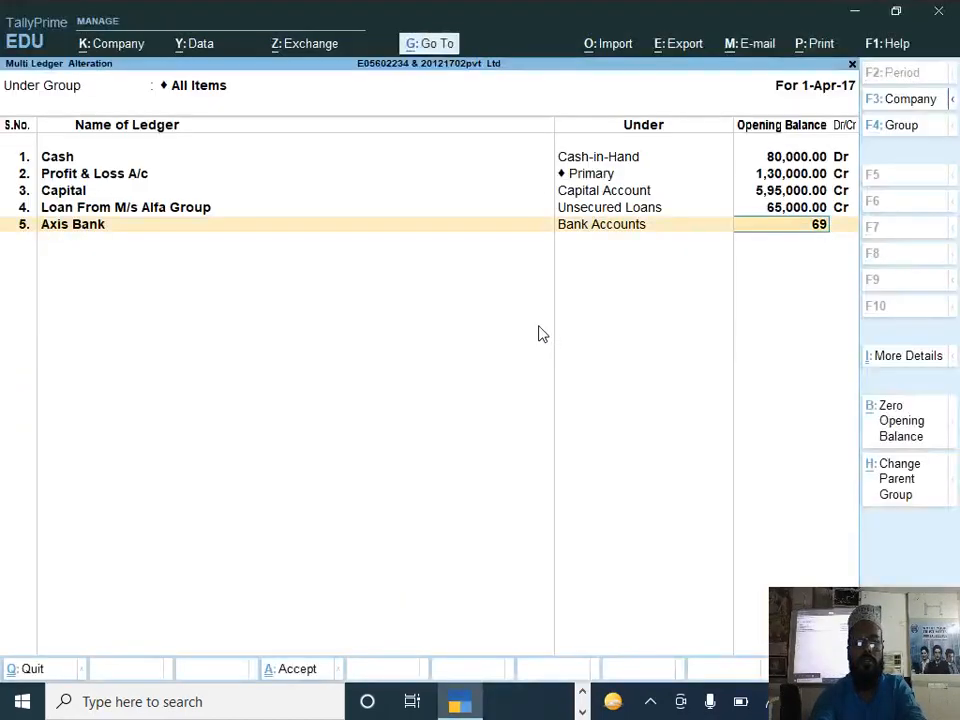
{"action": "type", "text": "0000"}
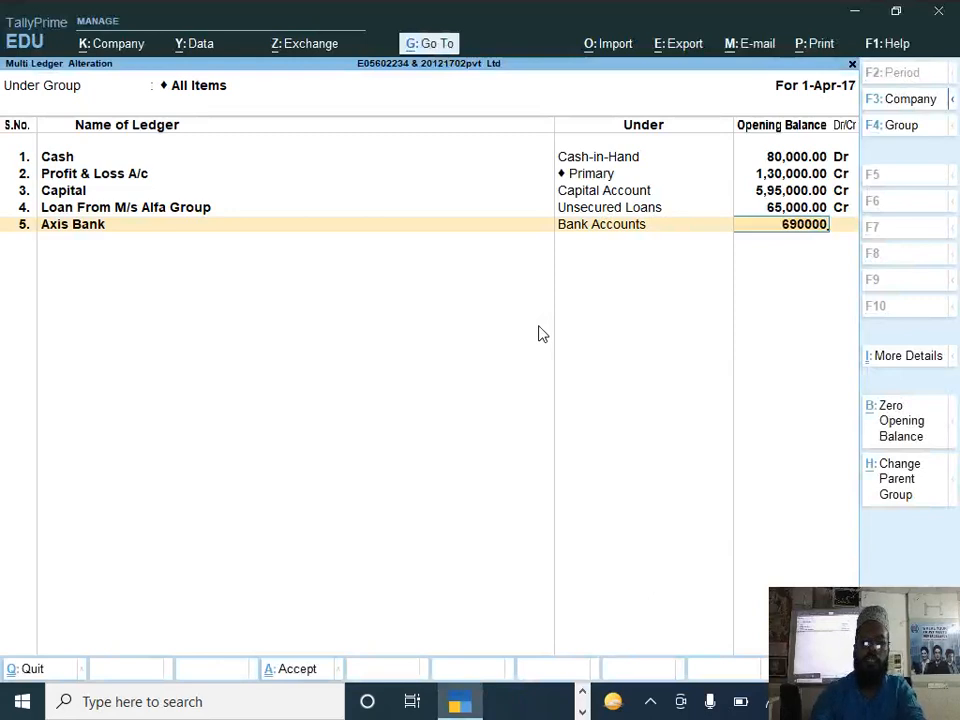
{"action": "key", "text": "Return"}
{"action": "key", "text": "Return"}
Step: Add a ledger named Petty Cash under Cash-in-Hand with an opening balance of 45,000 Dr
{"action": "type", "text": "Petty cash"}
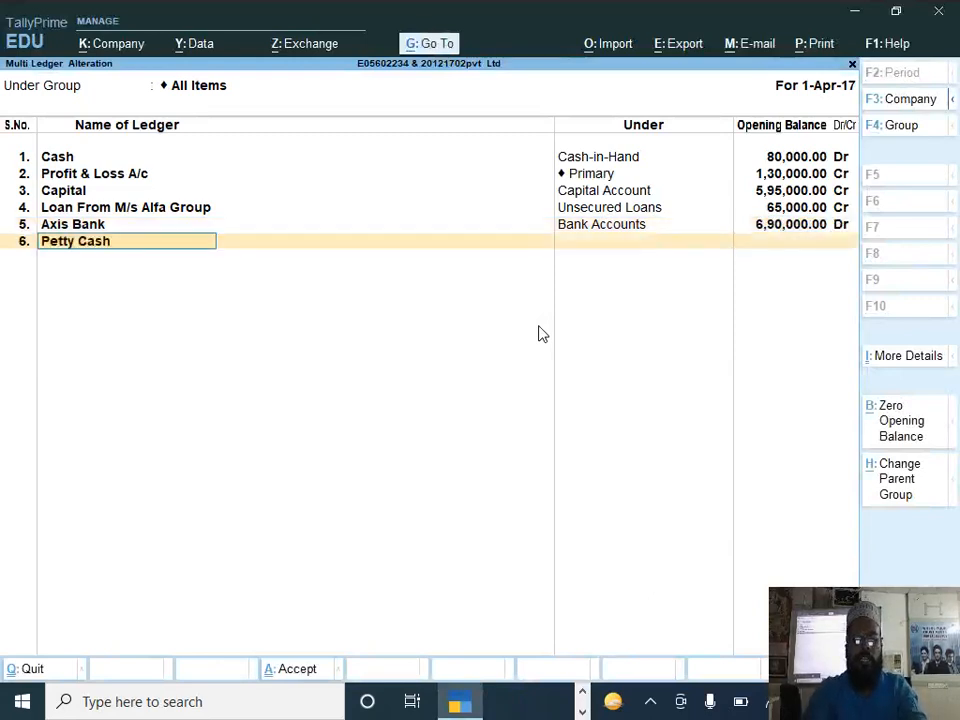
{"action": "key", "text": "Return"}
{"action": "type", "text": "C"}
{"action": "key", "text": "Down"}
{"action": "key", "text": "Down"}
{"action": "key", "text": "Up"}
{"action": "key", "text": "Return"}
{"action": "type", "text": "45000"}
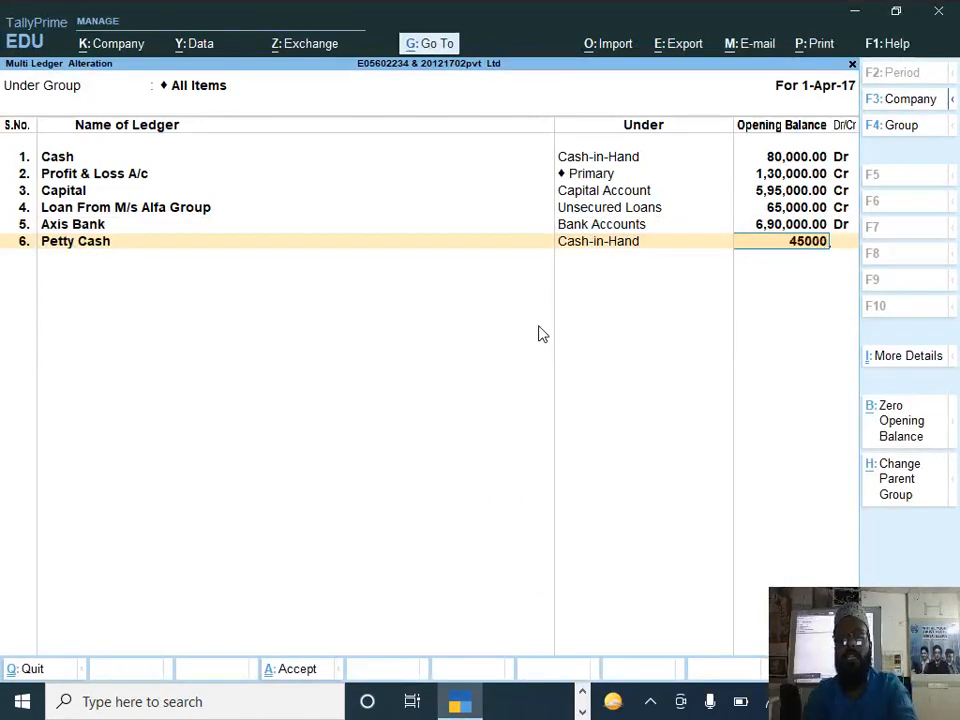
{"action": "key", "text": "Return"}
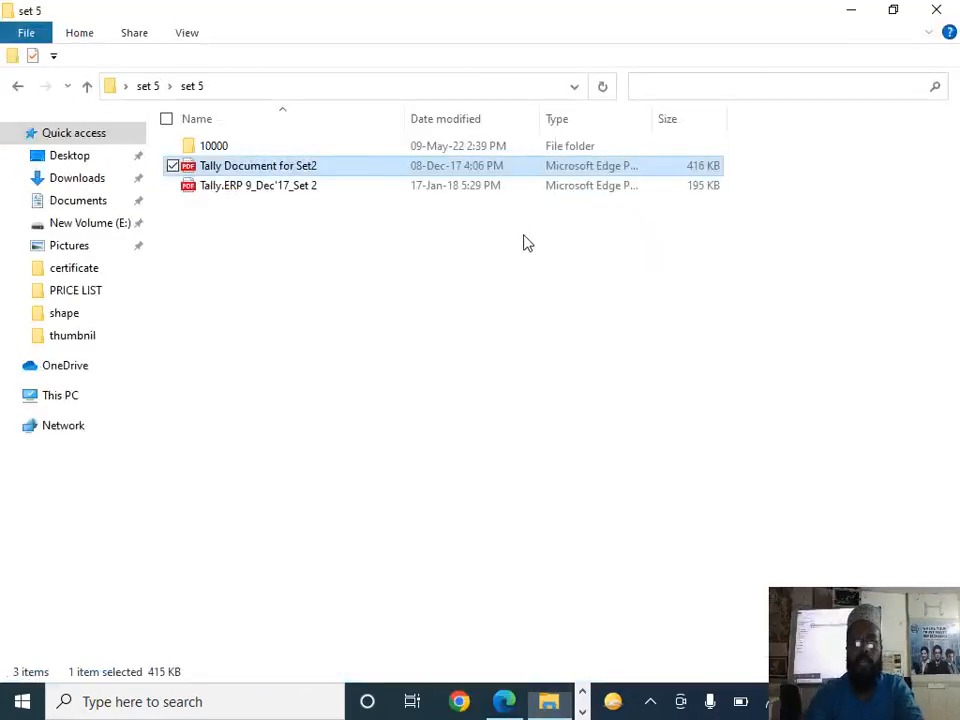
Step: Look up the last ledger of question 3 and add a ledger named O/s Electervity Bill
{"action": "key", "text": "alt+Tab"}
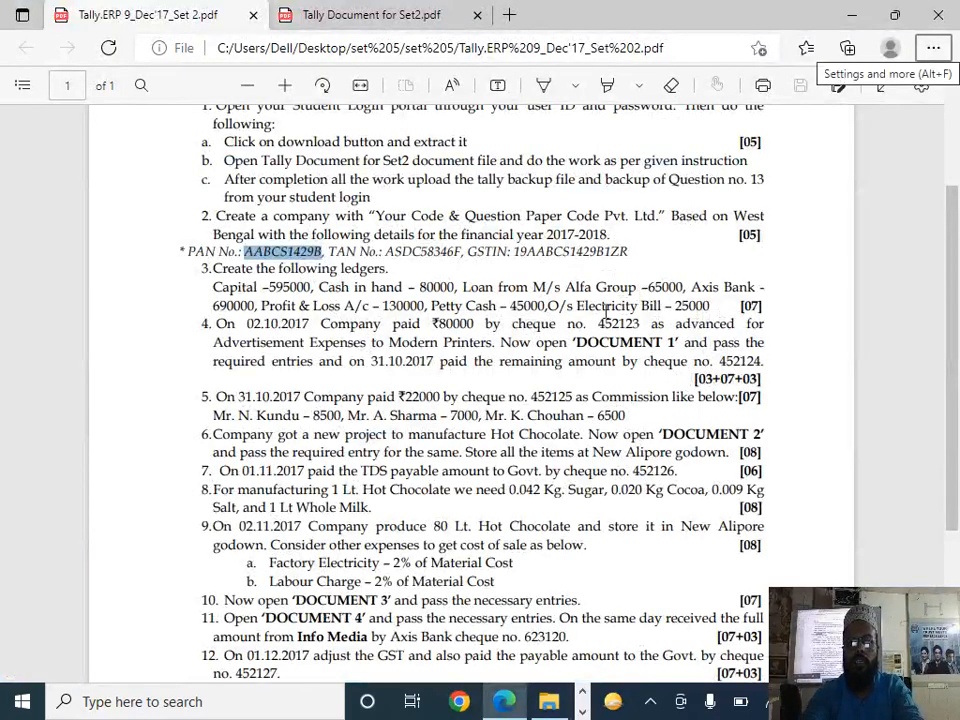
{"action": "key", "text": "alt+Tab"}
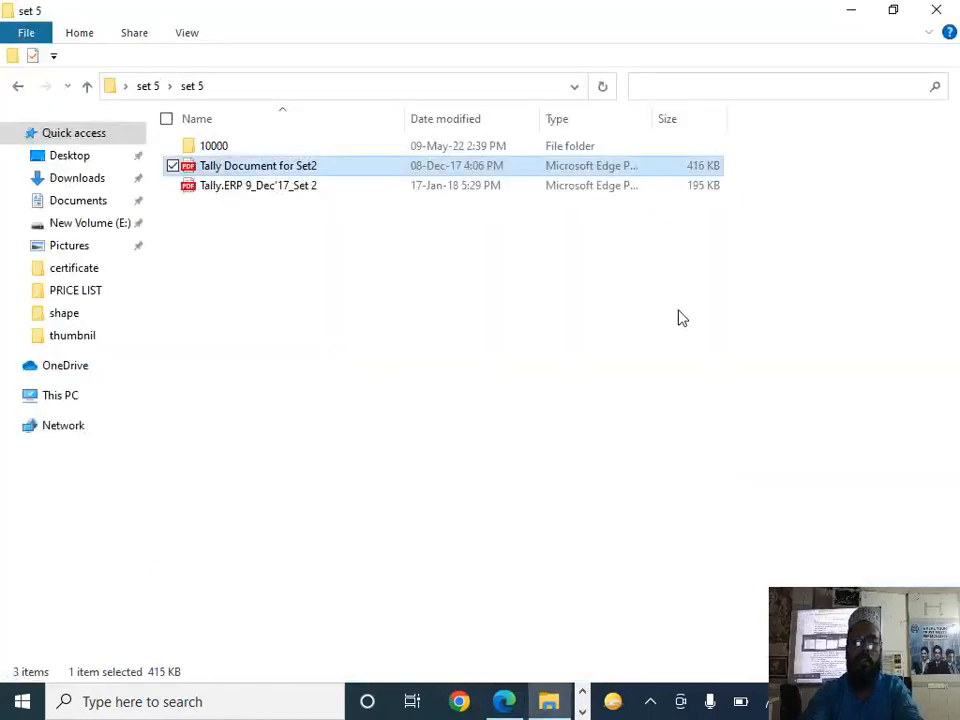
{"action": "key", "text": "alt+Tab"}
{"action": "key", "text": "Tab"}
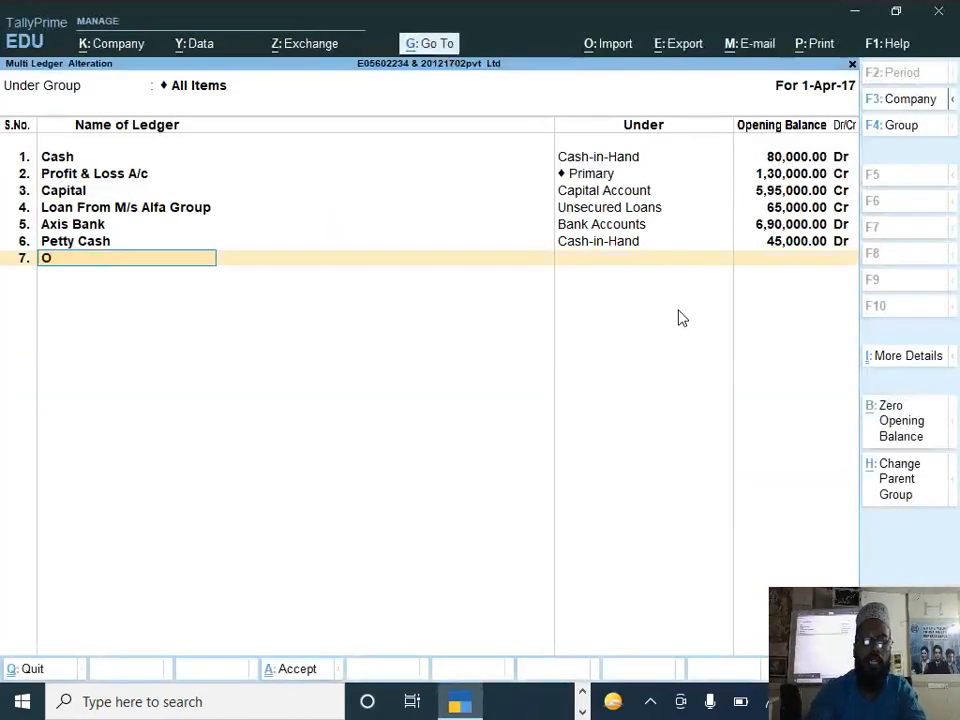
{"action": "type", "text": "Elect"}
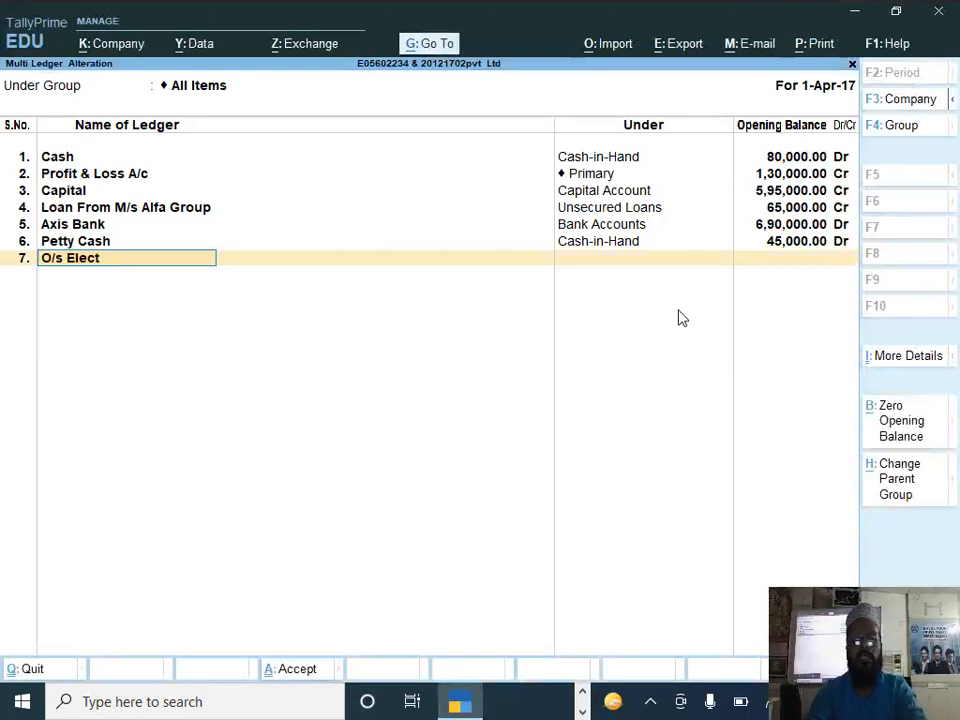
{"action": "type", "text": "ervity Bill"}
{"action": "key", "text": "Return"}
Step: Create a new group named O/s Exp and assign the O/s Electervity Bill ledger to it
{"action": "key", "text": "alt+c"}
{"action": "type", "text": "O/s exp"}
{"action": "key", "text": "Return"}
{"action": "key", "text": "Return"}
{"action": "type", "text": "C"}
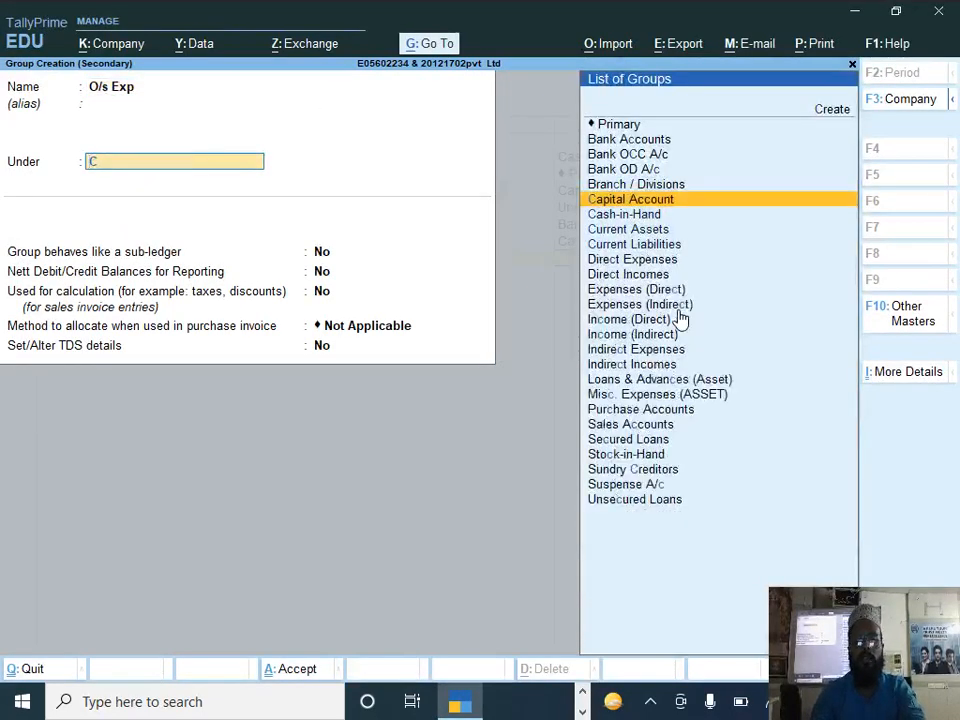
{"action": "key", "text": "Down"}
{"action": "key", "text": "Down"}
{"action": "key", "text": "Return"}
{"action": "key", "text": "Return"}
{"action": "key", "text": "Return"}
{"action": "key", "text": "Return"}
{"action": "key", "text": "Return"}
{"action": "key", "text": "Return"}
{"action": "key", "text": "Return"}
{"action": "key", "text": "Return"}
Step: Set the O/s Electervity Bill opening balance to 25,000 and save the multi-ledger alteration
{"action": "key", "text": "BackSpace"}
{"action": "type", "text": "2500"}
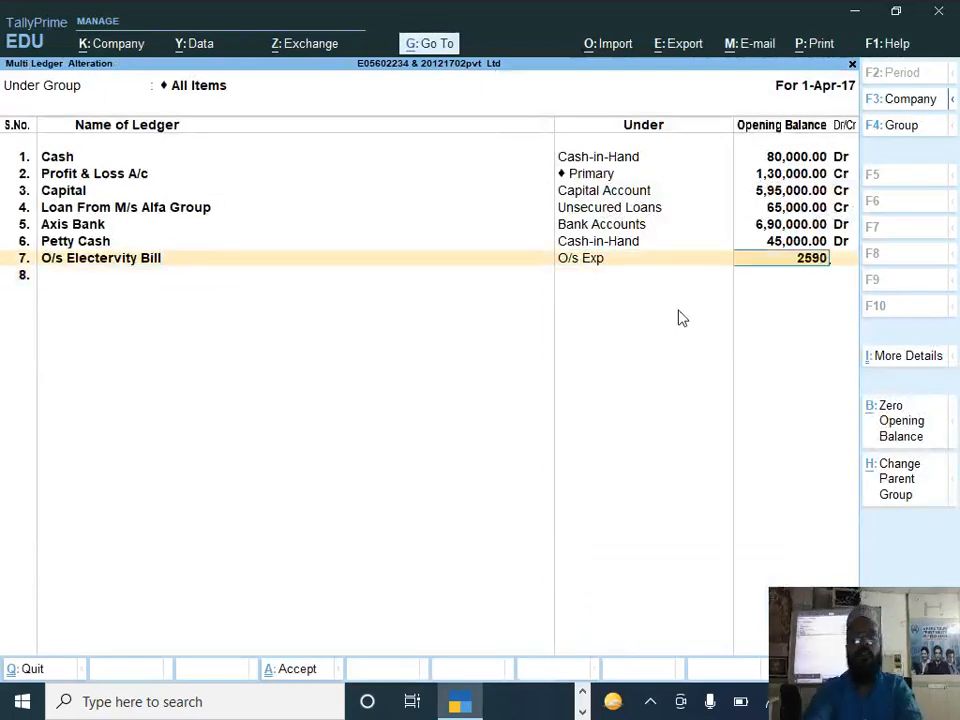
{"action": "key", "text": "BackSpace"}
{"action": "key", "text": "BackSpace"}
{"action": "type", "text": "000"}
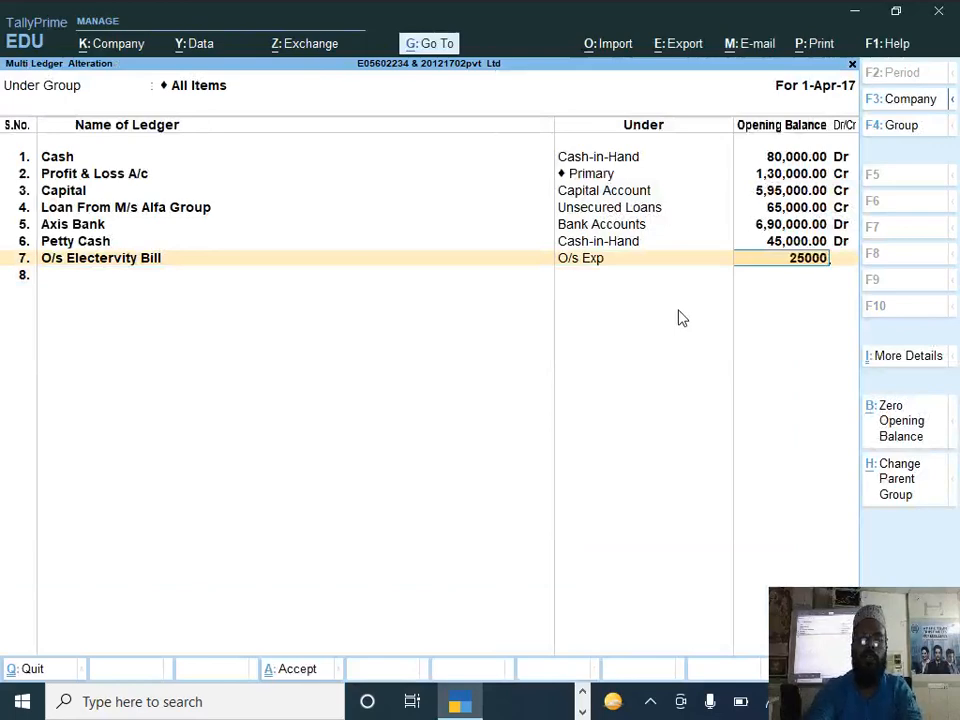
{"action": "key", "text": "Return"}
{"action": "key", "text": "ctrl+a"}
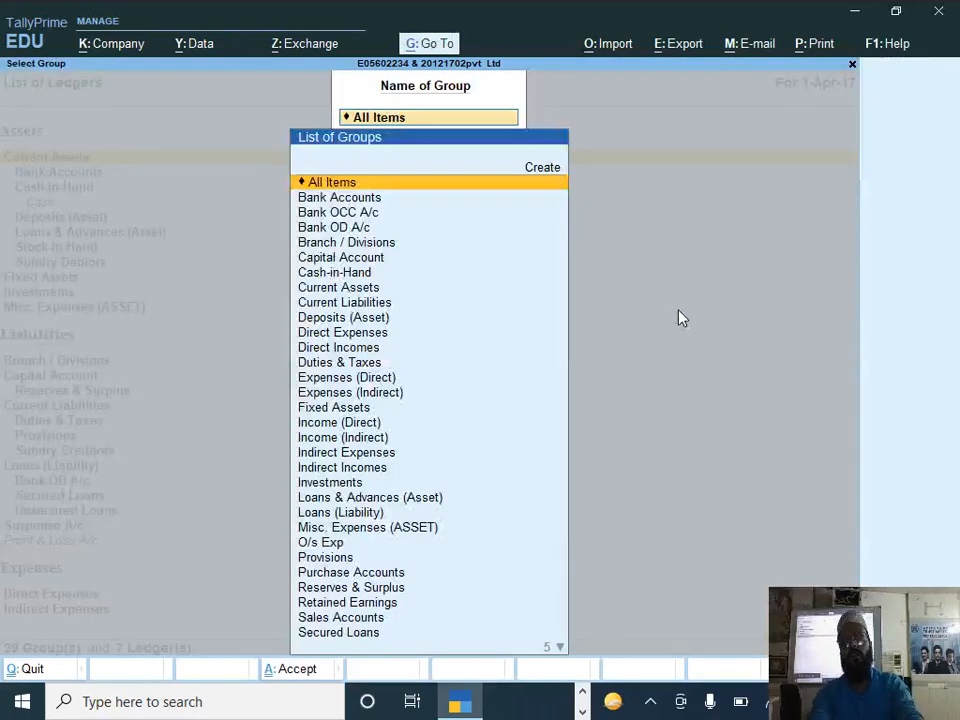
Step: Read question 4 and examine the Modern Printers money receipt in Document 1, including the payer, advertisement and TDS lines
{"action": "key", "text": "alt+Tab"}
{"action": "key", "text": "alt+Tab"}
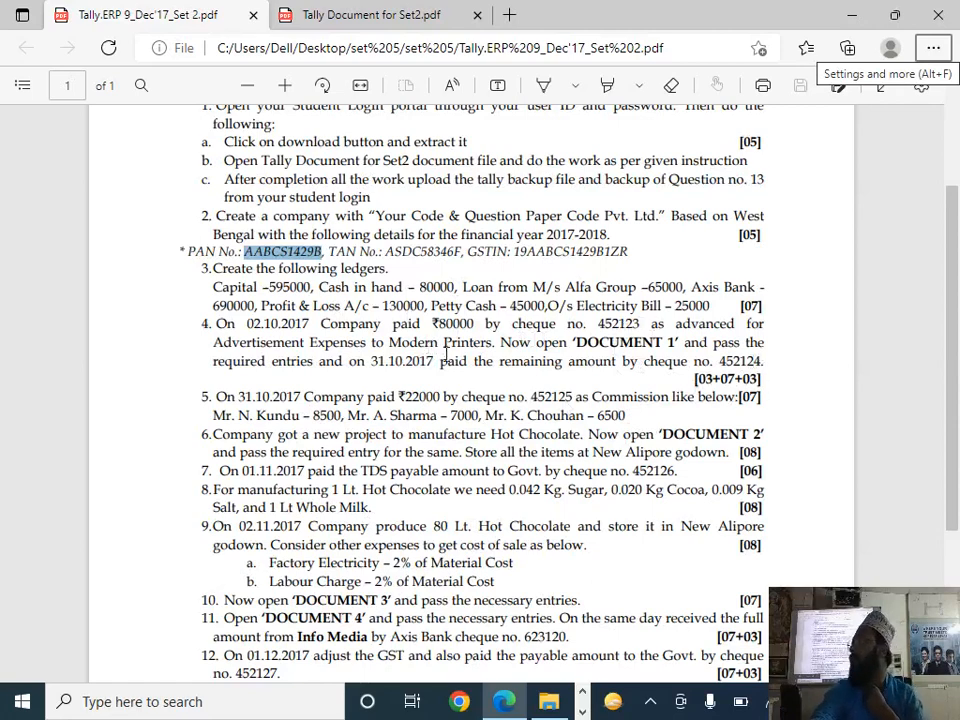
{"action": "key", "text": "alt+Tab"}
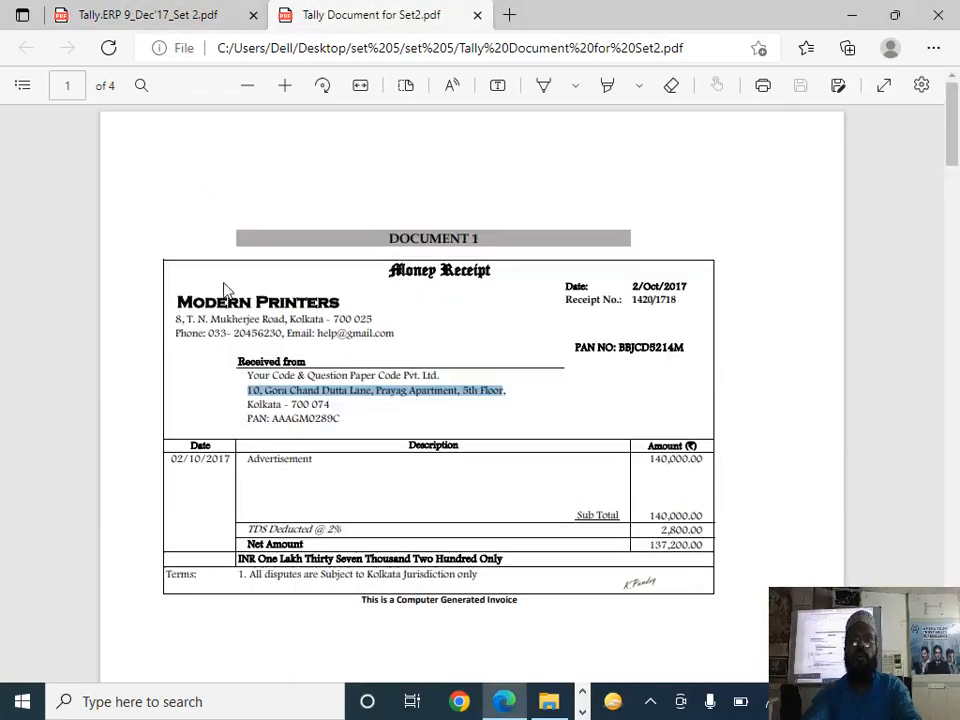
{"action": "left_click", "coordinate": [392, 255]}
{"action": "scroll", "coordinate": [443, 189], "scroll_direction": "down", "scroll_amount": 1}
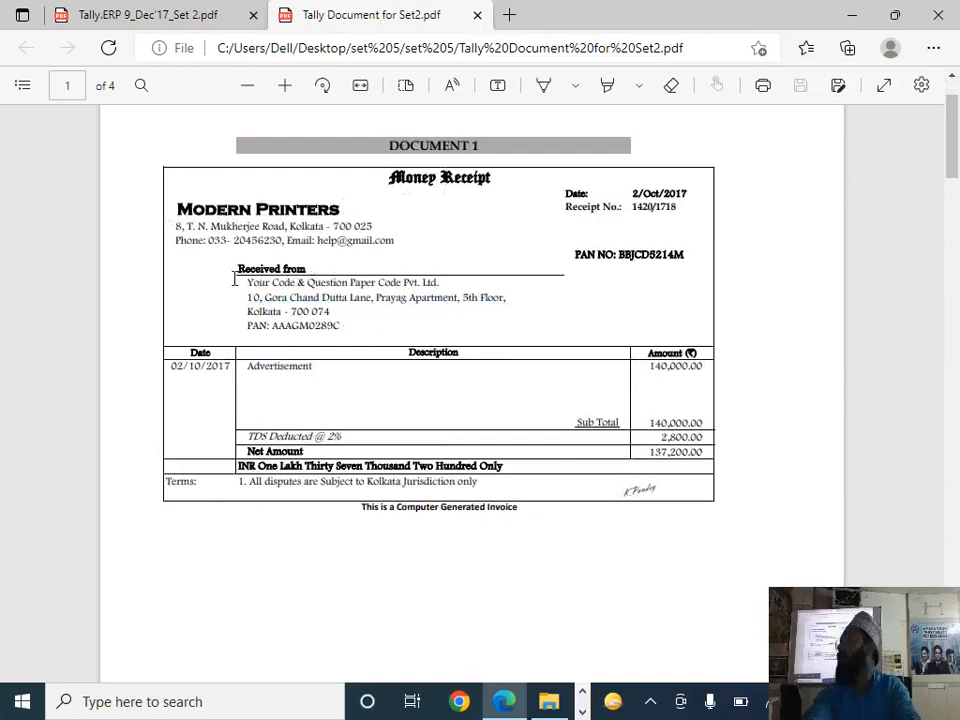
{"action": "left_click_drag", "start_coordinate": [234, 280], "coordinate": [369, 296]}
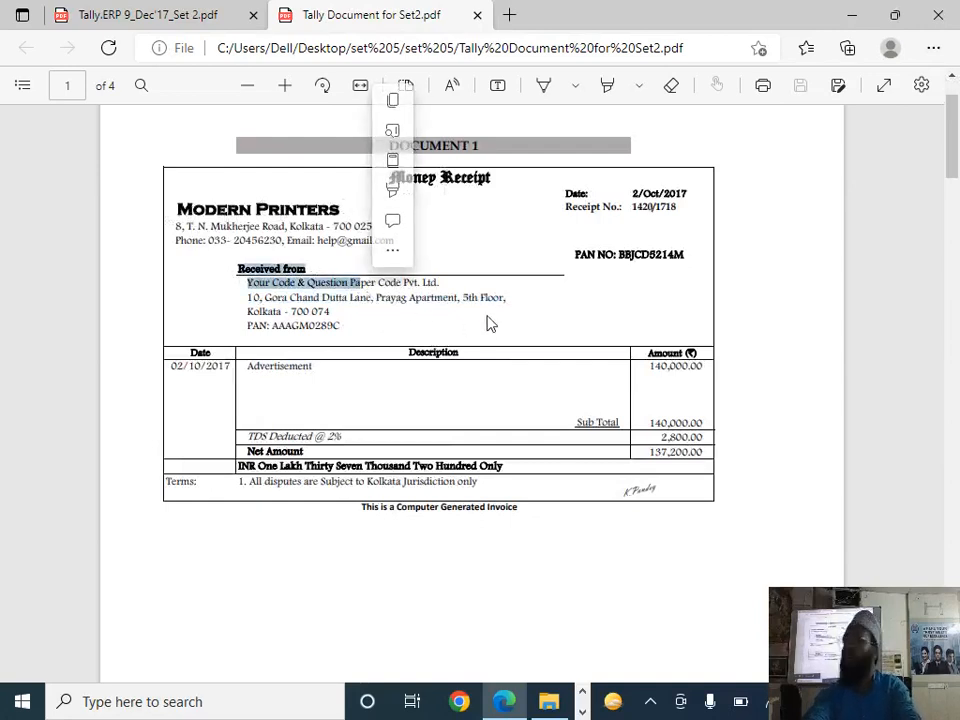
{"action": "left_click", "coordinate": [335, 402]}
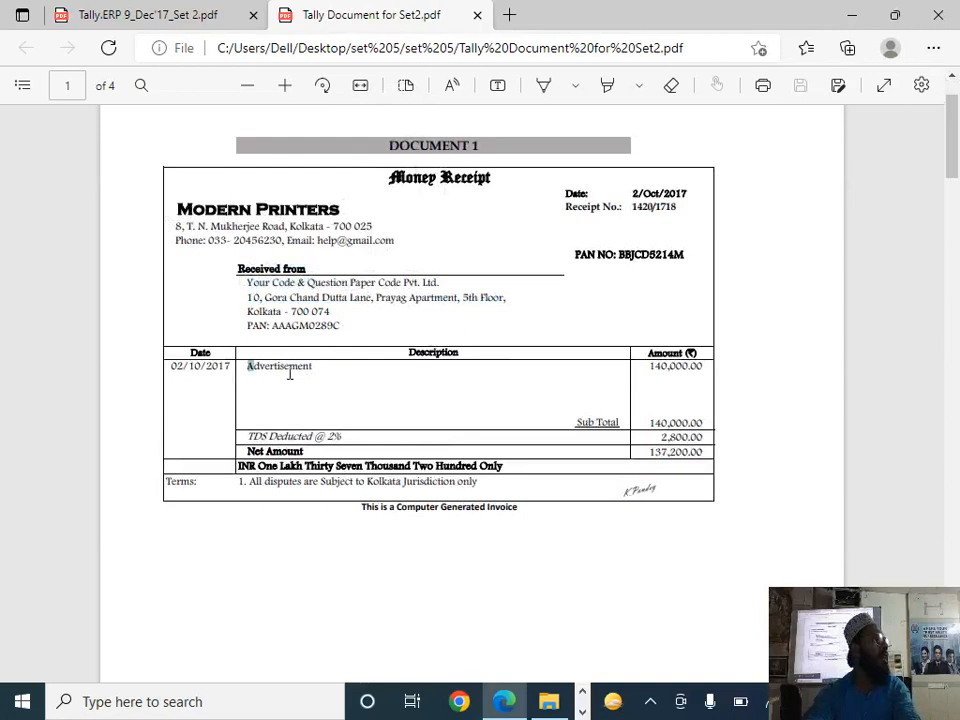
{"action": "double_click", "coordinate": [289, 373]}
{"action": "left_click", "coordinate": [362, 400]}
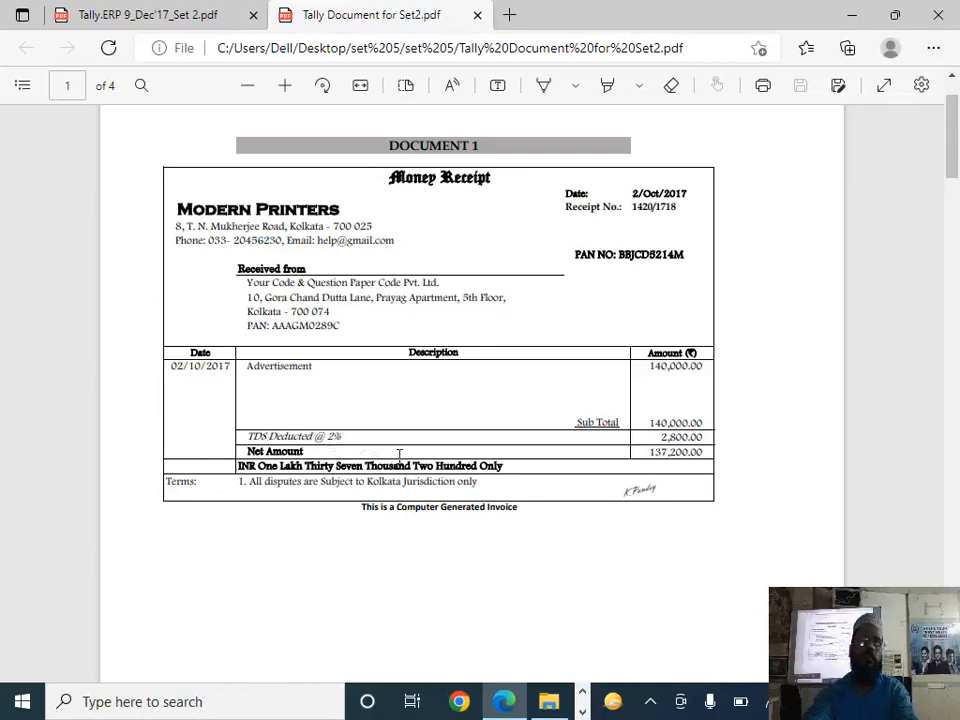
{"action": "left_click_drag", "start_coordinate": [345, 438], "coordinate": [245, 437]}
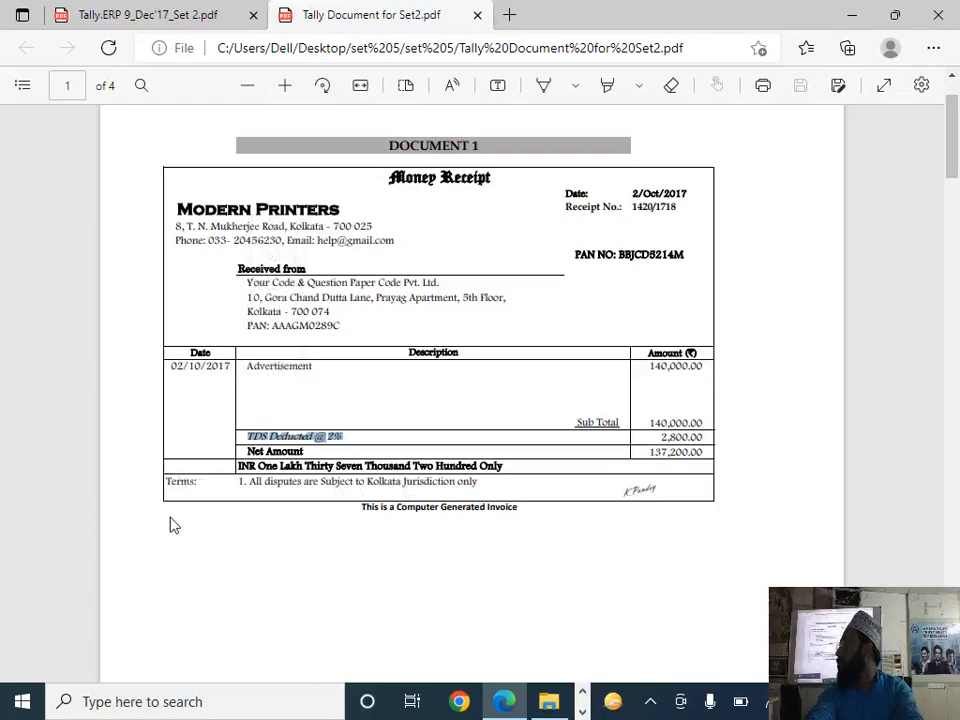
Step: Check question 4 in the question paper, switch back to TallyPrime and leave the ledger list for the Gateway of Tally
{"action": "key", "text": "alt+Tab"}
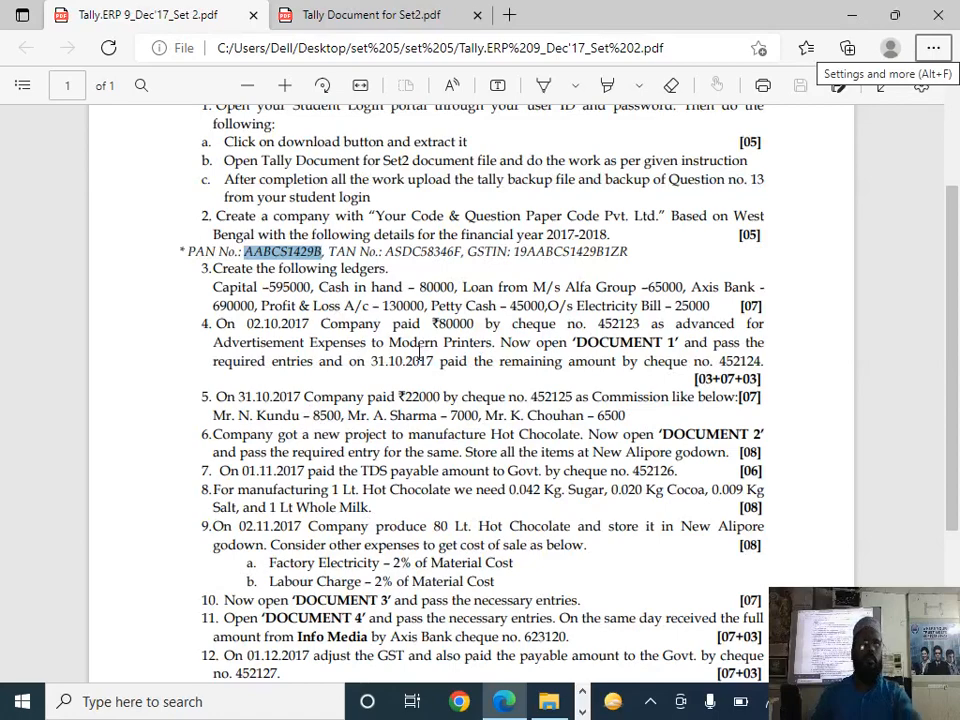
{"action": "key", "text": "alt+Tab"}
{"action": "key", "text": "alt+Tab"}
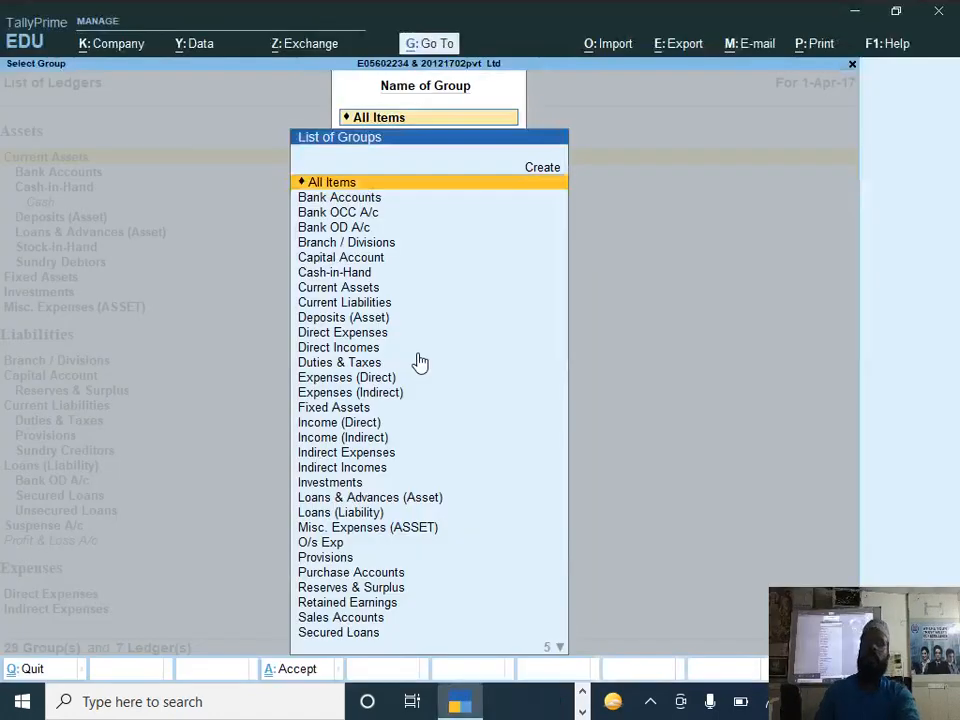
{"action": "key", "text": "Escape"}
{"action": "key", "text": "Escape"}
{"action": "key", "text": "Escape"}
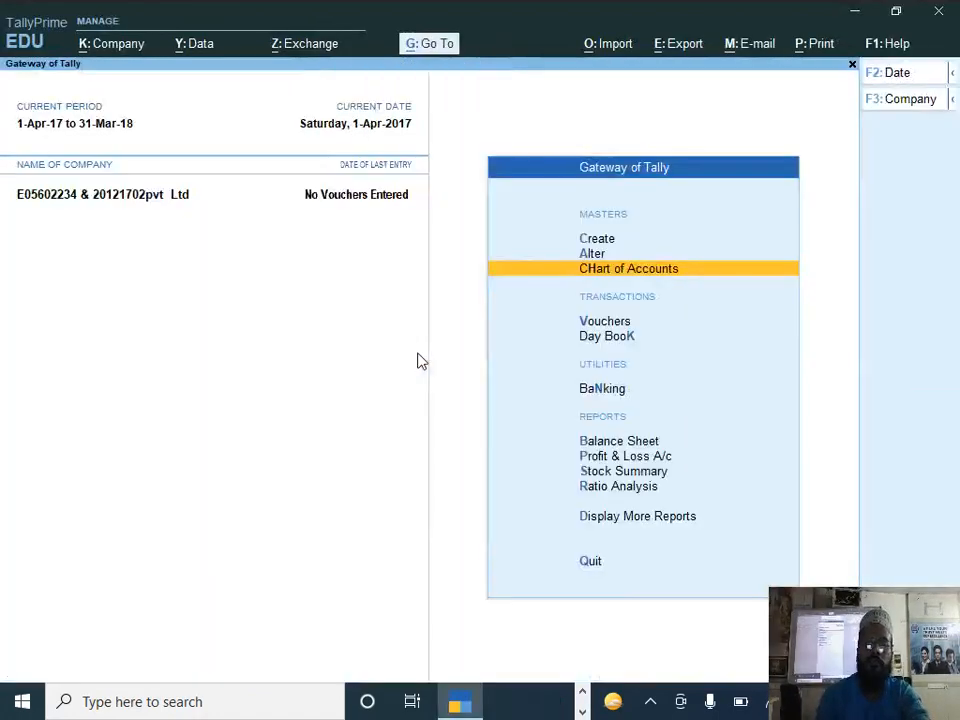
Step: Start a new ledger named Advertisment and place it under Indirect Expenses
{"action": "key", "text": "Up"}
{"action": "key", "text": "Up"}
{"action": "key", "text": "Return"}
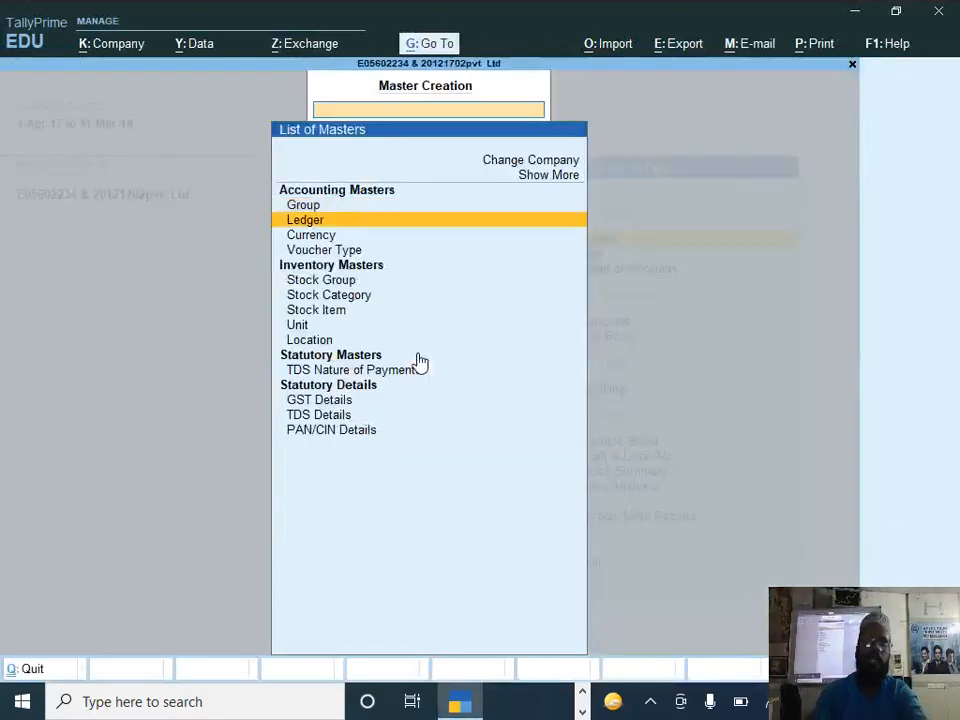
{"action": "key", "text": "Return"}
{"action": "type", "text": "Advertisment"}
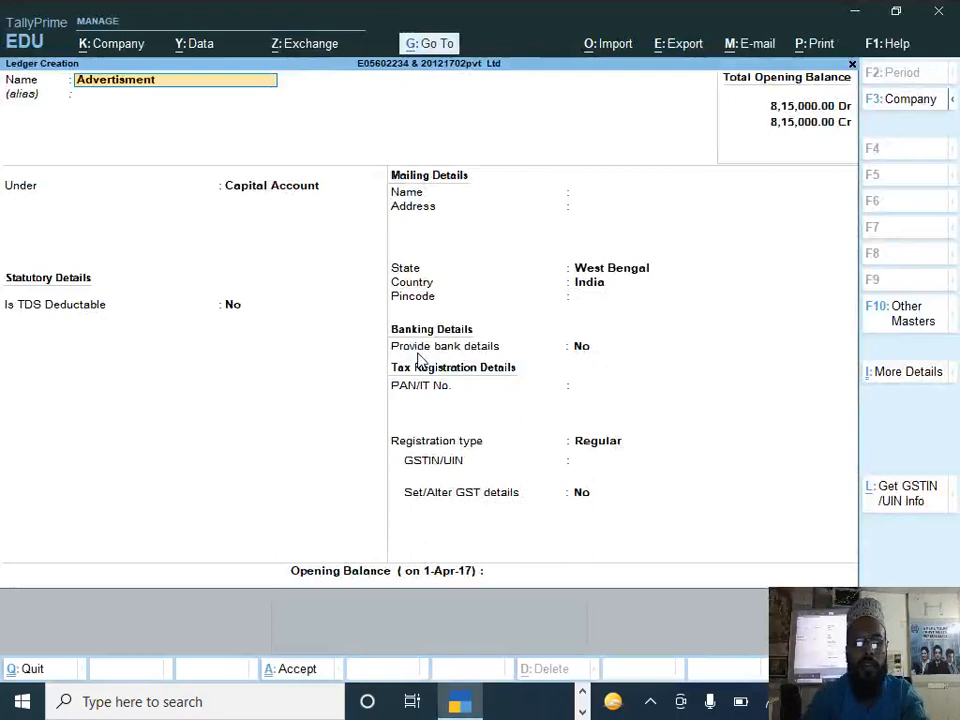
{"action": "key", "text": "Return"}
{"action": "key", "text": "Return"}
{"action": "type", "text": "i"}
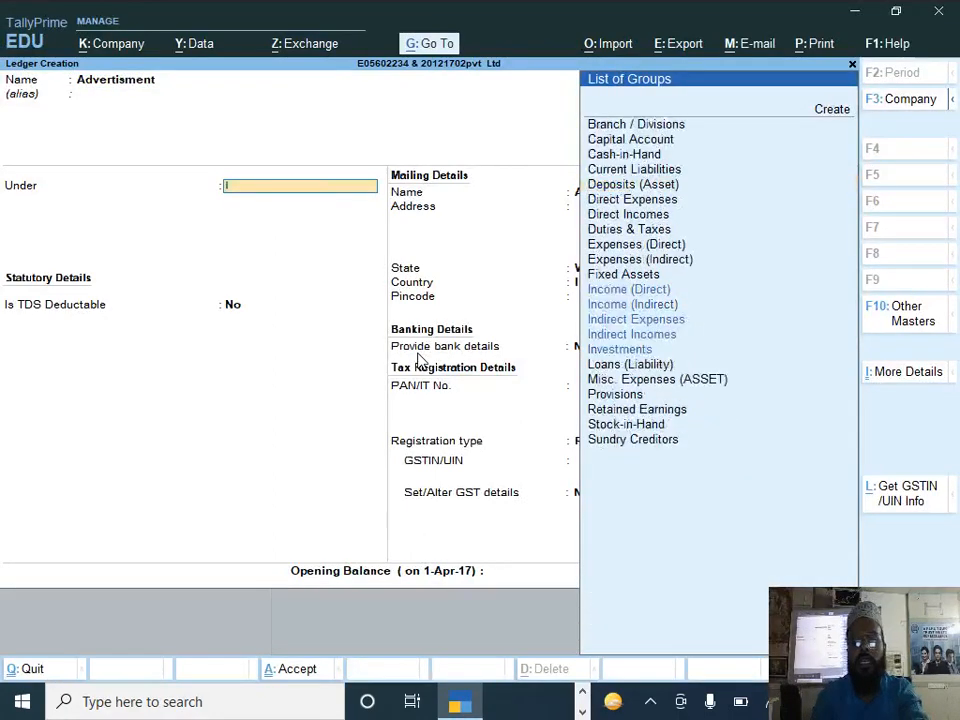
Step: For the Advertisment ledger, keep the ledger type Not Applicable, set GST to Not Applicable and TDS to Applicable
{"action": "key", "text": "Return"}
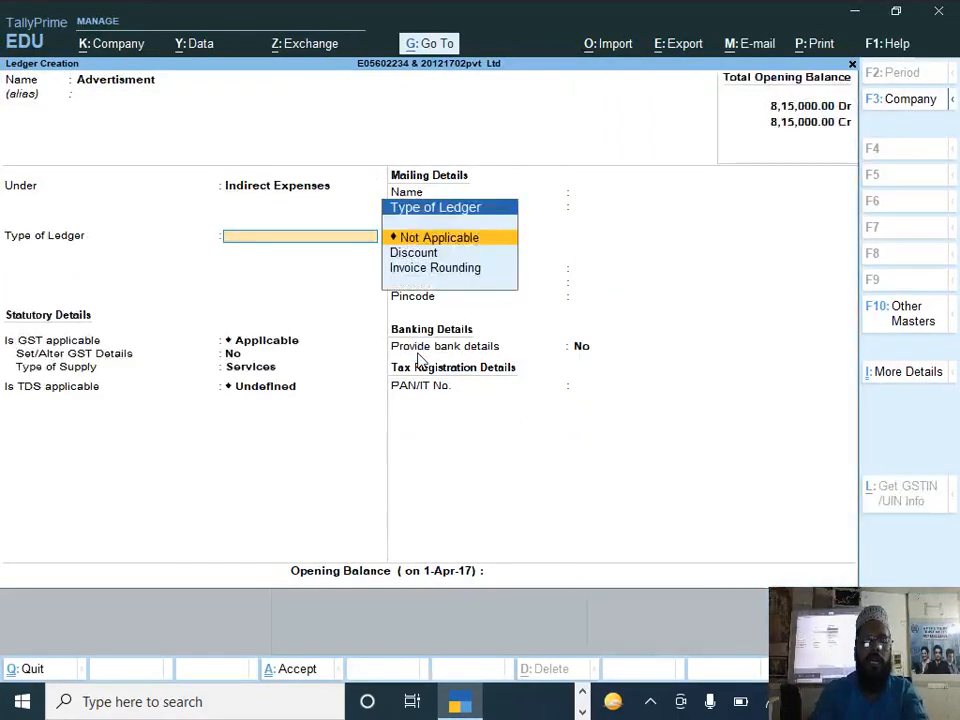
{"action": "key", "text": "Return"}
{"action": "key", "text": "Down"}
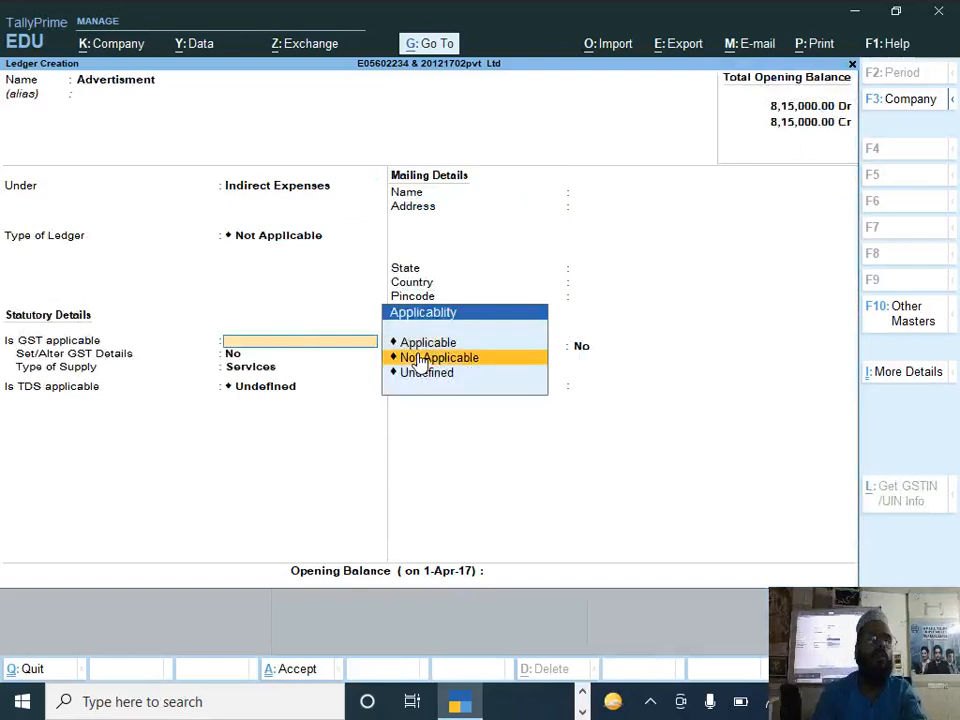
{"action": "key", "text": "Return"}
{"action": "key", "text": "Return"}
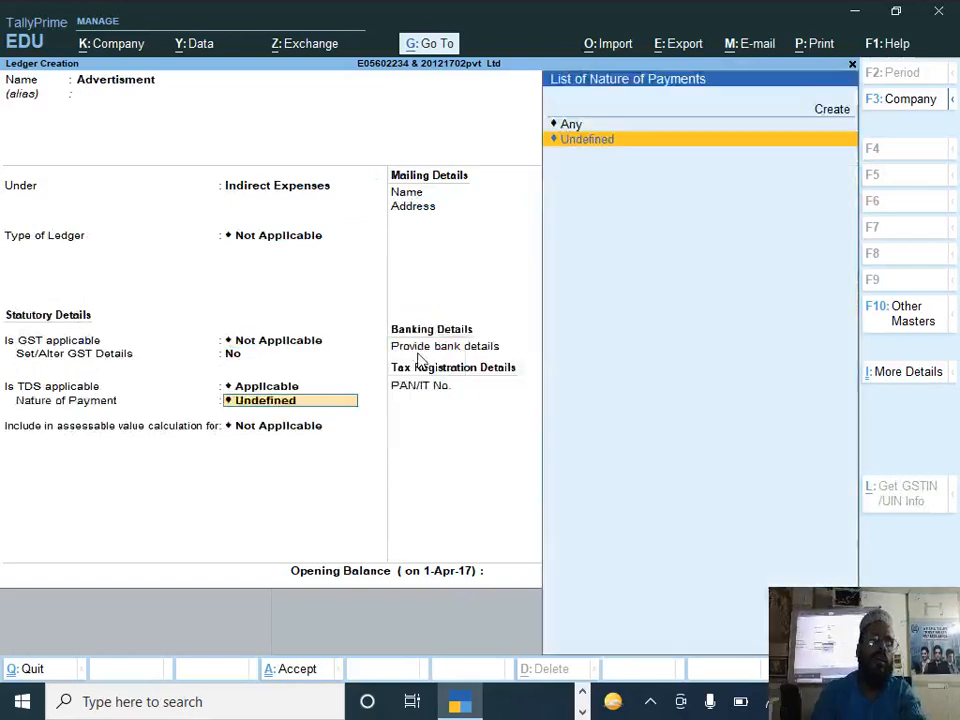
Step: Create a TDS nature of payment named Advertisment with section 194c and a single-bill value limit of 30000
{"action": "key", "text": "Up"}
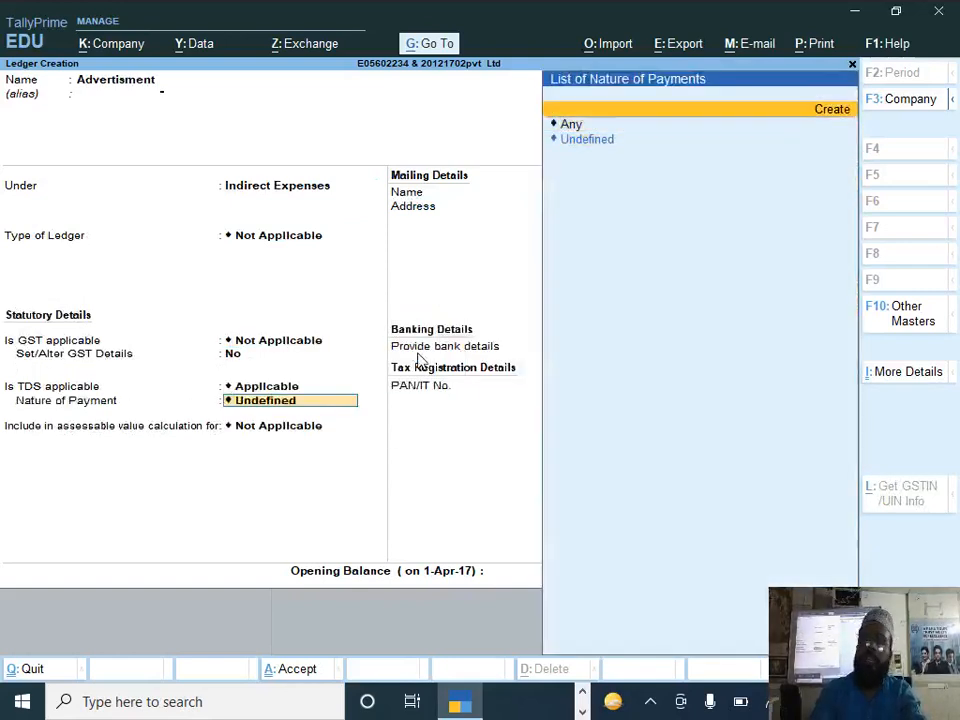
{"action": "key", "text": "Return"}
{"action": "type", "text": "Advertisment"}
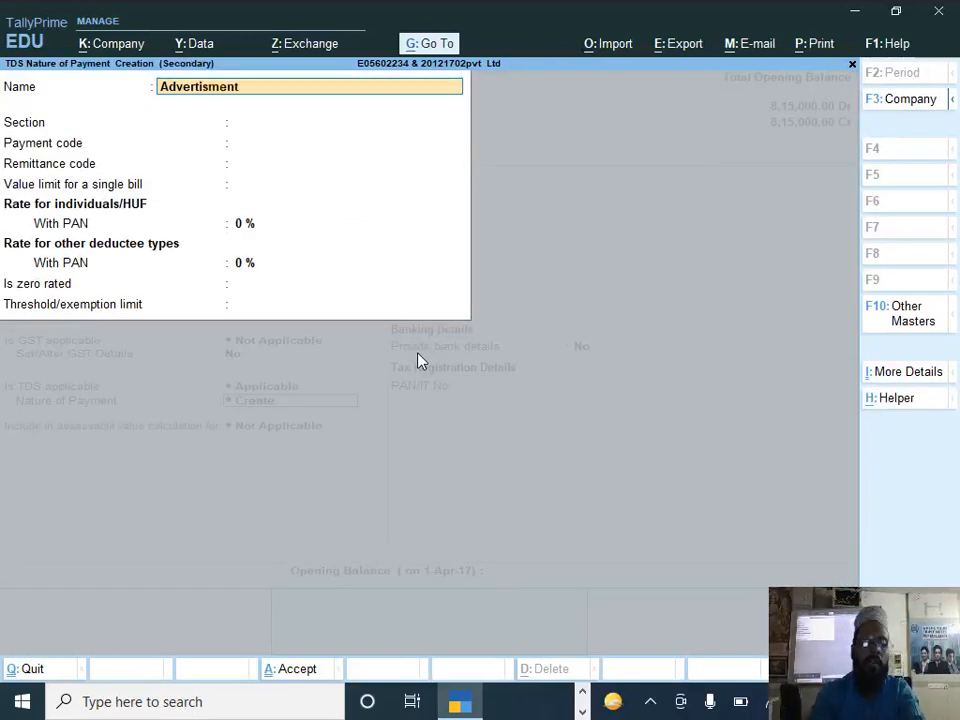
{"action": "key", "text": "Return"}
{"action": "type", "text": "194"}
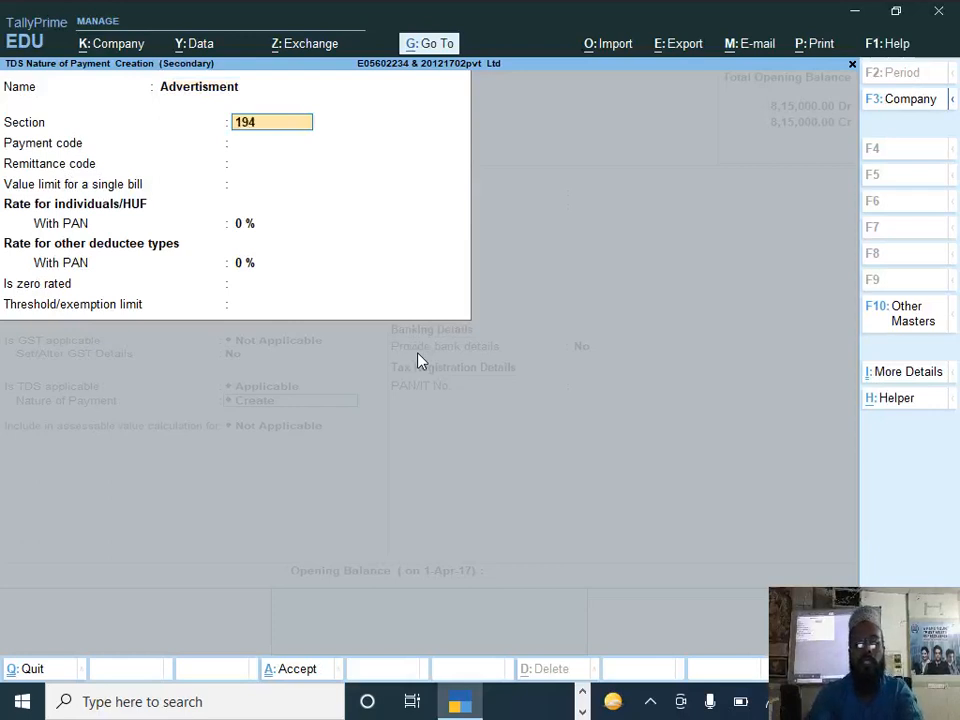
{"action": "type", "text": "c"}
{"action": "key", "text": "Return"}
{"action": "key", "text": "Return"}
{"action": "key", "text": "Return"}
{"action": "type", "text": "30000"}
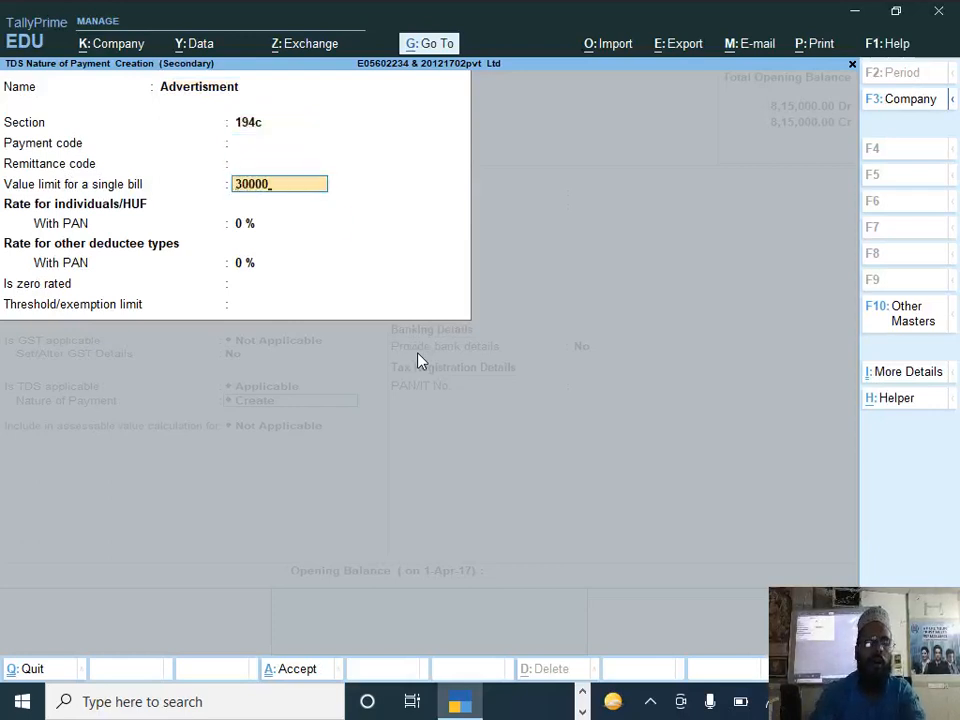
Step: Set the with-PAN rates to 1% for individuals/HUF and 2% for other deductees, threshold 100000, and save the nature of payment and ledger
{"action": "key", "text": "Return"}
{"action": "type", "text": "1"}
{"action": "key", "text": "Return"}
{"action": "type", "text": "2"}
{"action": "key", "text": "Return"}
{"action": "type", "text": "100000"}
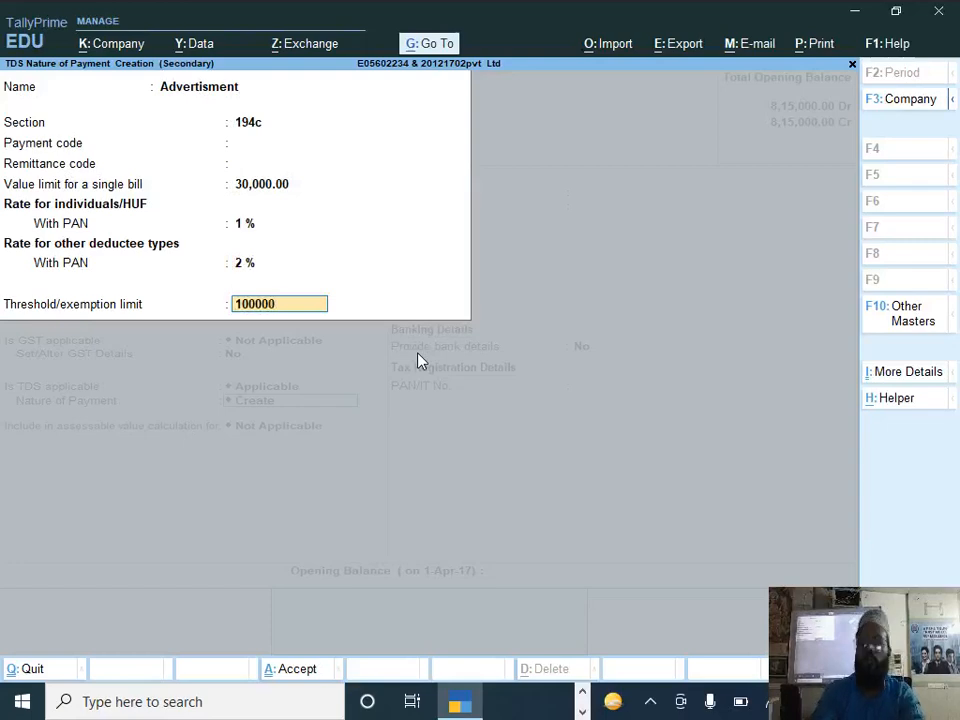
{"action": "key", "text": "Return"}
{"action": "key", "text": "Return"}
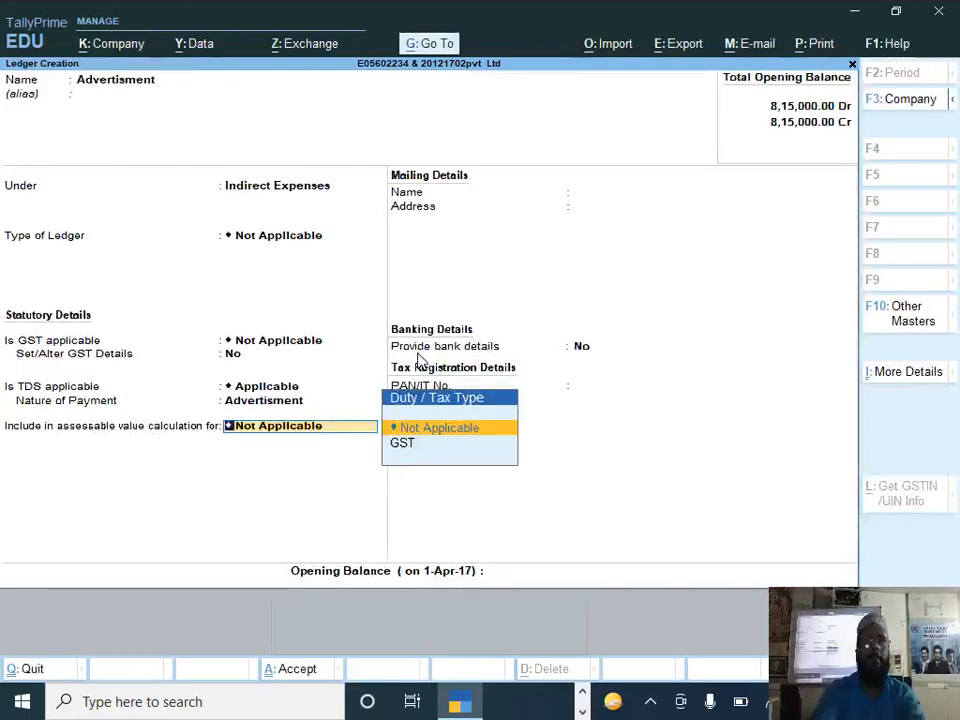
{"action": "key", "text": "ctrl+a"}
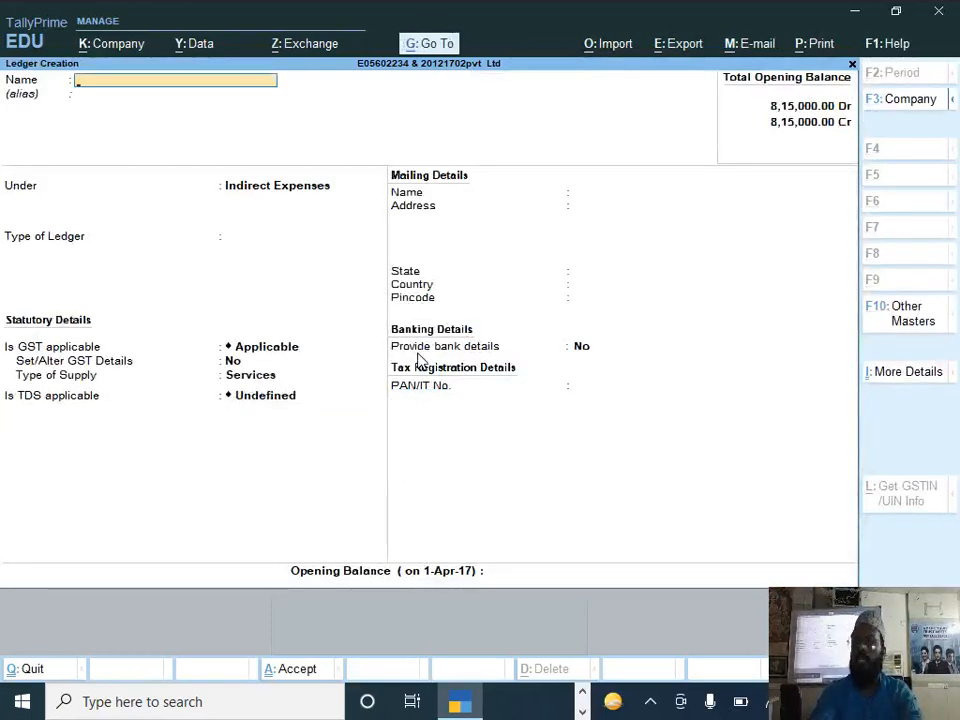
Step: Start a new ledger named Modern Printer and place it under Sundry Creditors
{"action": "type", "text": "Modern"}
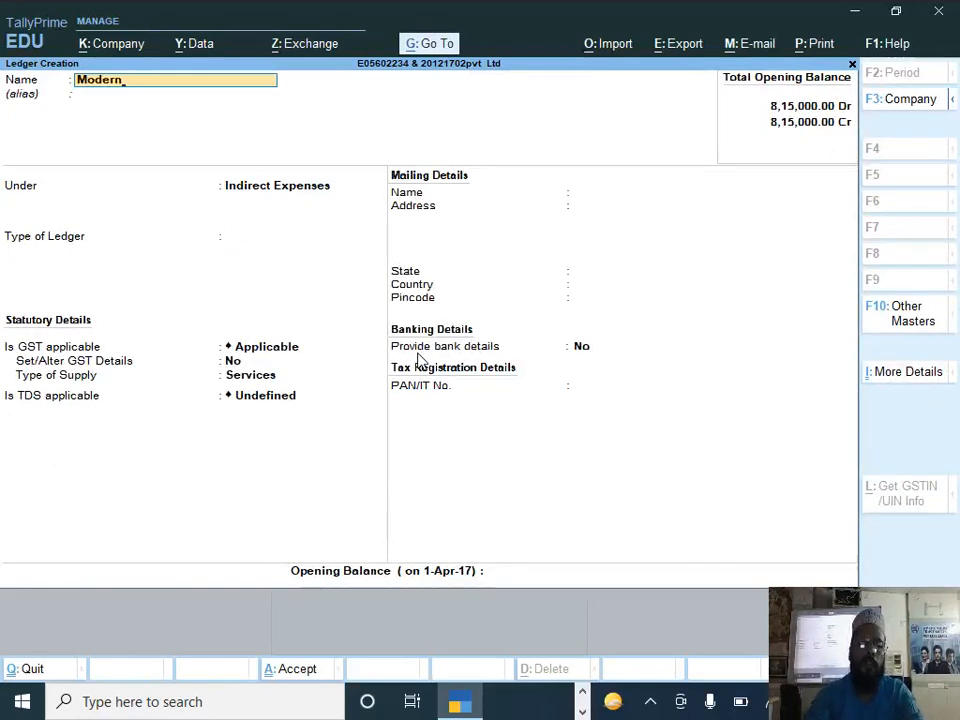
{"action": "type", "text": " Printer"}
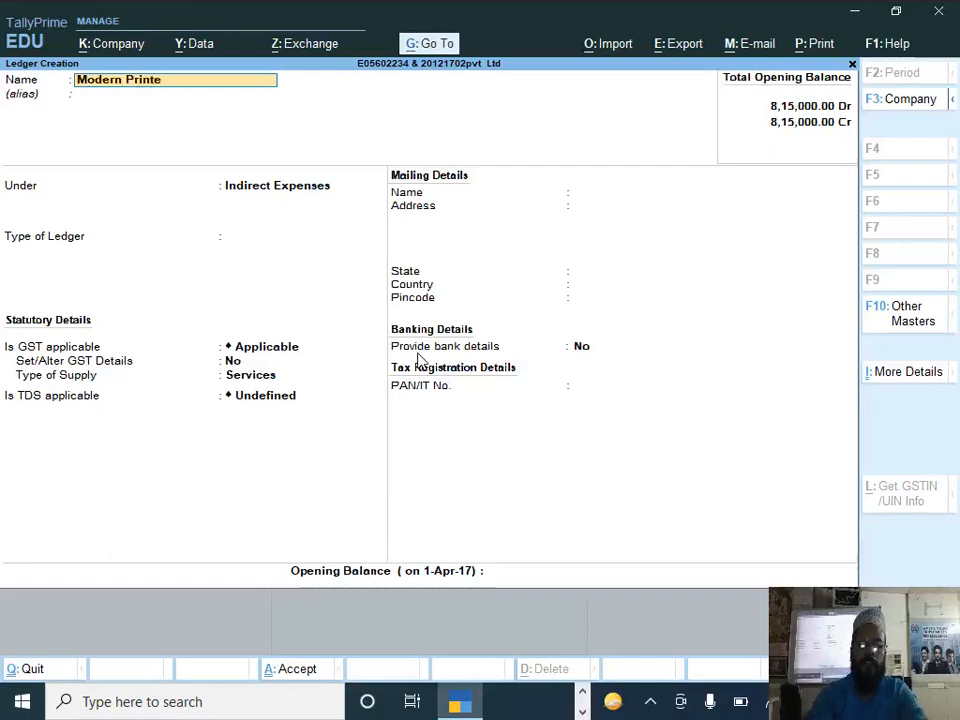
{"action": "key", "text": "Return"}
{"action": "key", "text": "Return"}
{"action": "type", "text": "S"}
{"action": "key", "text": "Down"}
{"action": "key", "text": "Down"}
{"action": "key", "text": "Down"}
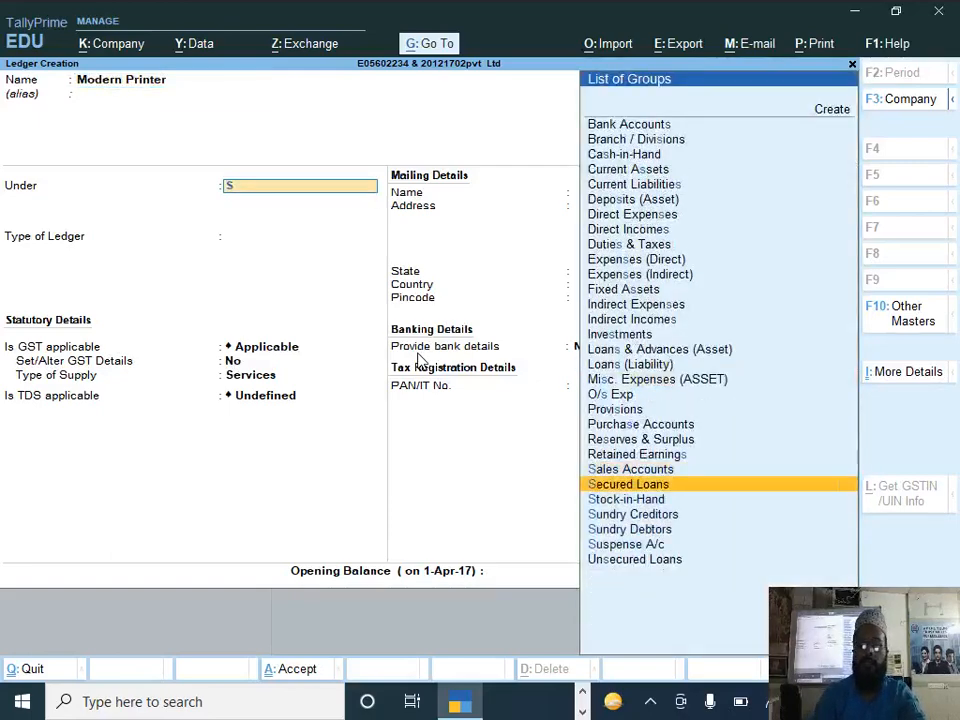
{"action": "key", "text": "Return"}
Step: Make the Modern Printer ledger TDS deductable with deductee type Partnership Firm and enable deducting TDS in the same voucher
{"action": "key", "text": "Return"}
{"action": "key", "text": "Return"}
{"action": "key", "text": "Return"}
{"action": "type", "text": "y"}
{"action": "key", "text": "Return"}
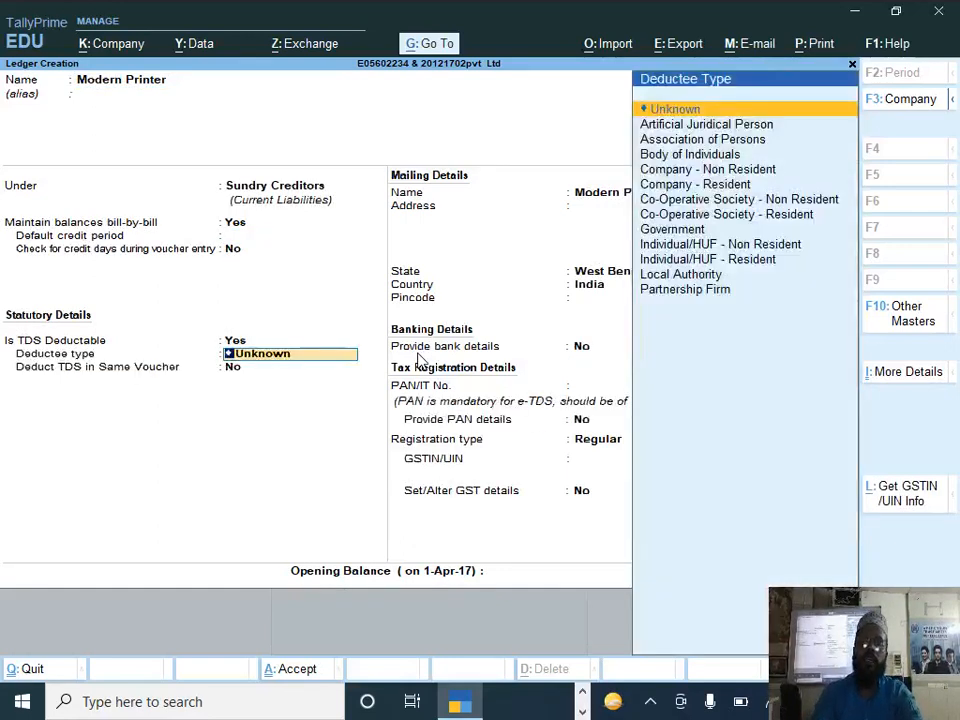
{"action": "key", "text": "Down"}
{"action": "key", "text": "Down"}
{"action": "key", "text": "Down"}
{"action": "key", "text": "Down"}
{"action": "key", "text": "Down"}
{"action": "key", "text": "Down"}
{"action": "key", "text": "Down"}
{"action": "key", "text": "Down"}
{"action": "key", "text": "Down"}
{"action": "key", "text": "Down"}
{"action": "key", "text": "Down"}
{"action": "key", "text": "Down"}
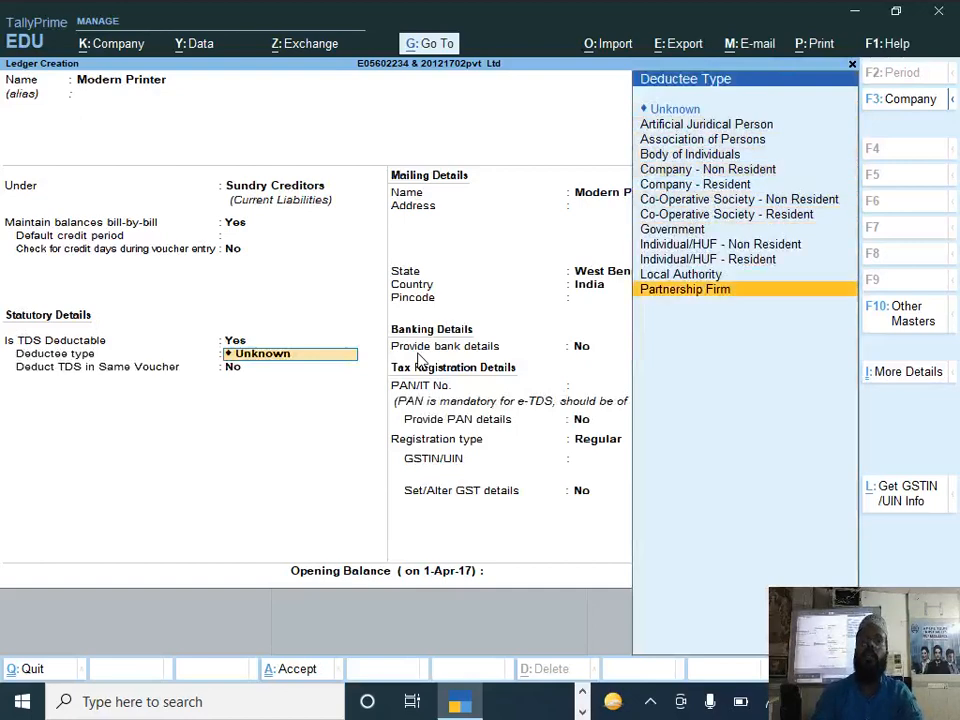
{"action": "key", "text": "Return"}
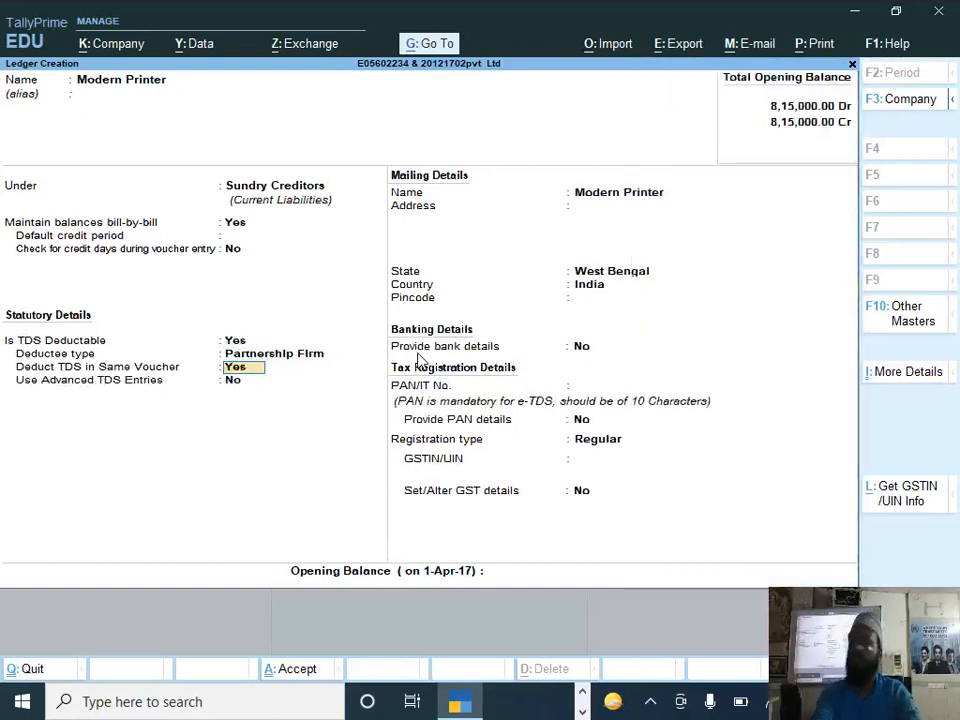
{"action": "key", "text": "Return"}
Step: Copy the Modern Printers street address from the Document 1 receipt into the ledger's mailing address and add the city
{"action": "key", "text": "Return"}
{"action": "key", "text": "Return"}
{"action": "key", "text": "Return"}
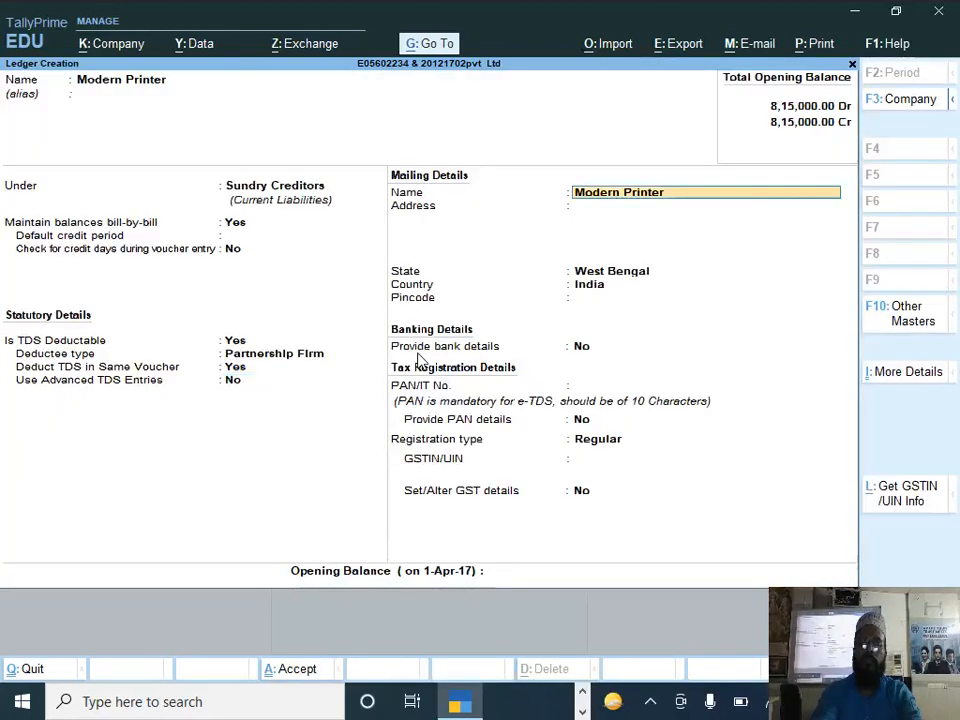
{"action": "key", "text": "Return"}
{"action": "key", "text": "alt+Tab"}
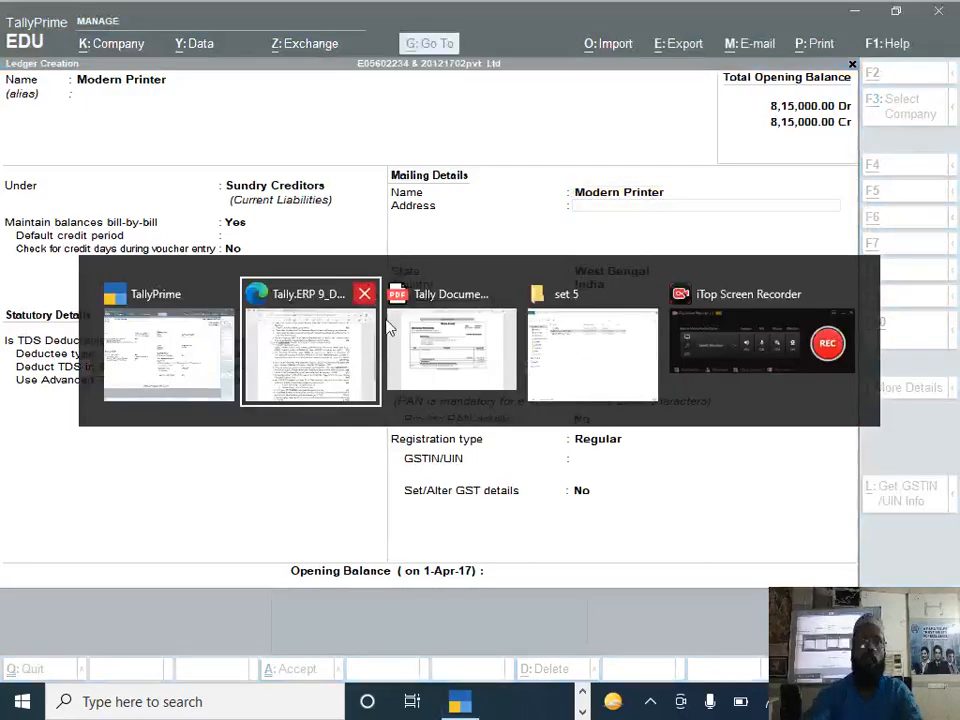
{"action": "left_click", "coordinate": [439, 368]}
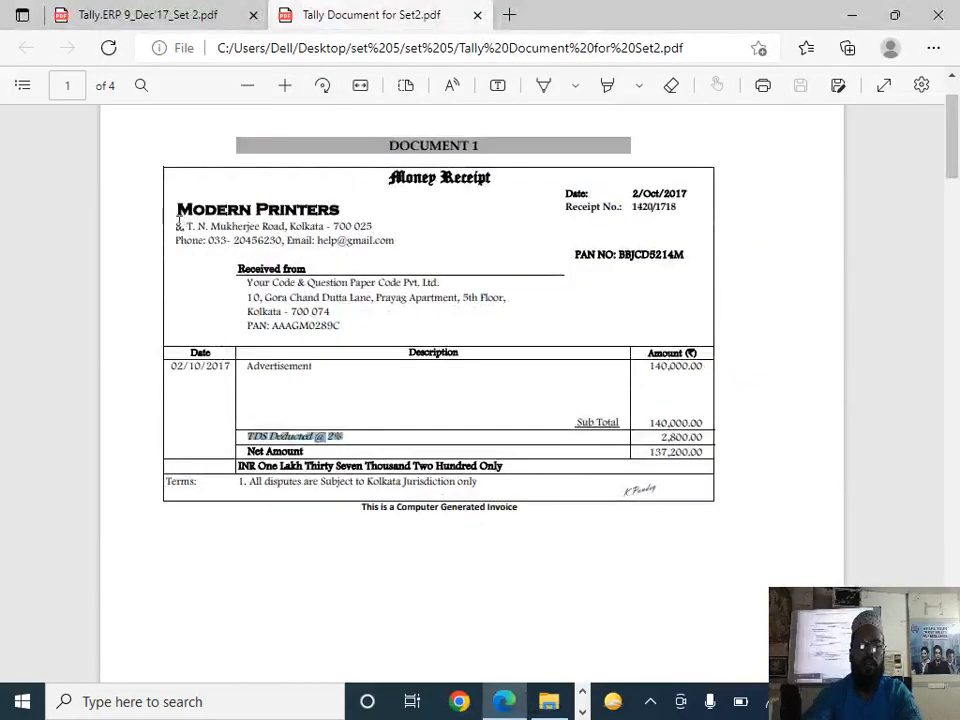
{"action": "left_click_drag", "start_coordinate": [178, 221], "coordinate": [289, 227]}
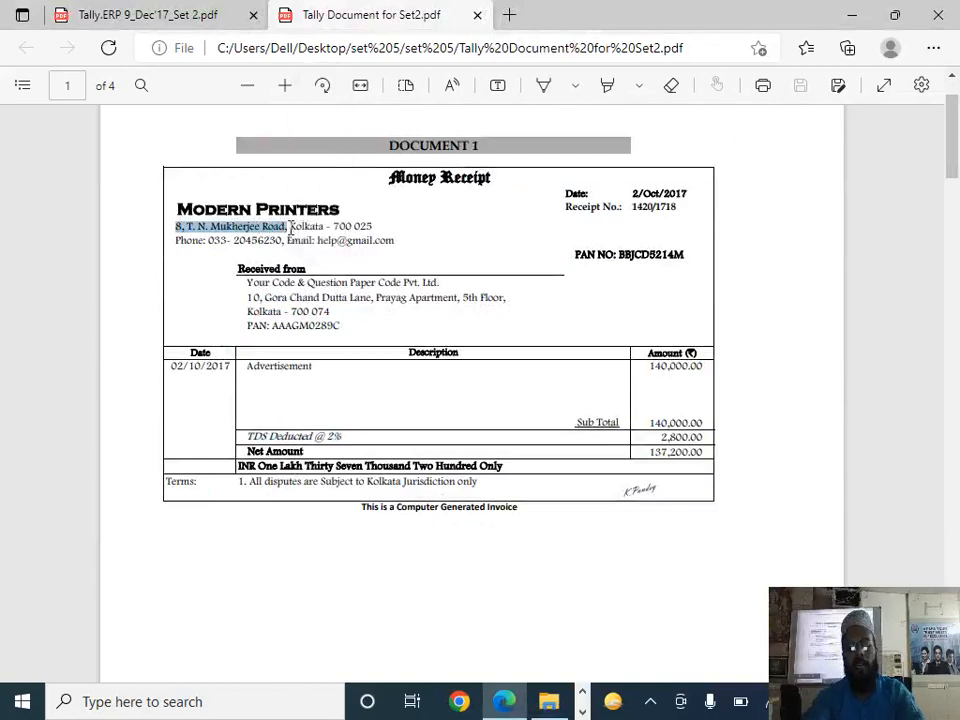
{"action": "key", "text": "ctrl+c"}
{"action": "key", "text": "alt+Tab"}
{"action": "key", "text": "ctrl+v"}
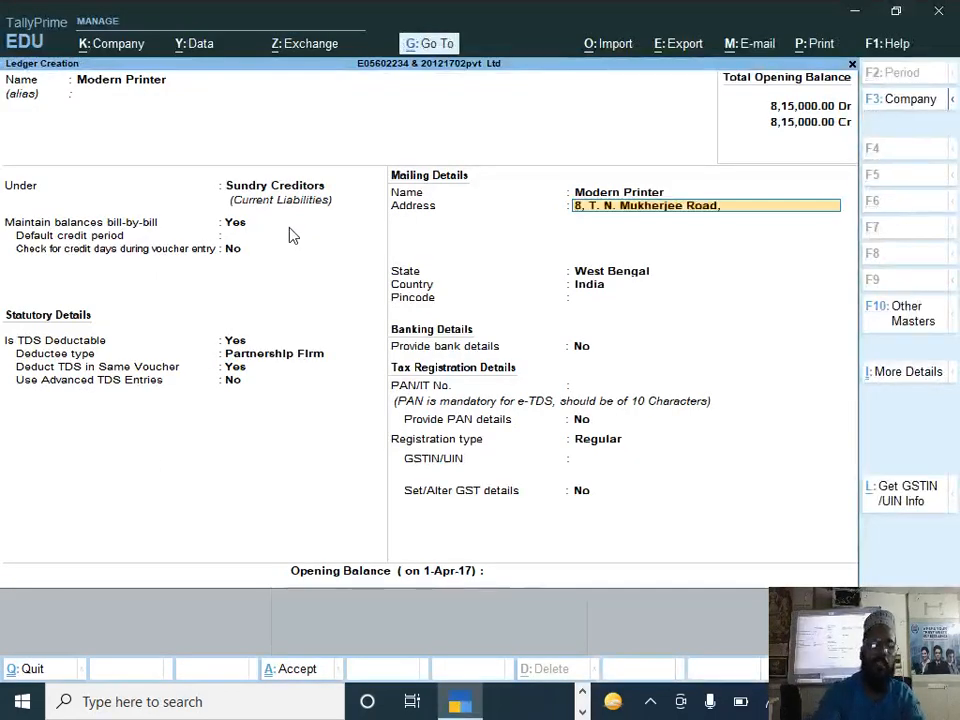
{"action": "key", "text": "Return"}
{"action": "type", "text": "Kolkata"}
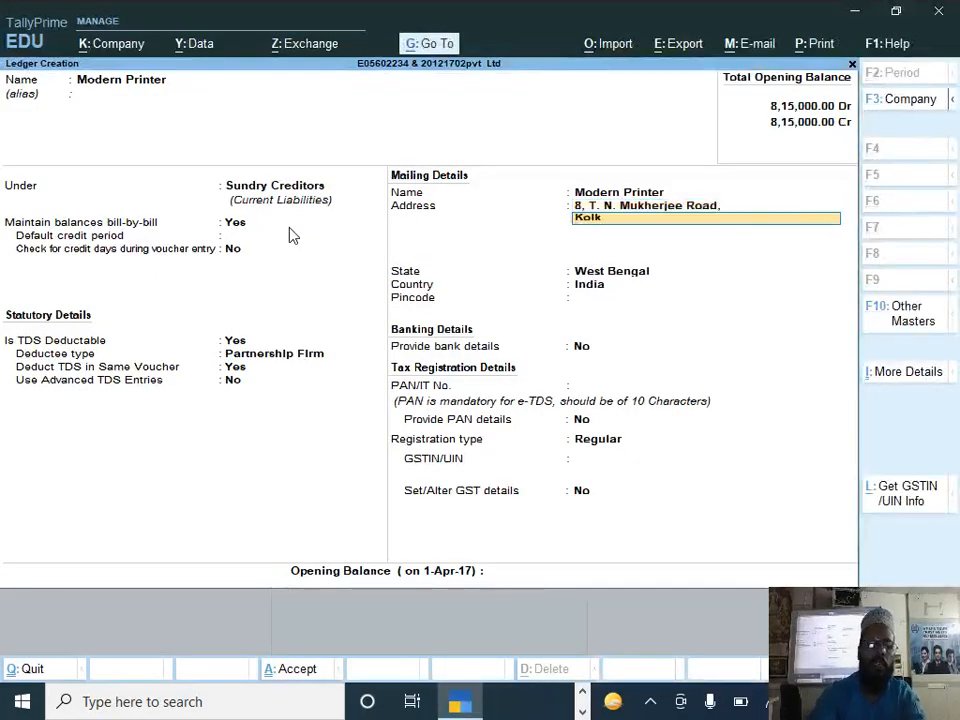
Step: Keep the default state and country, and copy the supplier's PAN from the Document 1 receipt into the PAN/IT number
{"action": "key", "text": "Return"}
{"action": "key", "text": "Return"}
{"action": "key", "text": "Return"}
{"action": "key", "text": "Return"}
{"action": "key", "text": "Return"}
{"action": "key", "text": "BackSpace"}
{"action": "key", "text": "Return"}
{"action": "key", "text": "Return"}
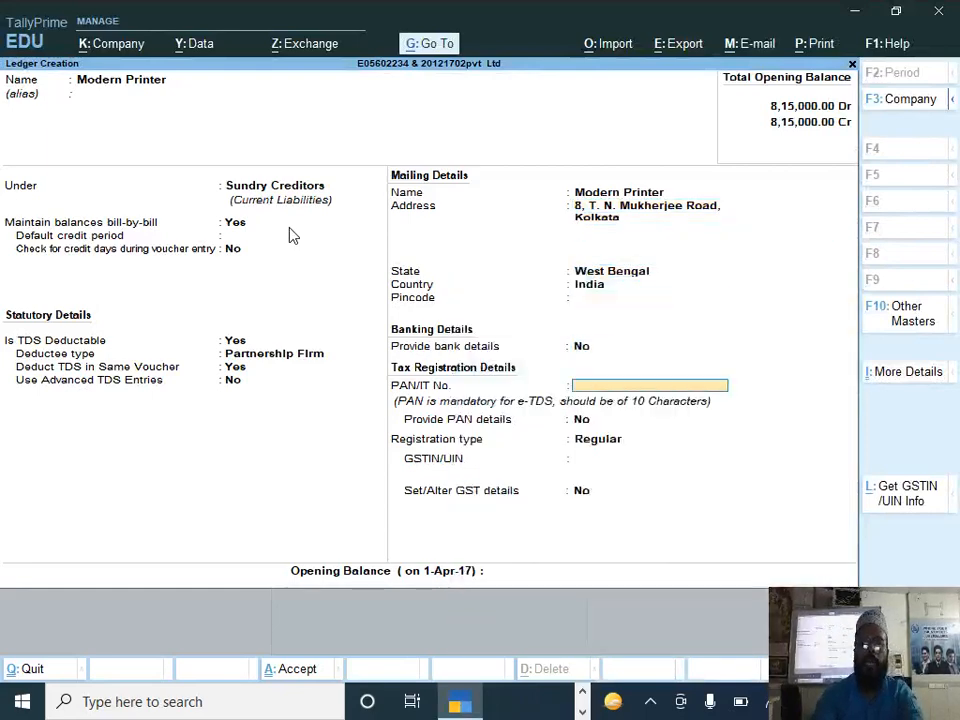
{"action": "key", "text": "alt+Tab"}
{"action": "double_click", "coordinate": [657, 254]}
{"action": "key", "text": "ctrl+c"}
{"action": "key", "text": "alt+Tab"}
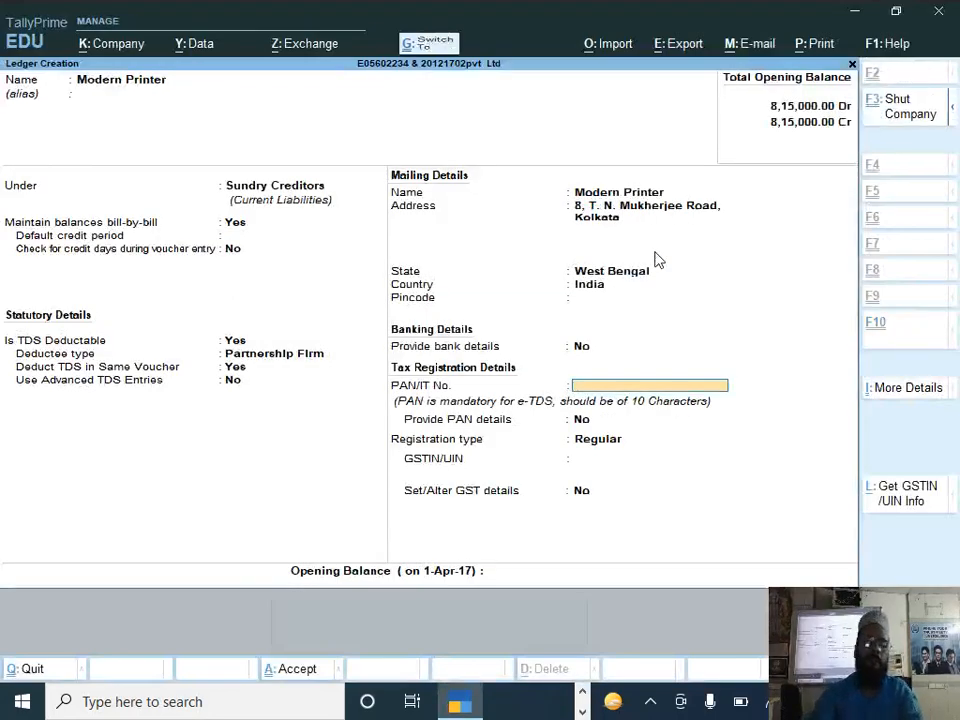
{"action": "key", "text": "ctrl+alt+v"}
Step: Set the Modern Printer registration type to Unregistered and save the ledger without an opening balance
{"action": "key", "text": "Return"}
{"action": "key", "text": "Return"}
{"action": "key", "text": "Down"}
{"action": "key", "text": "Return"}
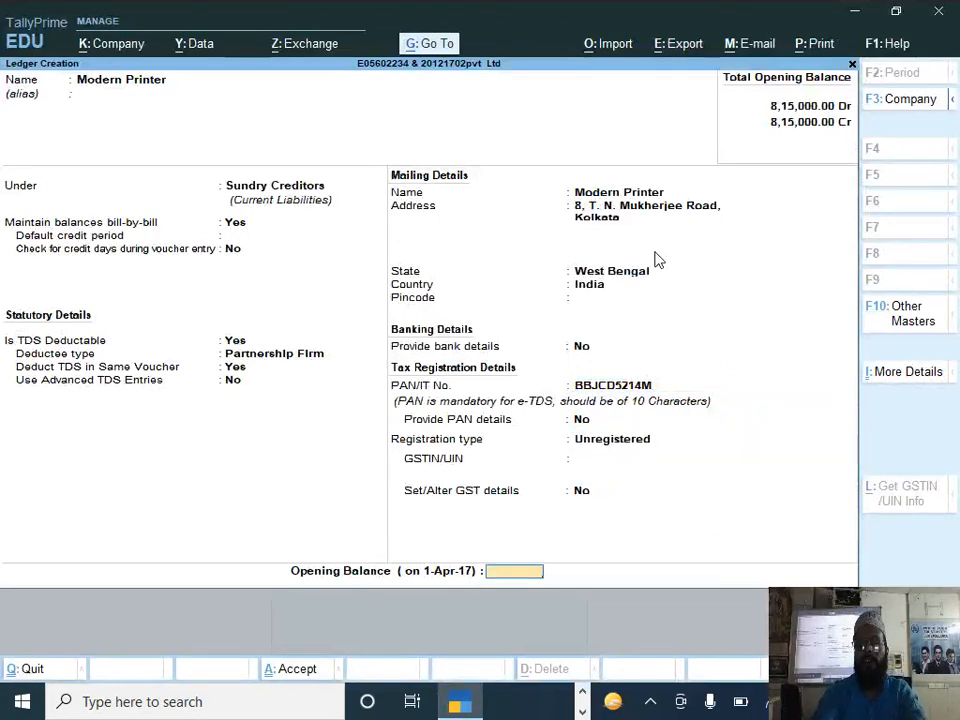
{"action": "key", "text": "Return"}
{"action": "key", "text": "Return"}
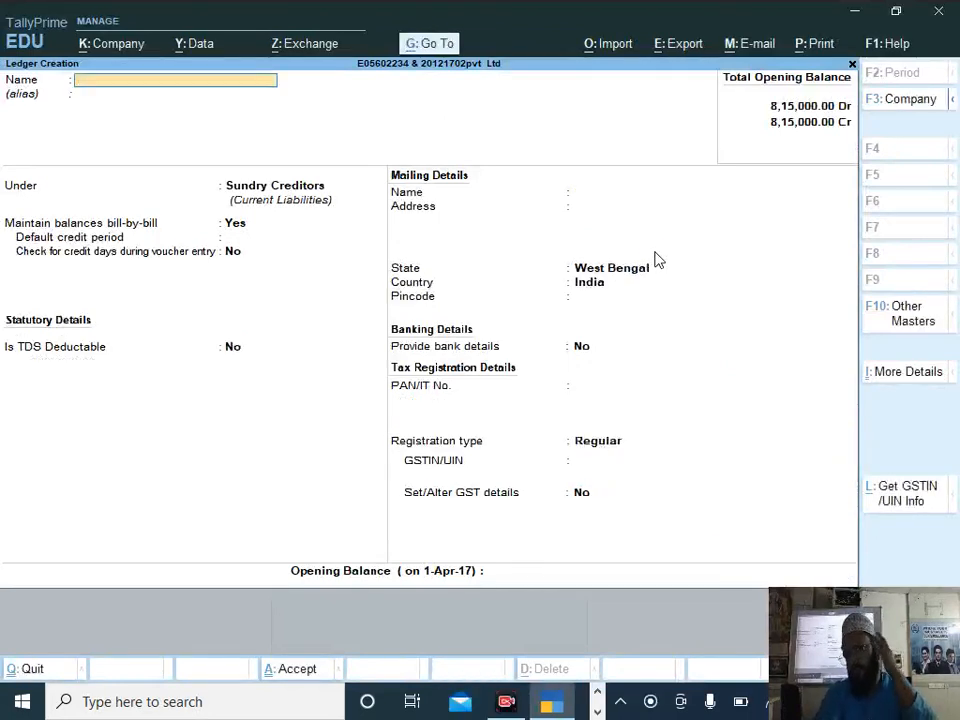
Step: Name the new ledger Tds and place it under the Duties & Taxes group
{"action": "type", "text": "Tds"}
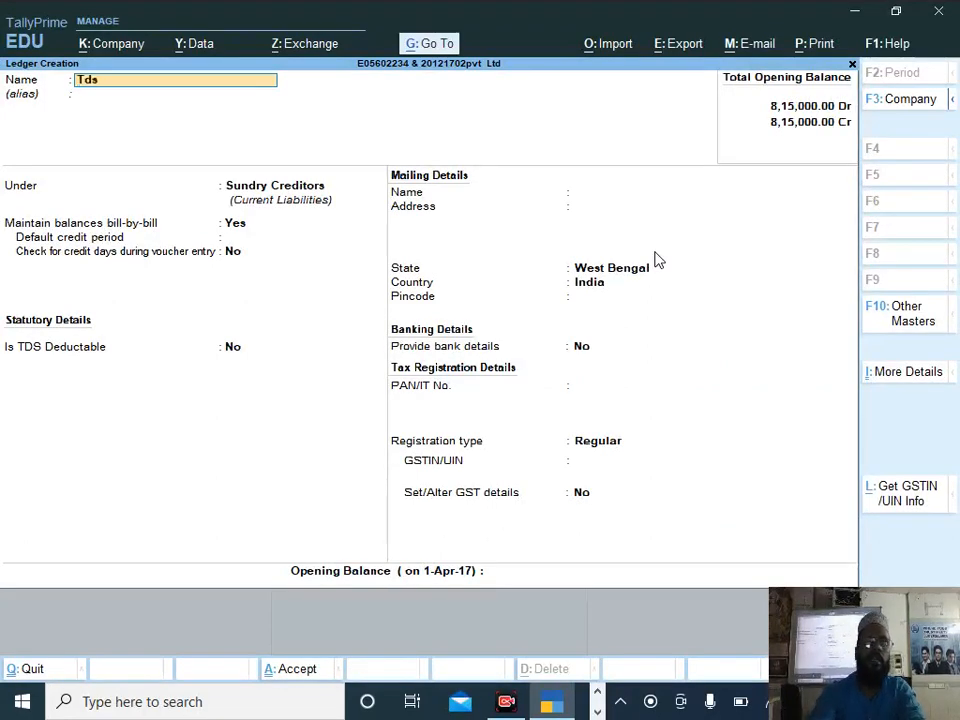
{"action": "key", "text": "Return"}
{"action": "key", "text": "Return"}
{"action": "type", "text": "D"}
{"action": "key", "text": "Down"}
{"action": "key", "text": "Down"}
Step: Set the Tds ledger's duty type to TDS with nature of payment Any, save it and return to the Gateway of Tally
{"action": "key", "text": "Down"}
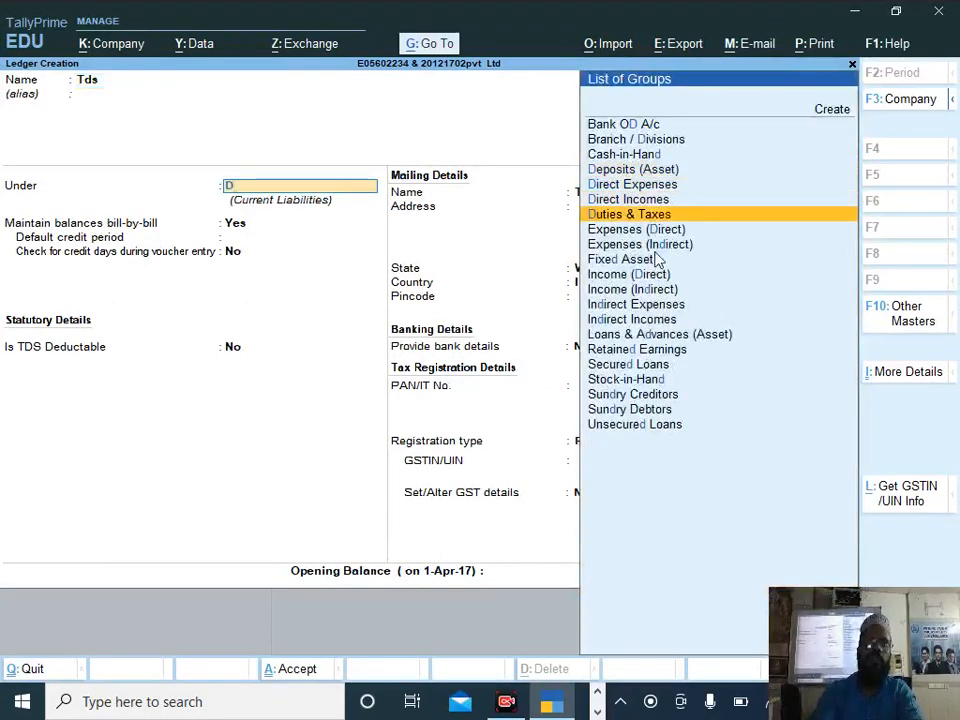
{"action": "key", "text": "Return"}
{"action": "key", "text": "Down"}
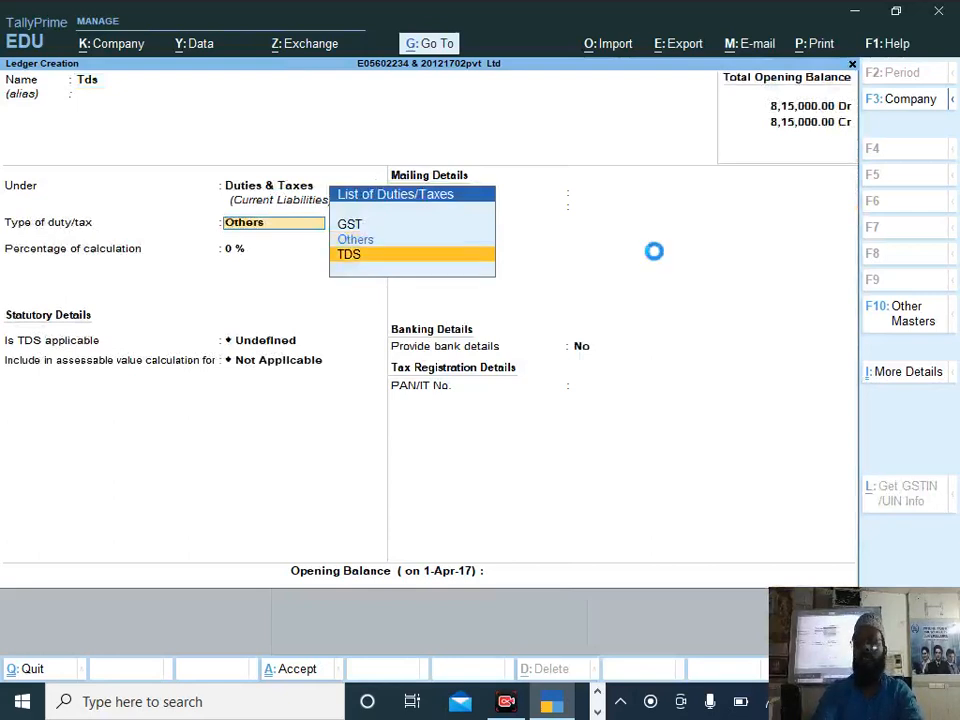
{"action": "key", "text": "Return"}
{"action": "key", "text": "Return"}
{"action": "key", "text": "Return"}
{"action": "key", "text": "Return"}
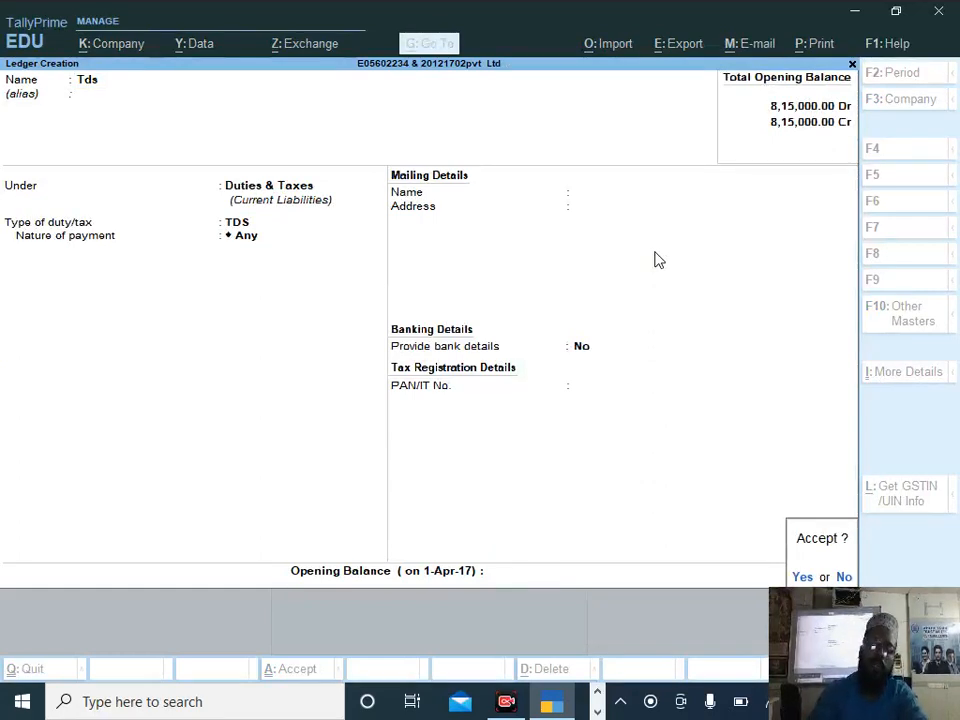
{"action": "key", "text": "Return"}
{"action": "key", "text": "Escape"}
{"action": "key", "text": "Escape"}
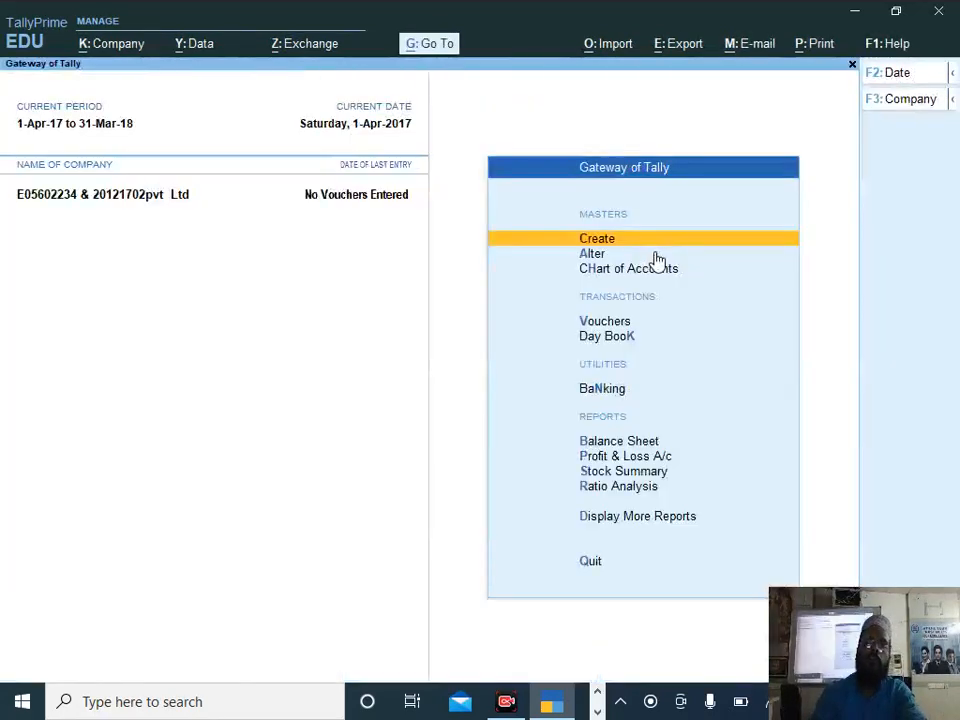
Step: Start a payment voucher and change its mode to Single Entry
{"action": "key", "text": "Down"}
{"action": "key", "text": "Down"}
{"action": "key", "text": "Down"}
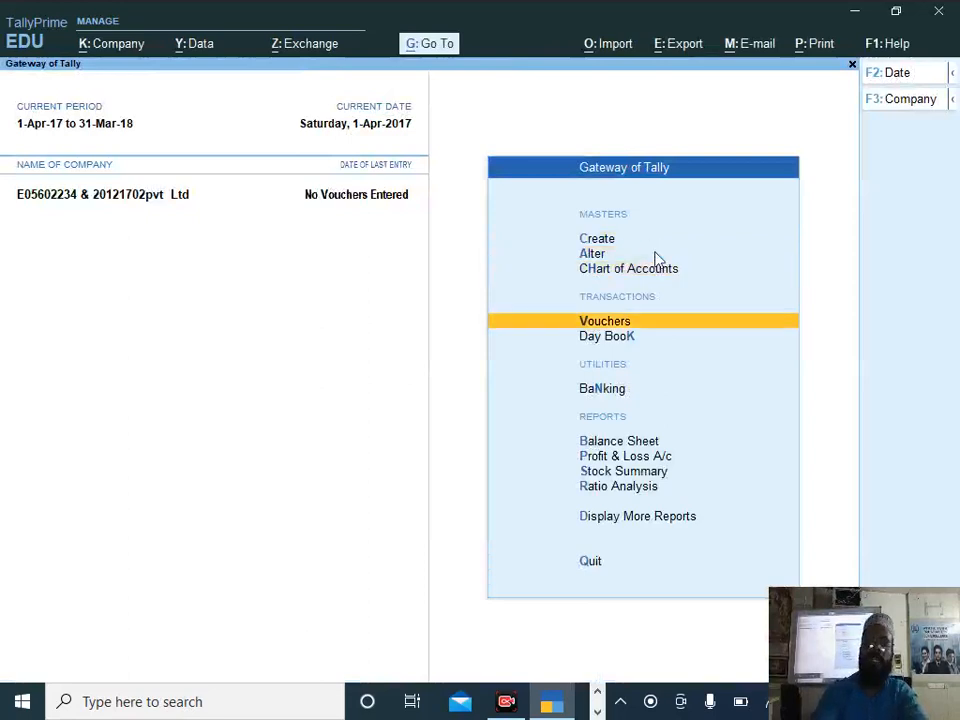
{"action": "key", "text": "Return"}
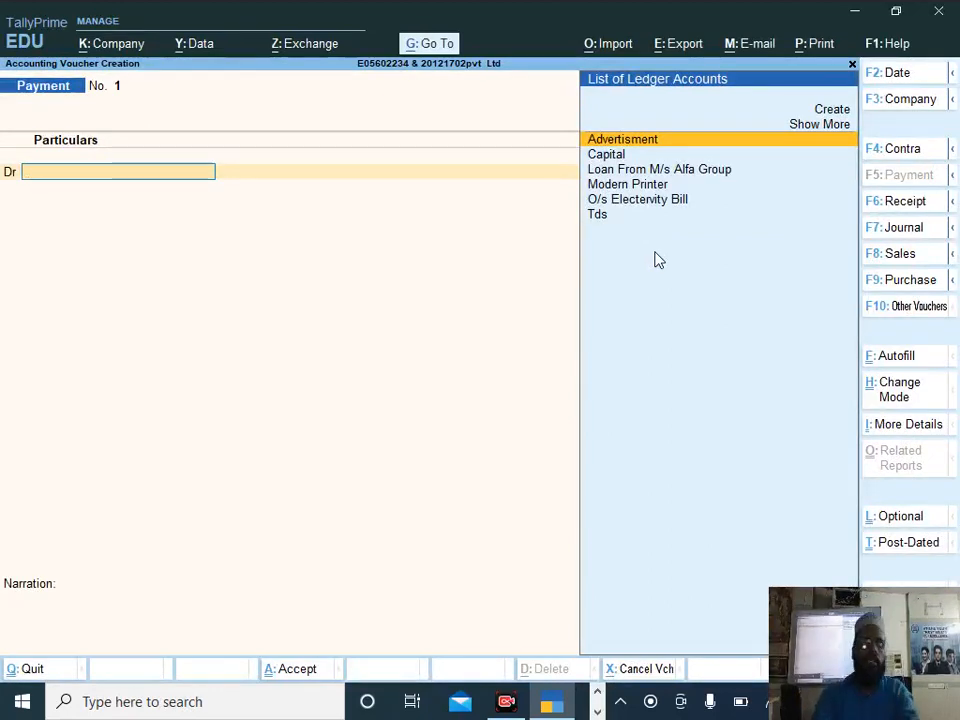
{"action": "key", "text": "ctrl+h"}
{"action": "key", "text": "Down"}
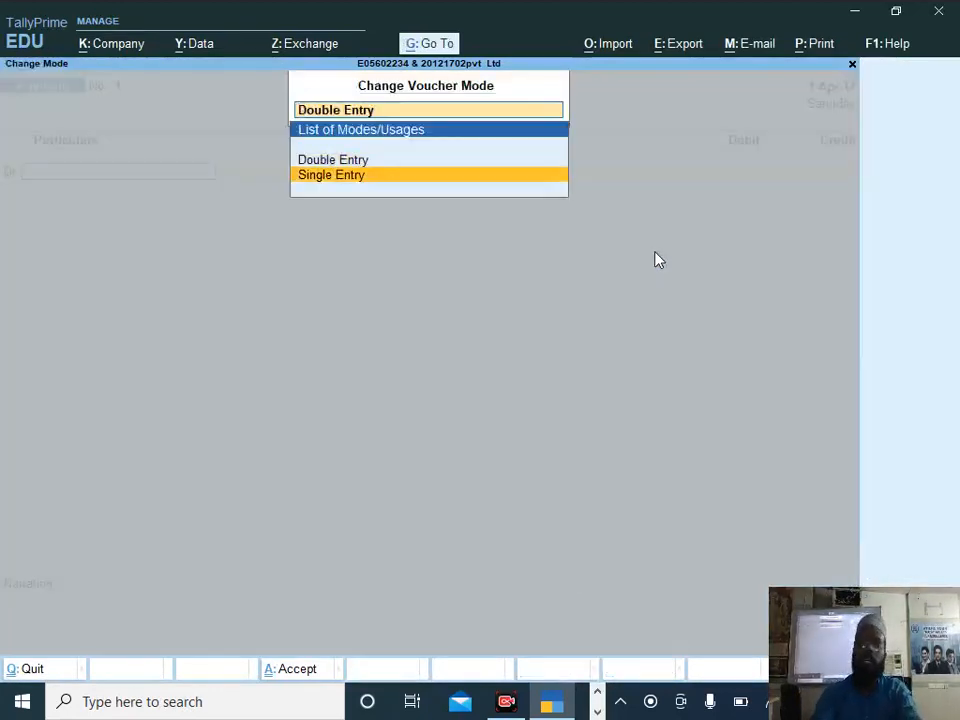
{"action": "key", "text": "Return"}
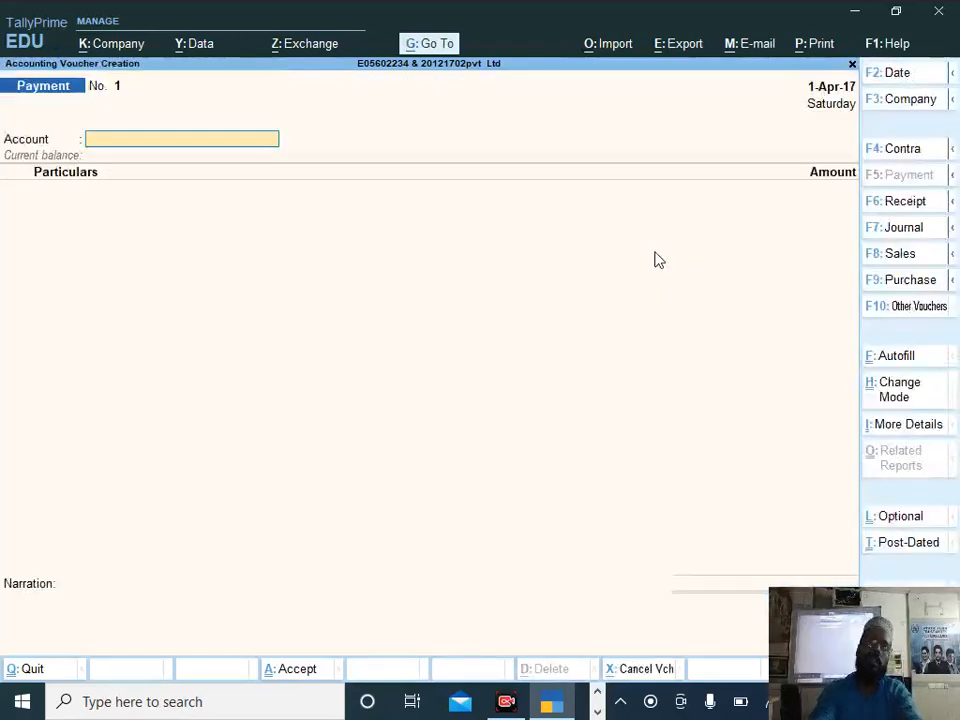
Step: Look up question 4's advance payment date in the question paper and set the voucher date to 2-10-2017
{"action": "key", "text": "F2"}
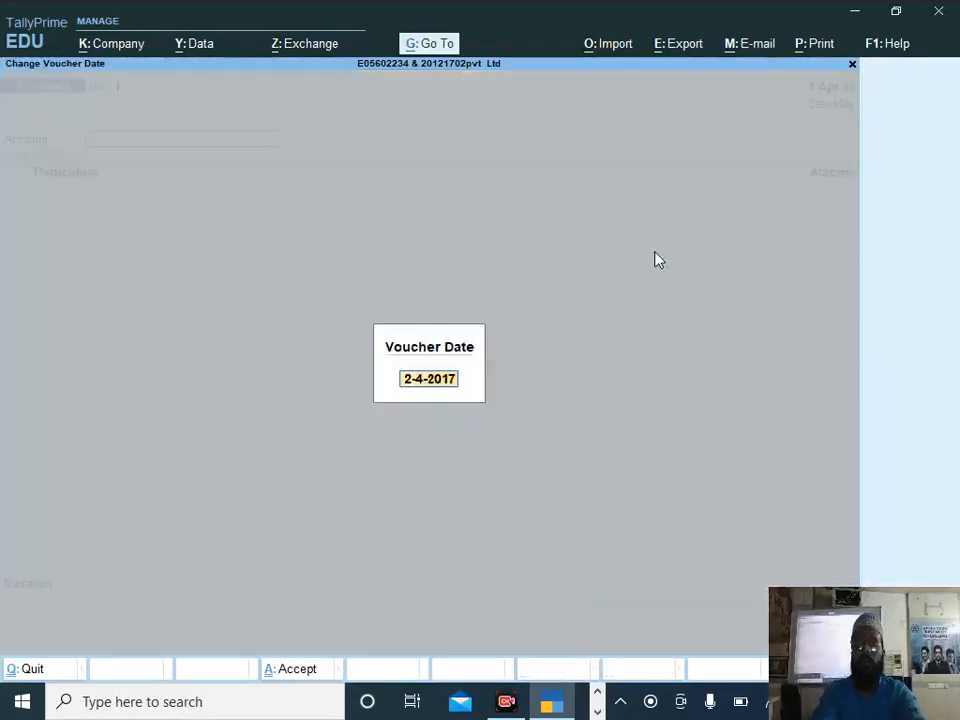
{"action": "key", "text": "alt+Tab"}
{"action": "key", "text": "alt+Tab"}
{"action": "key", "text": "Tab"}
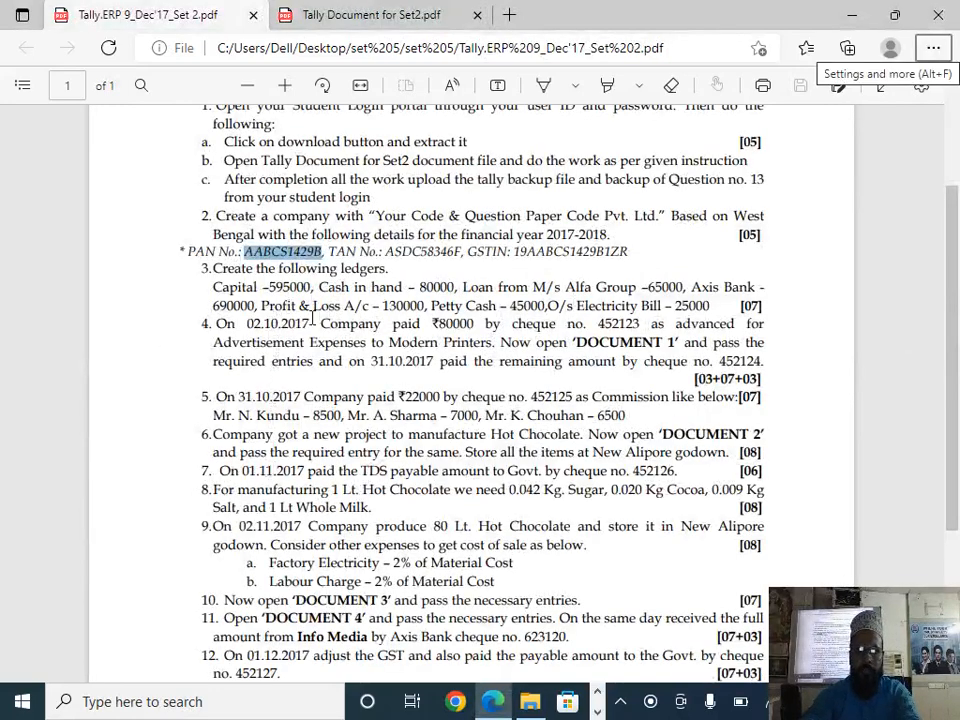
{"action": "key", "text": "alt+Tab"}
{"action": "type", "text": "2-10"}
{"action": "key", "text": "Return"}
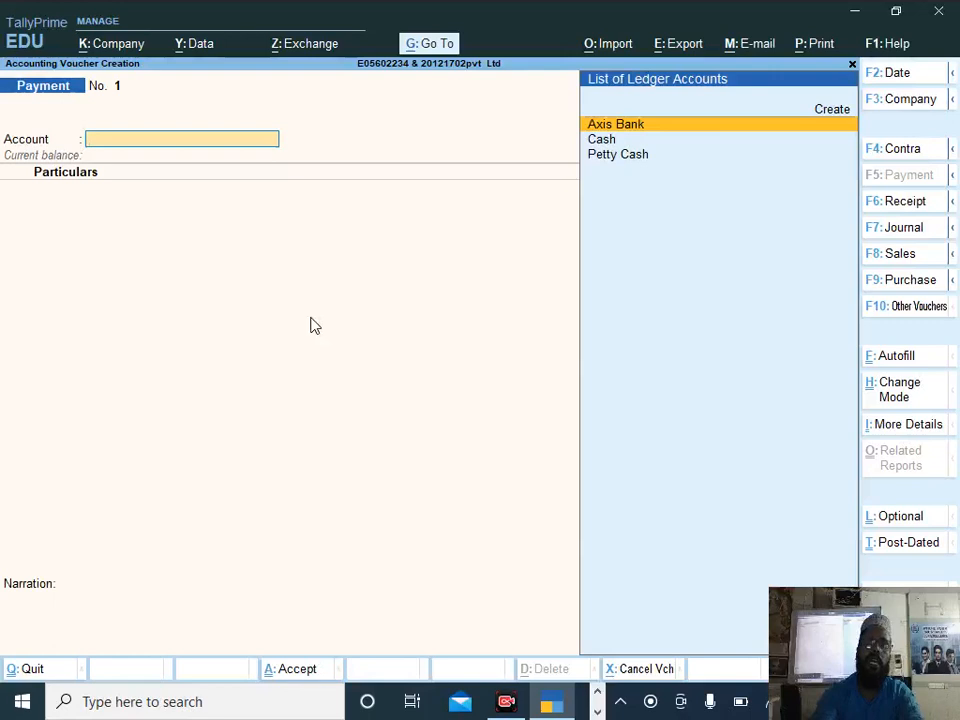
Step: Pay from the Axis Bank account to Modern Printer with an amount of 80000, as given in question 4
{"action": "key", "text": "Return"}
{"action": "type", "text": "Mode"}
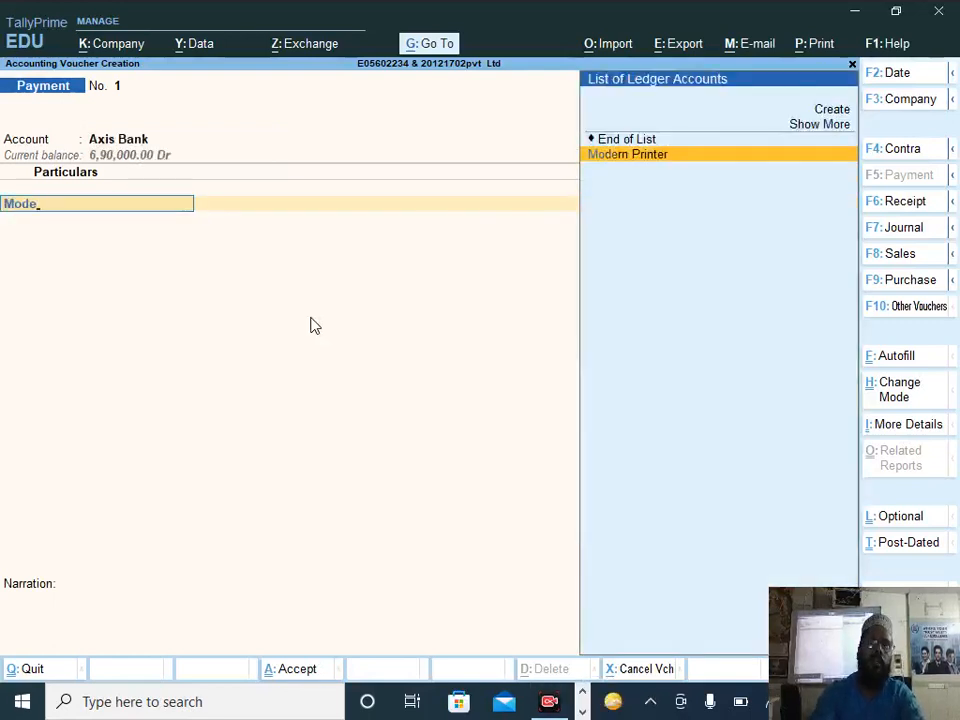
{"action": "key", "text": "Return"}
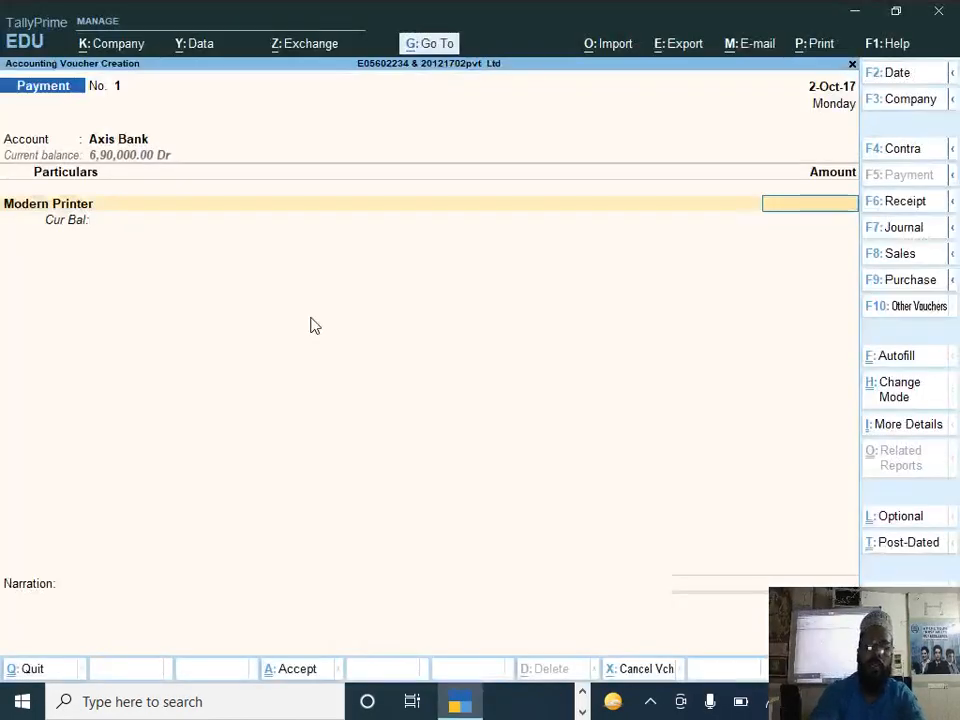
{"action": "type", "text": "80000"}
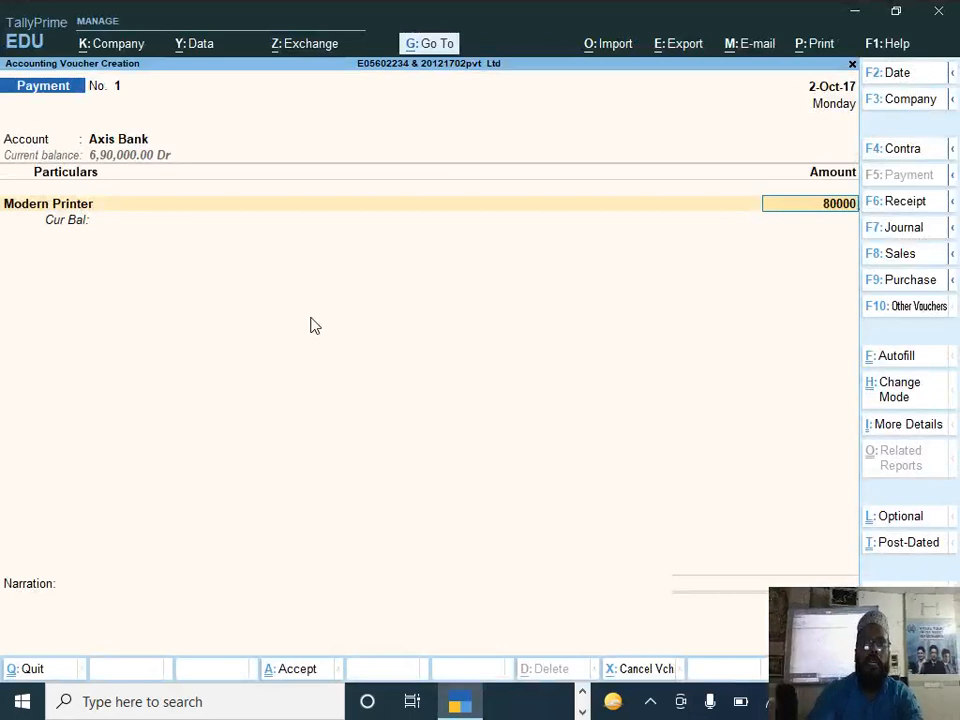
Step: Record the full Modern Printer amount bill-wise as an Advance with the reference name Dsaf
{"action": "key", "text": "Return"}
{"action": "key", "text": "Up"}
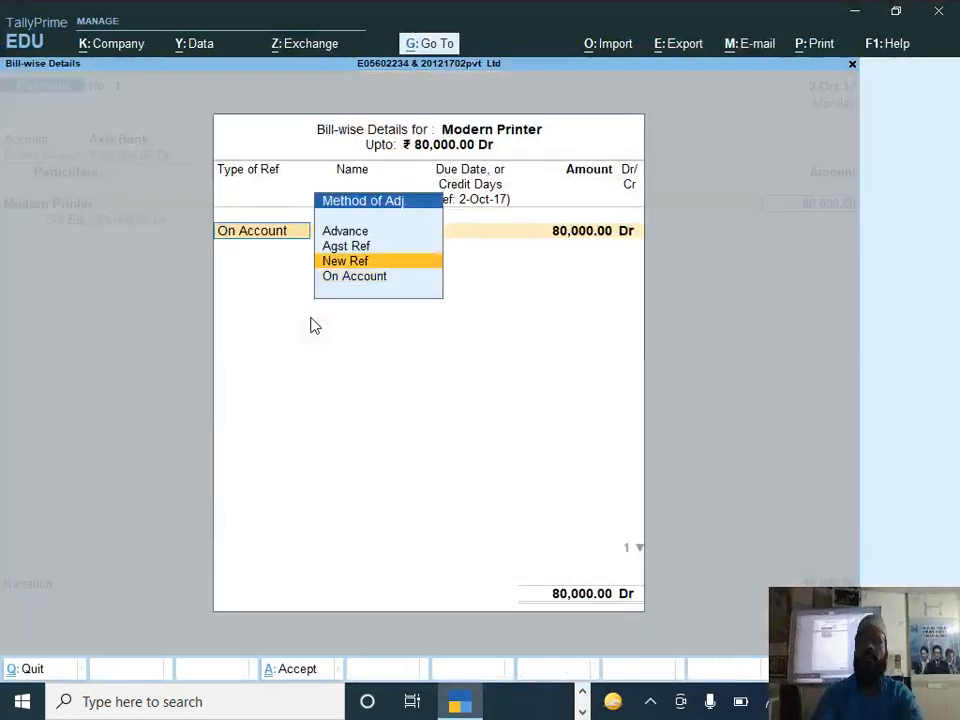
{"action": "key", "text": "Up"}
{"action": "key", "text": "Up"}
{"action": "key", "text": "Return"}
{"action": "type", "text": "Dsaf"}
{"action": "key", "text": "Return"}
{"action": "key", "text": "Return"}
{"action": "key", "text": "Return"}
{"action": "key", "text": "Return"}
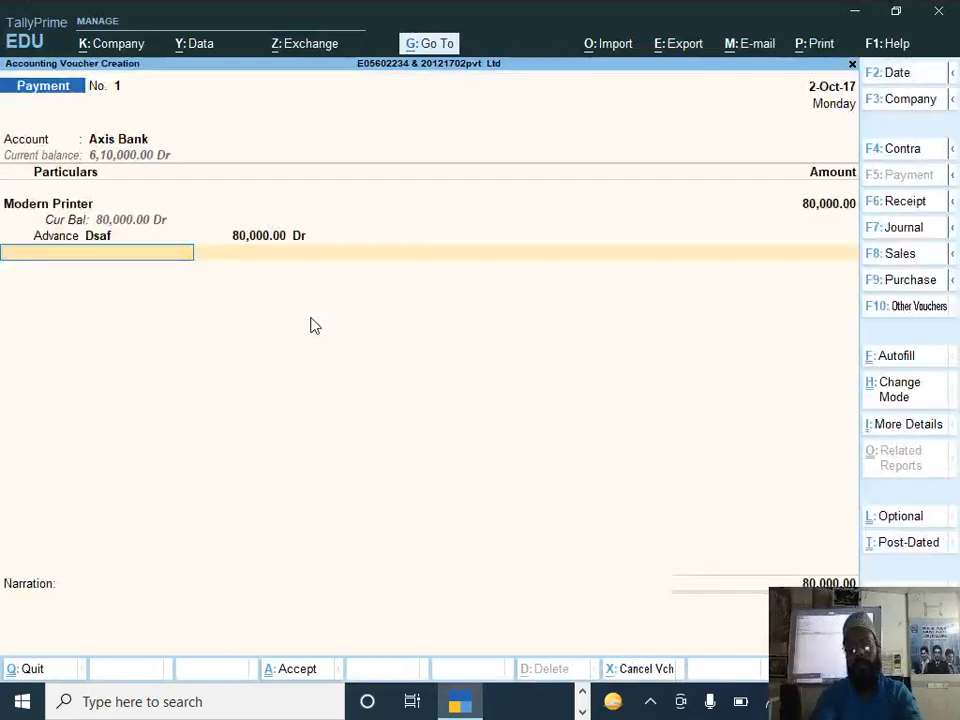
Step: Add the Tds ledger to the payment with nature of payment Advertisment and accept the calculated deduction
{"action": "type", "text": "Td"}
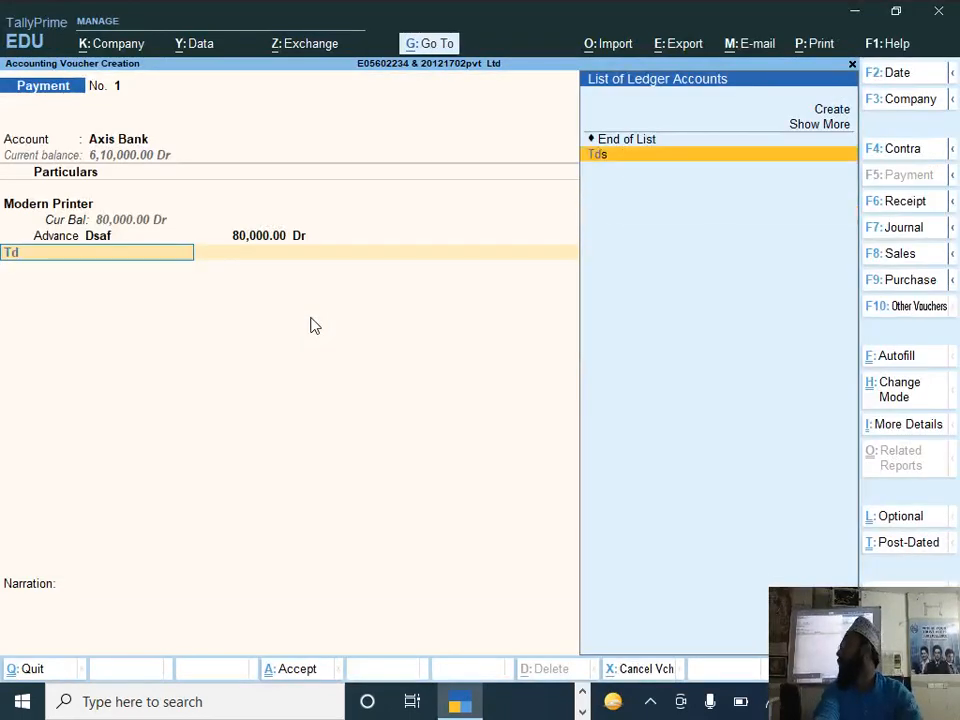
{"action": "key", "text": "Return"}
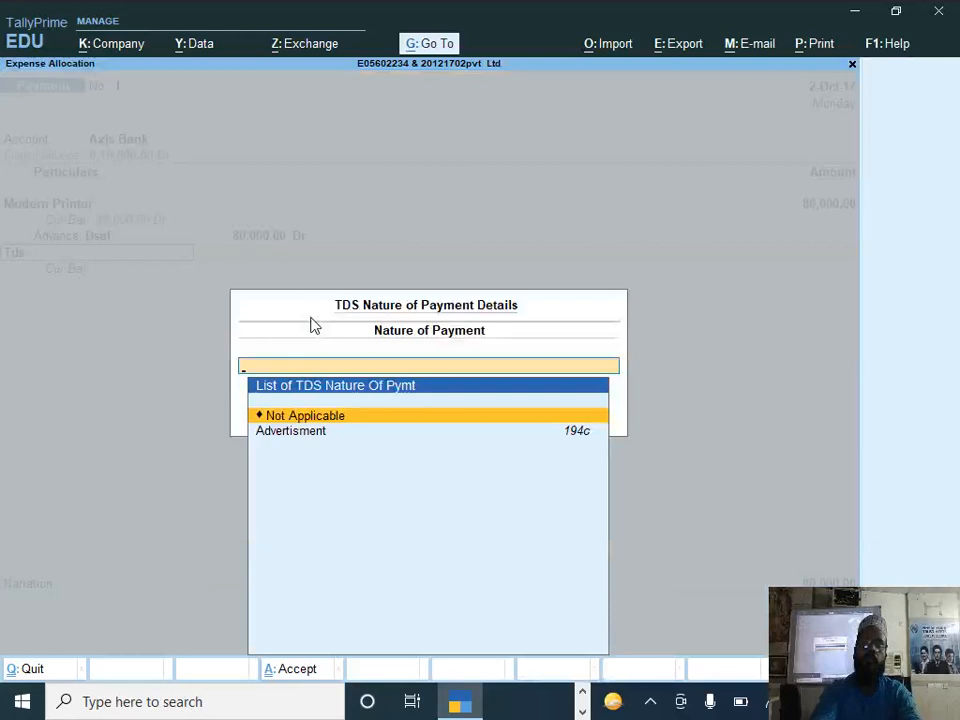
{"action": "key", "text": "Down"}
{"action": "key", "text": "Return"}
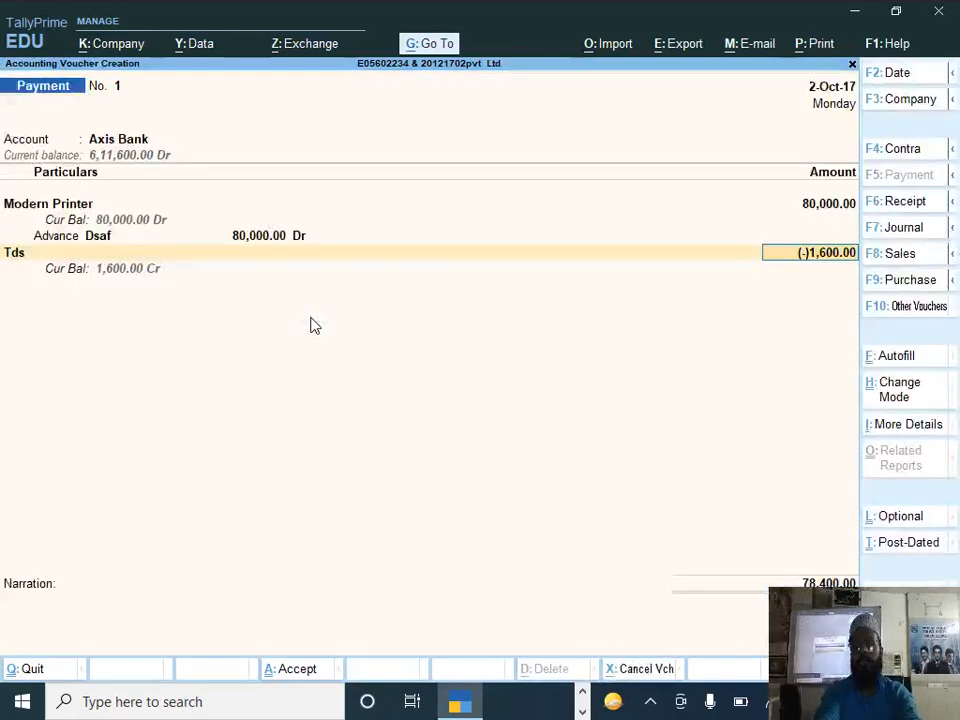
{"action": "key", "text": "Return"}
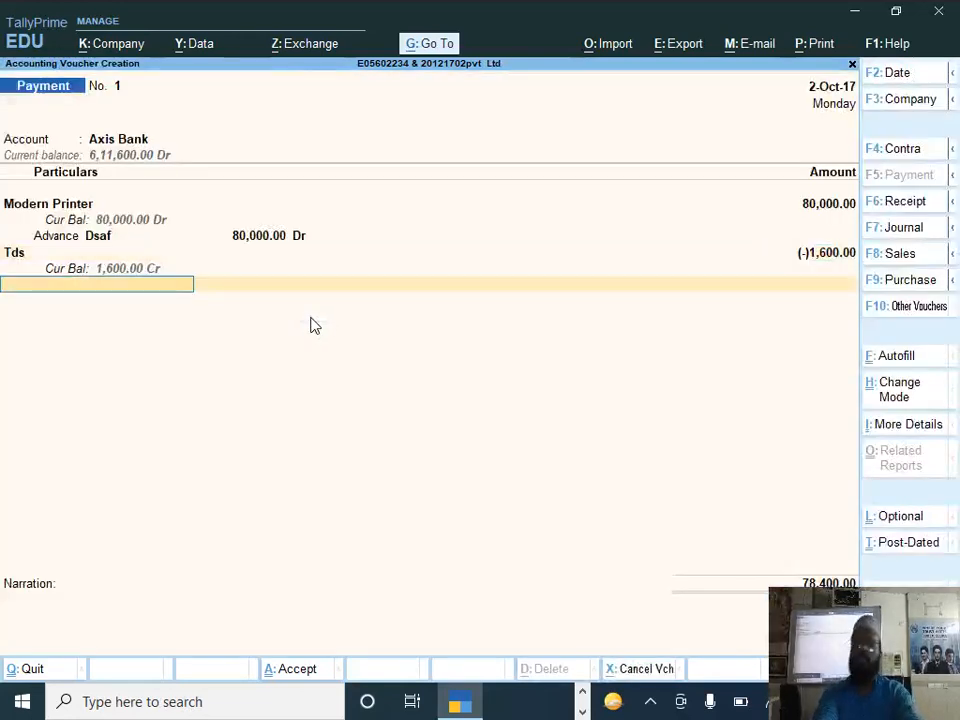
Step: End the particulars, keep the default Axis Bank cheque allocation without an instrument number, and complete the payment voucher
{"action": "key", "text": "Return"}
{"action": "key", "text": "Return"}
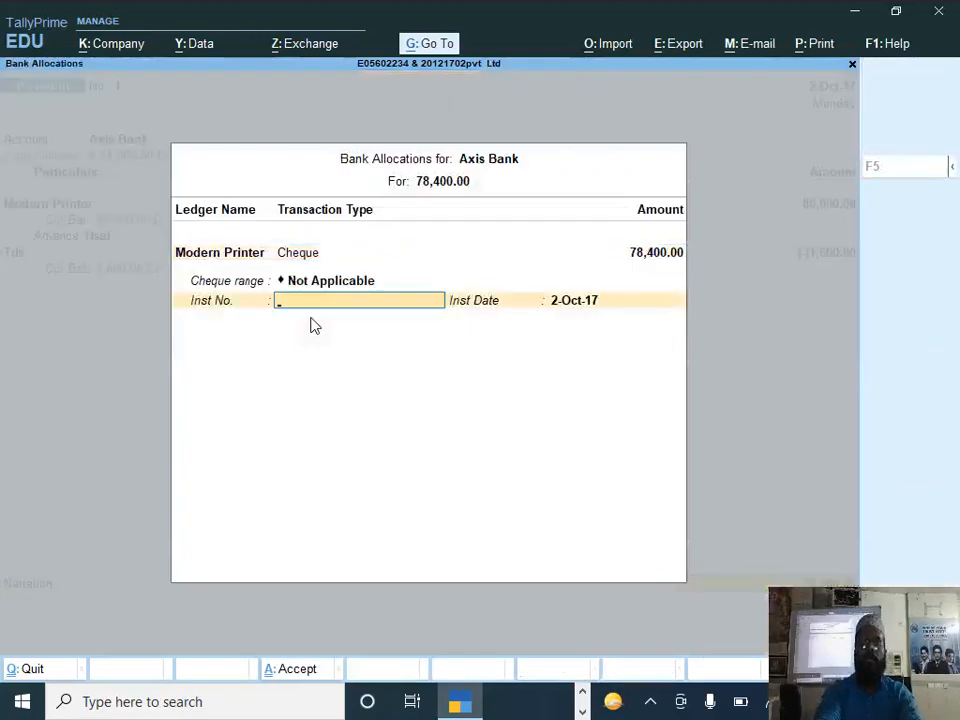
{"action": "key", "text": "Return"}
{"action": "key", "text": "Return"}
{"action": "key", "text": "Return"}
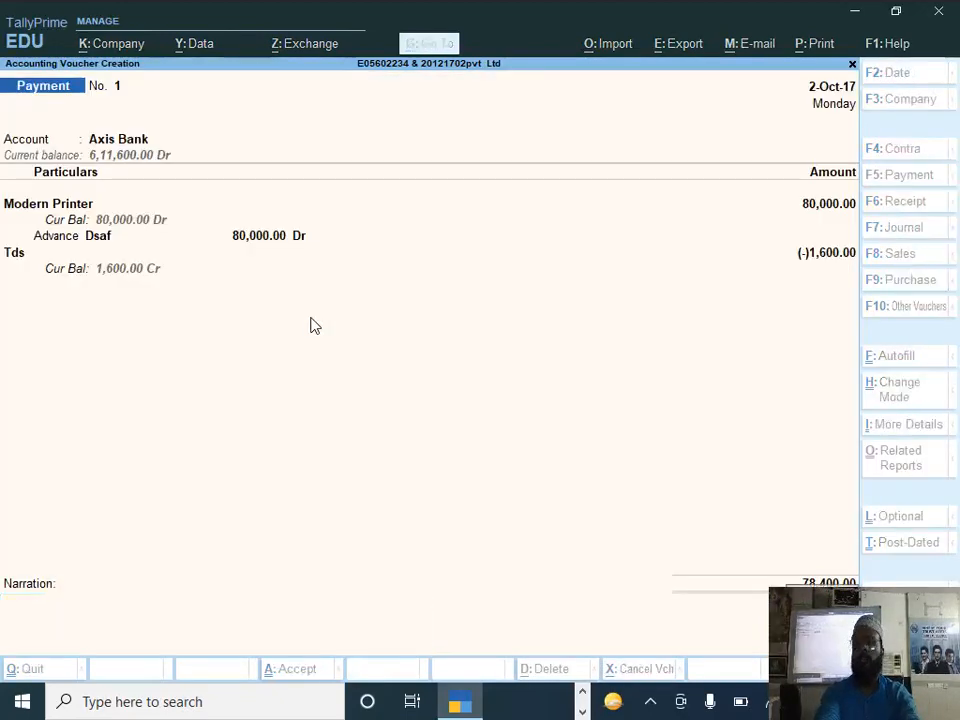
Step: Check question 4 and the Document 1 receipt in the PDFs, and switch voucher entry to a journal voucher
{"action": "key", "text": "alt+Tab"}
{"action": "key", "text": "alt+Tab"}
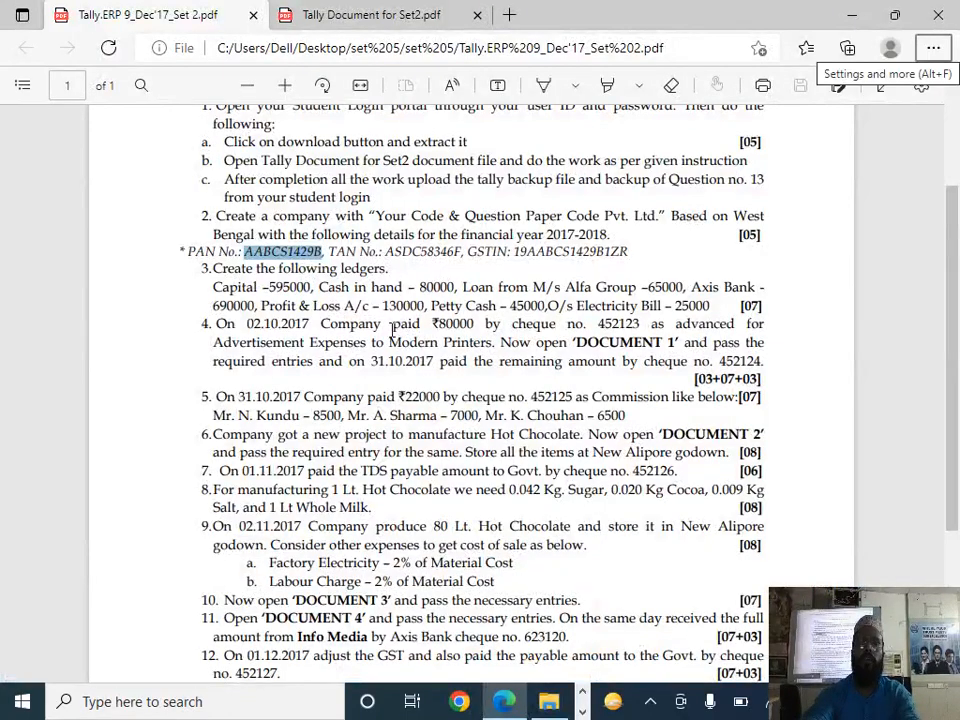
{"action": "left_click", "coordinate": [450, 322]}
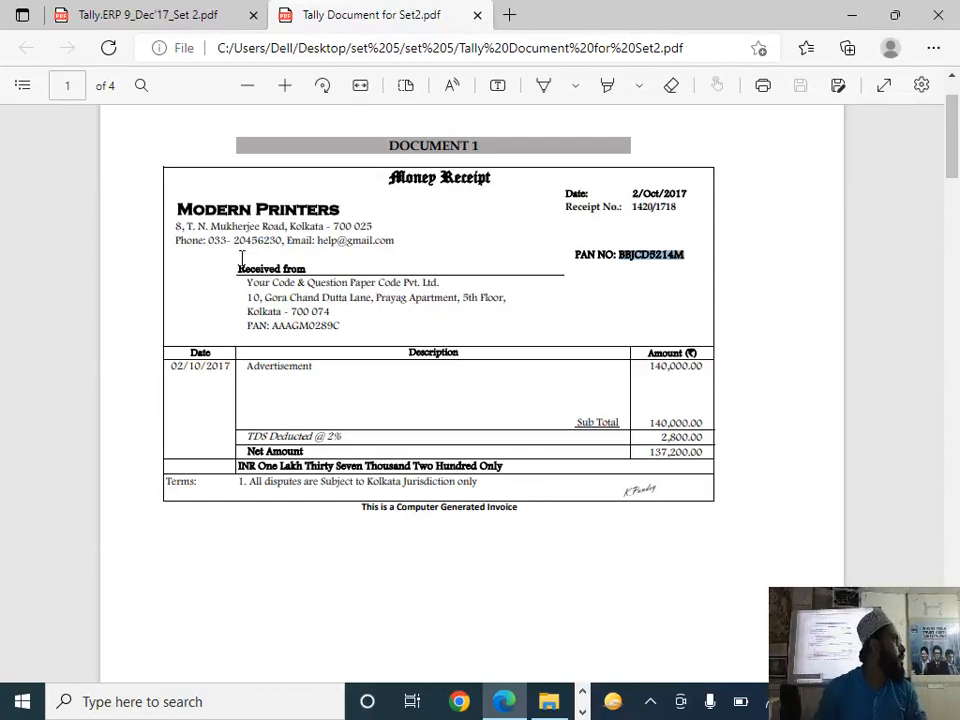
{"action": "key", "text": "alt+Tab"}
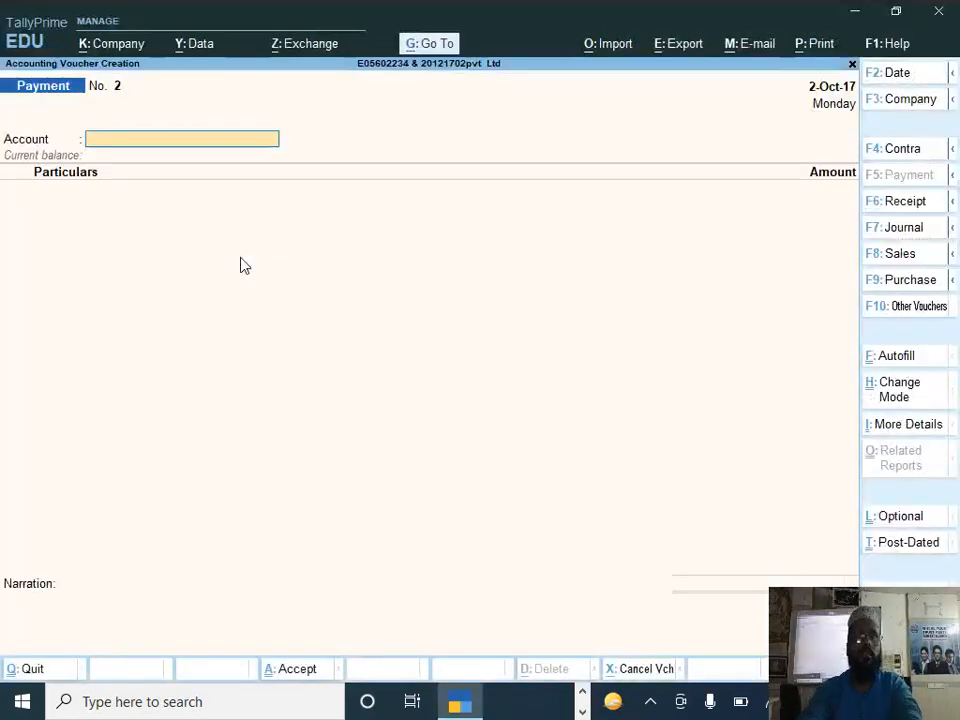
{"action": "key", "text": "F7"}
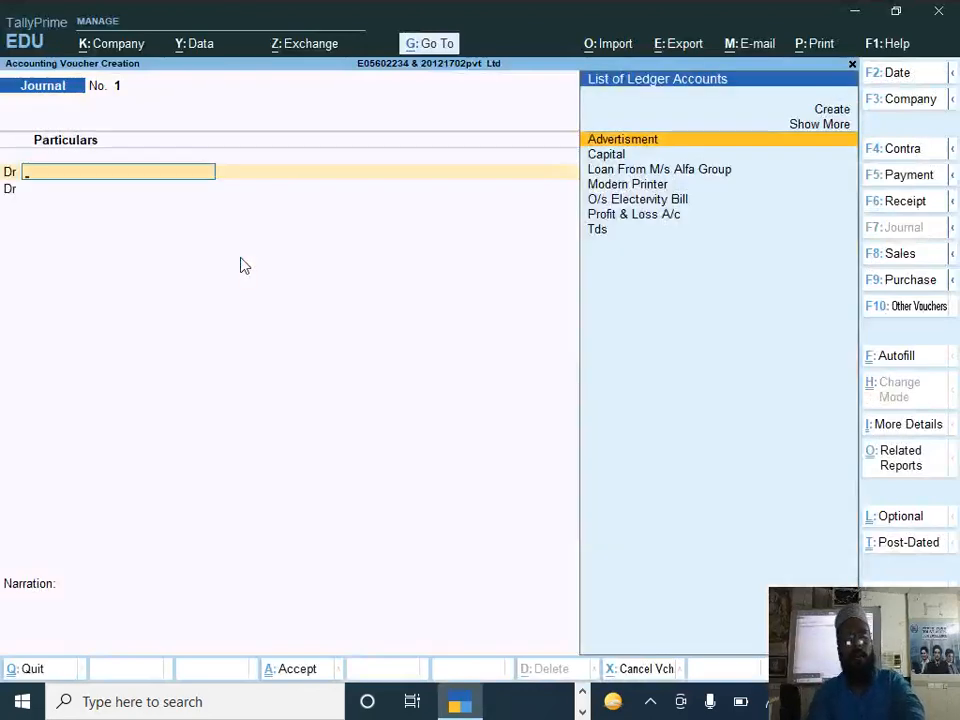
{"action": "key", "text": "alt+Tab"}
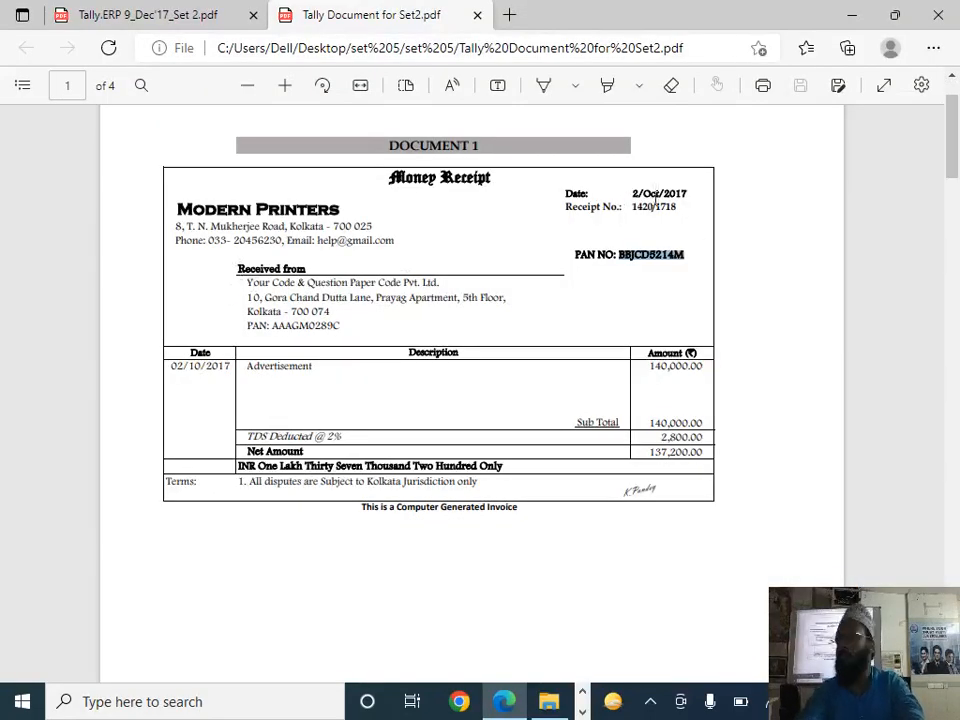
{"action": "key", "text": "alt+Tab"}
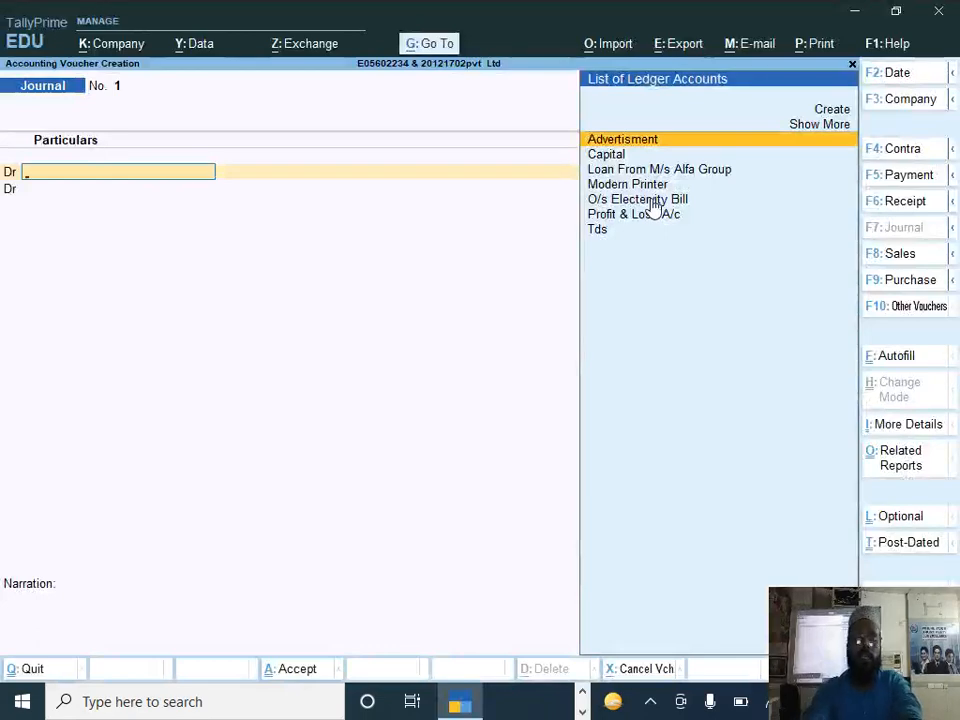
Step: Debit the Advertisment ledger in the journal voucher with the receipt's 1,40,000 subtotal
{"action": "type", "text": "Ad"}
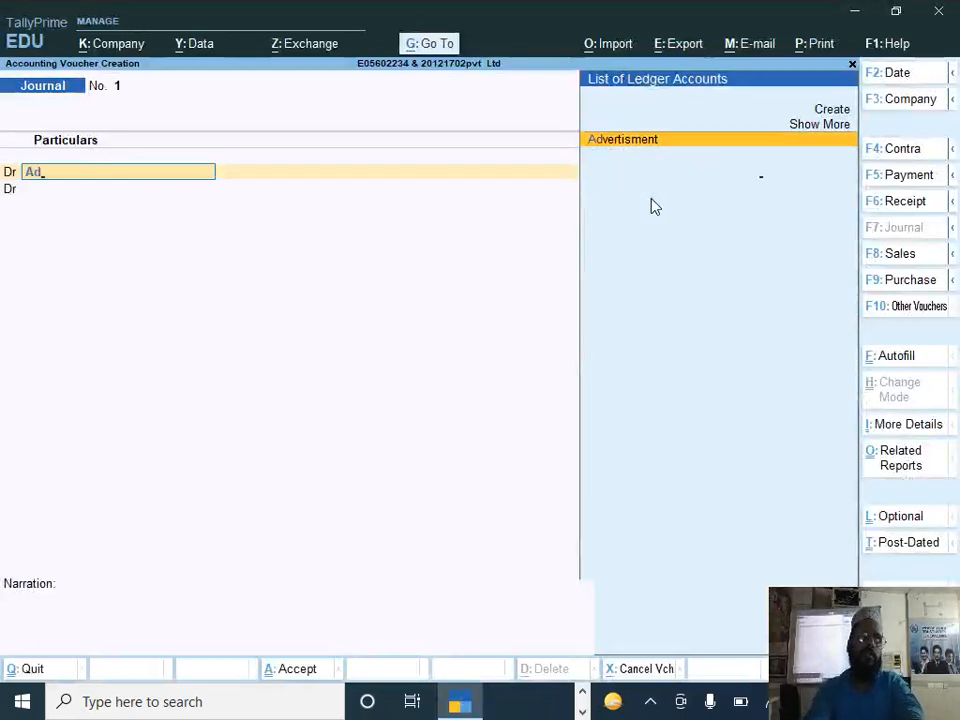
{"action": "key", "text": "Return"}
{"action": "key", "text": "alt+Tab"}
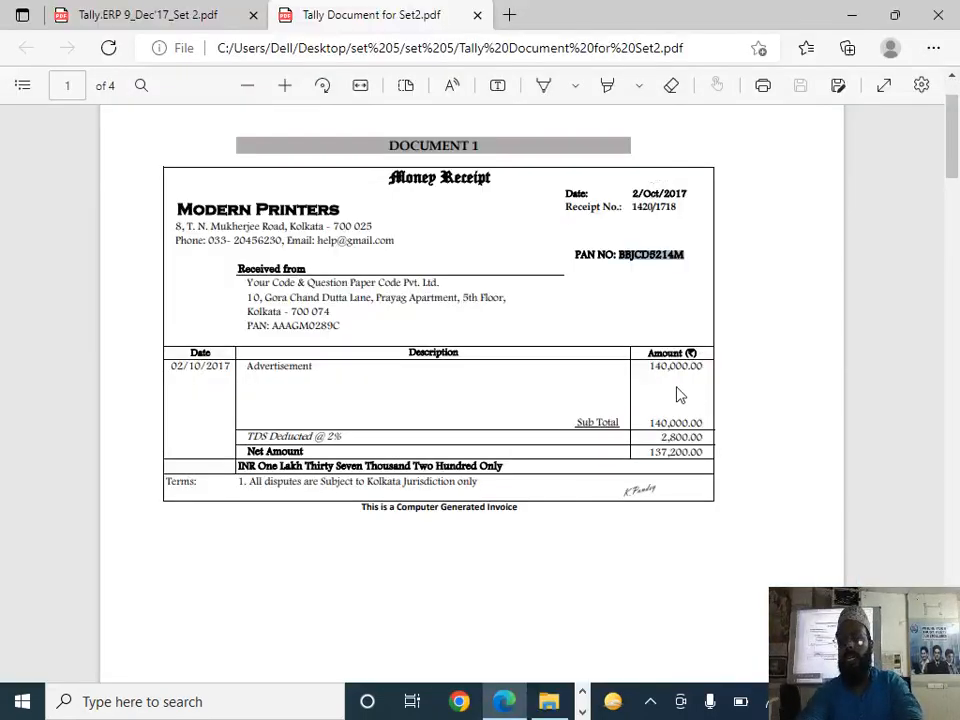
{"action": "key", "text": "alt+Tab"}
{"action": "type", "text": "1,40"}
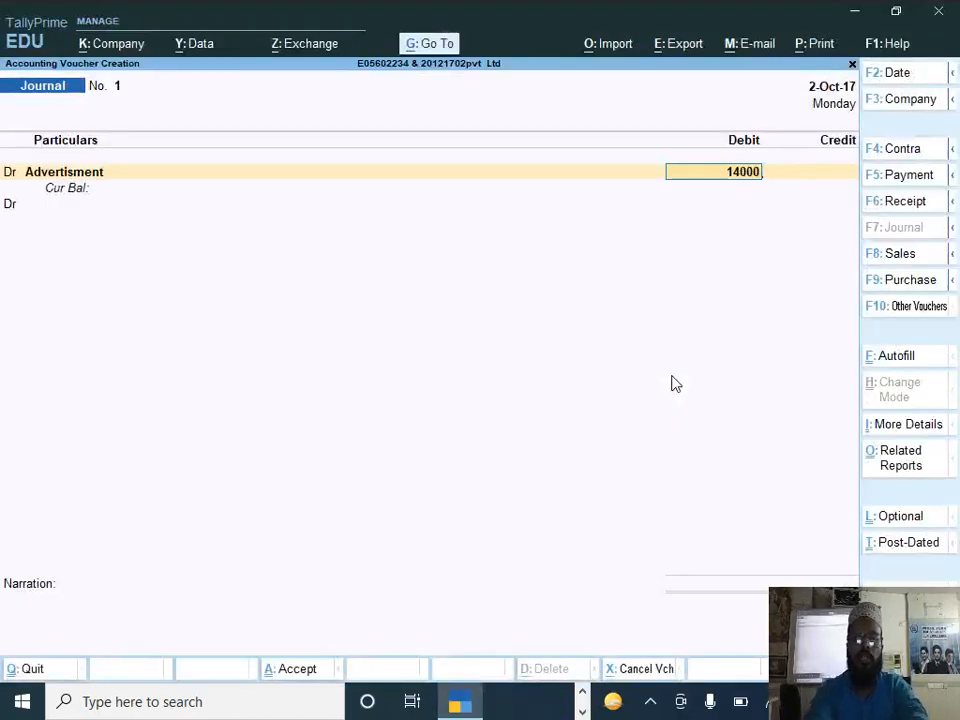
{"action": "type", "text": ",000"}
{"action": "key", "text": "Return"}
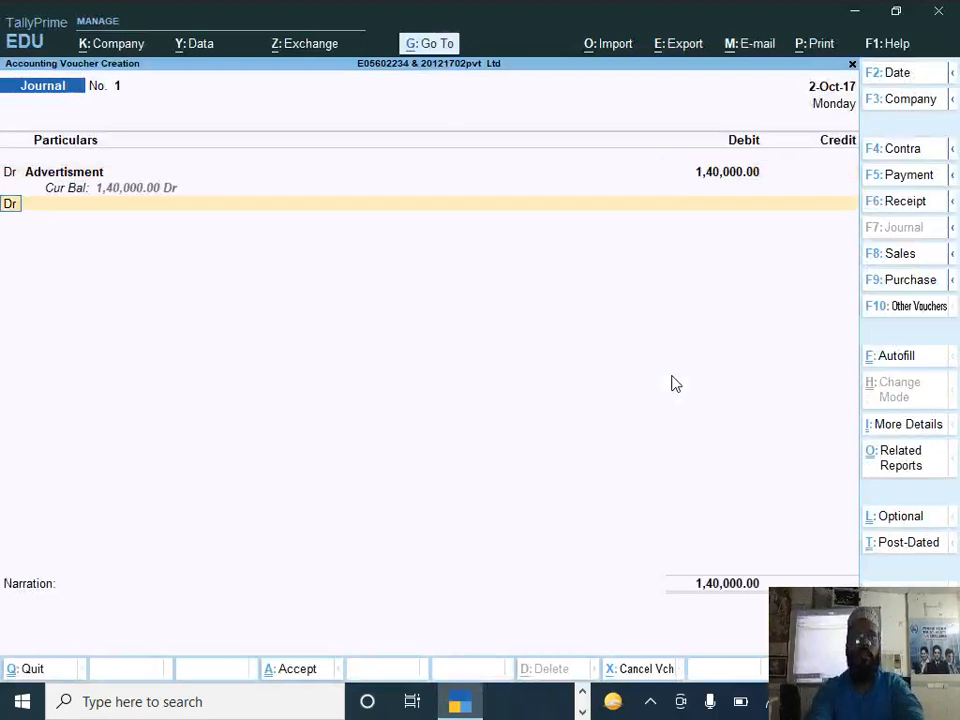
Step: Credit the Modern Printer ledger in the journal and set adjustment against advance TDS payment to Yes
{"action": "type", "text": "c"}
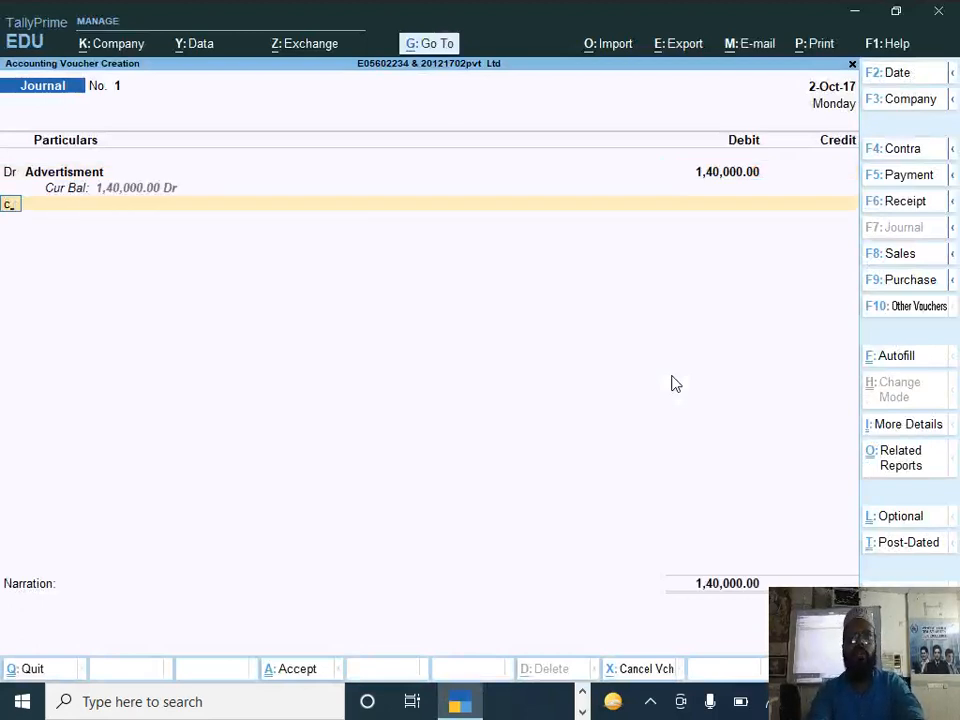
{"action": "key", "text": "Return"}
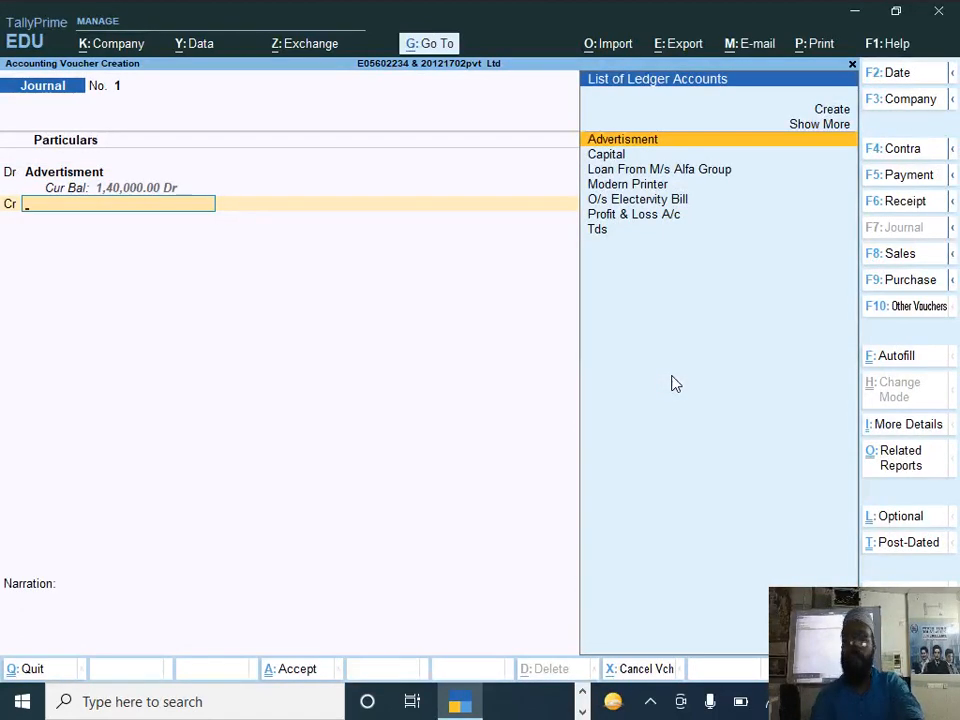
{"action": "type", "text": "Mo"}
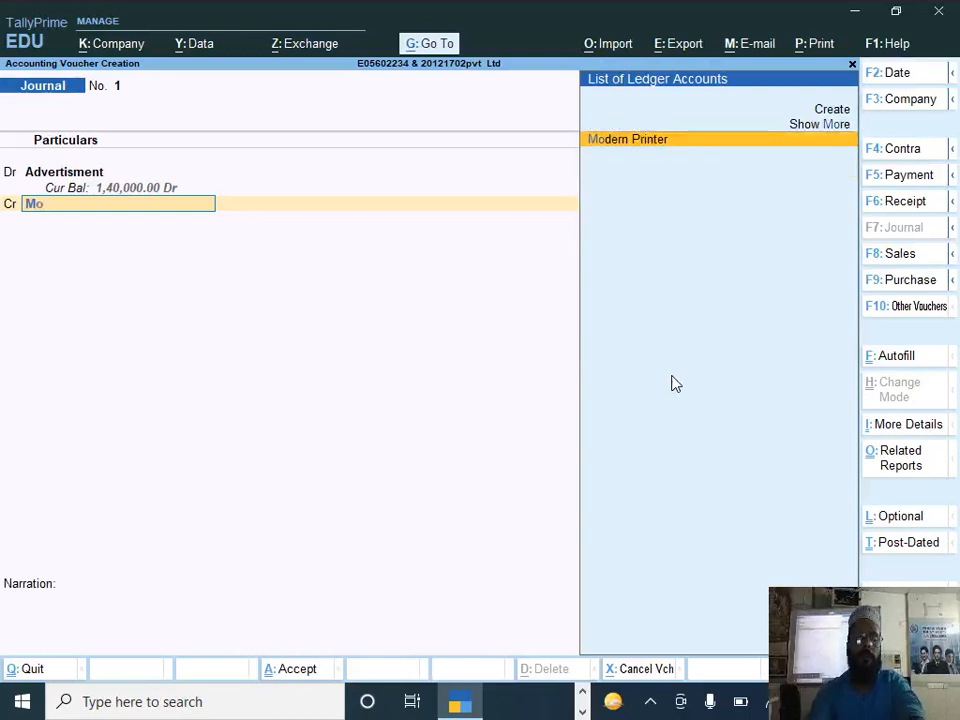
{"action": "key", "text": "Return"}
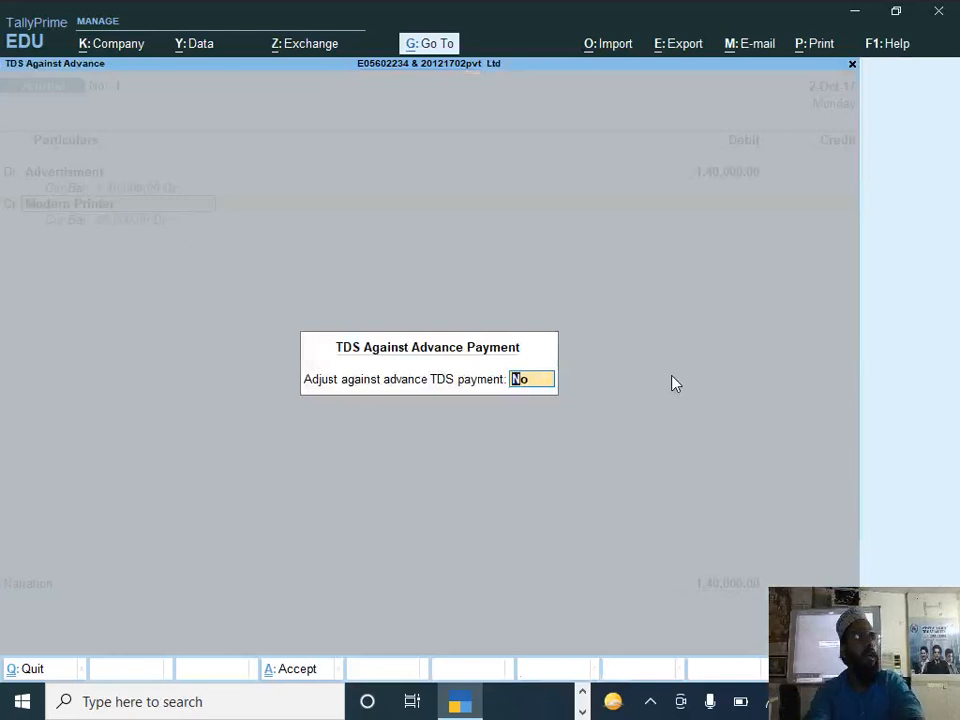
{"action": "type", "text": "y"}
{"action": "key", "text": "Return"}
Step: Adjust 80,000 of the Advertisment assessable amount against the existing TDS reference Pymt / 1 / 1
{"action": "key", "text": "Down"}
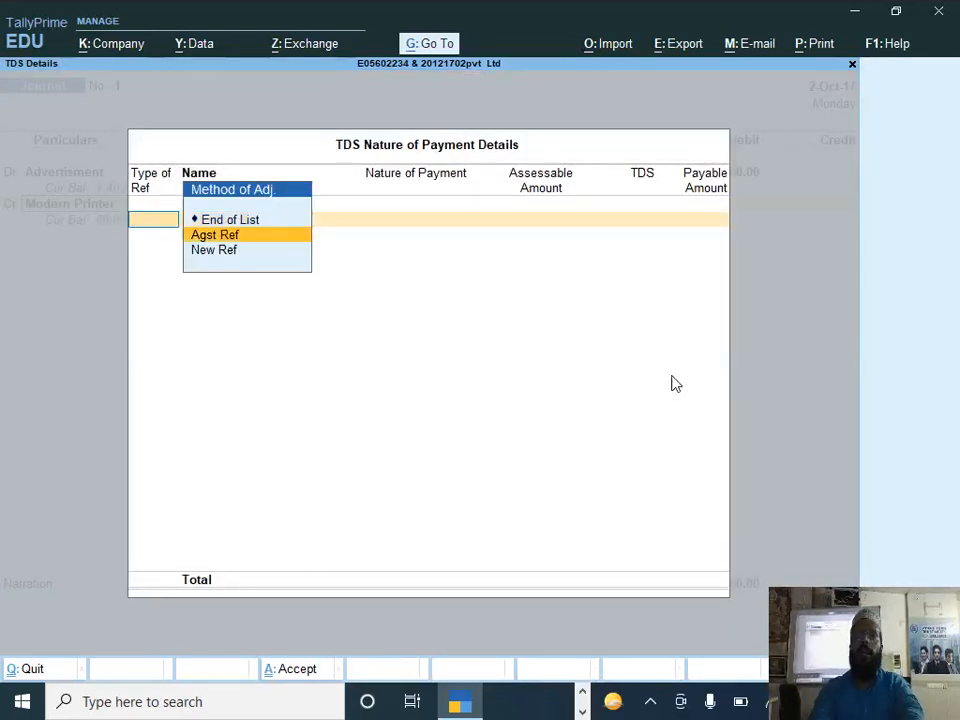
{"action": "key", "text": "Return"}
{"action": "key", "text": "Return"}
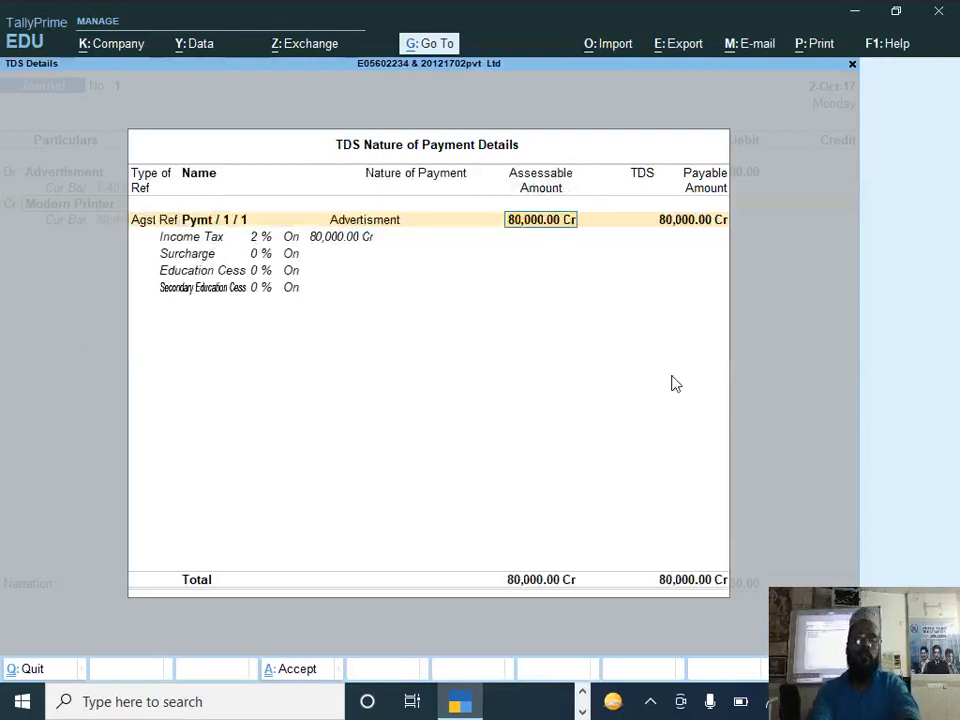
{"action": "key", "text": "Return"}
Step: Add a new TDS reference for the remaining 60,000 under Advertisment, end the TDS list and accept the 1,38,800 credit amount
{"action": "key", "text": "Down"}
{"action": "key", "text": "Down"}
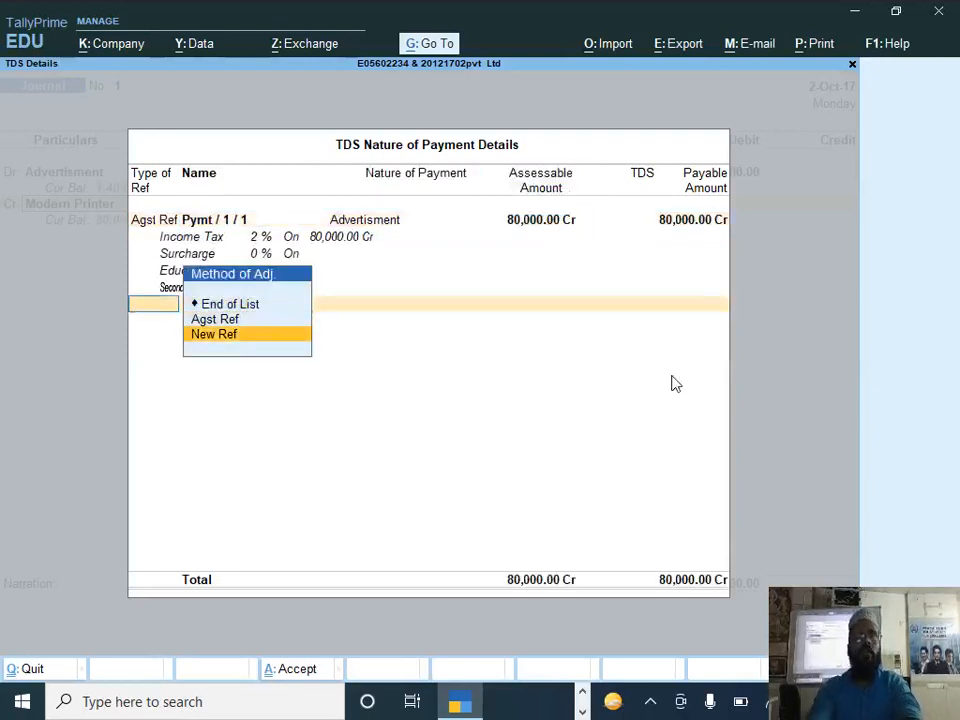
{"action": "key", "text": "Return"}
{"action": "key", "text": "Return"}
{"action": "key", "text": "Return"}
{"action": "key", "text": "Return"}
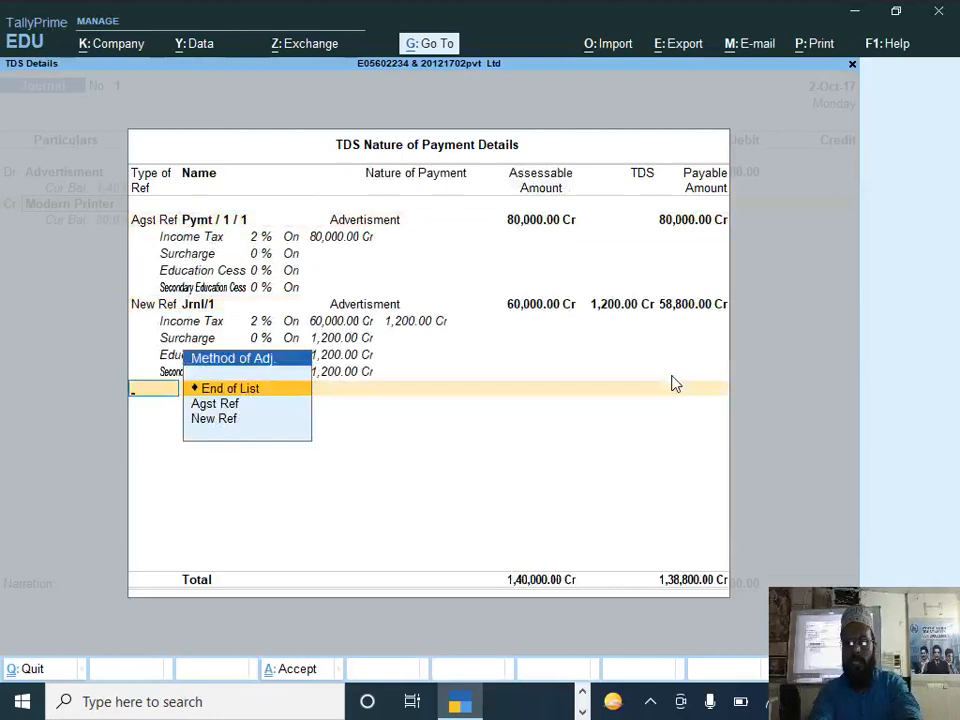
{"action": "key", "text": "Return"}
Step: Allocate Modern Printer's bill-wise details to New Ref 1, with 1,40,000 credit and 1,200 debit
{"action": "key", "text": "Return"}
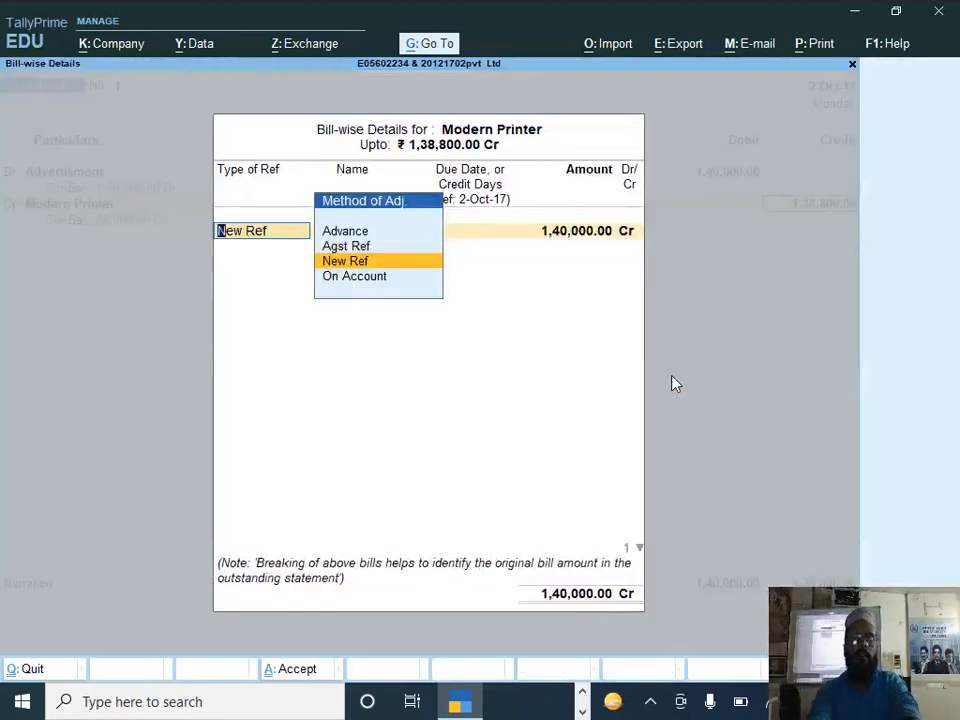
{"action": "key", "text": "Return"}
{"action": "key", "text": "Return"}
{"action": "key", "text": "Return"}
{"action": "key", "text": "Return"}
{"action": "key", "text": "Return"}
{"action": "key", "text": "Return"}
{"action": "key", "text": "Return"}
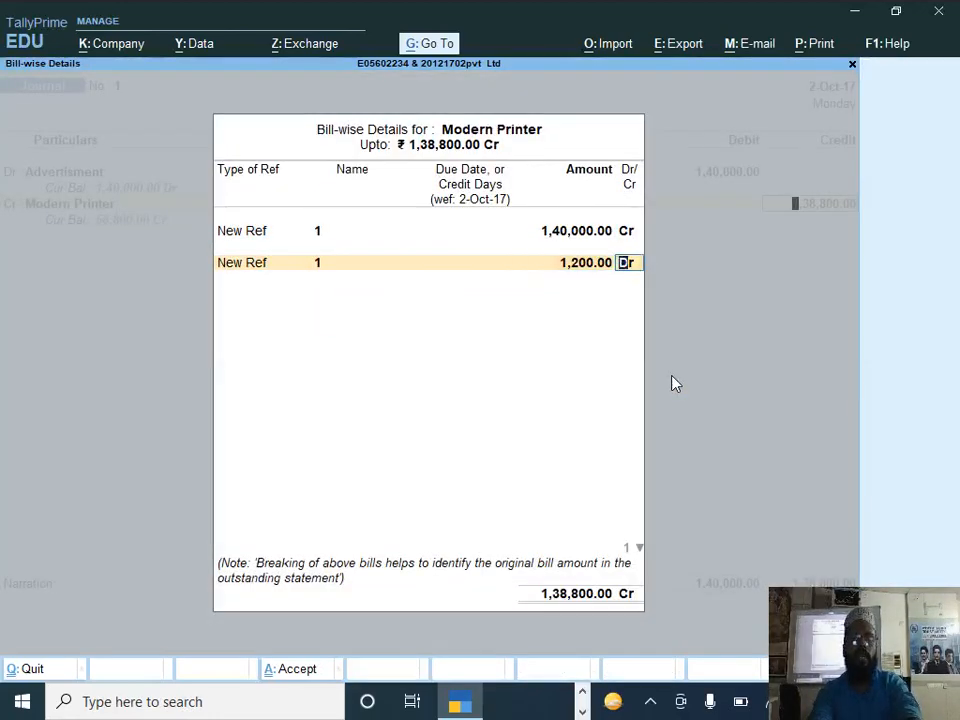
{"action": "key", "text": "Return"}
{"action": "key", "text": "Return"}
Step: Credit the Tds ledger with 1,200 and save the journal voucher without a narration
{"action": "type", "text": "Td"}
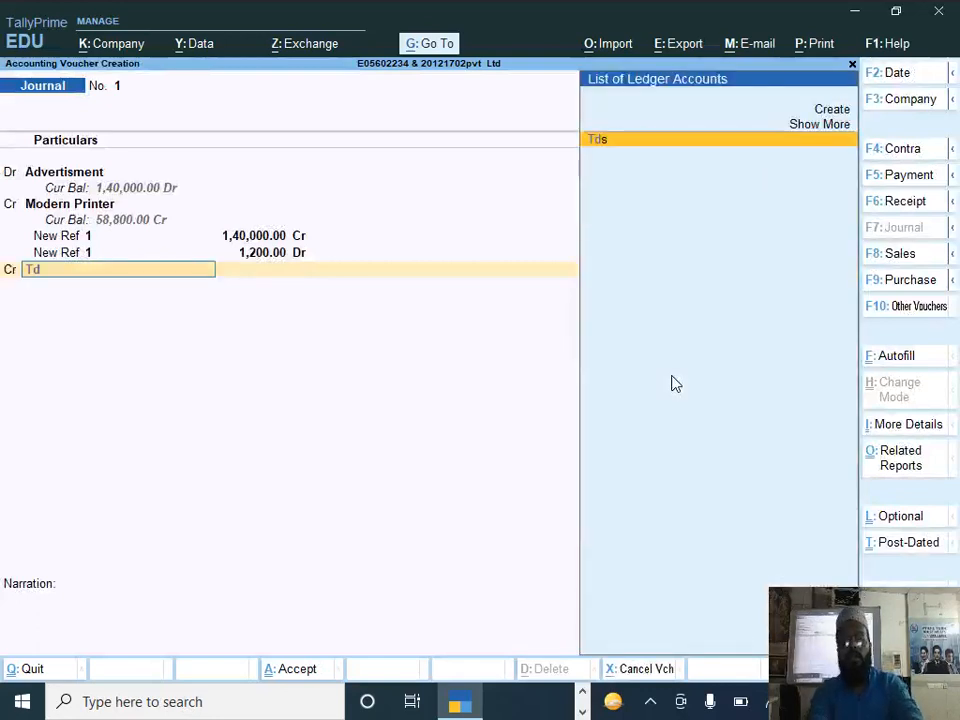
{"action": "key", "text": "Return"}
{"action": "key", "text": "Return"}
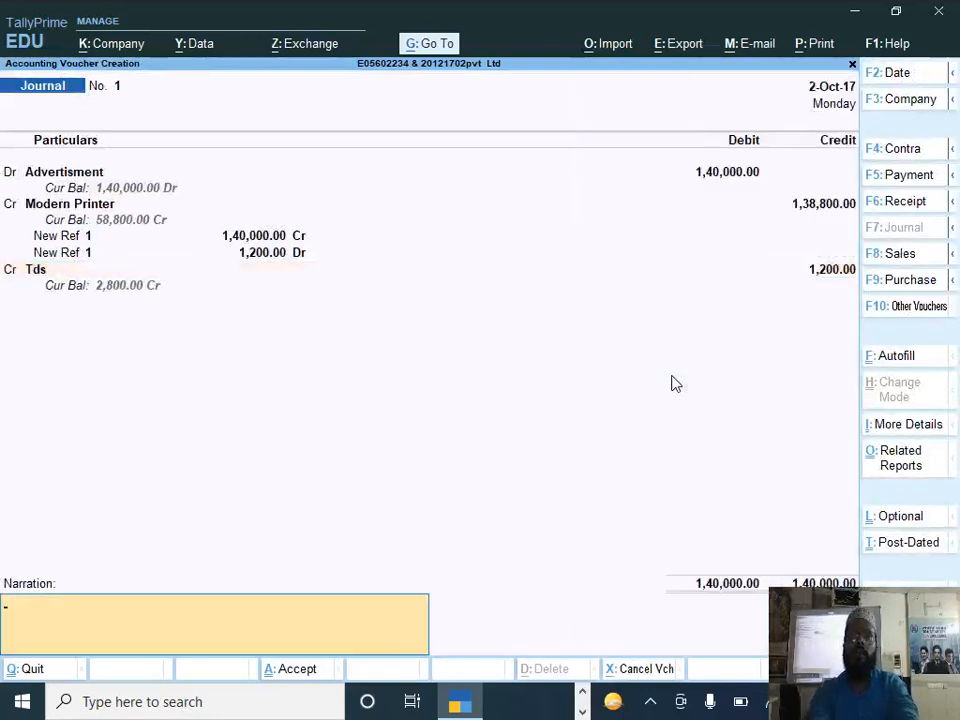
{"action": "key", "text": "Return"}
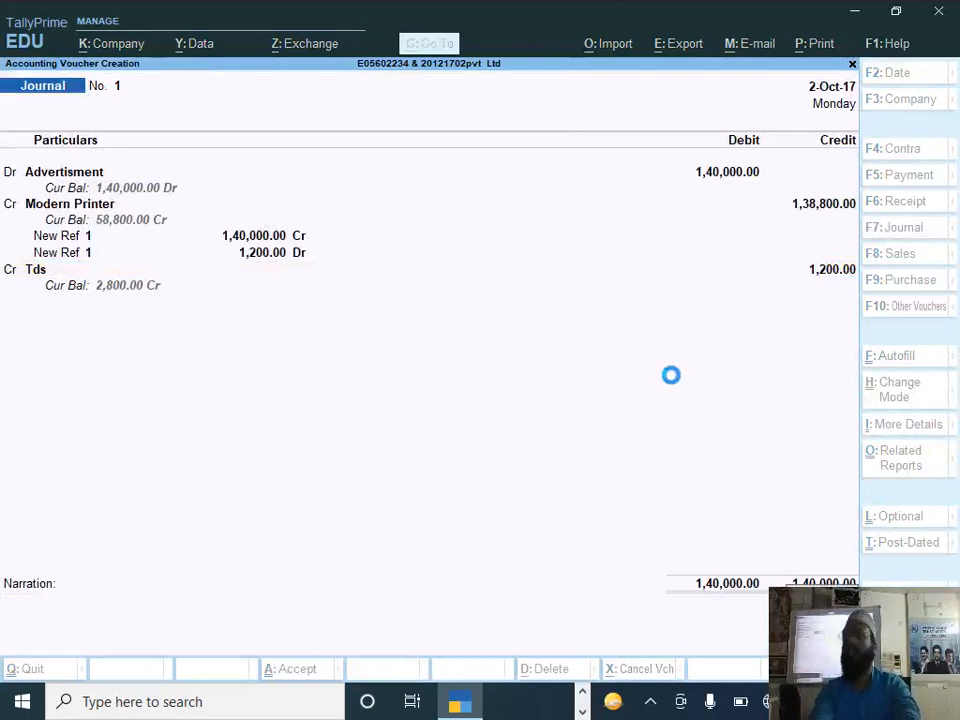
Step: Check the Document 1 receipt's TDS figures in the PDF, and start a payment voucher dated 31-10
{"action": "key", "text": "alt+Tab"}
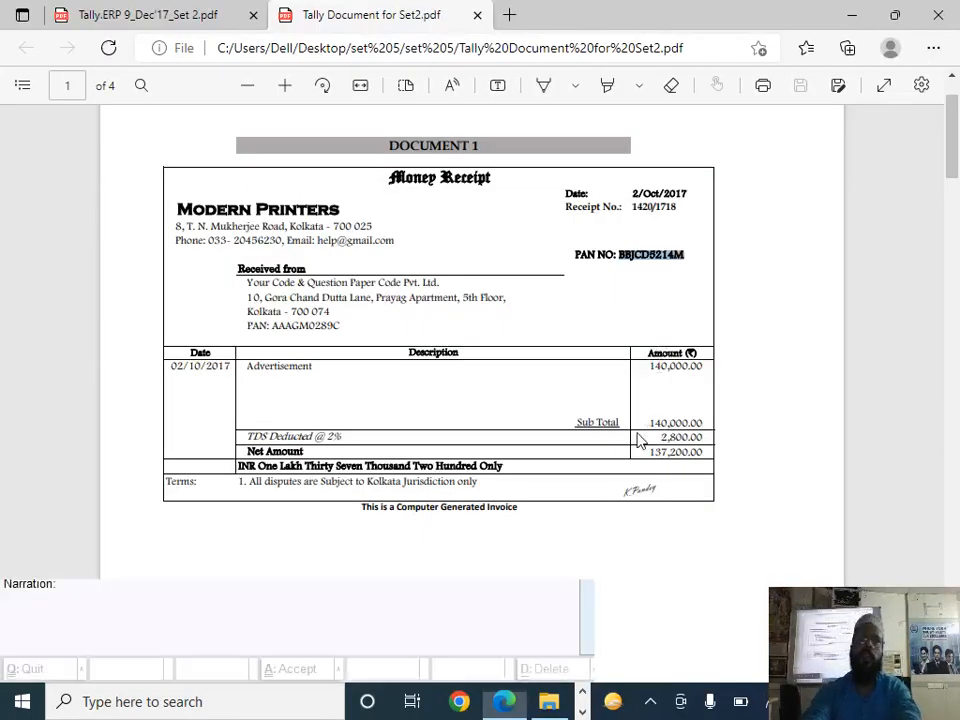
{"action": "key", "text": "alt+Tab"}
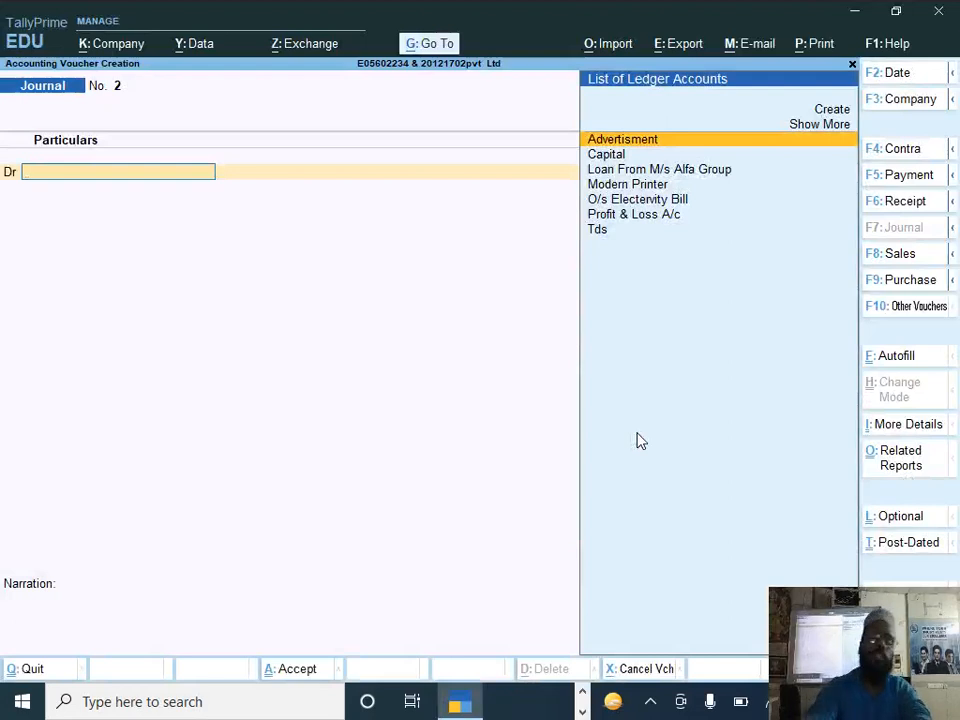
{"action": "key", "text": "F5"}
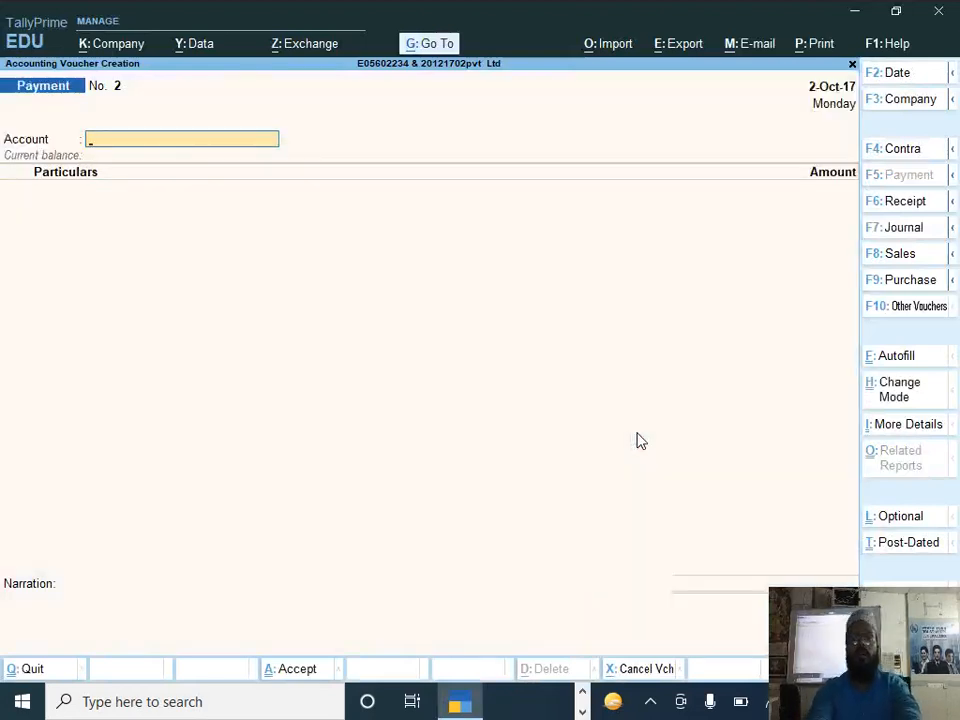
{"action": "key", "text": "F2"}
{"action": "type", "text": "31-10"}
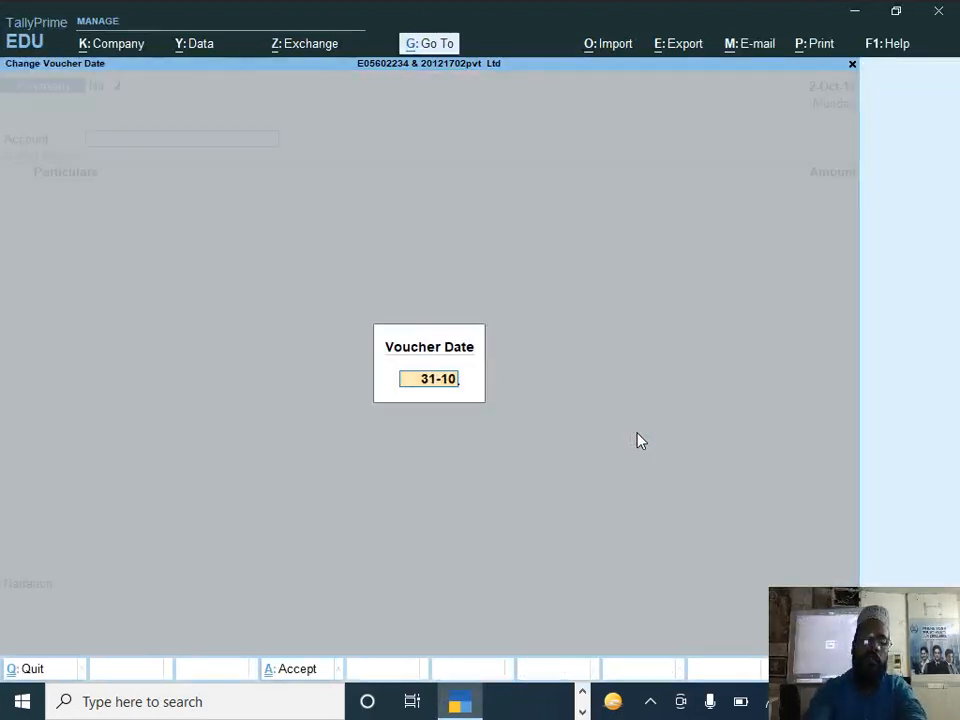
{"action": "key", "text": "Return"}
Step: Select Axis Bank as the paying account and enter Modern Printer with an amount of 58,800
{"action": "type", "text": "Axi"}
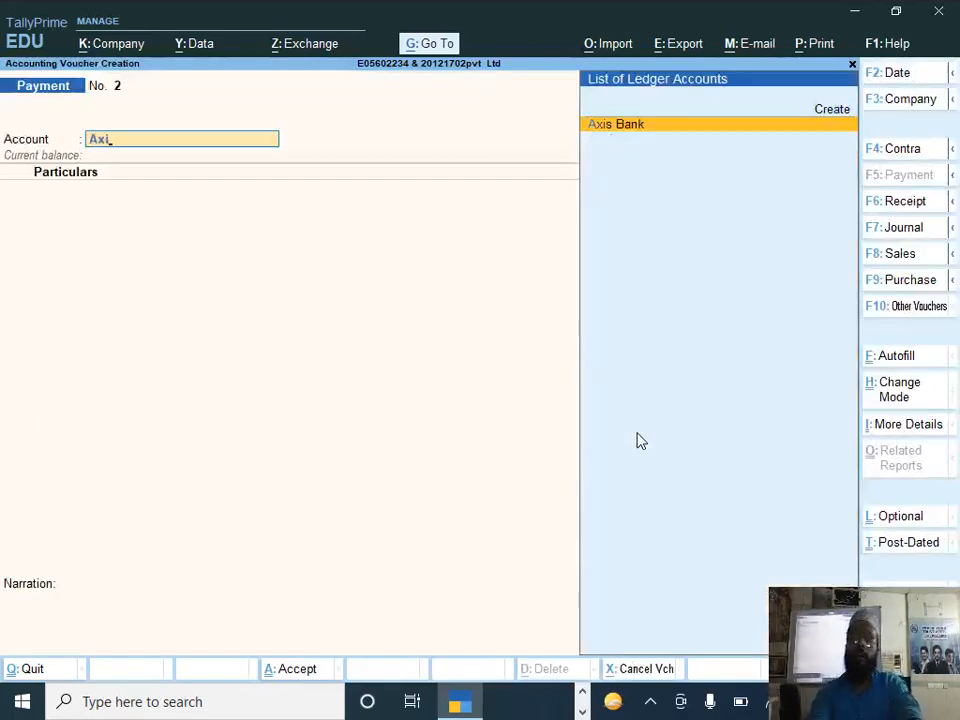
{"action": "key", "text": "Return"}
{"action": "type", "text": "Mode"}
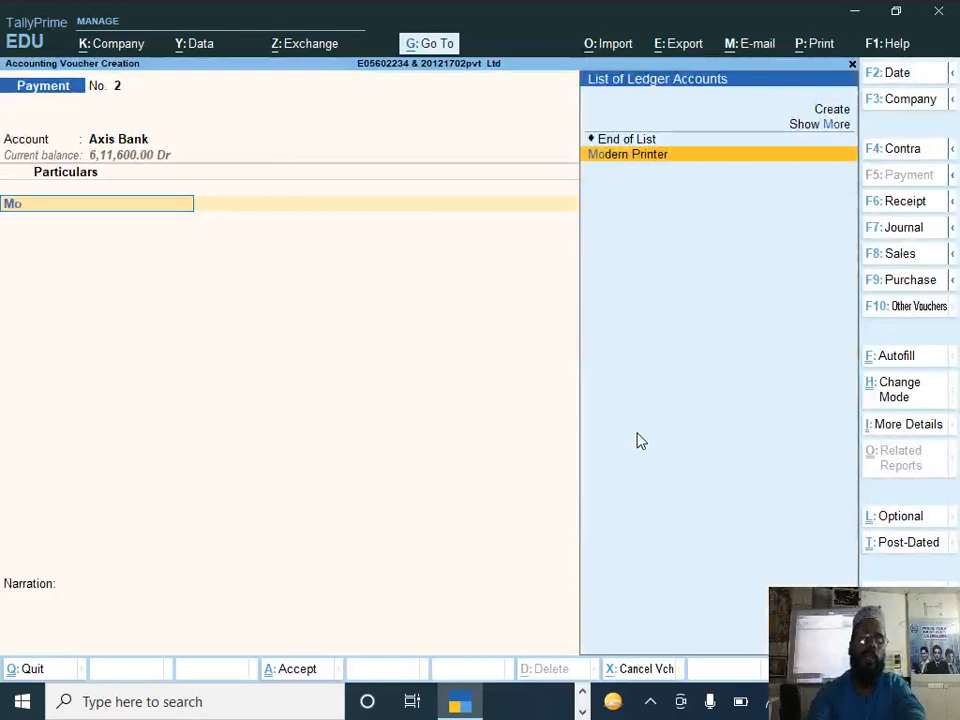
{"action": "key", "text": "Return"}
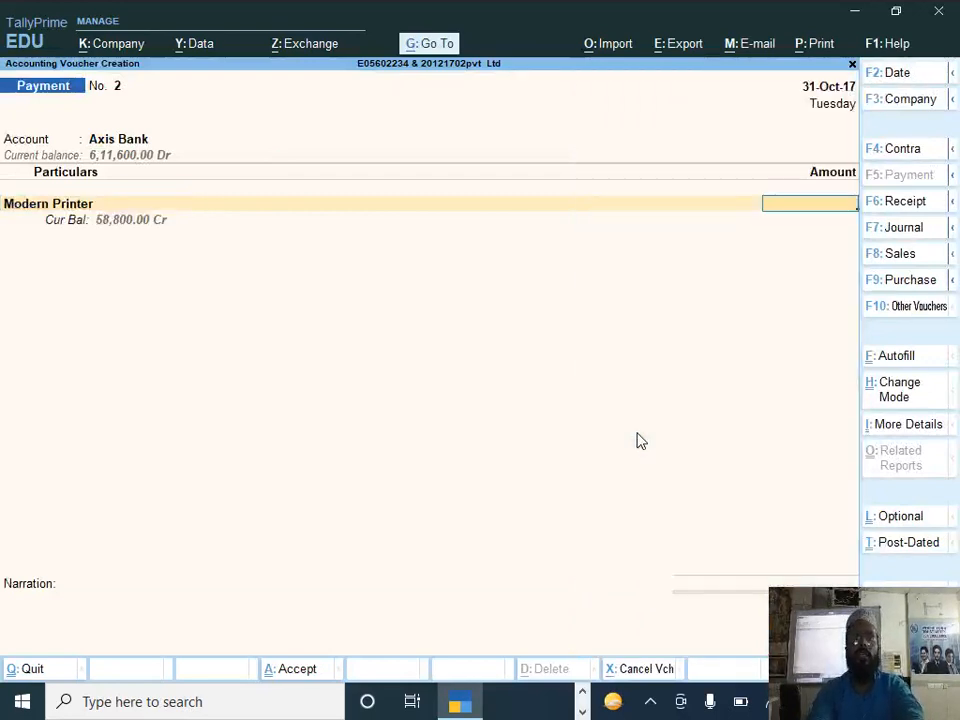
{"action": "type", "text": "58"}
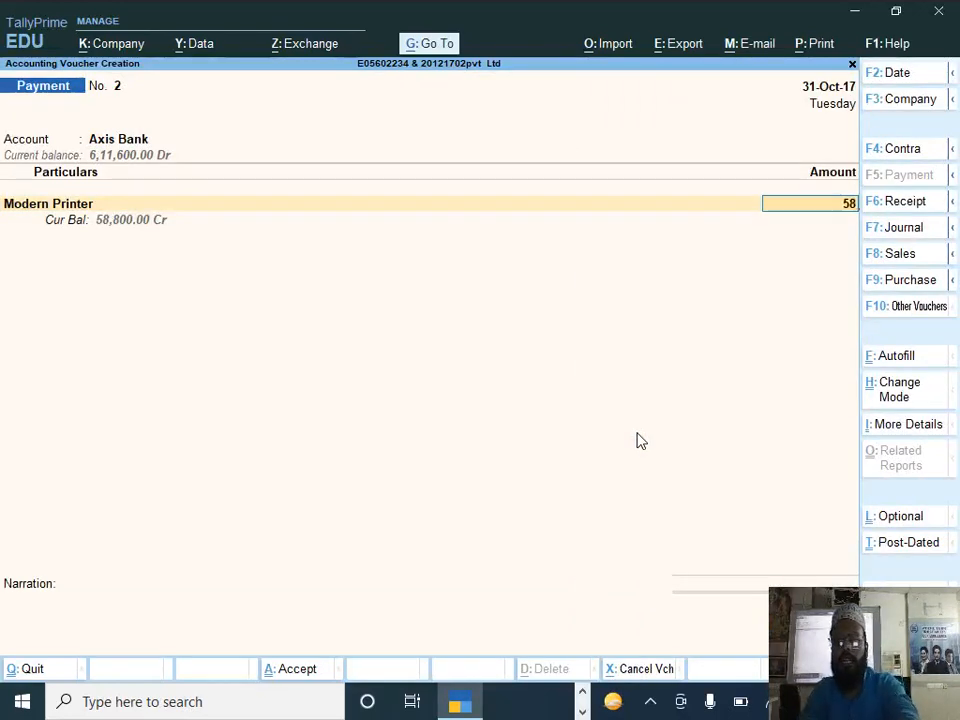
{"action": "type", "text": ",800.0"}
{"action": "key", "text": "Return"}
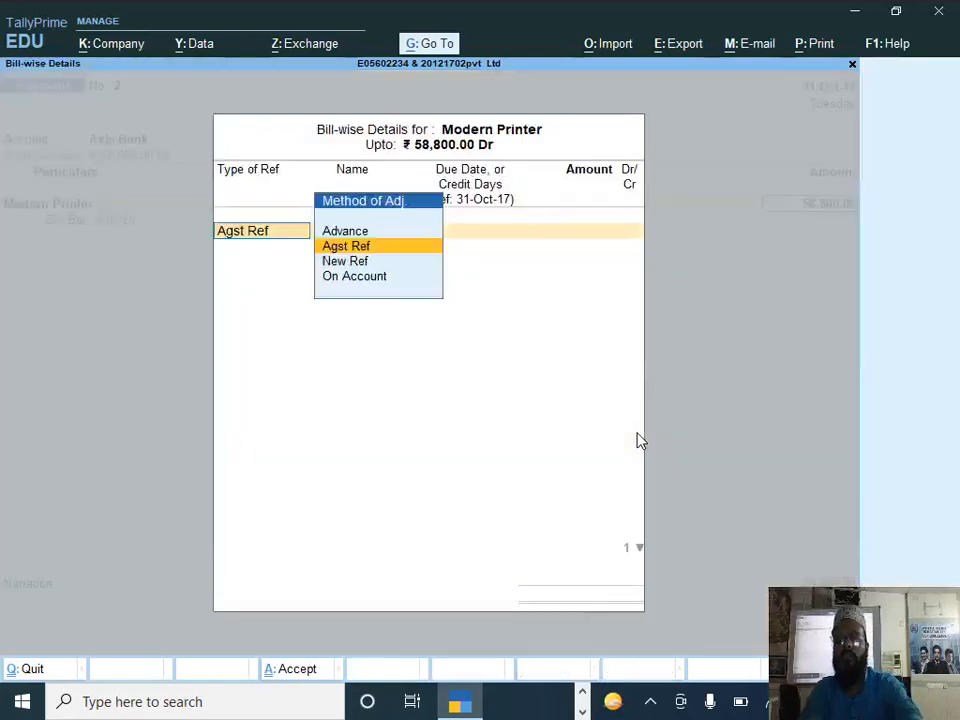
Step: Allocate the payment against pending bill 1, keep the default cheque allocation and save the voucher
{"action": "key", "text": "Return"}
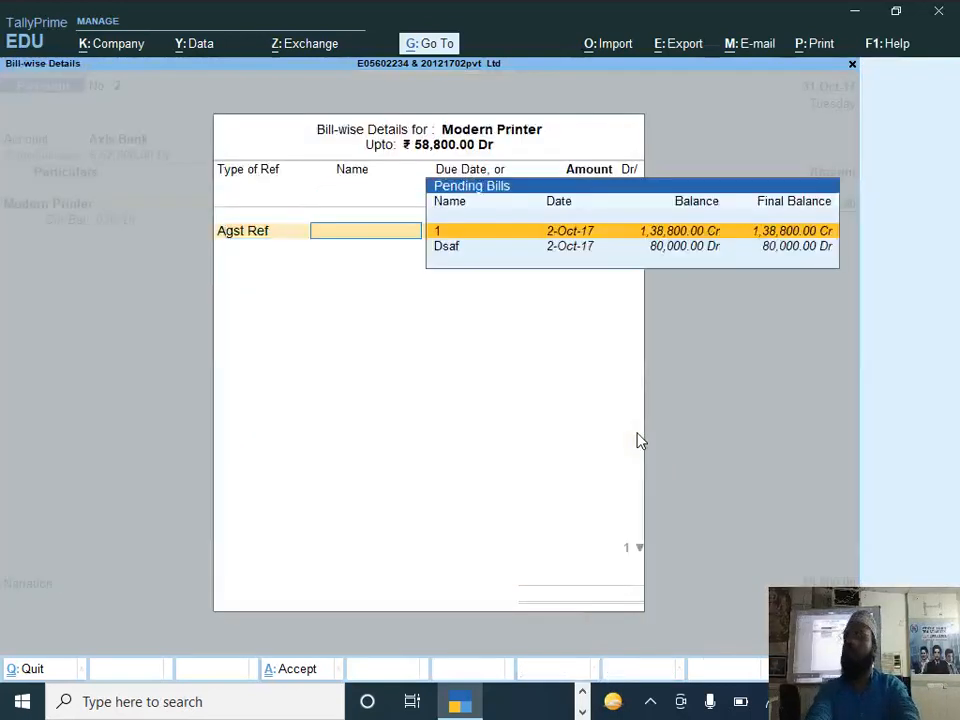
{"action": "key", "text": "Return"}
{"action": "key", "text": "Return"}
{"action": "key", "text": "Return"}
{"action": "key", "text": "Return"}
{"action": "key", "text": "Return"}
{"action": "key", "text": "Return"}
{"action": "key", "text": "Return"}
{"action": "key", "text": "Return"}
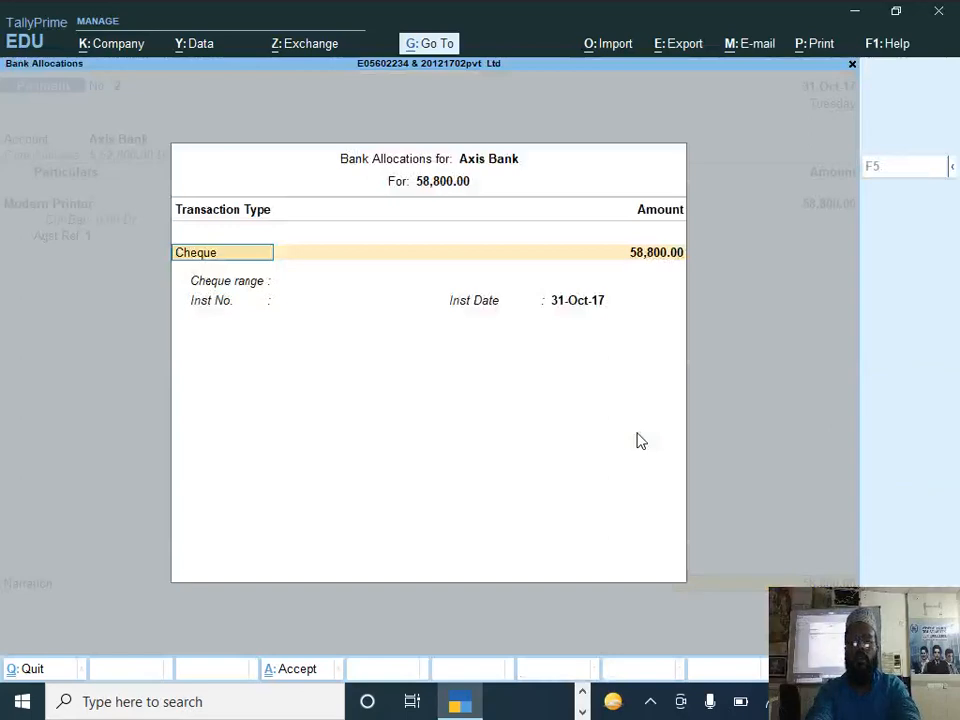
{"action": "key", "text": "Return"}
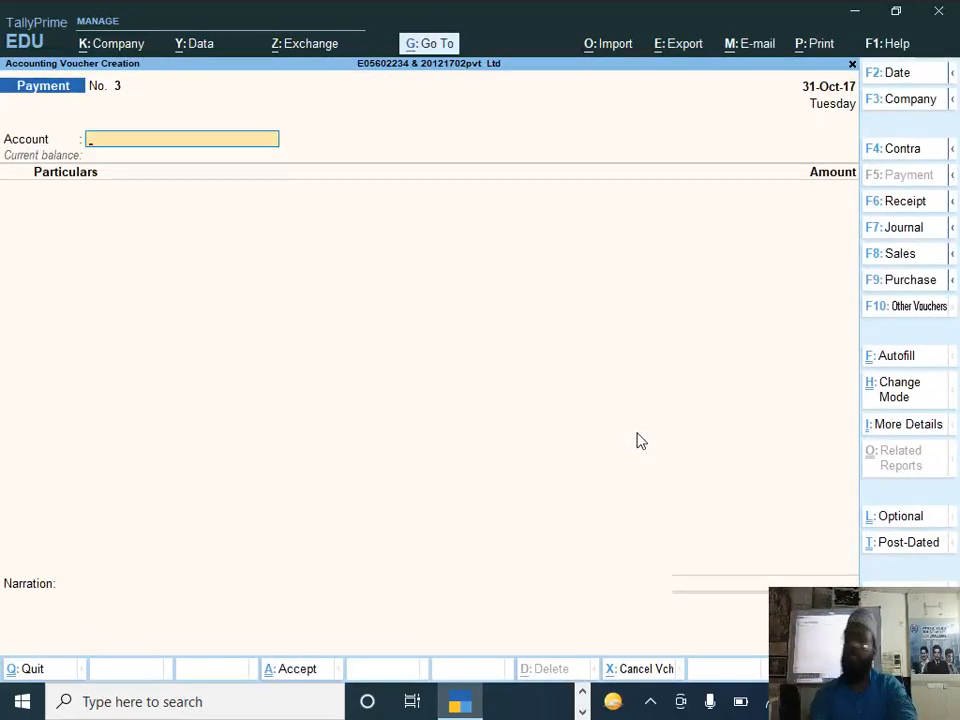
Step: Read question 5's commission payment in the question paper PDF, and leave voucher entry in TallyPrime
{"action": "key", "text": "alt+Tab"}
{"action": "key", "text": "alt+Tab"}
{"action": "key", "text": "alt+Tab"}
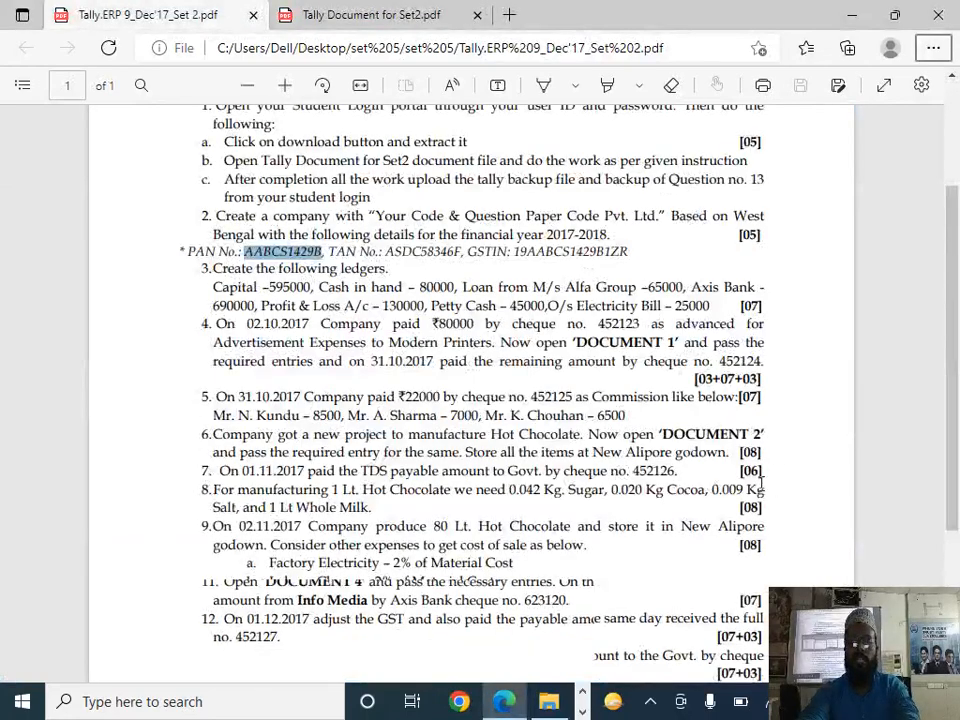
{"action": "scroll", "coordinate": [770, 485], "scroll_direction": "down", "scroll_amount": 3}
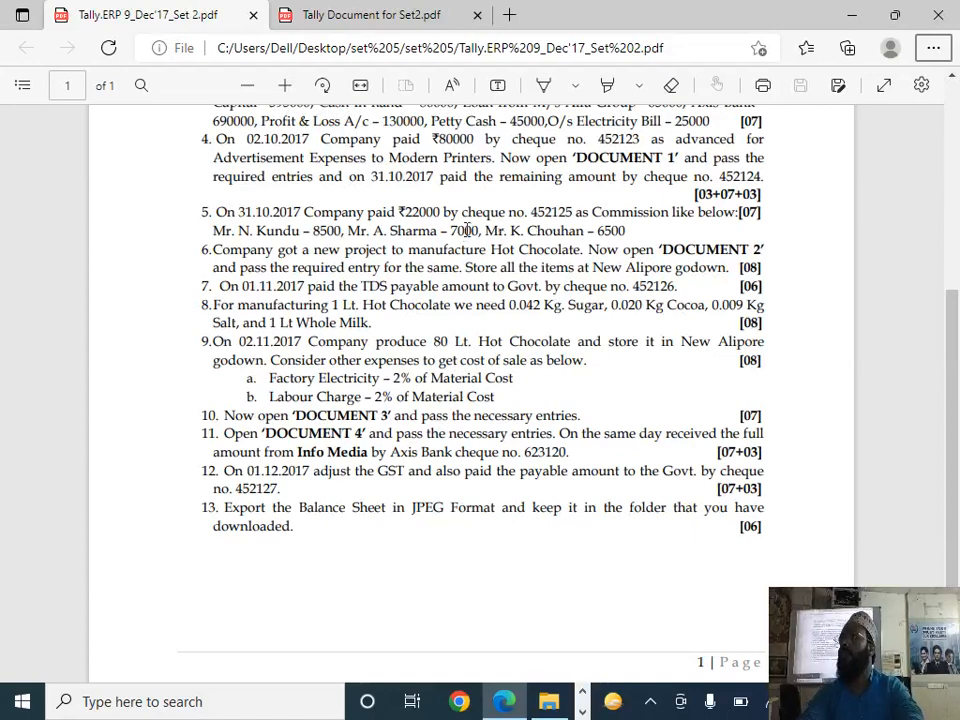
{"action": "key", "text": "alt+Tab"}
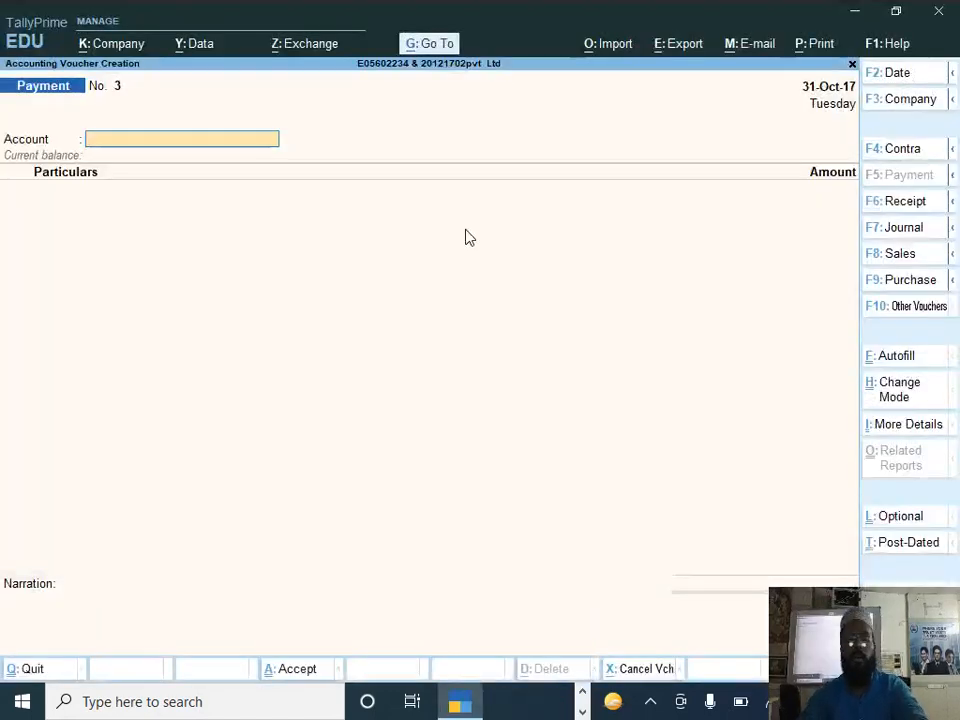
{"action": "key", "text": "Escape"}
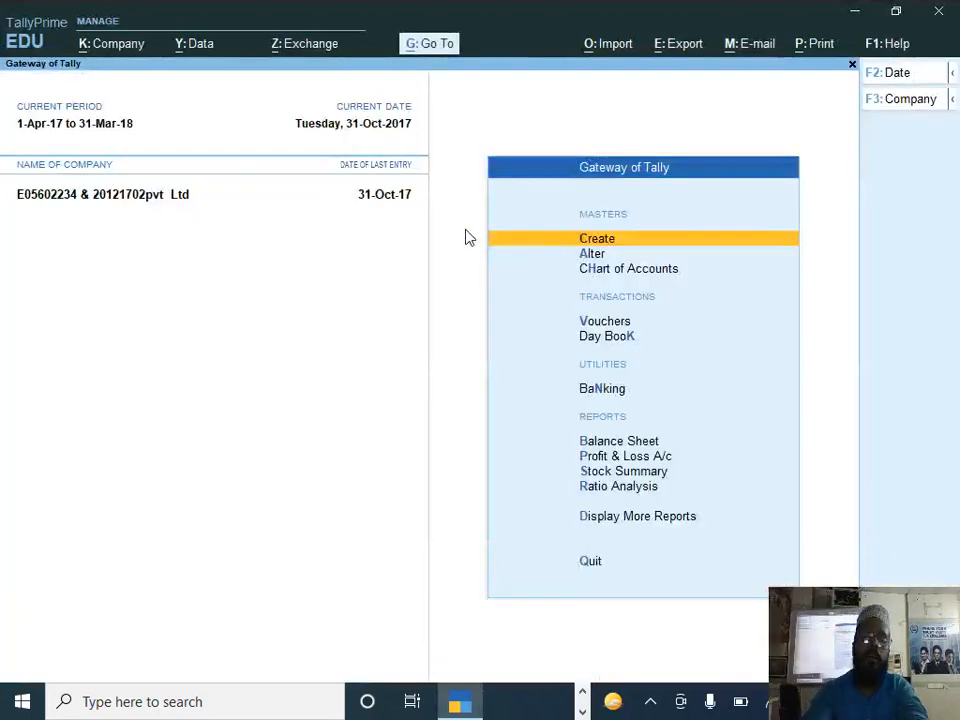
Step: Enable cost centres in the company features and save the settings
{"action": "key", "text": "F11"}
{"action": "key", "text": "Return"}
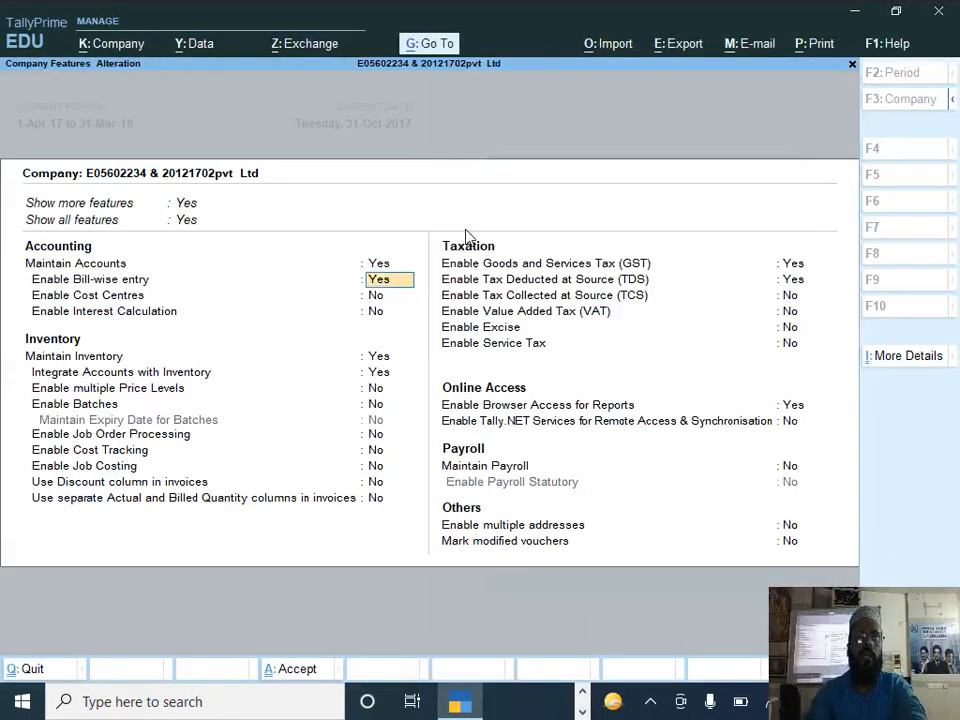
{"action": "key", "text": "Return"}
{"action": "type", "text": "y"}
{"action": "key", "text": "Return"}
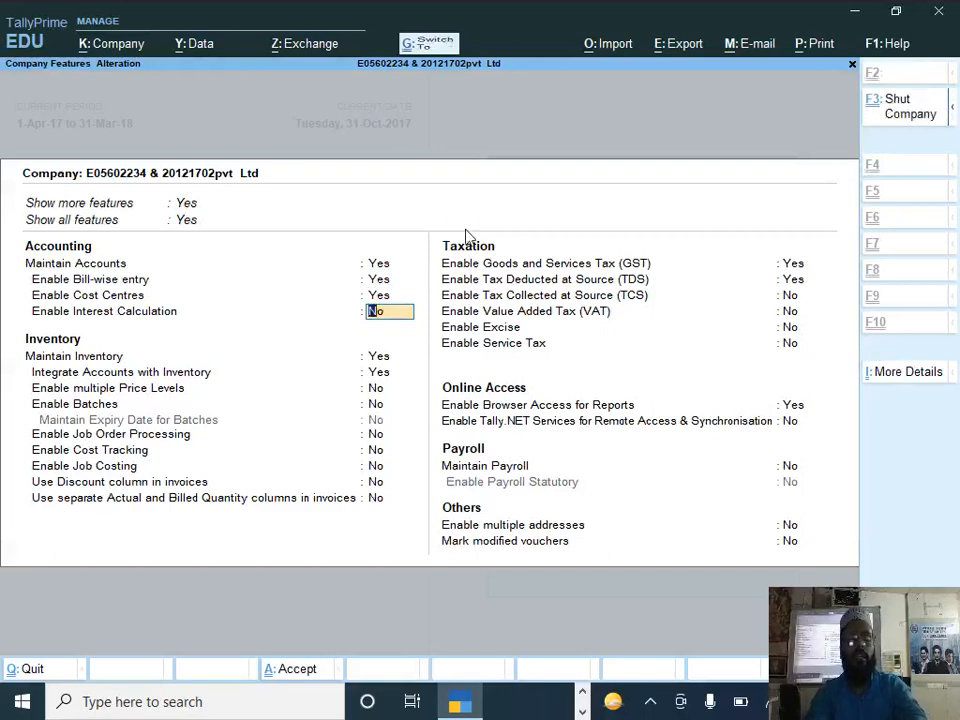
{"action": "key", "text": "ctrl+a"}
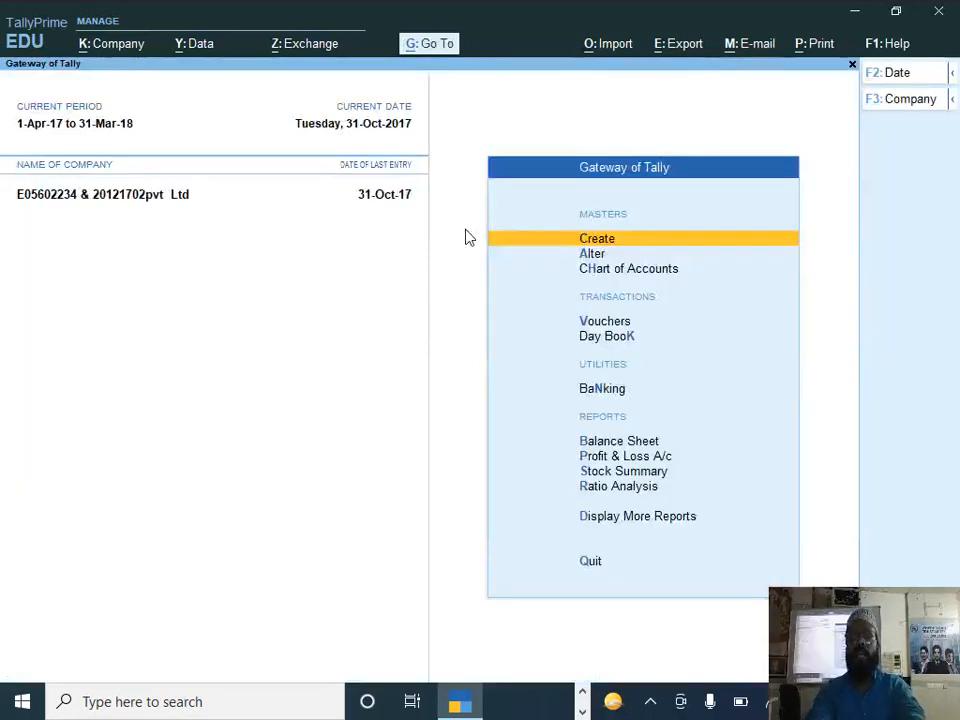
Step: Reopen voucher entry with a new payment voucher from the Gateway of Tally
{"action": "key", "text": "Down"}
{"action": "key", "text": "Down"}
{"action": "key", "text": "Up"}
{"action": "key", "text": "Up"}
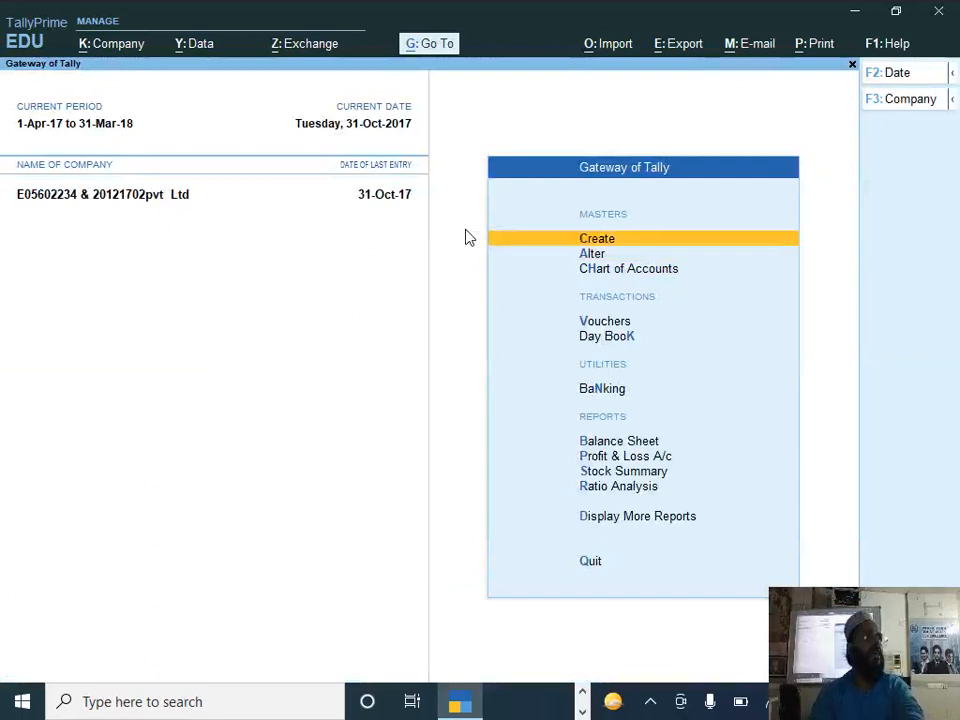
{"action": "key", "text": "Down"}
{"action": "key", "text": "Down"}
{"action": "key", "text": "Down"}
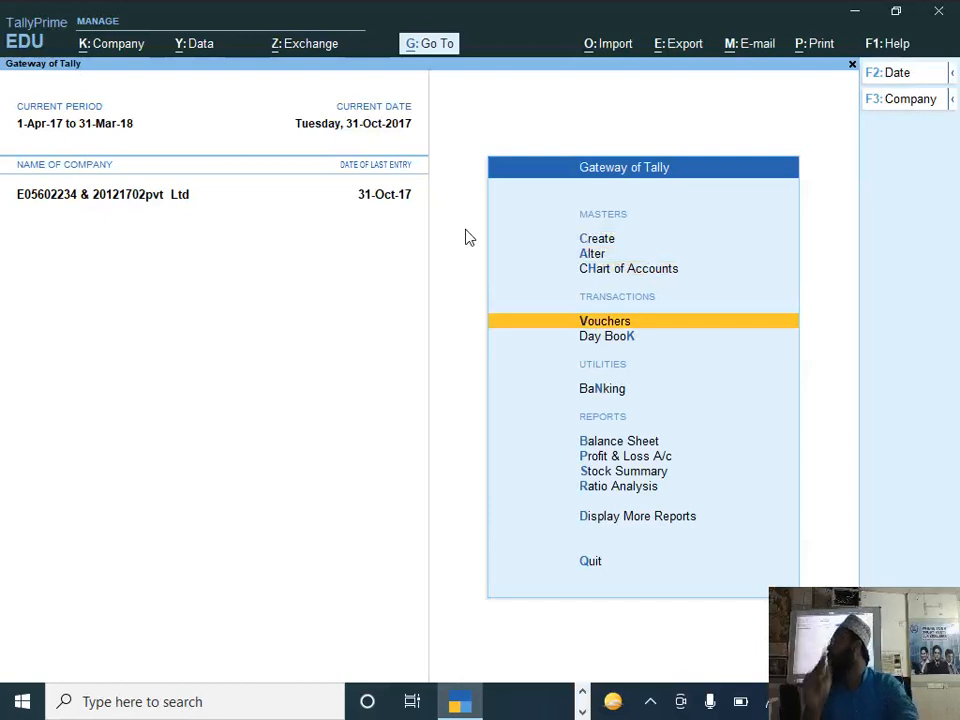
{"action": "key", "text": "Return"}
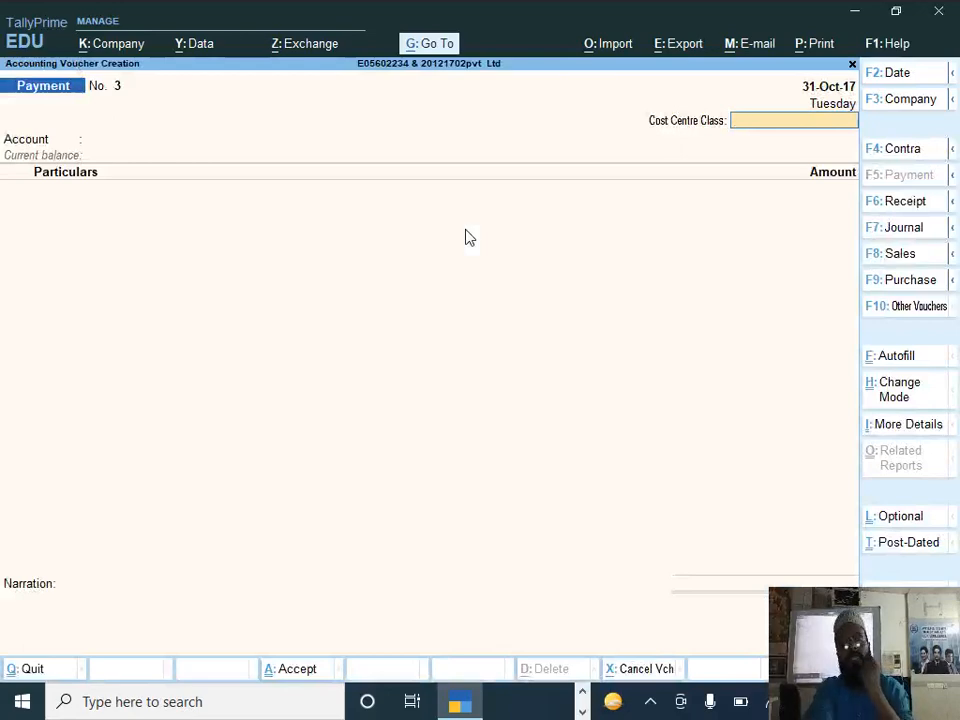
Step: Date the payment voucher 31-10-2017 as in question 5 and pay from the Axis Bank account
{"action": "key", "text": "F2"}
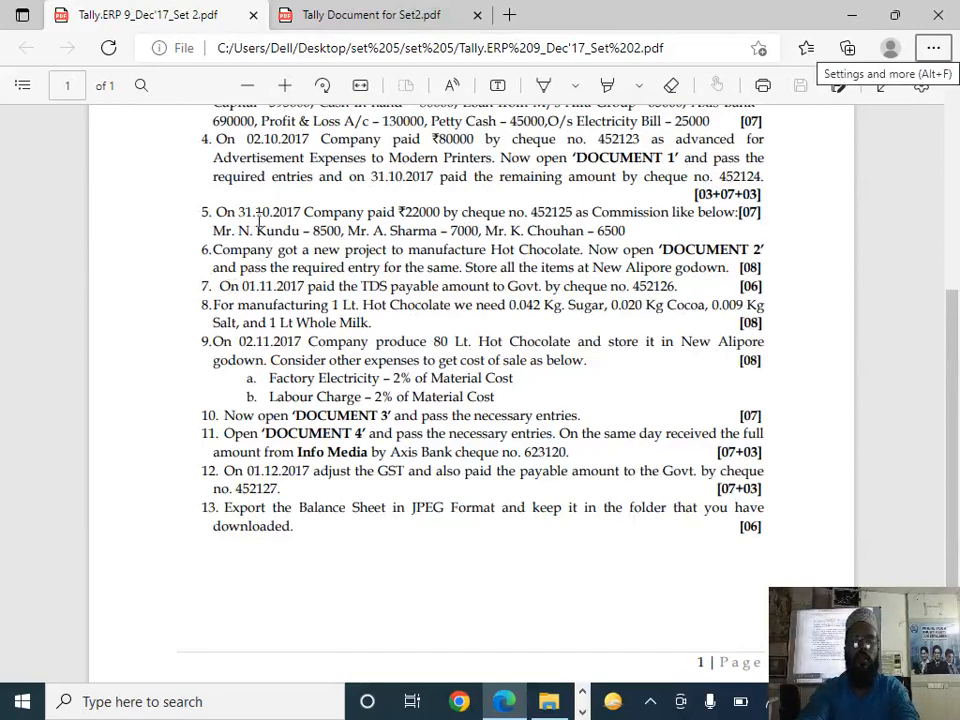
{"action": "key", "text": "alt+Tab"}
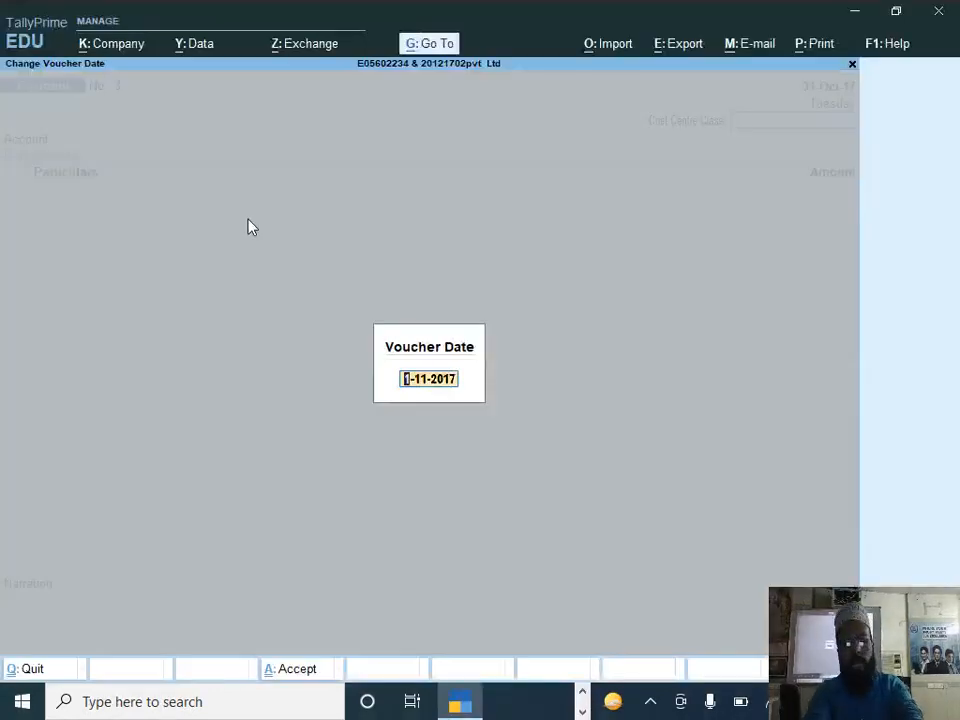
{"action": "type", "text": "3"}
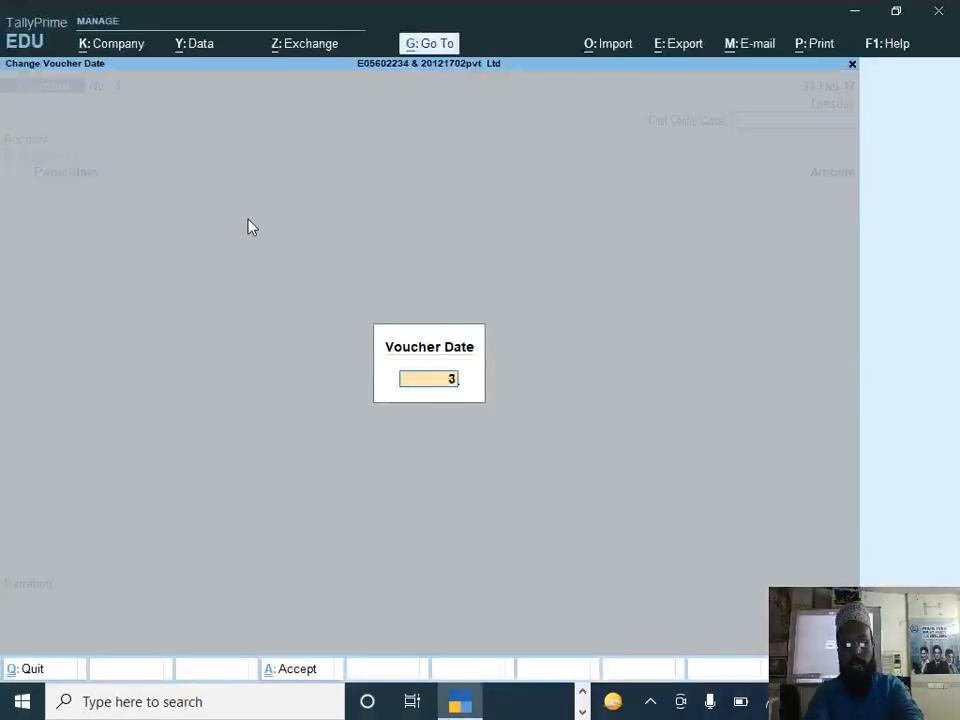
{"action": "type", "text": "1-10"}
{"action": "key", "text": "Return"}
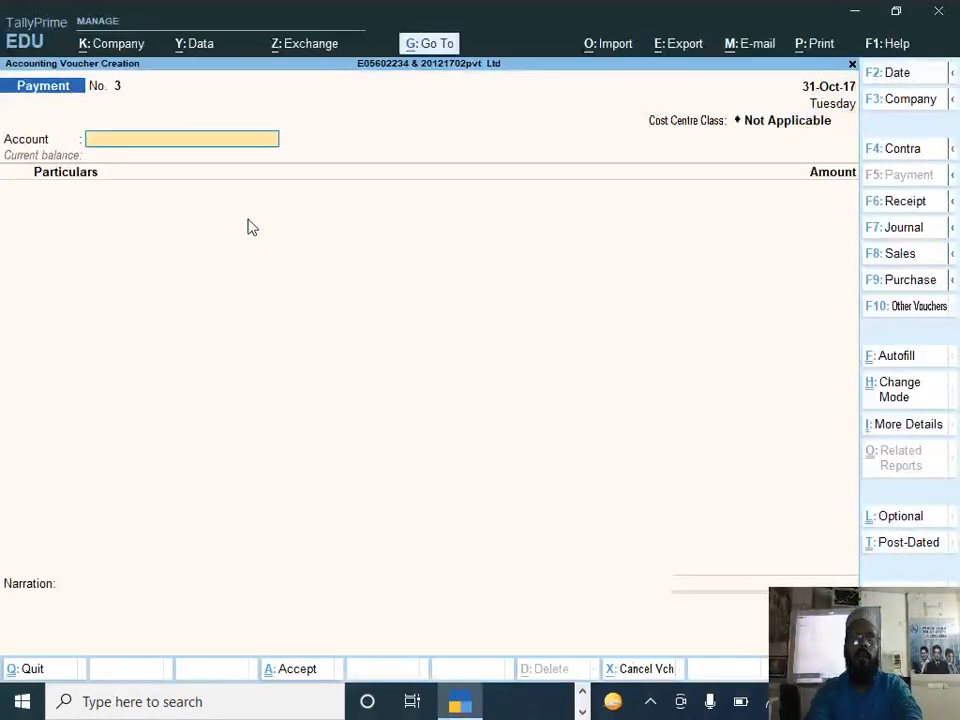
{"action": "type", "text": "Ax"}
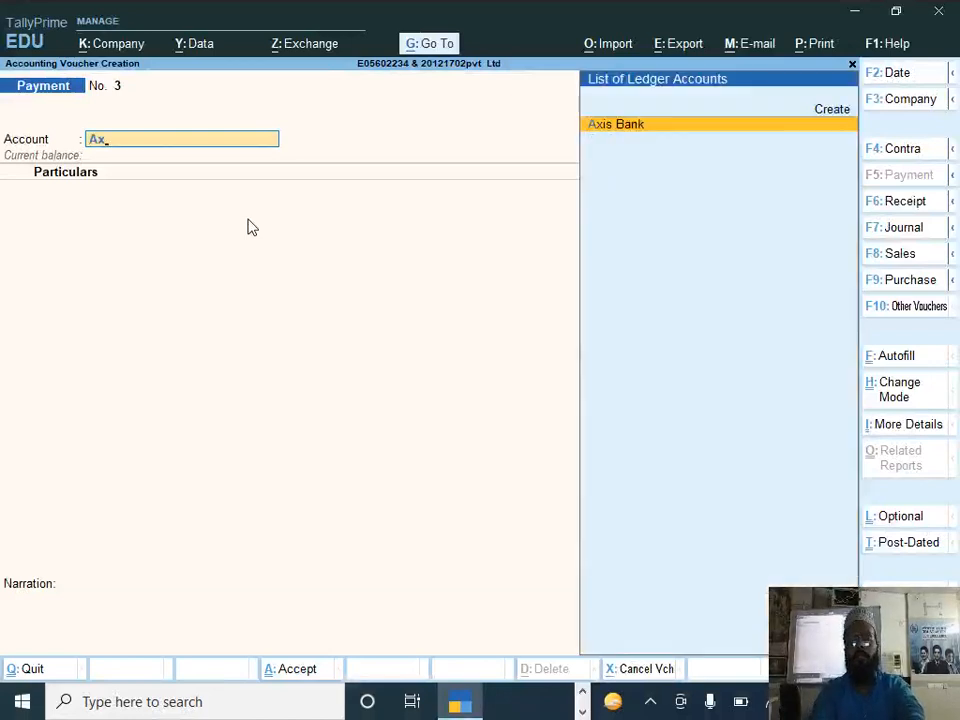
{"action": "key", "text": "Return"}
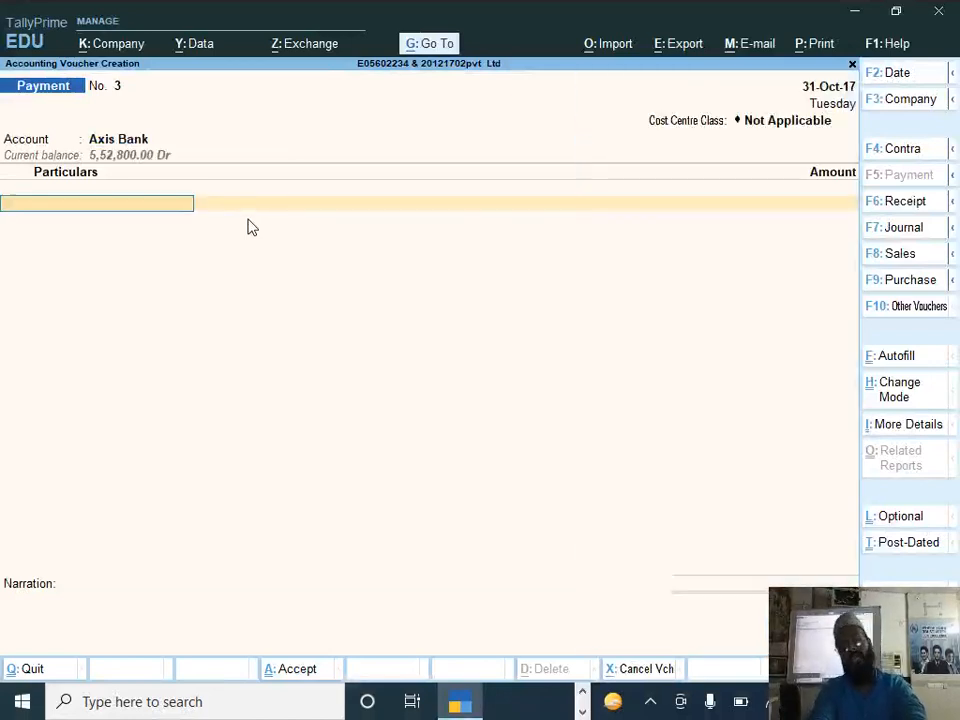
Step: Create a new ledger from the voucher's particulars line and name it Comission
{"action": "key", "text": "alt+c"}
{"action": "type", "text": "Oc"}
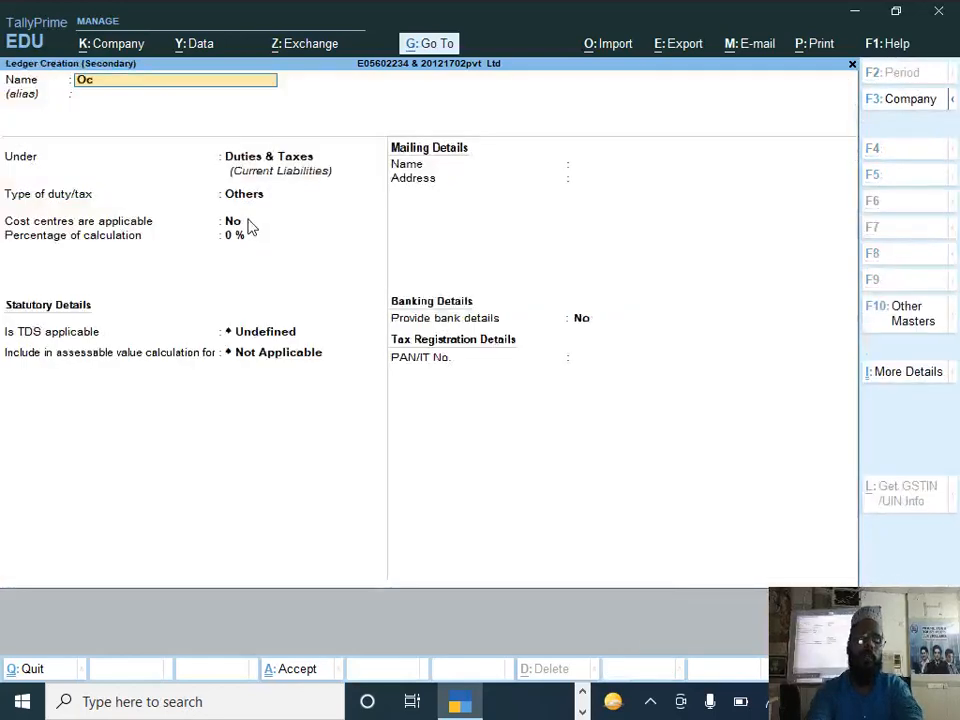
{"action": "type", "text": "mission"}
{"action": "key", "text": "BackSpace"}
{"action": "key", "text": "BackSpace"}
{"action": "key", "text": "BackSpace"}
{"action": "key", "text": "BackSpace"}
{"action": "key", "text": "BackSpace"}
{"action": "key", "text": "BackSpace"}
{"action": "key", "text": "BackSpace"}
{"action": "key", "text": "BackSpace"}
{"action": "key", "text": "BackSpace"}
{"action": "type", "text": "Comission"}
{"action": "key", "text": "Return"}
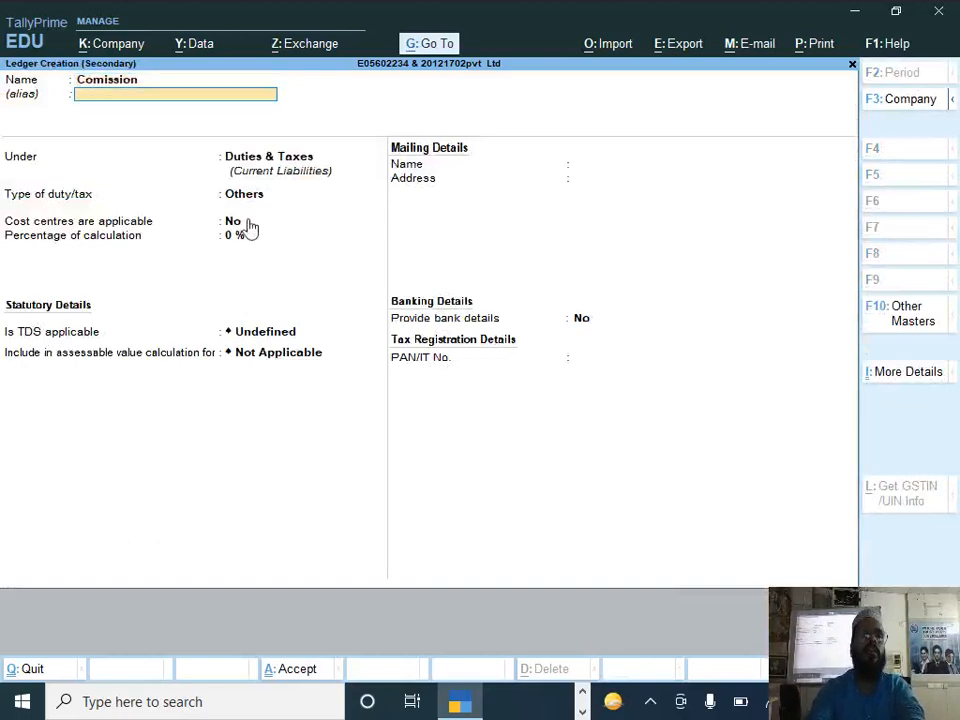
Step: Place the Comission ledger under Indirect Expenses, keeping the ledger type Not Applicable and cost centres applicable
{"action": "key", "text": "Return"}
{"action": "type", "text": "i"}
{"action": "key", "text": "Down"}
{"action": "key", "text": "Down"}
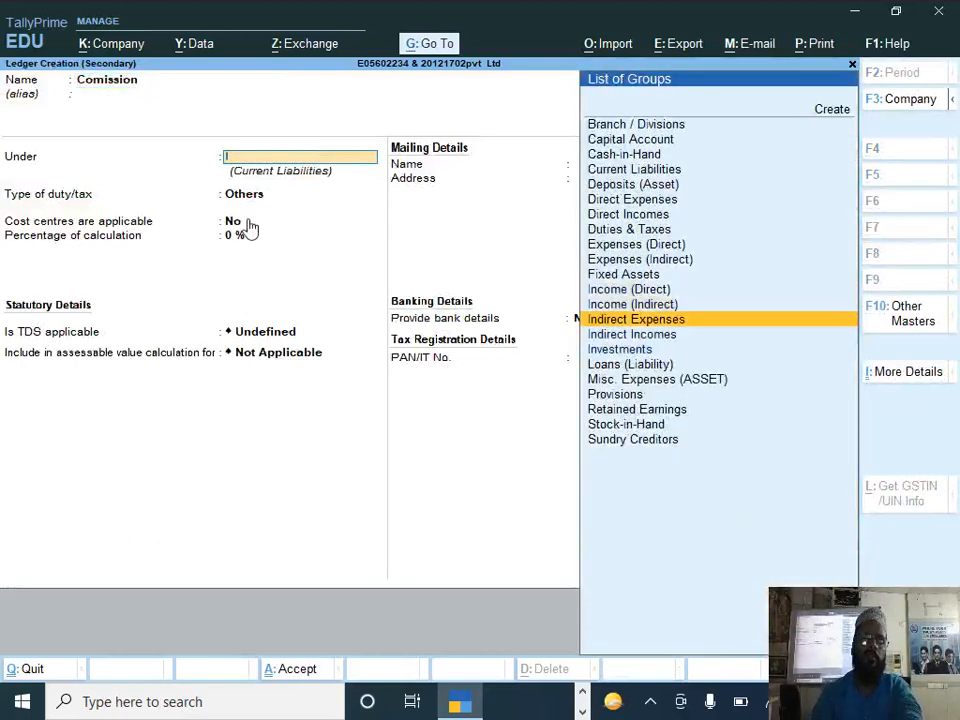
{"action": "key", "text": "Return"}
{"action": "key", "text": "Return"}
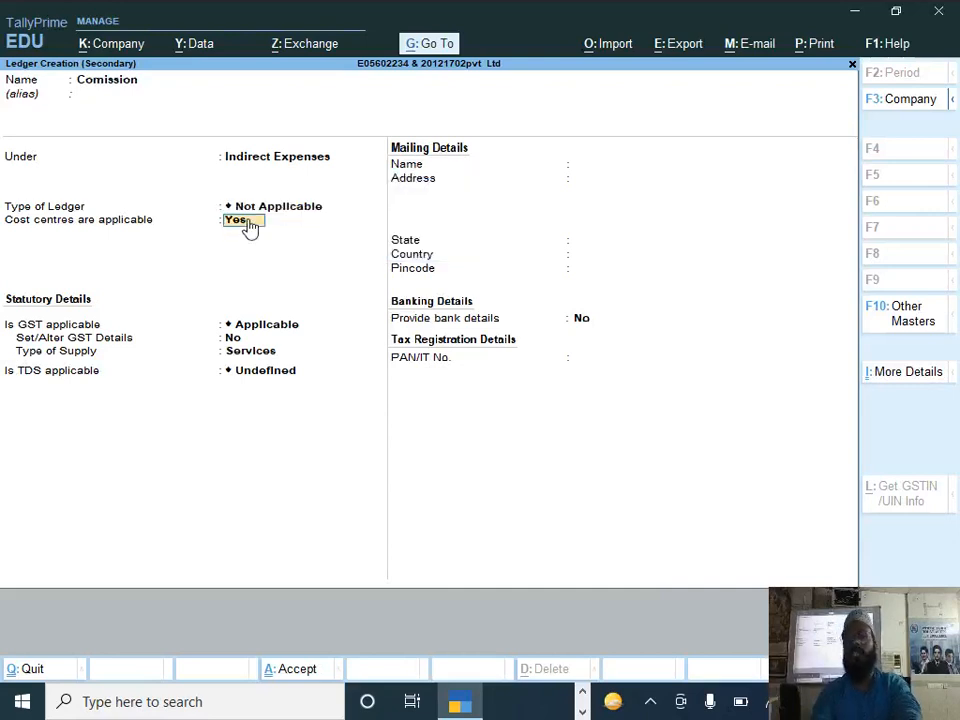
Step: Set GST to Not Applicable for the Comission ledger, keep TDS Not Applicable and save the ledger
{"action": "key", "text": "Return"}
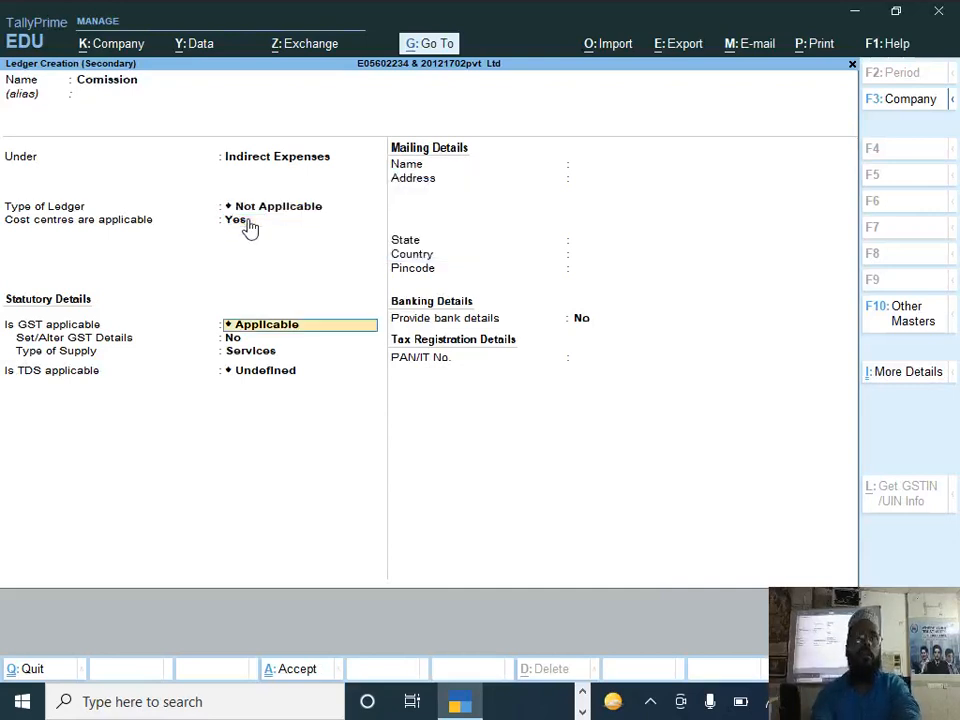
{"action": "key", "text": "Down"}
{"action": "key", "text": "Down"}
{"action": "key", "text": "Return"}
{"action": "key", "text": "Return"}
{"action": "key", "text": "Return"}
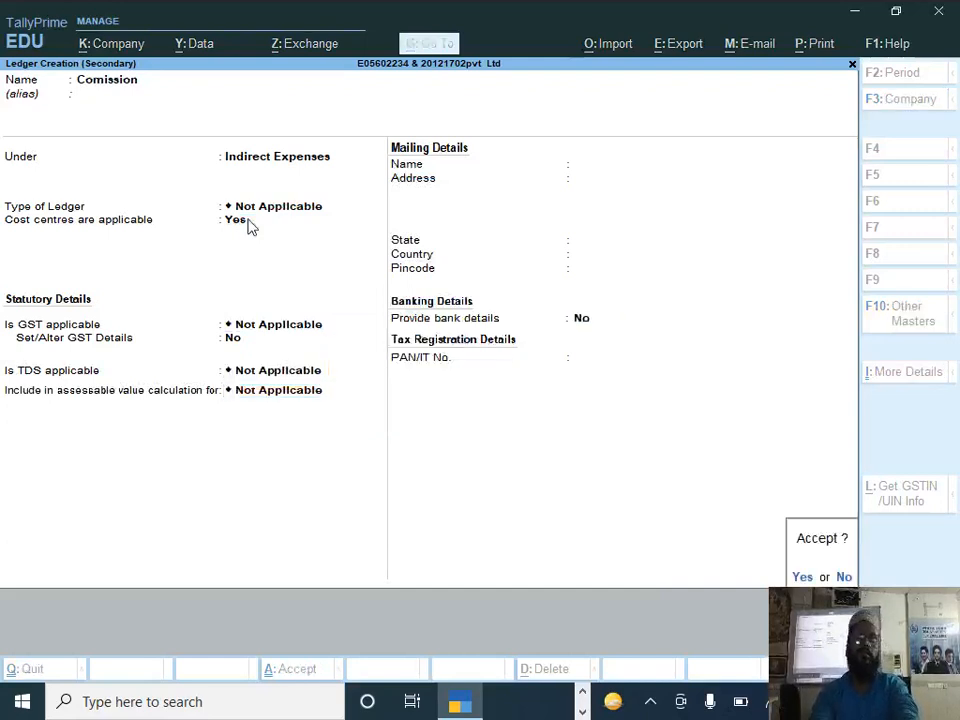
{"action": "key", "text": "Return"}
{"action": "type", "text": "22,000"}
{"action": "key", "text": "Return"}
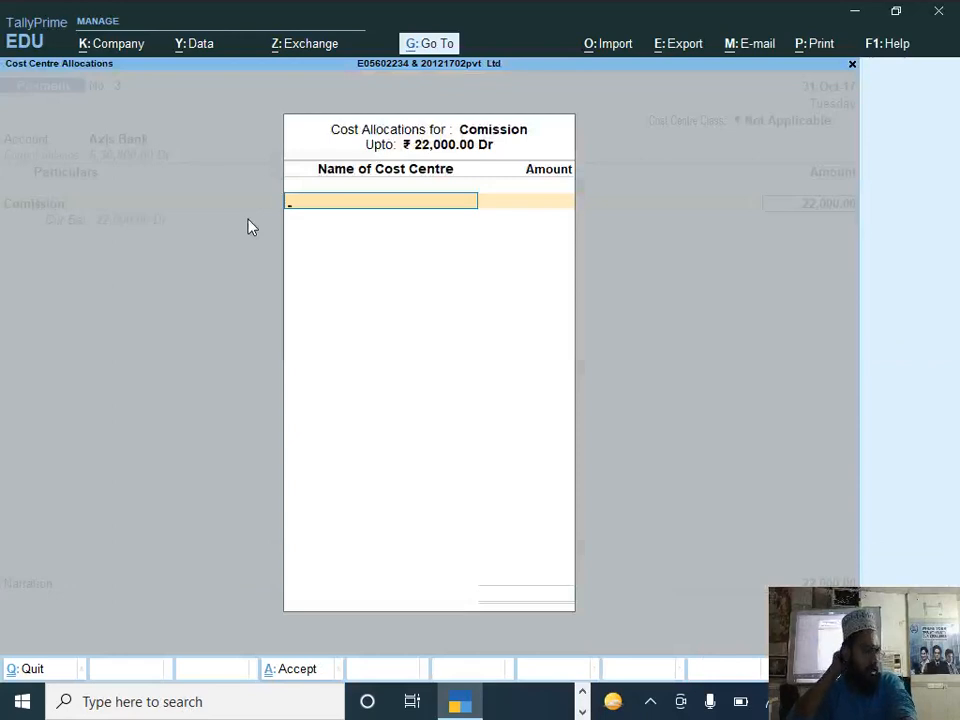
{"action": "key", "text": "alt+c"}
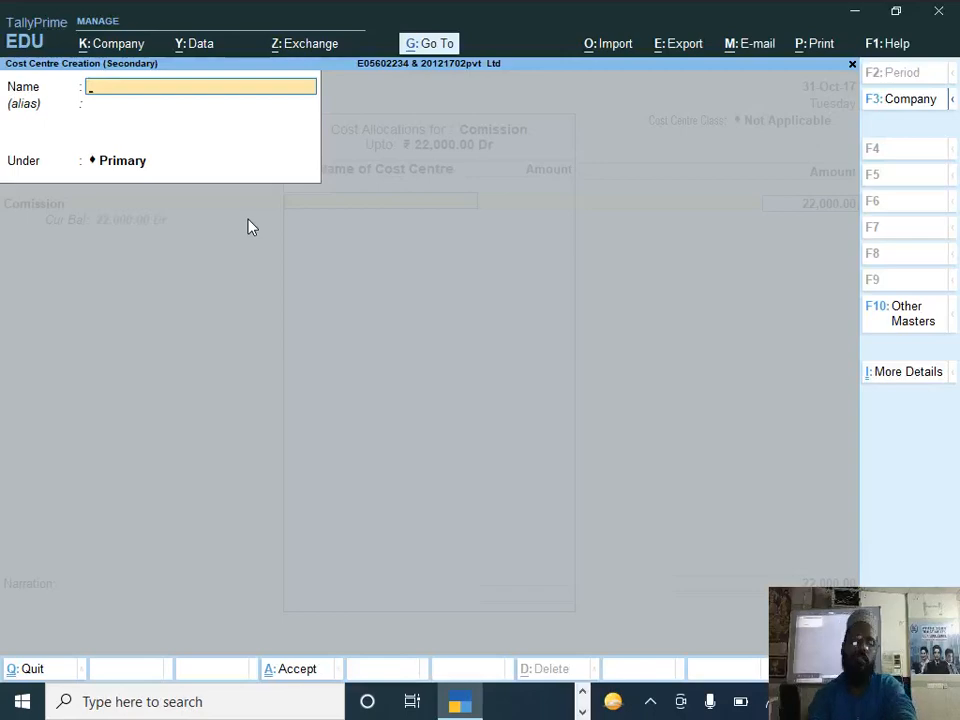
Step: Discard the open cost centre form and the unfinished payment voucher, returning to the Gateway of Tally
{"action": "key", "text": "Escape"}
{"action": "key", "text": "Return"}
{"action": "key", "text": "Escape"}
{"action": "key", "text": "Return"}
{"action": "key", "text": "Escape"}
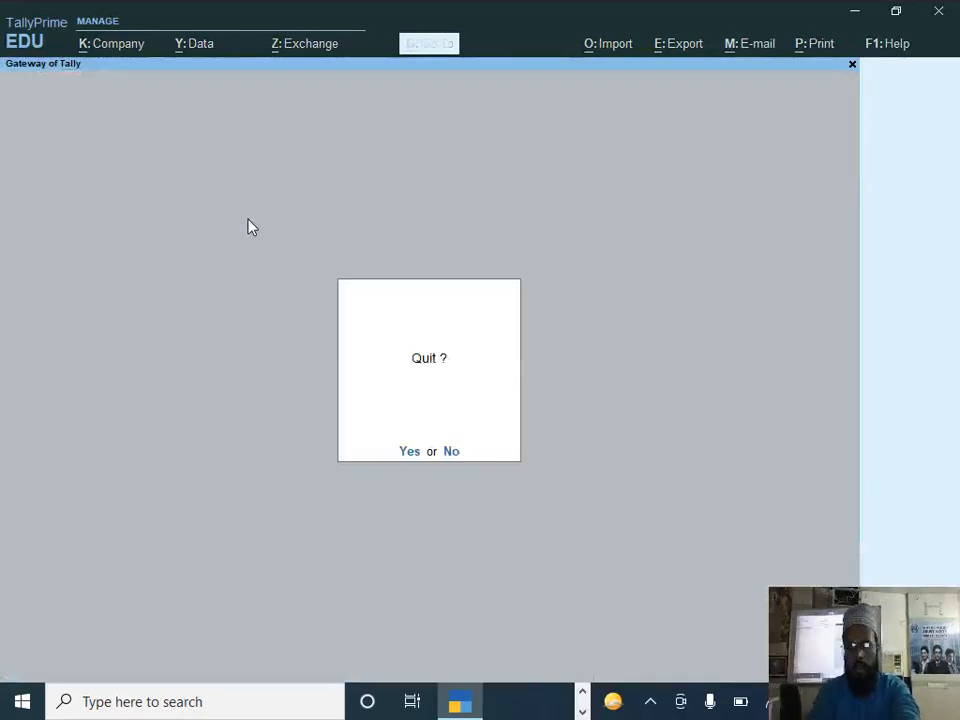
{"action": "key", "text": "Escape"}
Step: Expand the list of masters for creation and start a new Cost Category instead of altering the primary one
{"action": "key", "text": "Return"}
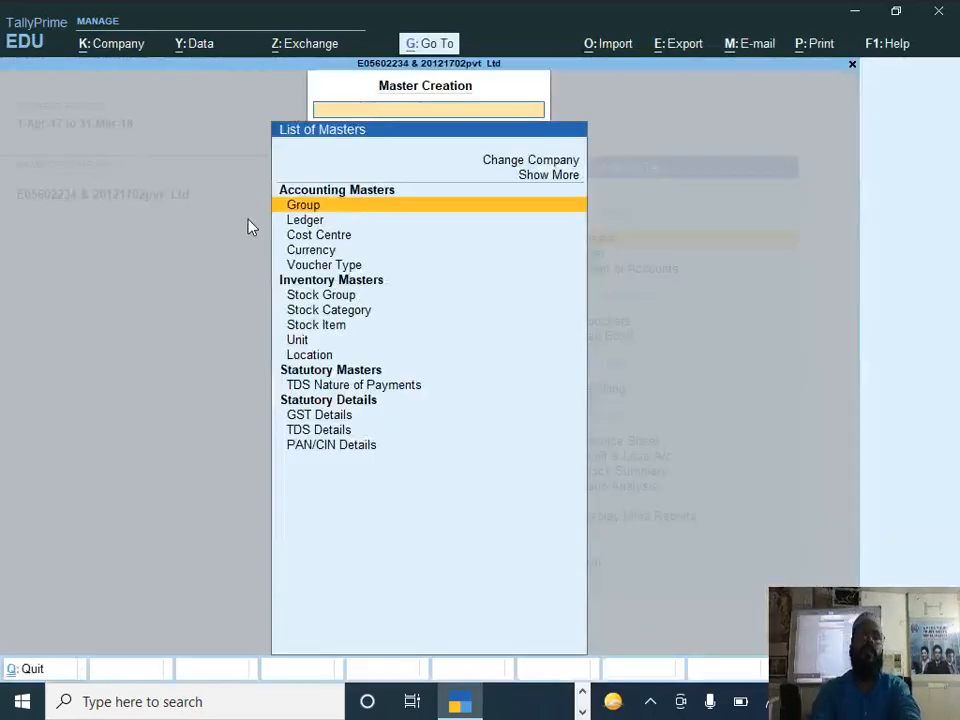
{"action": "key", "text": "Up"}
{"action": "key", "text": "Return"}
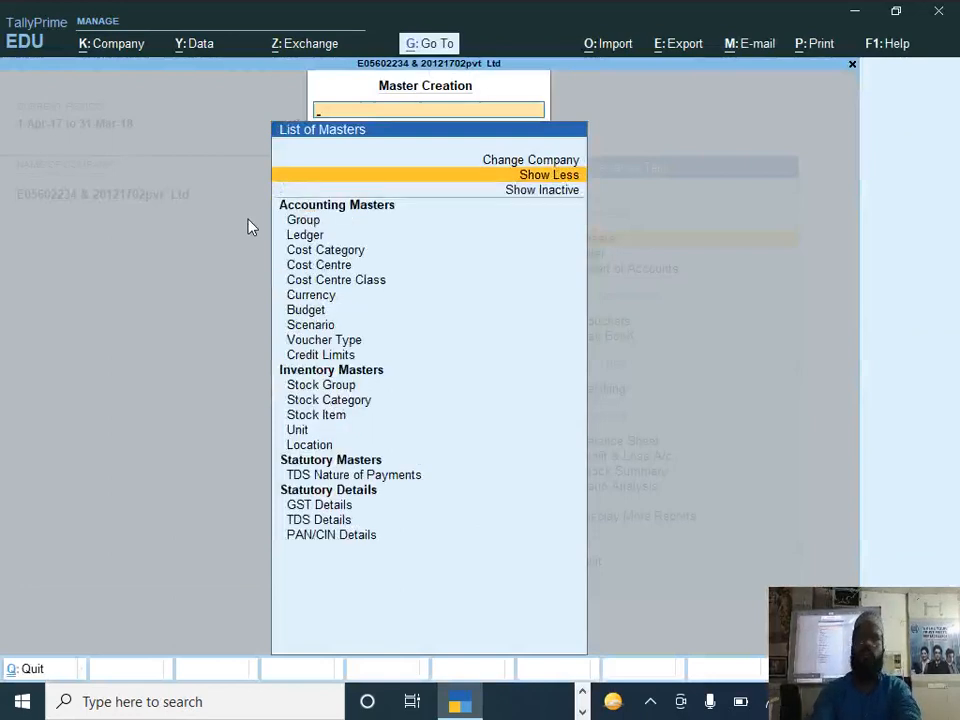
{"action": "key", "text": "Down"}
{"action": "key", "text": "Down"}
{"action": "key", "text": "Down"}
{"action": "key", "text": "Down"}
{"action": "key", "text": "Down"}
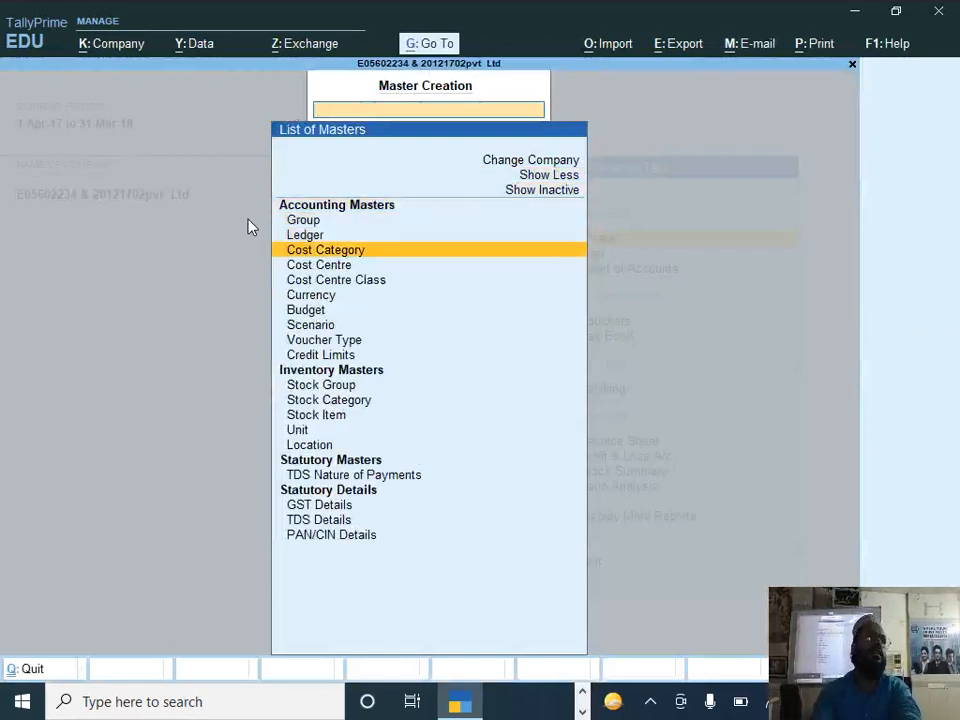
{"action": "key", "text": "Return"}
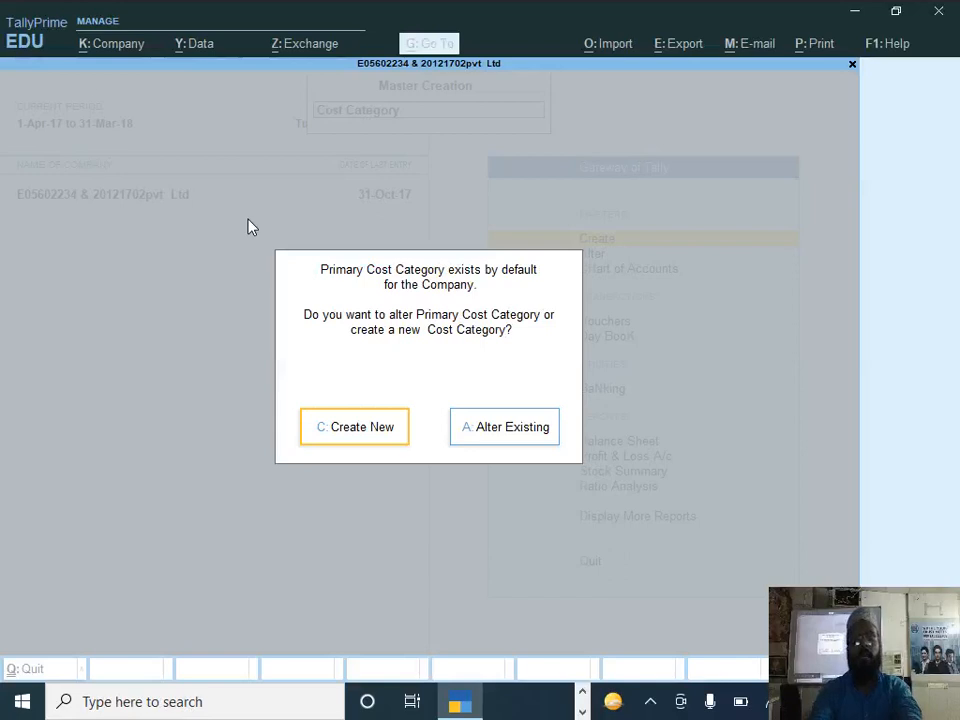
{"action": "key", "text": "Return"}
Step: Name the cost category Comission, keep its default allocation settings, save it and return to the Gateway of Tally
{"action": "type", "text": "Comission"}
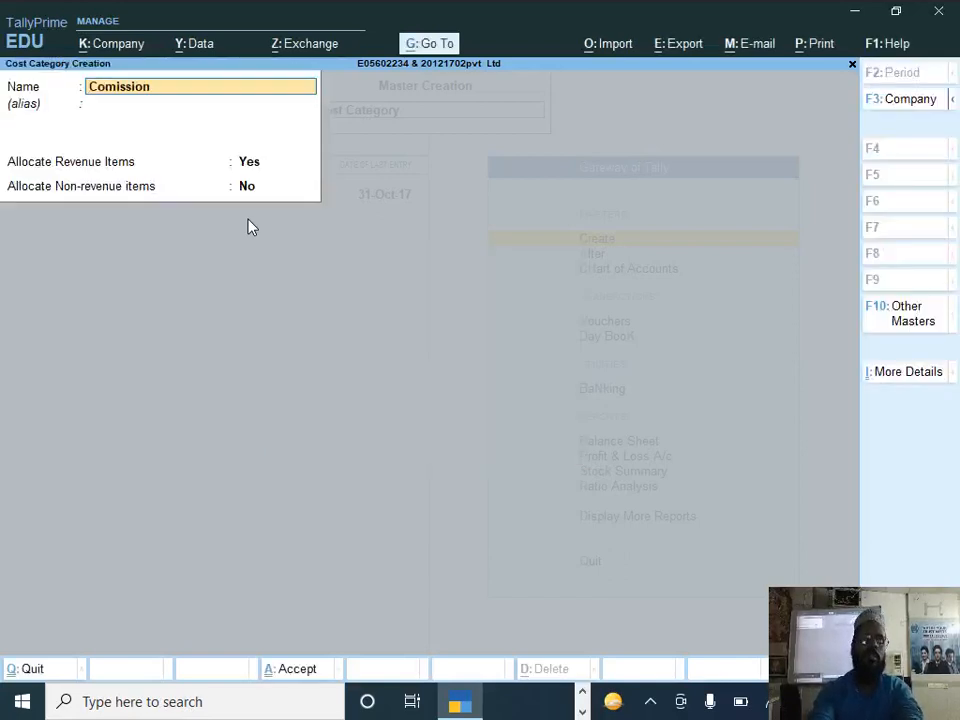
{"action": "key", "text": "Return"}
{"action": "key", "text": "Return"}
{"action": "key", "text": "Return"}
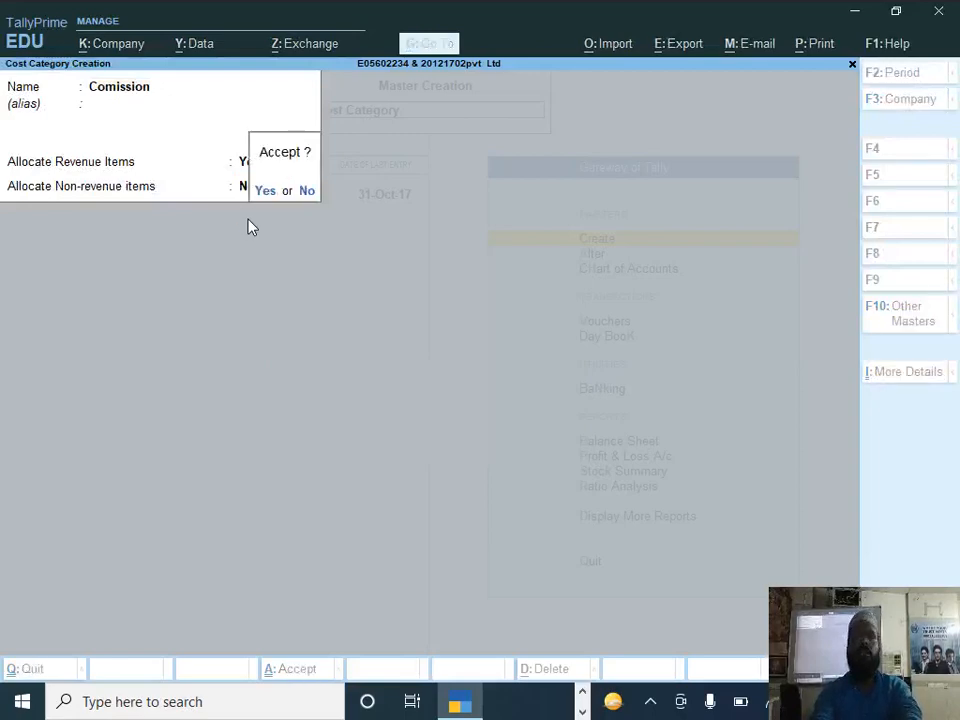
{"action": "key", "text": "Return"}
{"action": "key", "text": "Escape"}
Step: Open a new payment voucher with no cost centre class and select Axis Bank as the account
{"action": "key", "text": "Return"}
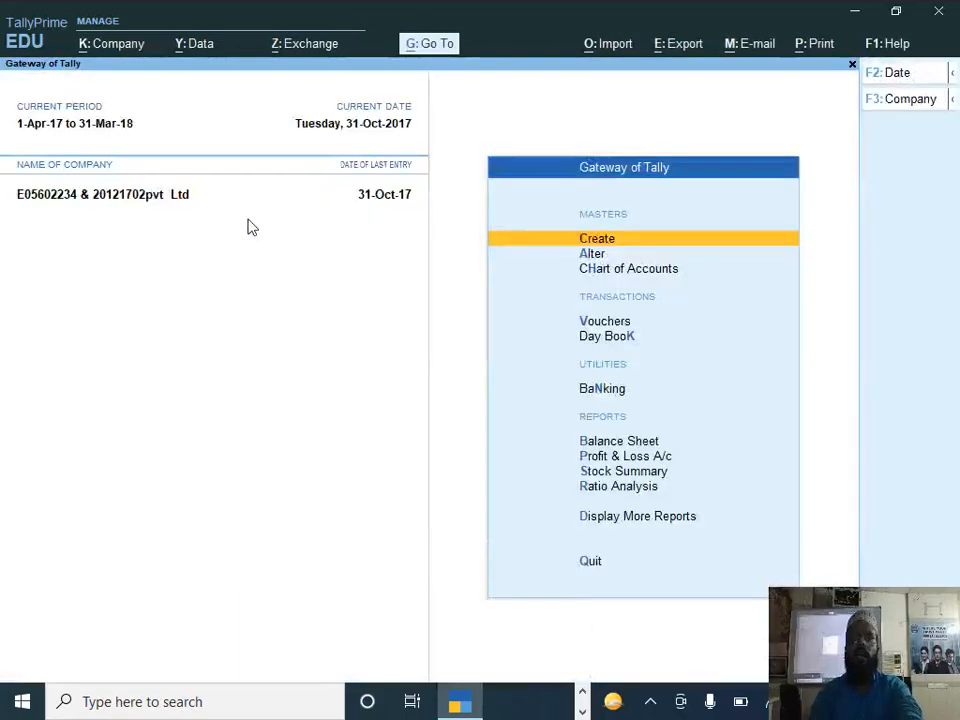
{"action": "key", "text": "Down"}
{"action": "key", "text": "Down"}
{"action": "key", "text": "Down"}
{"action": "key", "text": "Return"}
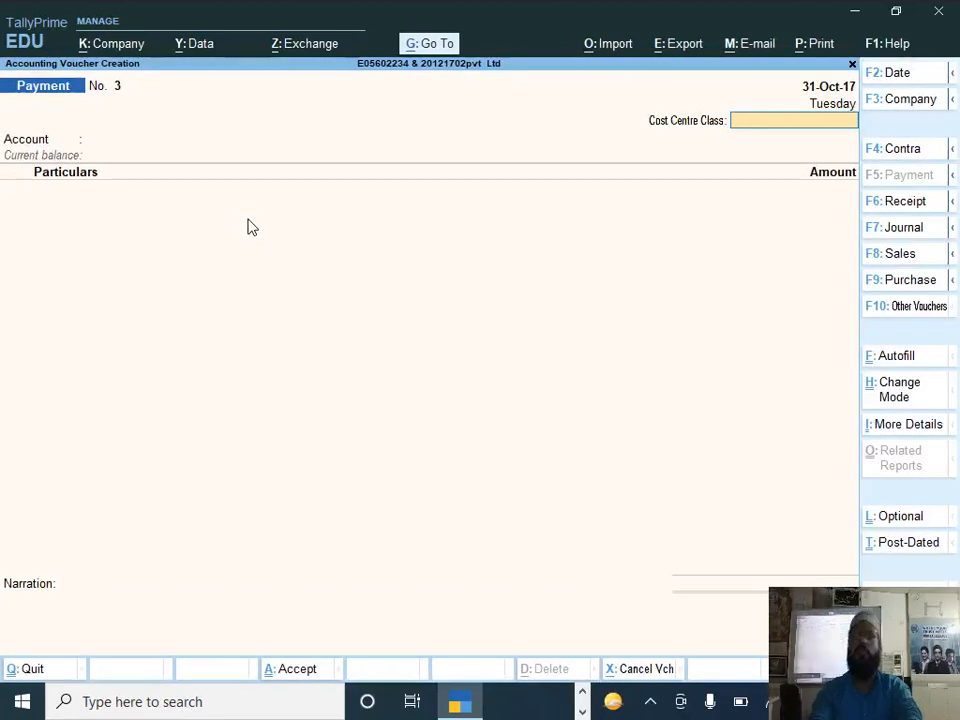
{"action": "key", "text": "Return"}
{"action": "type", "text": "Axis Bank"}
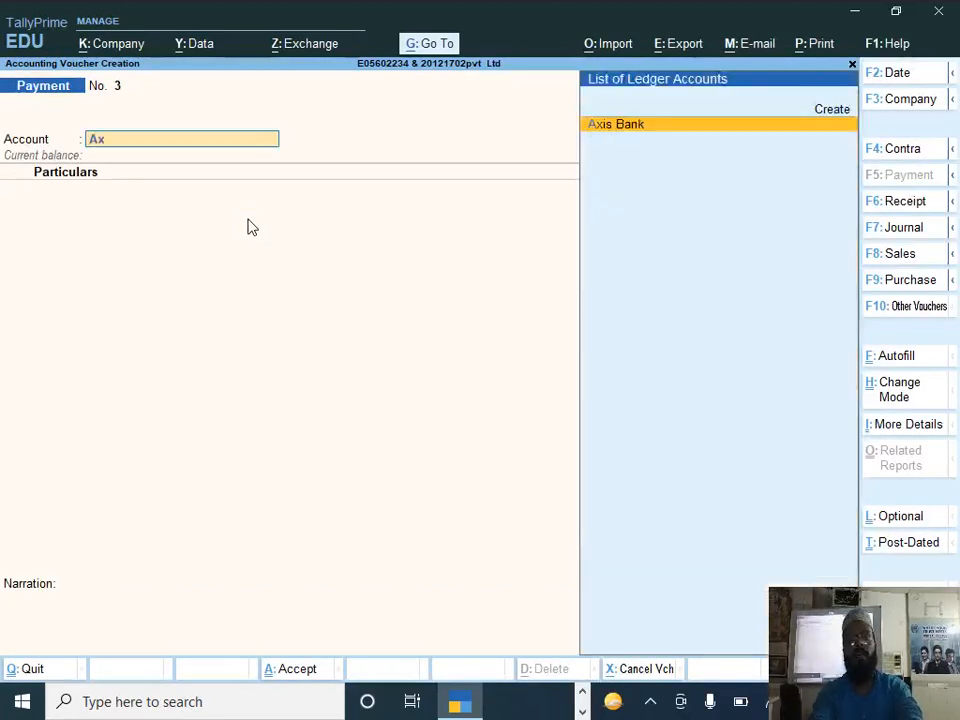
{"action": "key", "text": "Return"}
Step: Debit the Comission ledger with 22000 in the payment voucher
{"action": "type", "text": "C"}
{"action": "key", "text": "Down"}
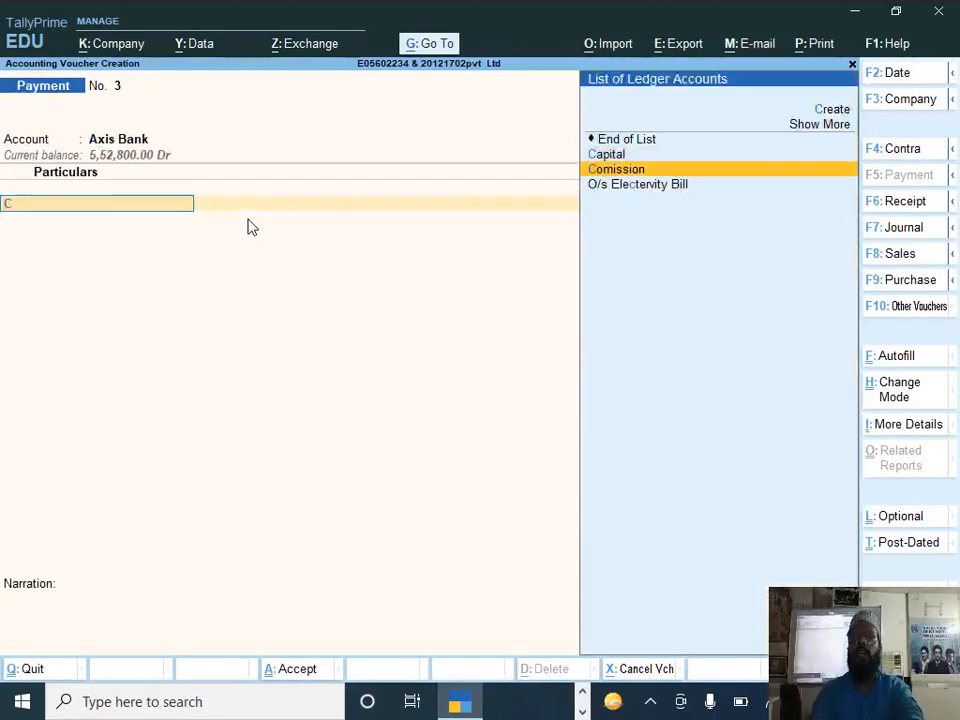
{"action": "key", "text": "Return"}
{"action": "type", "text": "22000"}
{"action": "key", "text": "Return"}
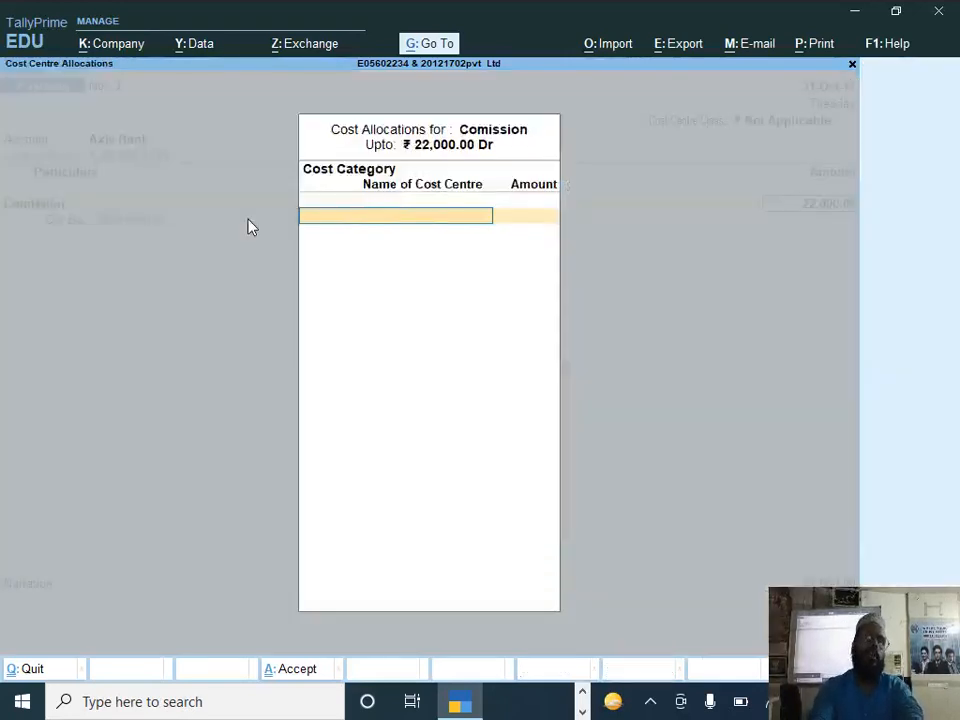
Step: Choose Comission as the cost category for the commission's cost allocation
{"action": "type", "text": "C"}
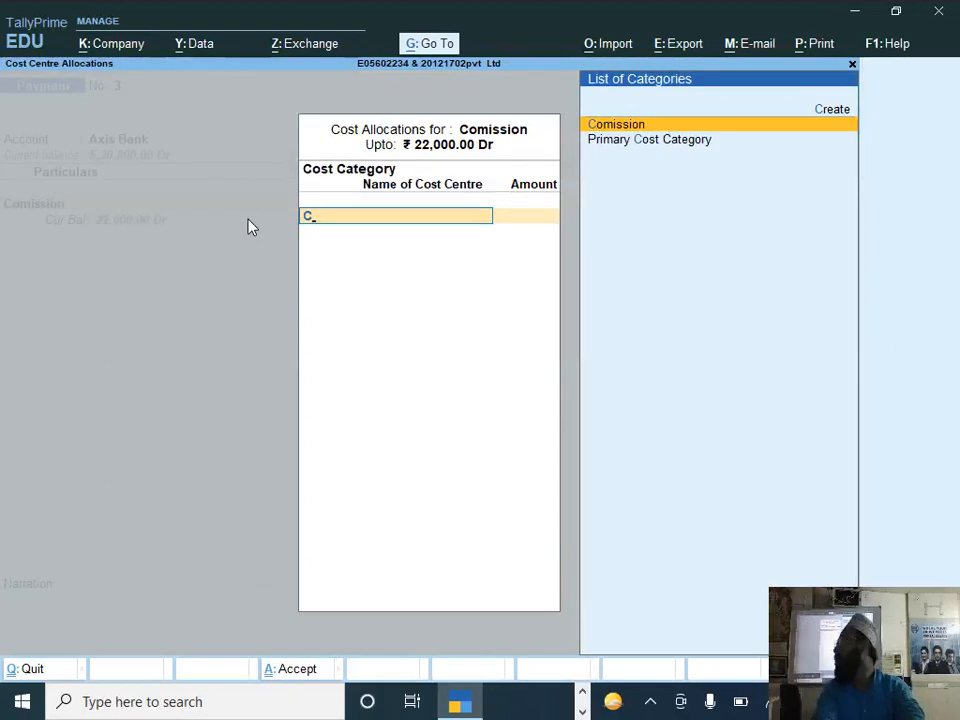
{"action": "key", "text": "Down"}
{"action": "key", "text": "Up"}
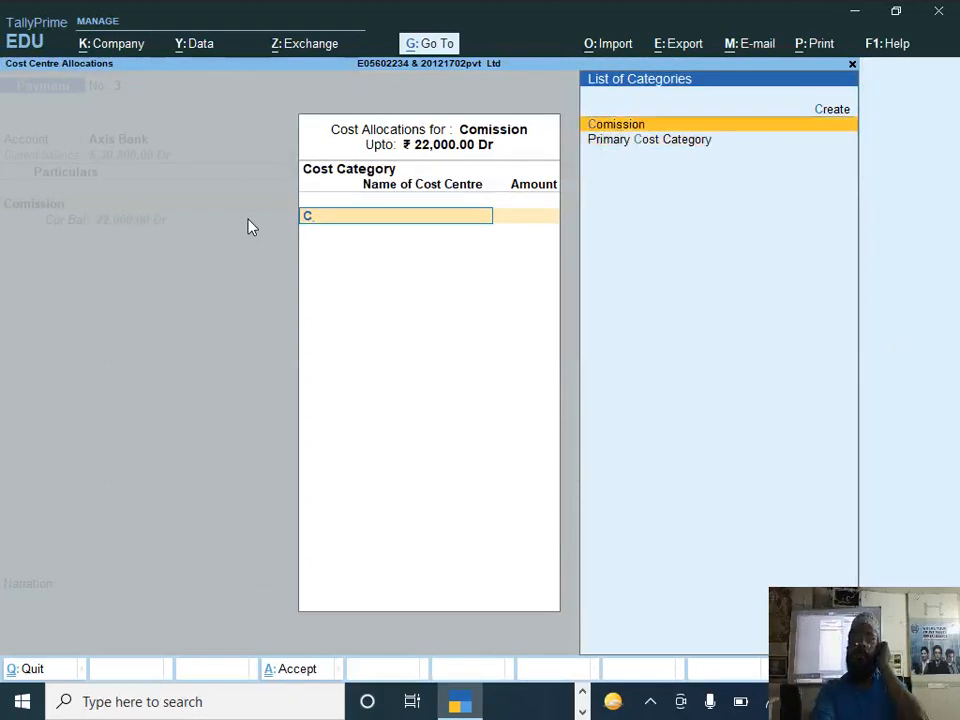
{"action": "key", "text": "Return"}
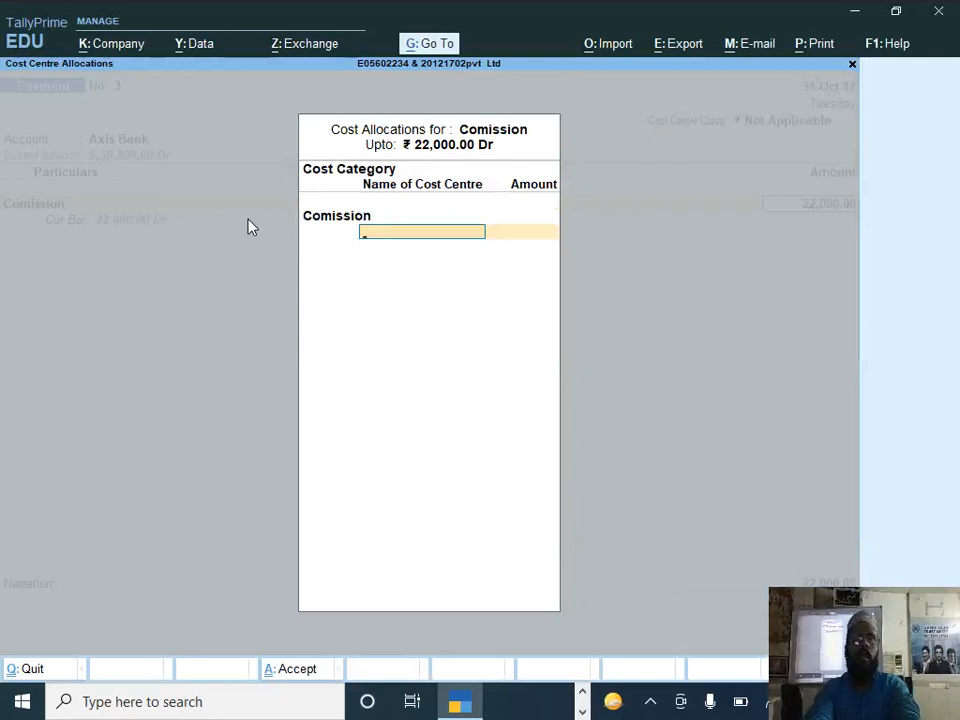
Step: Create a cost centre in the Comission category named after question 5's first commission recipient, keep it under Primary and save it
{"action": "key", "text": "alt+c"}
{"action": "type", "text": "C"}
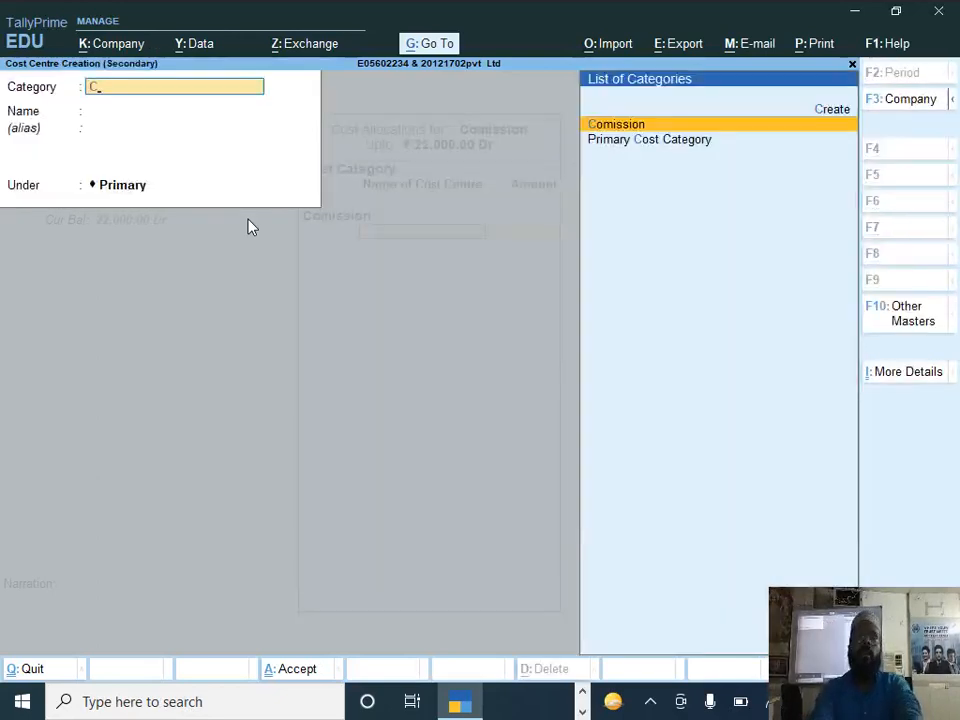
{"action": "key", "text": "Return"}
{"action": "type", "text": "Mr N"}
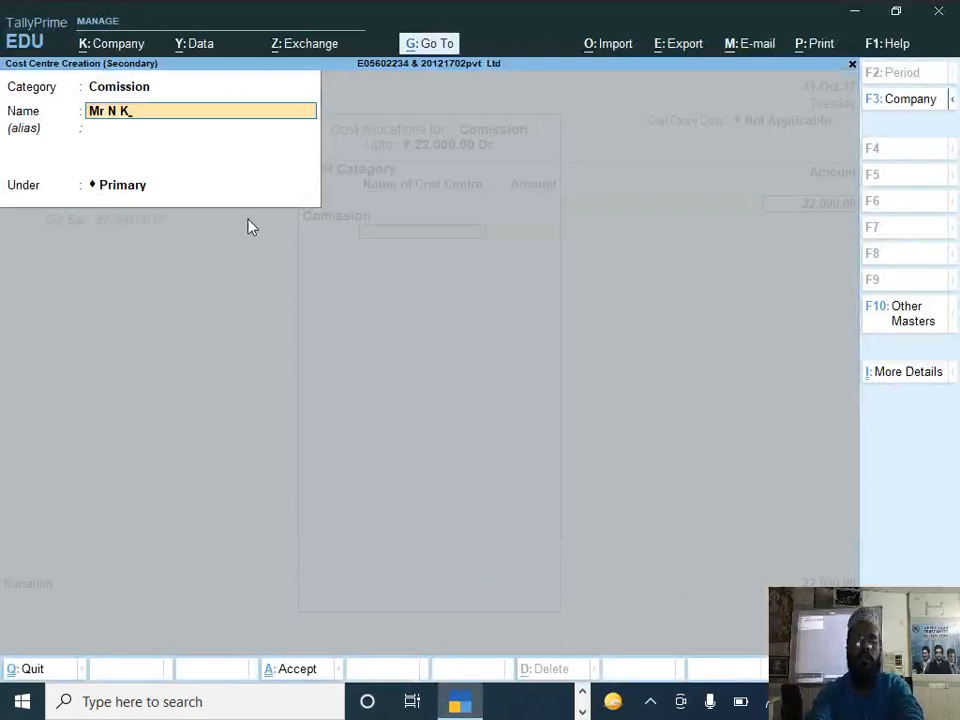
{"action": "type", "text": "Kundu"}
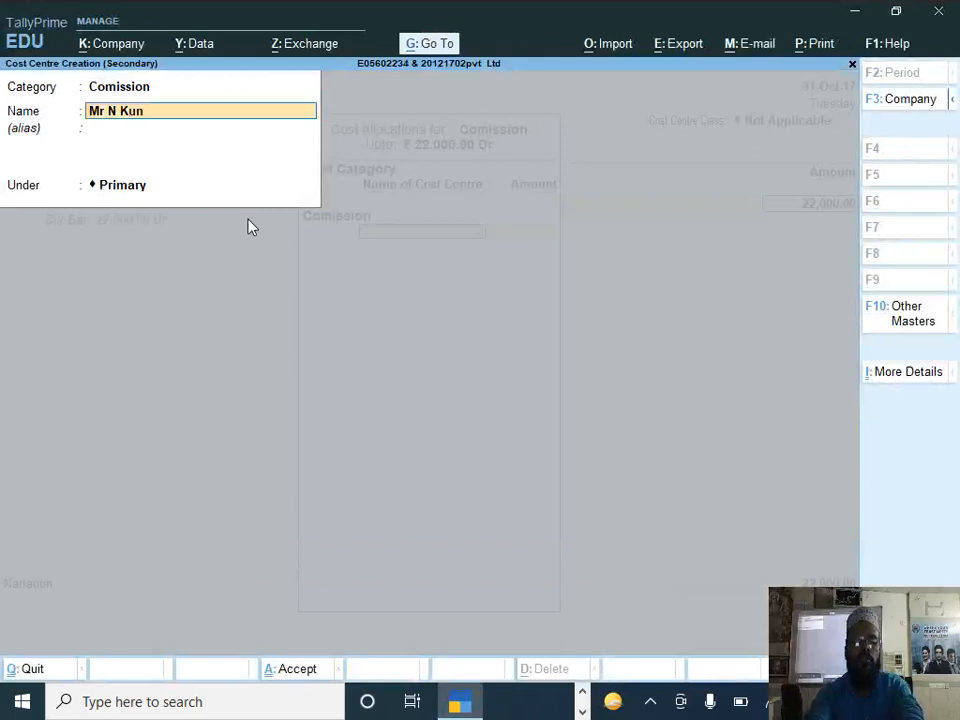
{"action": "key", "text": "Return"}
{"action": "key", "text": "Return"}
{"action": "key", "text": "Return"}
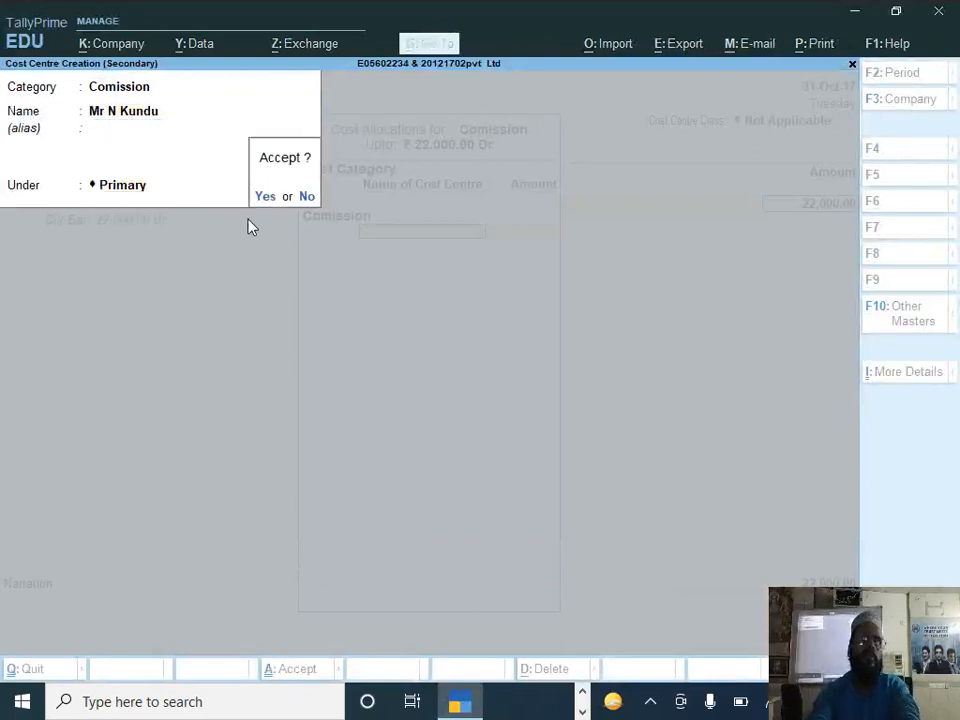
{"action": "key", "text": "Return"}
Step: Allocate 8500 to the first recipient's cost centre and check the next recipient in the question paper PDF
{"action": "type", "text": "85"}
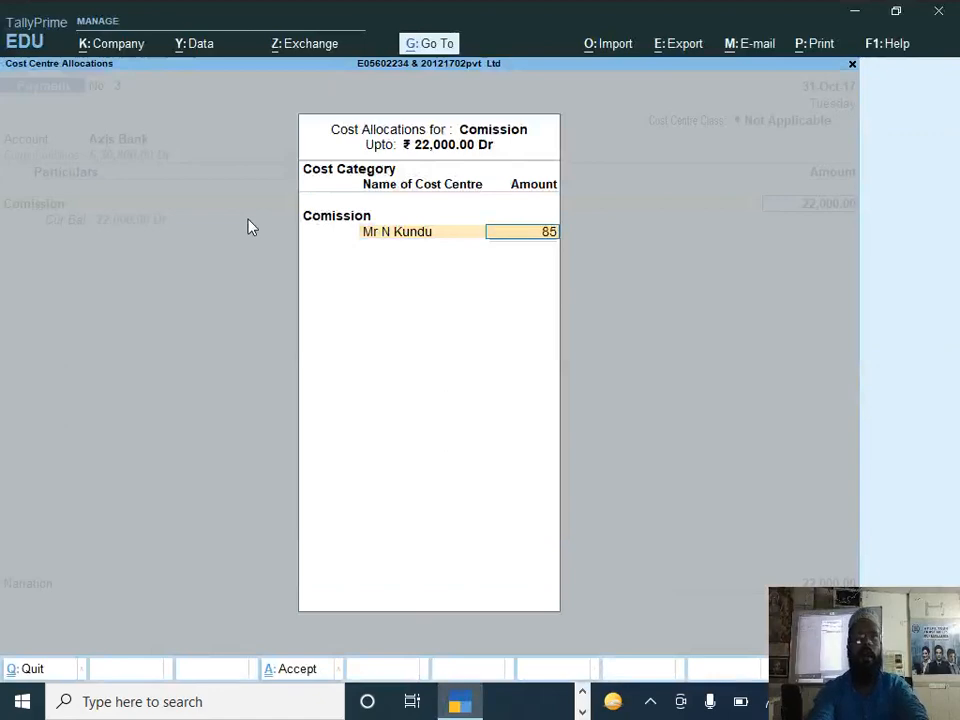
{"action": "type", "text": "00"}
{"action": "key", "text": "Return"}
{"action": "key", "text": "alt+Tab"}
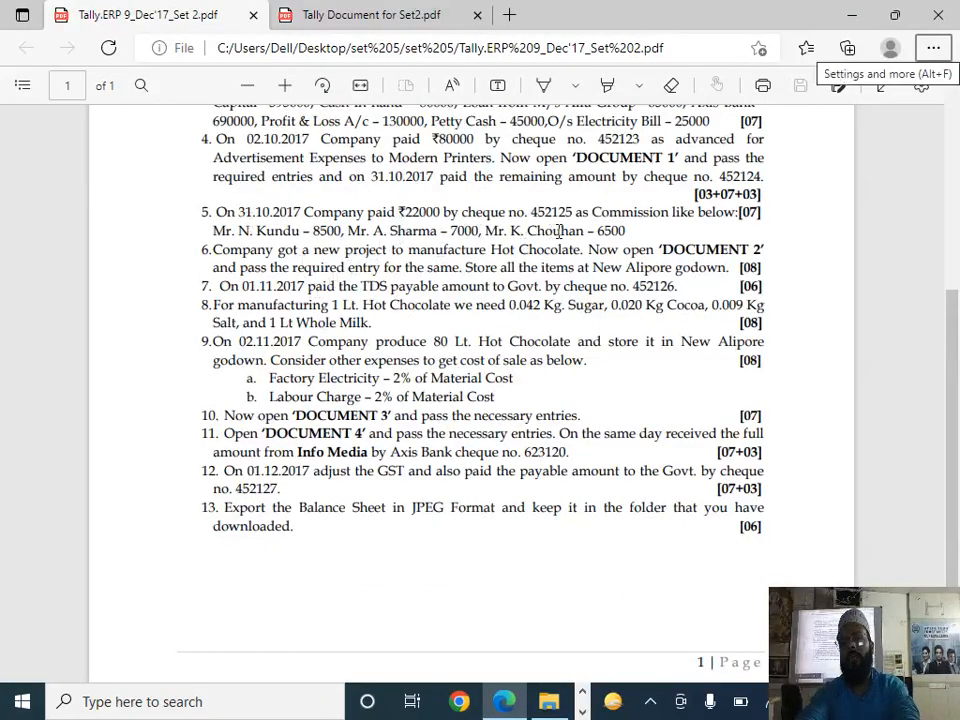
{"action": "key", "text": "alt+Tab"}
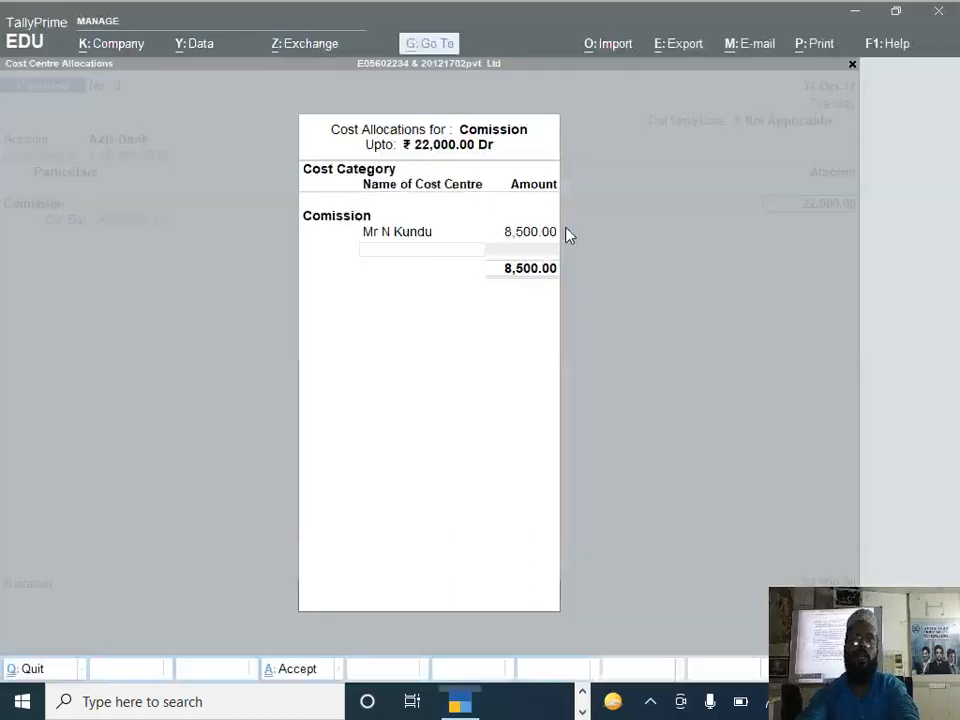
Step: Create a Comission cost centre under Primary named after question 5's second commission recipient and allocate 7000 to it
{"action": "key", "text": "alt+c"}
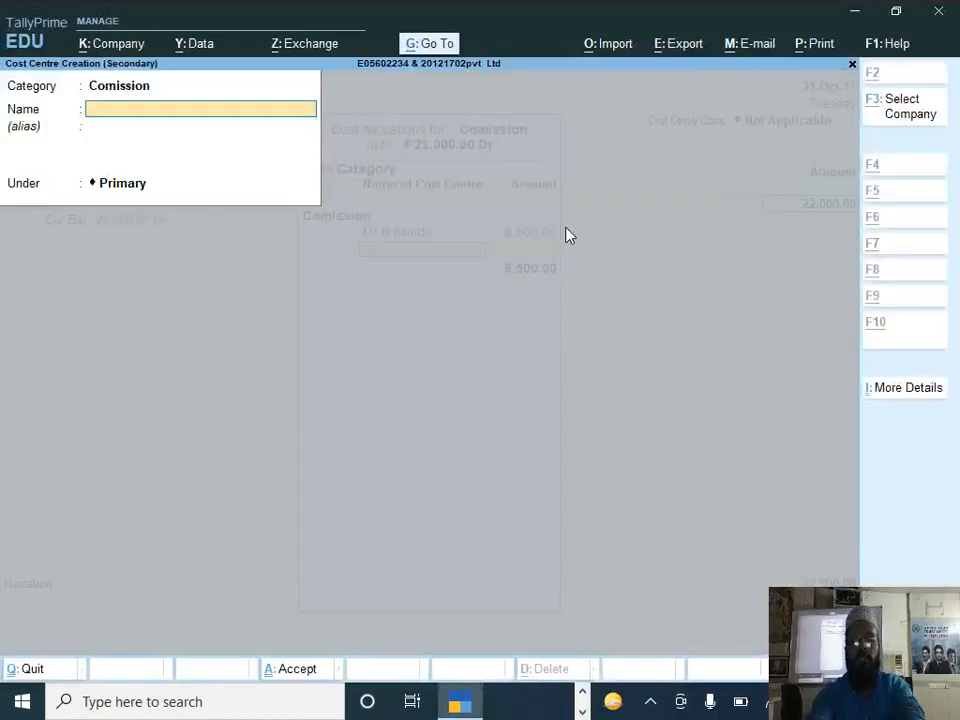
{"action": "type", "text": "Mr A Sharm"}
{"action": "key", "text": "Return"}
{"action": "key", "text": "Return"}
{"action": "key", "text": "Return"}
{"action": "key", "text": "Return"}
{"action": "type", "text": "6"}
{"action": "type", "text": "000"}
{"action": "key", "text": "Return"}
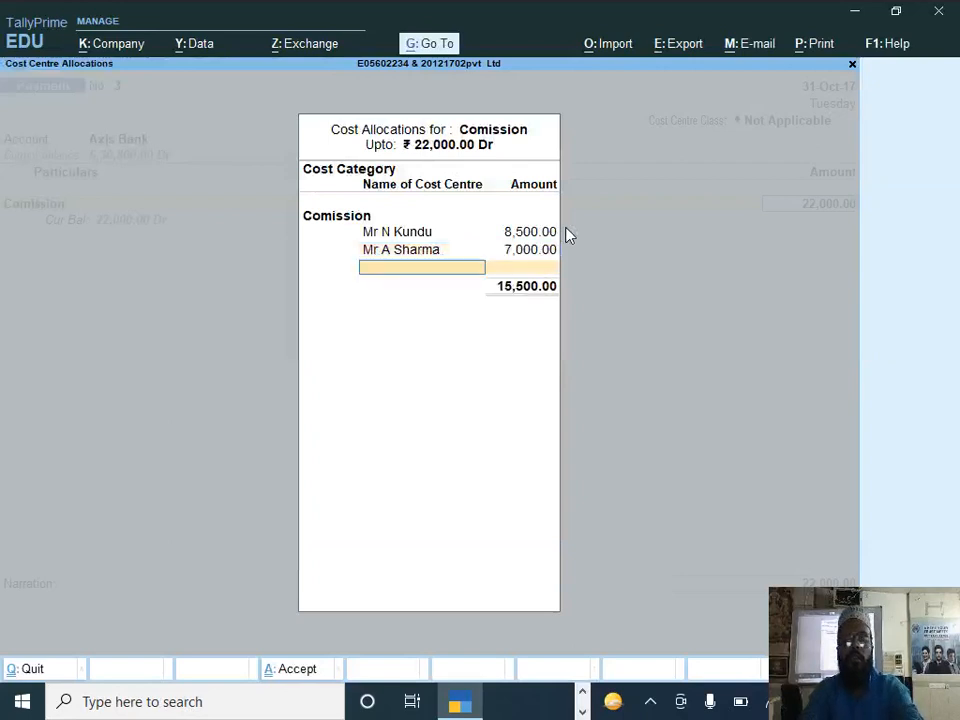
Step: Create a Comission cost centre under Primary named after question 5's third commission recipient and allocate the remaining 6500 to it
{"action": "key", "text": "alt+c"}
{"action": "type", "text": "Mr"}
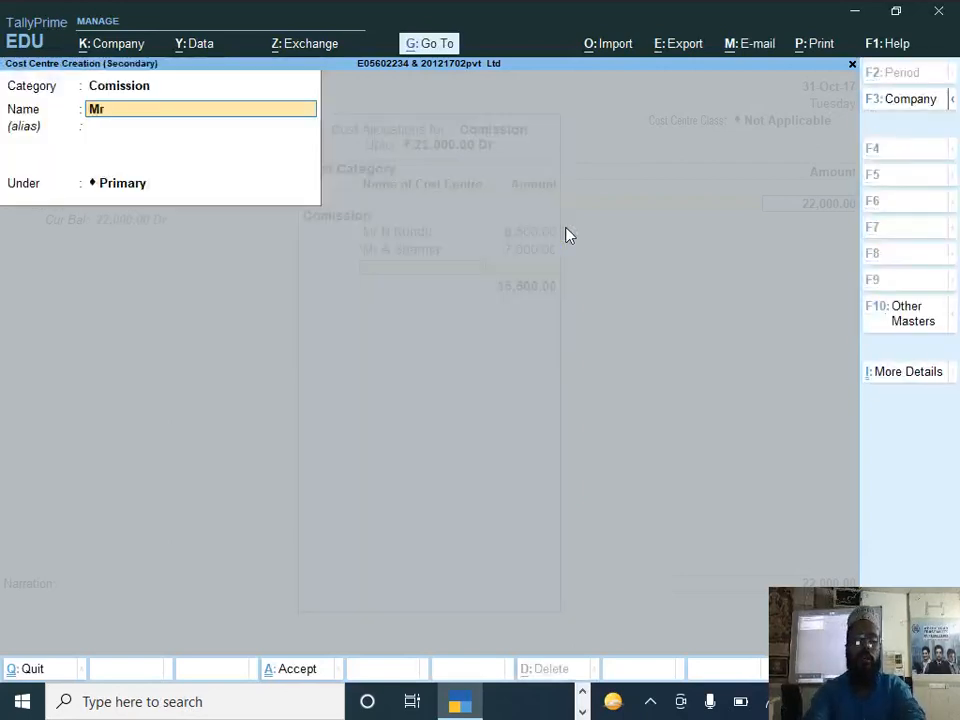
{"action": "type", "text": ". K Cha"}
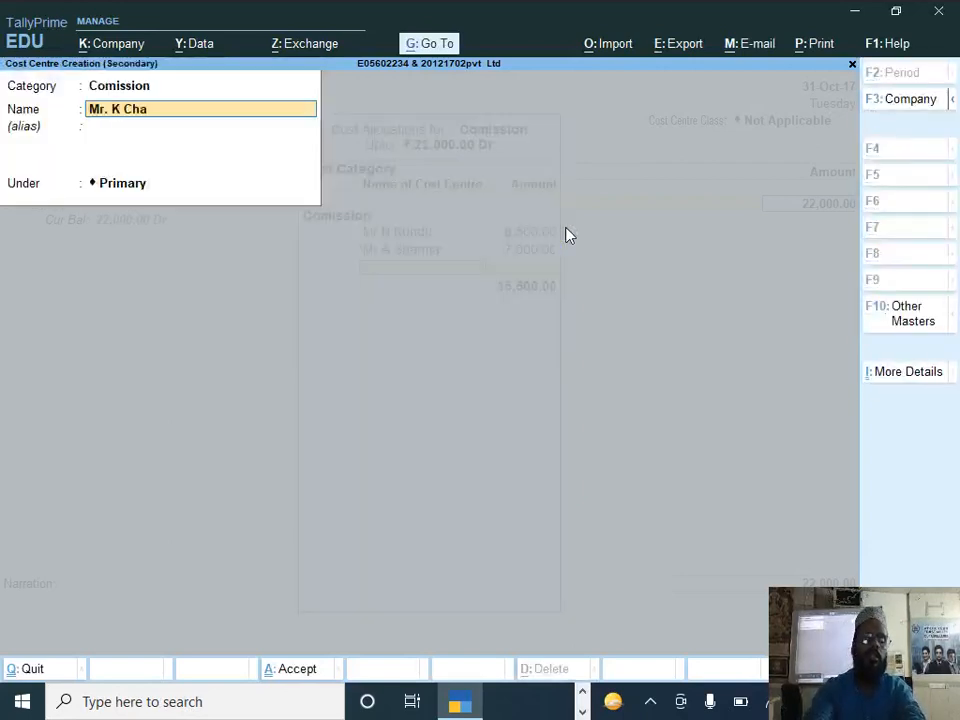
{"action": "type", "text": "uhan"}
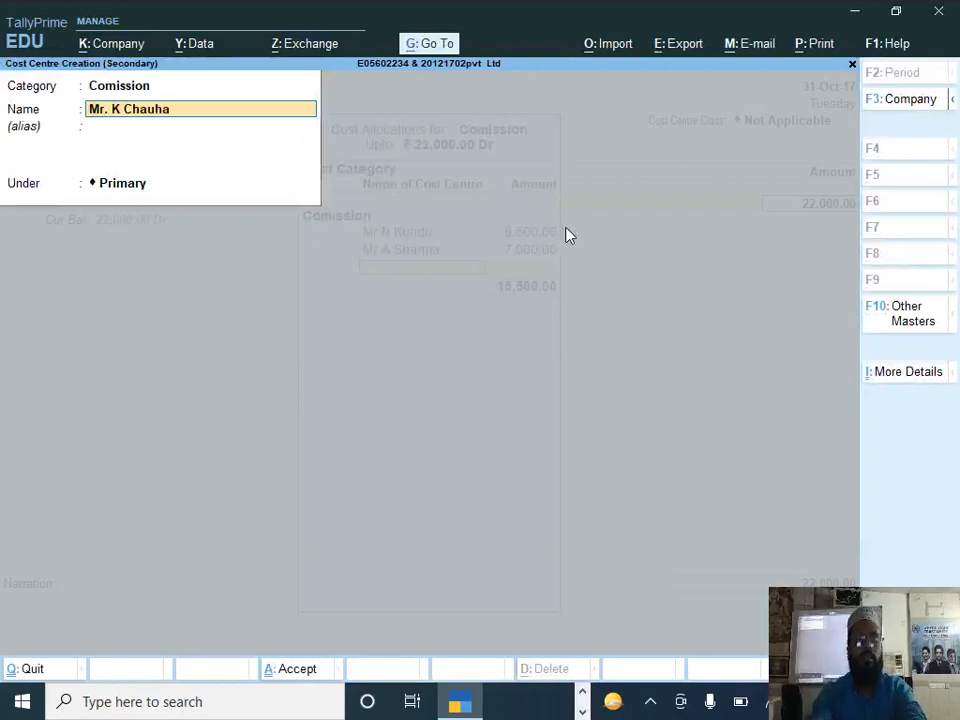
{"action": "key", "text": "Return"}
{"action": "key", "text": "Return"}
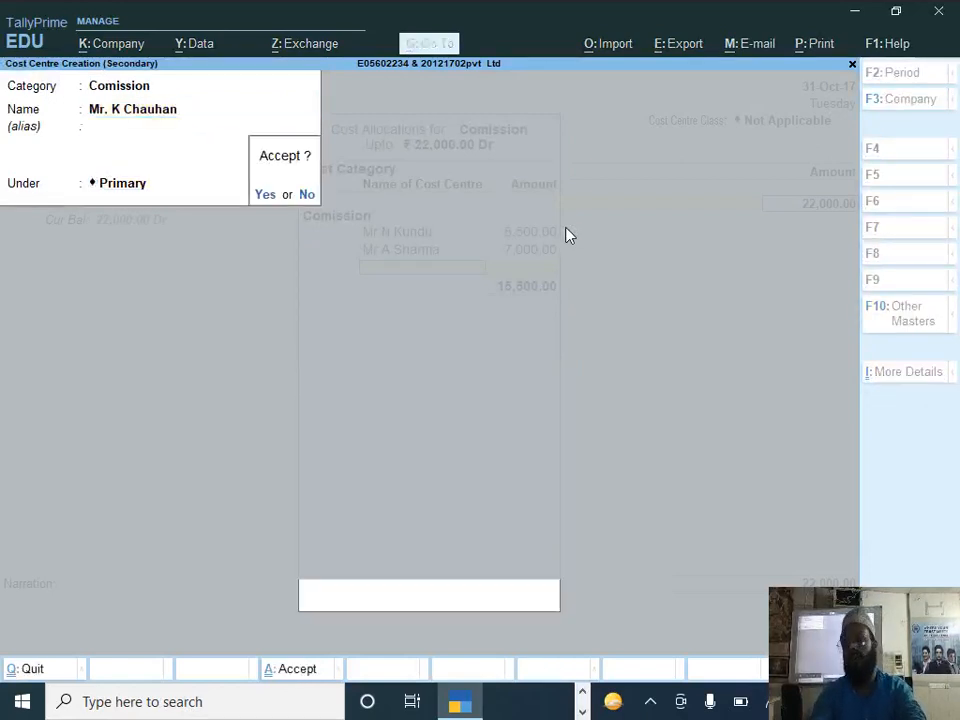
{"action": "key", "text": "Return"}
{"action": "key", "text": "Return"}
{"action": "key", "text": "Return"}
{"action": "key", "text": "Return"}
{"action": "key", "text": "Return"}
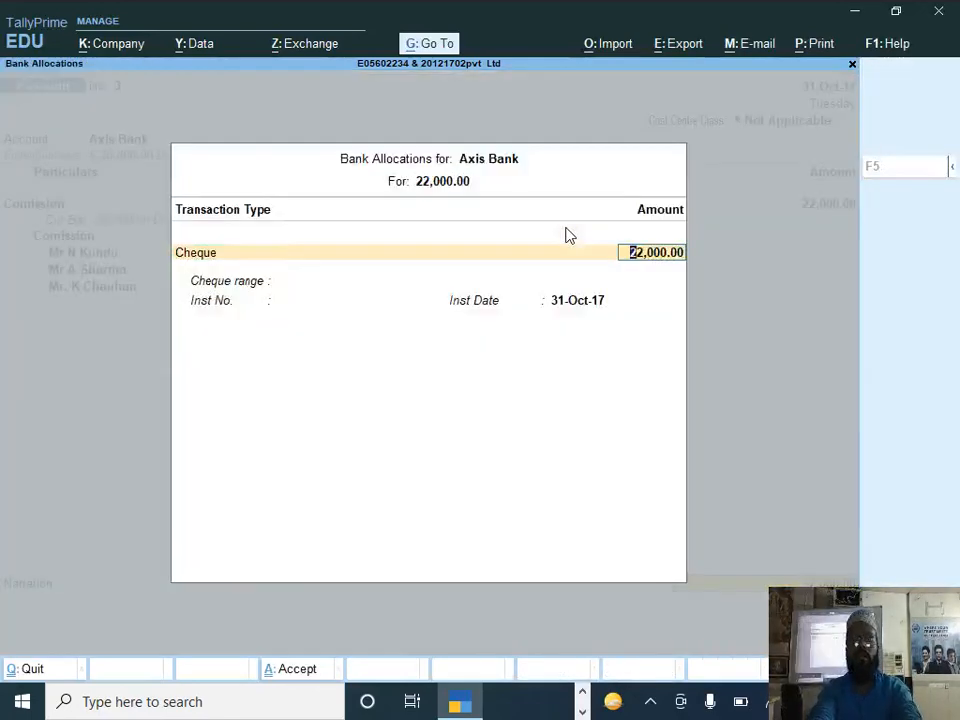
Step: Accept the Axis Bank cheque allocation of 22,000 dated 31-Oct-17 and switch to the question paper PDF to check question 5
{"action": "key", "text": "Return"}
{"action": "key", "text": "Return"}
{"action": "key", "text": "Return"}
{"action": "key", "text": "Return"}
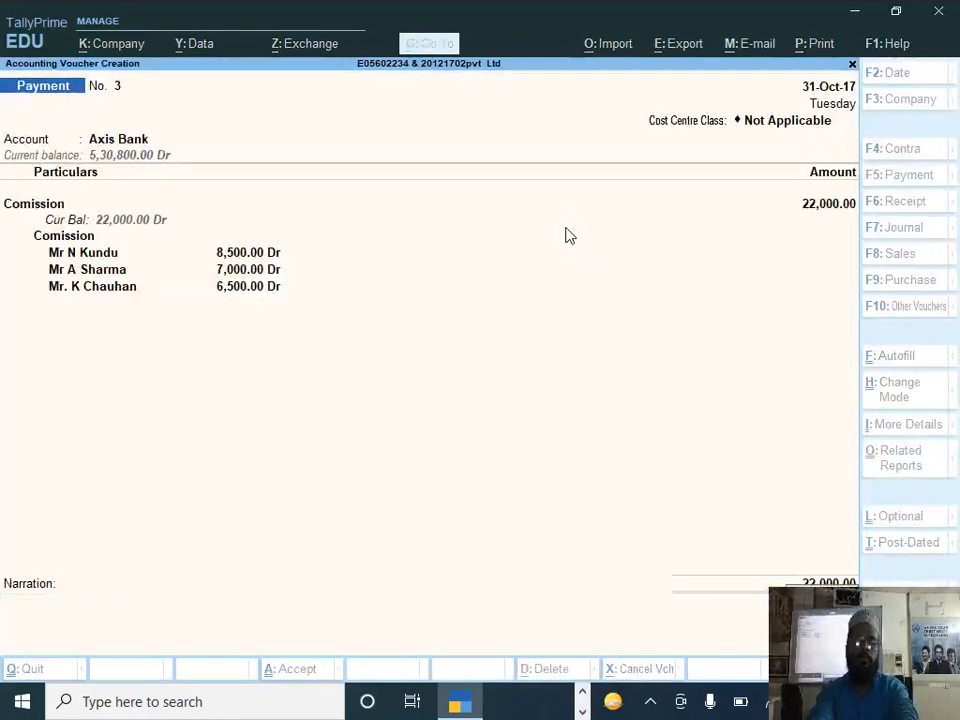
{"action": "key", "text": "alt+Tab"}
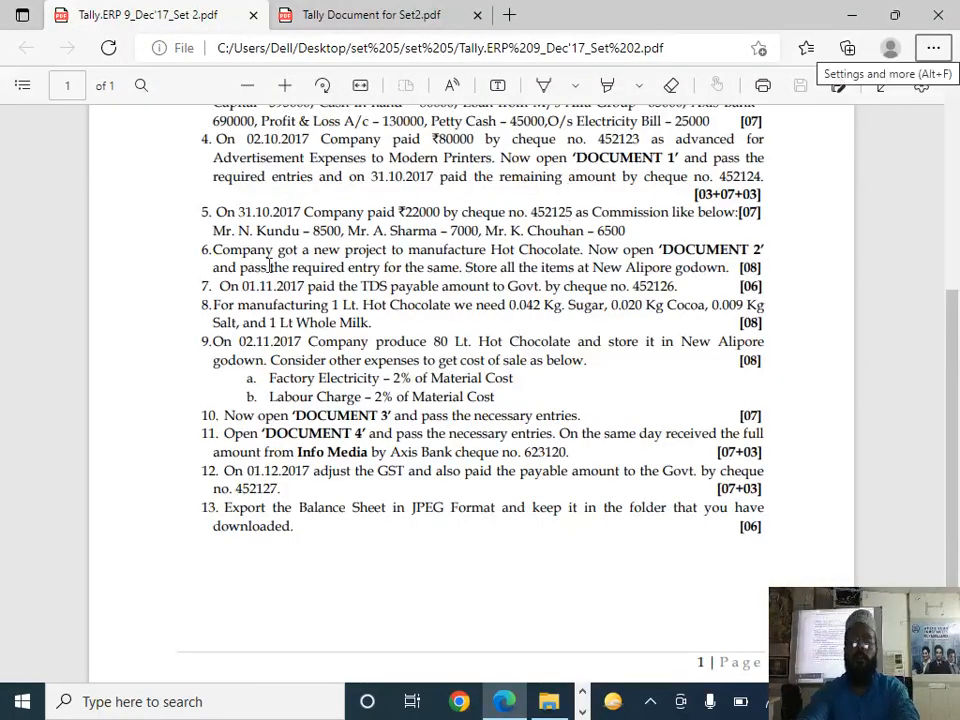
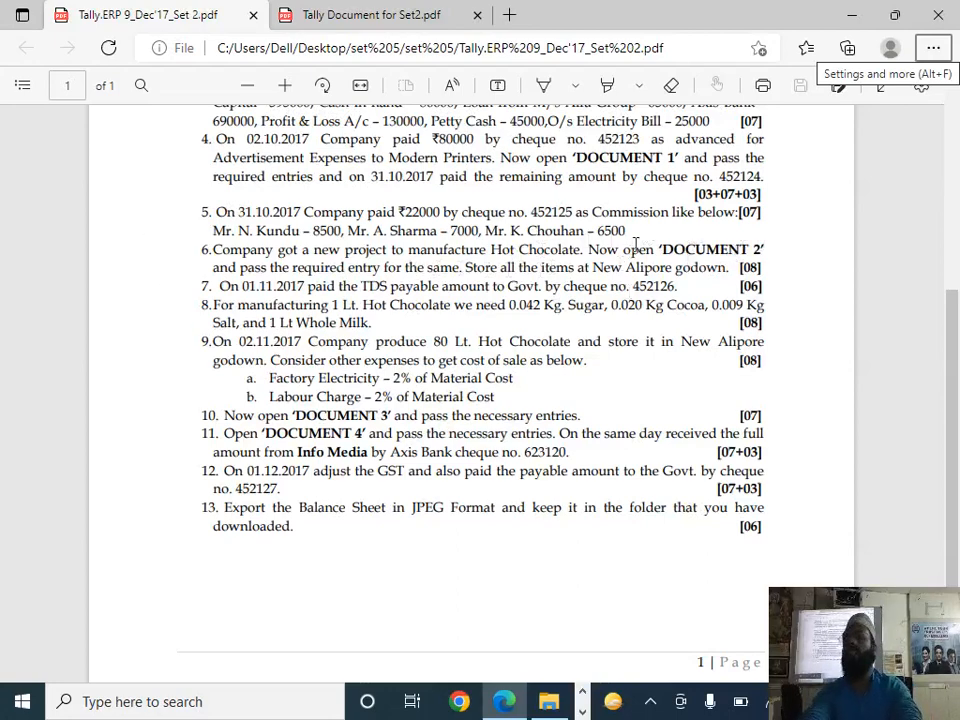
Step: Examine the DOCUMENT 2 tax invoice required for question 6 in the Tally Document for Set2 PDF
{"action": "key", "text": "alt+Tab"}
{"action": "key", "text": "alt+Tab"}
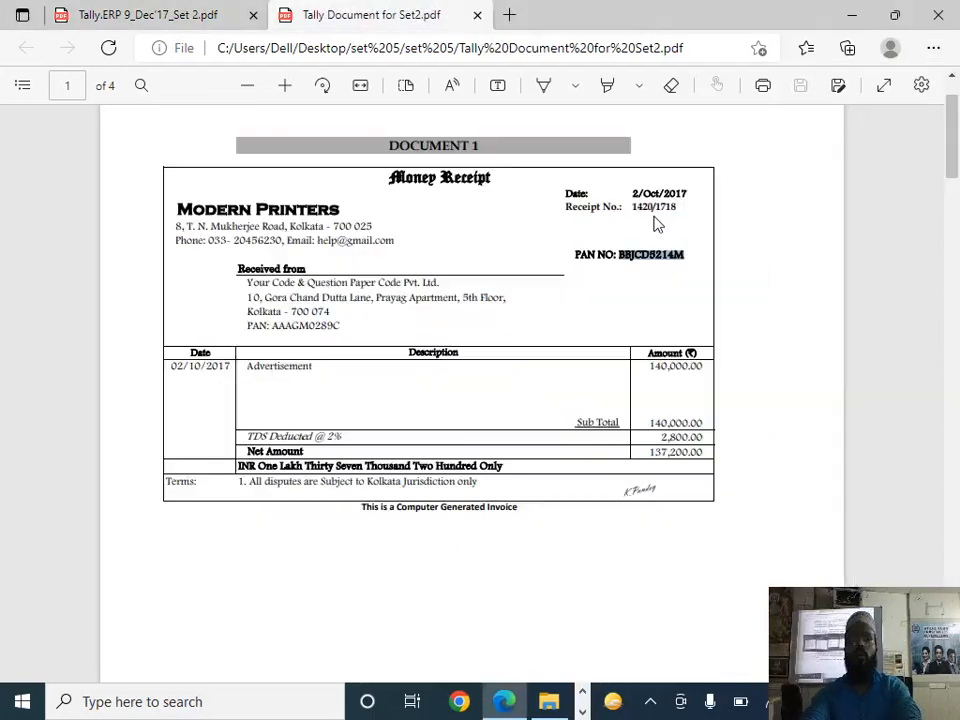
{"action": "scroll", "coordinate": [424, 343], "scroll_direction": "down", "scroll_amount": 5}
{"action": "scroll", "coordinate": [424, 366], "scroll_direction": "down", "scroll_amount": 5}
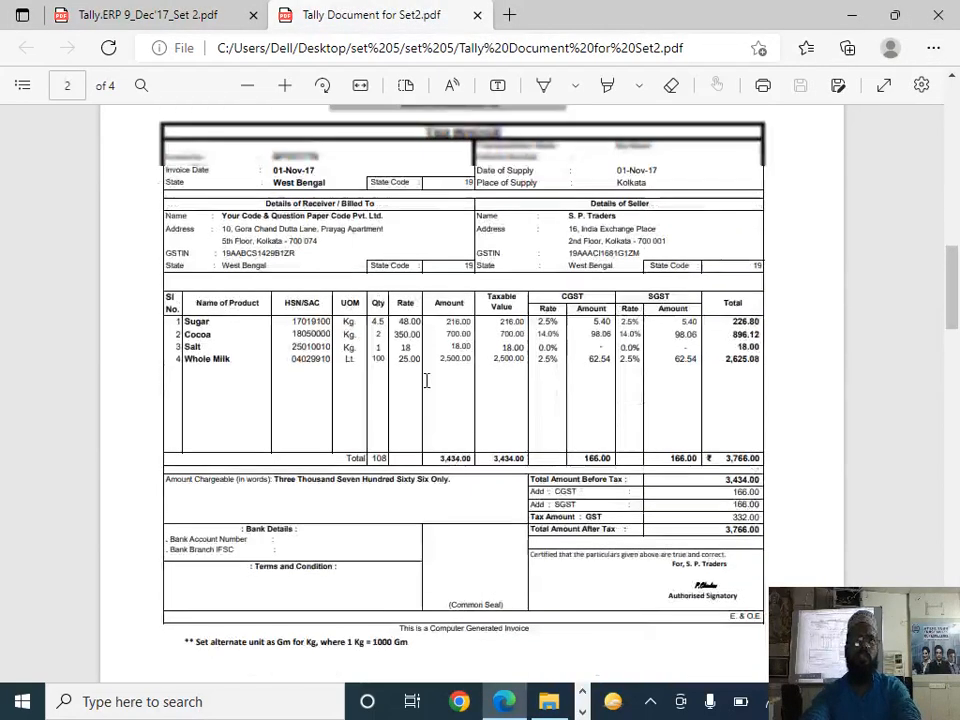
{"action": "scroll", "coordinate": [424, 379], "scroll_direction": "up", "scroll_amount": 1}
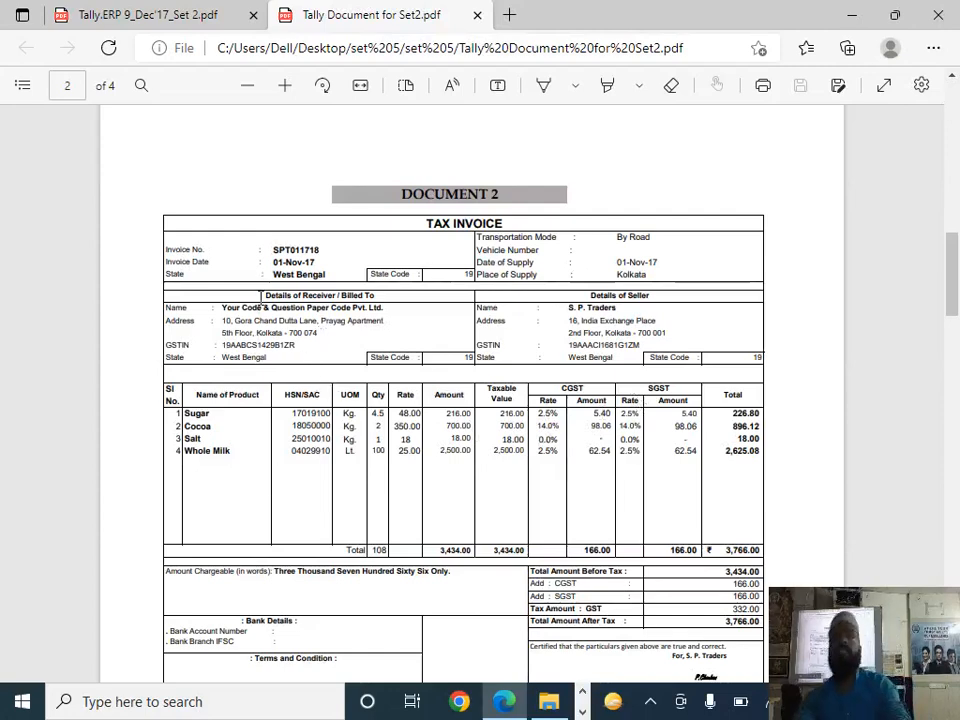
Step: Switch to TallyPrime and leave the blank payment voucher to return to the Gateway of Tally
{"action": "key", "text": "alt+Tab"}
{"action": "key", "text": "alt+Tab"}
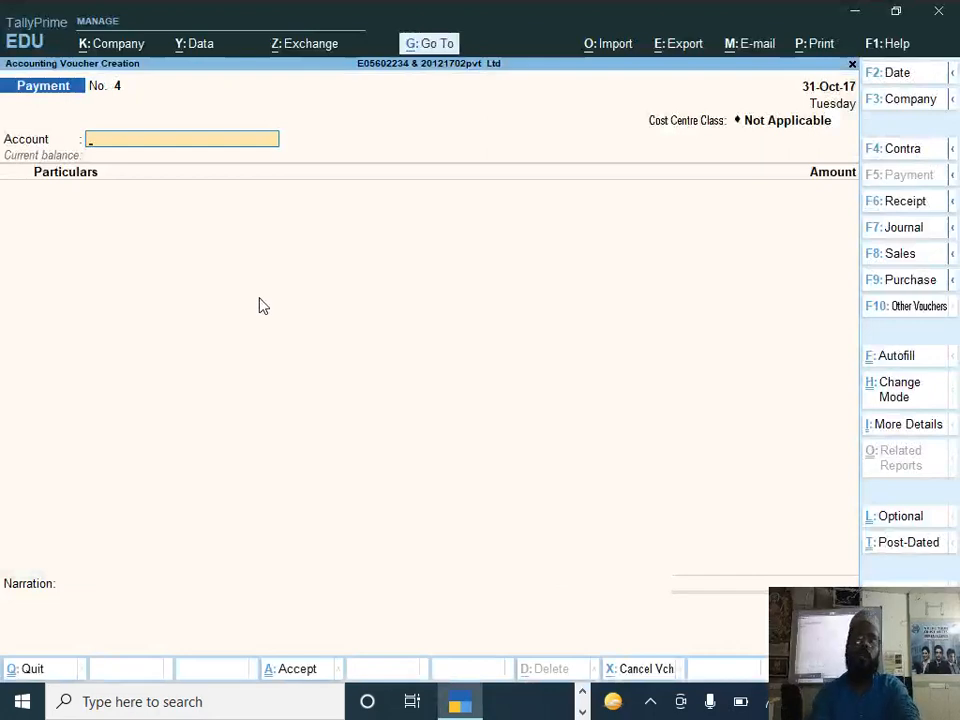
{"action": "key", "text": "Escape"}
{"action": "key", "text": "Escape"}
{"action": "key", "text": "Escape"}
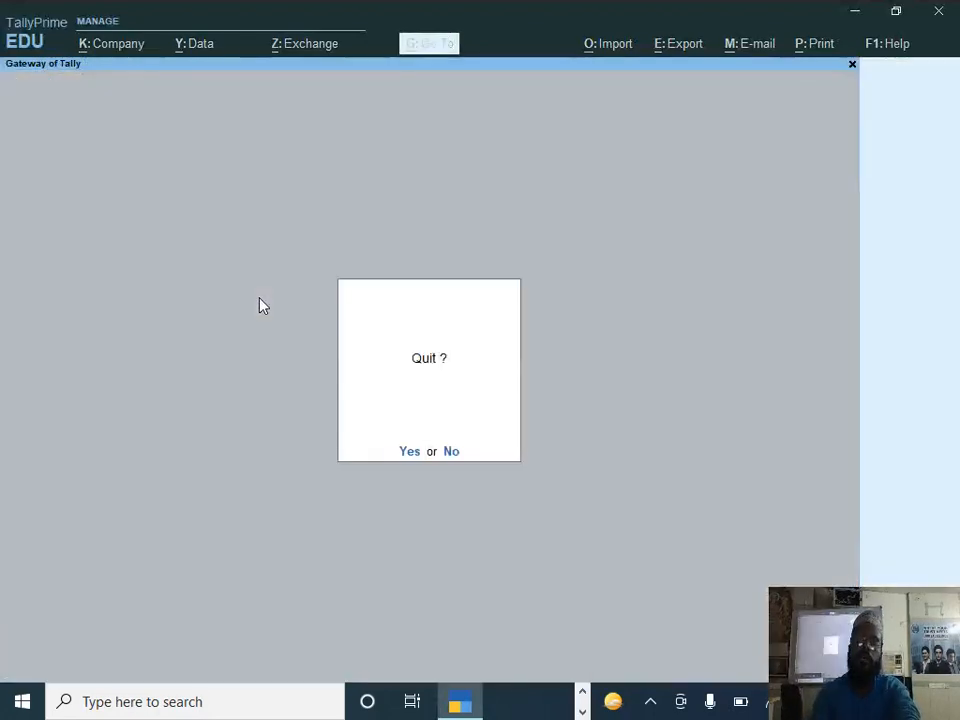
{"action": "key", "text": "Down"}
{"action": "key", "text": "Down"}
{"action": "key", "text": "Up"}
{"action": "key", "text": "Up"}
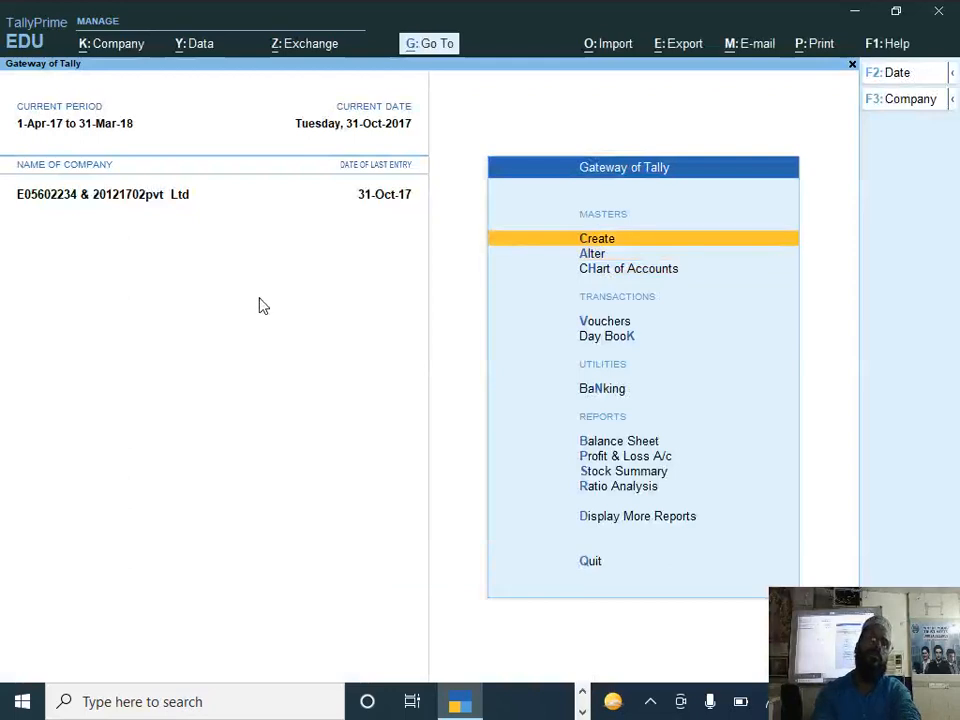
Step: Create a new location named New Alipore under Primary and return to the Gateway of Tally
{"action": "key", "text": "Return"}
{"action": "key", "text": "Down"}
{"action": "key", "text": "Down"}
{"action": "key", "text": "Down"}
{"action": "key", "text": "Down"}
{"action": "key", "text": "Down"}
{"action": "key", "text": "Down"}
{"action": "key", "text": "Down"}
{"action": "key", "text": "Down"}
{"action": "key", "text": "Down"}
{"action": "key", "text": "Down"}
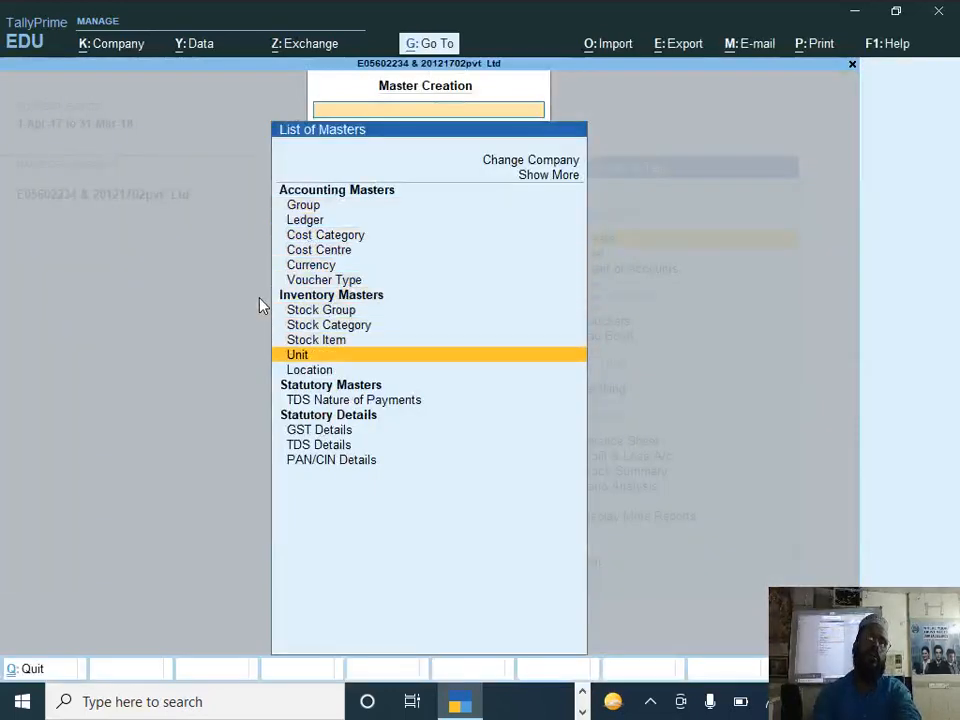
{"action": "key", "text": "Return"}
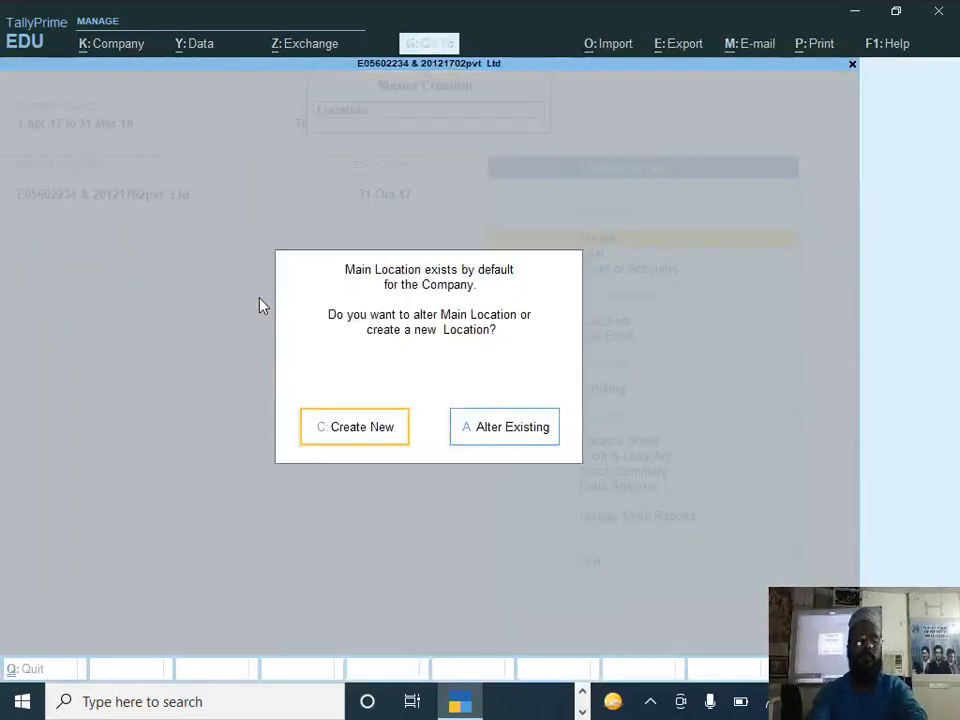
{"action": "key", "text": "Return"}
{"action": "type", "text": "Alipo"}
{"action": "key", "text": "BackSpace"}
{"action": "key", "text": "BackSpace"}
{"action": "key", "text": "BackSpace"}
{"action": "key", "text": "BackSpace"}
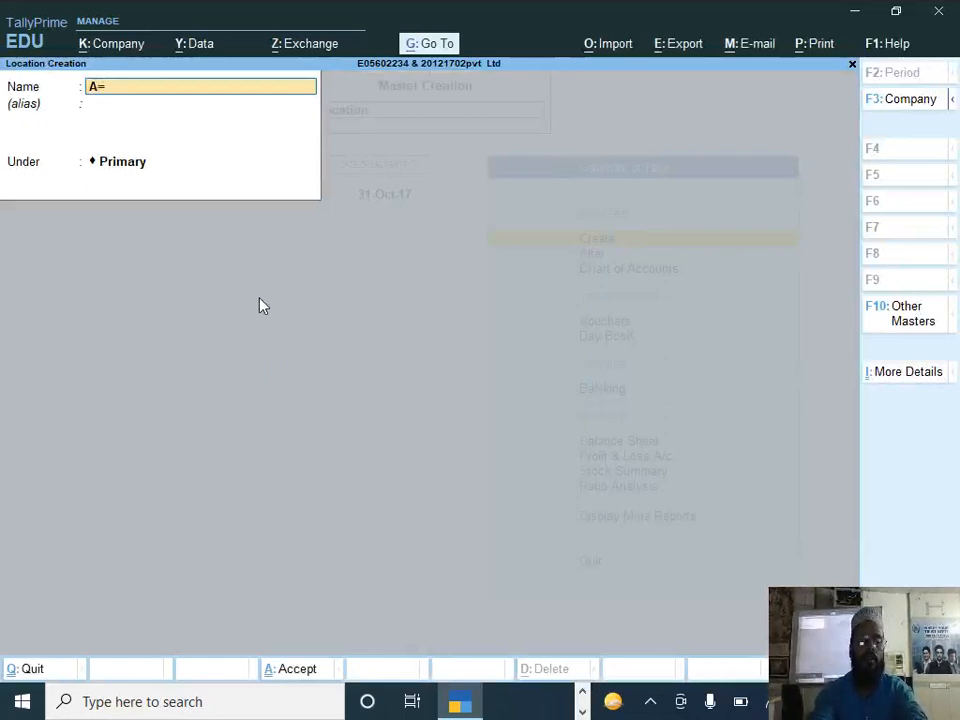
{"action": "key", "text": "BackSpace"}
{"action": "type", "text": "N"}
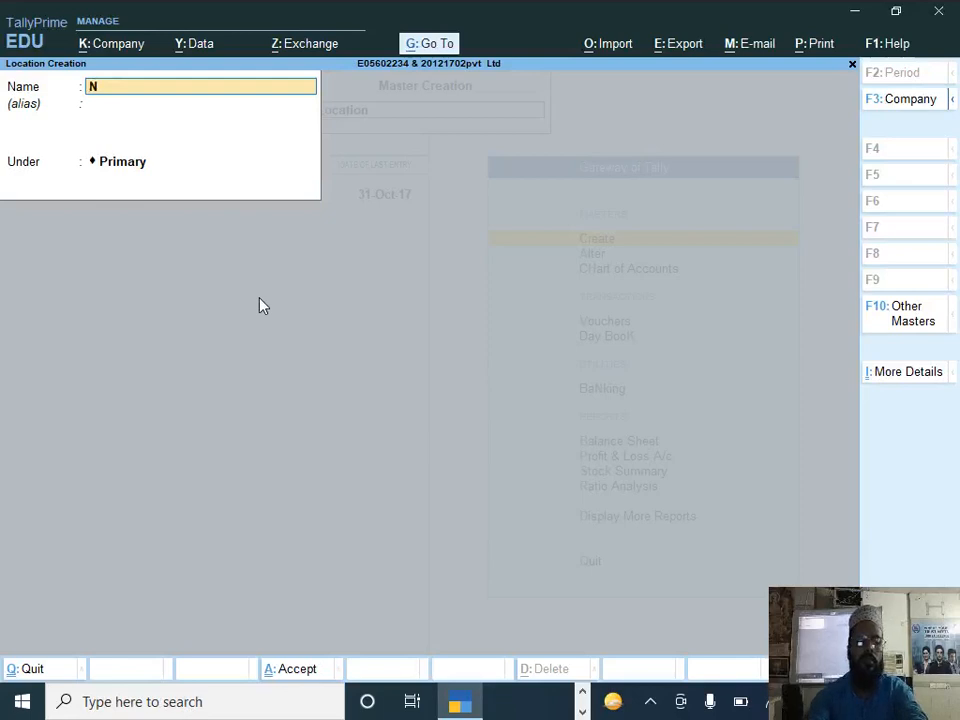
{"action": "type", "text": "ew Alipor"}
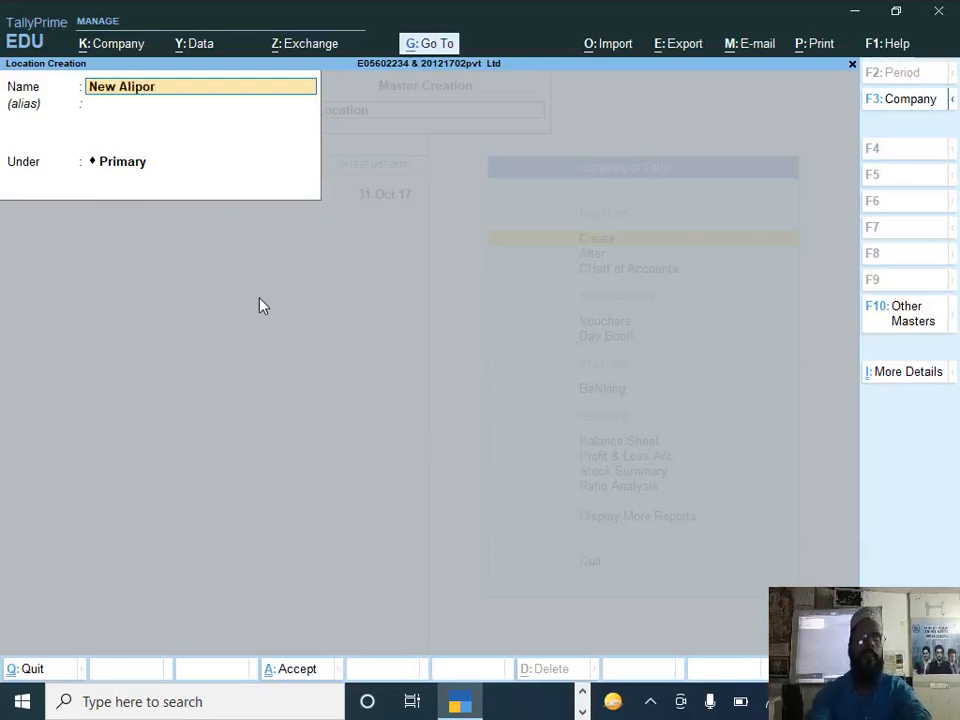
{"action": "type", "text": "e"}
{"action": "key", "text": "Return"}
{"action": "key", "text": "ctrl+a"}
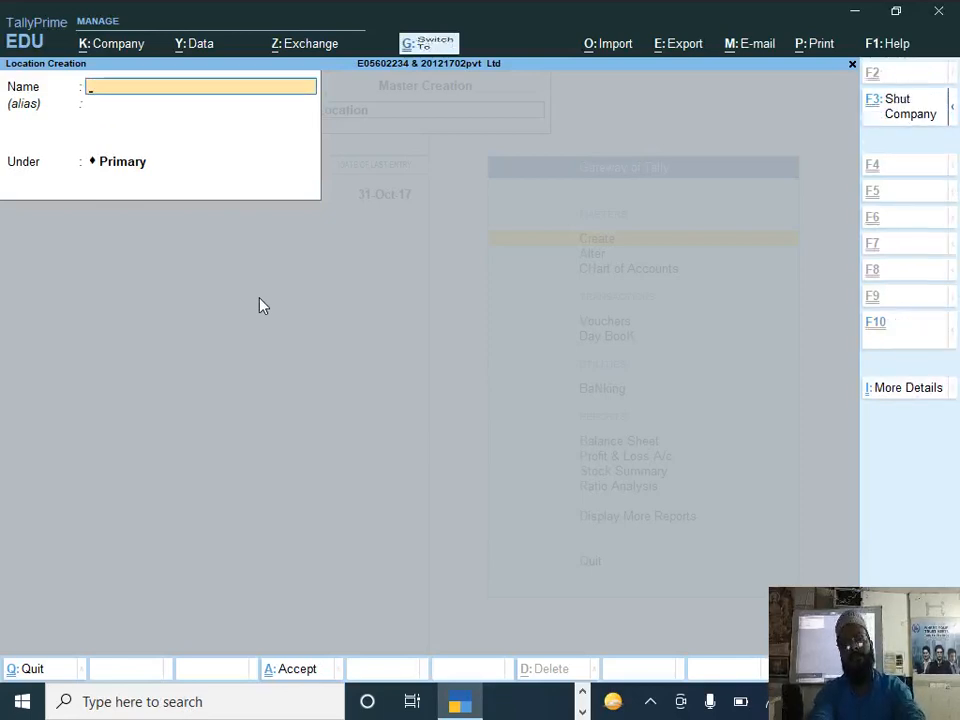
{"action": "key", "text": "Escape"}
{"action": "key", "text": "Escape"}
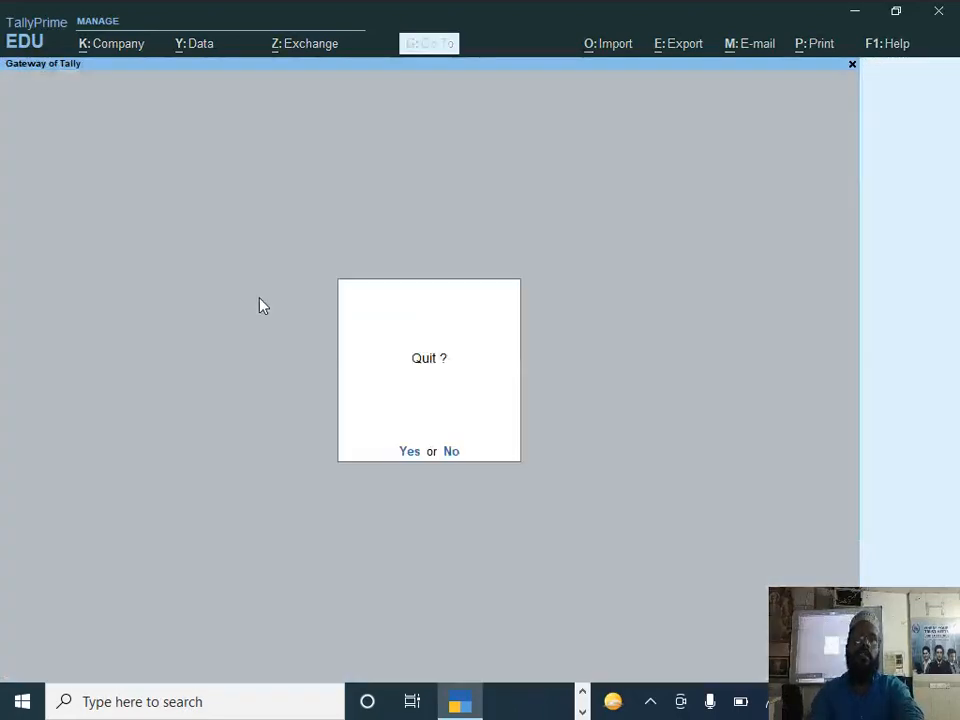
{"action": "key", "text": "n"}
Step: Start a purchase voucher dated 1-11-2017 and enter the supplier invoice number copied from DOCUMENT 2 with invoice date 1-Nov-17
{"action": "key", "text": "v"}
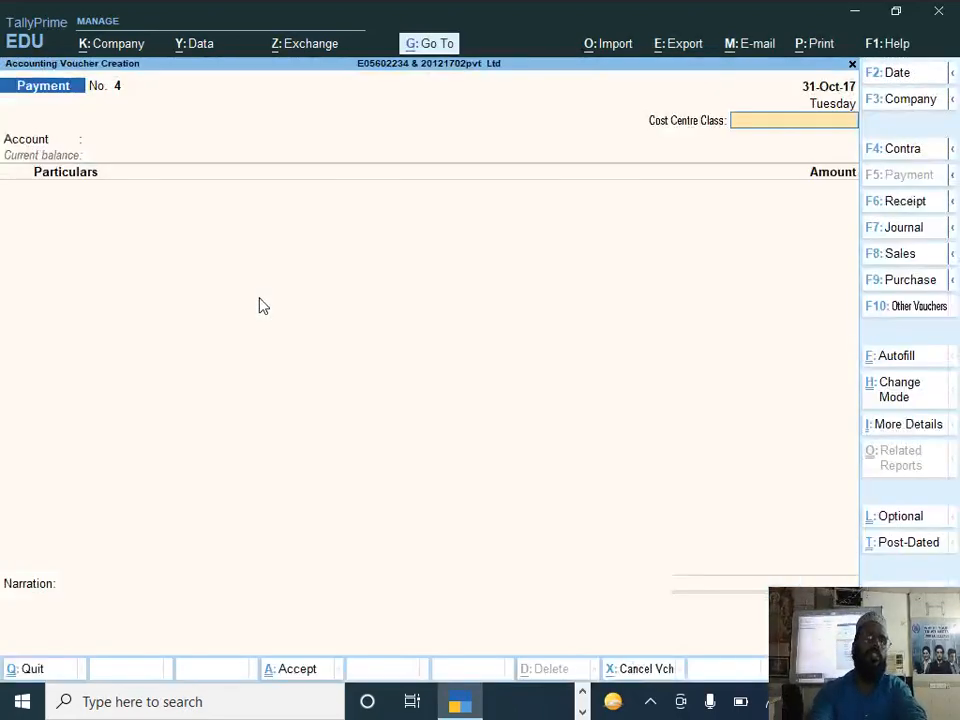
{"action": "key", "text": "F9"}
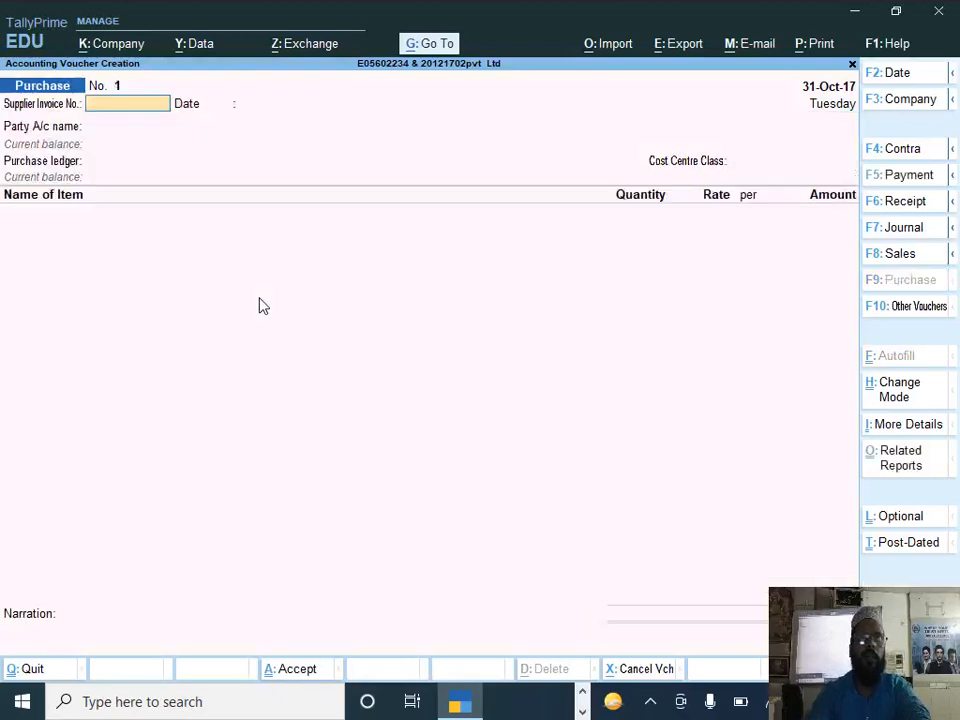
{"action": "key", "text": "F2"}
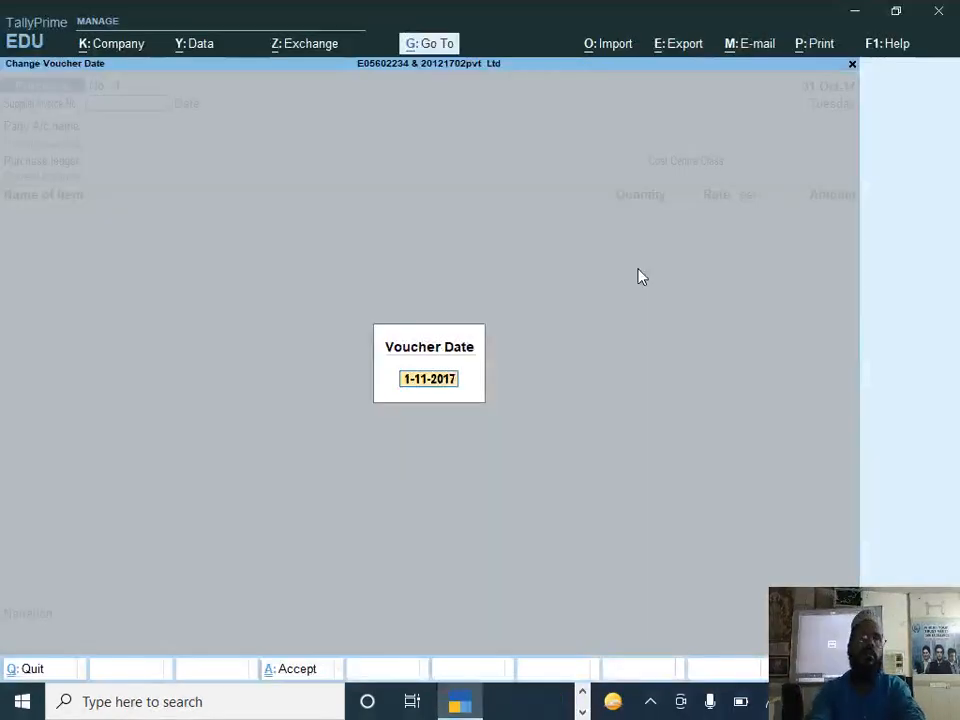
{"action": "key", "text": "Return"}
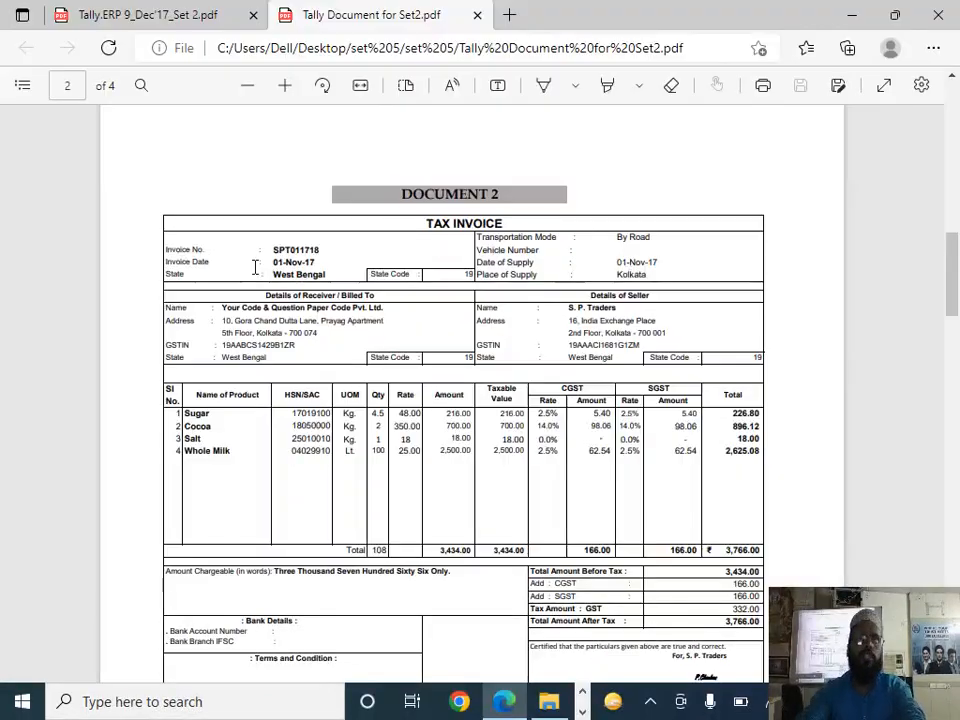
{"action": "left_click_drag", "start_coordinate": [289, 250], "coordinate": [320, 250]}
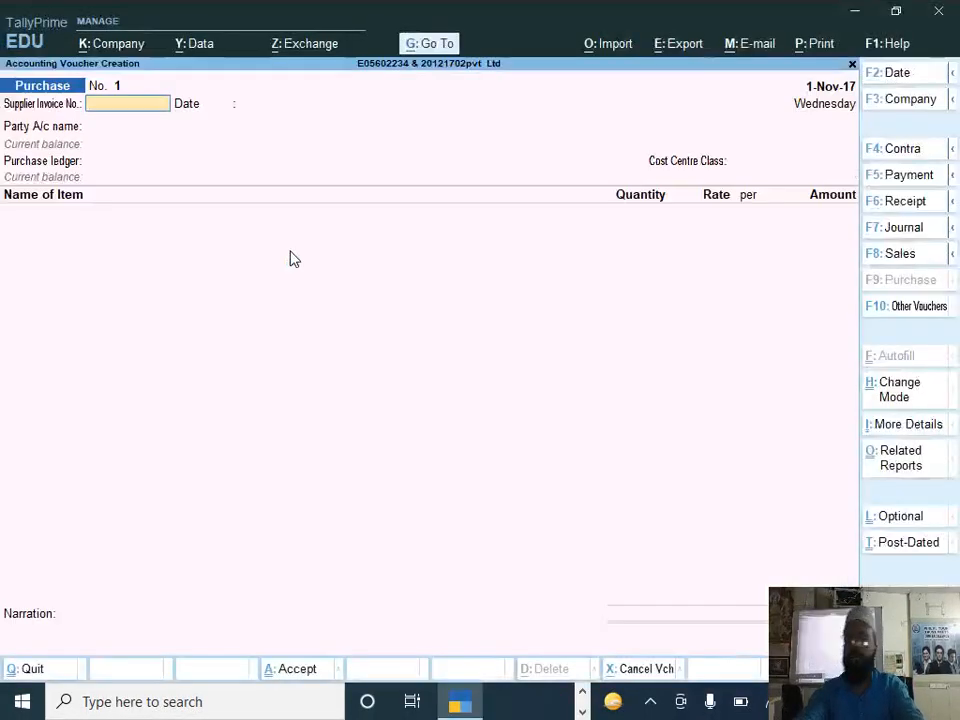
{"action": "type", "text": "SPT011718"}
{"action": "key", "text": "Return"}
{"action": "key", "text": "Return"}
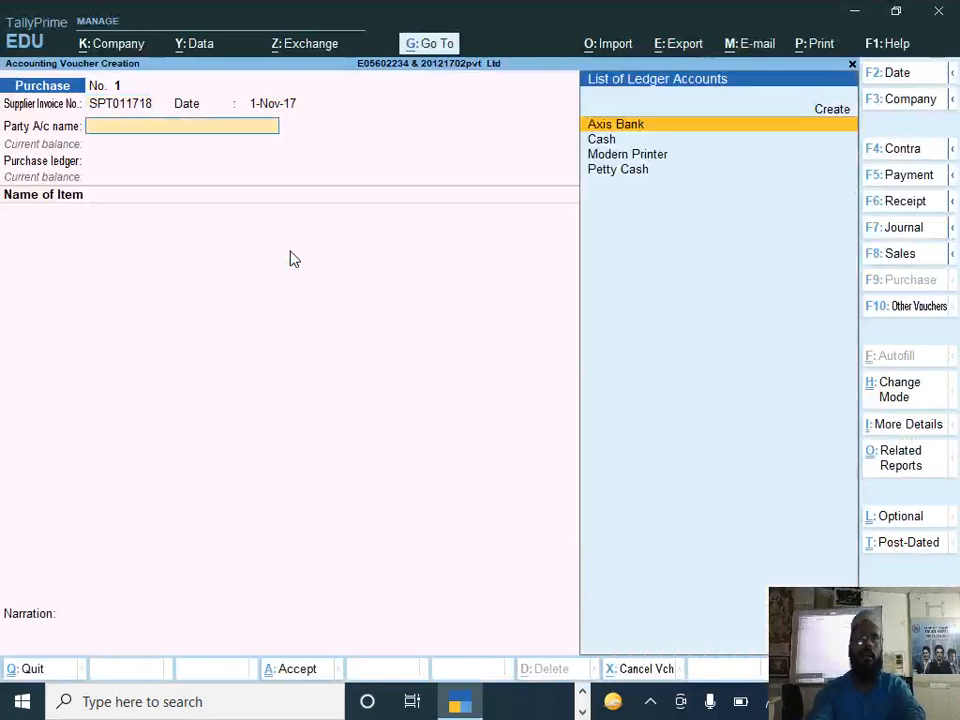
Step: Create a party ledger named Sp Traders under Sundry Creditors, keeping bill-by-bill balances on and cost centres off
{"action": "key", "text": "alt+c"}
{"action": "type", "text": "Sp Traders"}
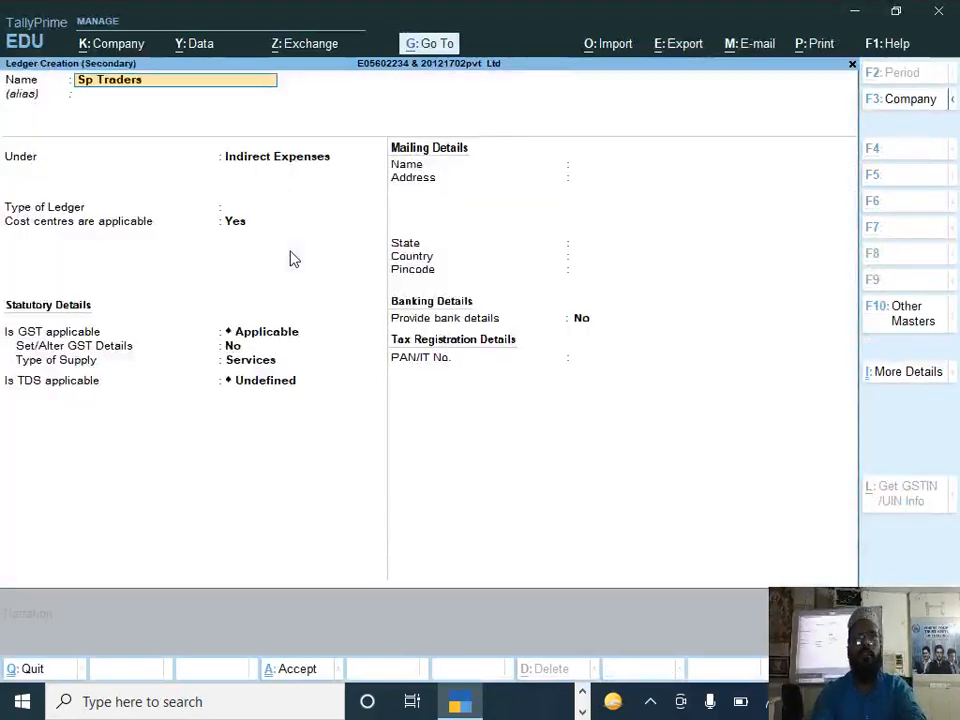
{"action": "key", "text": "Return"}
{"action": "type", "text": "S"}
{"action": "key", "text": "Down"}
{"action": "key", "text": "Down"}
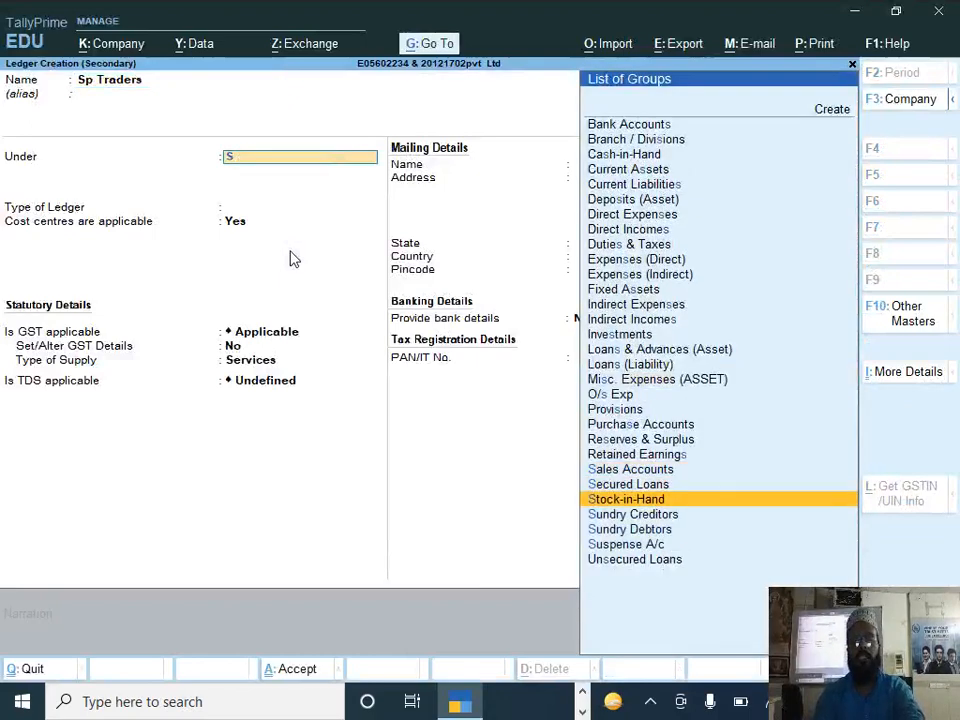
{"action": "key", "text": "Down"}
{"action": "key", "text": "Return"}
{"action": "key", "text": "Return"}
{"action": "key", "text": "Return"}
{"action": "key", "text": "Return"}
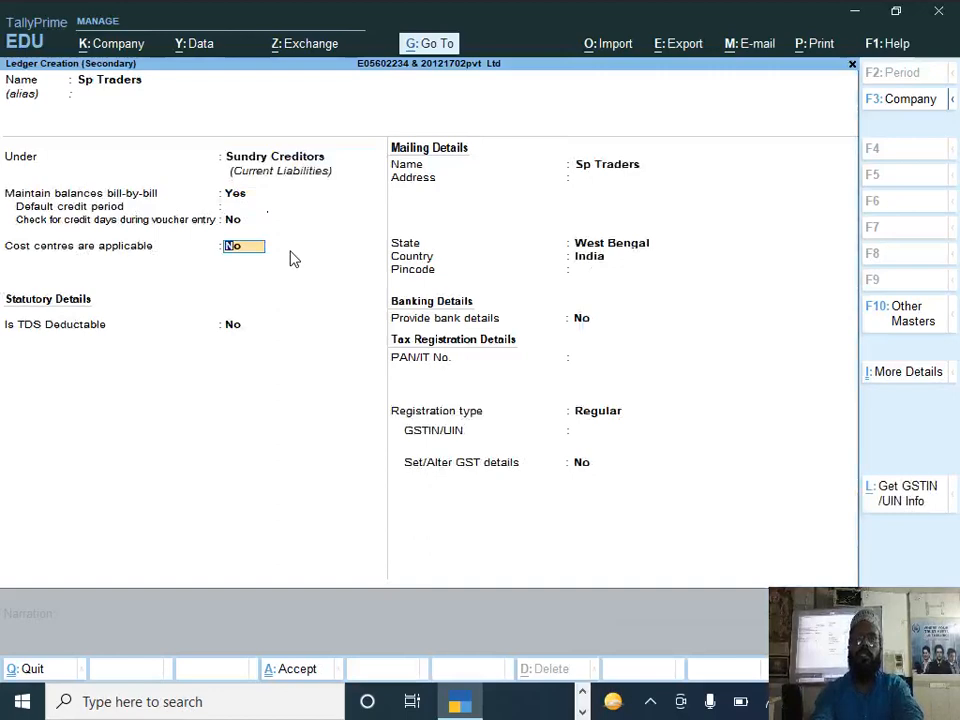
{"action": "key", "text": "Return"}
{"action": "key", "text": "Return"}
{"action": "key", "text": "Return"}
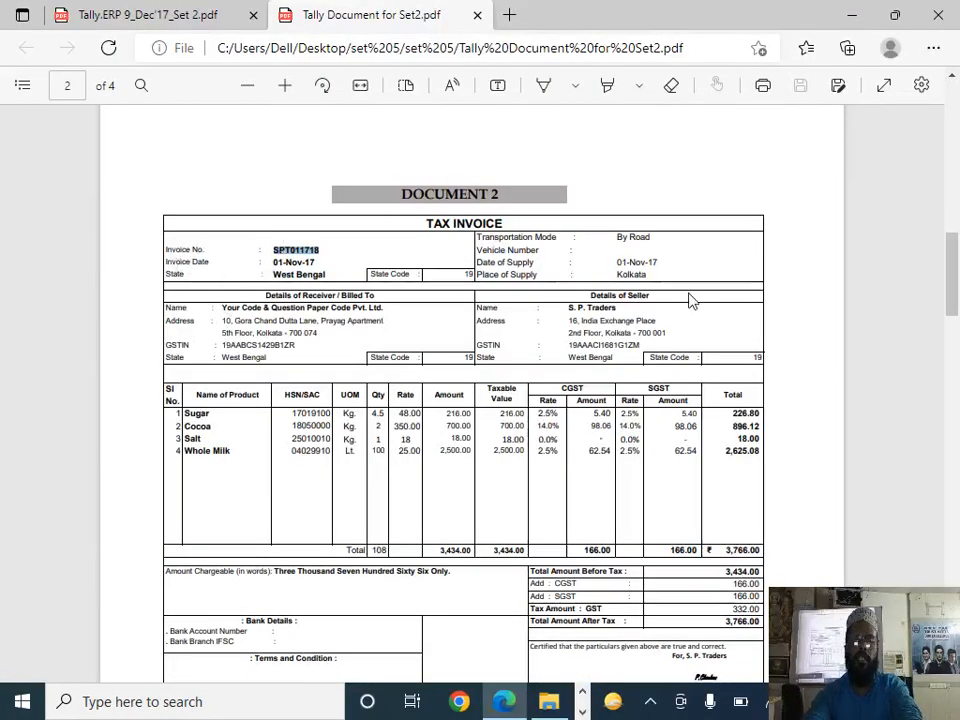
Step: Fill in the Sp Traders ledger's mailing address with the seller's street and city from DOCUMENT 2, leaving the pincode blank
{"action": "double_click", "coordinate": [572, 321]}
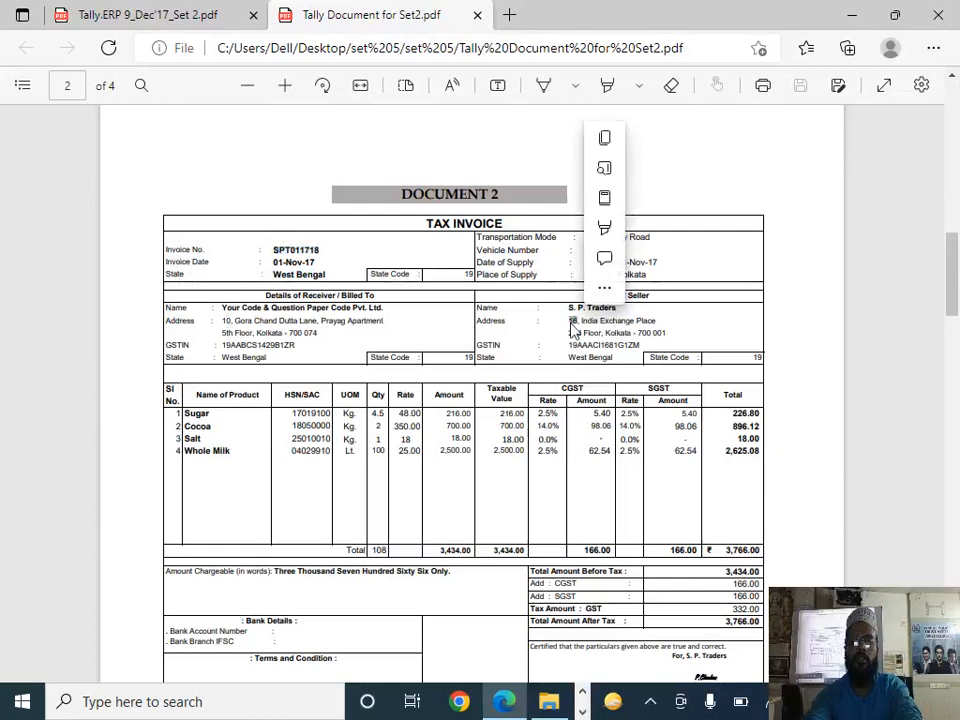
{"action": "triple_click", "coordinate": [638, 320]}
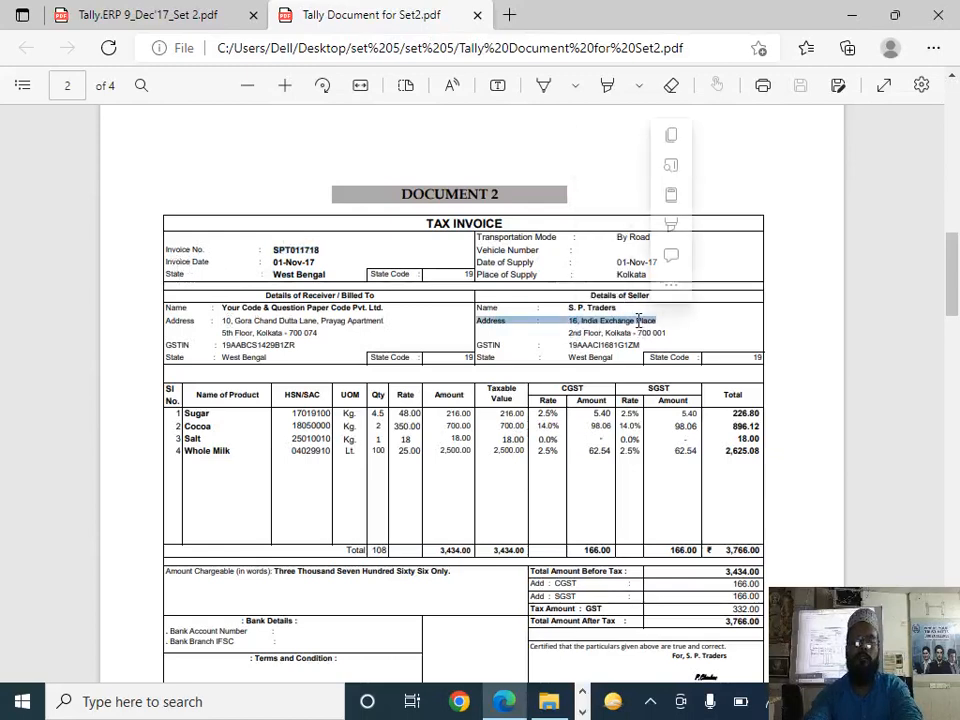
{"action": "left_click", "coordinate": [560, 328]}
{"action": "left_click_drag", "start_coordinate": [613, 322], "coordinate": [661, 318]}
{"action": "key", "text": "alt+Tab"}
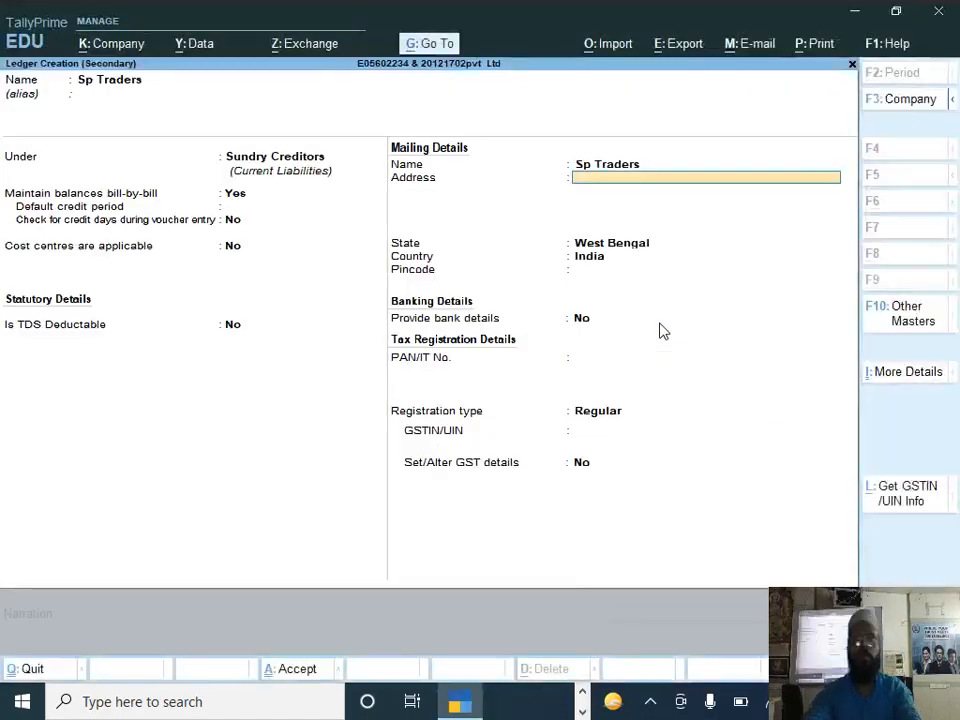
{"action": "key", "text": "ctrl+alt+v"}
{"action": "key", "text": "Return"}
{"action": "type", "text": "Ko"}
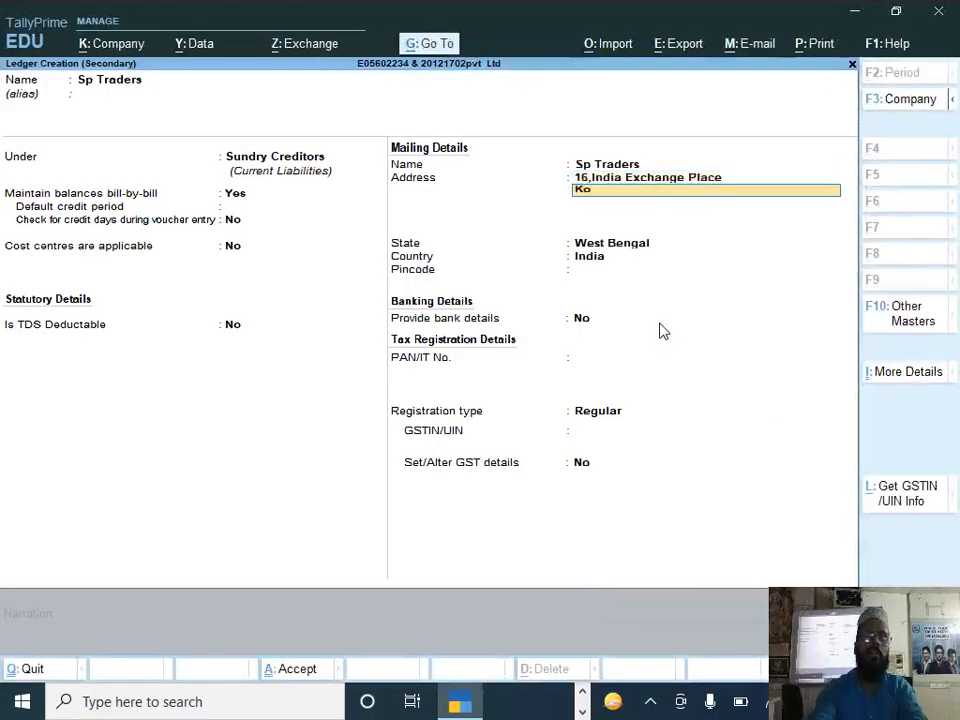
{"action": "key", "text": "Return"}
{"action": "key", "text": "Return"}
{"action": "key", "text": "Return"}
{"action": "key", "text": "Return"}
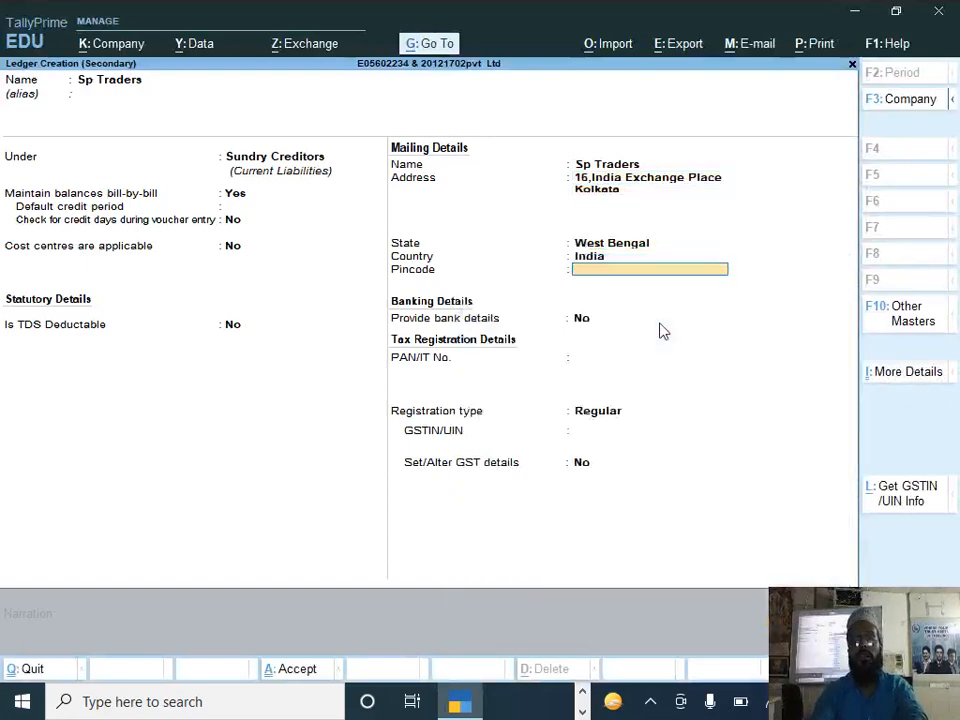
{"action": "key", "text": "Return"}
Step: Enter the Sp Traders PAN by copying the PAN portion of the seller's GSTIN in DOCUMENT 2, keeping the registration type Regular
{"action": "key", "text": "alt+Tab"}
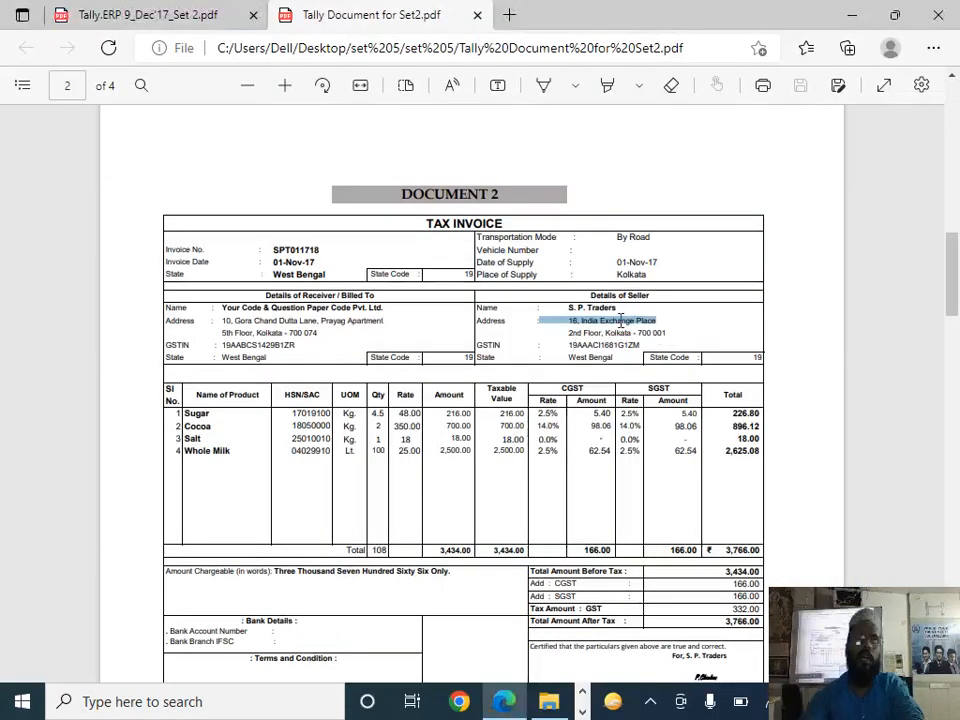
{"action": "left_click_drag", "start_coordinate": [580, 344], "coordinate": [628, 348]}
{"action": "key", "text": "ctrl+c"}
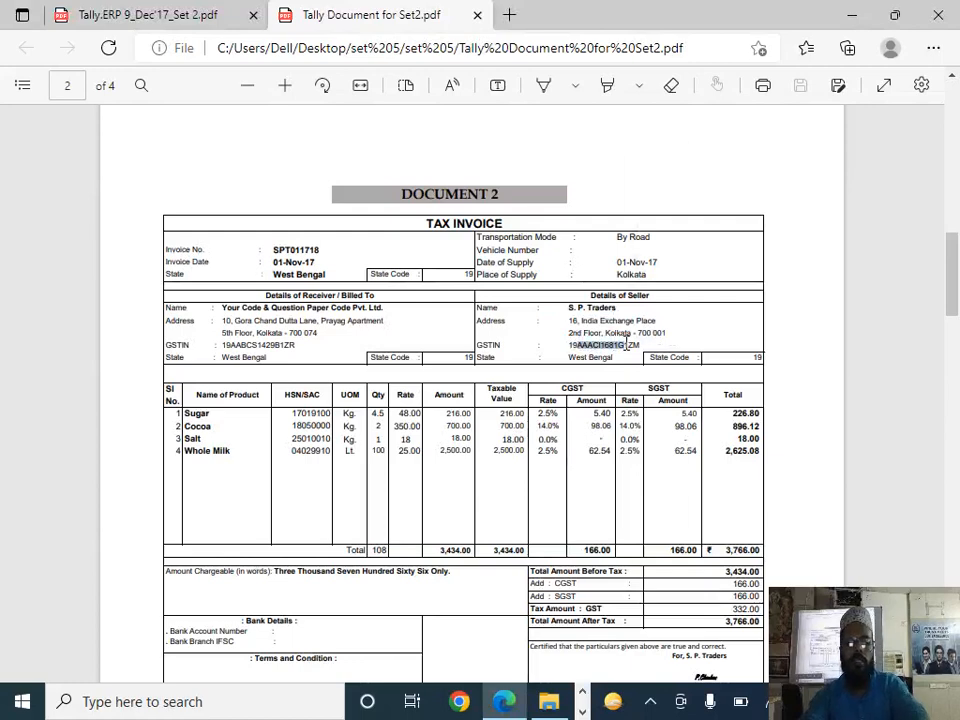
{"action": "key", "text": "alt+Tab"}
{"action": "key", "text": "ctrl+v"}
{"action": "key", "text": "Return"}
{"action": "key", "text": "Return"}
Step: Copy the seller's GSTIN from DOCUMENT 2 into the Sp Traders ledger, save it and accept the voucher's default receipt and party details
{"action": "key", "text": "alt+Tab"}
{"action": "double_click", "coordinate": [604, 347]}
{"action": "key", "text": "ctrl+c"}
{"action": "key", "text": "alt+Tab"}
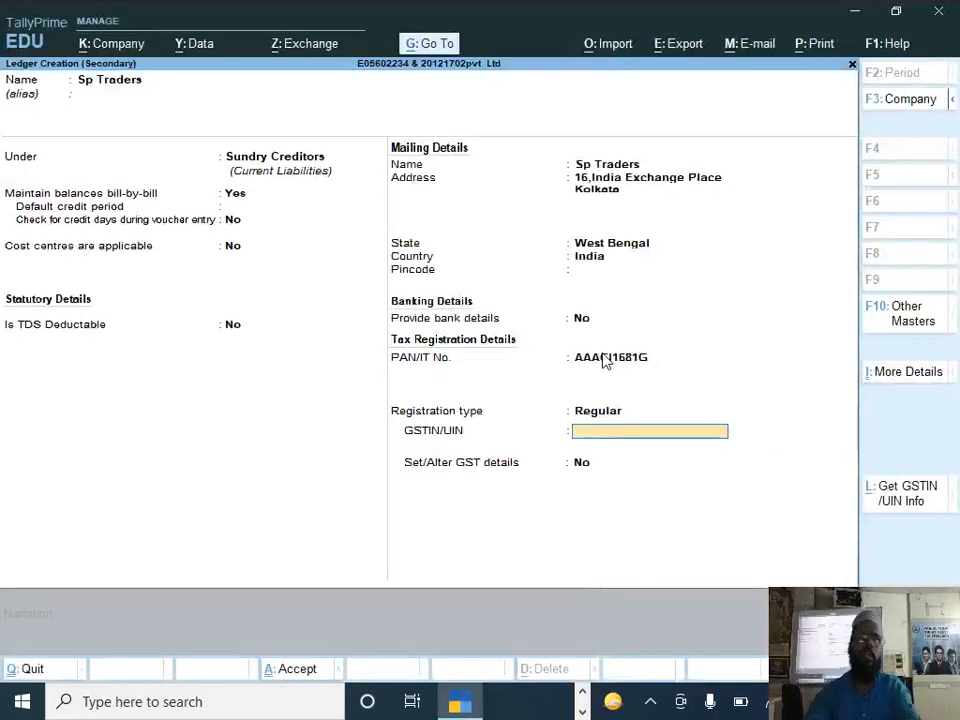
{"action": "key", "text": "ctrl+v"}
{"action": "key", "text": "Return"}
{"action": "key", "text": "Return"}
{"action": "key", "text": "Return"}
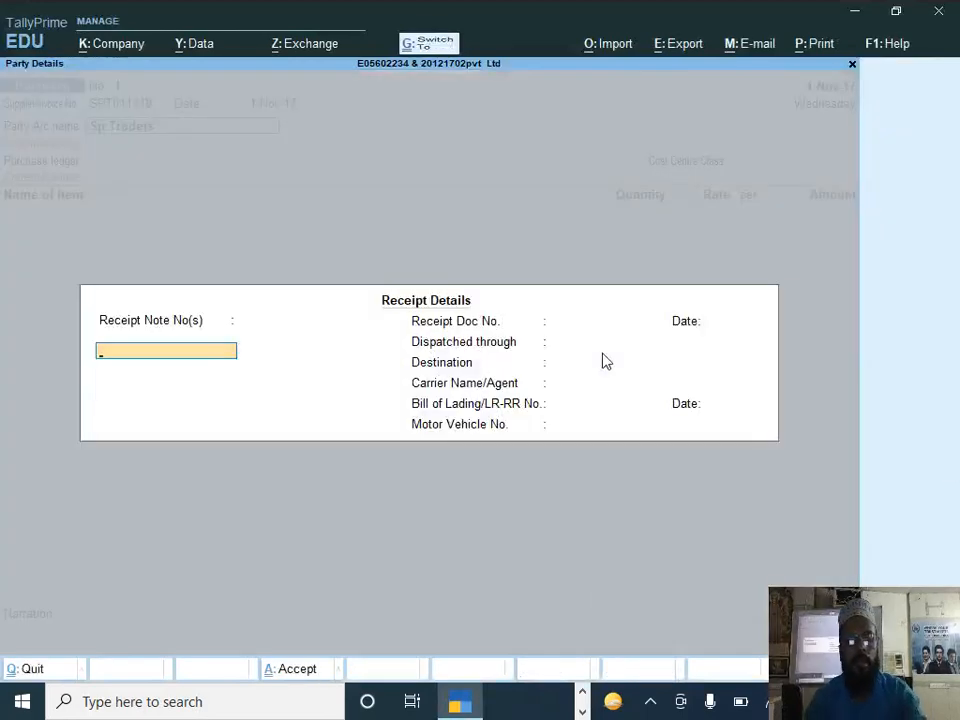
{"action": "key", "text": "ctrl+a"}
{"action": "key", "text": "ctrl+a"}
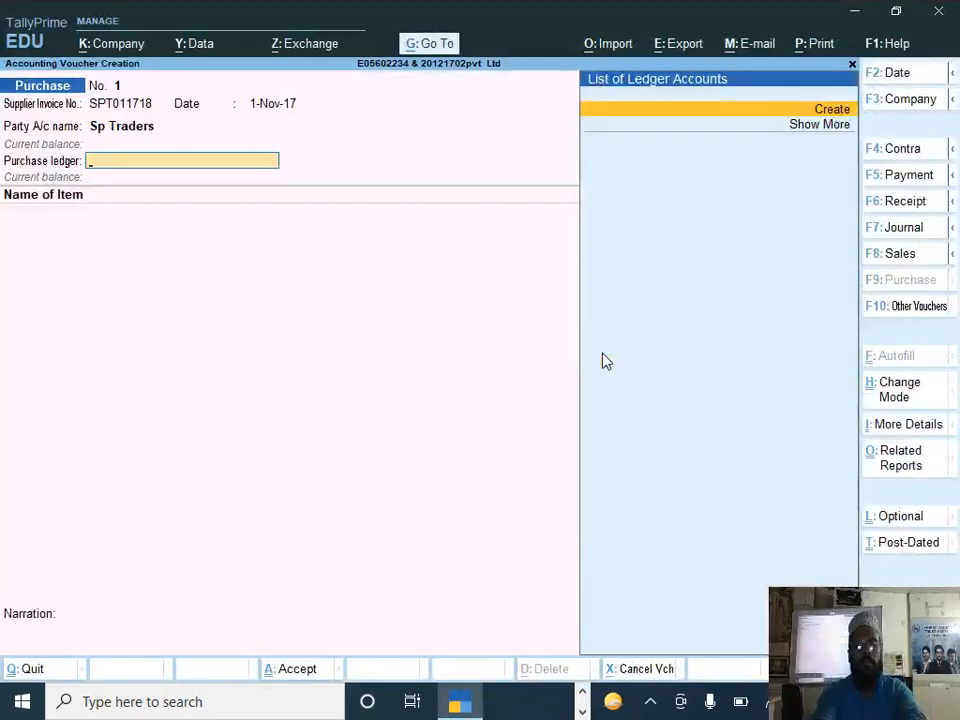
Step: Create a ledger named Purchase under Purchase Accounts, with cost centres turned off
{"action": "key", "text": "alt+c"}
{"action": "type", "text": "Purchase"}
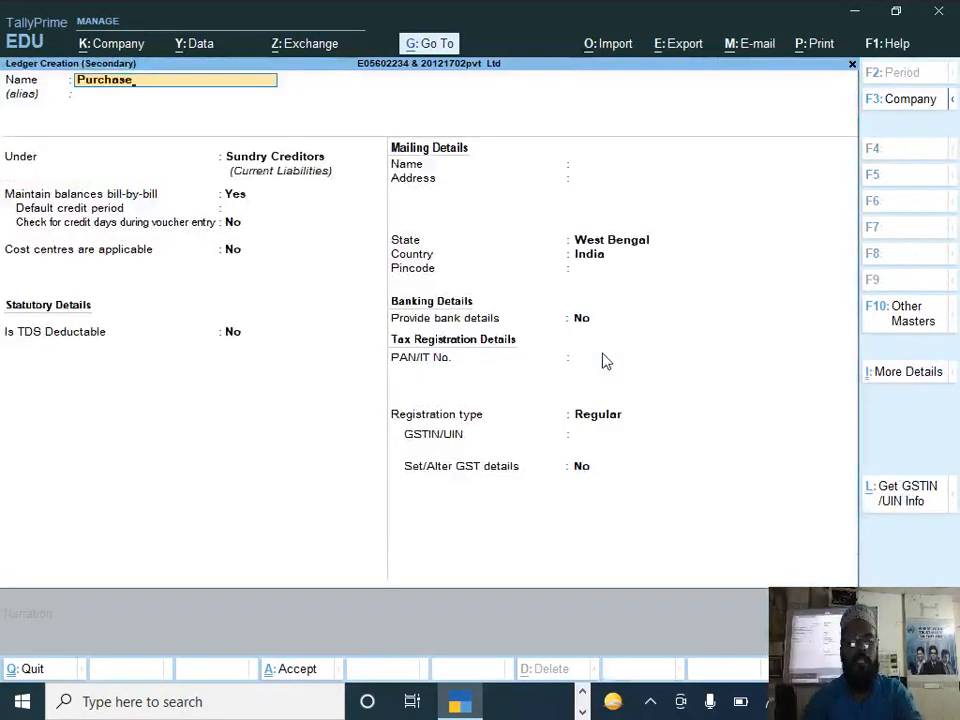
{"action": "key", "text": "Return"}
{"action": "type", "text": "P"}
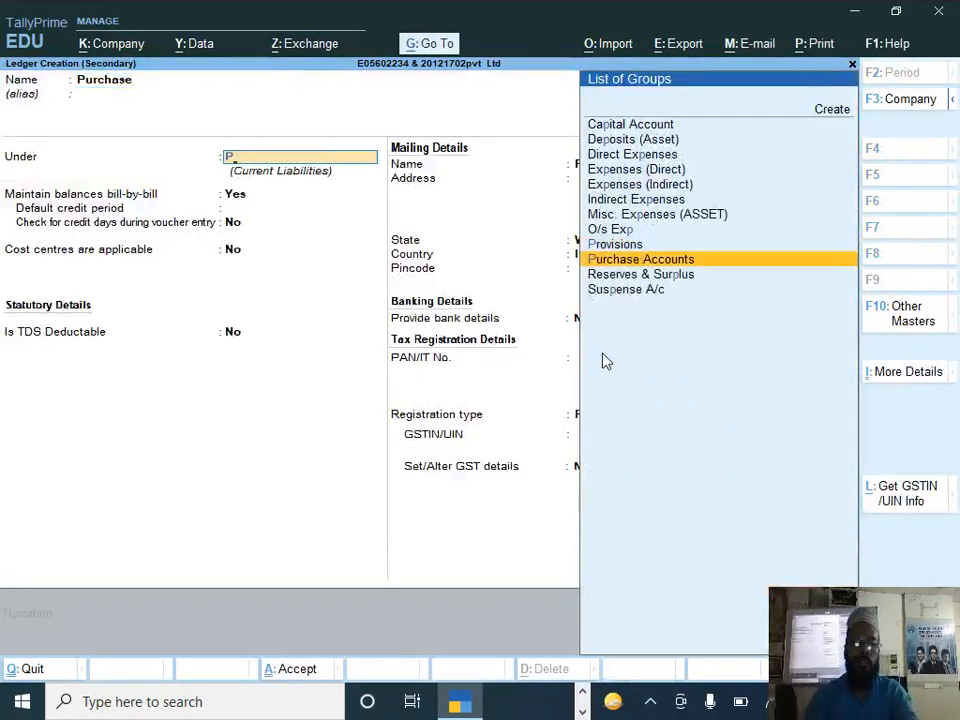
{"action": "key", "text": "Return"}
{"action": "key", "text": "Return"}
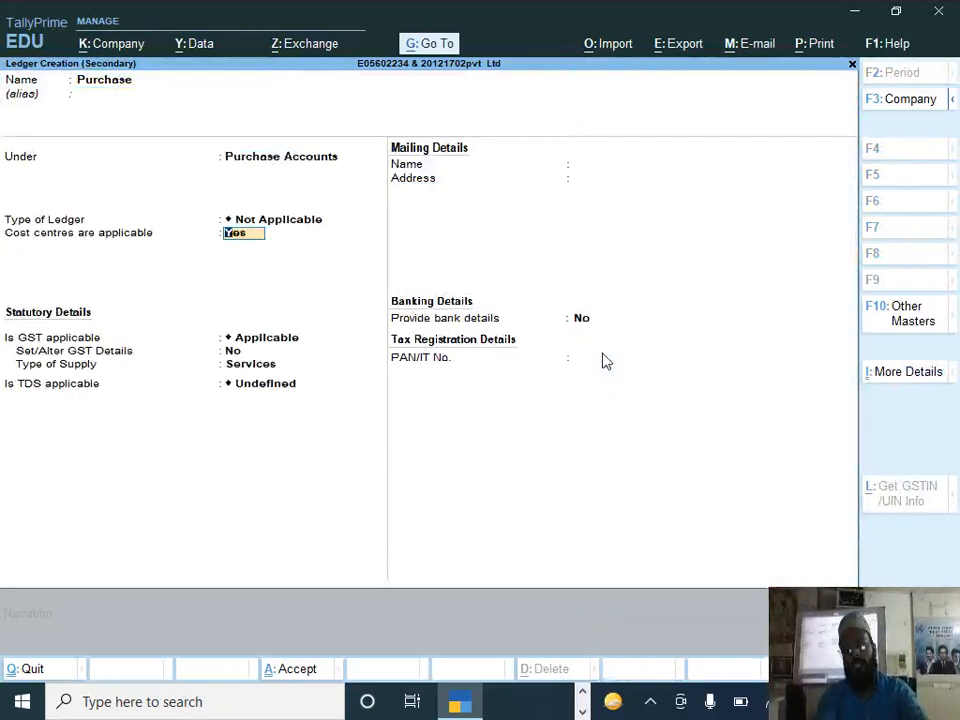
{"action": "type", "text": "n"}
Step: Keep GST applicable on the Purchase ledger, set its supply type to Goods and TDS to Not Applicable, and save it
{"action": "key", "text": "Return"}
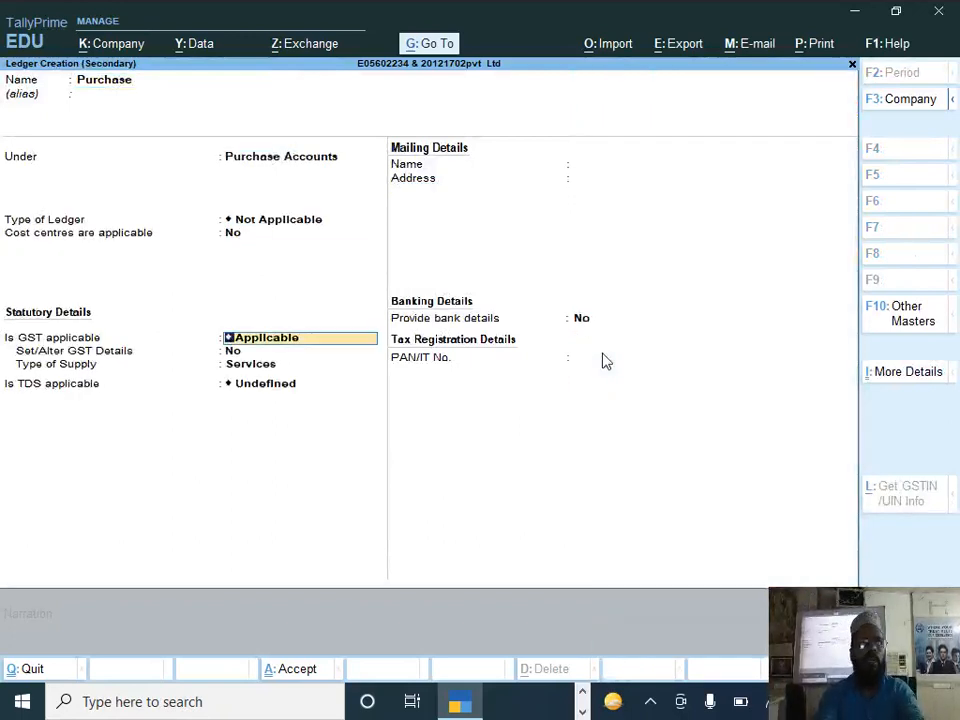
{"action": "key", "text": "Return"}
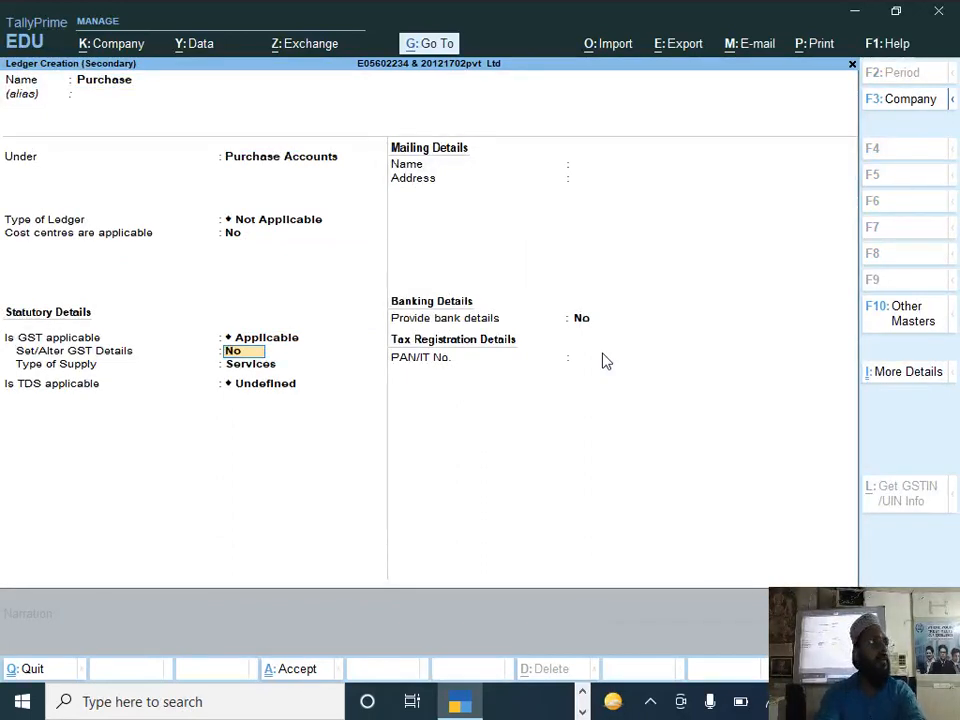
{"action": "key", "text": "Return"}
{"action": "key", "text": "Up"}
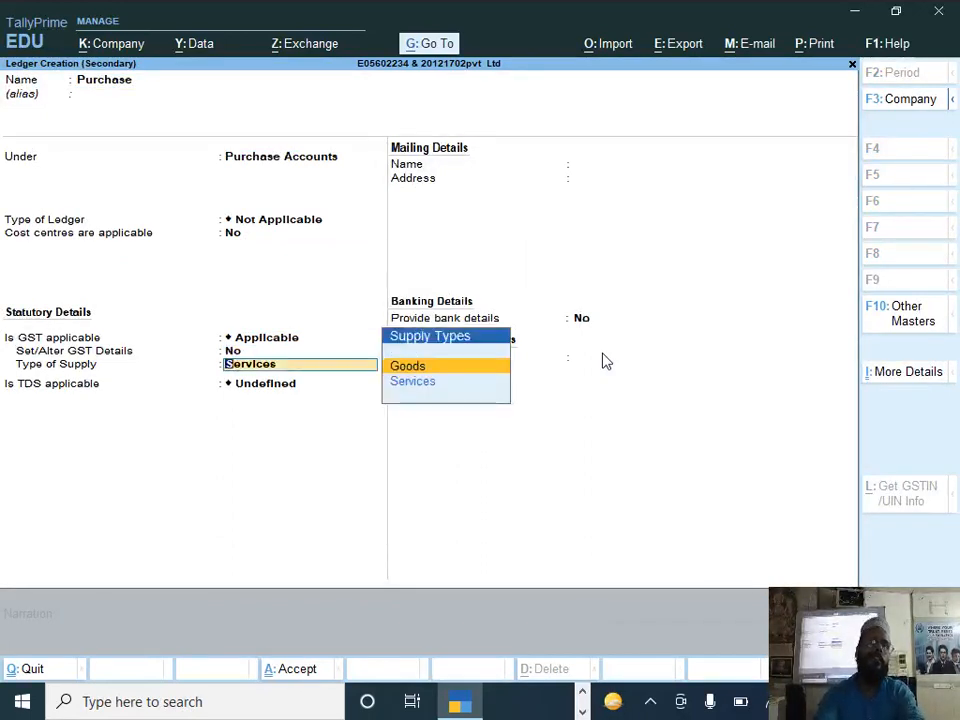
{"action": "key", "text": "Return"}
{"action": "key", "text": "Down"}
{"action": "key", "text": "Return"}
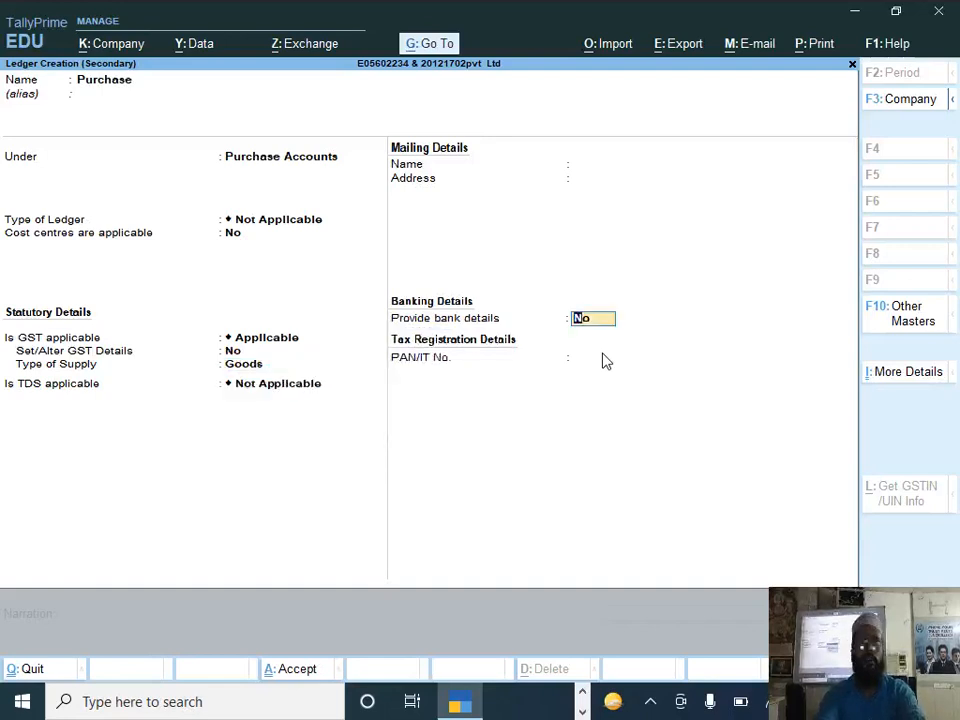
{"action": "key", "text": "Return"}
{"action": "key", "text": "Return"}
{"action": "key", "text": "Return"}
Step: Begin a new stock item named Sugar for the purchase voucher and check its unit of measure in DOCUMENT 2
{"action": "key", "text": "Return"}
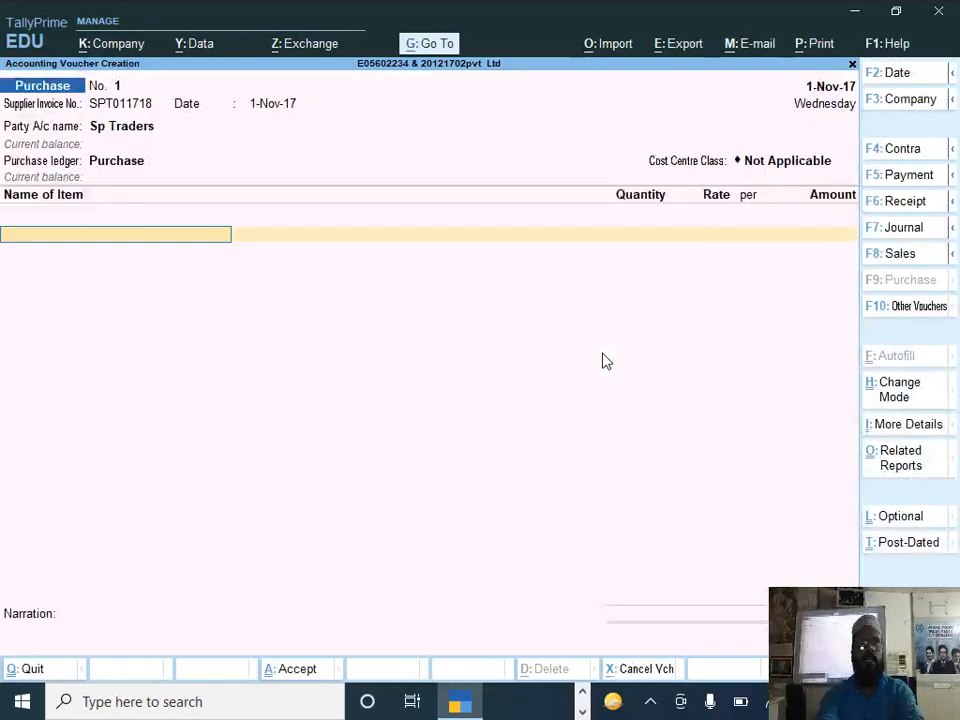
{"action": "key", "text": "alt+c"}
{"action": "type", "text": "Su"}
{"action": "key", "text": "Return"}
{"action": "key", "text": "Return"}
{"action": "key", "text": "alt+Tab"}
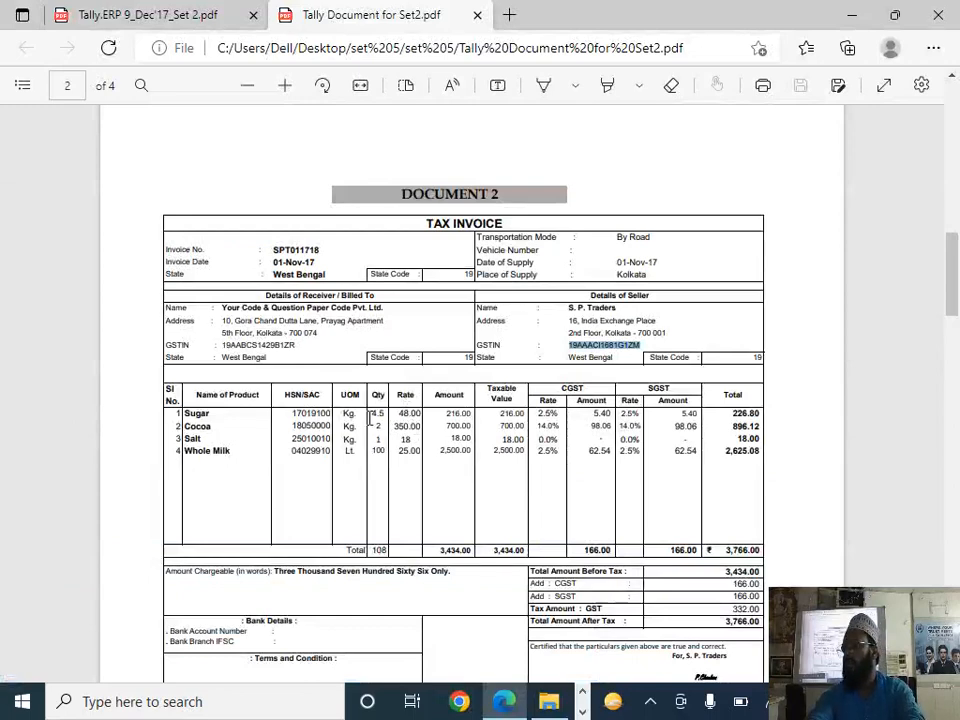
{"action": "key", "text": "alt+Tab"}
Step: Create a simple unit kg for Sugar with quantity code KGS-KILOGRAMS and 3 decimal places
{"action": "key", "text": "alt+c"}
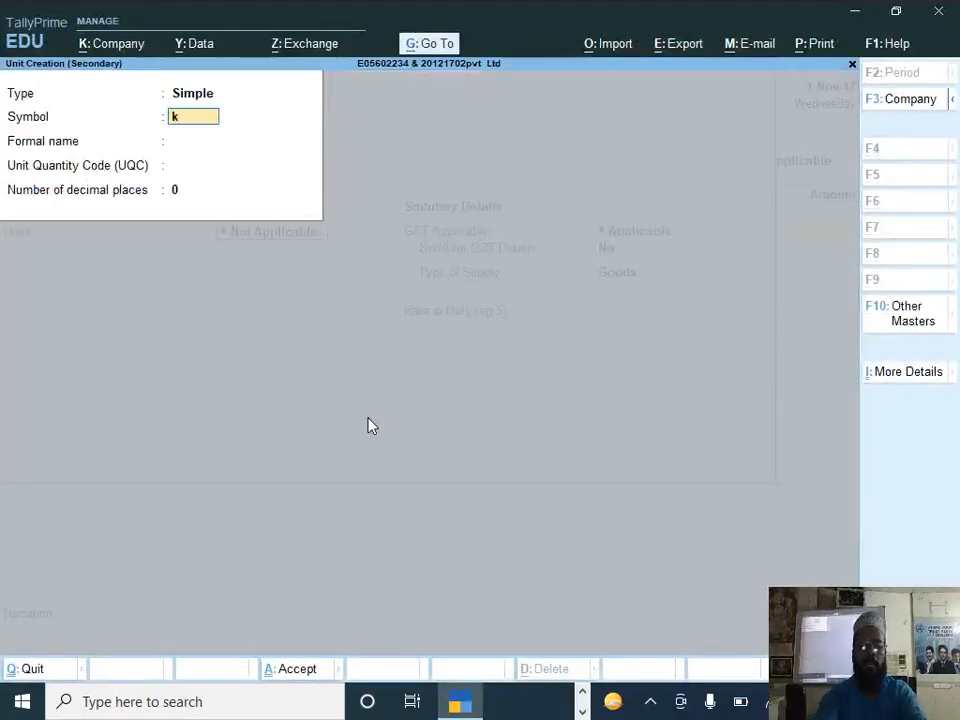
{"action": "key", "text": "Return"}
{"action": "key", "text": "Return"}
{"action": "type", "text": "kil"}
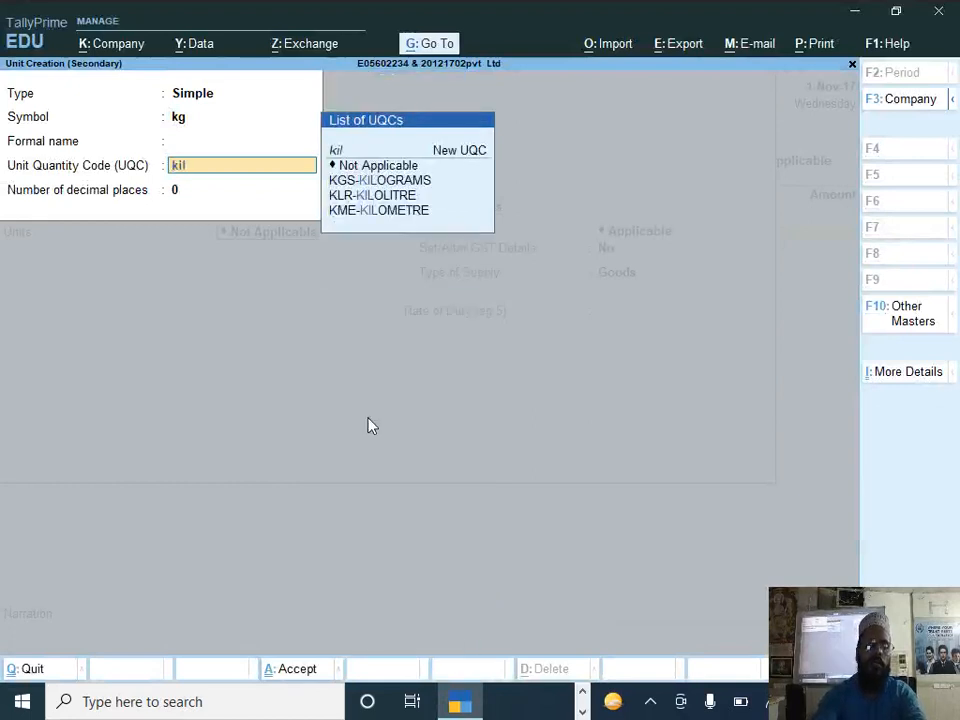
{"action": "key", "text": "Down"}
{"action": "key", "text": "Return"}
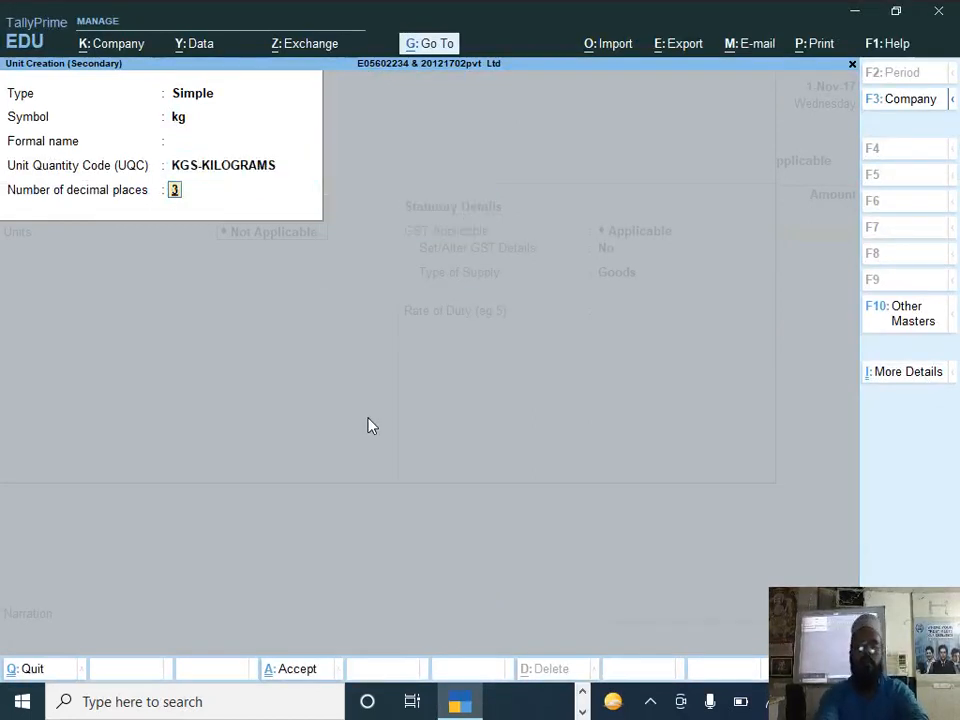
{"action": "key", "text": "Return"}
Step: Keep components and standard rates off for Sugar, then enable its GST details with the description Sugar
{"action": "key", "text": "Return"}
{"action": "key", "text": "Return"}
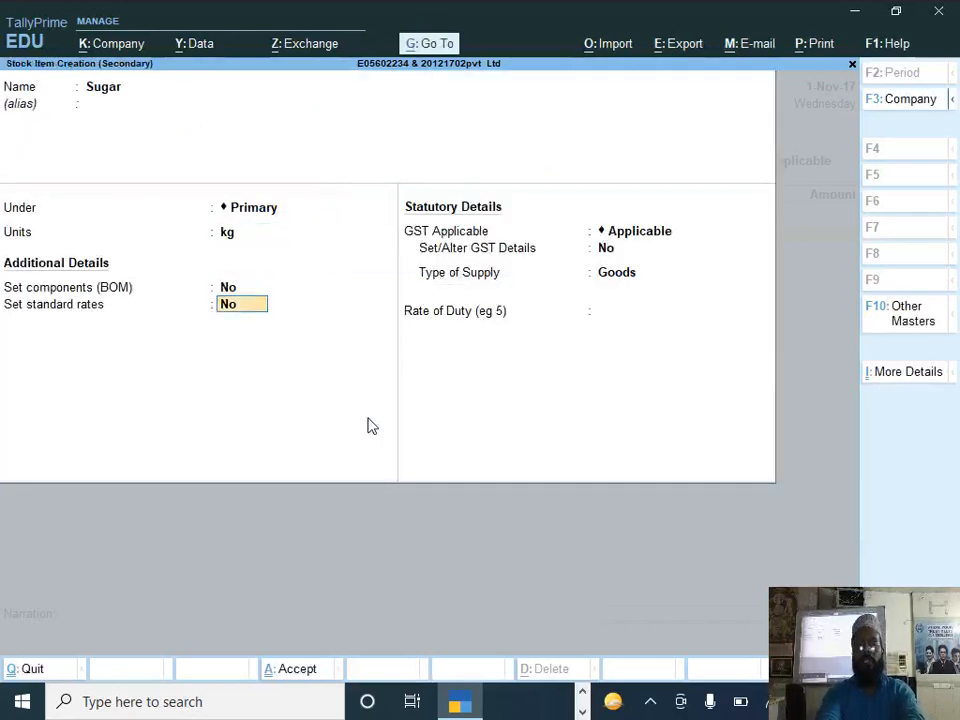
{"action": "key", "text": "Return"}
{"action": "key", "text": "Return"}
{"action": "type", "text": "y"}
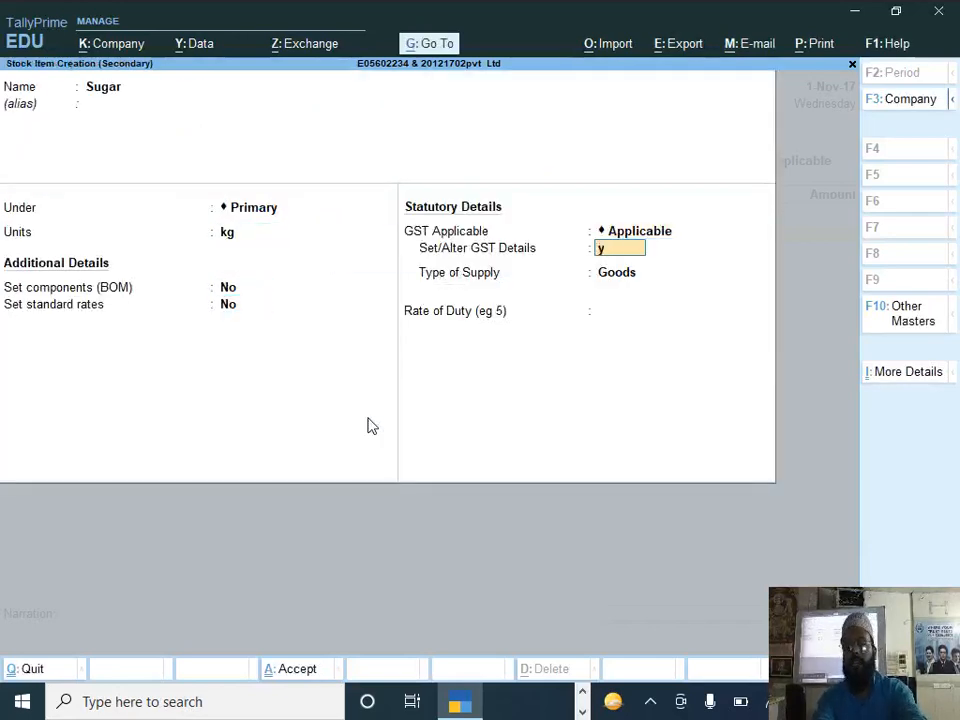
{"action": "key", "text": "Return"}
{"action": "type", "text": "Sugar"}
Step: Make Sugar taxable at 5% integrated tax, leaving HSN/SAC and duty rate blank, and save the stock item
{"action": "key", "text": "Return"}
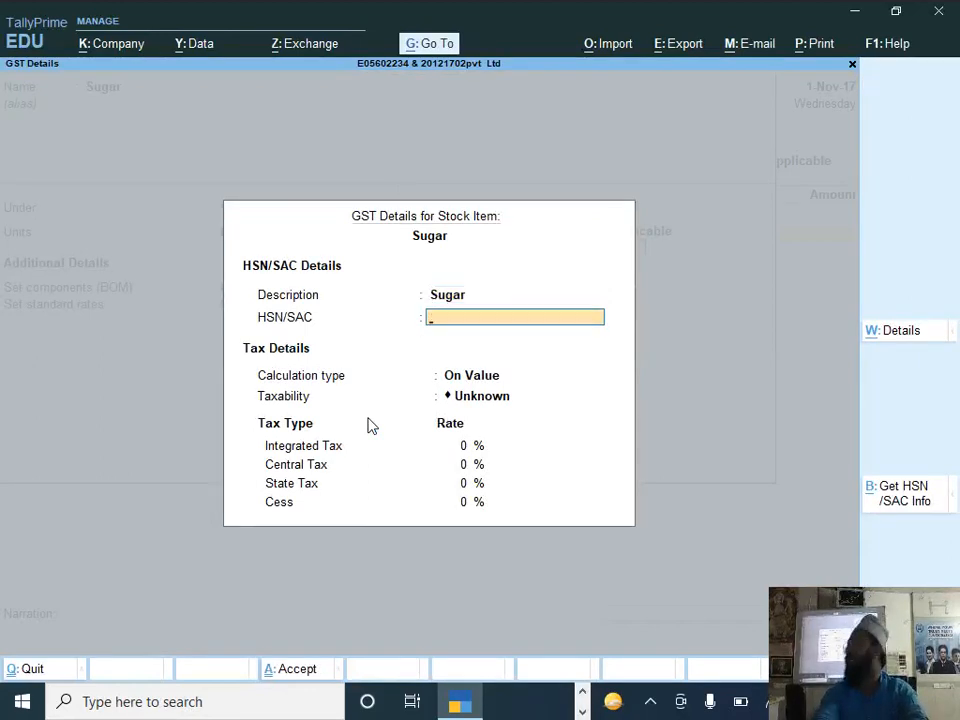
{"action": "key", "text": "Return"}
{"action": "key", "text": "Return"}
{"action": "key", "text": "Down"}
{"action": "key", "text": "Down"}
{"action": "key", "text": "Down"}
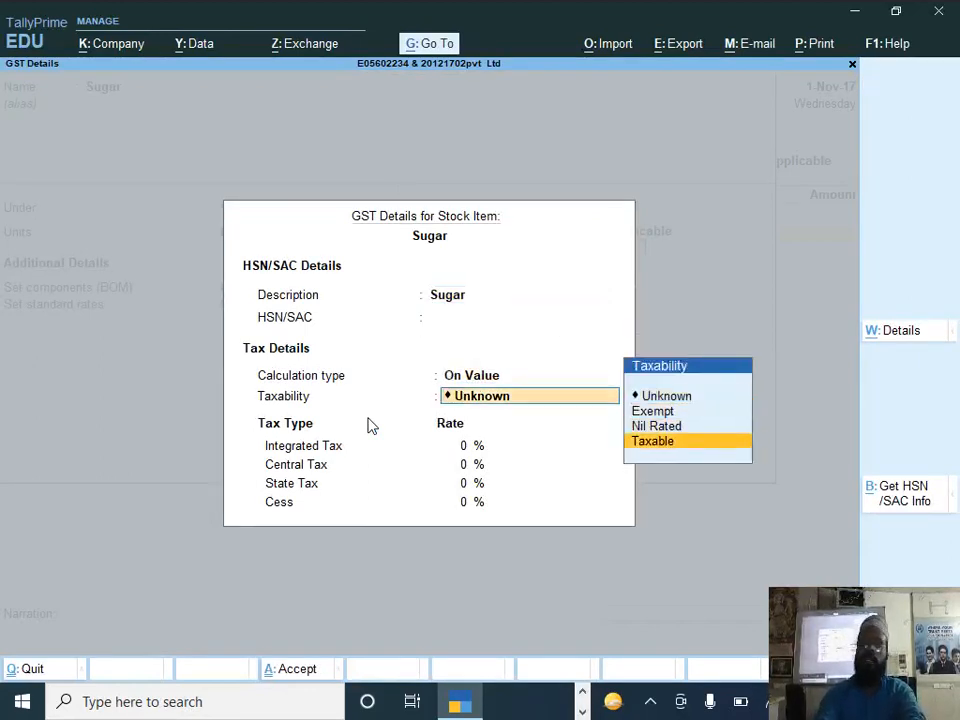
{"action": "key", "text": "Return"}
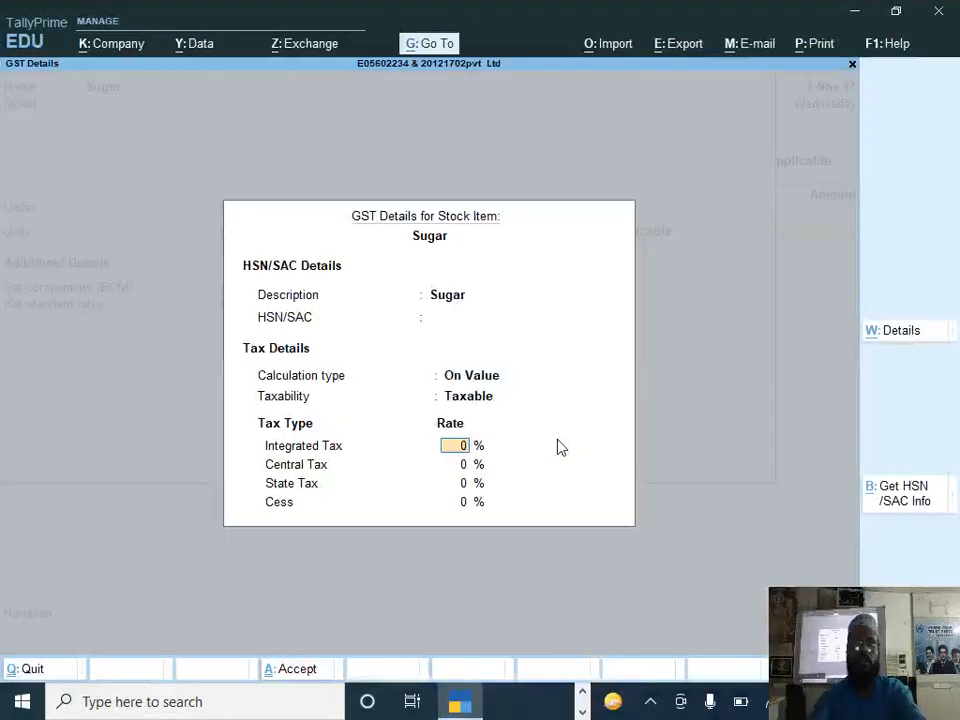
{"action": "type", "text": "5"}
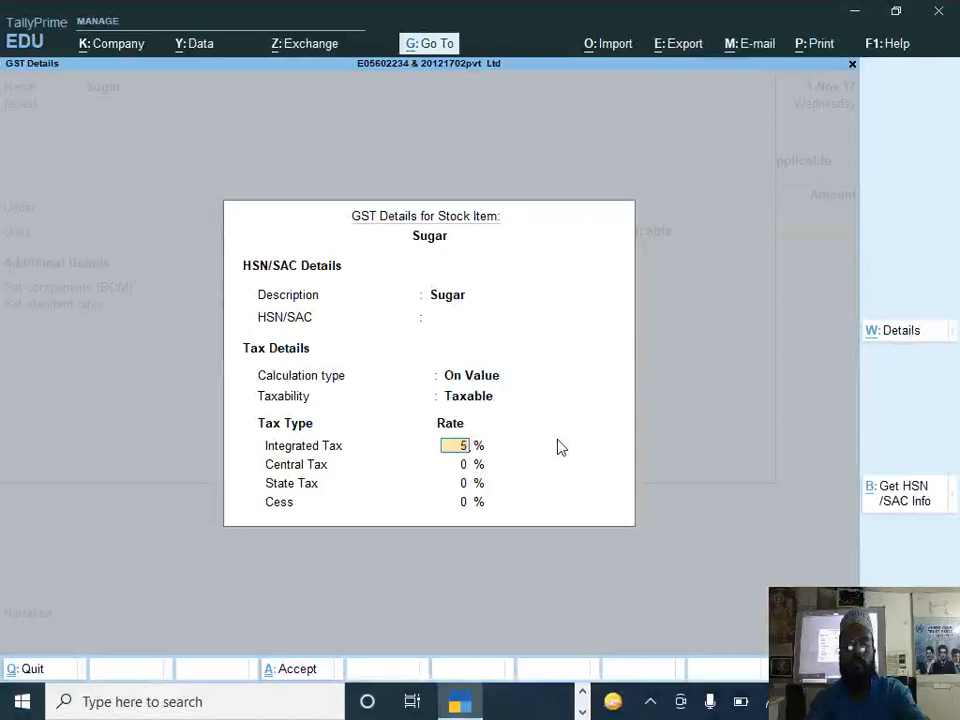
{"action": "key", "text": "Return"}
{"action": "key", "text": "Return"}
{"action": "key", "text": "Return"}
{"action": "key", "text": "Return"}
{"action": "key", "text": "Return"}
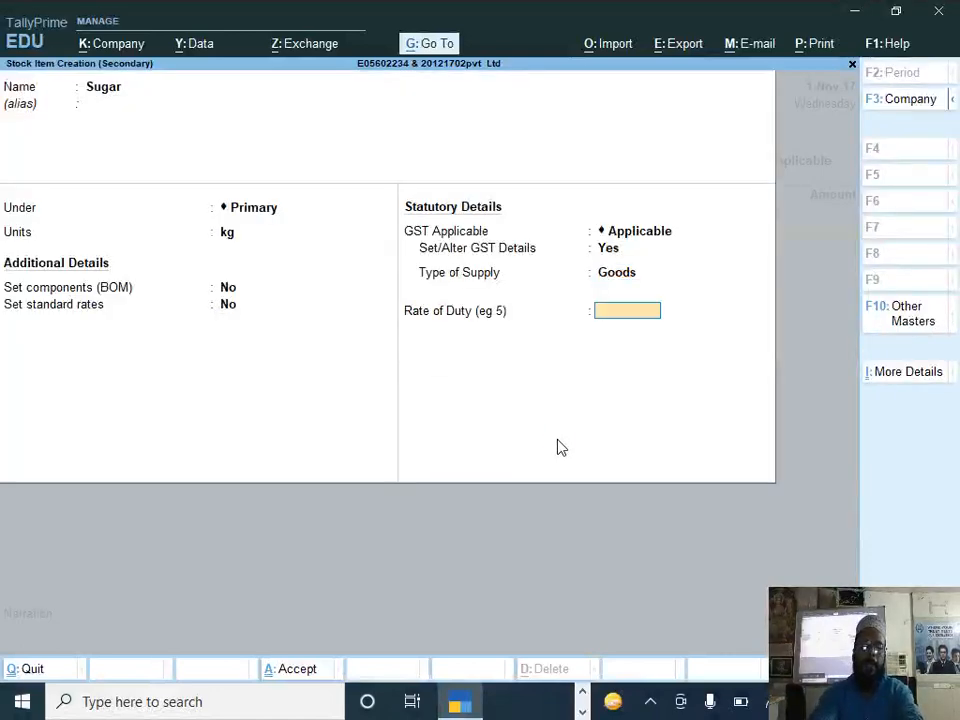
{"action": "key", "text": "Return"}
Step: Allocate 4.5 kg of Sugar at a rate of 48 per kg to the New Alipore location
{"action": "key", "text": "Return"}
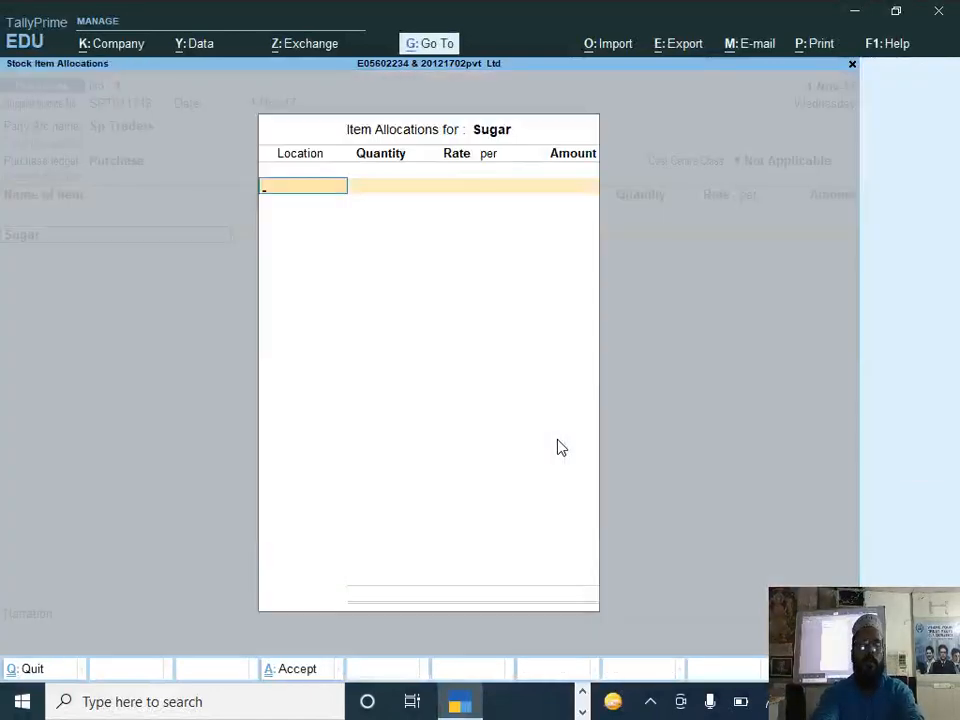
{"action": "type", "text": "N"}
{"action": "key", "text": "Return"}
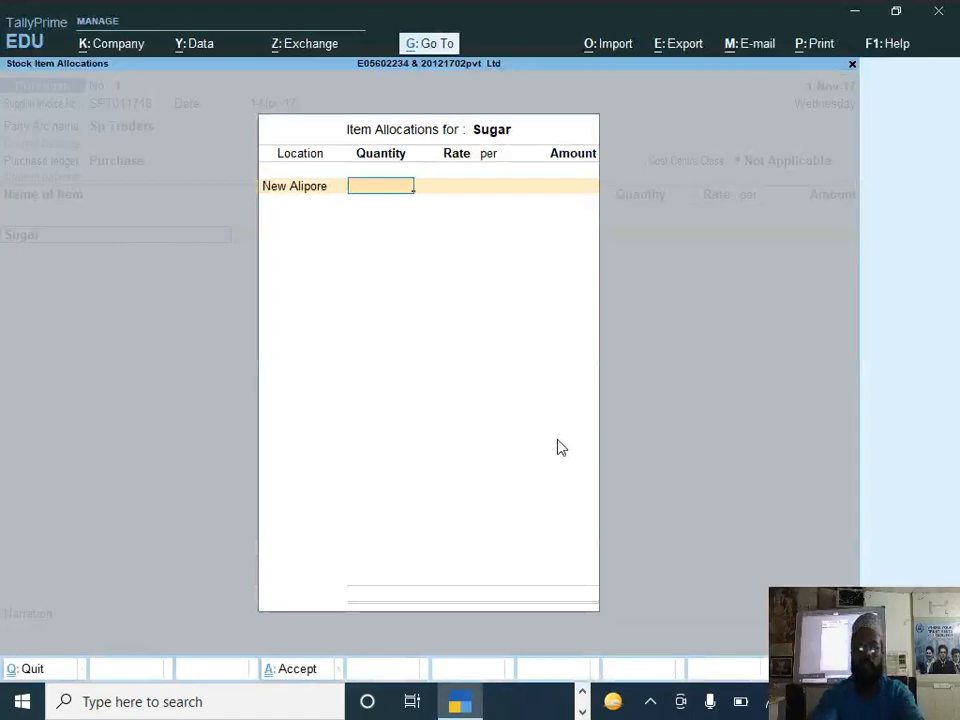
{"action": "type", "text": "4.5"}
{"action": "key", "text": "Return"}
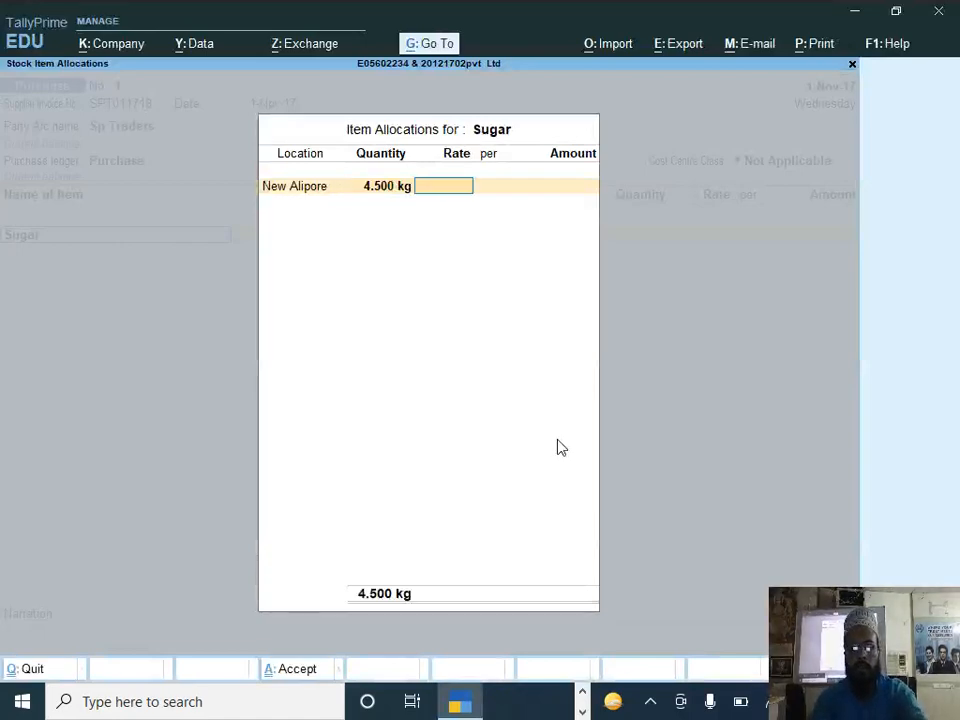
{"action": "type", "text": "48"}
{"action": "key", "text": "Return"}
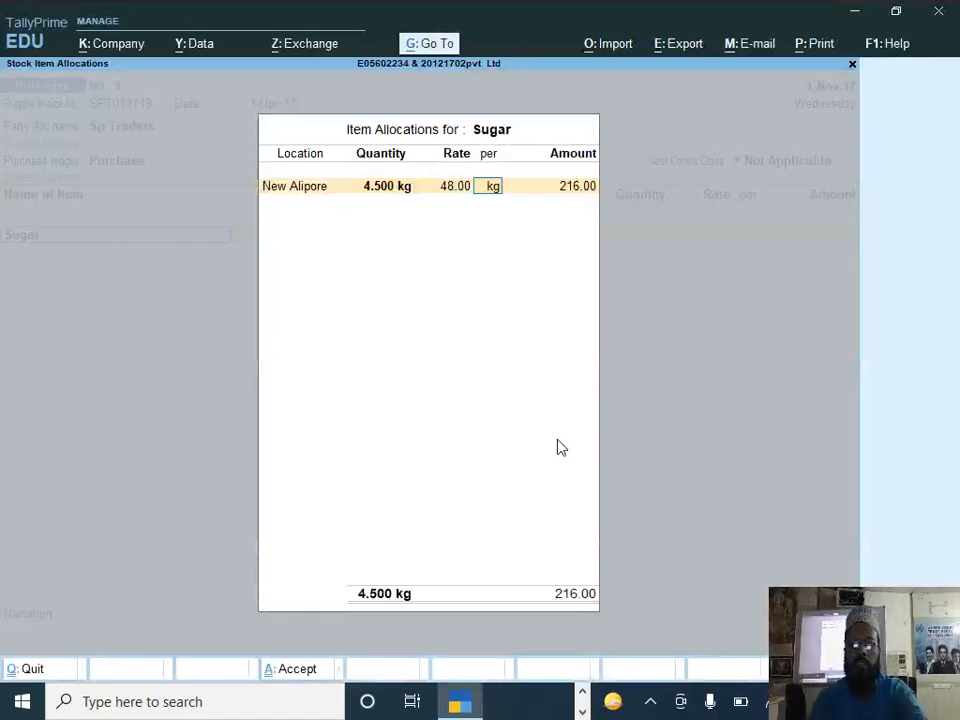
{"action": "key", "text": "Return"}
{"action": "key", "text": "Return"}
{"action": "key", "text": "Return"}
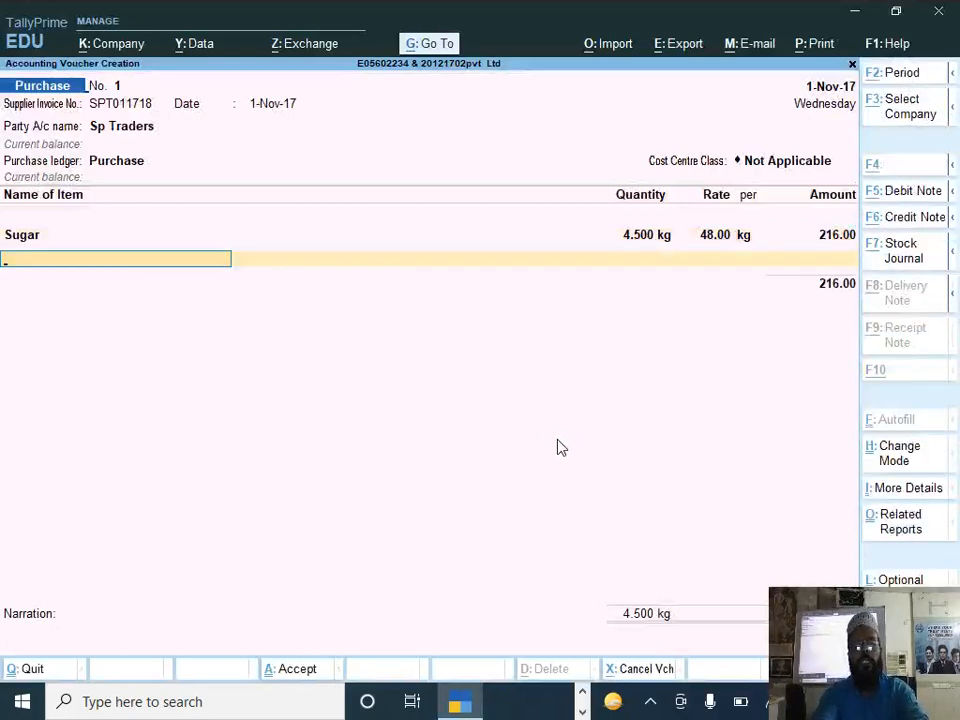
Step: Create a stock item named Cocoa under Primary in kg, keeping components and standard rates off
{"action": "key", "text": "alt+c"}
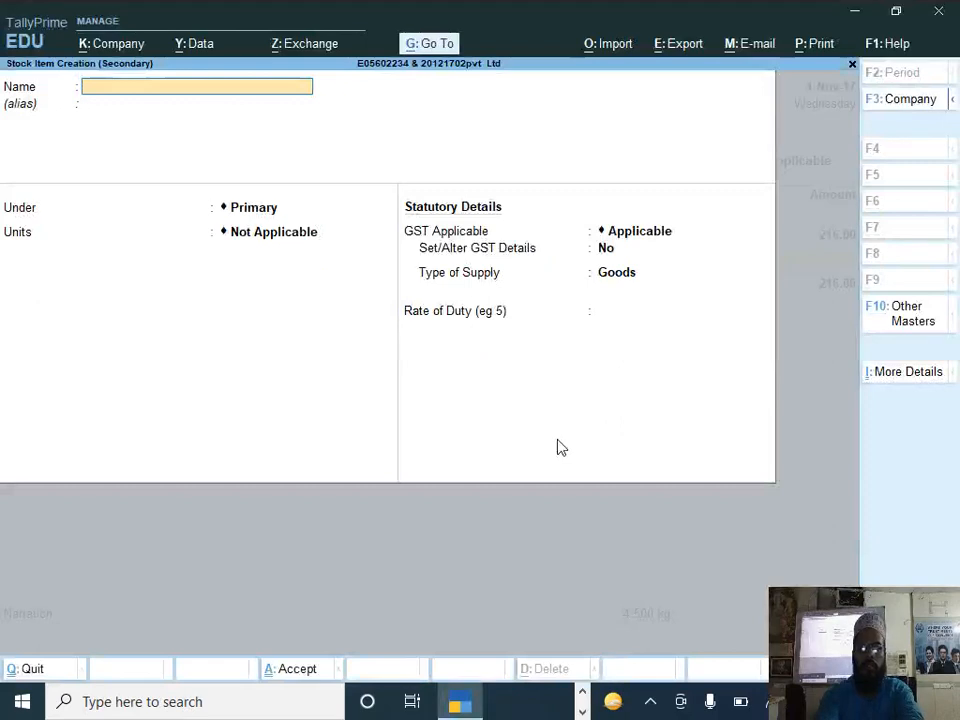
{"action": "type", "text": "Cocoa"}
{"action": "key", "text": "Return"}
{"action": "key", "text": "Return"}
{"action": "key", "text": "Return"}
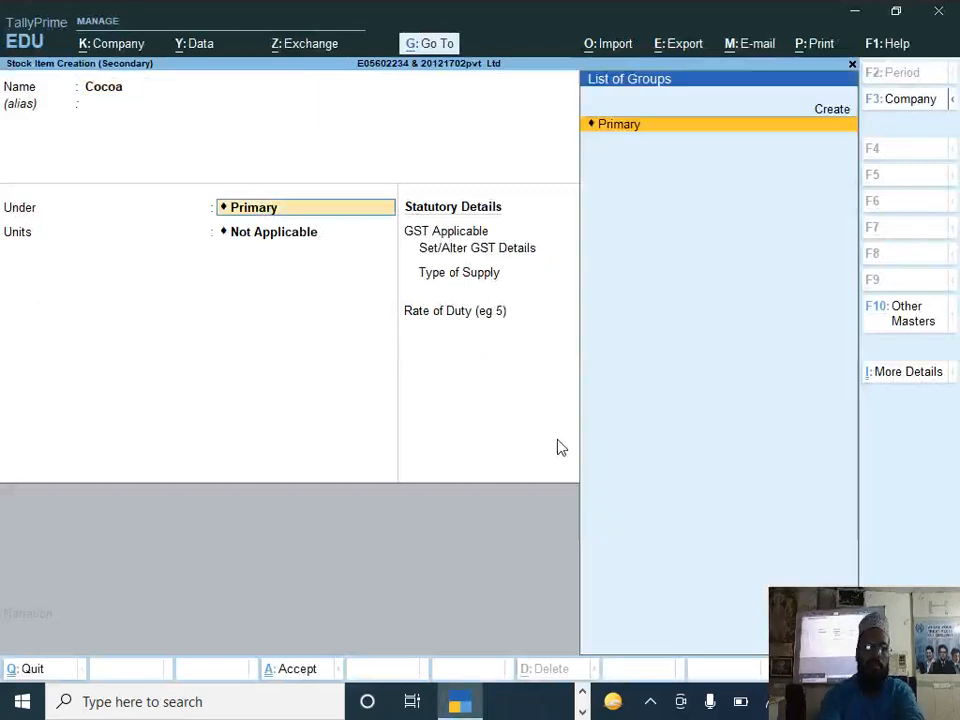
{"action": "key", "text": "Down"}
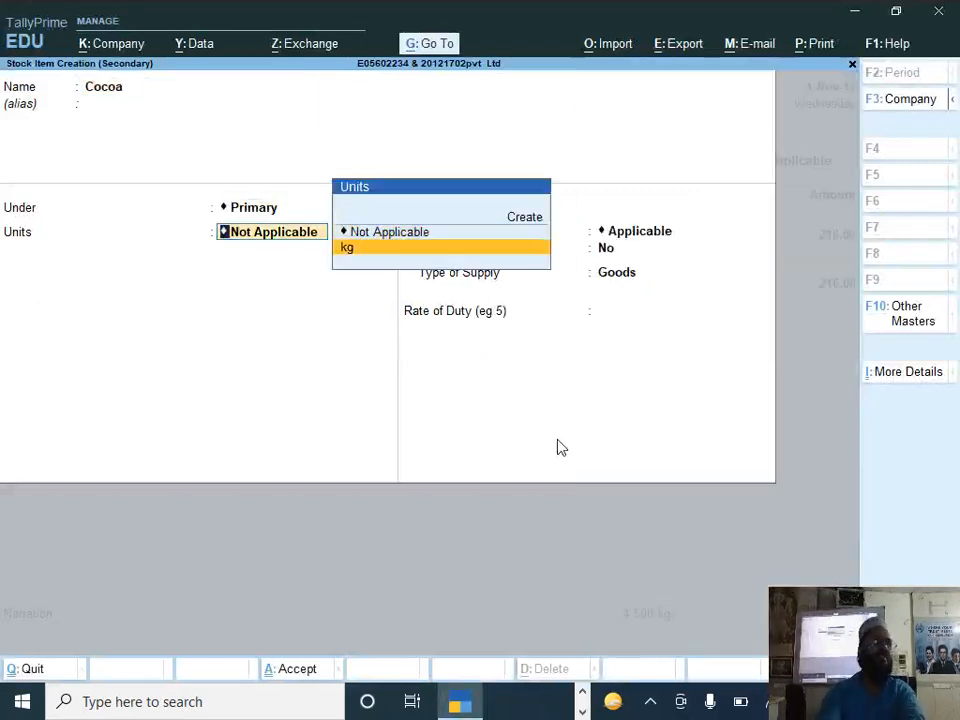
{"action": "key", "text": "Return"}
Step: Enable GST details for the Cocoa item and enter Cocoa as the description
{"action": "key", "text": "Return"}
{"action": "key", "text": "Return"}
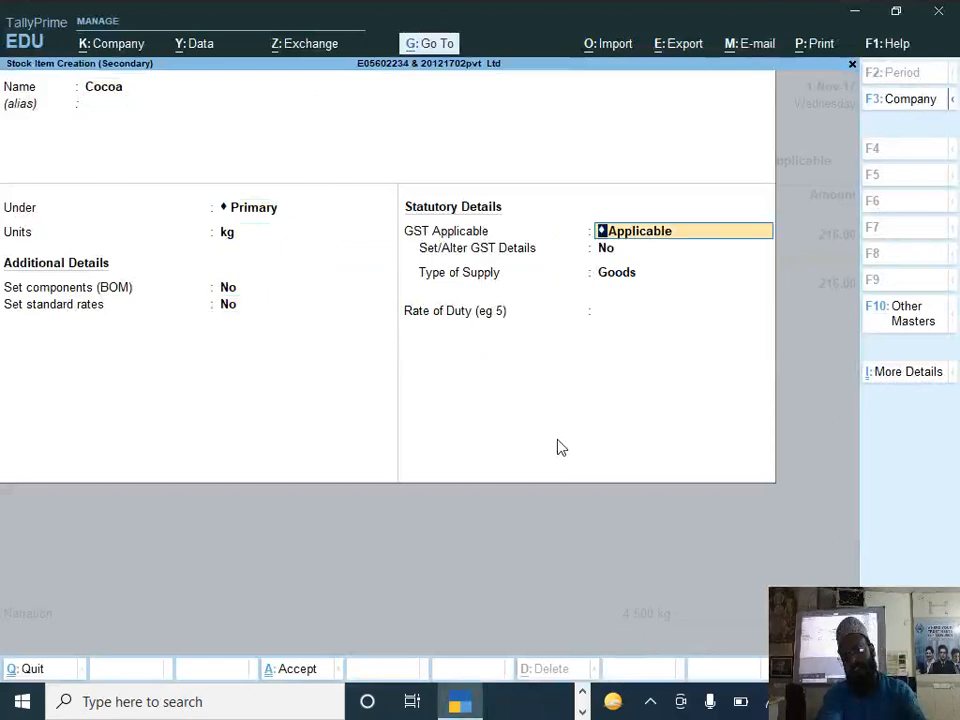
{"action": "key", "text": "Return"}
{"action": "type", "text": "y"}
{"action": "key", "text": "Return"}
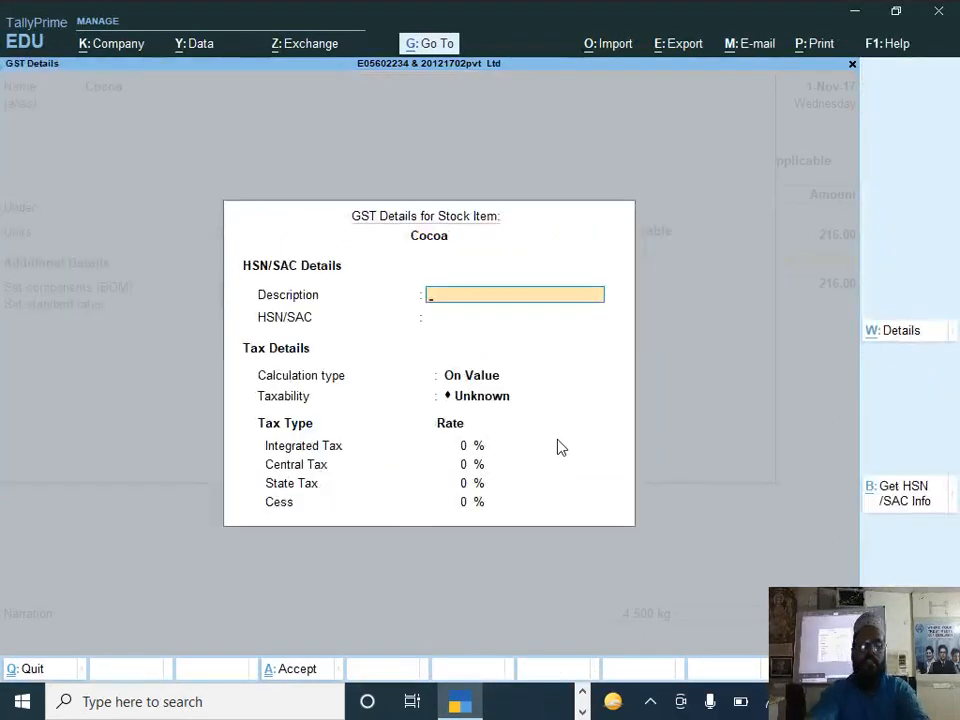
{"action": "type", "text": "Cocoa"}
Step: Make Cocoa taxable with an integrated tax rate combining DOCUMENT 2's 14.0% CGST and 14.0% SGST, and save the item
{"action": "key", "text": "Return"}
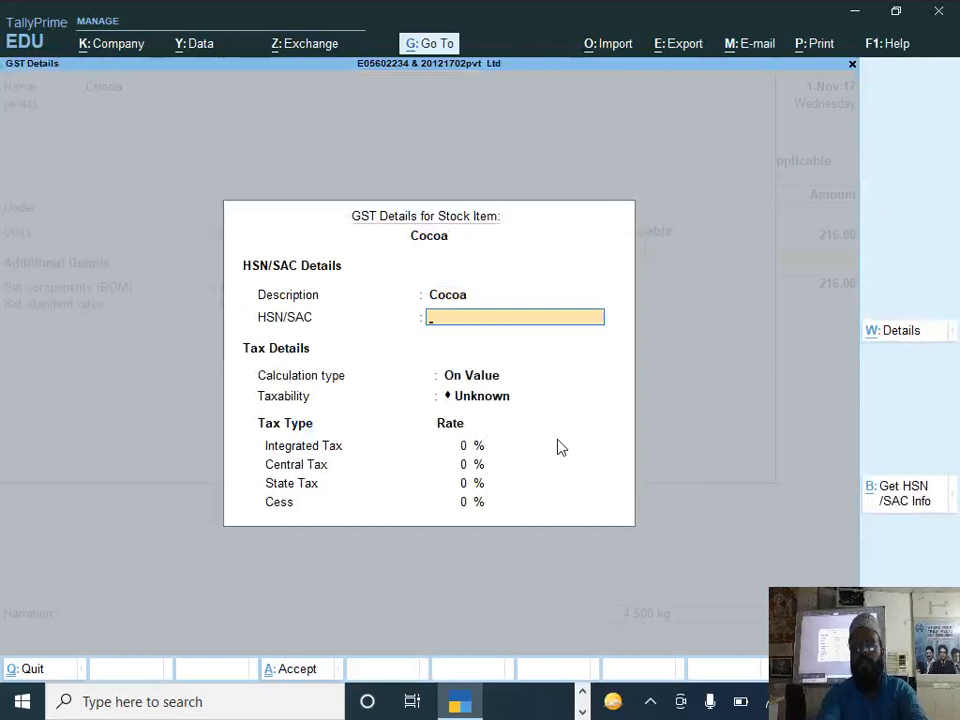
{"action": "key", "text": "Return"}
{"action": "key", "text": "Return"}
{"action": "key", "text": "Down"}
{"action": "key", "text": "Down"}
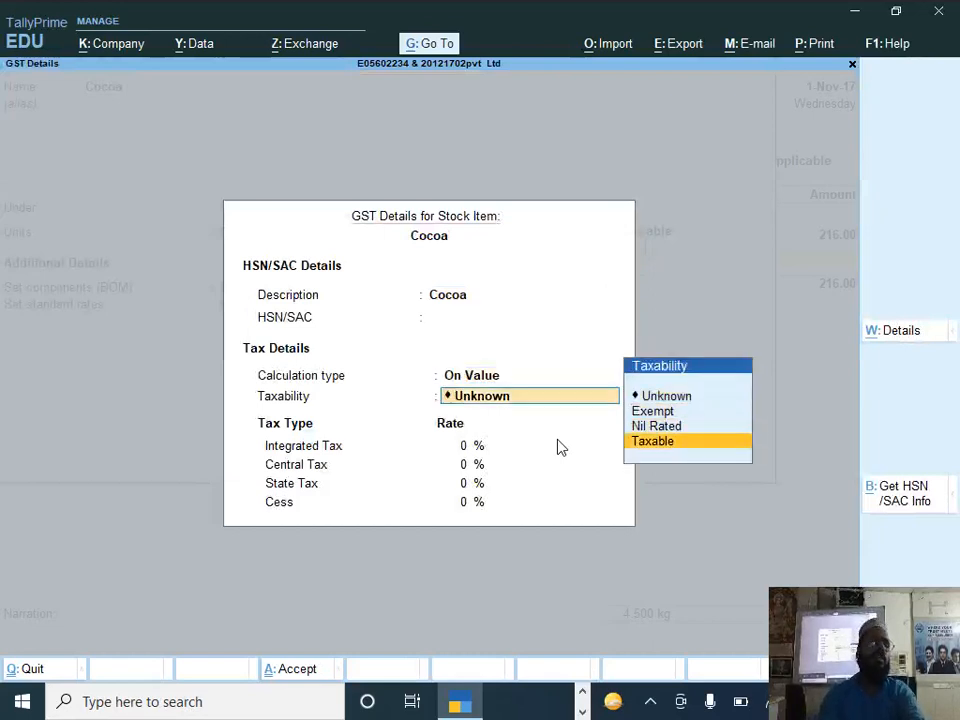
{"action": "key", "text": "Return"}
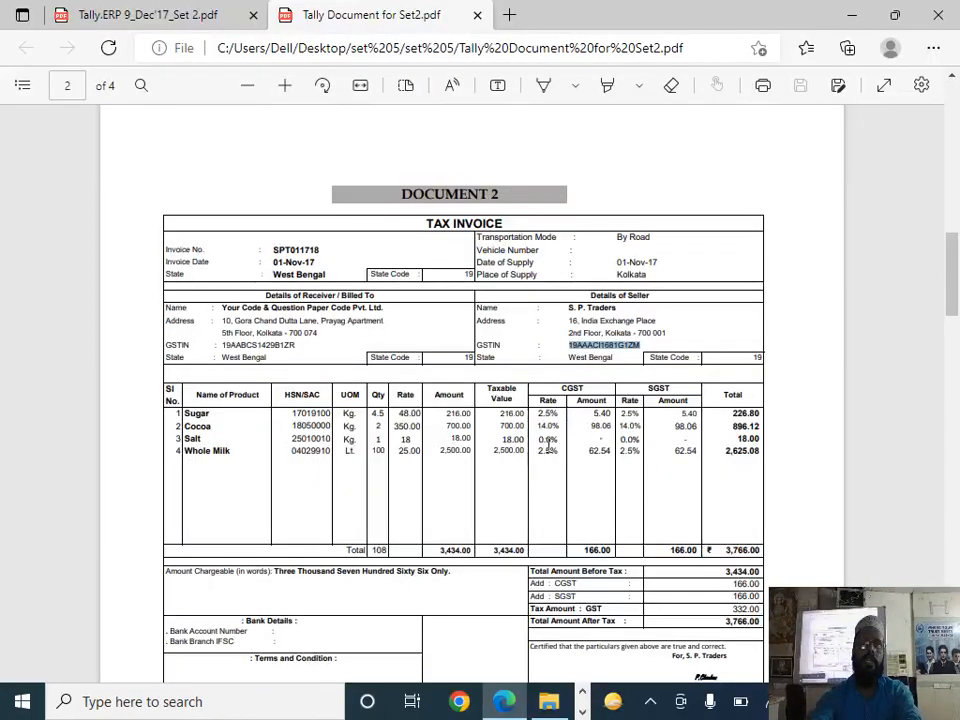
{"action": "key", "text": "alt+Tab"}
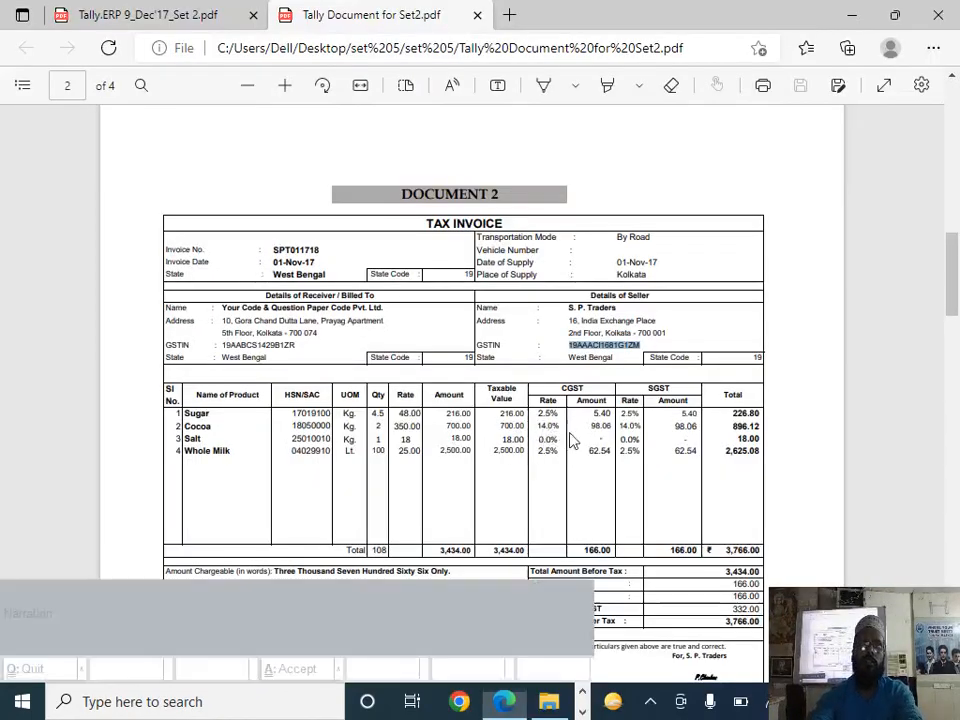
{"action": "type", "text": "2"}
{"action": "key", "text": "Return"}
{"action": "key", "text": "Return"}
{"action": "key", "text": "Return"}
{"action": "key", "text": "Return"}
Step: Allocate 2 kg of Cocoa at a rate of 350 per kg to the New Alipore location
{"action": "key", "text": "Return"}
{"action": "key", "text": "Return"}
{"action": "type", "text": "N"}
{"action": "key", "text": "Return"}
{"action": "key", "text": "alt+Tab"}
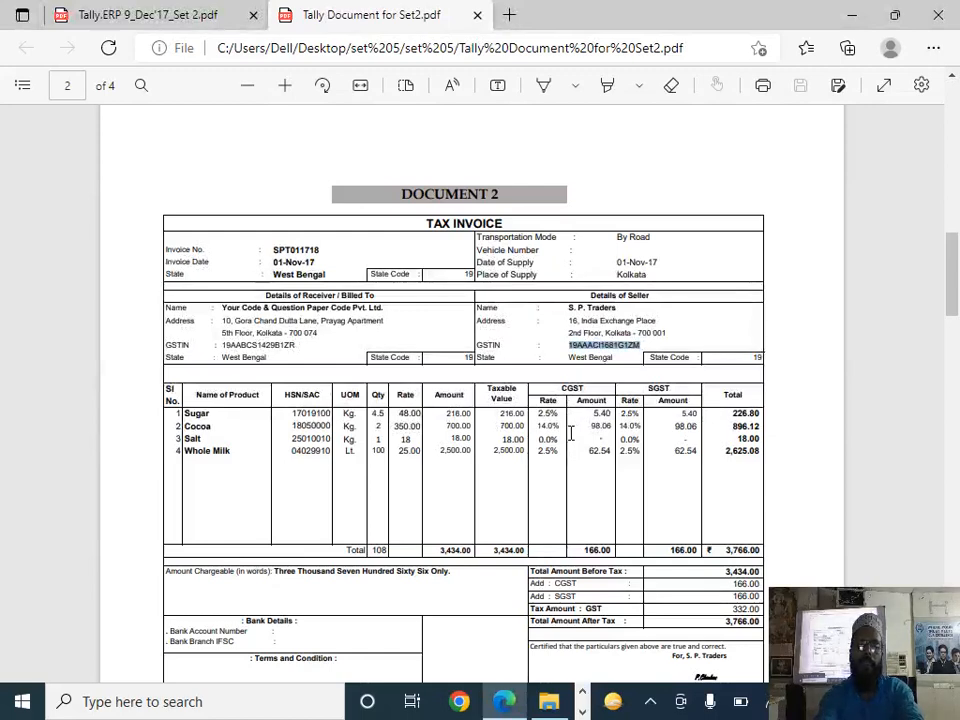
{"action": "key", "text": "alt+Tab"}
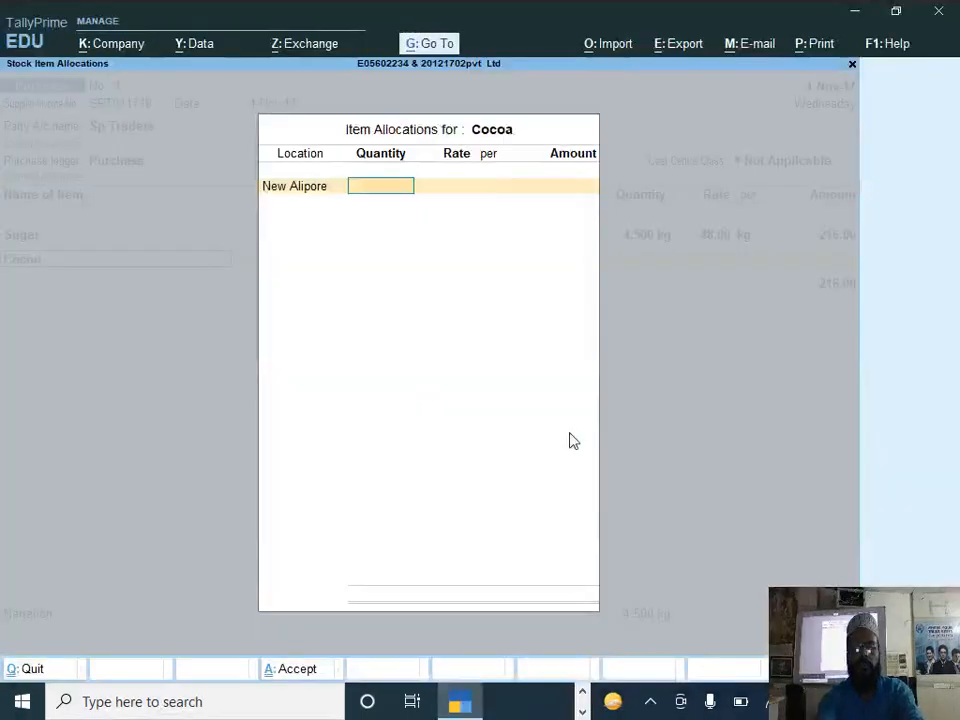
{"action": "type", "text": "2"}
{"action": "key", "text": "Return"}
{"action": "type", "text": "350"}
{"action": "key", "text": "Return"}
{"action": "key", "text": "Return"}
{"action": "key", "text": "Return"}
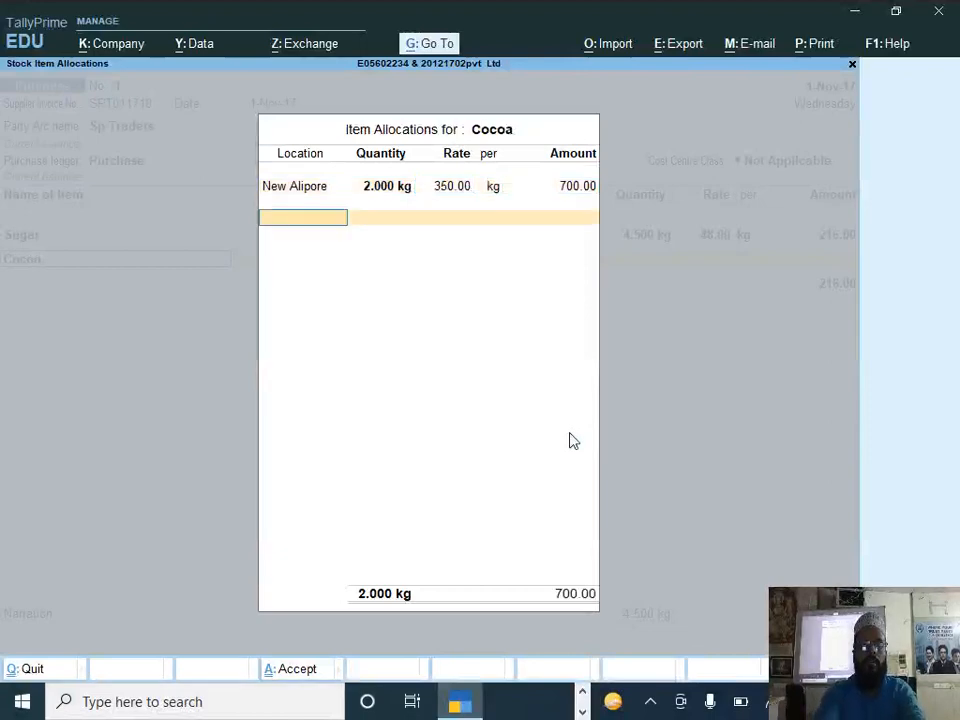
{"action": "key", "text": "Return"}
{"action": "key", "text": "Return"}
Step: Create a stock item named Salt under Primary in kg, keeping components and standard rates off
{"action": "key", "text": "alt+c"}
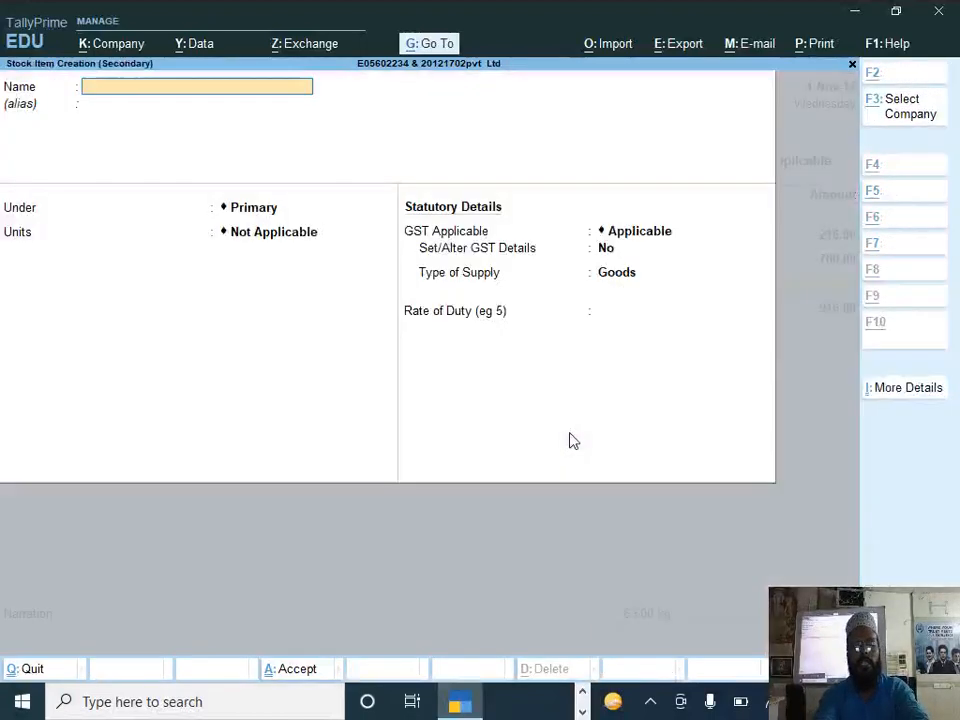
{"action": "key", "text": "alt+Tab"}
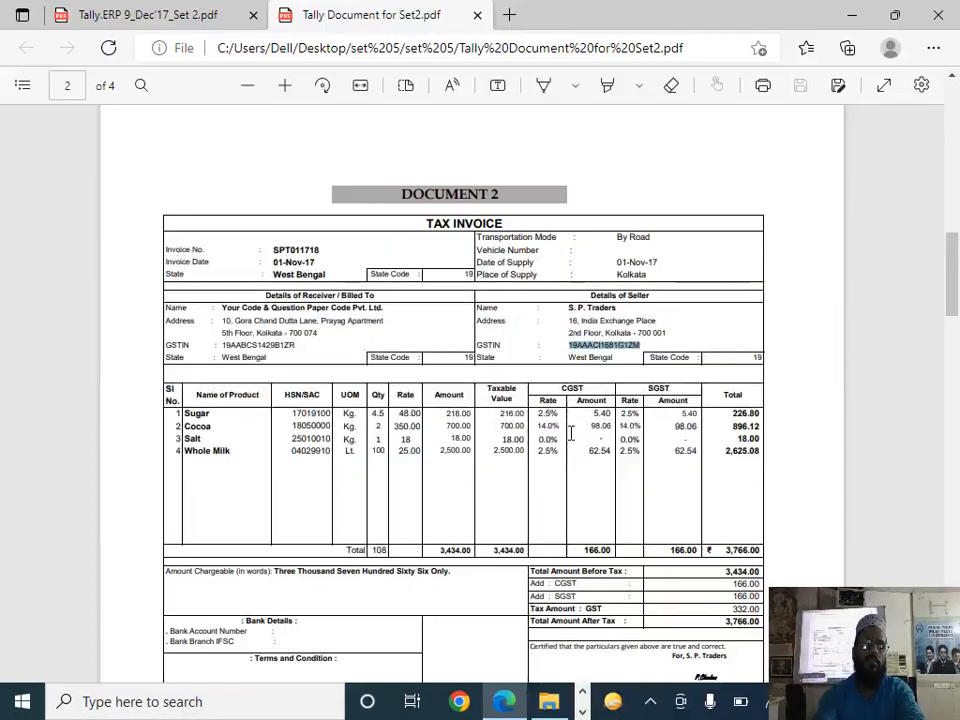
{"action": "key", "text": "alt+Tab"}
{"action": "type", "text": "Salt"}
{"action": "key", "text": "Return"}
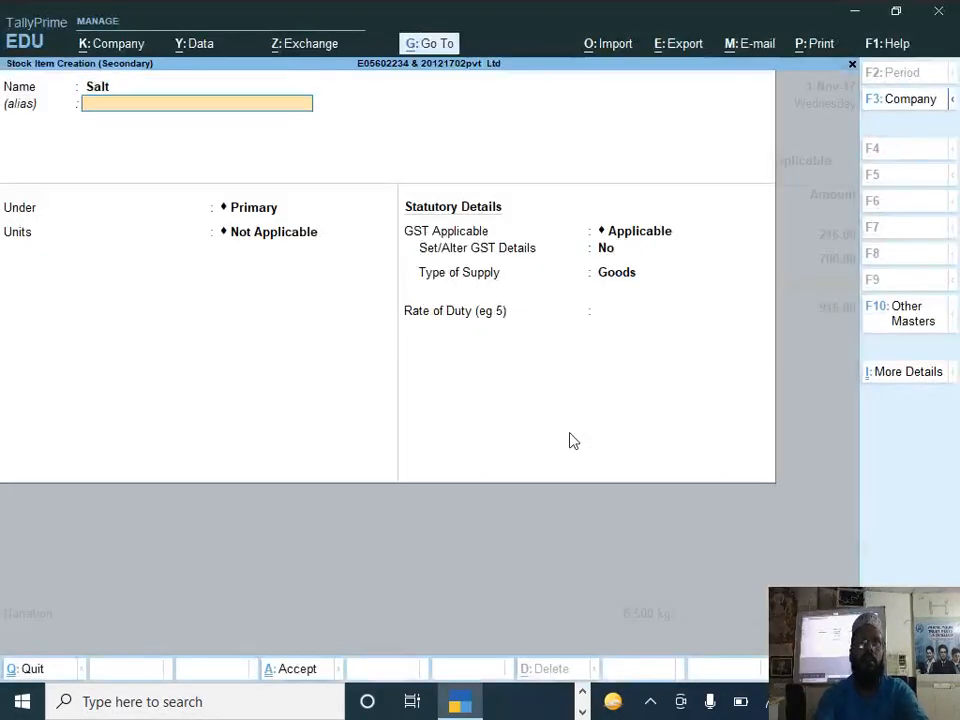
{"action": "key", "text": "Return"}
{"action": "key", "text": "Return"}
{"action": "key", "text": "Down"}
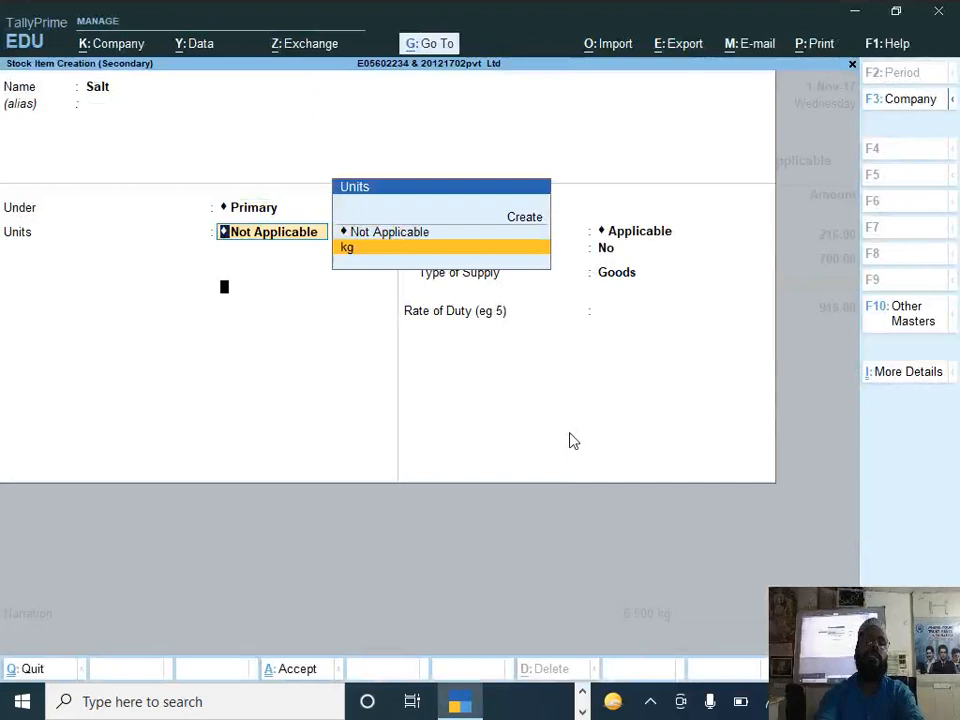
{"action": "key", "text": "Return"}
{"action": "key", "text": "Return"}
{"action": "key", "text": "Return"}
Step: Enable GST details for the Salt item and enter Salt as the description
{"action": "type", "text": "y"}
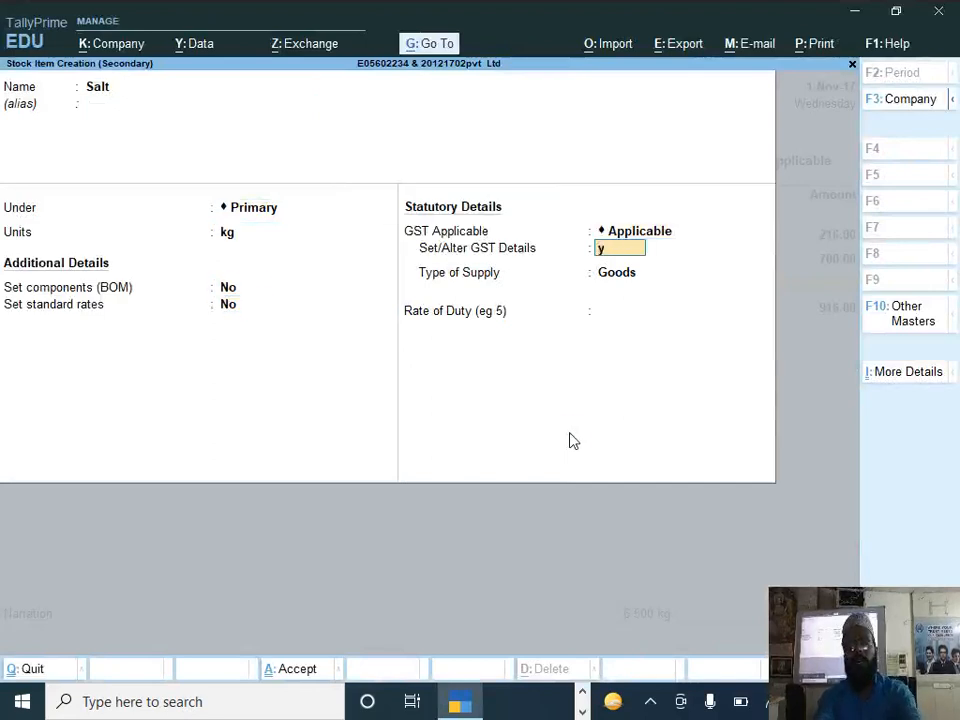
{"action": "key", "text": "Return"}
{"action": "type", "text": "Salt"}
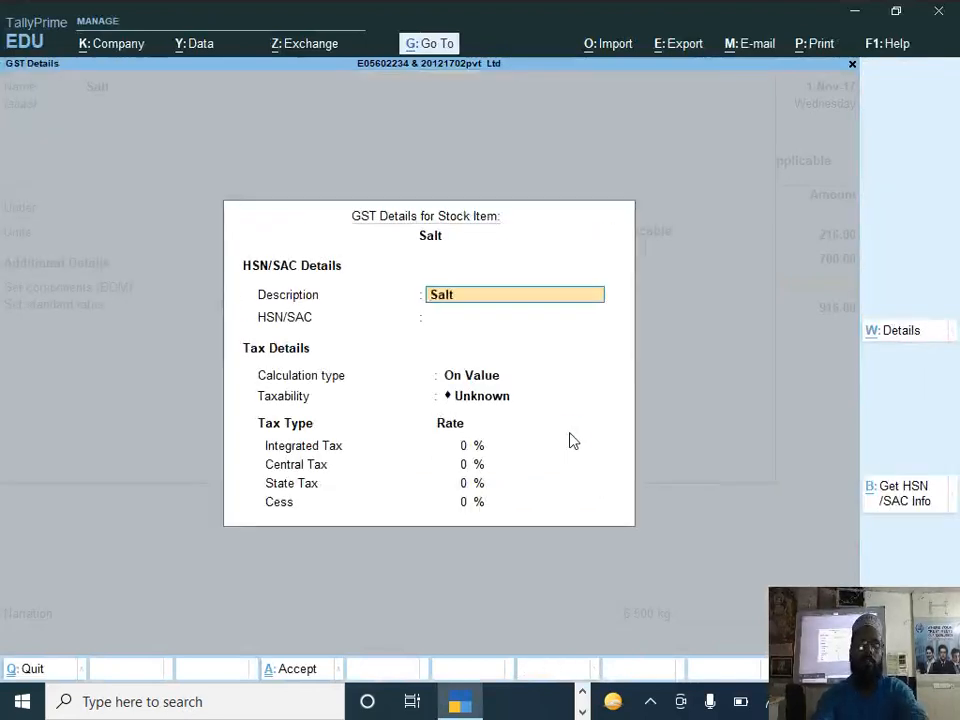
{"action": "key", "text": "Return"}
{"action": "key", "text": "Return"}
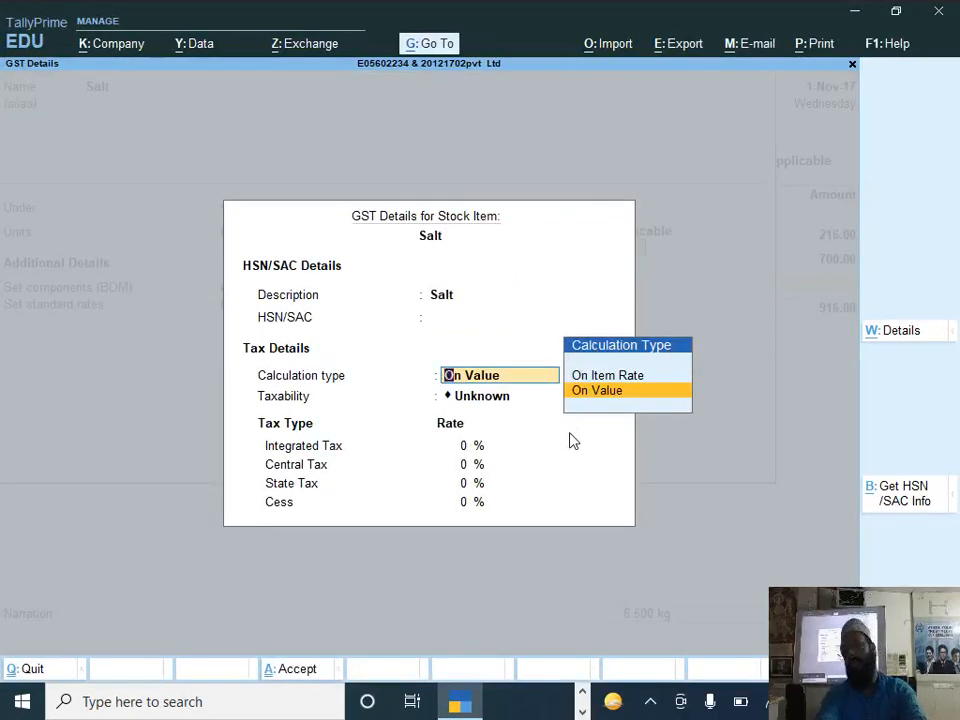
Step: Set Salt's taxability to Nil Rated with calculation on value, keep it as goods, and save the item
{"action": "key", "text": "Return"}
{"action": "key", "text": "Down"}
{"action": "key", "text": "Down"}
{"action": "key", "text": "Return"}
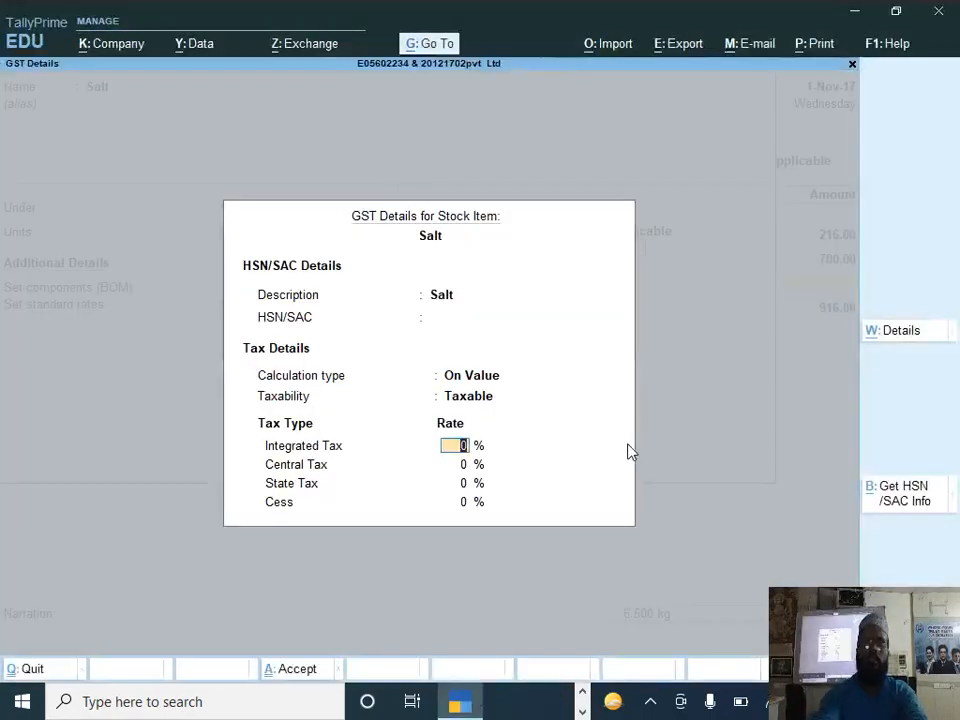
{"action": "key", "text": "Up"}
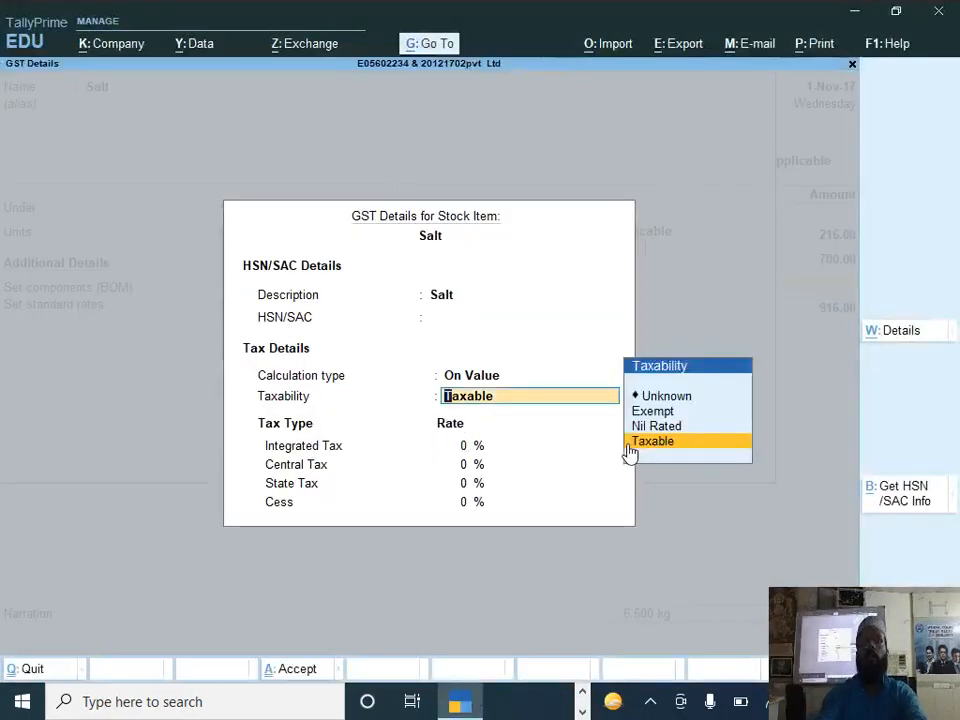
{"action": "key", "text": "Up"}
{"action": "key", "text": "Return"}
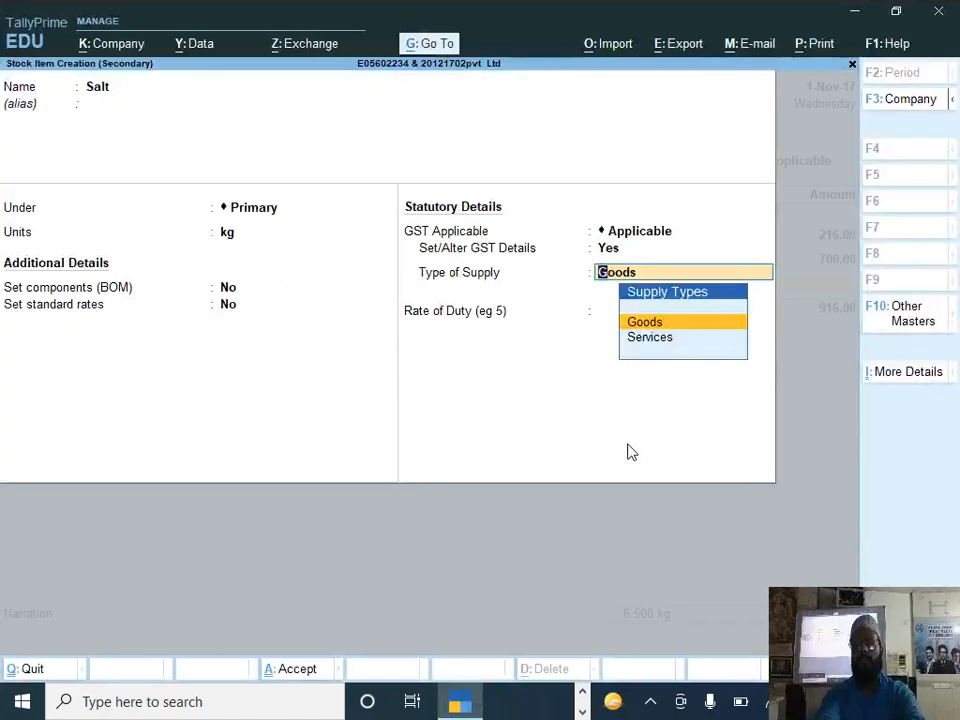
{"action": "key", "text": "Return"}
{"action": "key", "text": "Return"}
Step: Allocate 1 kg of Salt at a rate of 18 per kg to the New Alipore location
{"action": "key", "text": "Return"}
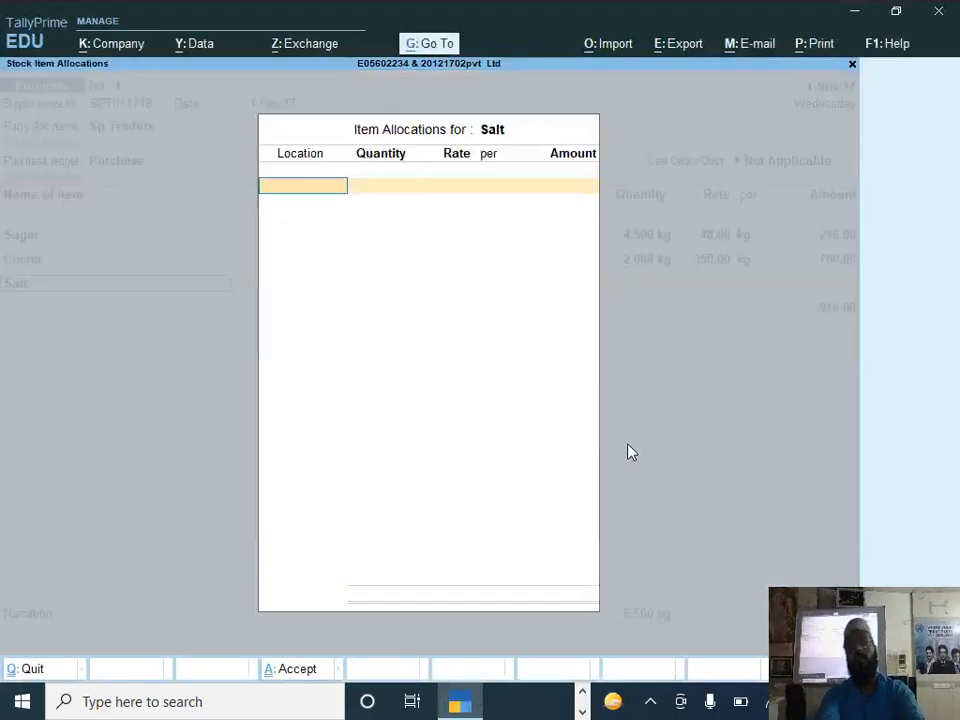
{"action": "key", "text": "Return"}
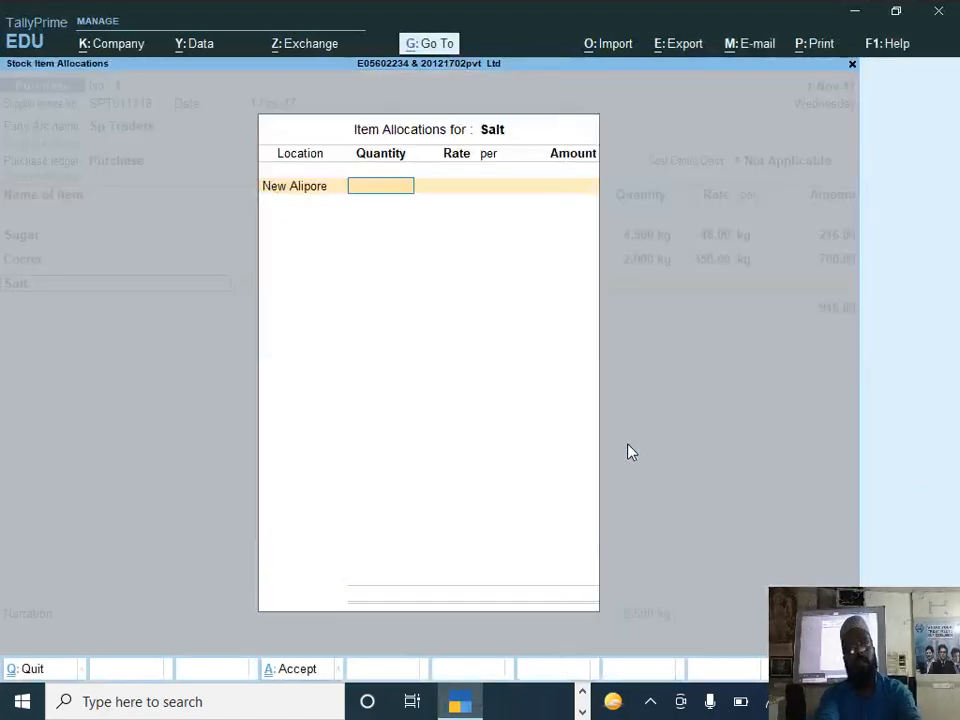
{"action": "key", "text": "alt+Tab"}
{"action": "key", "text": "alt+Tab"}
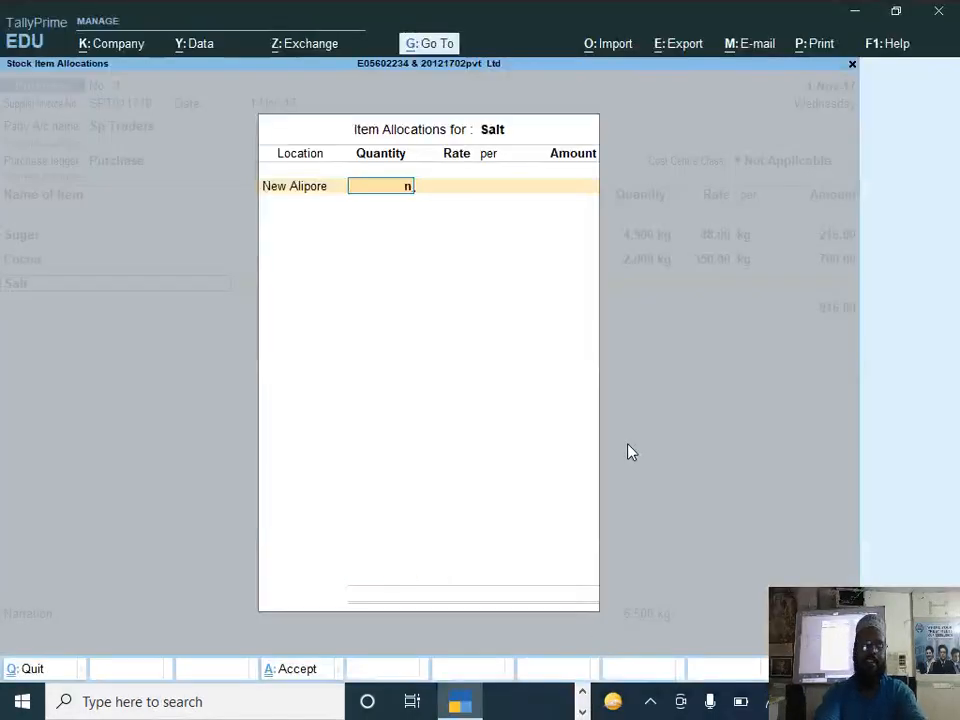
{"action": "type", "text": "1"}
{"action": "key", "text": "Return"}
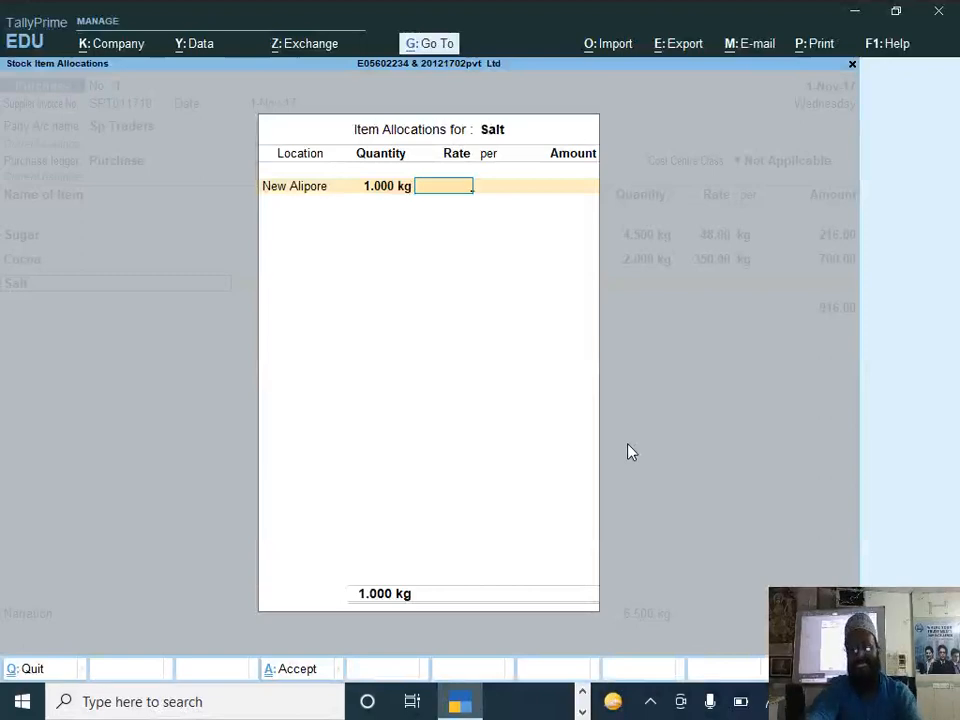
{"action": "type", "text": "18"}
{"action": "key", "text": "Return"}
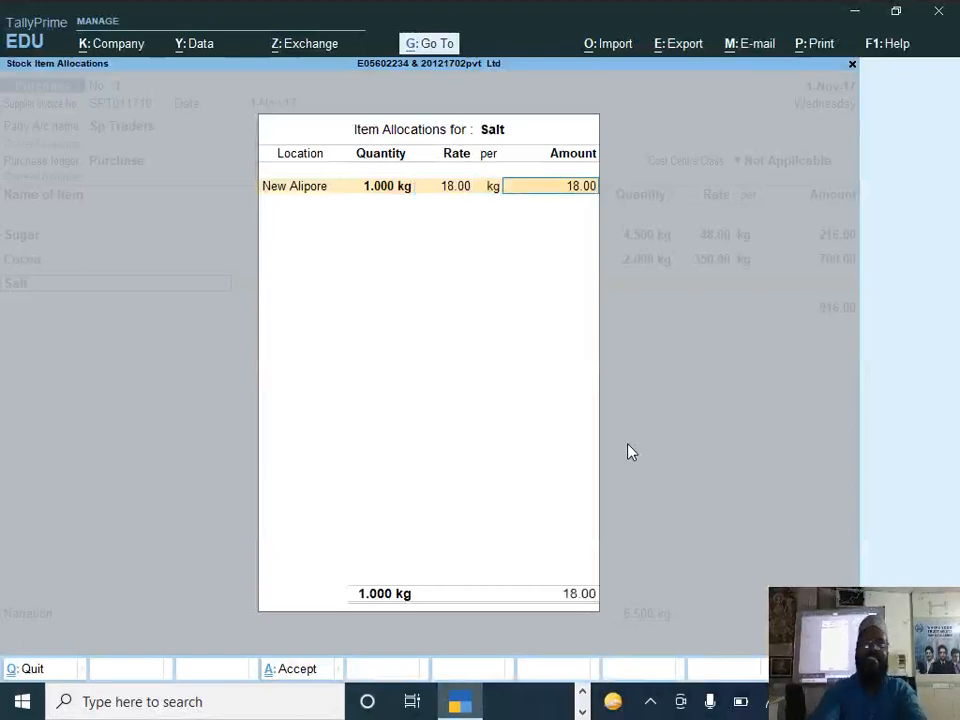
{"action": "key", "text": "Return"}
{"action": "key", "text": "Return"}
{"action": "key", "text": "Return"}
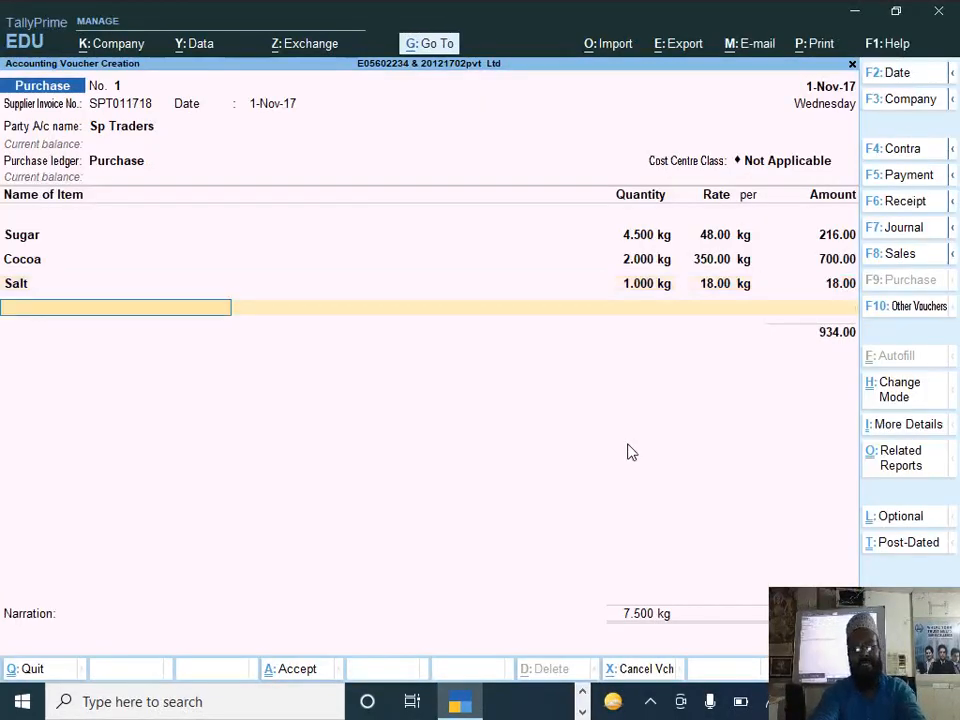
Step: Start a new stock item named Whole Milk under Primary, checking its unit of measure in DOCUMENT 2
{"action": "key", "text": "alt+c"}
{"action": "type", "text": "W"}
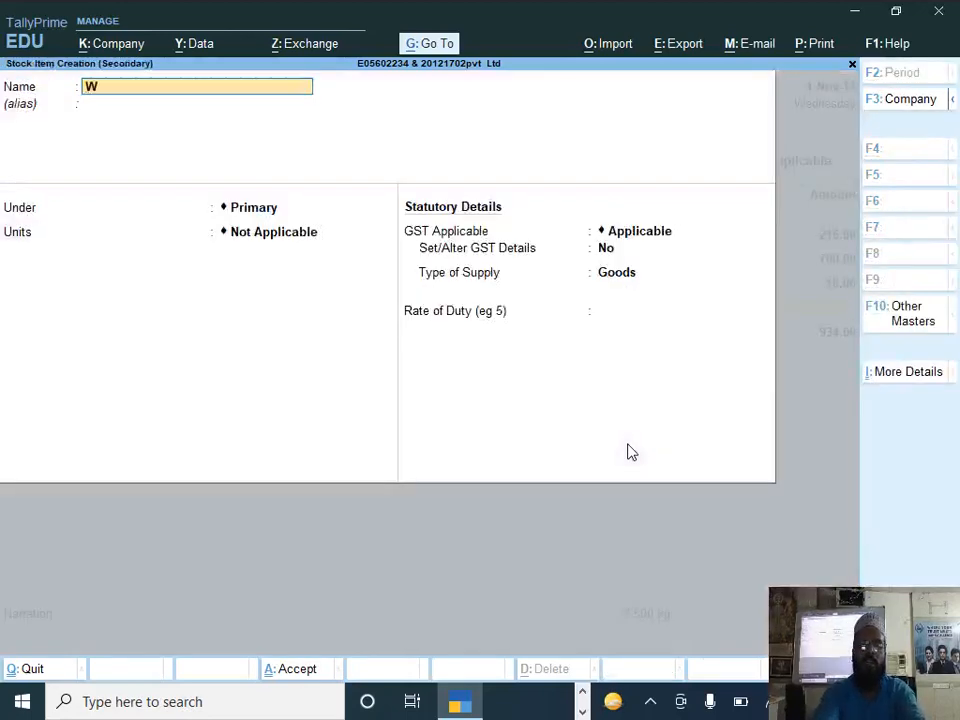
{"action": "type", "text": "hole milk"}
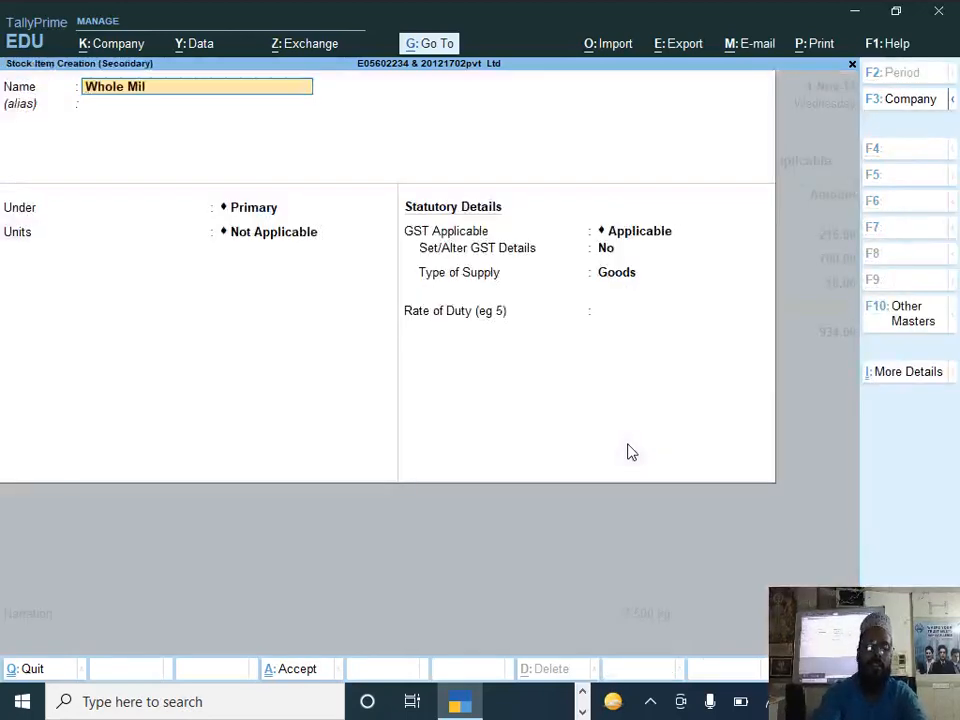
{"action": "key", "text": "Return"}
{"action": "key", "text": "alt+Tab"}
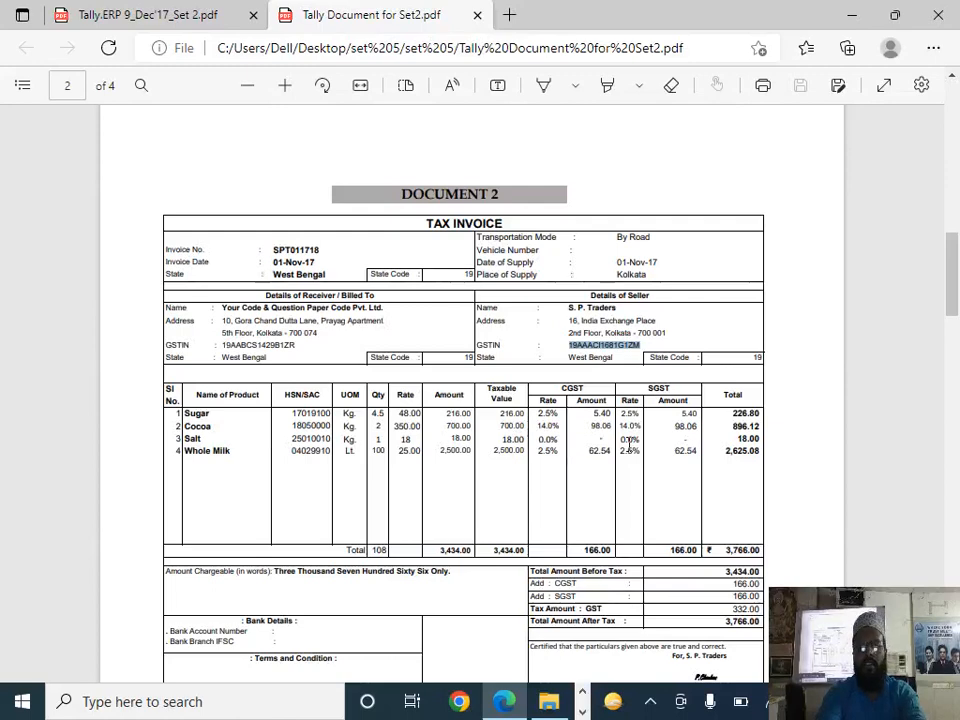
{"action": "key", "text": "alt+Tab"}
{"action": "key", "text": "Return"}
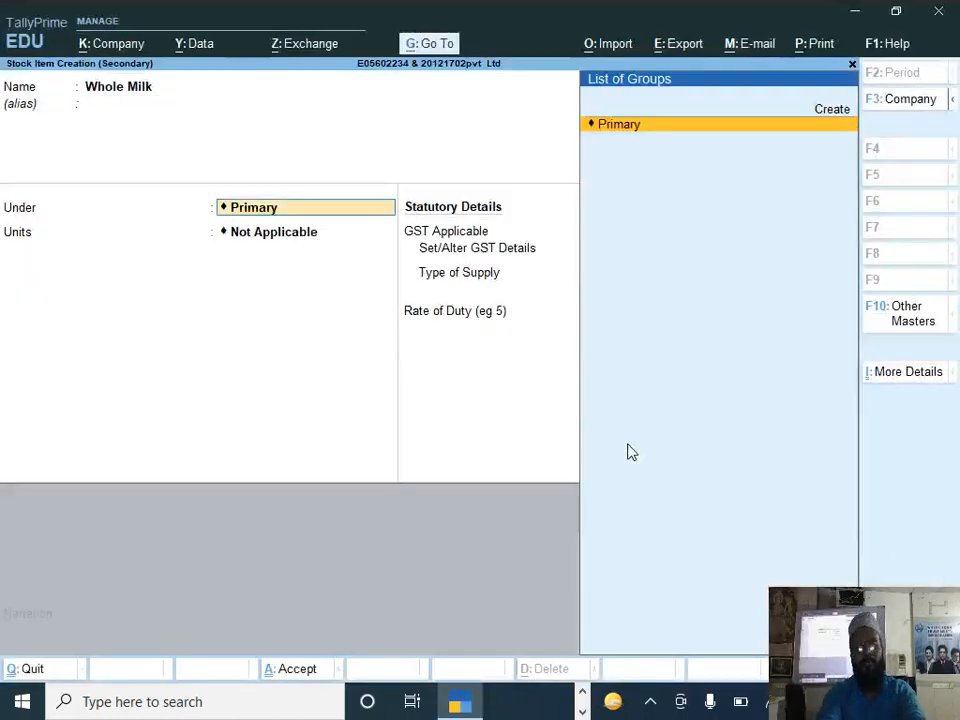
{"action": "key", "text": "Return"}
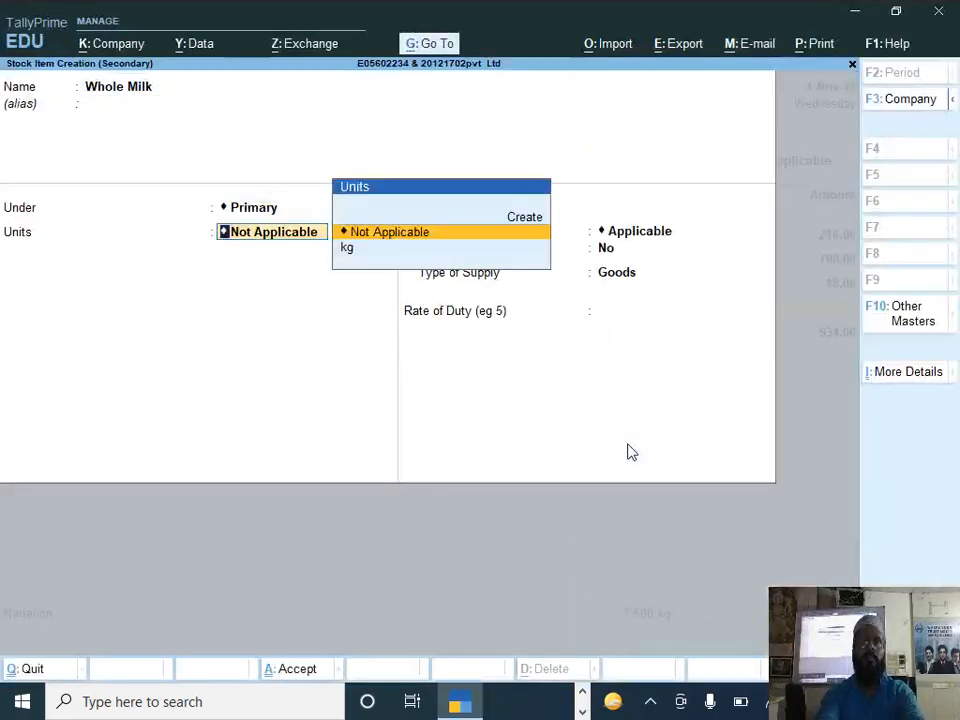
Step: Define a simple unit with the symbol ltr and the unit quantity code MLT-MILILITRE for Whole Milk
{"action": "key", "text": "alt+c"}
{"action": "key", "text": "Return"}
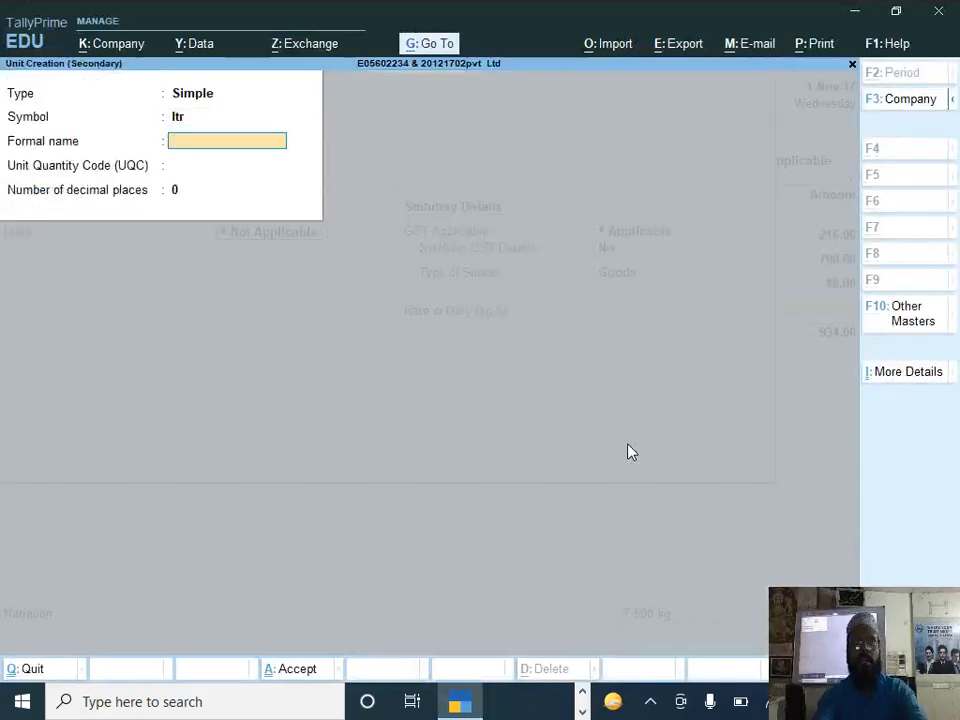
{"action": "key", "text": "Return"}
{"action": "type", "text": "l"}
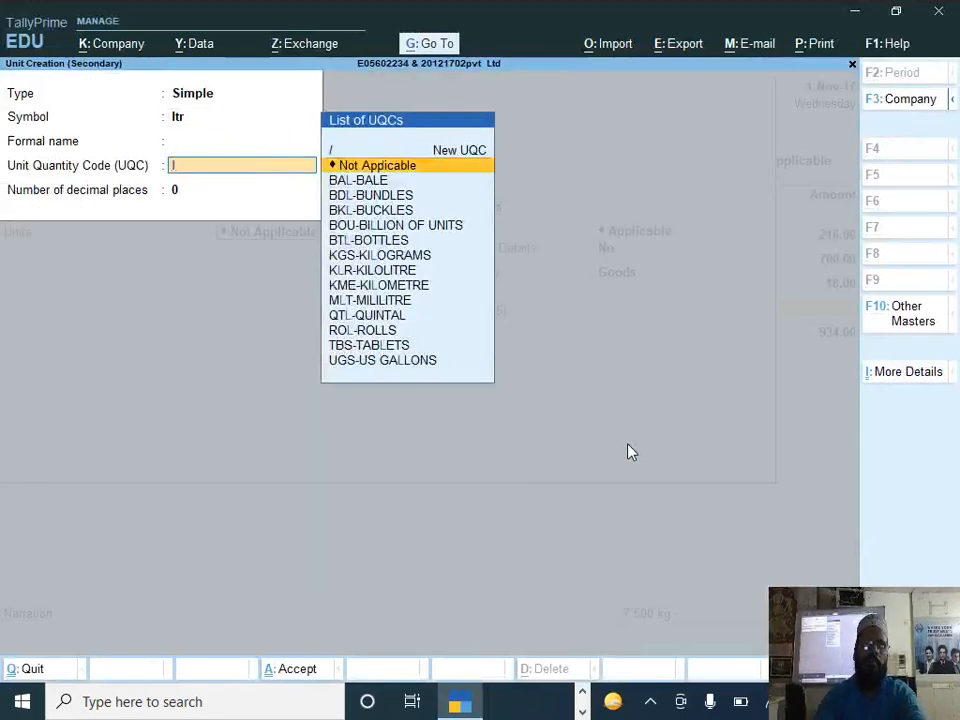
{"action": "key", "text": "Down"}
{"action": "key", "text": "Down"}
{"action": "key", "text": "Down"}
{"action": "key", "text": "Down"}
{"action": "key", "text": "Down"}
{"action": "key", "text": "Down"}
{"action": "key", "text": "Down"}
{"action": "key", "text": "Down"}
{"action": "key", "text": "Down"}
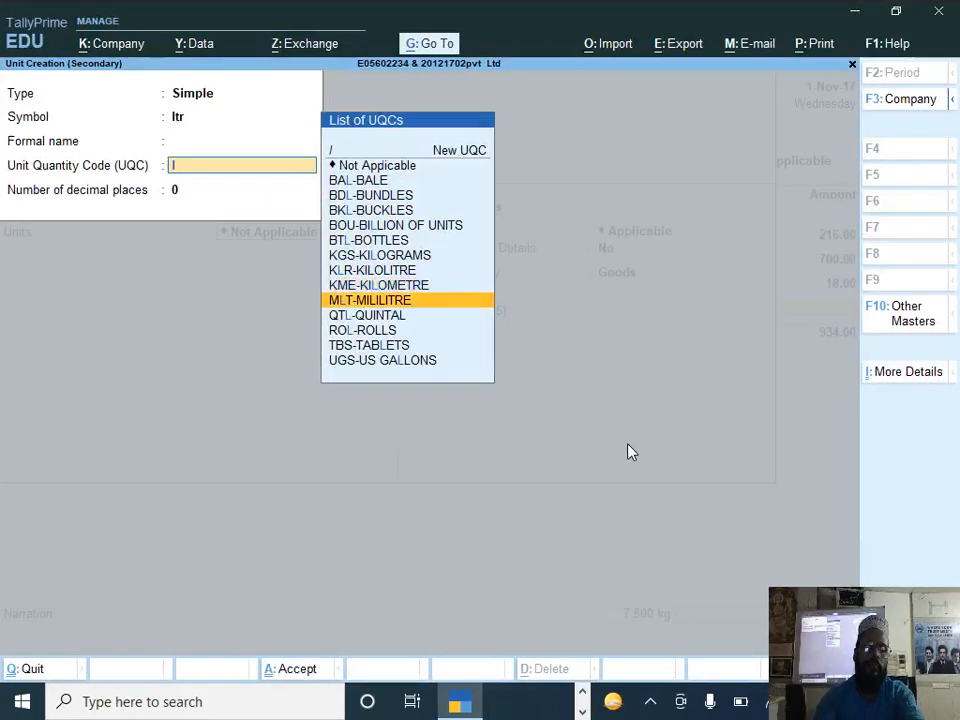
{"action": "key", "text": "Return"}
Step: Check the Whole Milk quantities in DOCUMENT 2 and the question paper, and save the ltr unit for the item
{"action": "key", "text": "alt+Tab"}
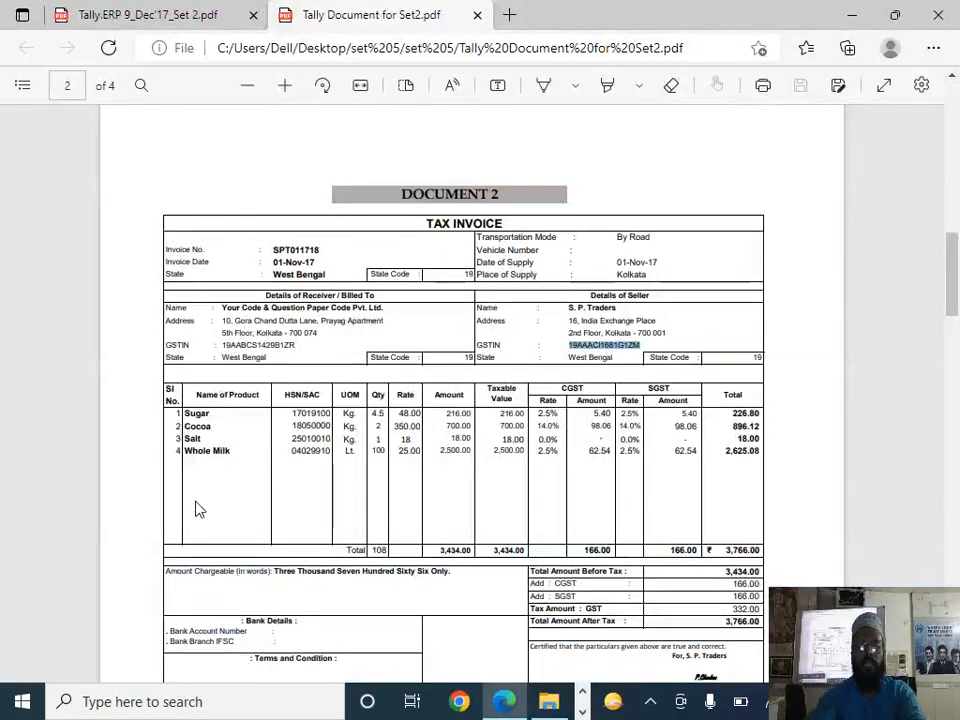
{"action": "key", "text": "alt+Tab"}
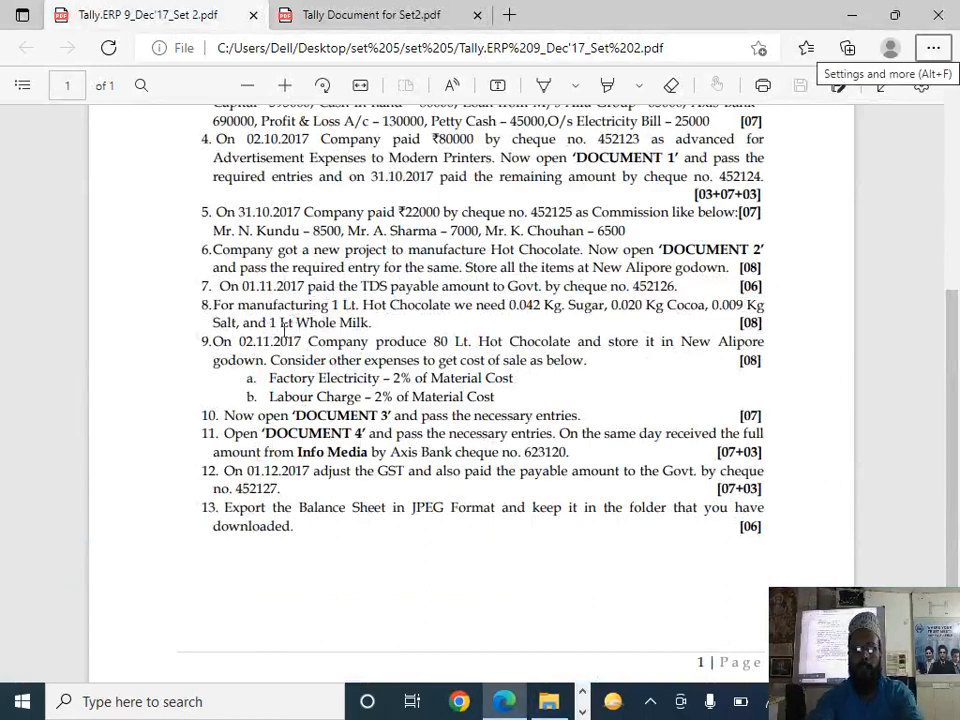
{"action": "key", "text": "ctrl+Tab"}
{"action": "key", "text": "alt+Tab"}
{"action": "key", "text": "Tab"}
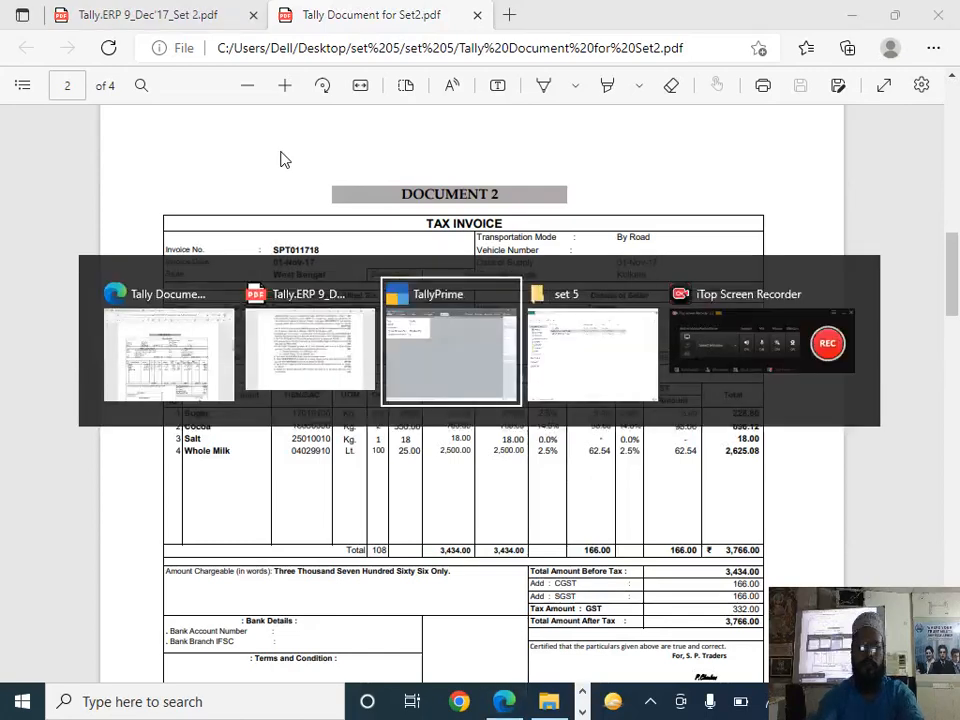
{"action": "key", "text": "Return"}
Step: Keep components and standard rates off for Whole Milk, and enable its GST details with the description Milk
{"action": "key", "text": "Return"}
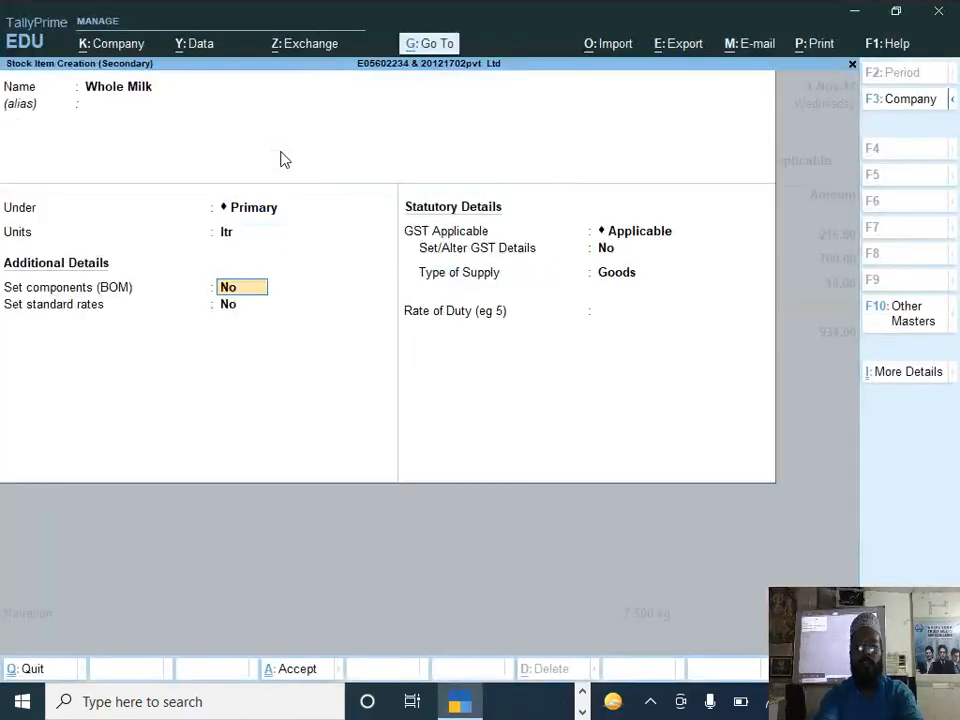
{"action": "key", "text": "Return"}
{"action": "key", "text": "Return"}
{"action": "key", "text": "Return"}
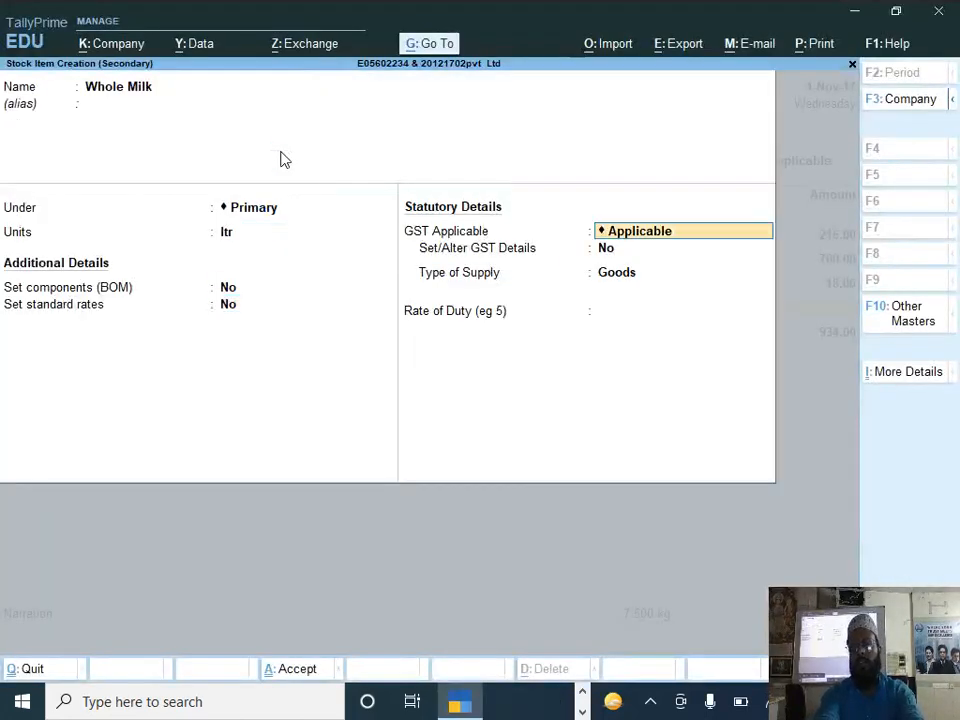
{"action": "type", "text": "y"}
{"action": "key", "text": "Return"}
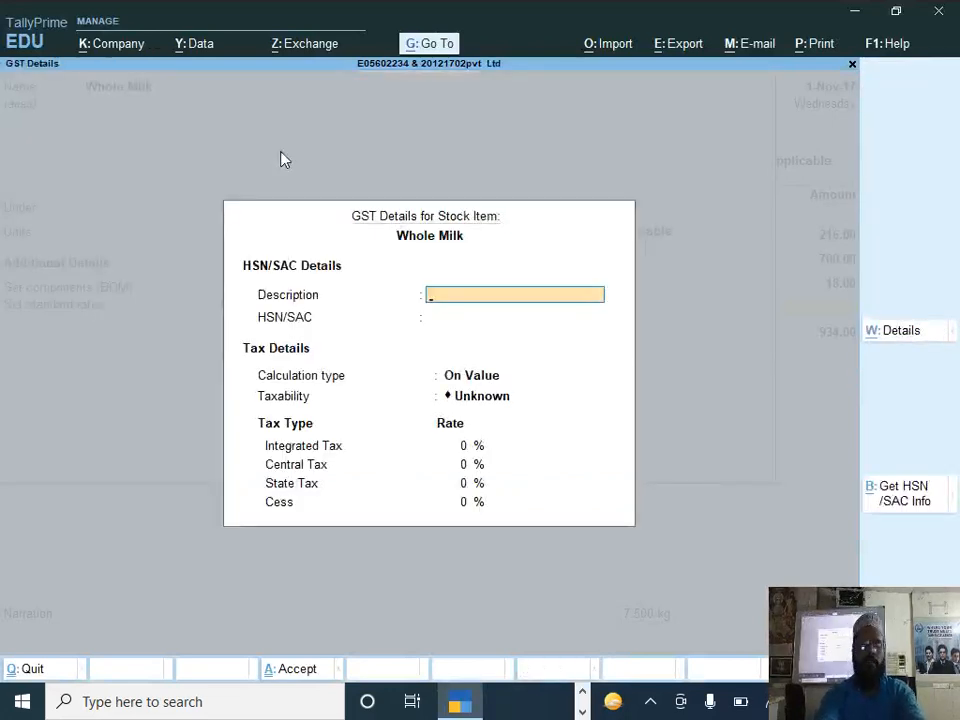
{"action": "type", "text": "Milk"}
Step: Set Whole Milk's taxability to Taxable with calculation on value
{"action": "key", "text": "Return"}
{"action": "key", "text": "Return"}
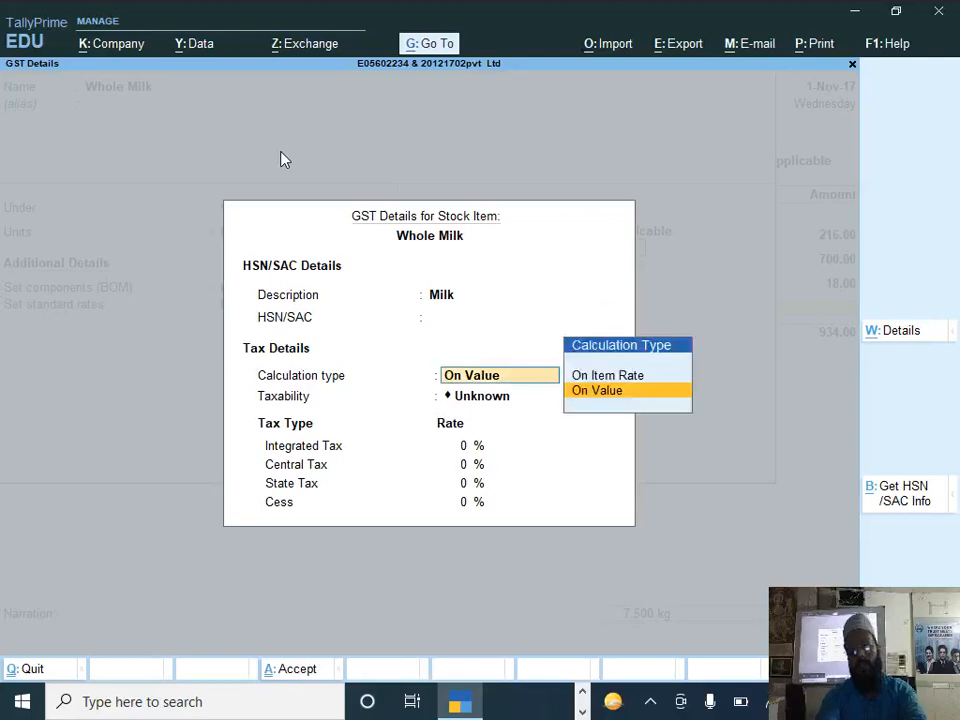
{"action": "key", "text": "Return"}
{"action": "key", "text": "Down"}
{"action": "key", "text": "Down"}
{"action": "key", "text": "Down"}
{"action": "key", "text": "Return"}
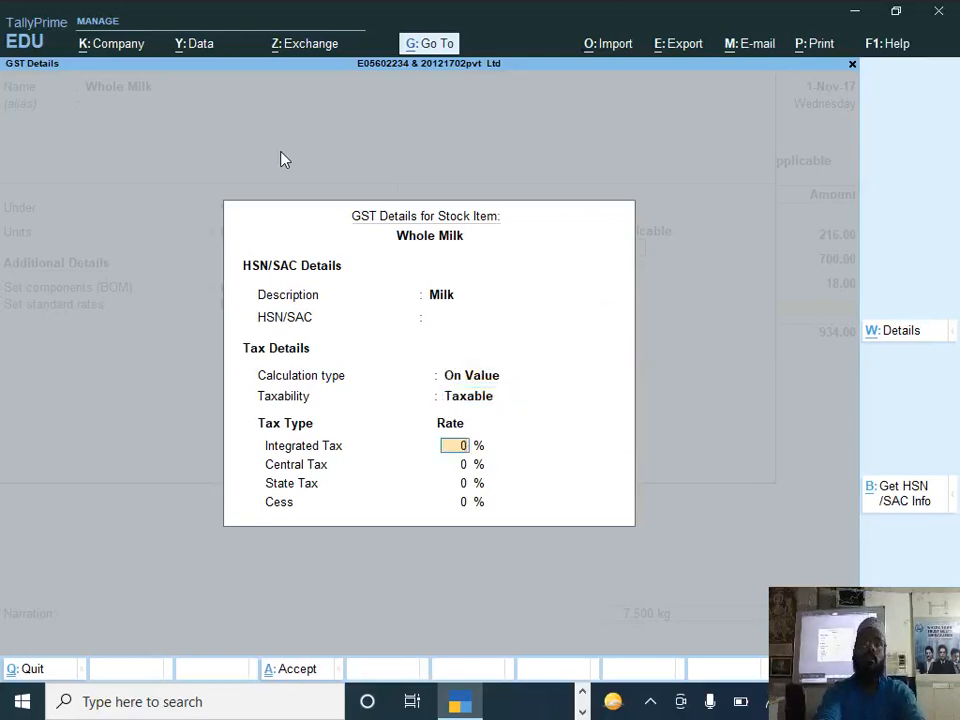
Step: Set Whole Milk's Integrated Tax rate to 5% with no cess, and save the stock item
{"action": "key", "text": "alt+Tab"}
{"action": "key", "text": "alt+Tab"}
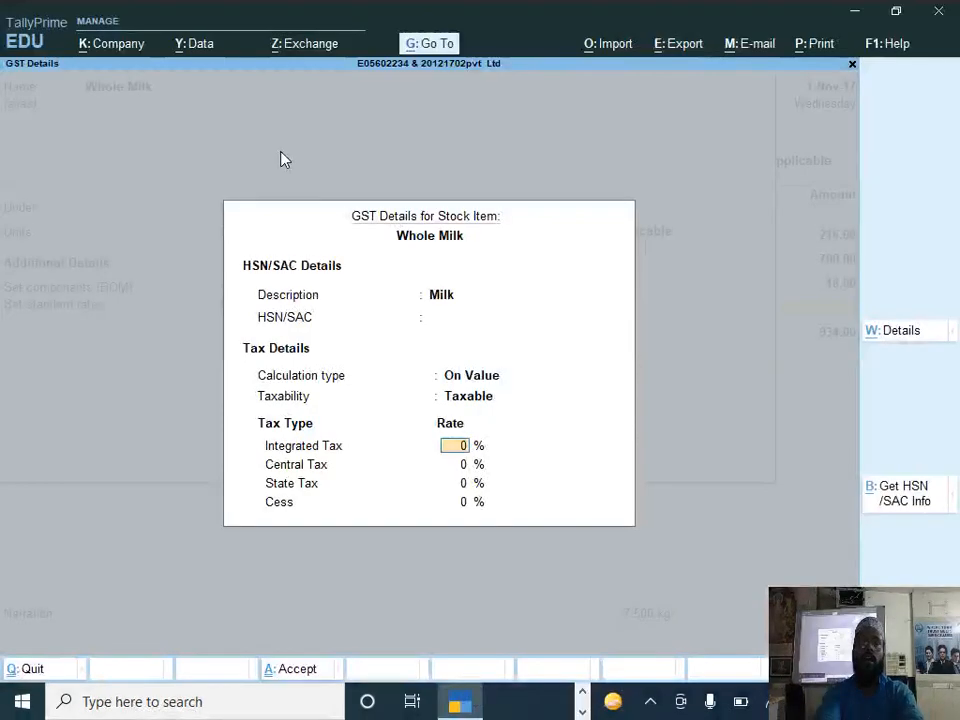
{"action": "type", "text": "5"}
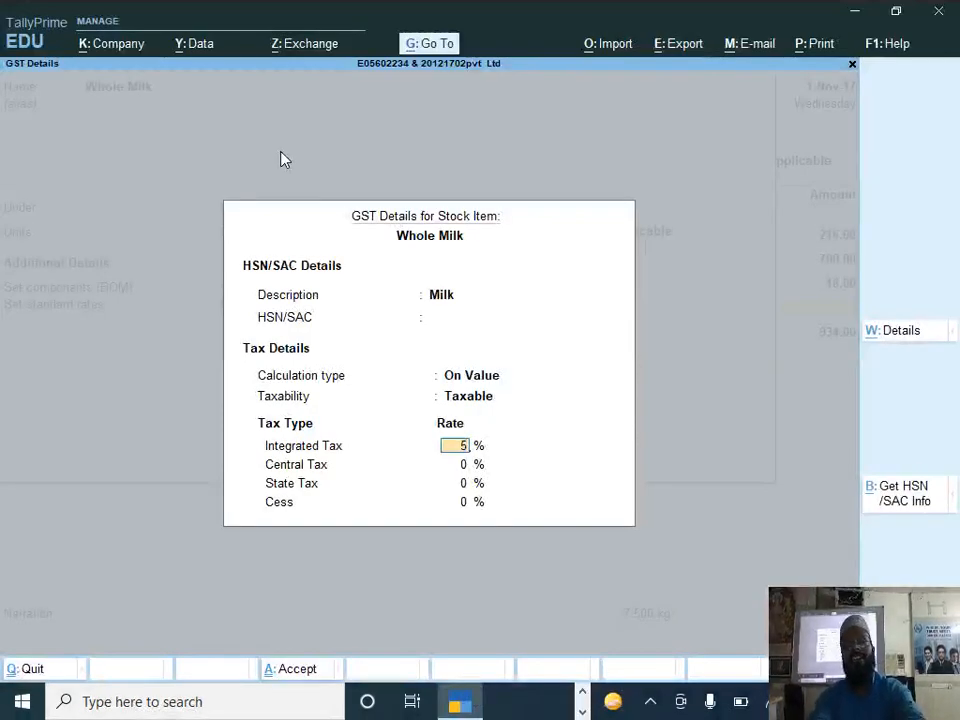
{"action": "key", "text": "Return"}
{"action": "key", "text": "Return"}
{"action": "key", "text": "Return"}
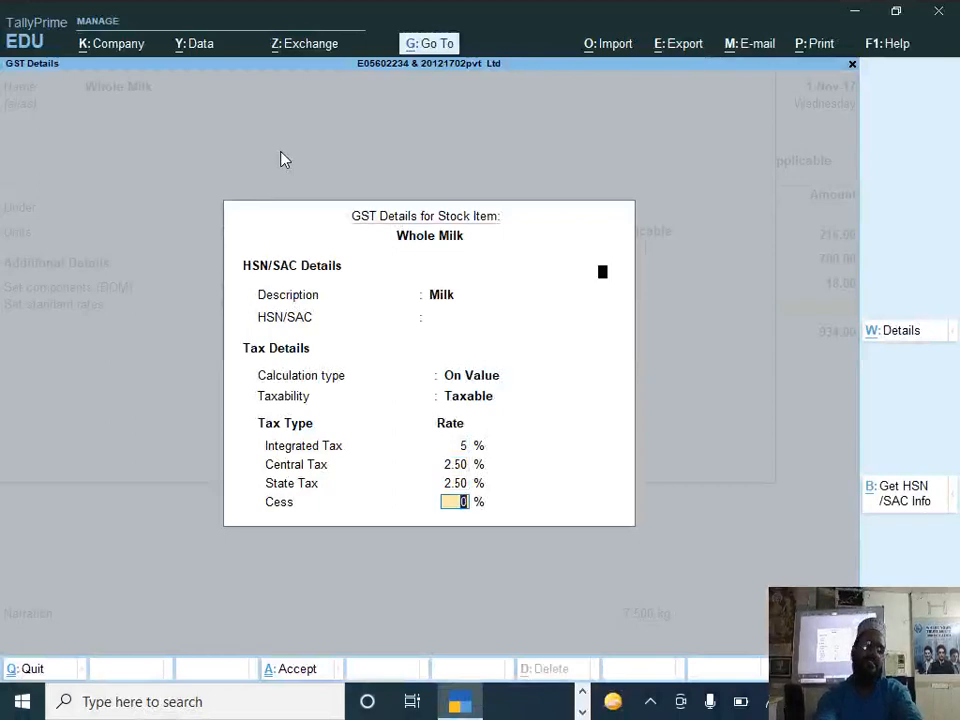
{"action": "key", "text": "Return"}
{"action": "key", "text": "Return"}
{"action": "key", "text": "Return"}
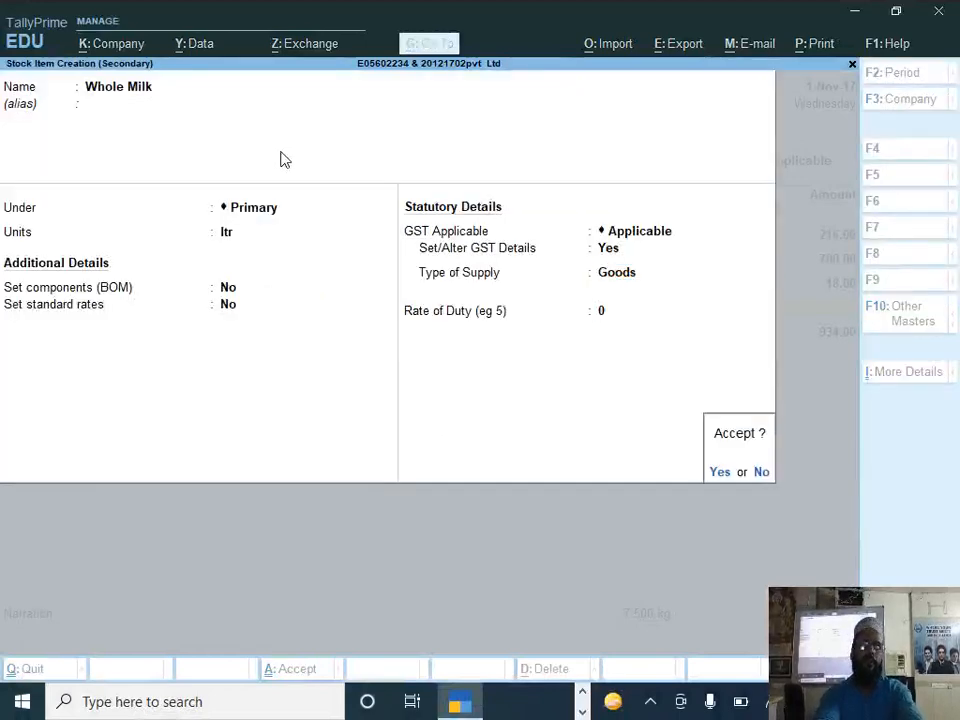
Step: Allocate 100 ltr of Whole Milk at a rate of 25 to New Alipore, and close the purchase item list
{"action": "key", "text": "Return"}
{"action": "type", "text": "N"}
{"action": "key", "text": "Return"}
{"action": "key", "text": "alt+Tab"}
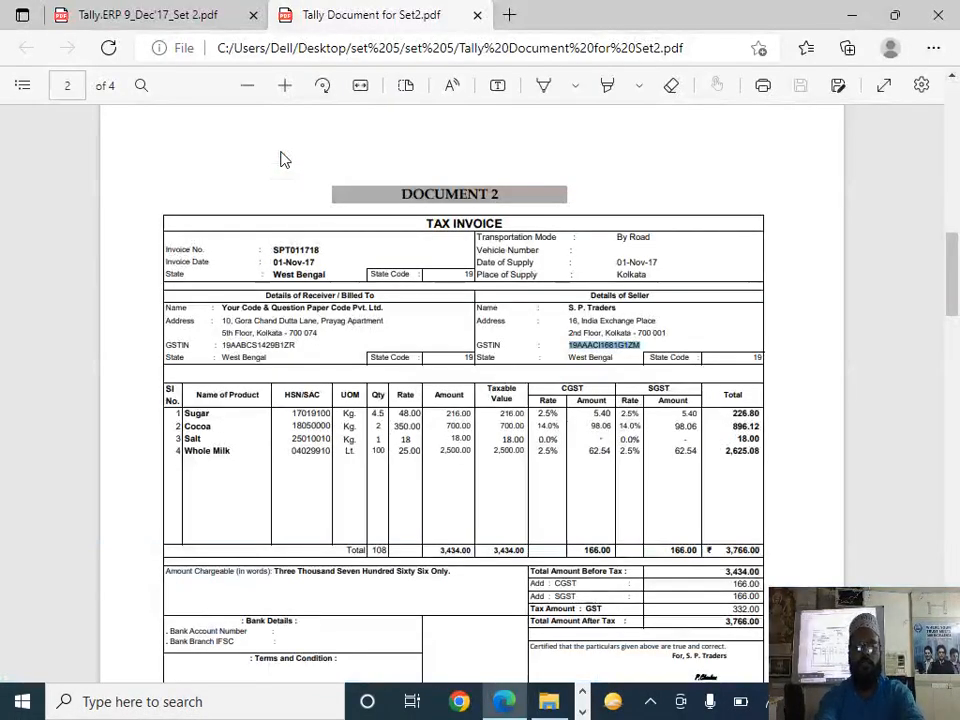
{"action": "key", "text": "alt+Tab"}
{"action": "type", "text": "100"}
{"action": "key", "text": "Return"}
{"action": "type", "text": "25"}
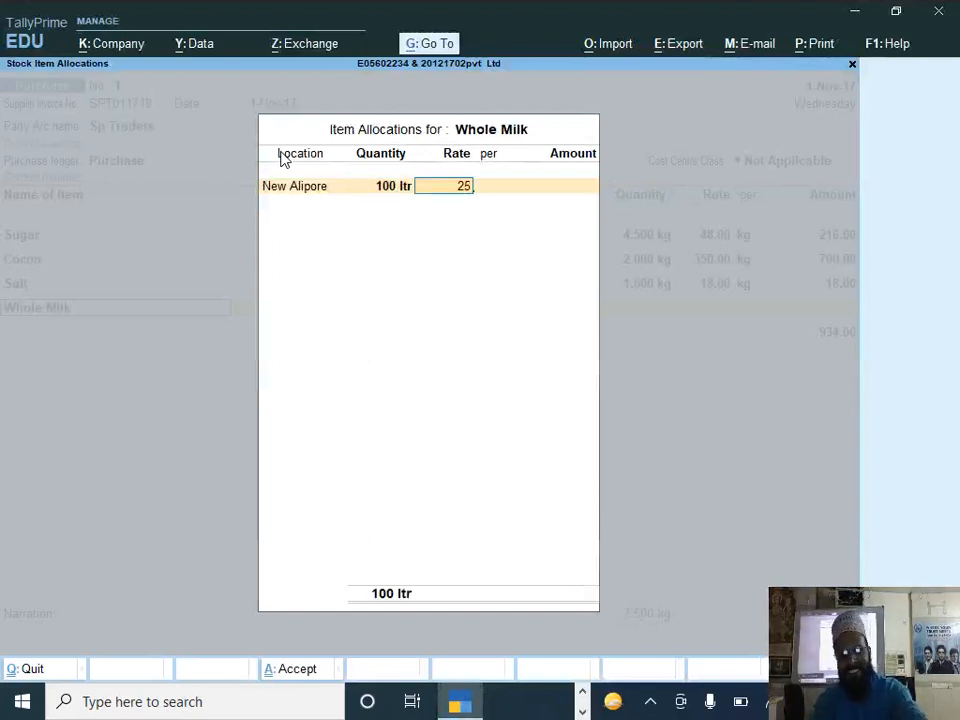
{"action": "key", "text": "Return"}
{"action": "key", "text": "Return"}
{"action": "key", "text": "Return"}
{"action": "key", "text": "Return"}
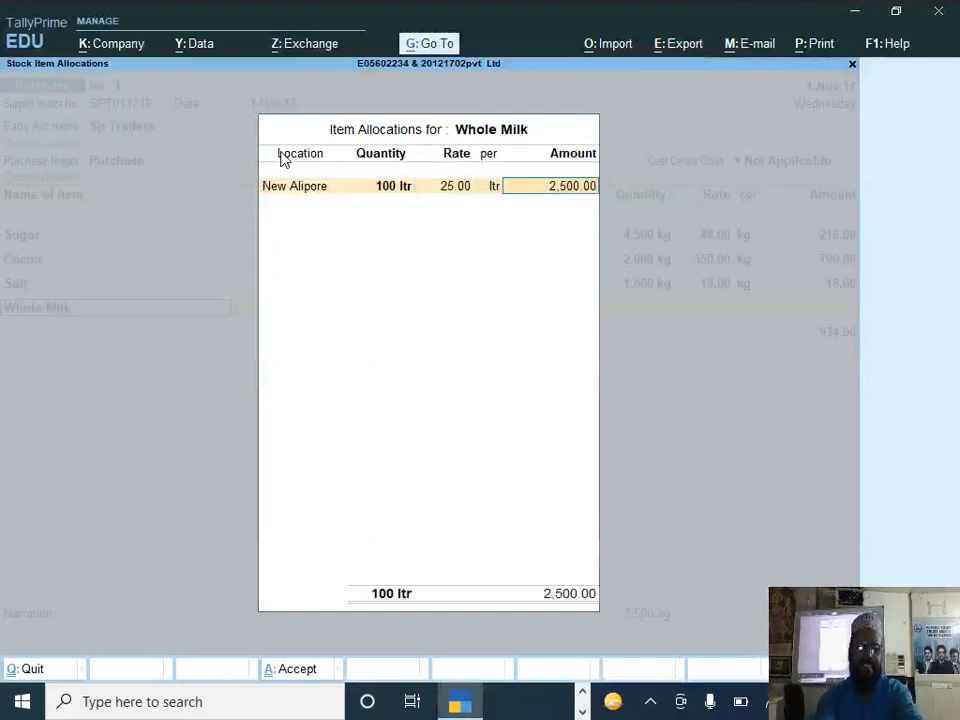
{"action": "key", "text": "Return"}
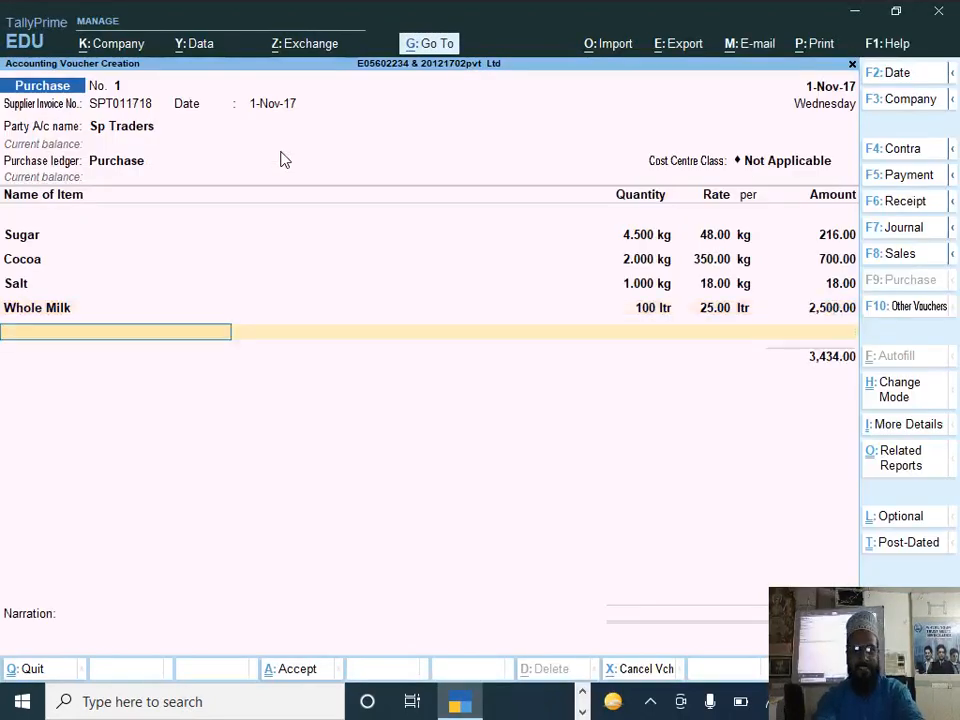
{"action": "key", "text": "Return"}
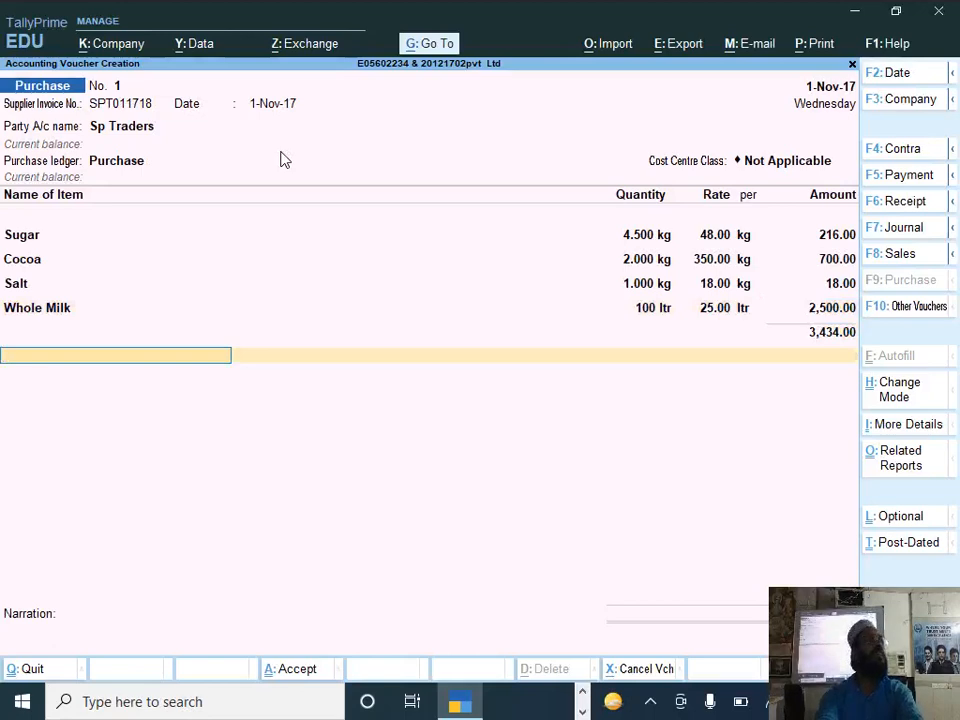
Step: Start a ledger named Cgst from the purchase voucher and group it under Duties & Taxes
{"action": "type", "text": "C"}
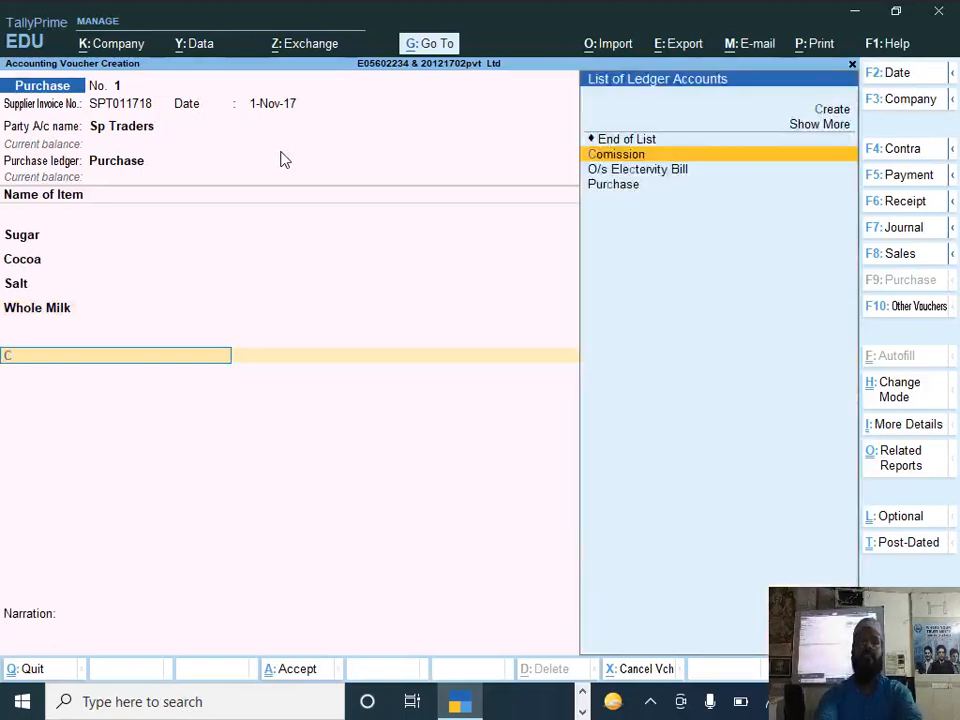
{"action": "key", "text": "alt+c"}
{"action": "type", "text": "gst"}
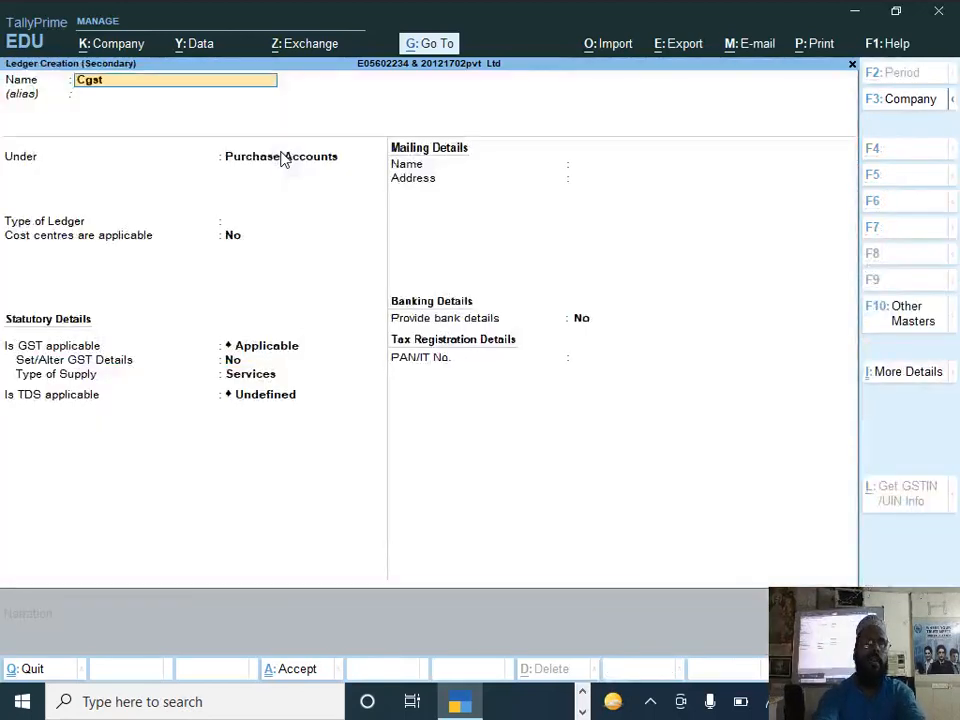
{"action": "key", "text": "Return"}
{"action": "type", "text": "D"}
{"action": "key", "text": "Down"}
{"action": "key", "text": "Down"}
{"action": "key", "text": "Return"}
Step: Set the Cgst ledger's type of duty to GST and its tax type to Central Tax
{"action": "key", "text": "Up"}
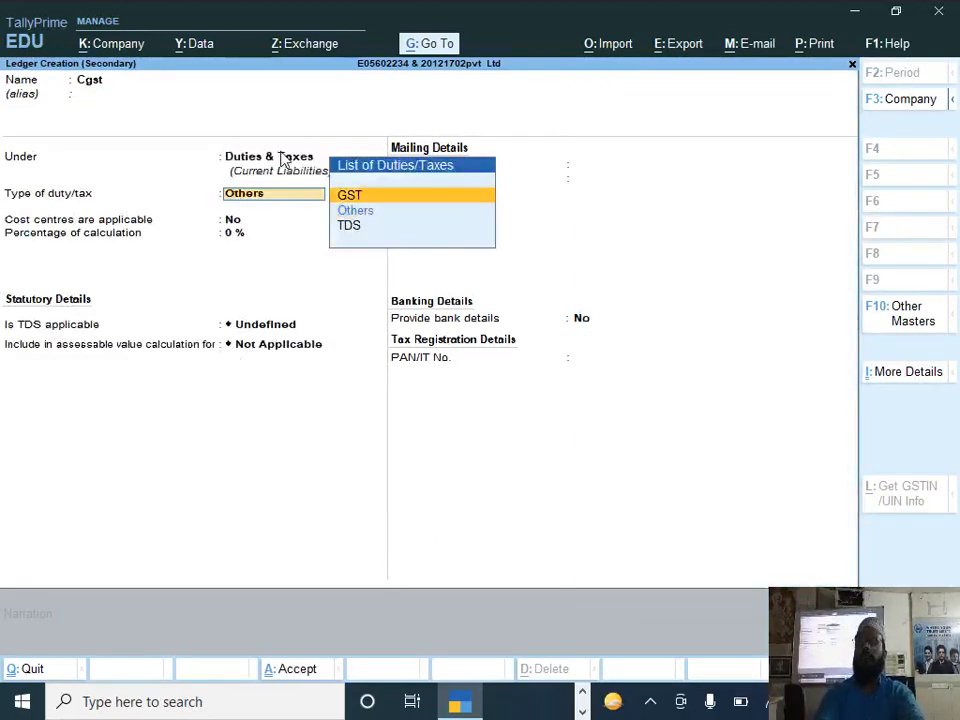
{"action": "key", "text": "Return"}
{"action": "key", "text": "Down"}
Step: Give Cgst Normal Rounding with a limit of 1 and TDS Not Applicable, then save it and add it to the voucher
{"action": "key", "text": "Down"}
{"action": "key", "text": "Up"}
{"action": "key", "text": "Up"}
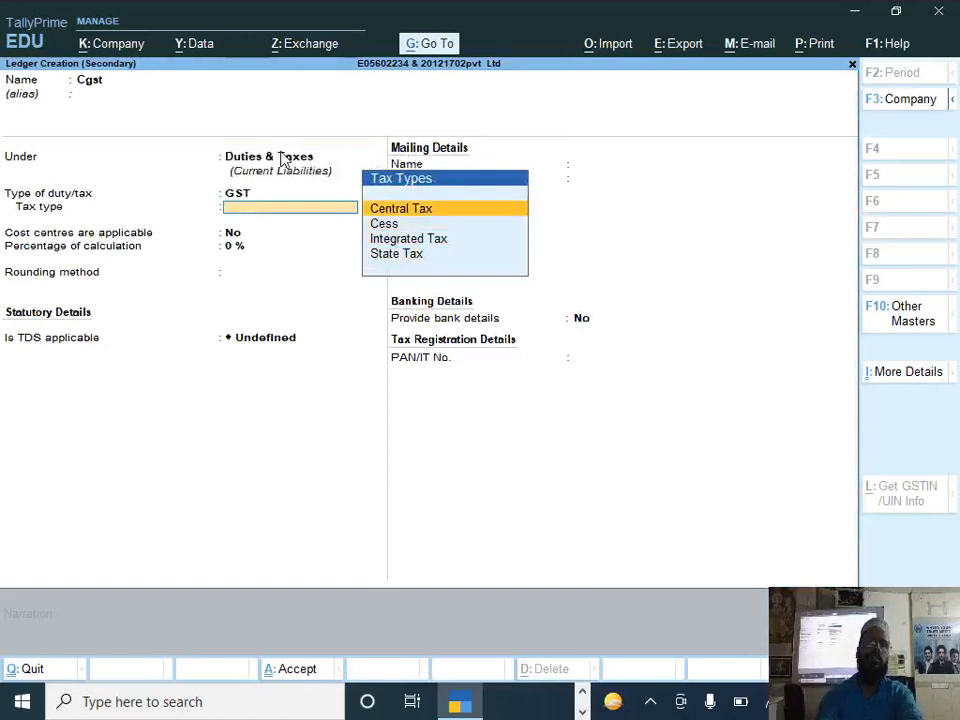
{"action": "key", "text": "Return"}
{"action": "key", "text": "Return"}
{"action": "key", "text": "Return"}
{"action": "key", "text": "Down"}
{"action": "key", "text": "Down"}
{"action": "key", "text": "Return"}
{"action": "type", "text": "1"}
{"action": "key", "text": "Return"}
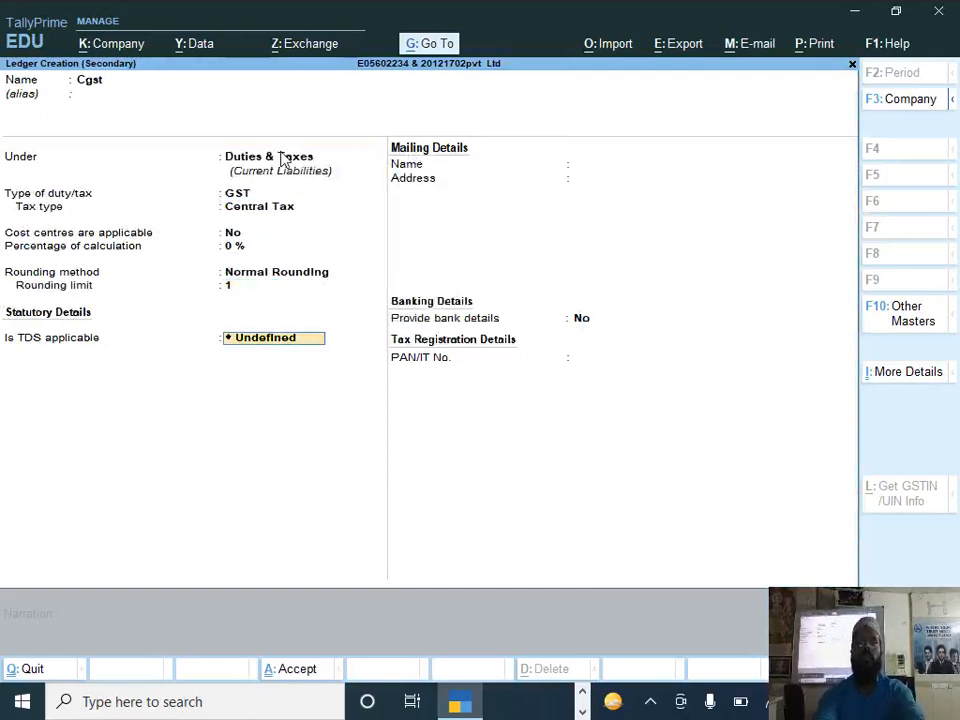
{"action": "key", "text": "Down"}
{"action": "key", "text": "Return"}
{"action": "key", "text": "Return"}
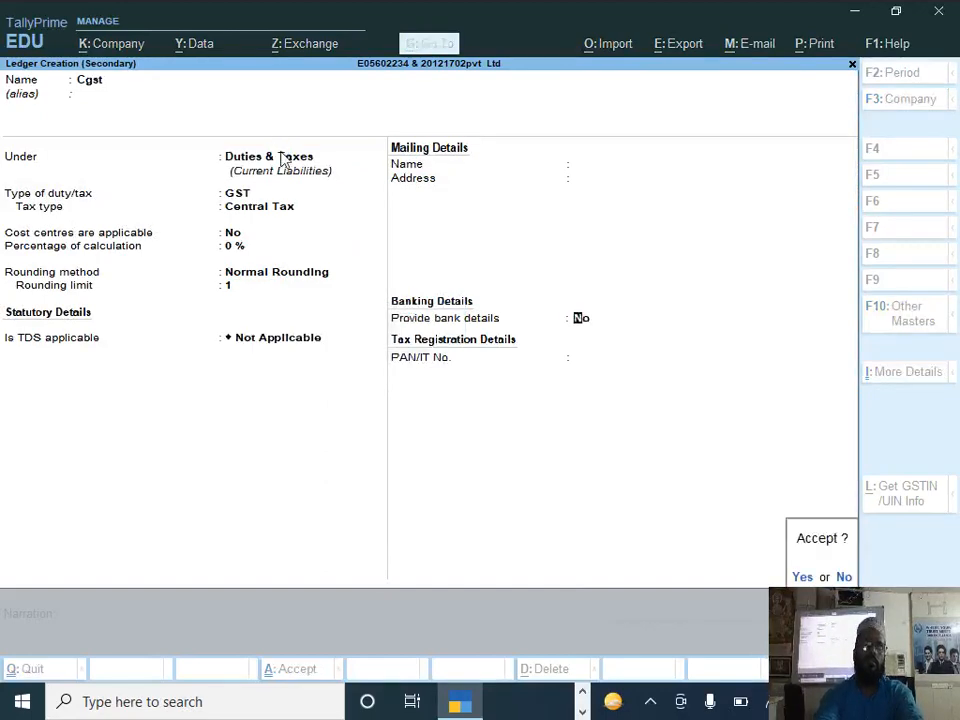
{"action": "key", "text": "Return"}
{"action": "key", "text": "Return"}
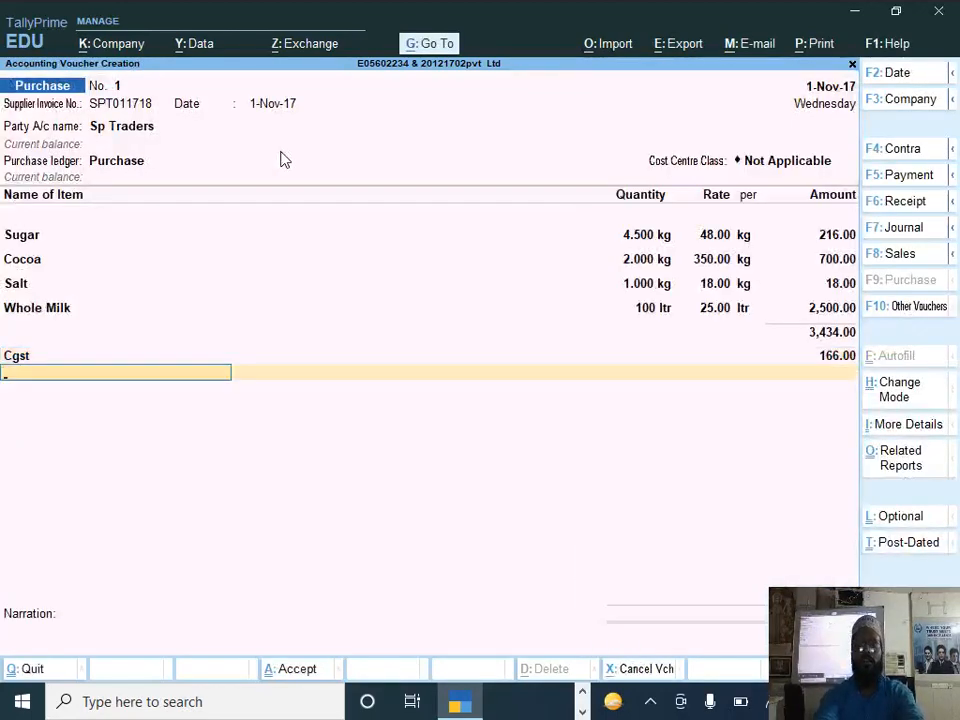
Step: Start a second tax ledger named Sgst under Duties & Taxes
{"action": "key", "text": "alt+c"}
{"action": "type", "text": "Sgst"}
{"action": "key", "text": "Return"}
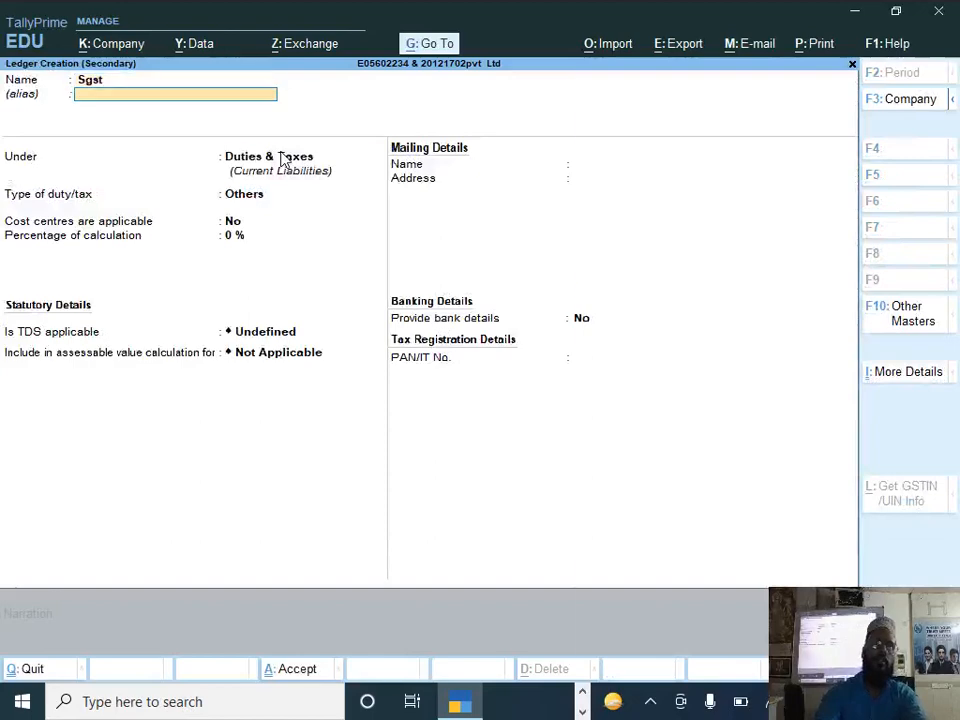
{"action": "key", "text": "Return"}
Step: Set the Sgst ledger's type of duty to GST and its tax type to State Tax
{"action": "key", "text": "Down"}
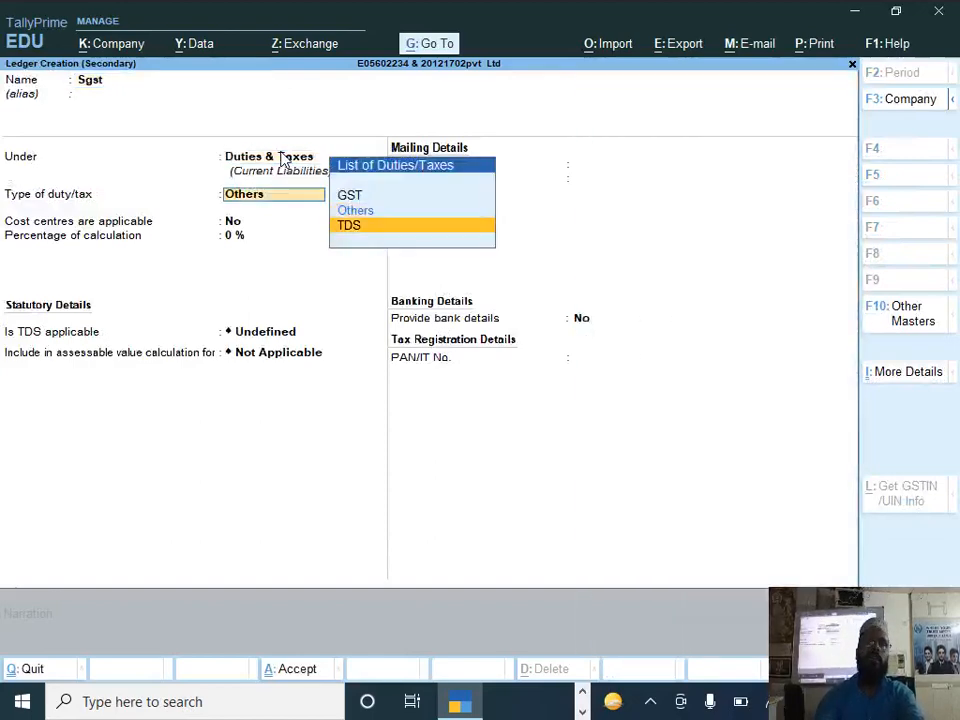
{"action": "key", "text": "Up"}
{"action": "key", "text": "Up"}
{"action": "key", "text": "Return"}
{"action": "key", "text": "Down"}
{"action": "key", "text": "Down"}
{"action": "key", "text": "Down"}
{"action": "key", "text": "Return"}
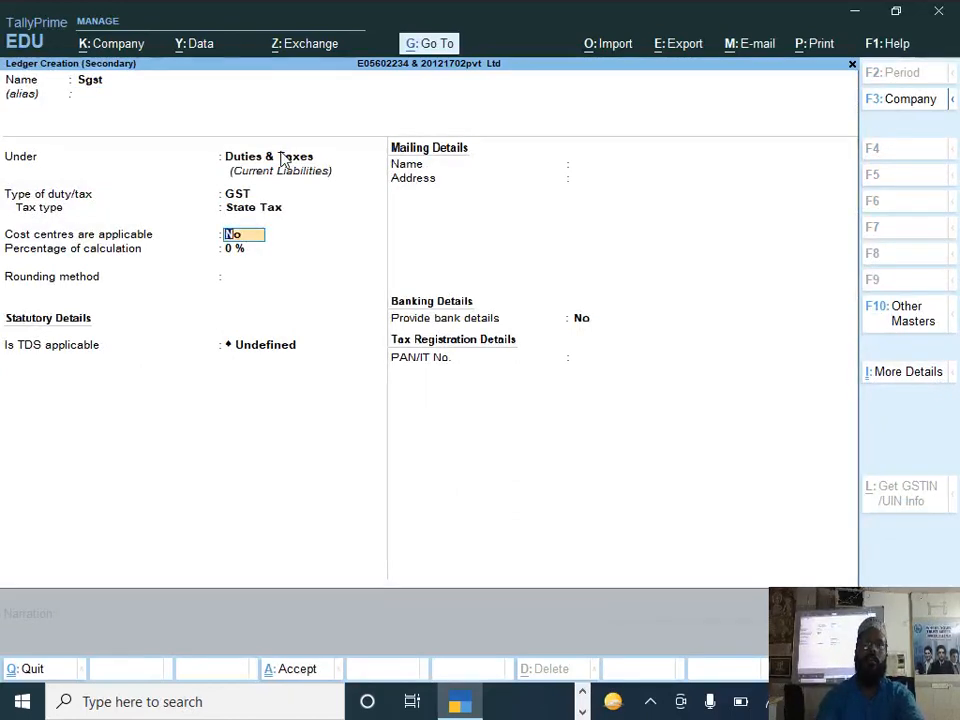
Step: Give Sgst Normal Rounding with a limit of 1, then save it and add it to the purchase voucher
{"action": "key", "text": "Return"}
{"action": "key", "text": "Return"}
{"action": "key", "text": "Down"}
{"action": "key", "text": "Down"}
{"action": "key", "text": "Return"}
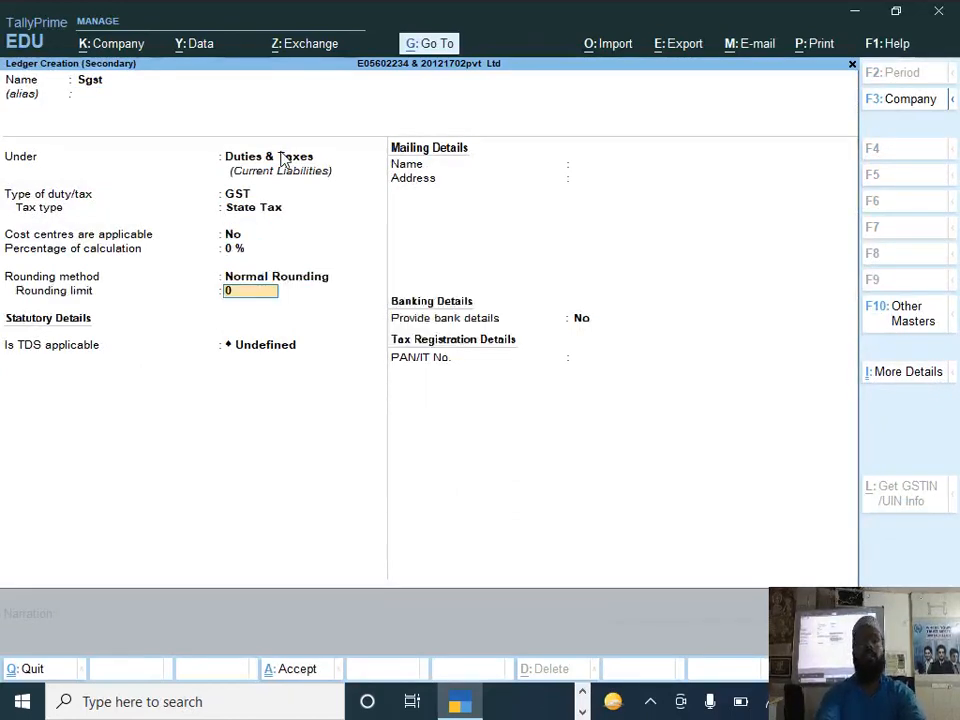
{"action": "type", "text": "1"}
{"action": "key", "text": "Return"}
{"action": "key", "text": "Up"}
{"action": "key", "text": "Return"}
{"action": "key", "text": "Return"}
{"action": "key", "text": "Return"}
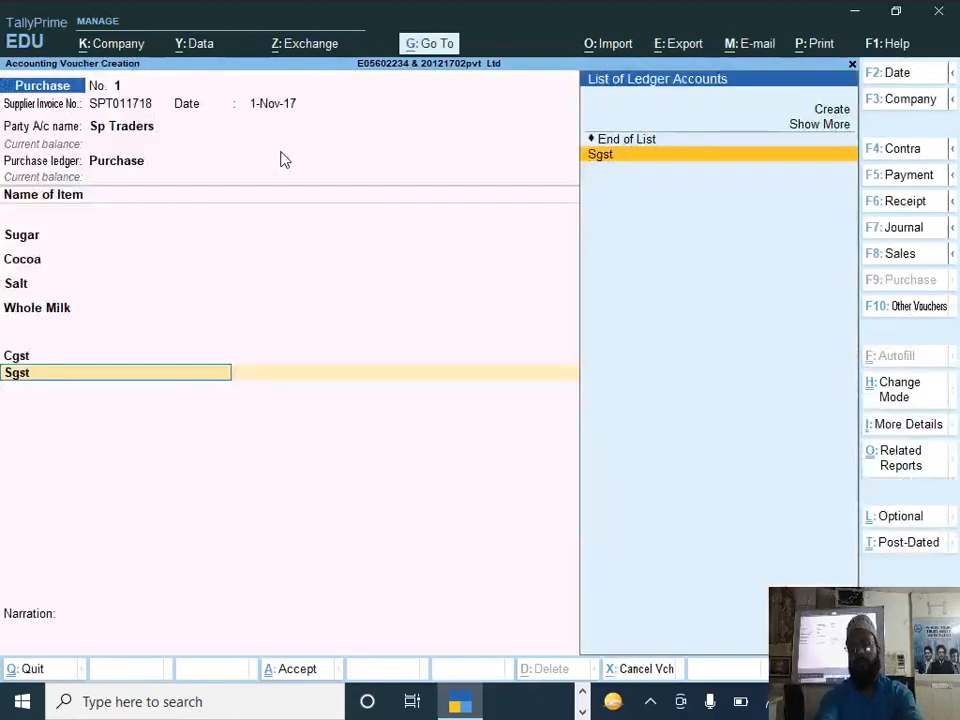
{"action": "key", "text": "Return"}
{"action": "key", "text": "Return"}
Step: Compare the tax amounts and total with the DOCUMENT 2 invoice, and save the purchase voucher
{"action": "key", "text": "alt+Tab"}
{"action": "scroll", "coordinate": [672, 253], "scroll_direction": "down", "scroll_amount": 5}
{"action": "key", "text": "alt+Tab"}
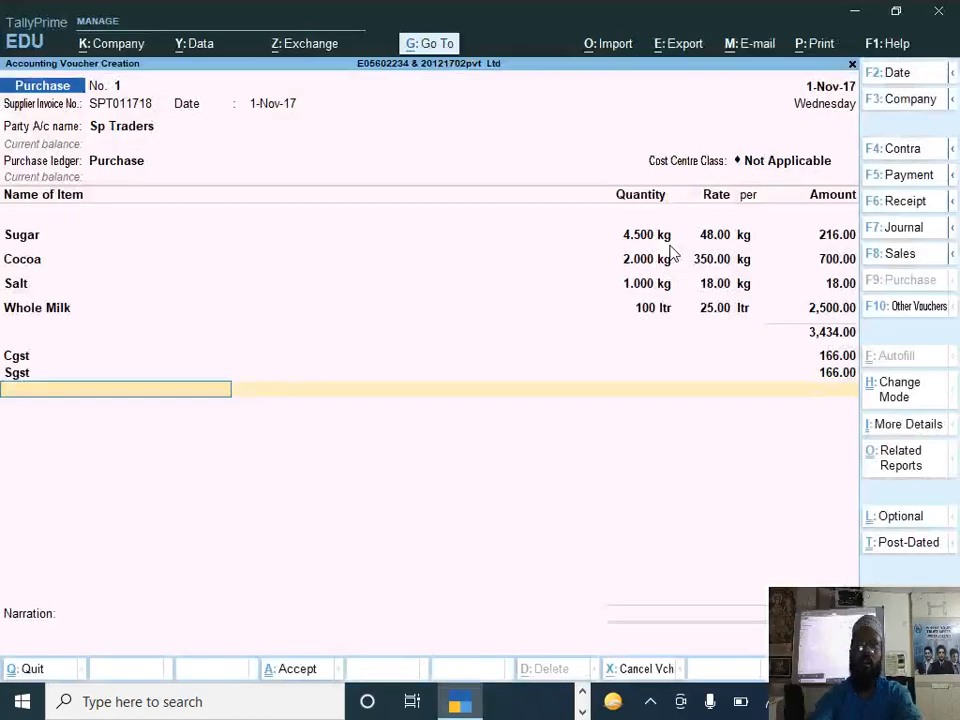
{"action": "key", "text": "ctrl"}
{"action": "key", "text": "ctrl+a"}
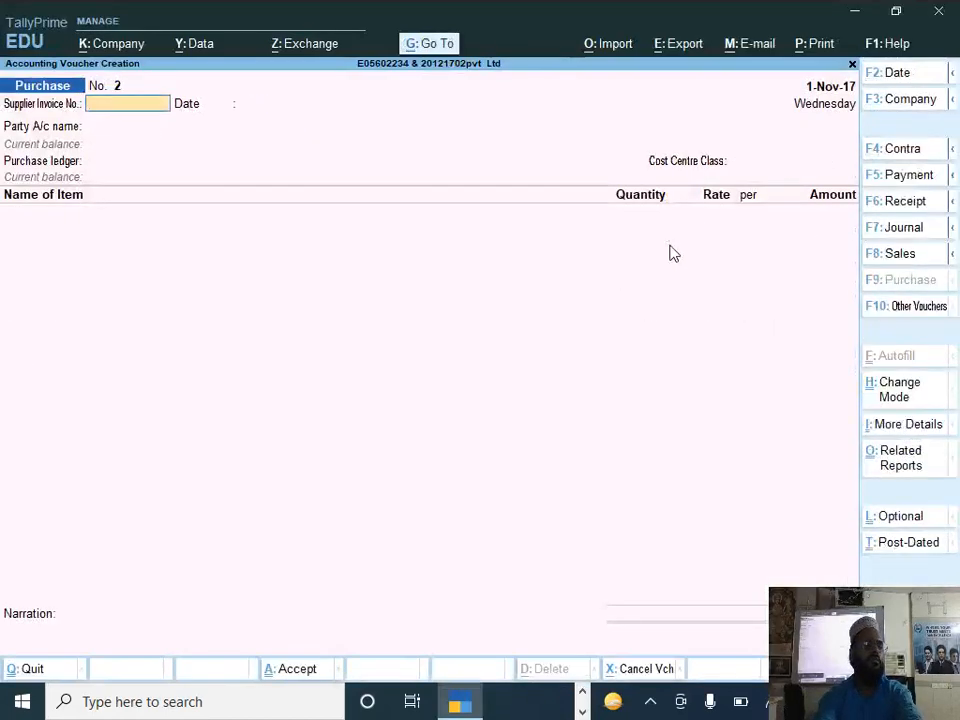
Step: Check the source documents for the following task, and start a payment voucher dated 1-11
{"action": "key", "text": "alt+Tab"}
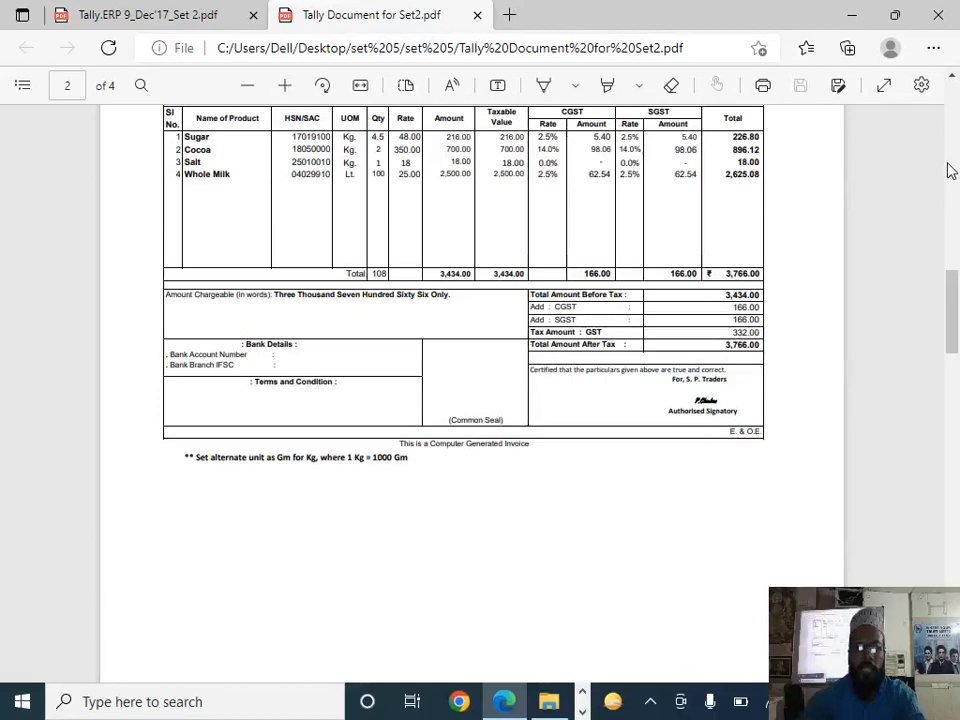
{"action": "key", "text": "alt+Tab"}
{"action": "key", "text": "alt+Tab"}
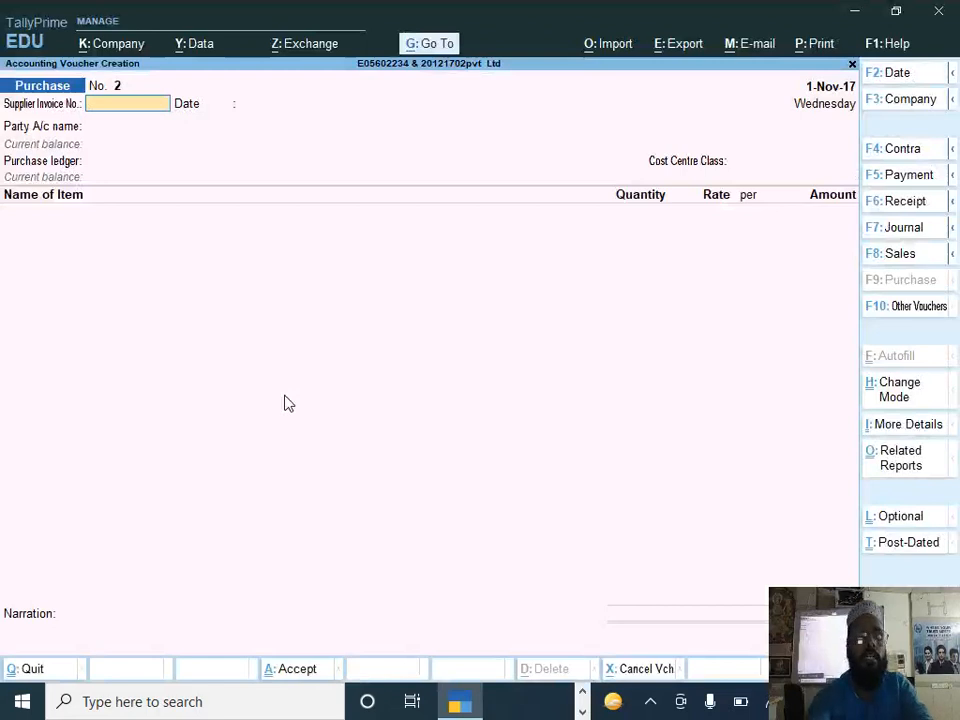
{"action": "key", "text": "F5"}
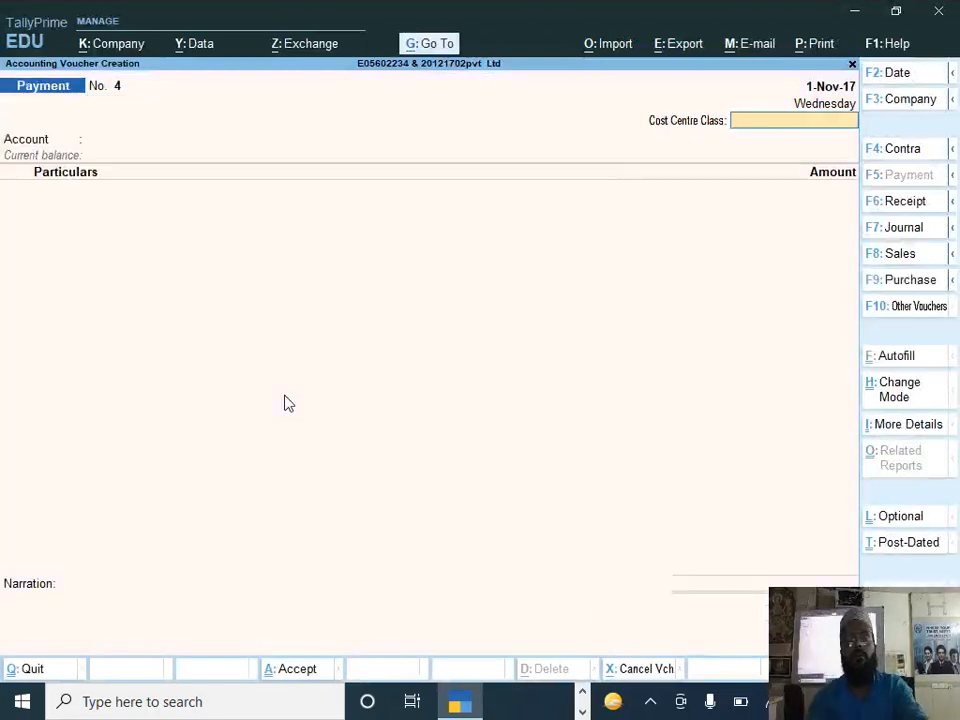
{"action": "key", "text": "F2"}
{"action": "type", "text": "1-11"}
{"action": "key", "text": "Return"}
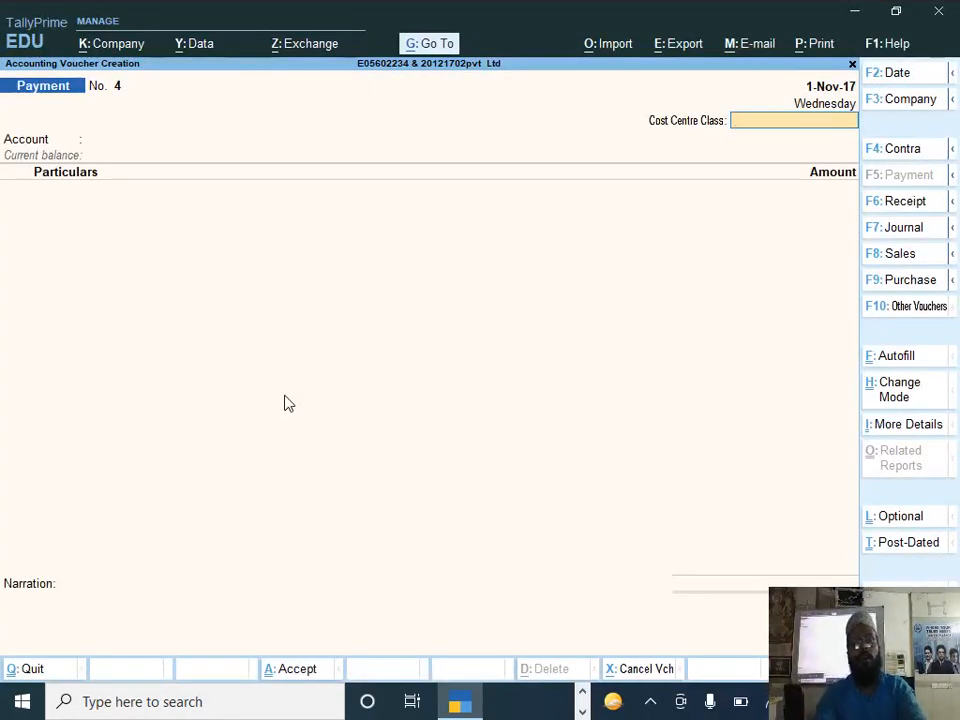
Step: Autofill the payment voucher as a Stat Payment with the tax type TDS
{"action": "key", "text": "ctrl"}
{"action": "key", "text": "ctrl+e"}
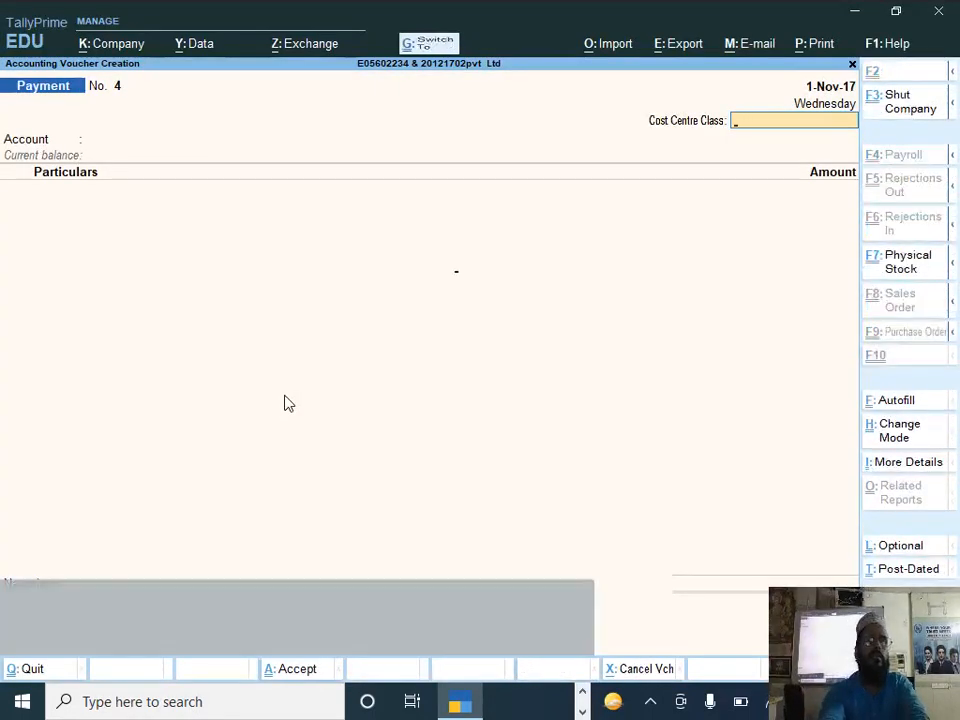
{"action": "key", "text": "Return"}
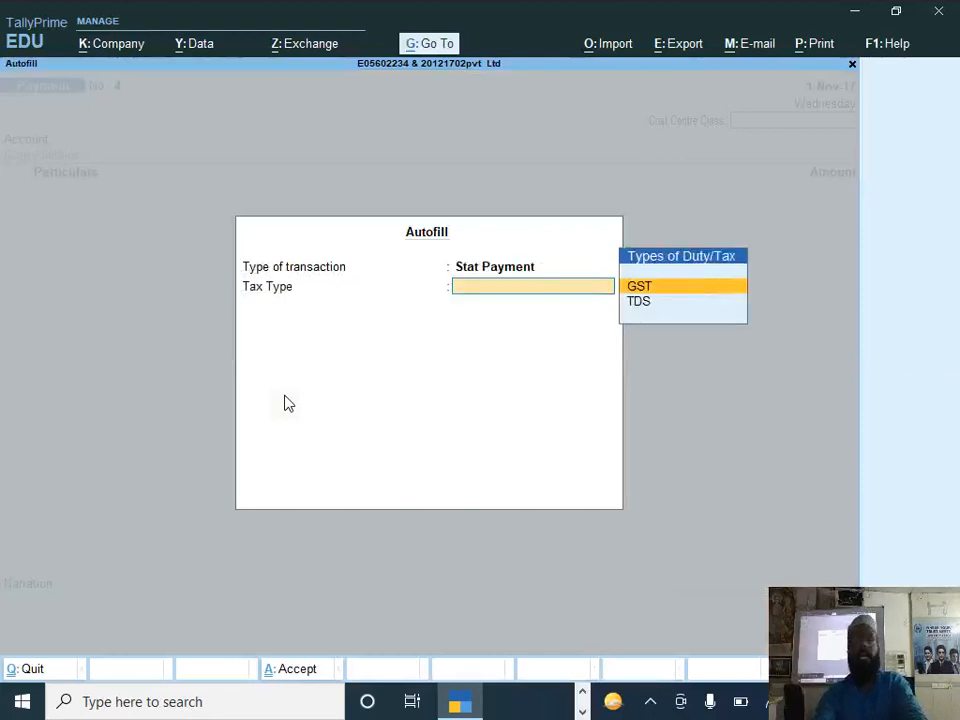
{"action": "key", "text": "Down"}
{"action": "key", "text": "Return"}
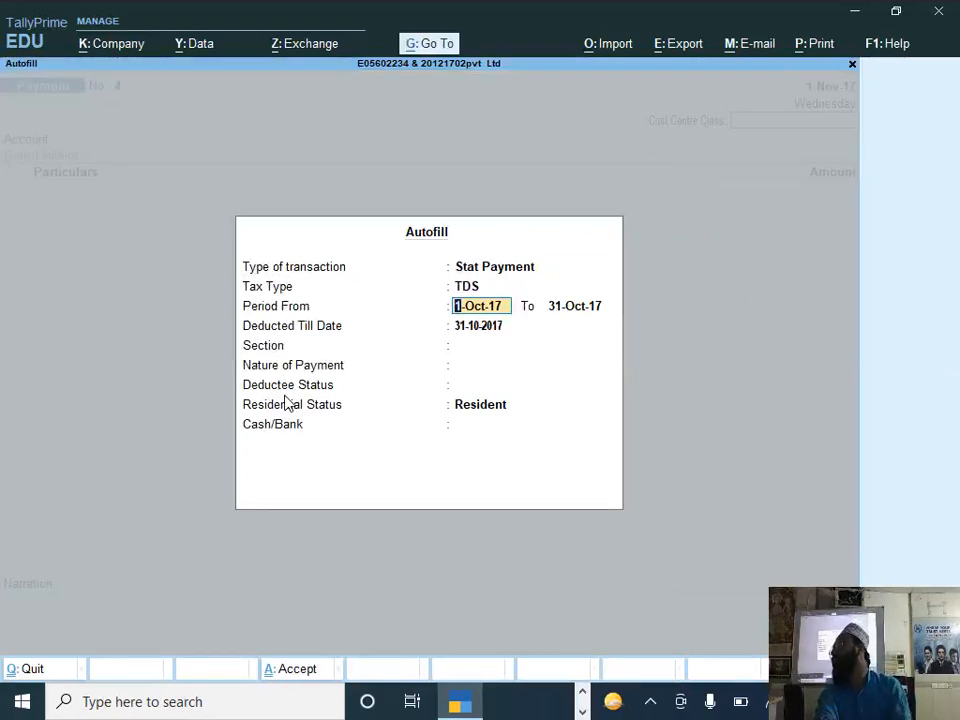
Step: Fill the TDS payment for 1-Oct-17 to 31-Oct-17, section 194c, nature of payment Advertisment, paid from Axis Bank
{"action": "key", "text": "Return"}
{"action": "key", "text": "Return"}
{"action": "key", "text": "Return"}
{"action": "key", "text": "Return"}
{"action": "key", "text": "Return"}
{"action": "key", "text": "Return"}
{"action": "key", "text": "Return"}
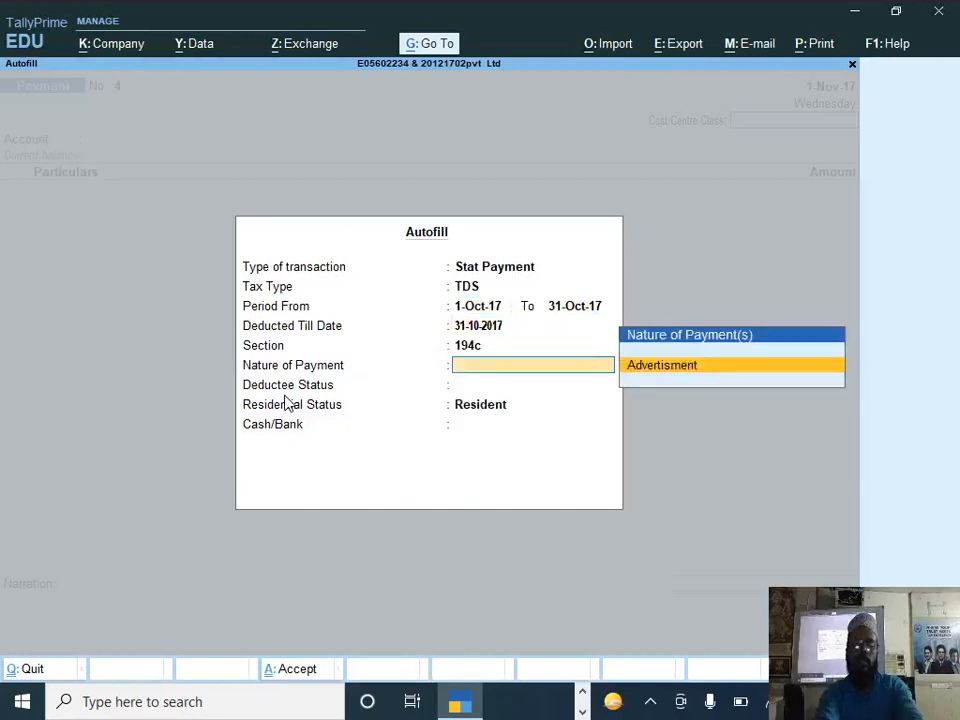
{"action": "key", "text": "Down"}
{"action": "key", "text": "Up"}
{"action": "key", "text": "Return"}
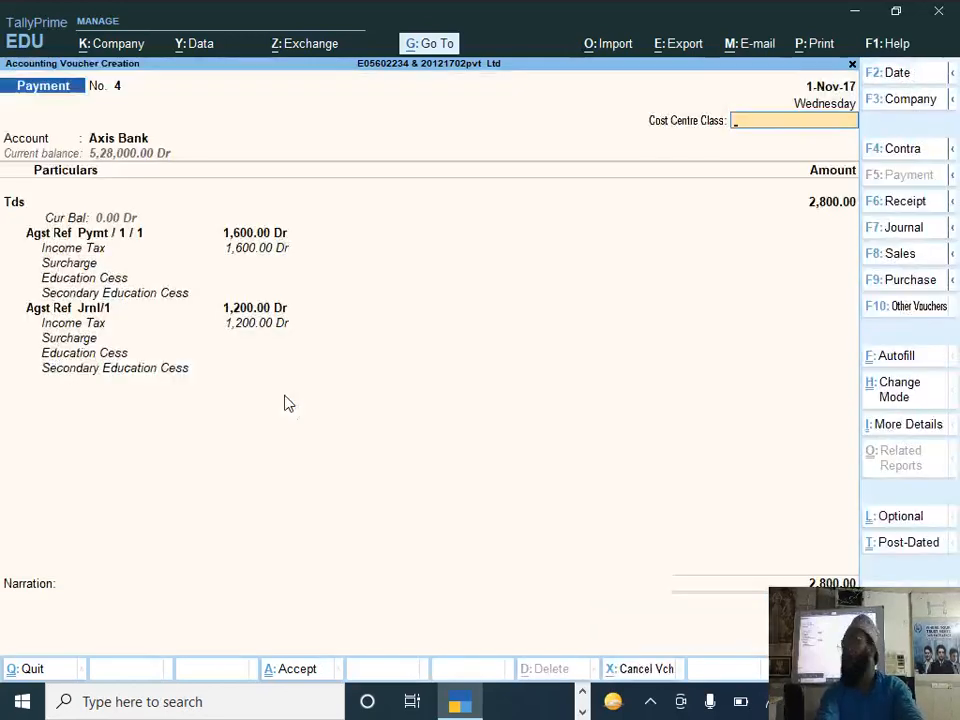
Step: Save the TDS payment voucher and read the Hot Chocolate manufacturing tasks in the question paper
{"action": "key", "text": "ctrl+a"}
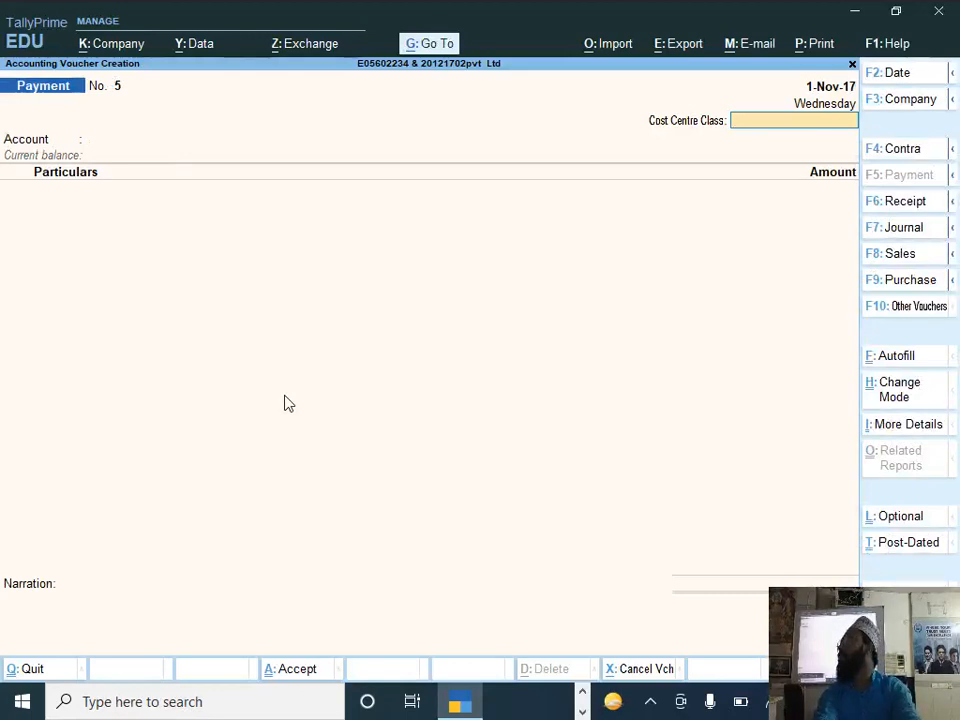
{"action": "key", "text": "alt+Tab"}
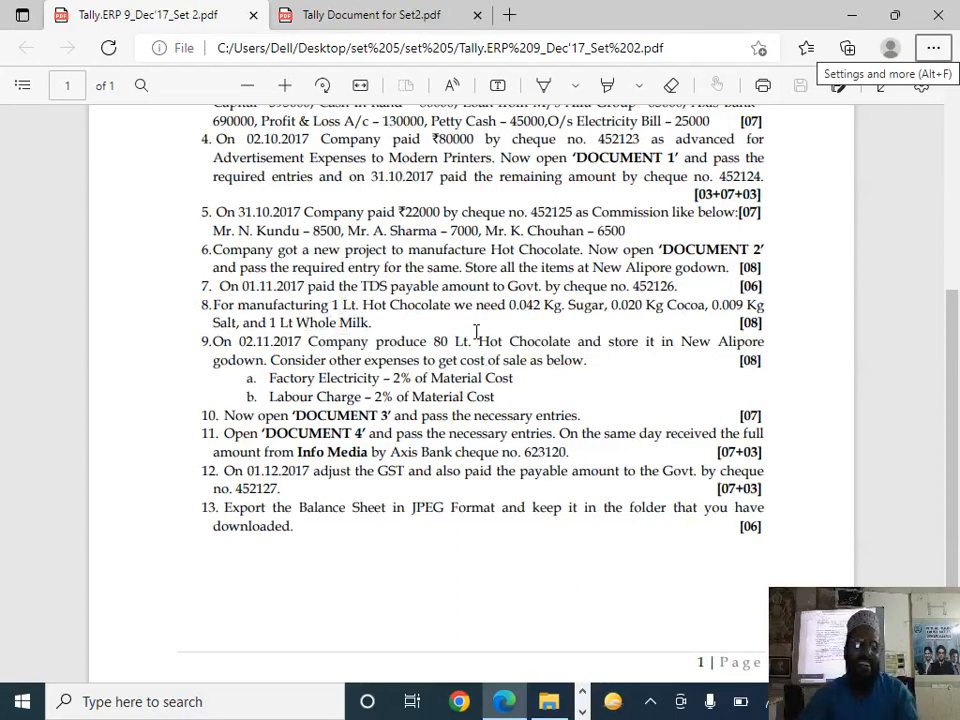
{"action": "key", "text": "alt+Tab"}
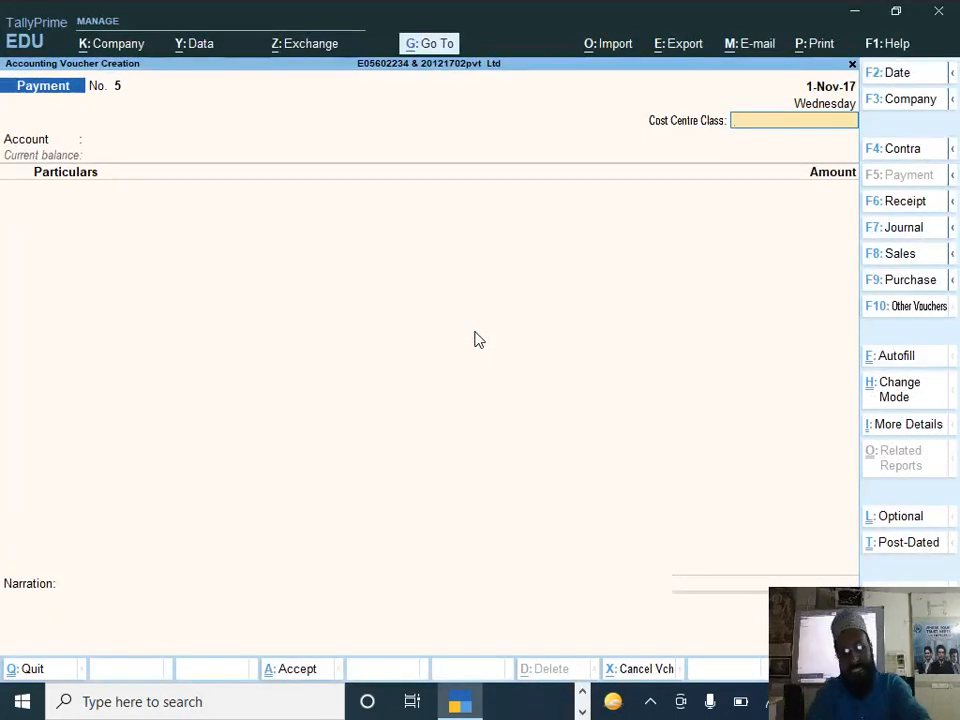
Step: Leave the payment voucher and start creating a new stock item
{"action": "key", "text": "Escape"}
{"action": "key", "text": "Up"}
{"action": "key", "text": "Up"}
{"action": "key", "text": "Up"}
{"action": "key", "text": "Down"}
{"action": "key", "text": "Up"}
{"action": "key", "text": "Return"}
{"action": "key", "text": "Down"}
{"action": "key", "text": "Down"}
{"action": "key", "text": "Down"}
{"action": "key", "text": "Down"}
{"action": "key", "text": "Down"}
{"action": "key", "text": "Down"}
{"action": "key", "text": "Down"}
{"action": "key", "text": "Down"}
{"action": "key", "text": "Return"}
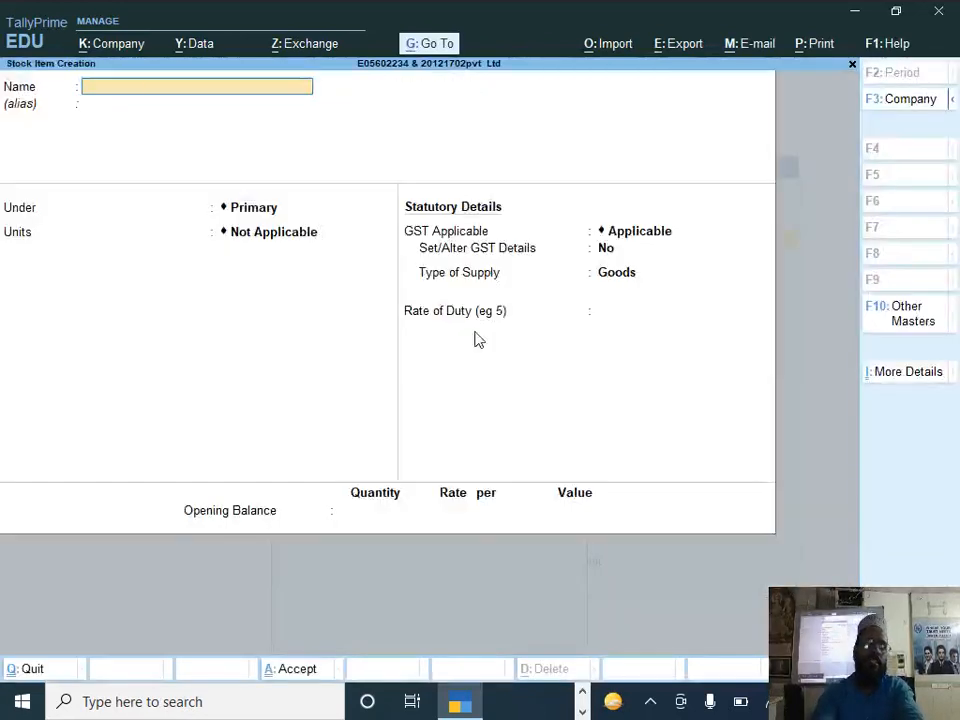
Step: Name the stock item Hot Chocolate under Primary, and set its units to ltr, checking the question paper
{"action": "type", "text": "H"}
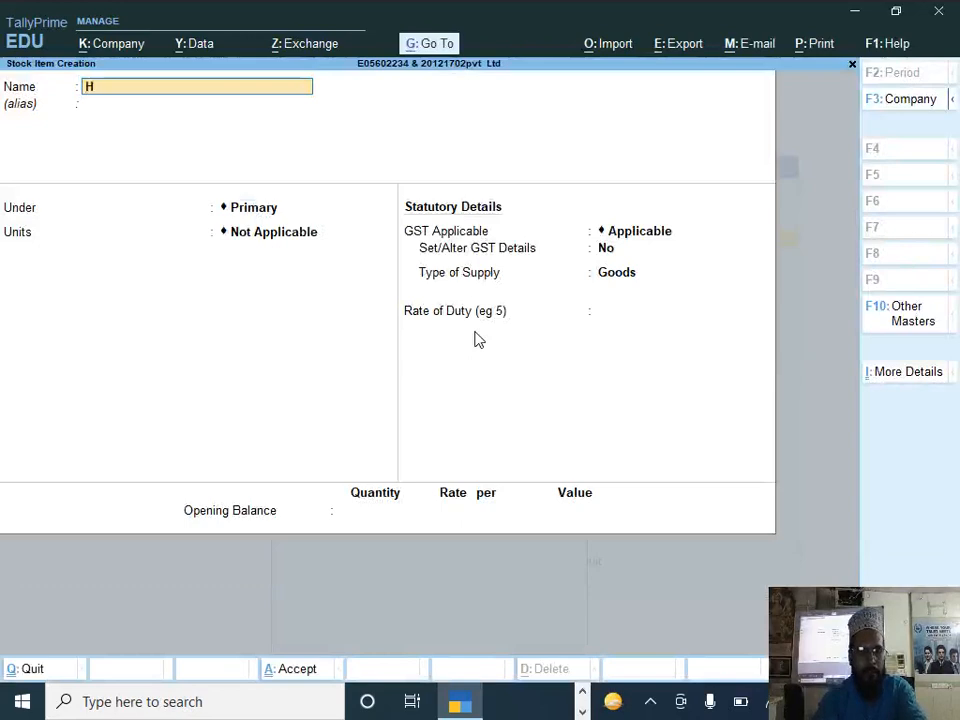
{"action": "type", "text": "ot Choco"}
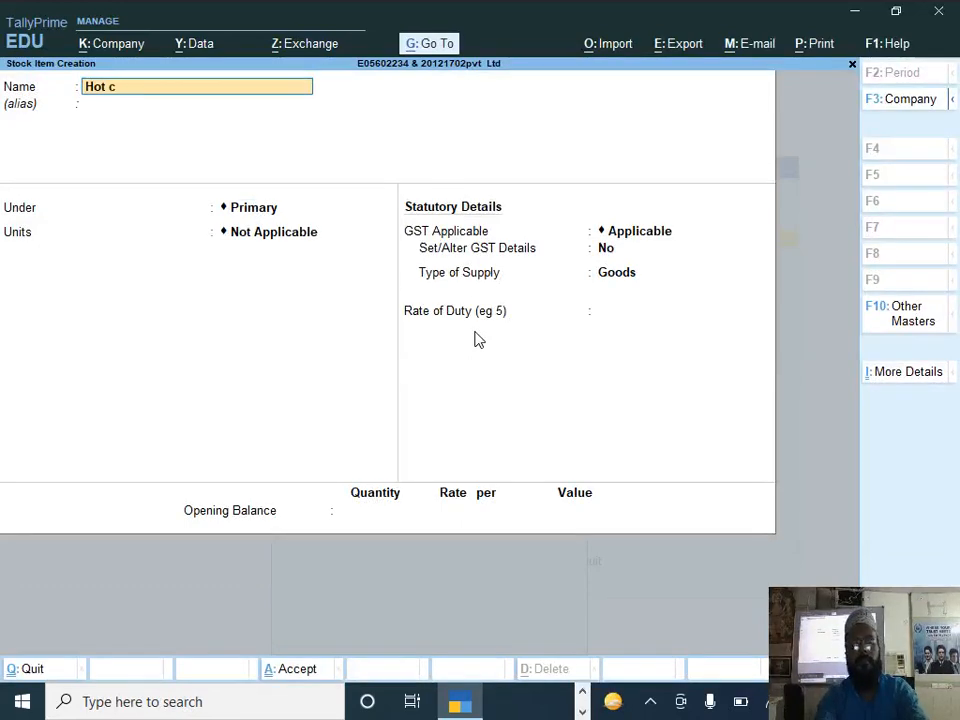
{"action": "type", "text": "late"}
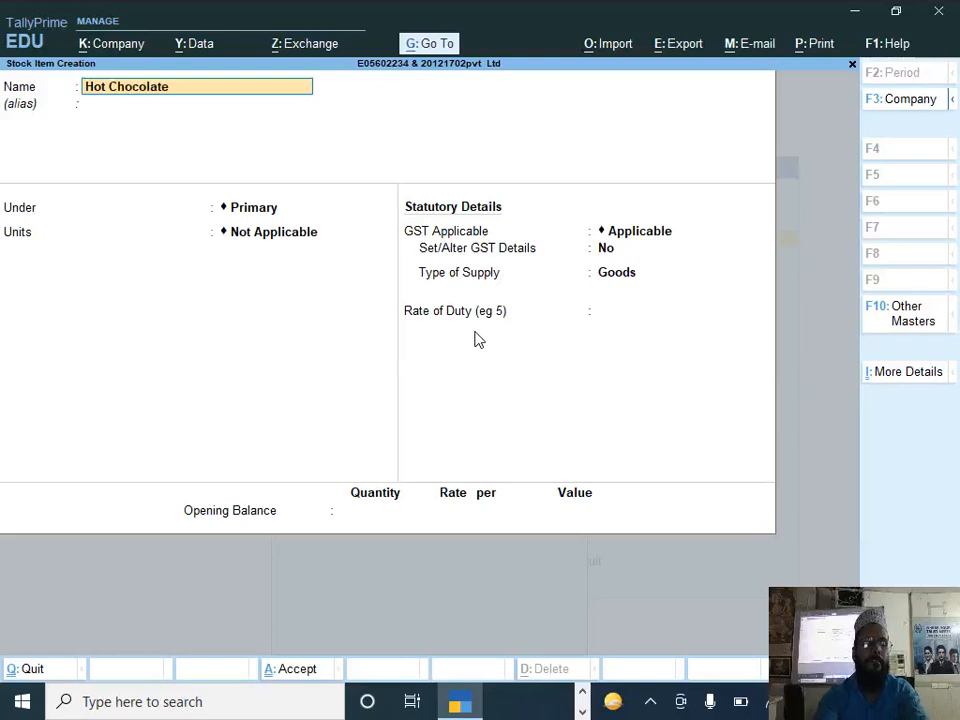
{"action": "key", "text": "Return"}
{"action": "key", "text": "Return"}
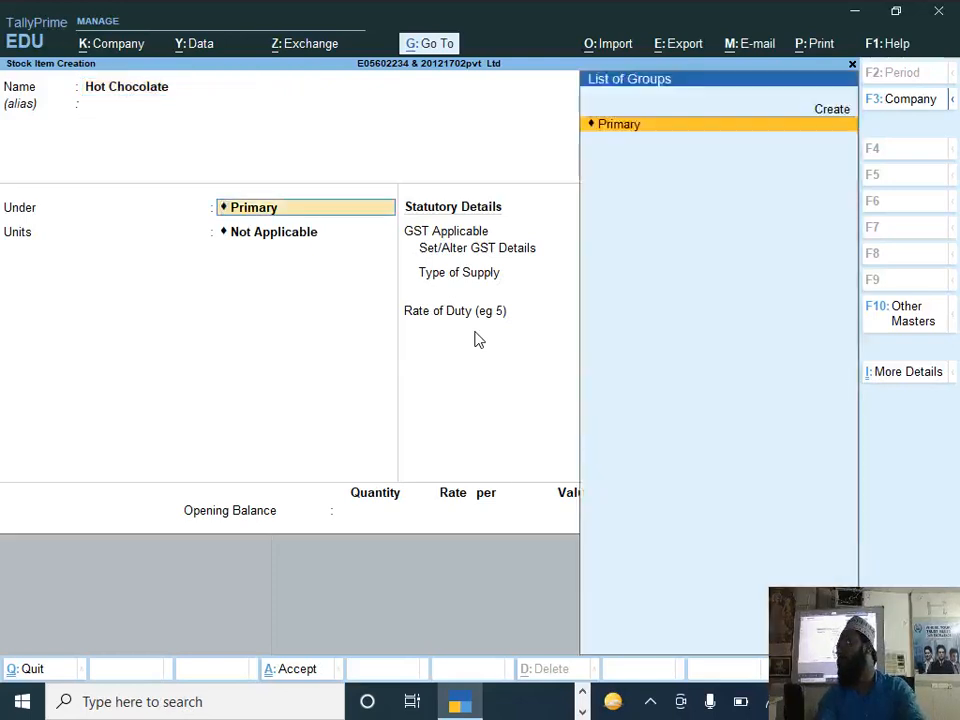
{"action": "key", "text": "Return"}
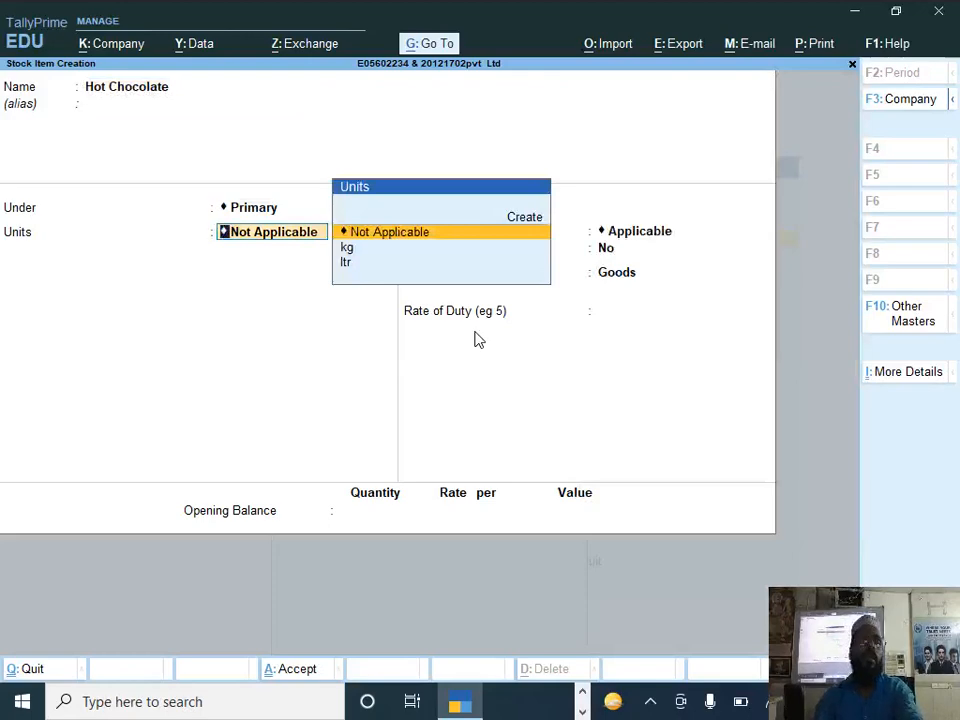
{"action": "key", "text": "alt+Tab"}
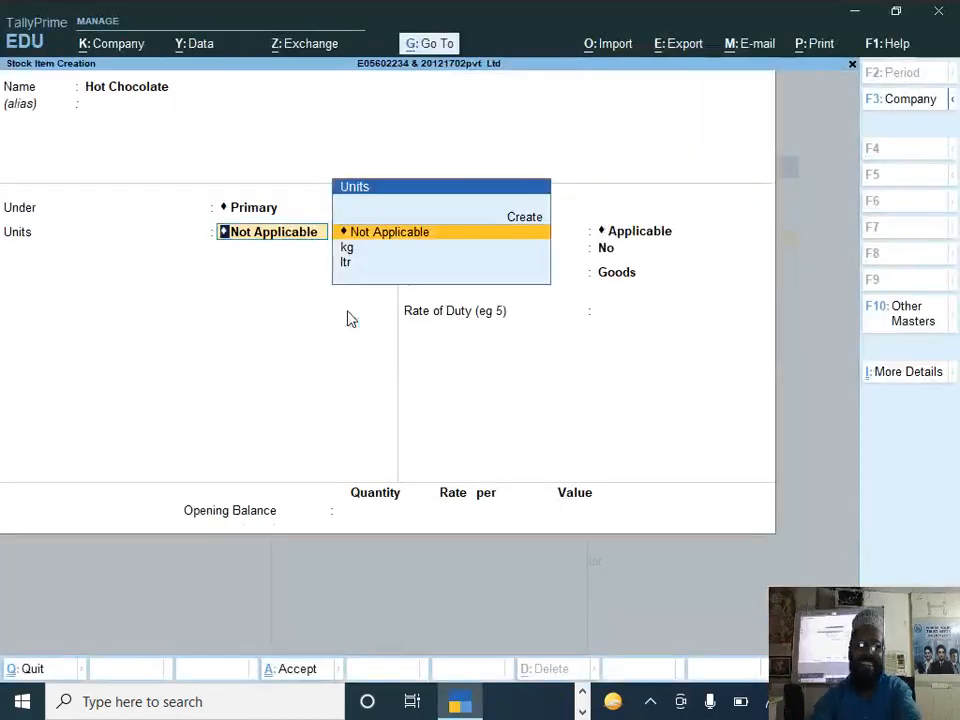
{"action": "key", "text": "Down"}
{"action": "key", "text": "Down"}
{"action": "key", "text": "Return"}
{"action": "key", "text": "Return"}
Step: Enable setting components (BOM) for the Hot Chocolate item
{"action": "key", "text": "t"}
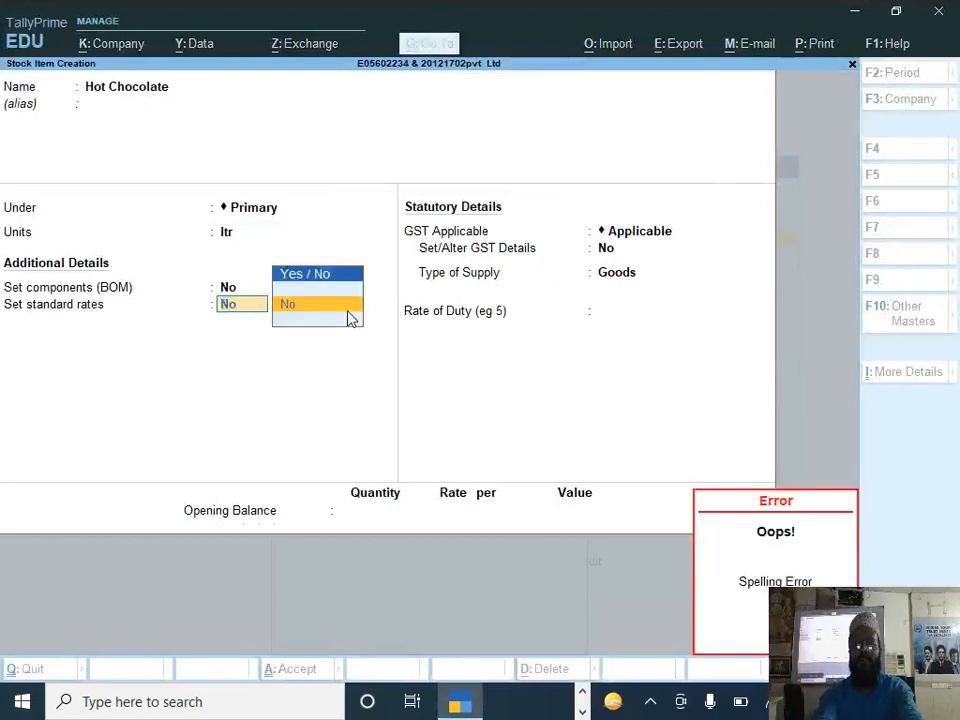
{"action": "key", "text": "BackSpace"}
{"action": "key", "text": "BackSpace"}
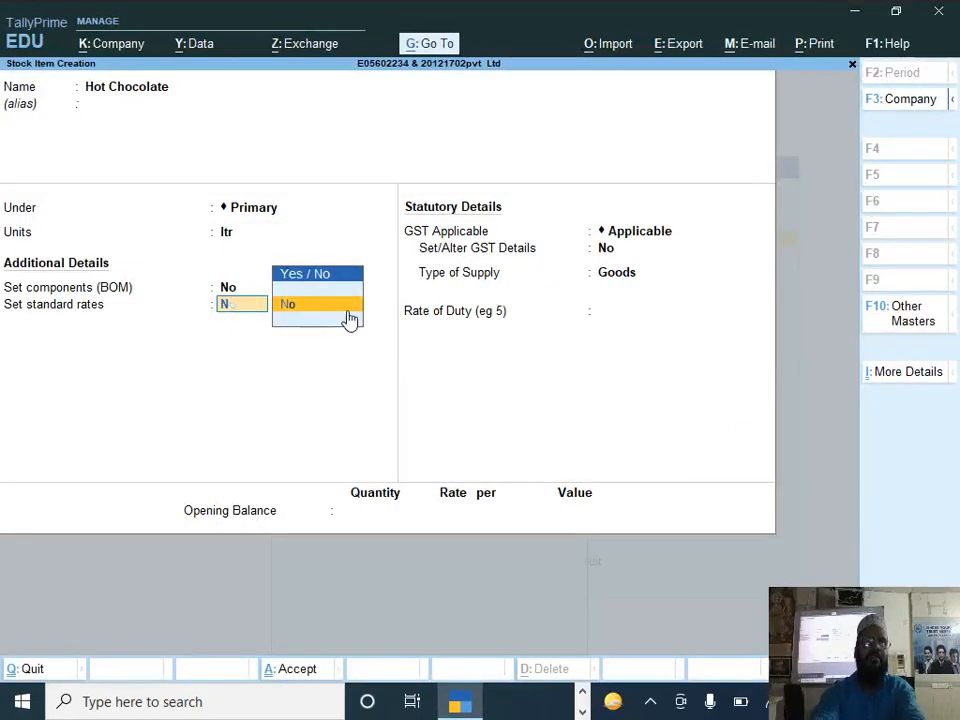
{"action": "key", "text": "BackSpace"}
{"action": "type", "text": "y"}
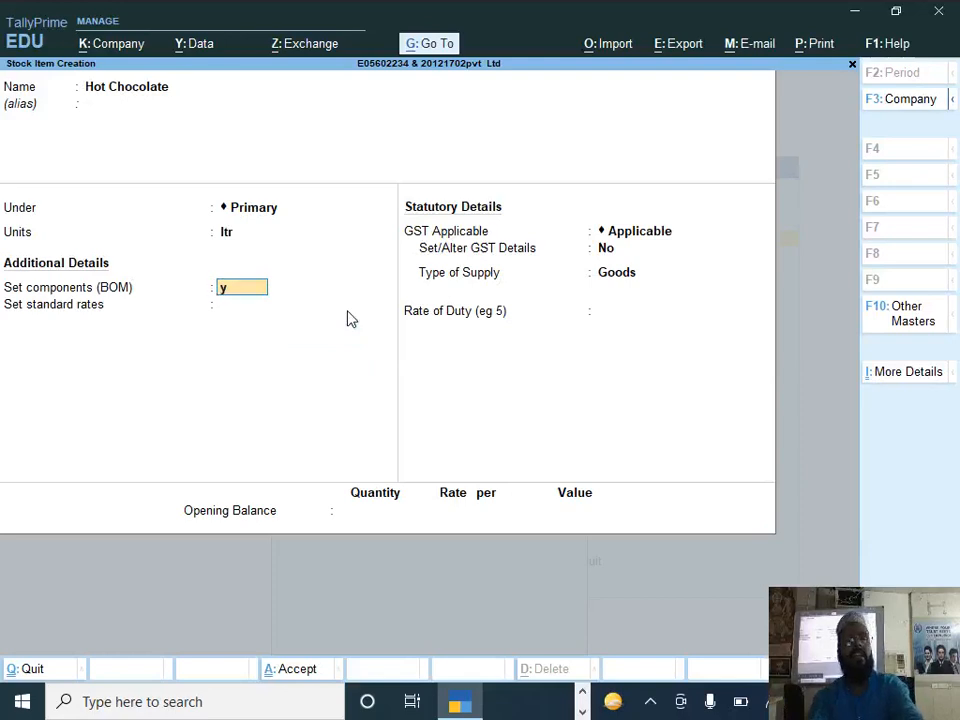
{"action": "key", "text": "Return"}
Step: Name the bill of materials Hot Chocolate with a unit of manufacture of 1 ltr
{"action": "type", "text": "Hor"}
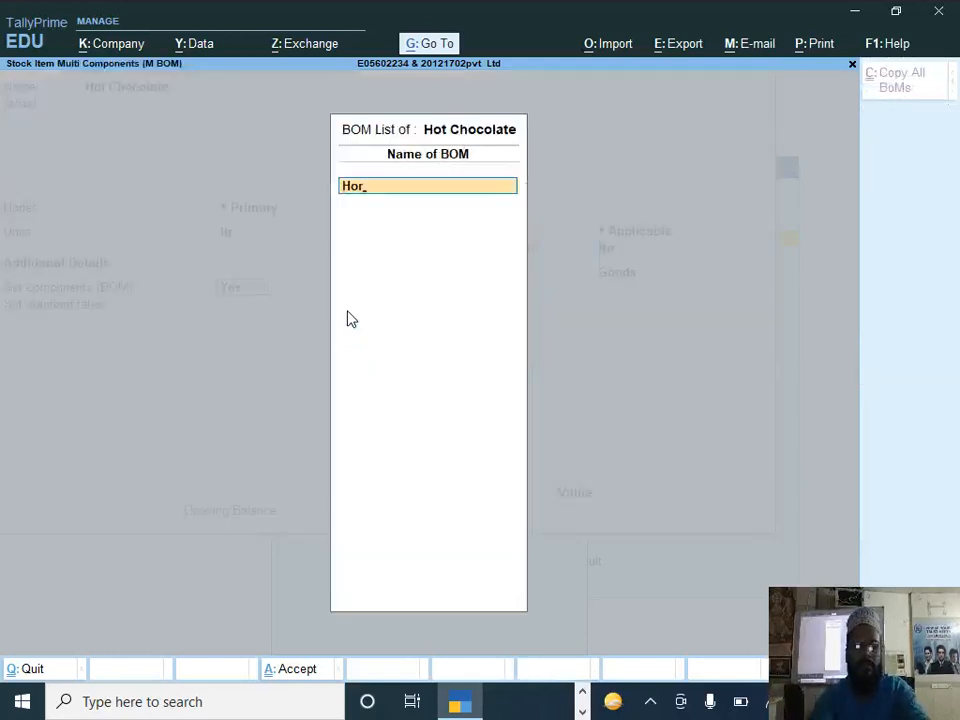
{"action": "key", "text": "BackSpace"}
{"action": "type", "text": "t Choco"}
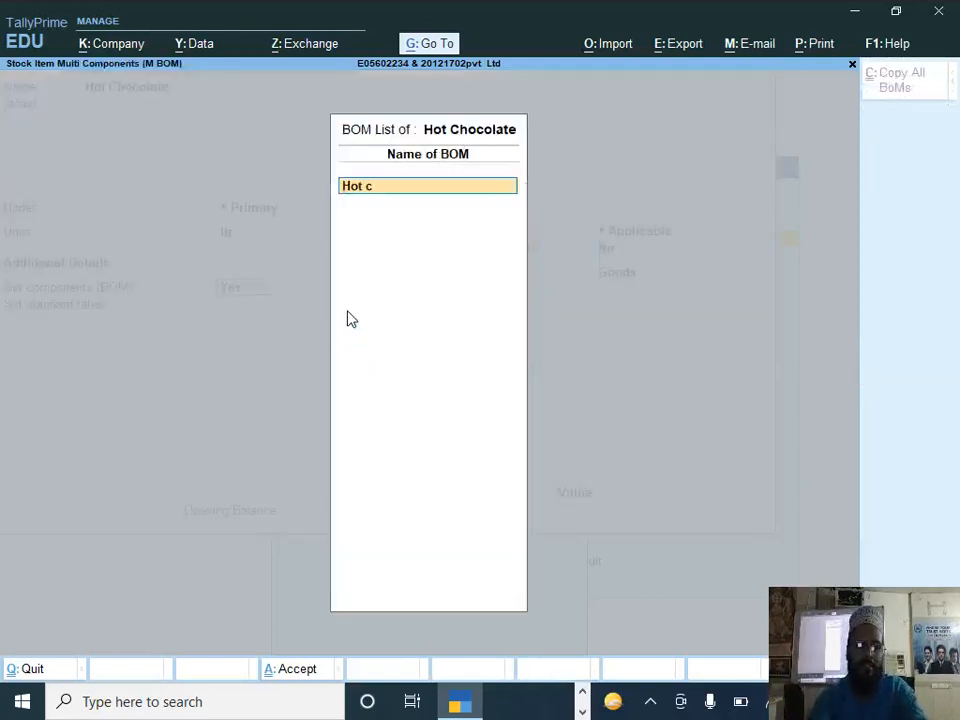
{"action": "type", "text": "late"}
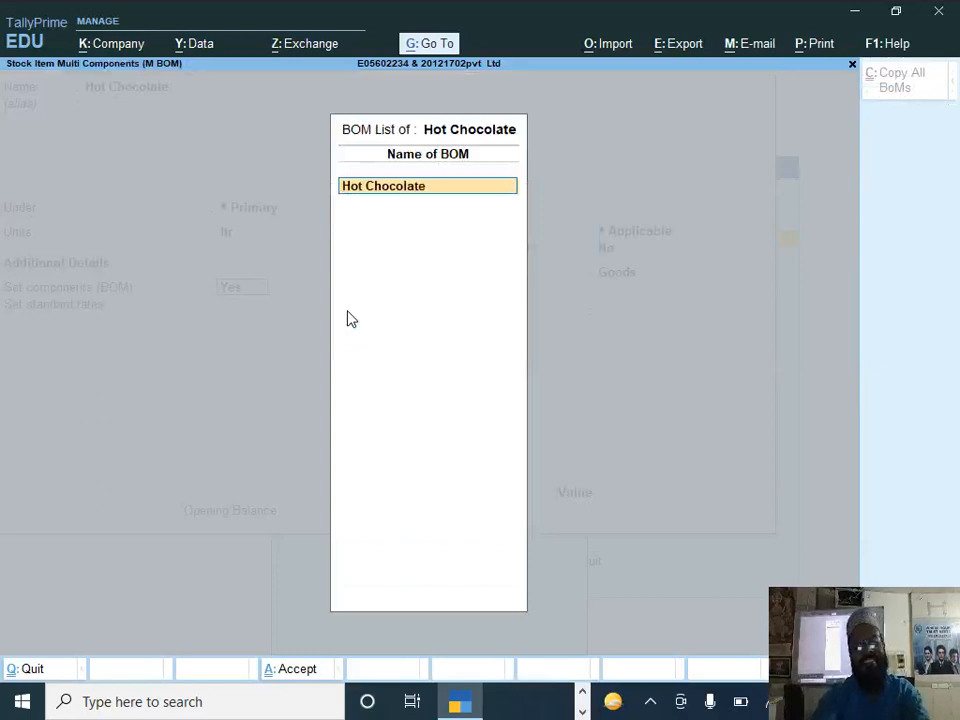
{"action": "key", "text": "Return"}
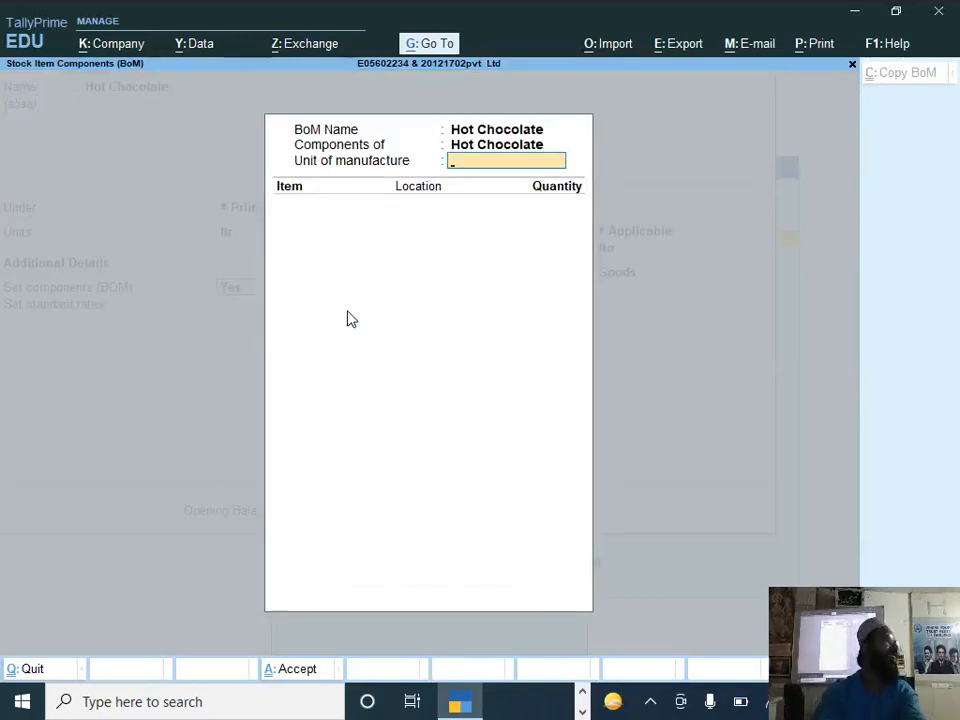
{"action": "type", "text": "1"}
{"action": "key", "text": "Return"}
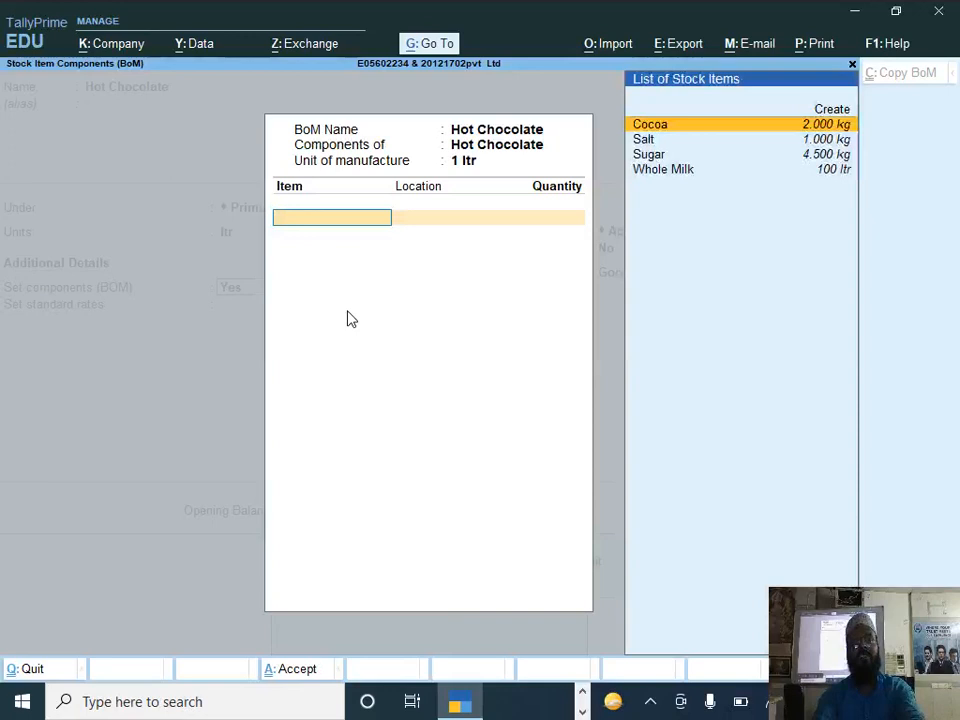
Step: Add Sugar from New Alipore to the bill of materials with a quantity of 0.042 kg
{"action": "type", "text": "S"}
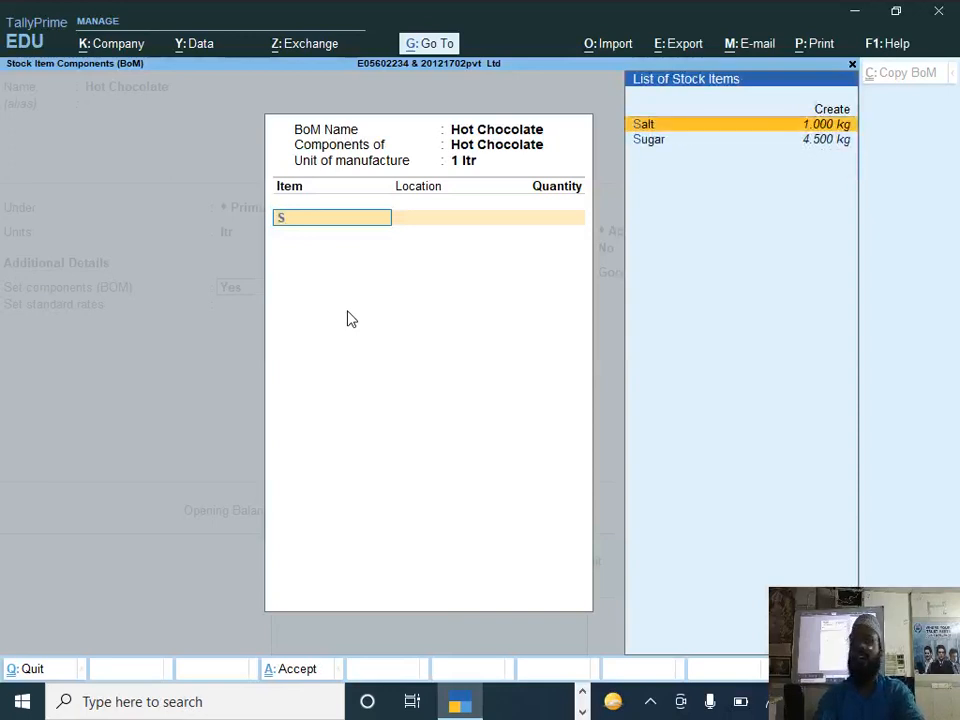
{"action": "key", "text": "Down"}
{"action": "key", "text": "Return"}
{"action": "type", "text": "N"}
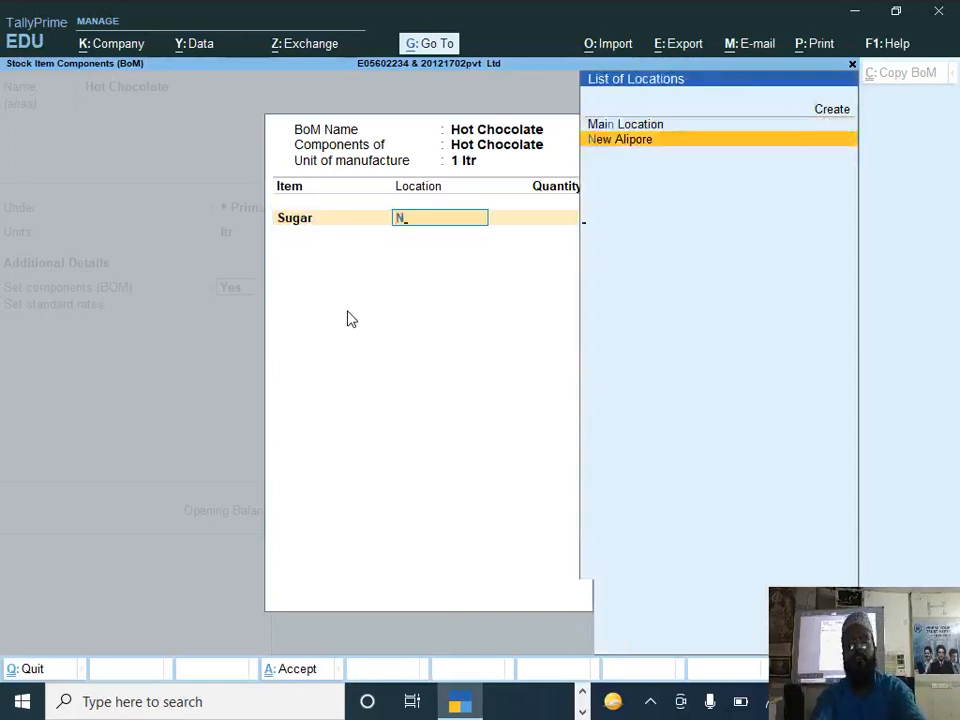
{"action": "key", "text": "Return"}
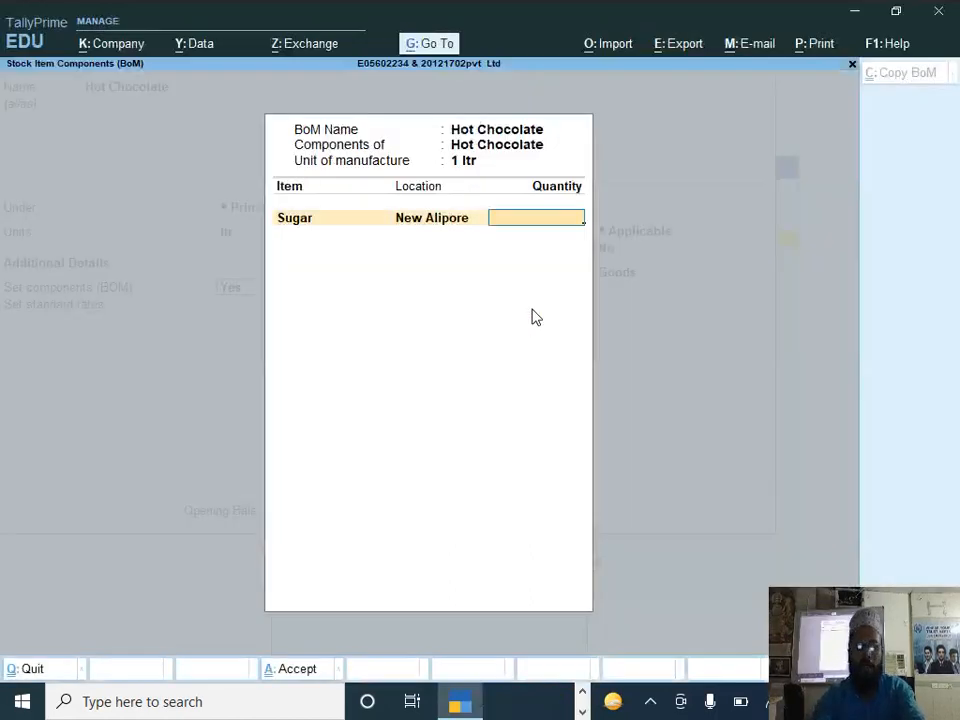
{"action": "type", "text": "0.042"}
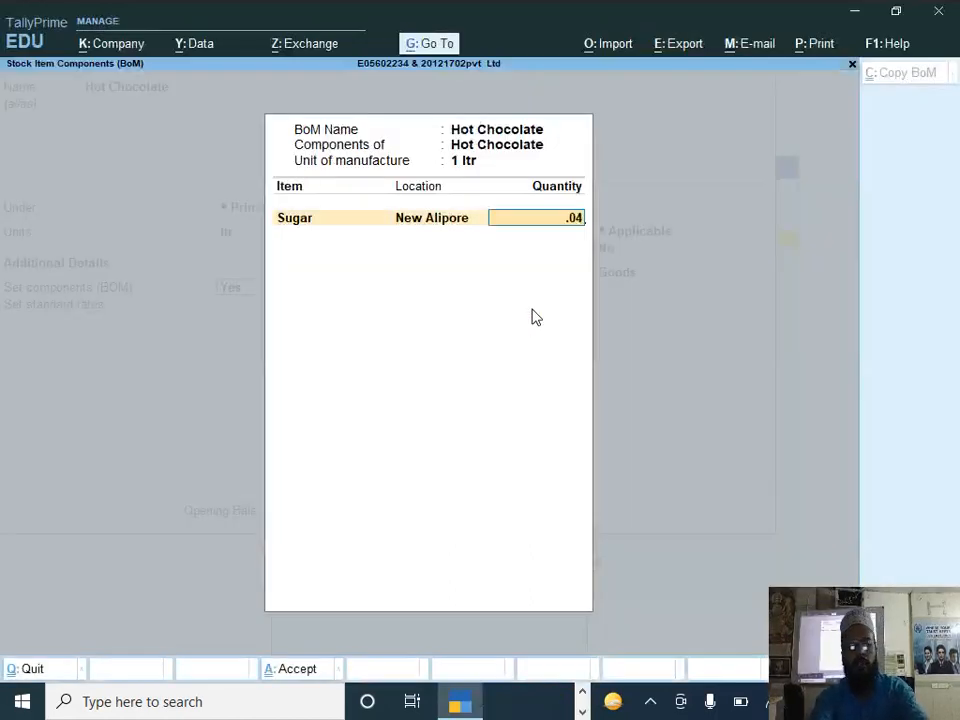
{"action": "key", "text": "Return"}
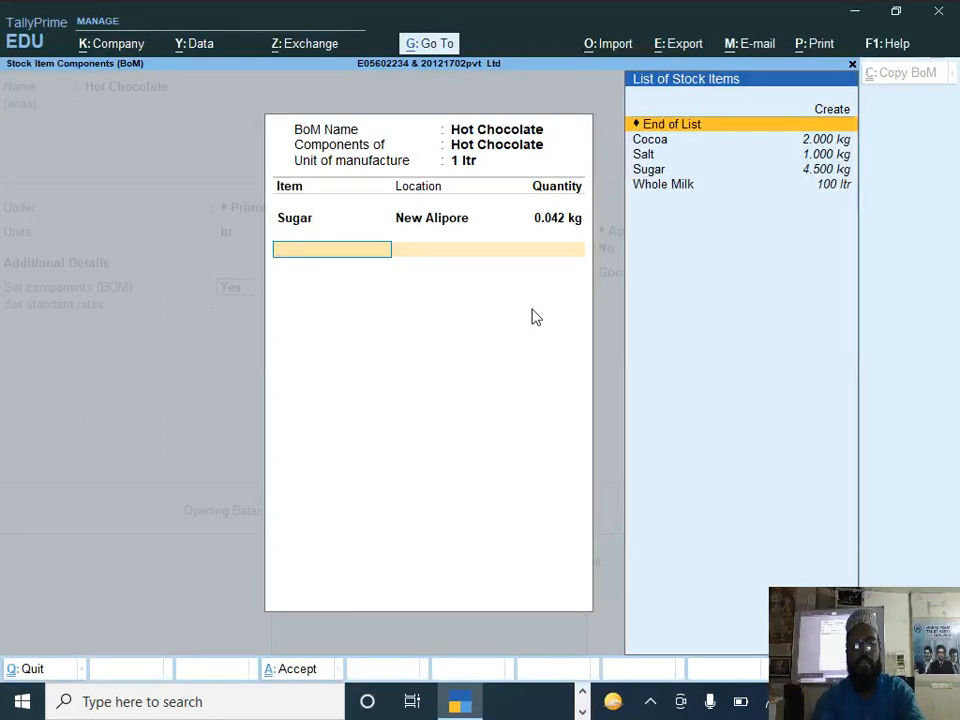
Step: Add Cocoa from New Alipore as a component with a quantity of 0.020 kg
{"action": "key", "text": "Down"}
{"action": "key", "text": "Return"}
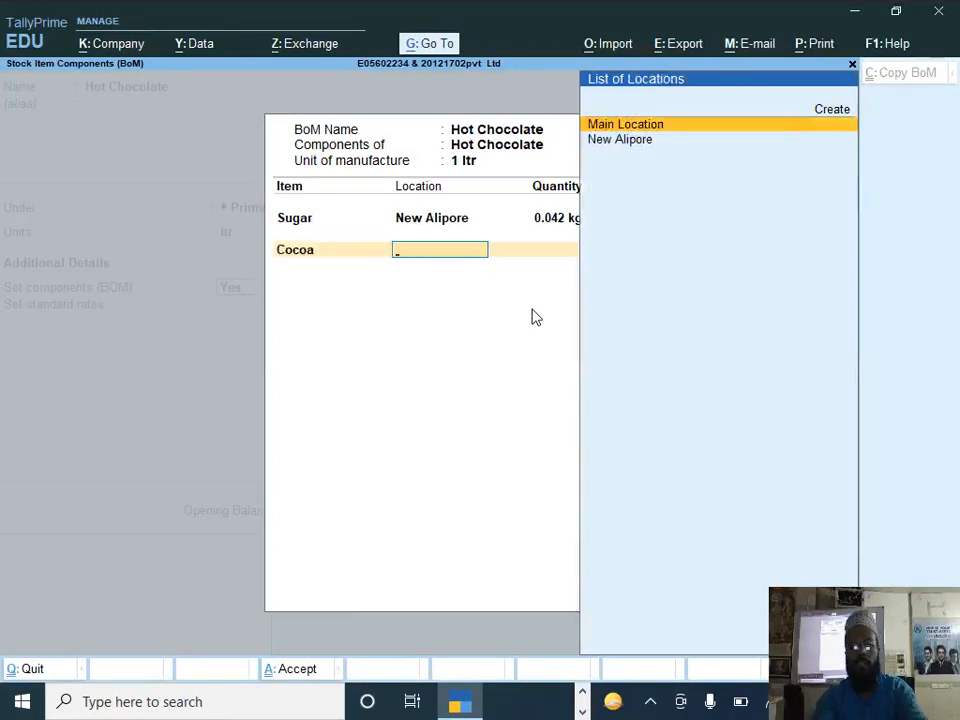
{"action": "key", "text": "Down"}
{"action": "key", "text": "Return"}
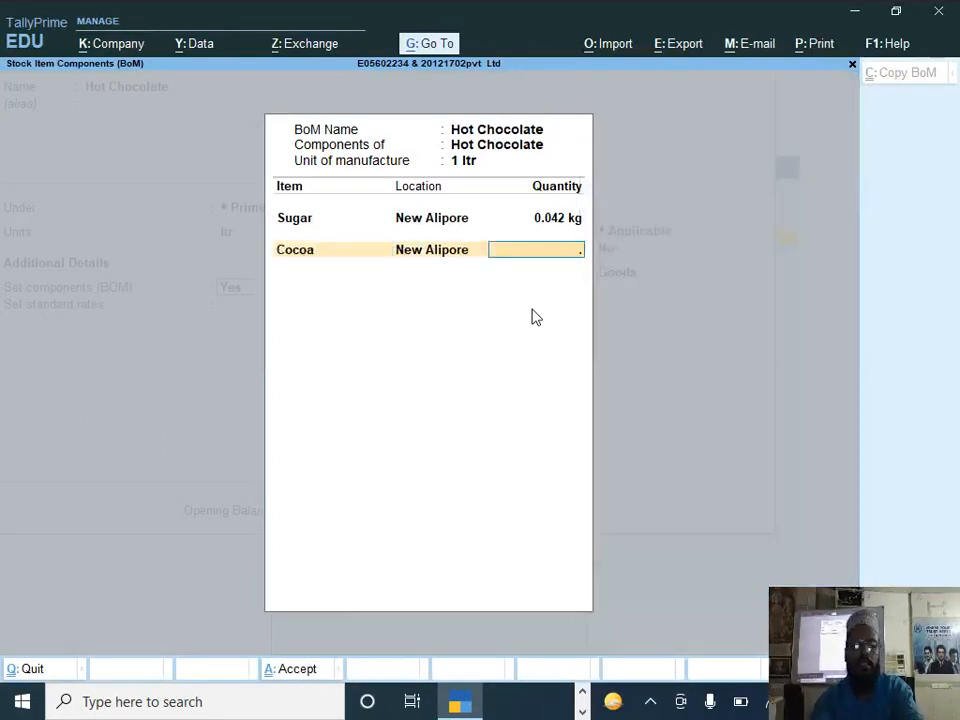
{"action": "type", "text": ".020"}
{"action": "key", "text": "Return"}
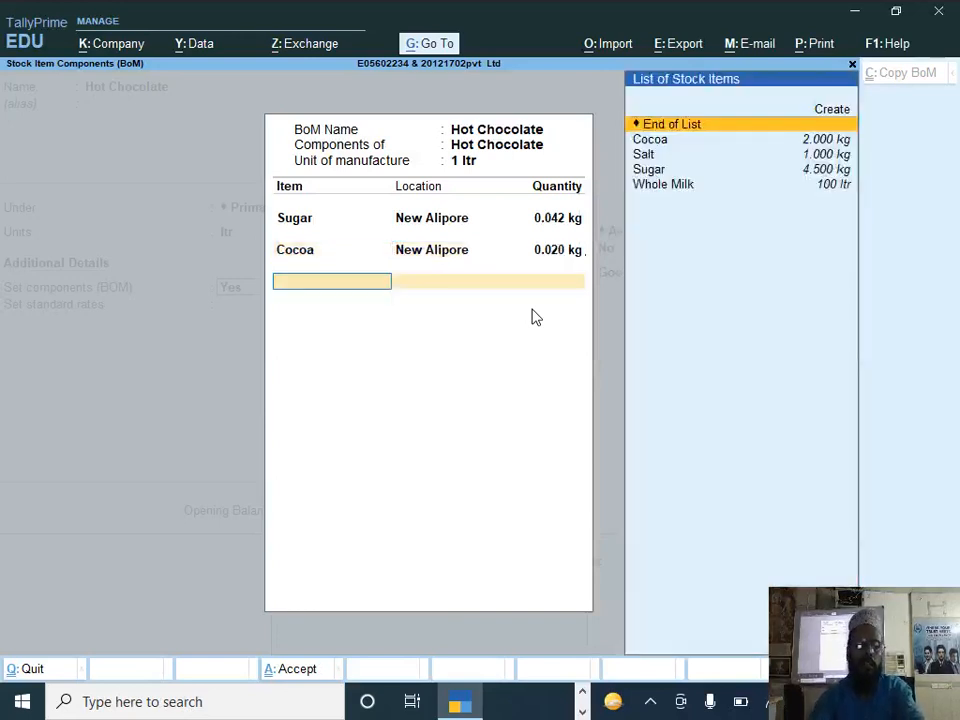
Step: Add Salt as a component with location New Alipore and a quantity of 0.009 kg
{"action": "type", "text": "Sal"}
{"action": "key", "text": "Return"}
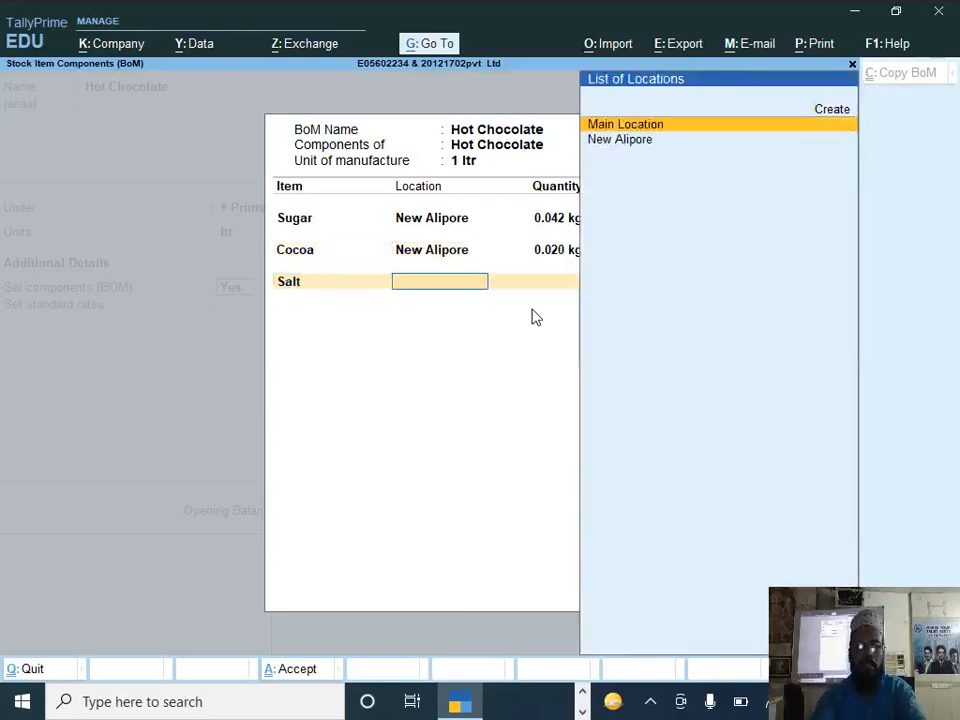
{"action": "key", "text": "Return"}
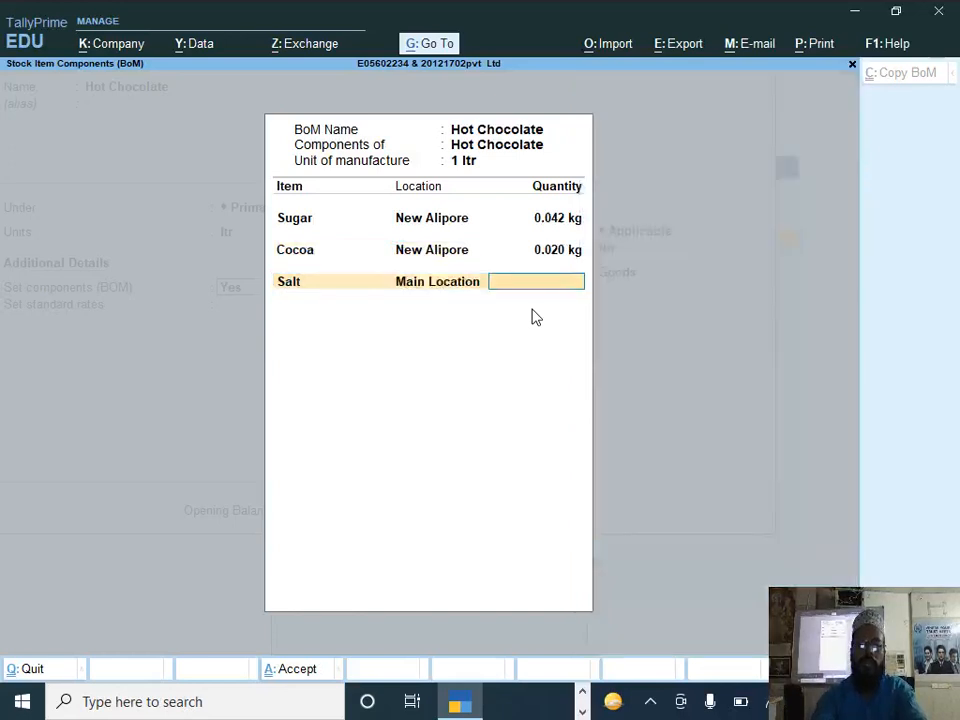
{"action": "type", "text": ".00"}
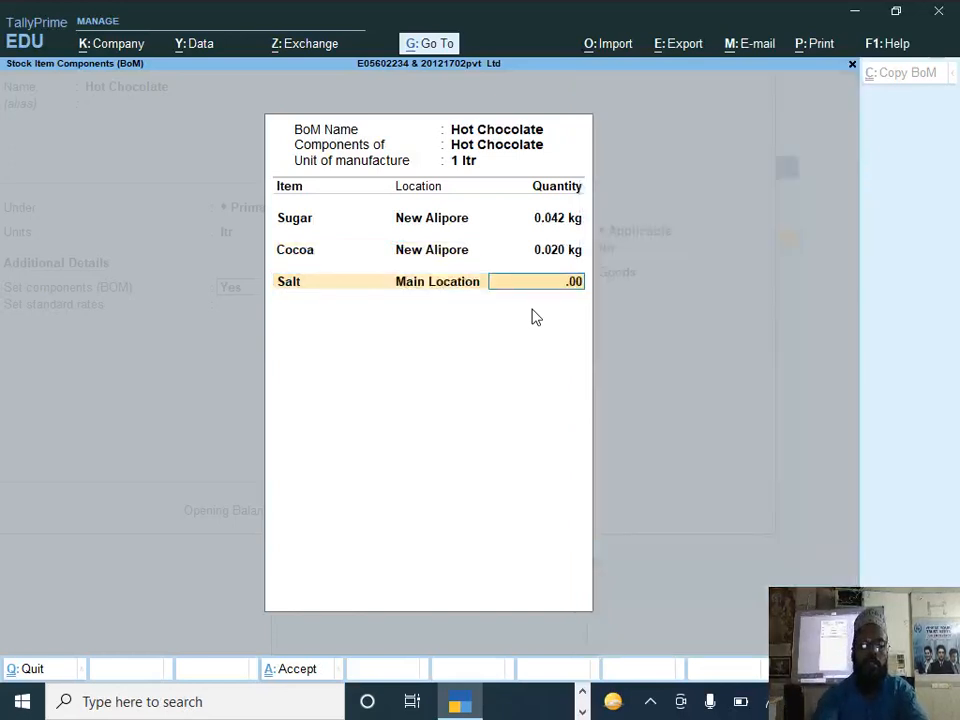
{"action": "type", "text": "9"}
{"action": "key", "text": "BackSpace"}
{"action": "key", "text": "BackSpace"}
{"action": "key", "text": "BackSpace"}
{"action": "key", "text": "BackSpace"}
{"action": "key", "text": "BackSpace"}
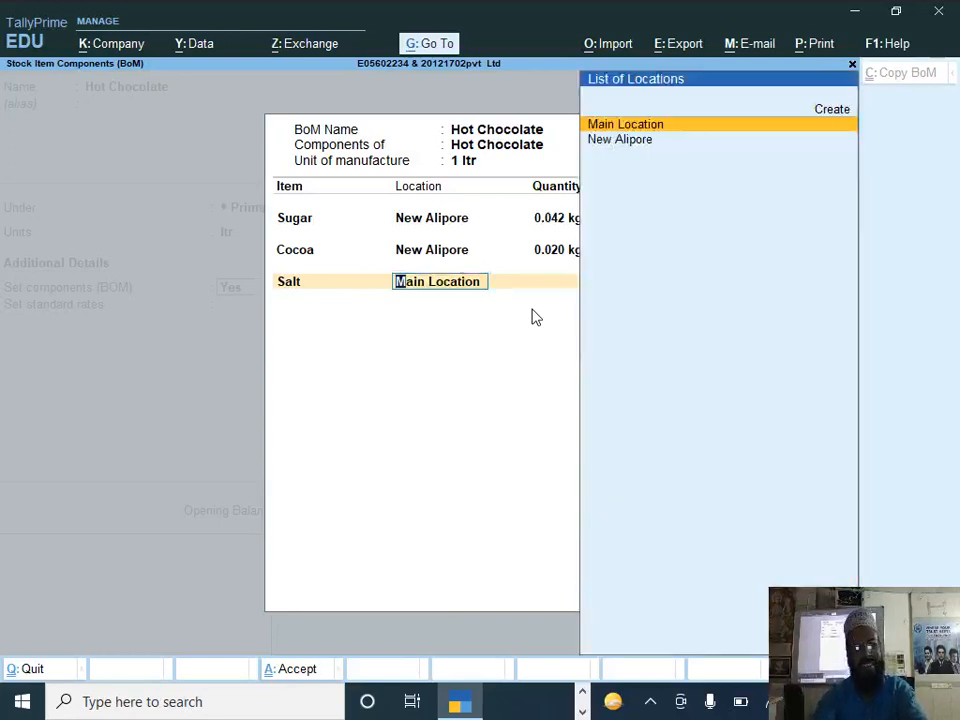
{"action": "key", "text": "Down"}
{"action": "key", "text": "Return"}
{"action": "type", "text": ".009"}
{"action": "key", "text": "Return"}
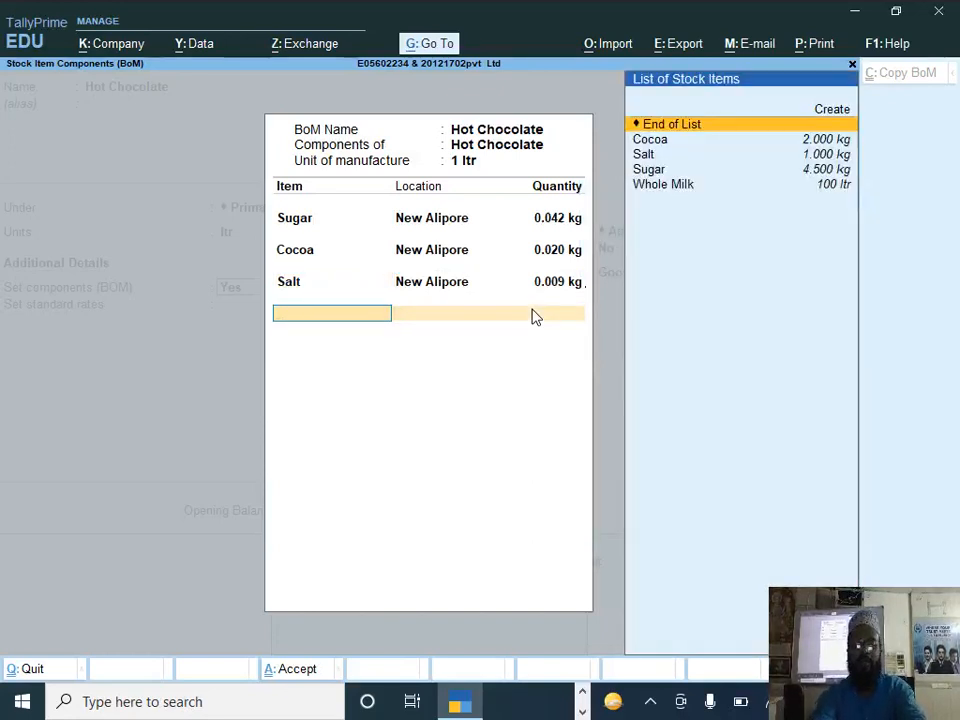
Step: Add Whole Milk from New Alipore as a component with a quantity of 1 ltr
{"action": "type", "text": "W"}
{"action": "key", "text": "Return"}
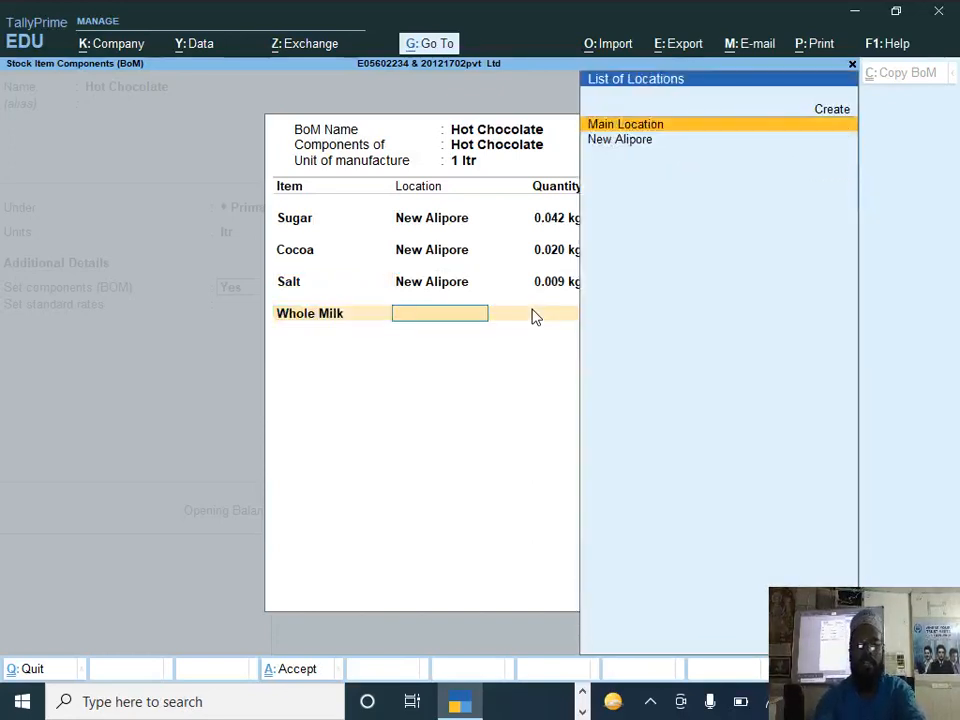
{"action": "type", "text": "N"}
{"action": "key", "text": "Return"}
{"action": "type", "text": "1"}
{"action": "key", "text": "Return"}
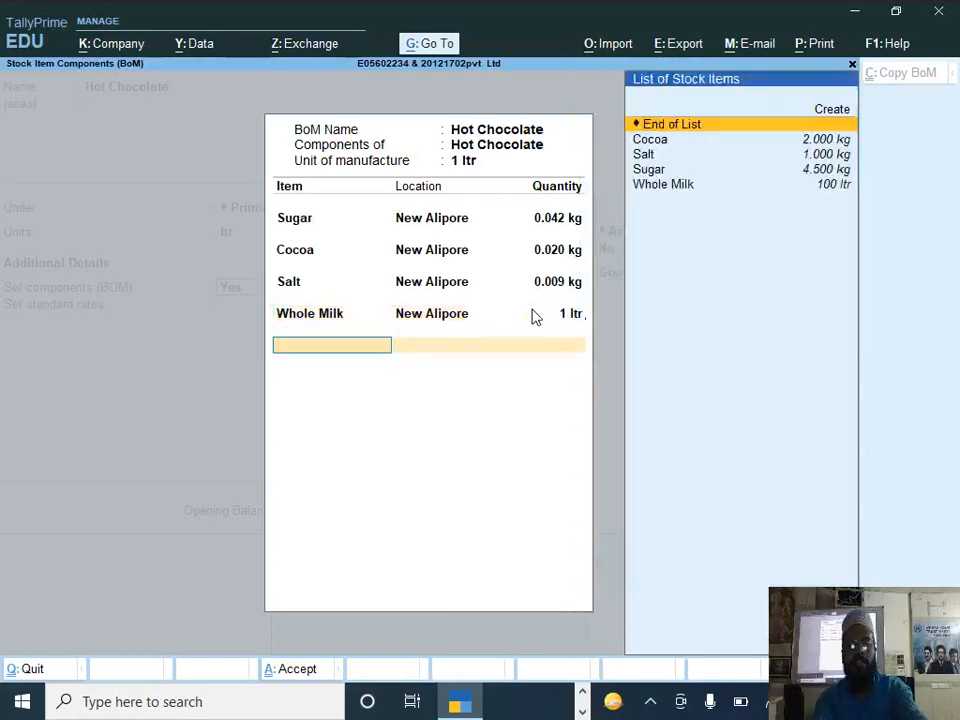
Step: Complete the component list and save the Hot Chocolate stock item
{"action": "key", "text": "Return"}
{"action": "key", "text": "Return"}
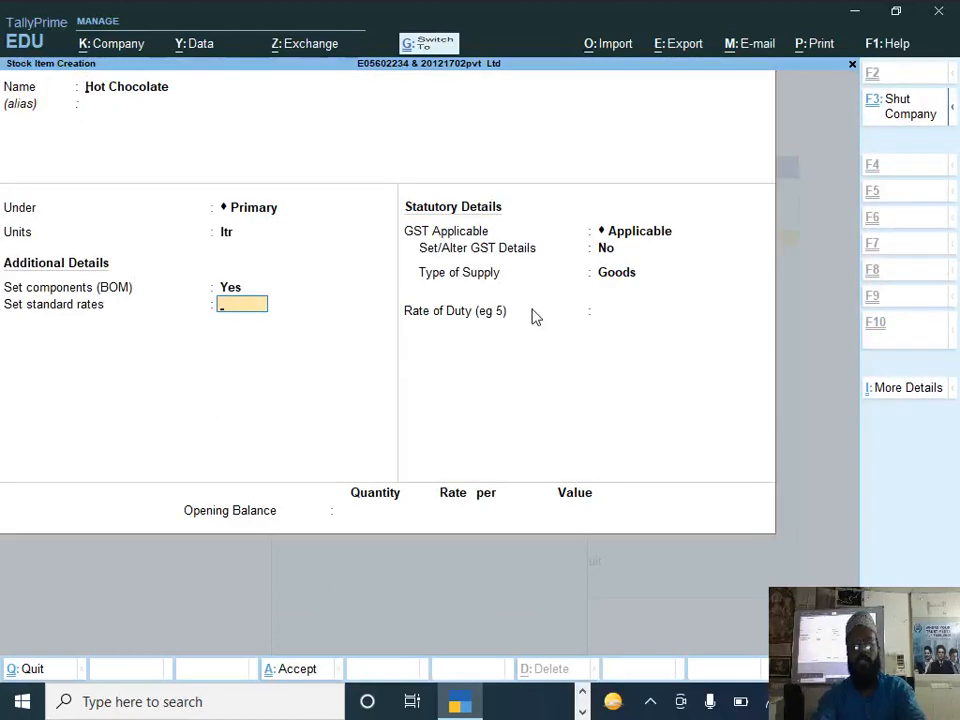
{"action": "key", "text": "ctrl+a"}
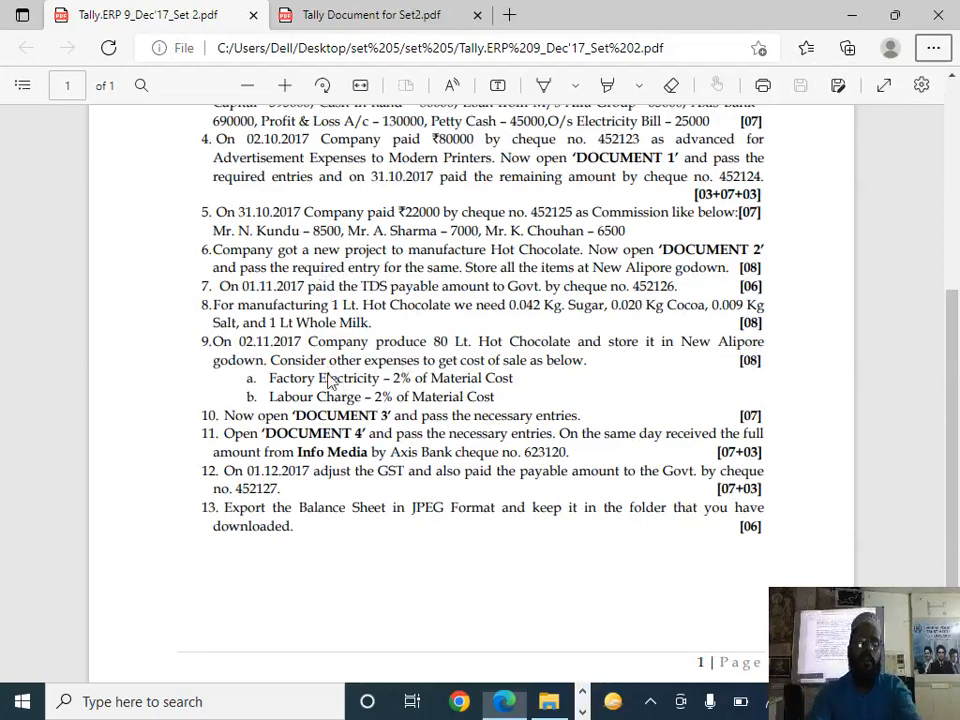
Step: Switch to TallyPrime and leave the blank stock item creation form, returning to the Gateway of Tally
{"action": "key", "text": "alt+Tab"}
{"action": "key", "text": "alt+Tab"}
{"action": "key", "text": "alt+Tab"}
{"action": "key", "text": "alt+Tab"}
{"action": "key", "text": "alt+Tab"}
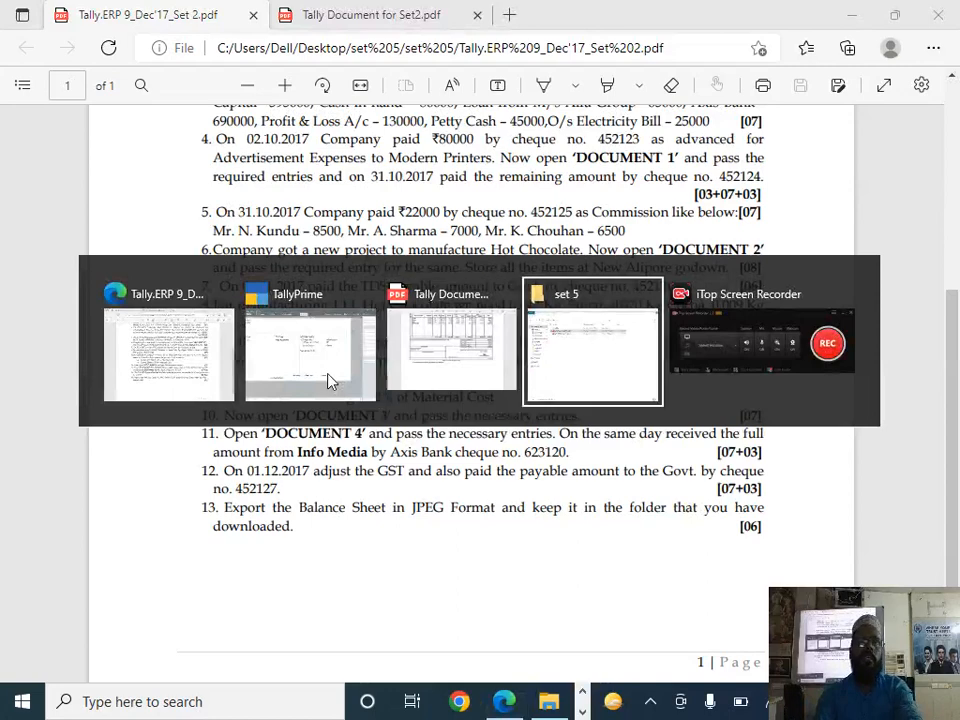
{"action": "key", "text": "alt+Tab"}
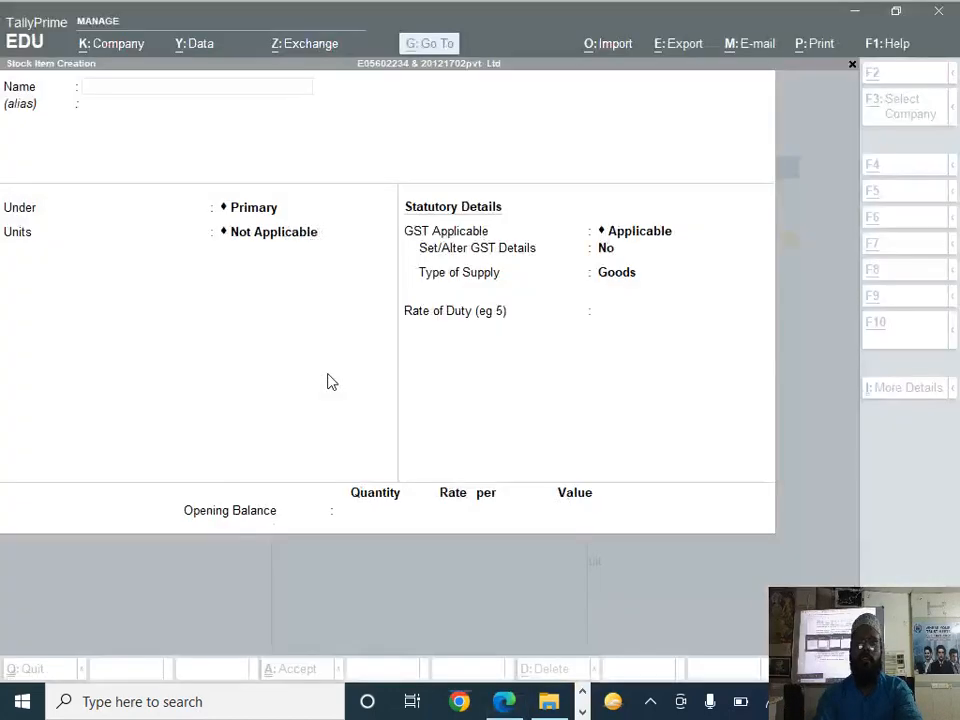
{"action": "key", "text": "Escape"}
{"action": "key", "text": "Return"}
{"action": "key", "text": "Escape"}
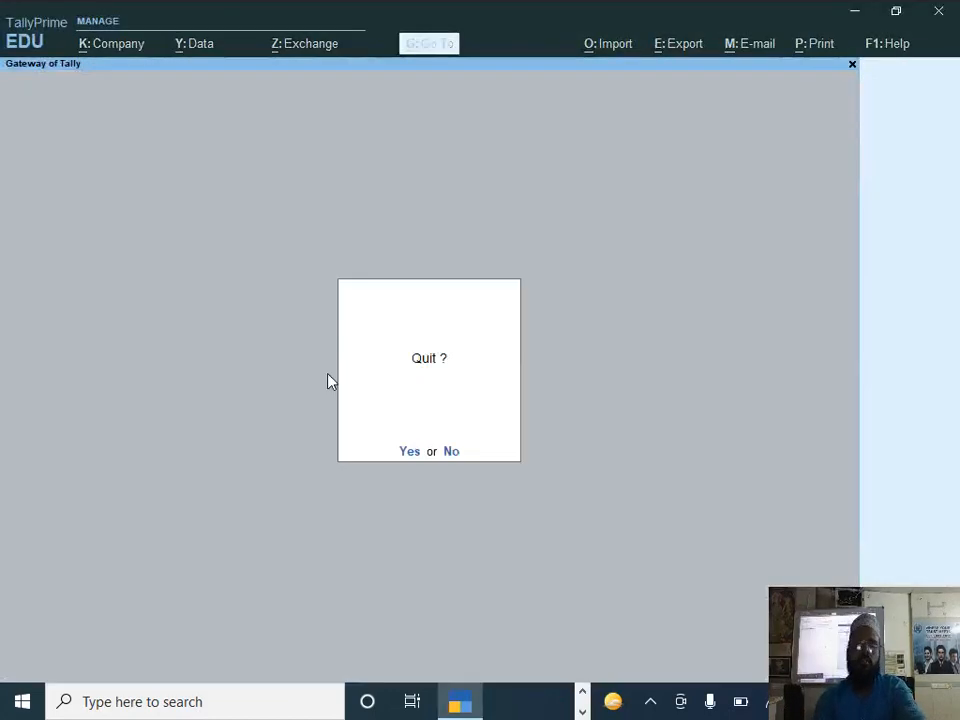
{"action": "key", "text": "Escape"}
Step: Start a new Stock Journal voucher
{"action": "key", "text": "Down"}
{"action": "key", "text": "Down"}
{"action": "key", "text": "Down"}
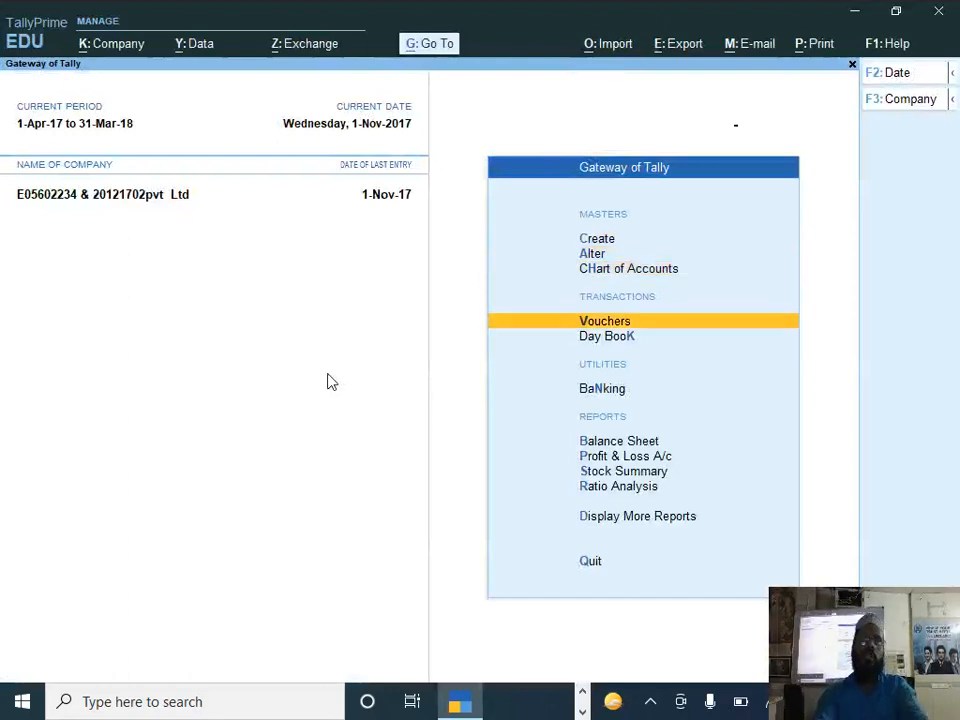
{"action": "key", "text": "Return"}
{"action": "key", "text": "alt"}
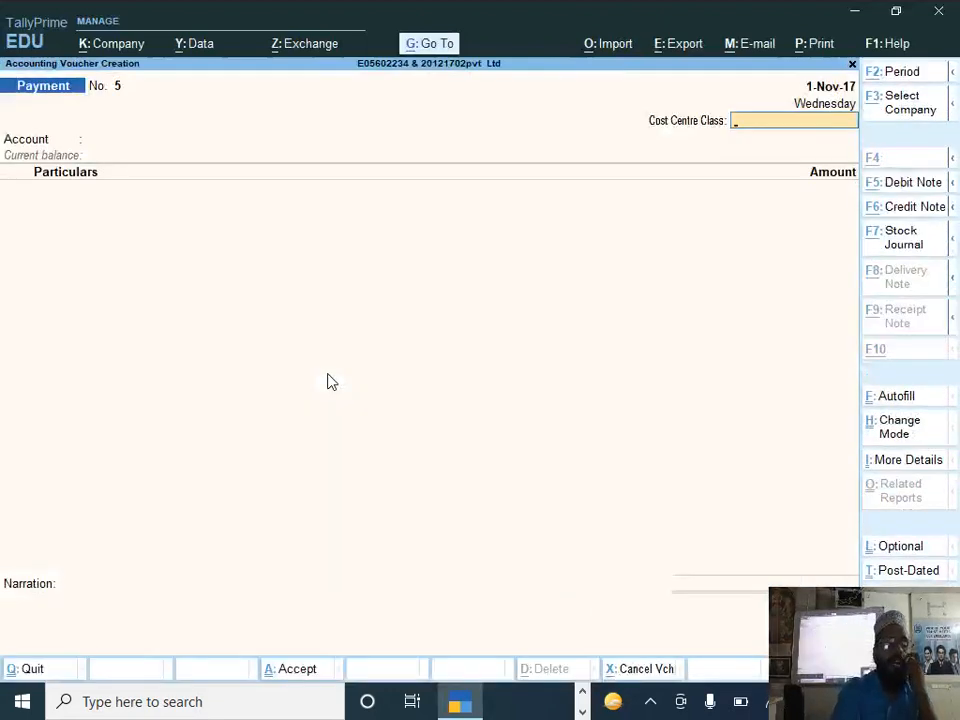
{"action": "key", "text": "alt+F7"}
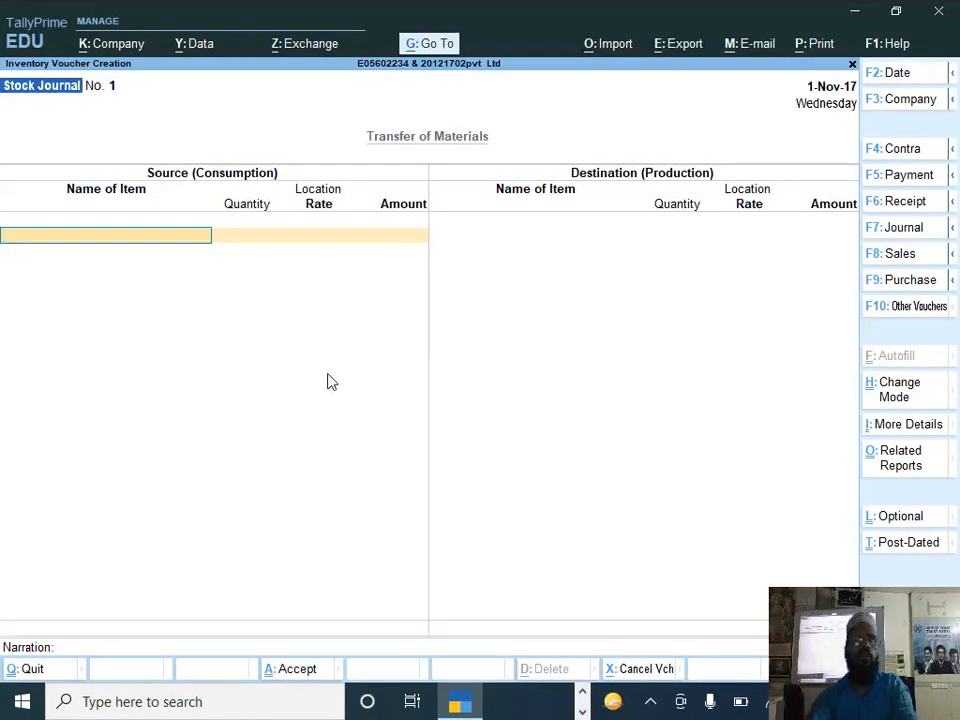
Step: Change the voucher mode to Use for Manufacturing Journal and set the voucher date to 2-11-2017
{"action": "key", "text": "ctrl"}
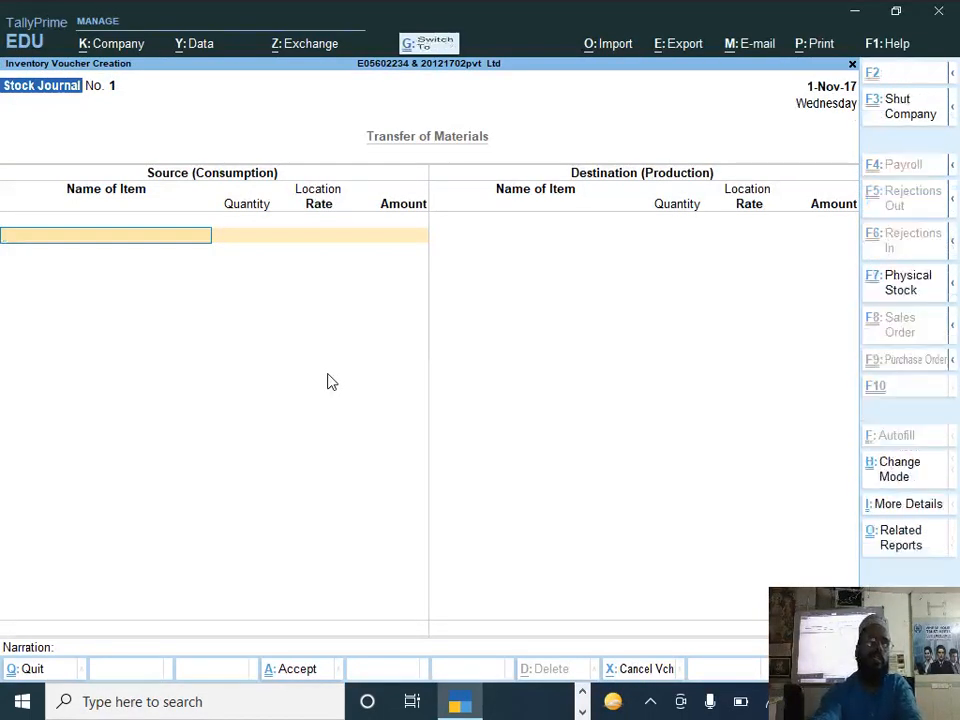
{"action": "key", "text": "ctrl+h"}
{"action": "key", "text": "Up"}
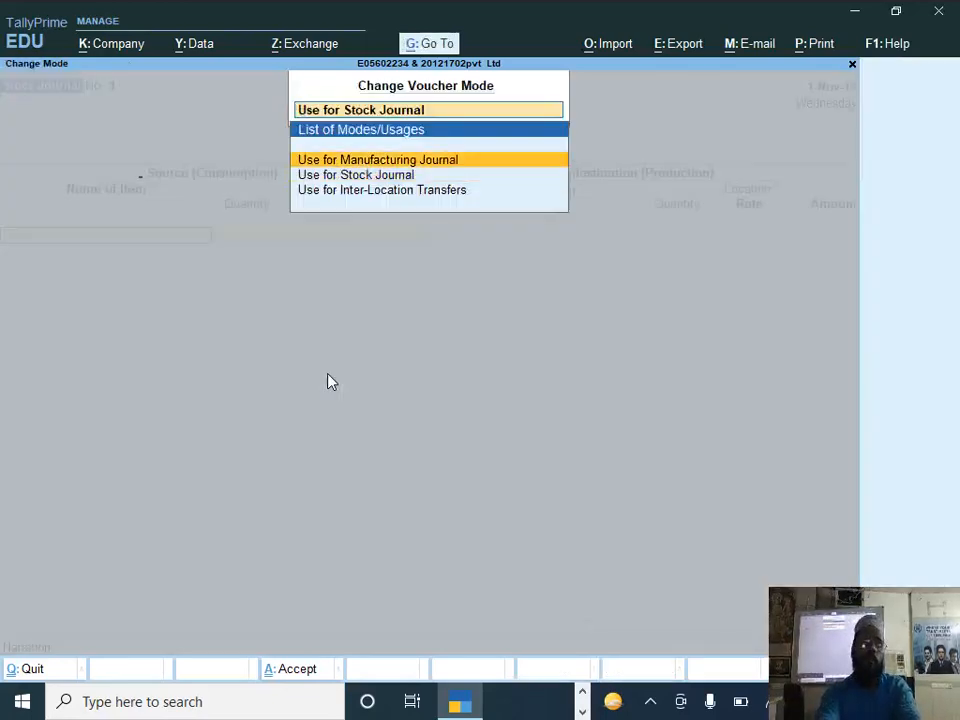
{"action": "key", "text": "Return"}
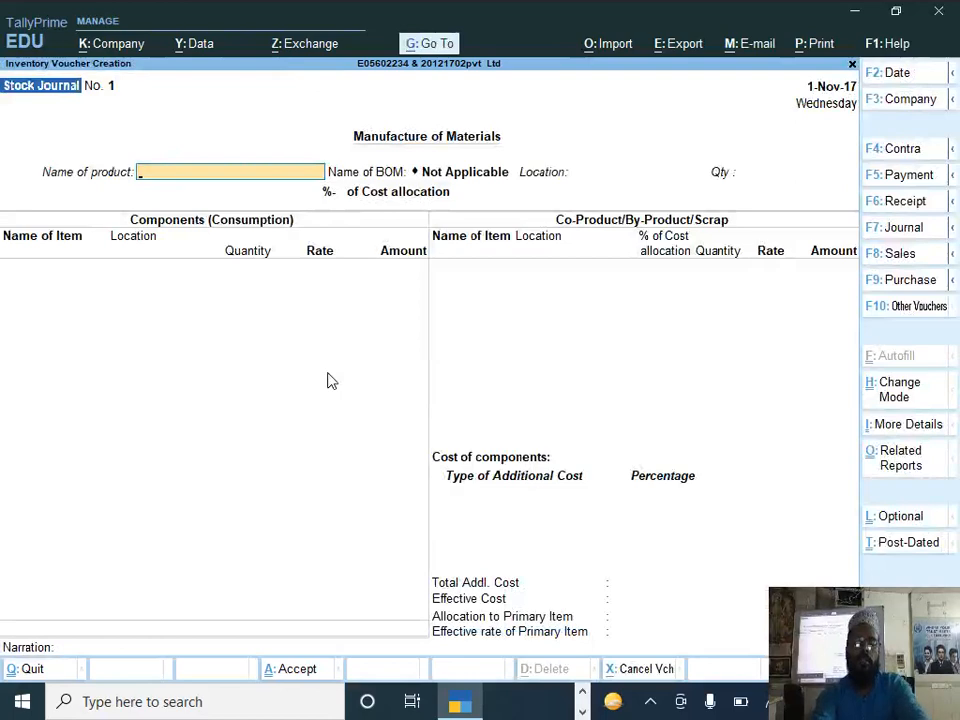
{"action": "key", "text": "F2"}
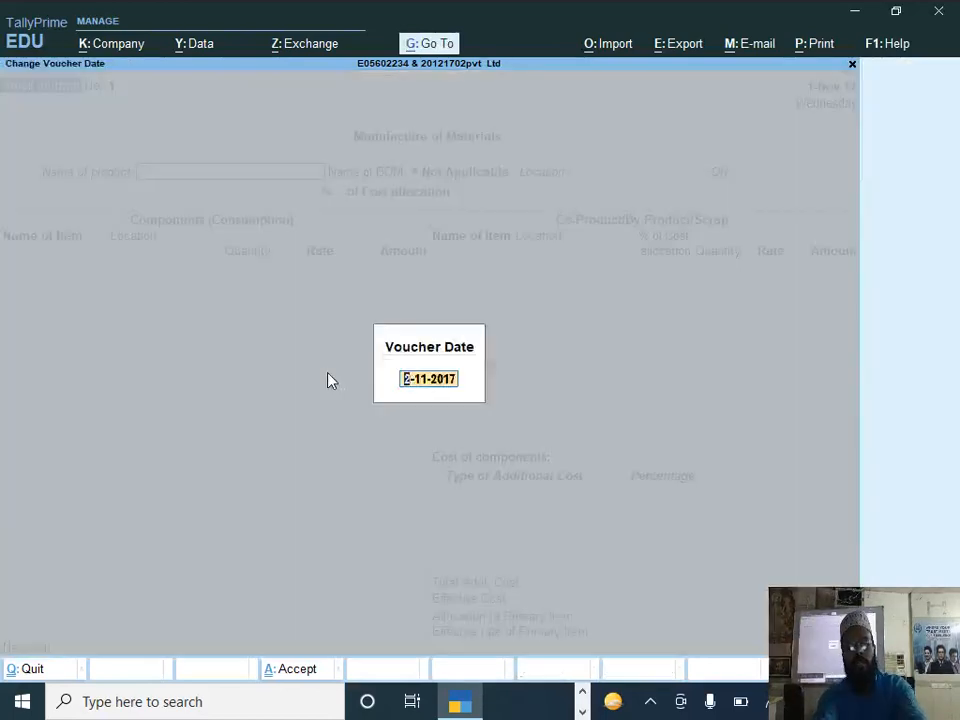
{"action": "type", "text": "2-11"}
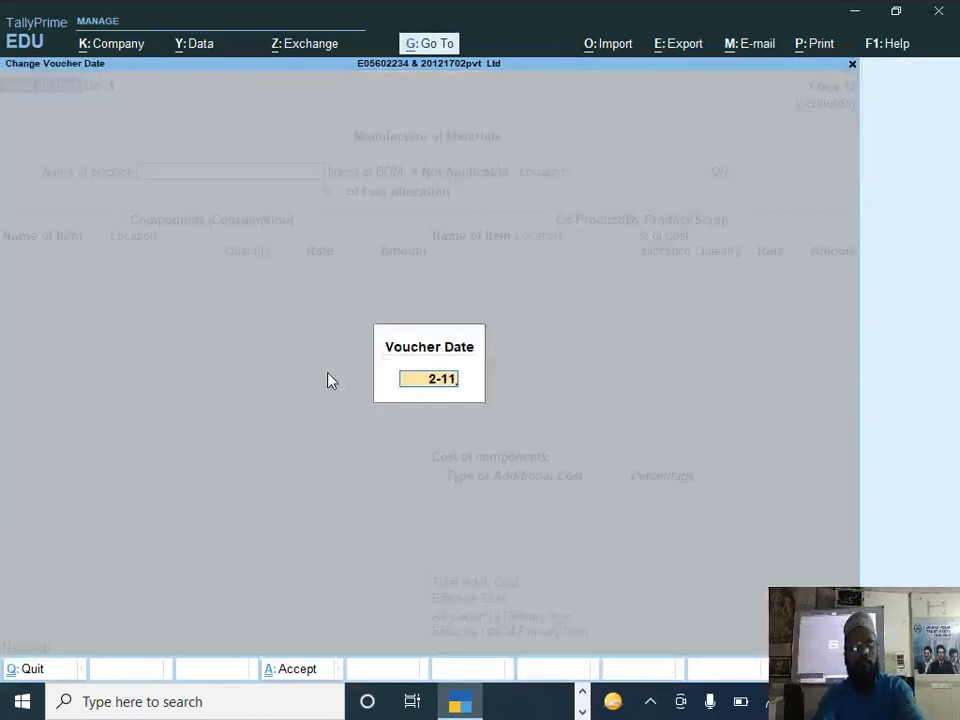
{"action": "key", "text": "Return"}
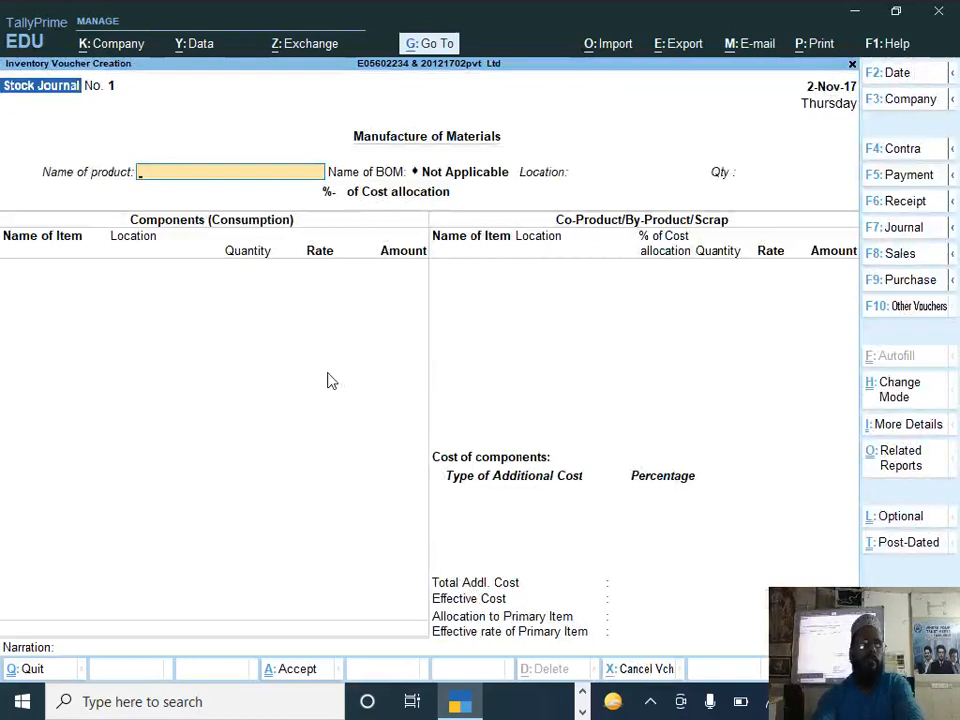
Step: Enter Hot Chocolate as the manufactured product with its bill of materials, location New Alipore and a quantity of 80 ltr
{"action": "type", "text": "H"}
{"action": "key", "text": "Return"}
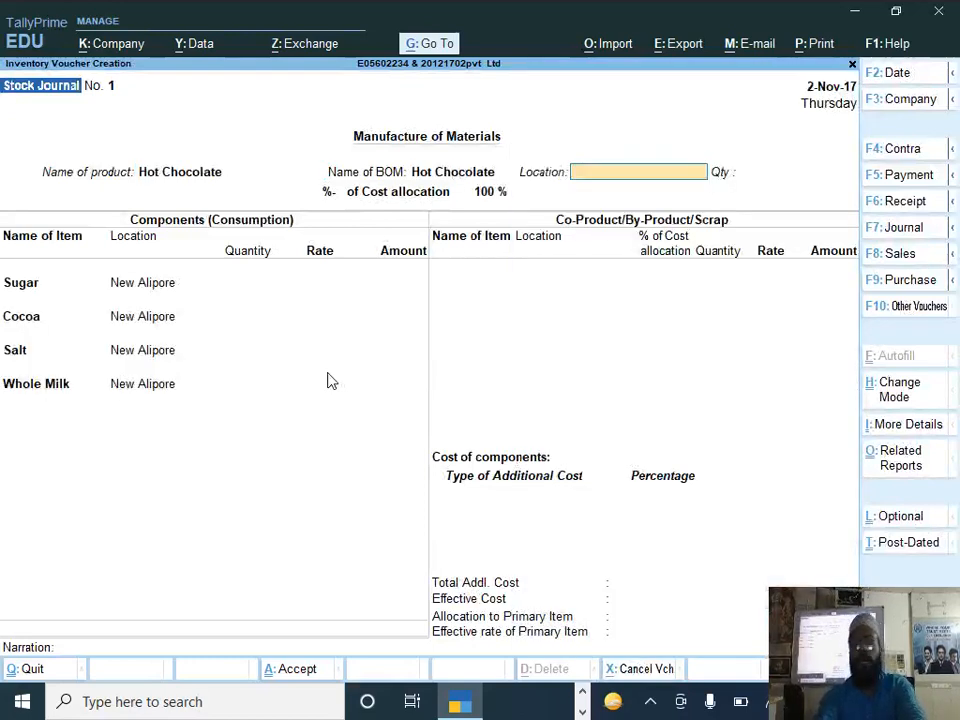
{"action": "type", "text": "N"}
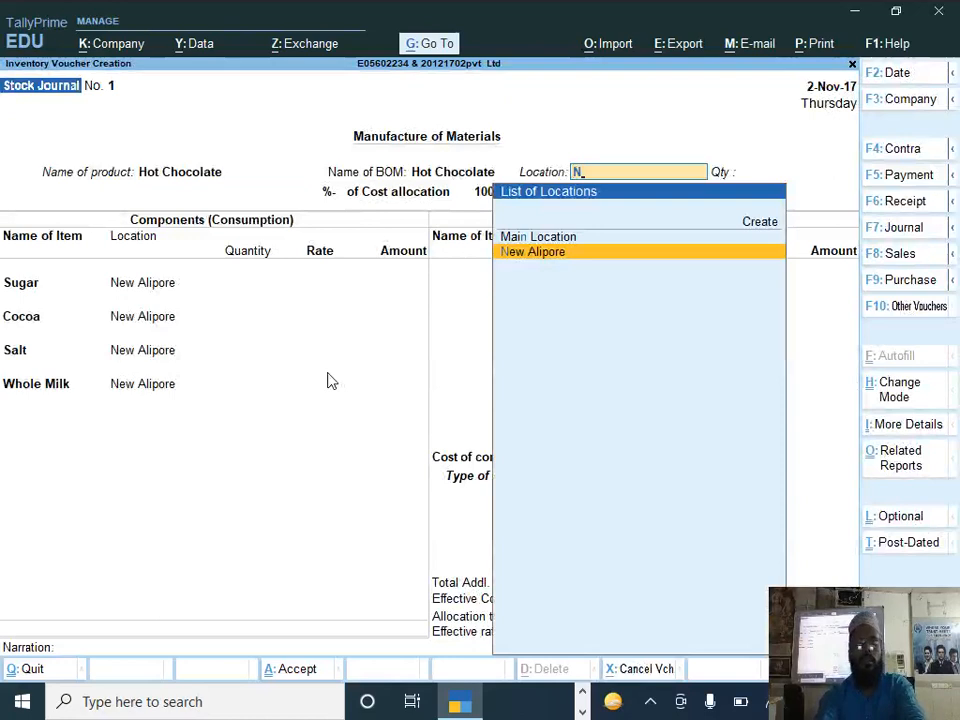
{"action": "type", "text": "e"}
{"action": "key", "text": "Return"}
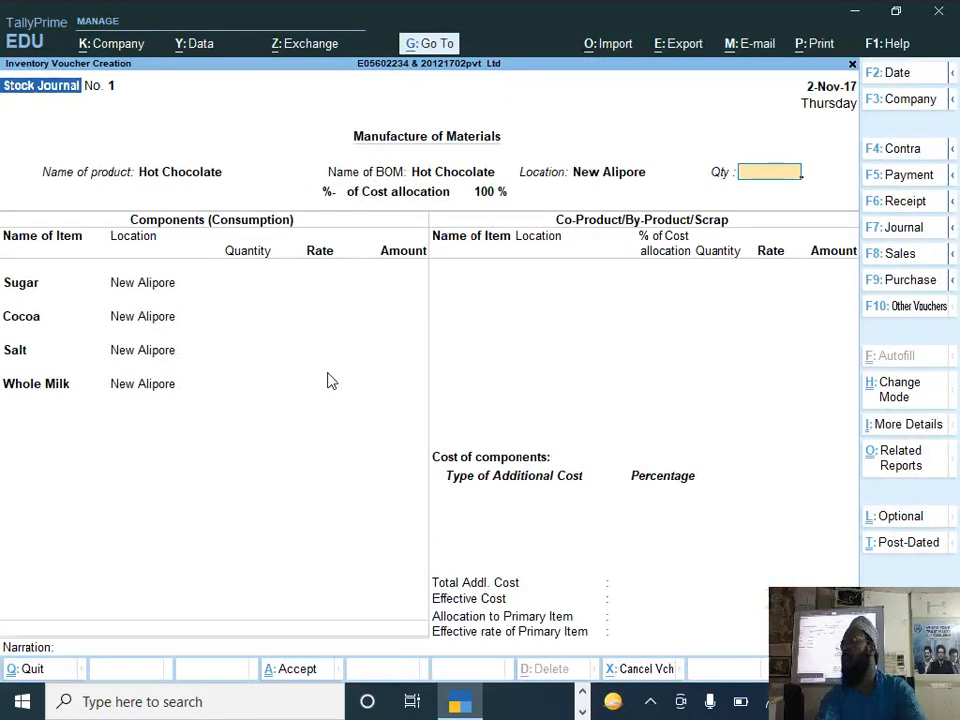
{"action": "type", "text": "80"}
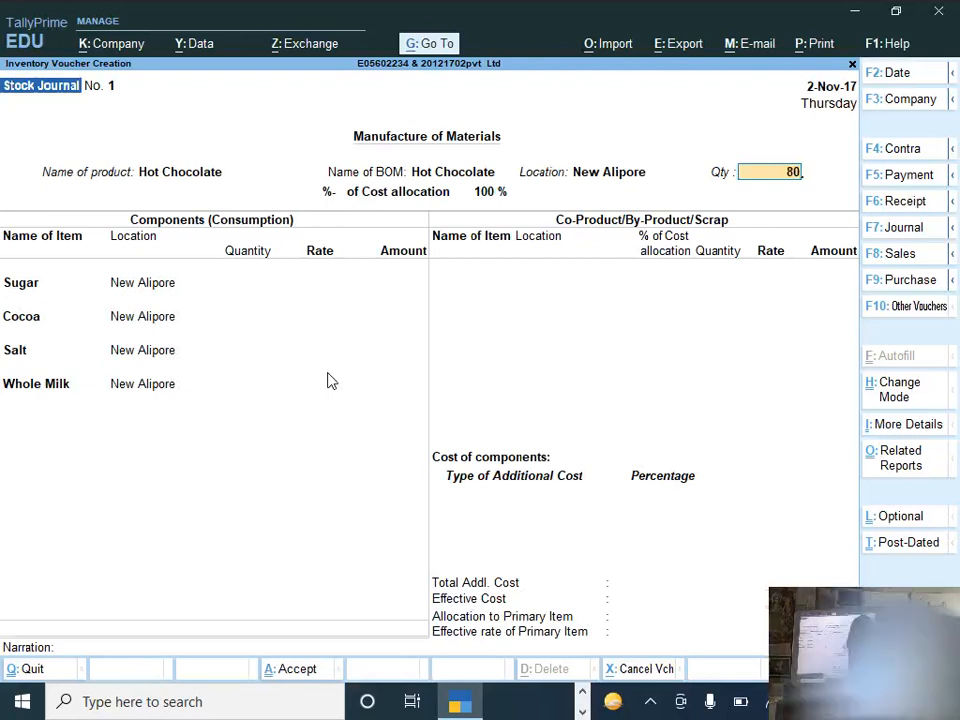
{"action": "key", "text": "Return"}
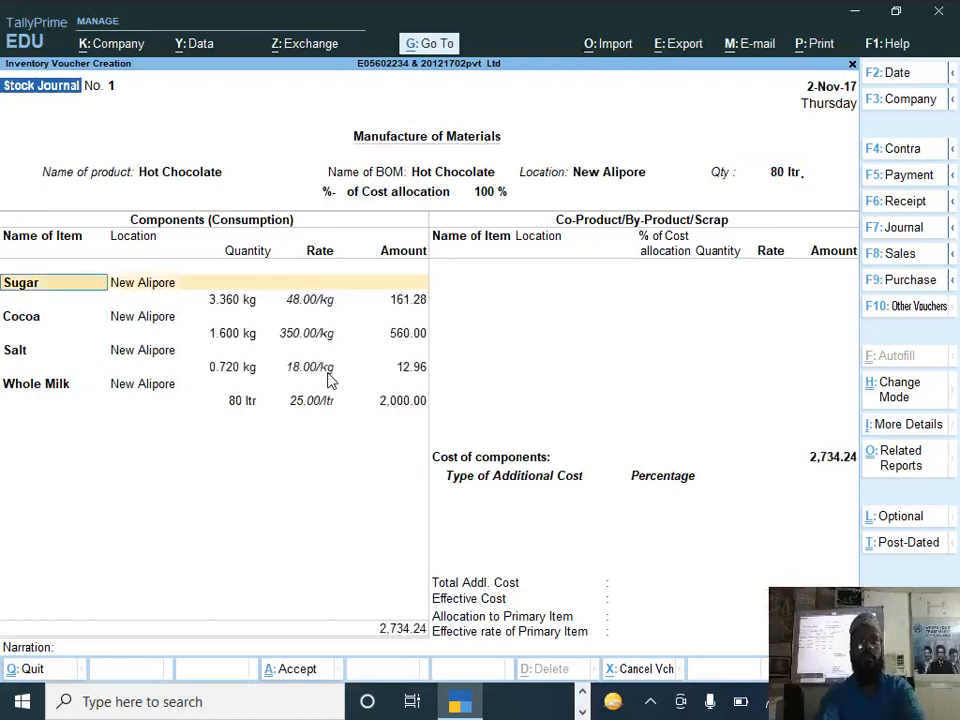
Step: Accept the Sugar, Cocoa, Salt and Whole Milk consumption lines and leave the co-product list empty
{"action": "key", "text": "Return"}
{"action": "key", "text": "Return"}
{"action": "key", "text": "Return"}
{"action": "key", "text": "Return"}
{"action": "key", "text": "Return"}
{"action": "key", "text": "Return"}
{"action": "key", "text": "Return"}
{"action": "key", "text": "Return"}
{"action": "key", "text": "Return"}
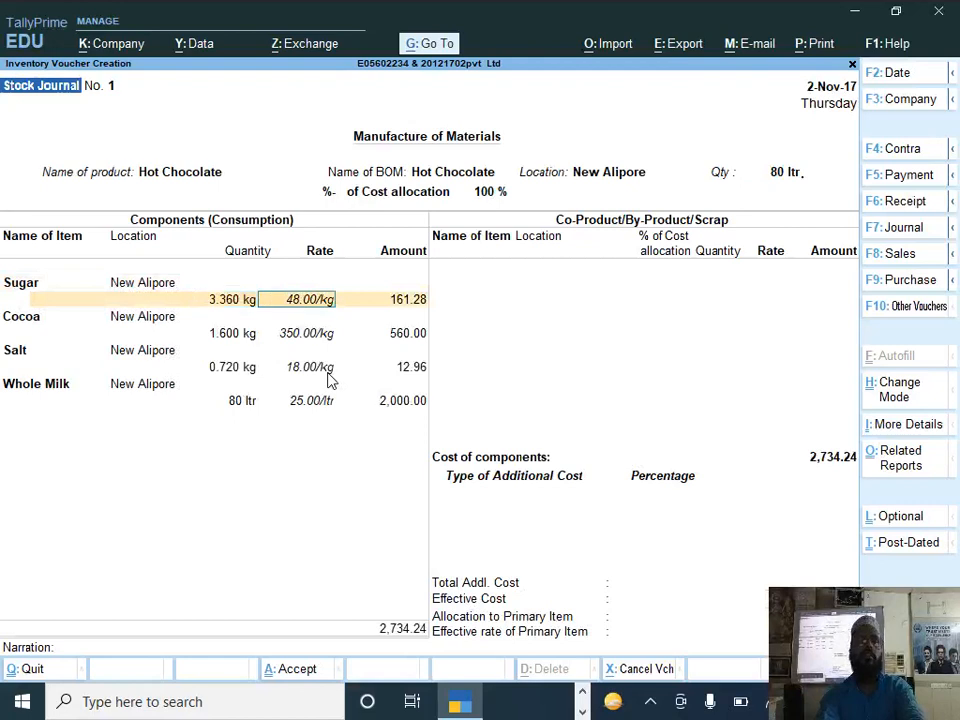
{"action": "key", "text": "Return"}
{"action": "key", "text": "Return"}
{"action": "key", "text": "Return"}
{"action": "key", "text": "Return"}
{"action": "key", "text": "Return"}
{"action": "key", "text": "Return"}
{"action": "key", "text": "Return"}
{"action": "key", "text": "Return"}
{"action": "key", "text": "Return"}
{"action": "key", "text": "Return"}
{"action": "key", "text": "Return"}
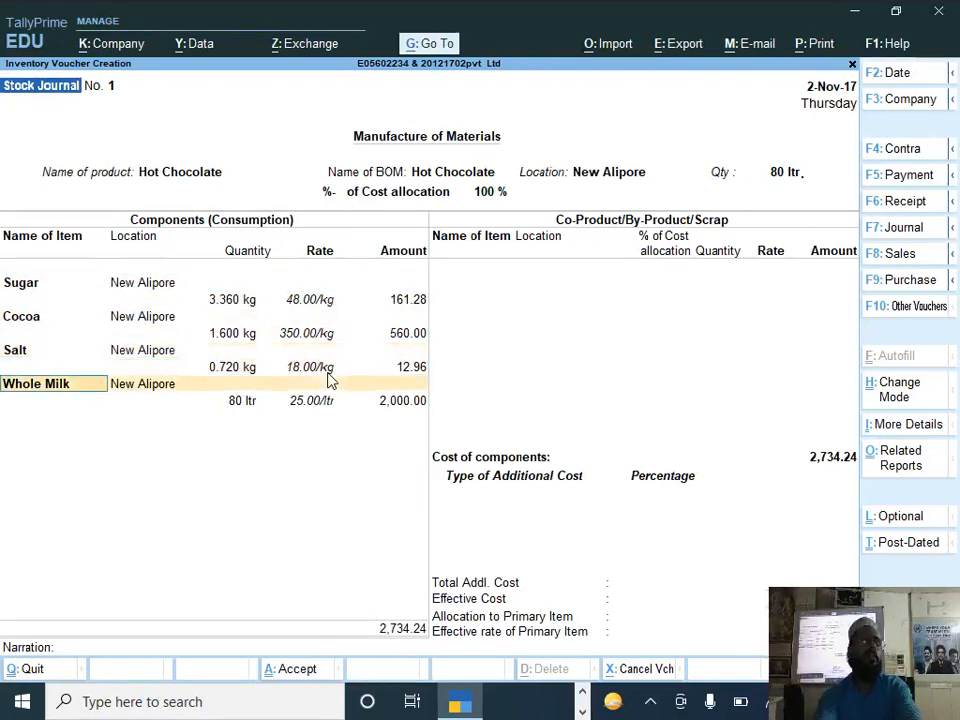
{"action": "key", "text": "Return"}
{"action": "key", "text": "Return"}
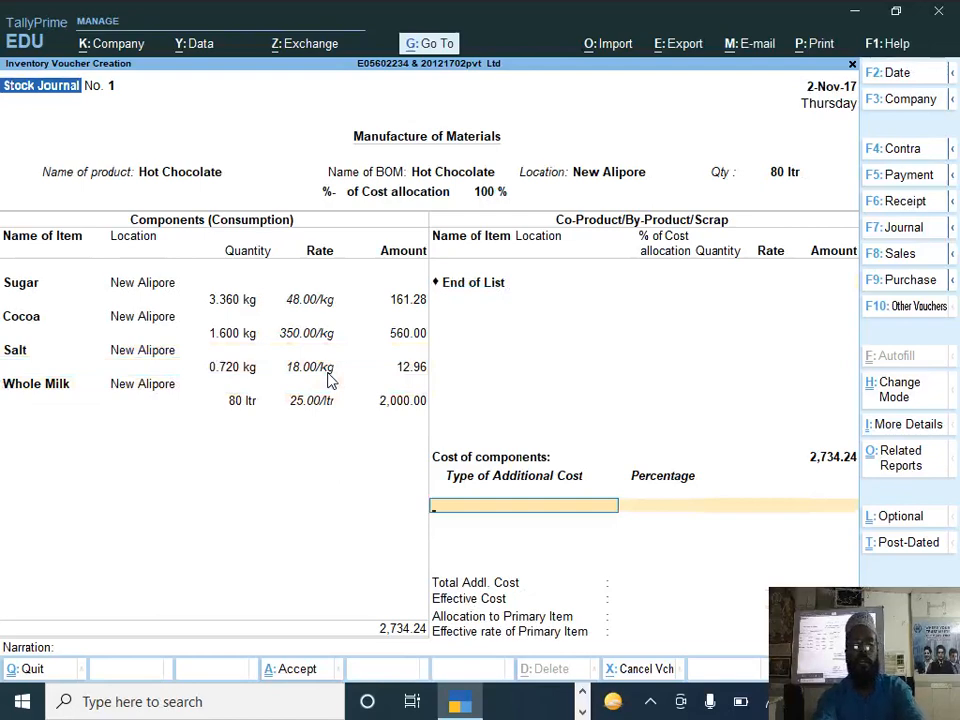
Step: Start a new ledger for the additional cost and name it Factory Electercity, without an alias
{"action": "key", "text": "alt+c"}
{"action": "type", "text": "Factory"}
{"action": "key", "text": "alt+Tab"}
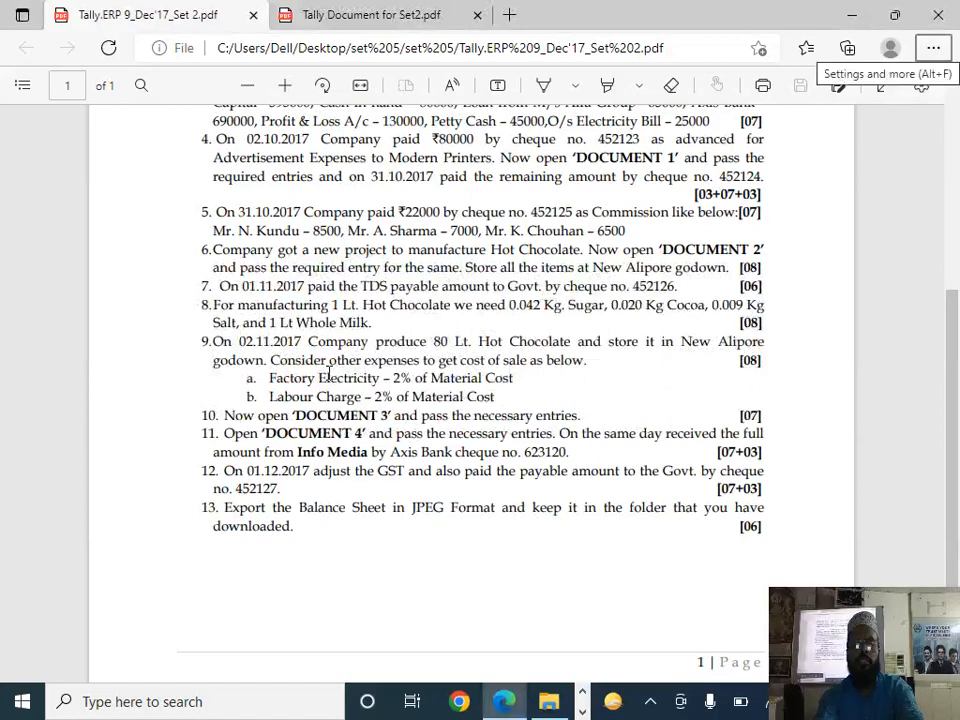
{"action": "key", "text": "alt+Tab"}
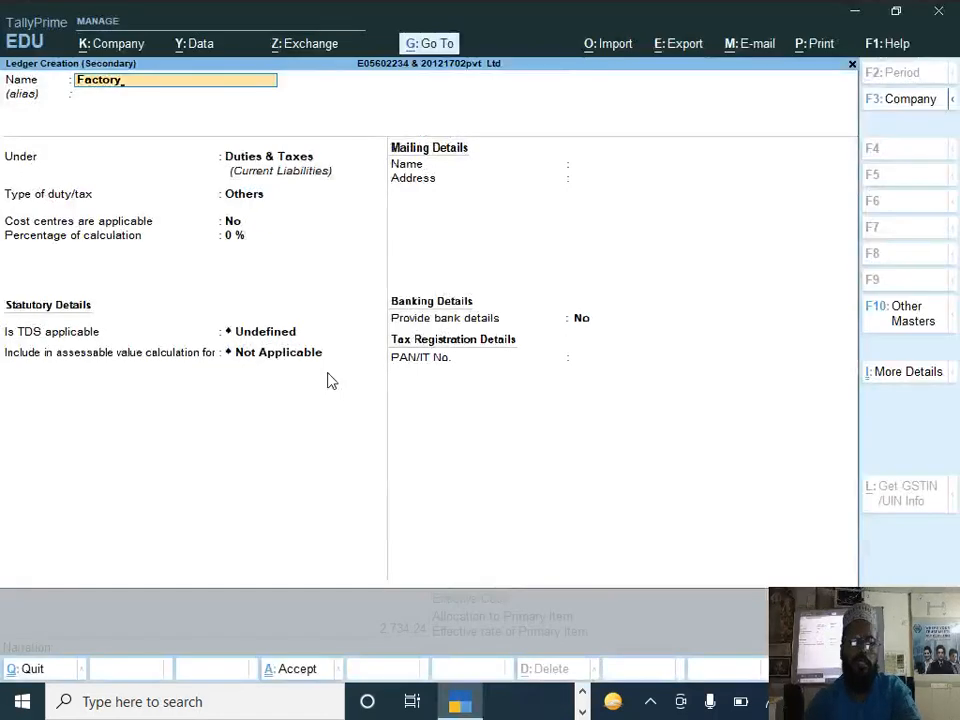
{"action": "type", "text": "Elec"}
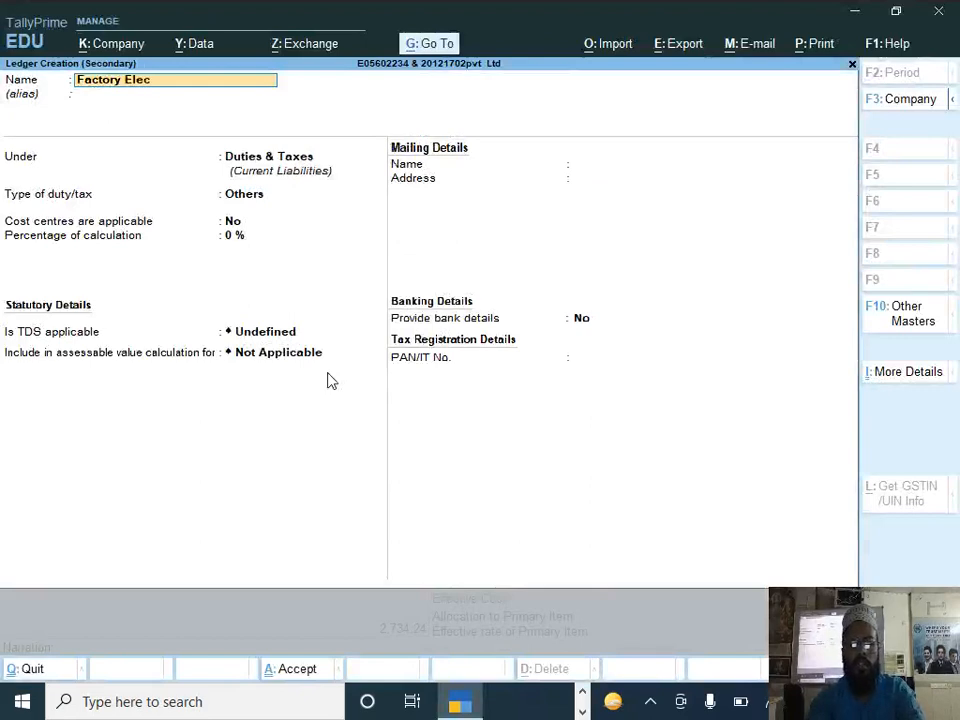
{"action": "type", "text": "terv"}
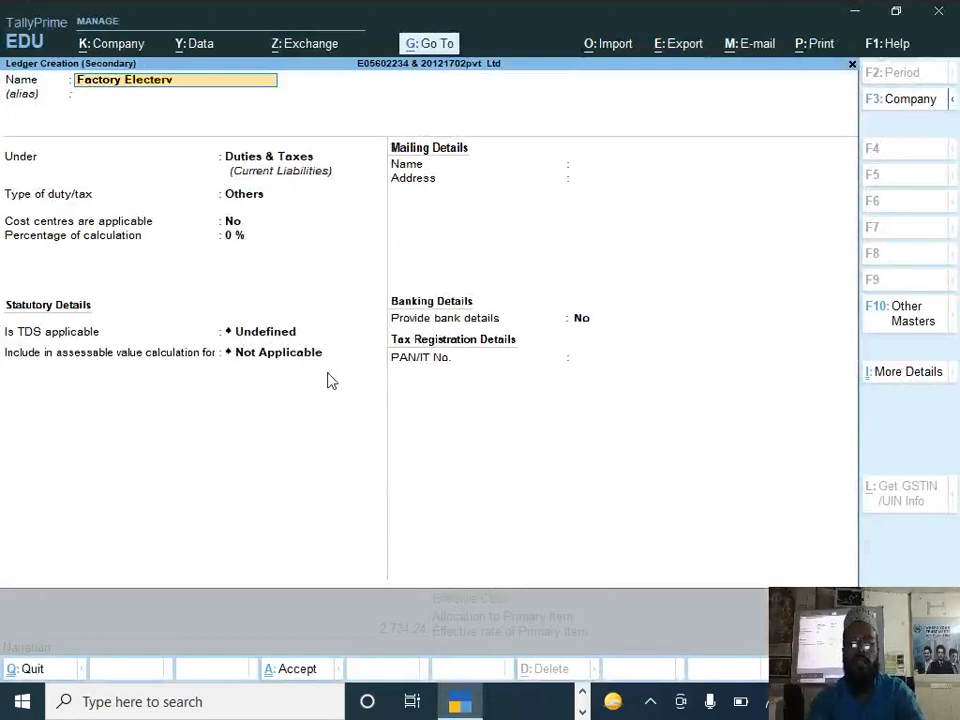
{"action": "key", "text": "BackSpace"}
{"action": "type", "text": "city"}
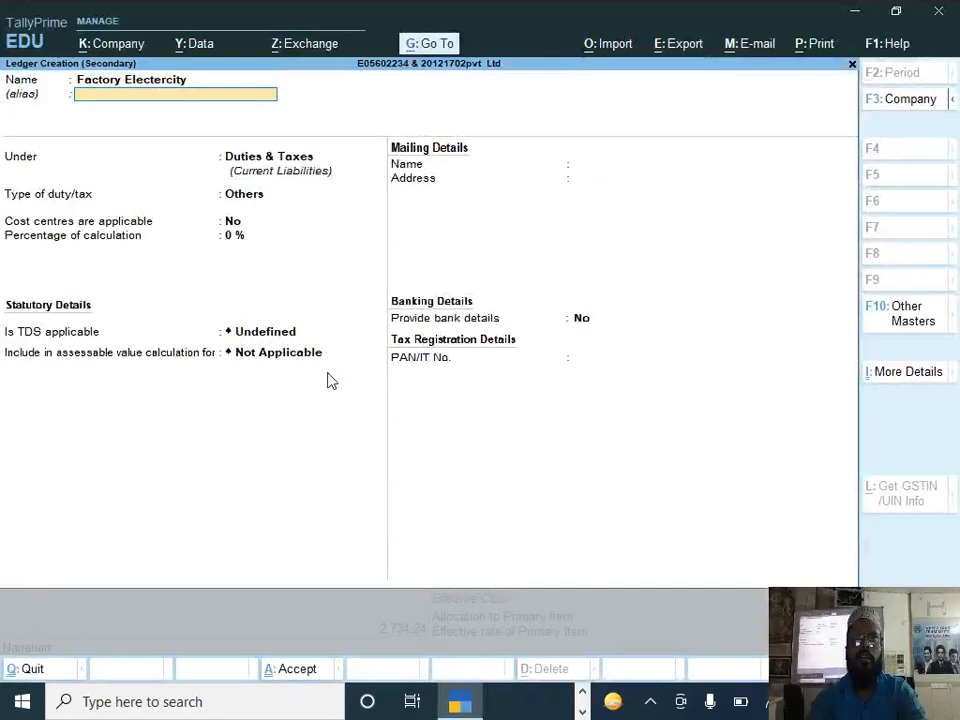
{"action": "key", "text": "Return"}
Step: Place the Factory Electercity ledger under the Direct Expenses group
{"action": "type", "text": "D"}
{"action": "key", "text": "Down"}
{"action": "key", "text": "Down"}
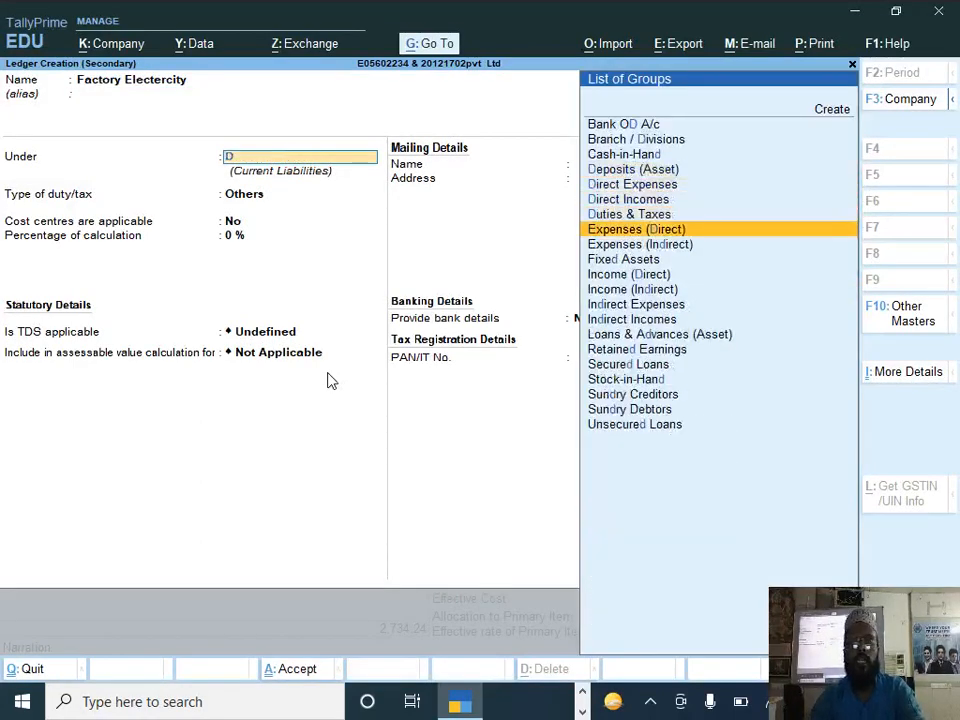
{"action": "key", "text": "Up"}
{"action": "key", "text": "Up"}
{"action": "key", "text": "Up"}
{"action": "key", "text": "Return"}
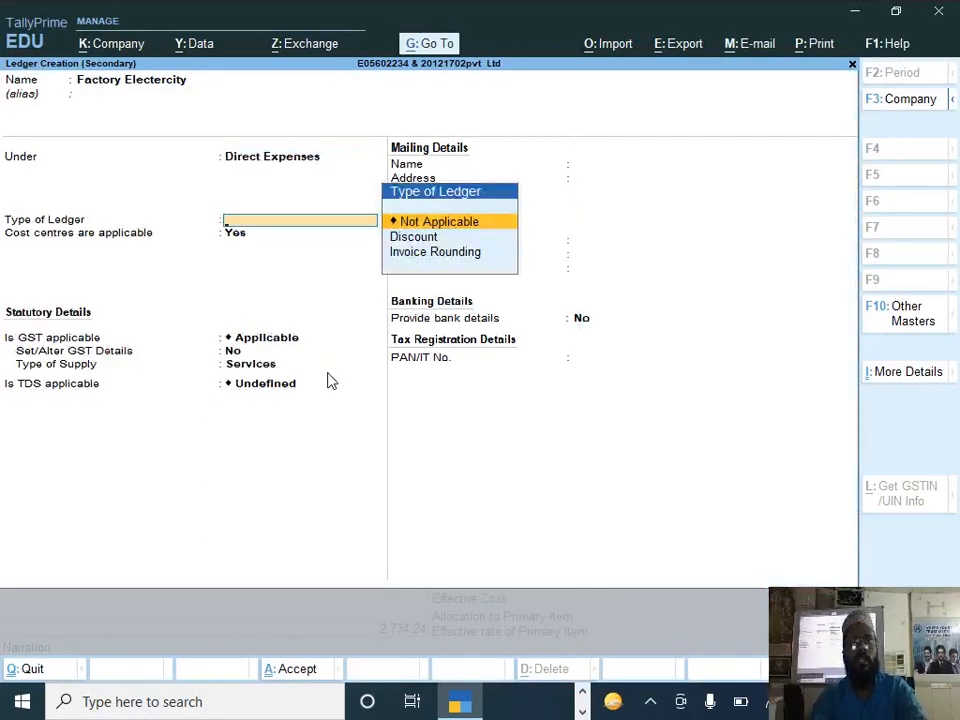
Step: Set cost centres to No and GST, TDS and assessable value inclusion to Not Applicable, and save the ledger
{"action": "key", "text": "Return"}
{"action": "type", "text": "n"}
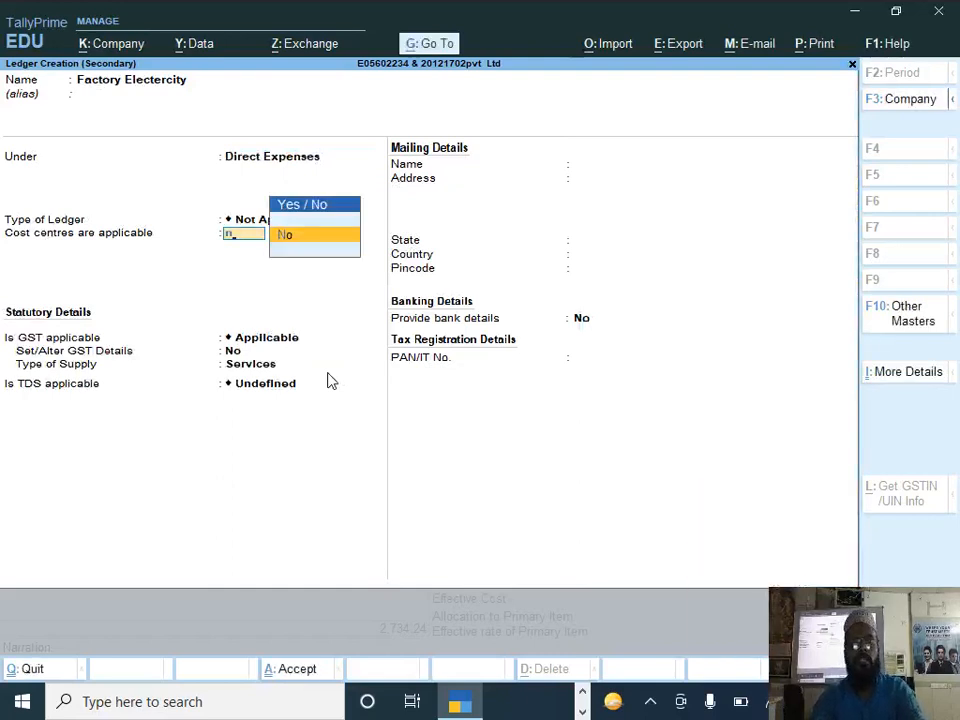
{"action": "key", "text": "Return"}
{"action": "type", "text": "N"}
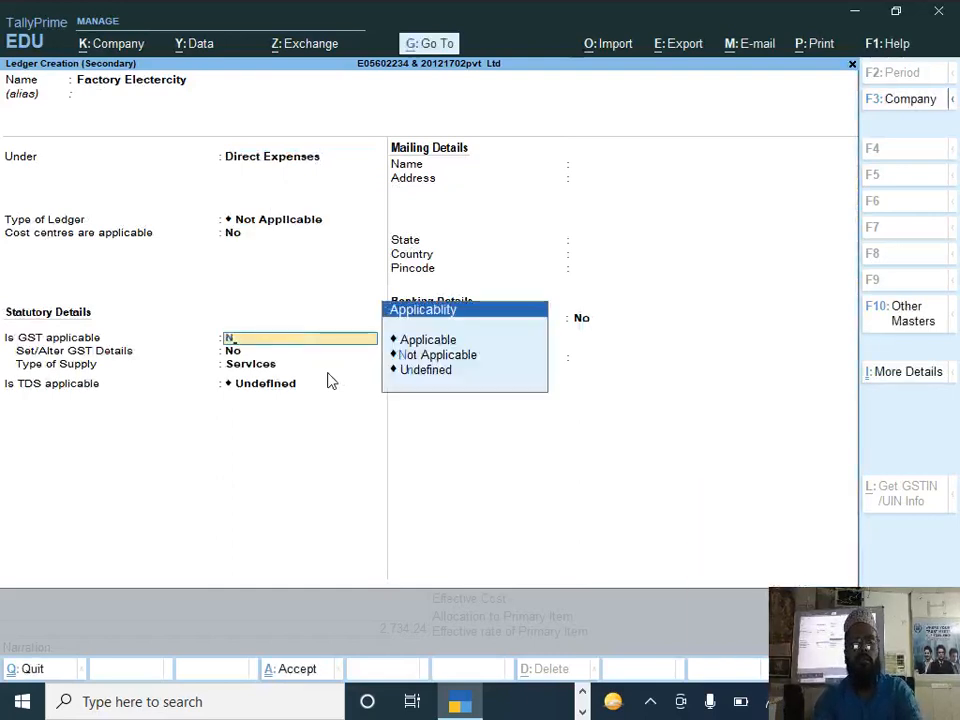
{"action": "key", "text": "Return"}
{"action": "type", "text": "N"}
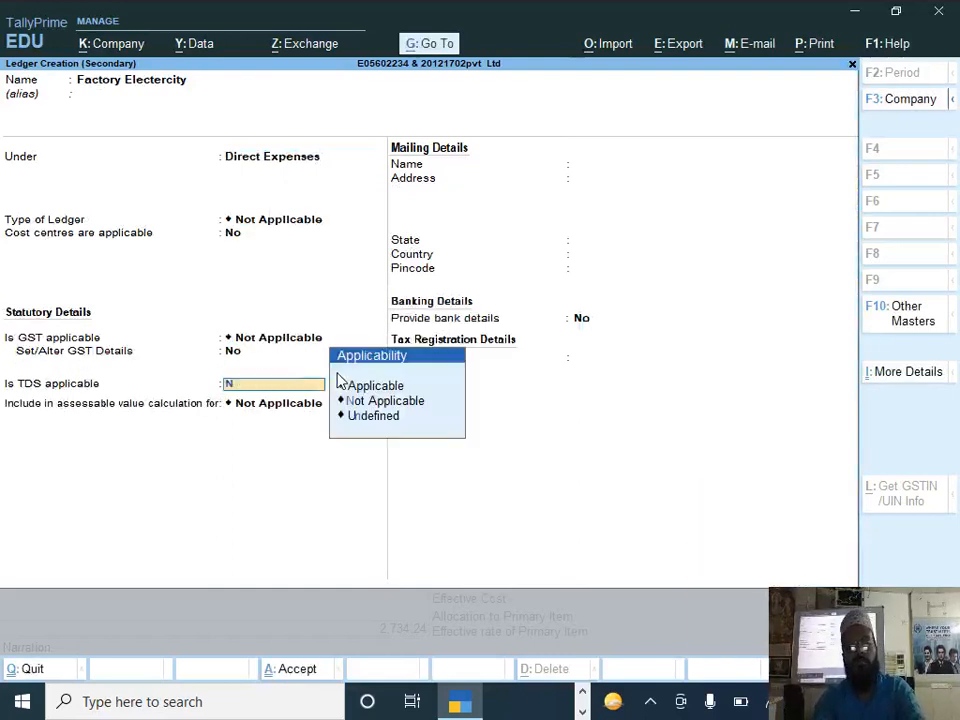
{"action": "key", "text": "Return"}
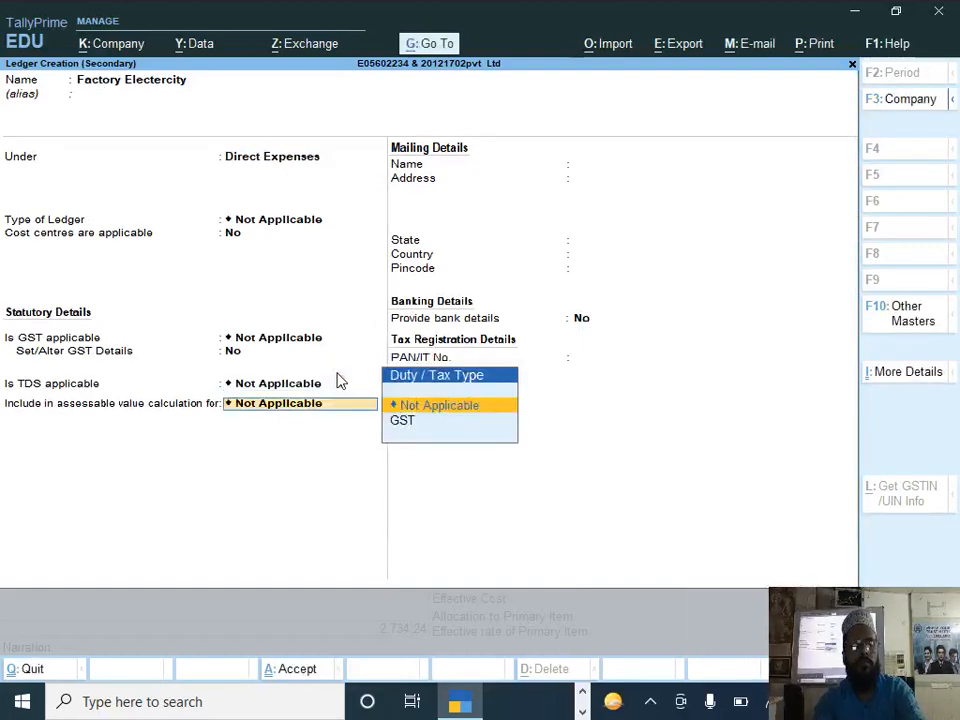
{"action": "key", "text": "Return"}
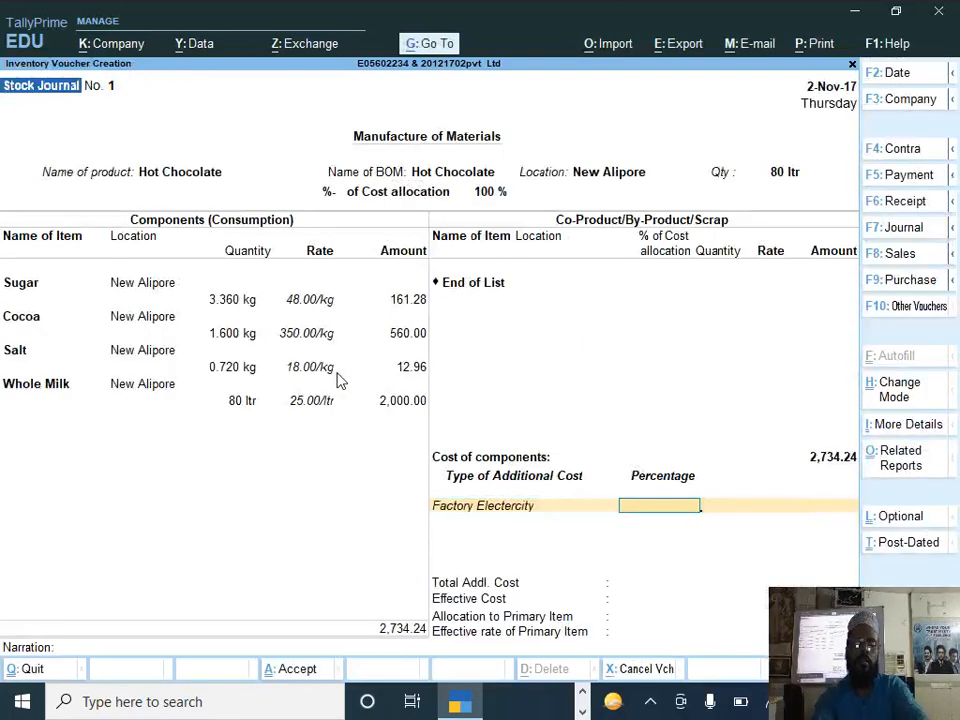
Step: Set the Factory Electercity additional cost to 2 %
{"action": "type", "text": "2"}
{"action": "key", "text": "Return"}
{"action": "key", "text": "Return"}
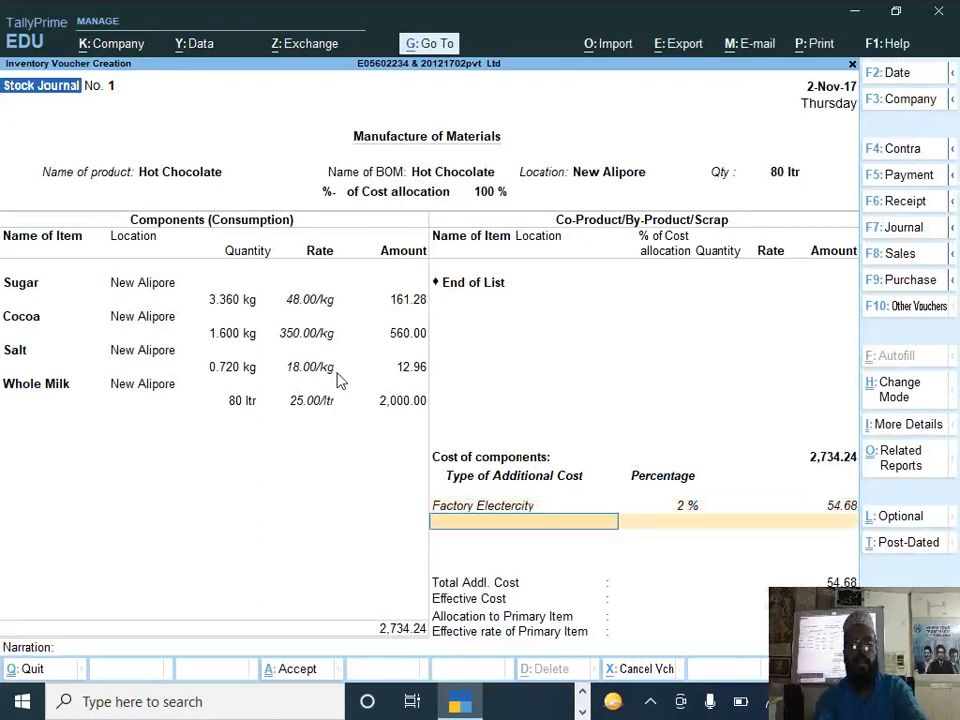
Step: Create a second additional cost ledger named Laboure Charge under Direct Expenses, with the ledger type Not Applicable
{"action": "key", "text": "alt+c"}
{"action": "type", "text": "Labour"}
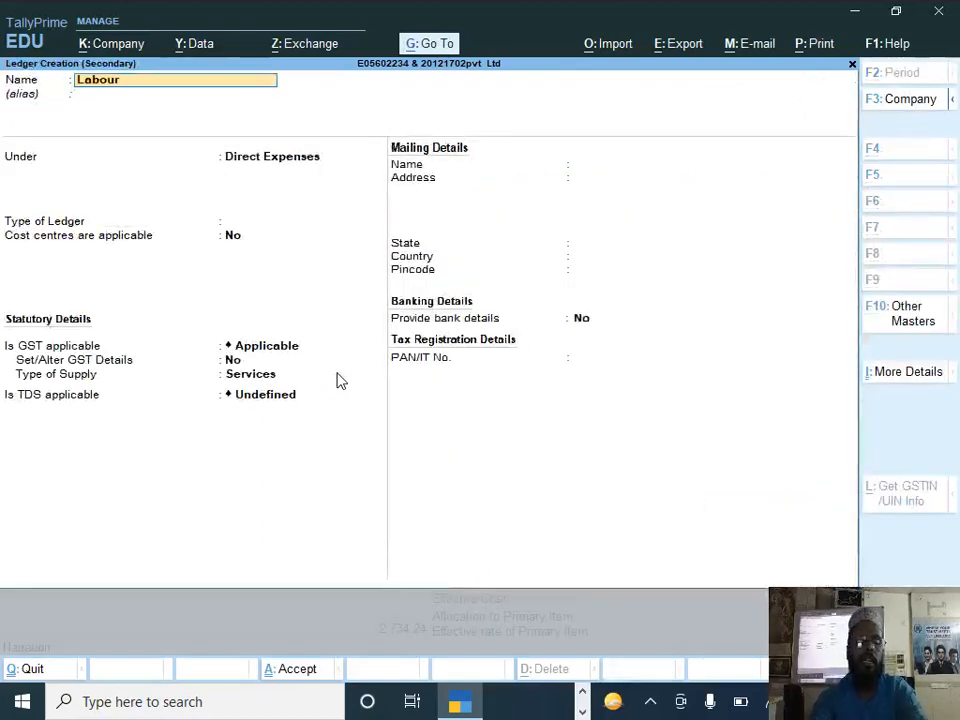
{"action": "type", "text": "e charge"}
{"action": "key", "text": "Return"}
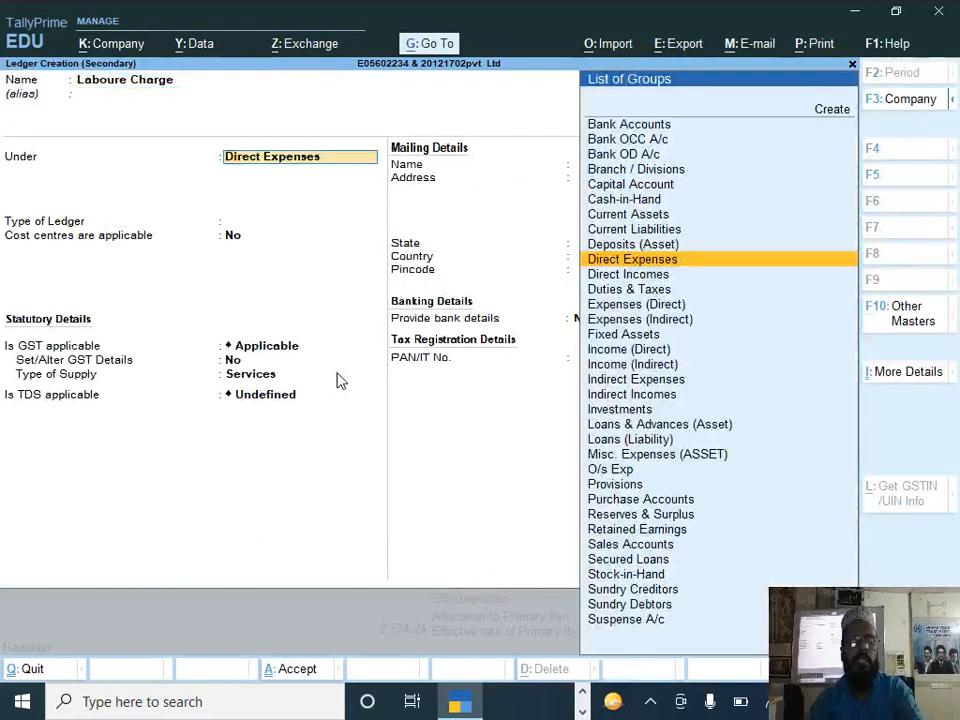
{"action": "key", "text": "Return"}
Step: Keep cost centres at No, set GST and TDS to Not Applicable, and save the Laboure Charge ledger
{"action": "key", "text": "Return"}
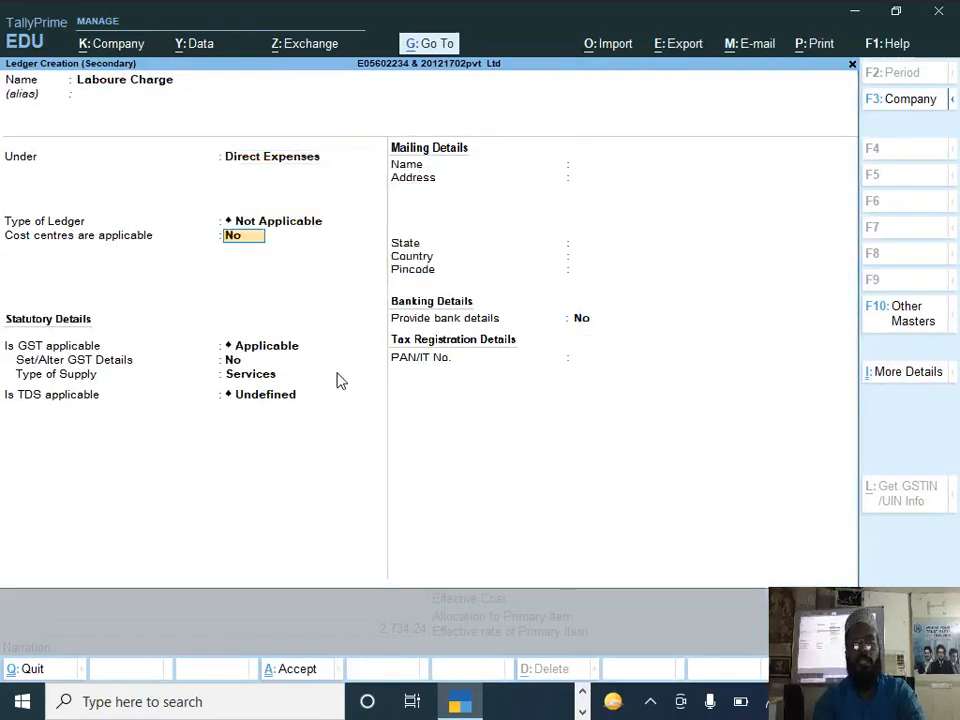
{"action": "key", "text": "Return"}
{"action": "key", "text": "Down"}
{"action": "key", "text": "Down"}
{"action": "key", "text": "Return"}
{"action": "key", "text": "Down"}
{"action": "key", "text": "Down"}
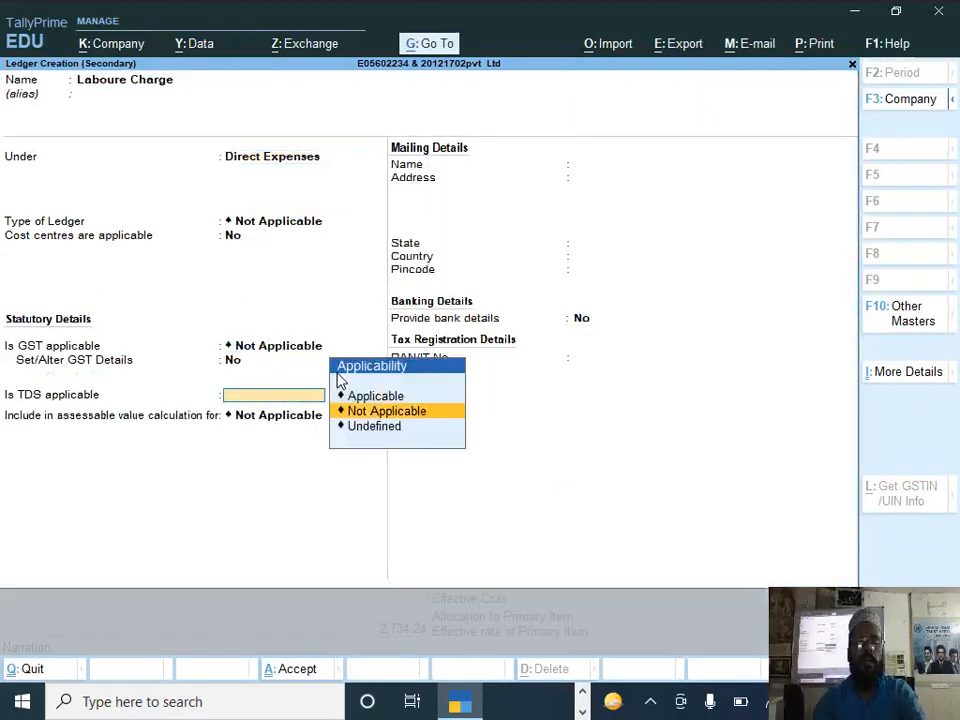
{"action": "key", "text": "Return"}
{"action": "key", "text": "ctrl+a"}
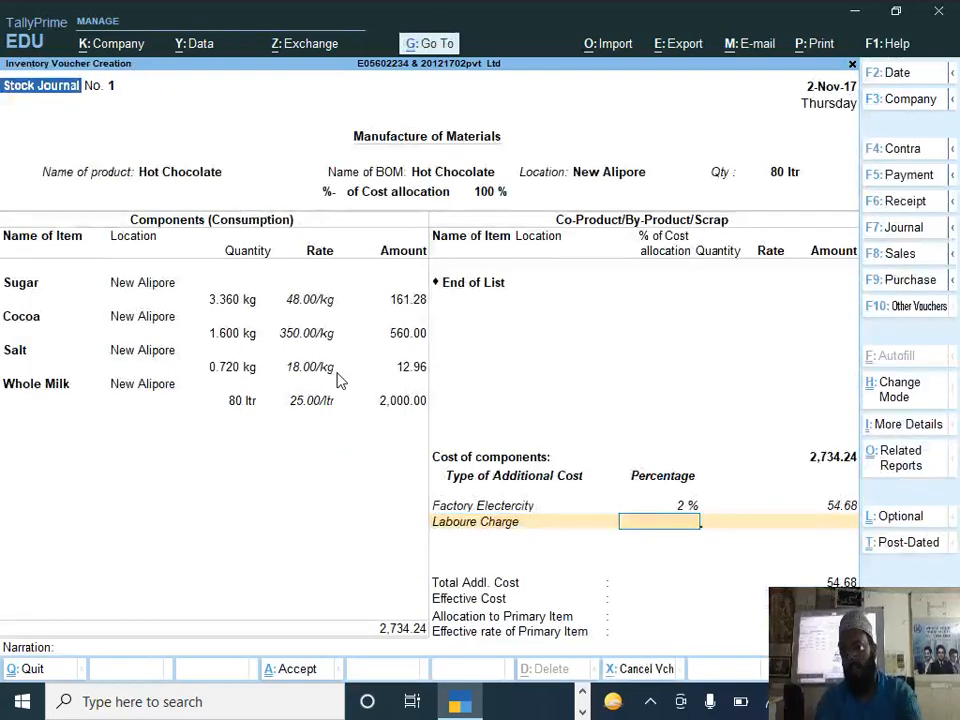
Step: Set the Laboure Charge additional cost to 2 % and save the manufacturing voucher without a narration
{"action": "type", "text": "2"}
{"action": "key", "text": "Return"}
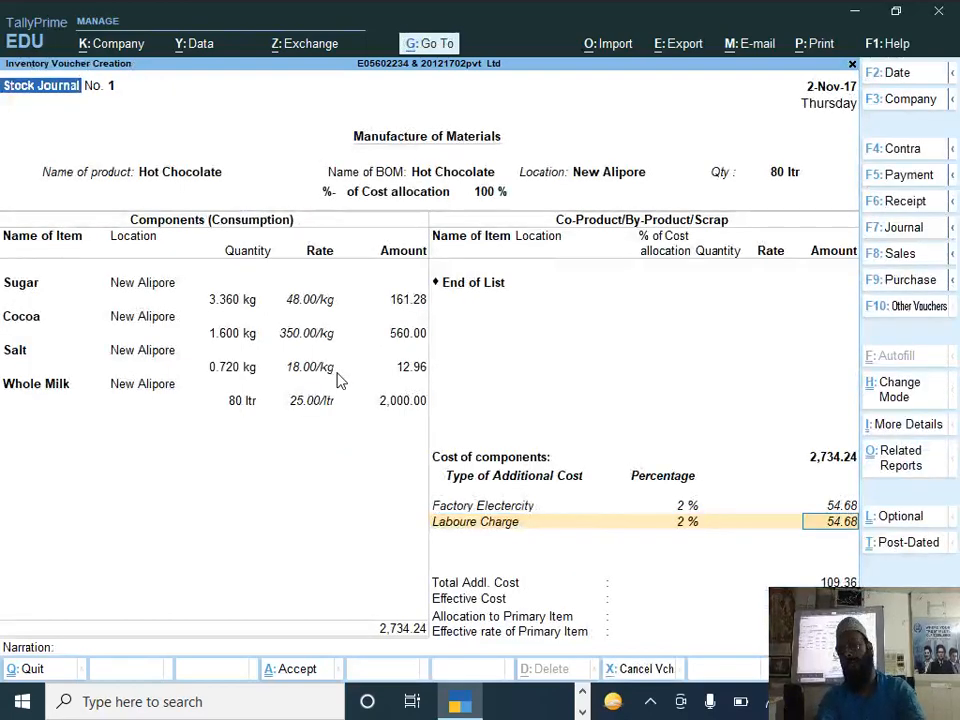
{"action": "key", "text": "Return"}
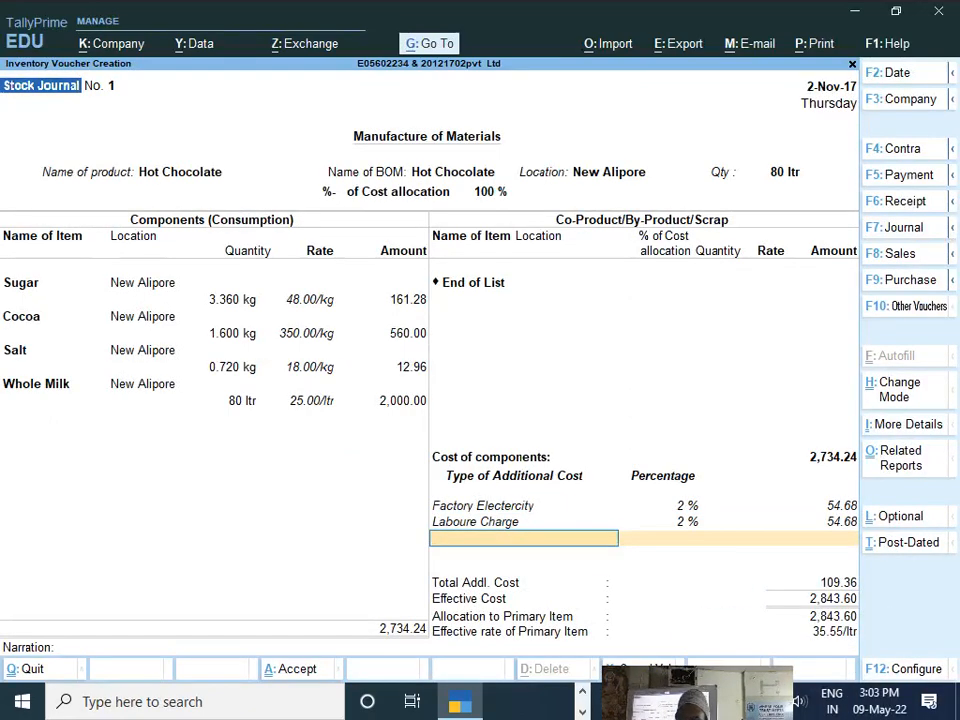
{"action": "key", "text": "Return"}
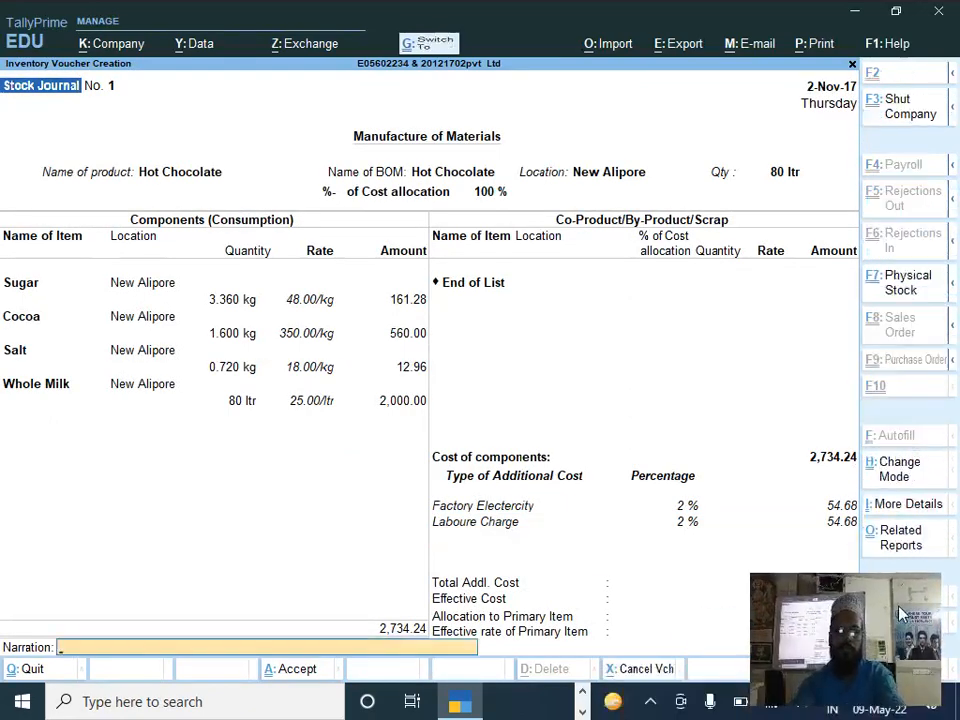
{"action": "key", "text": "Return"}
Step: Switch to the Tally Document for Set2 PDF and read the DOCUMENT 3 tax invoice
{"action": "key", "text": "alt+Tab"}
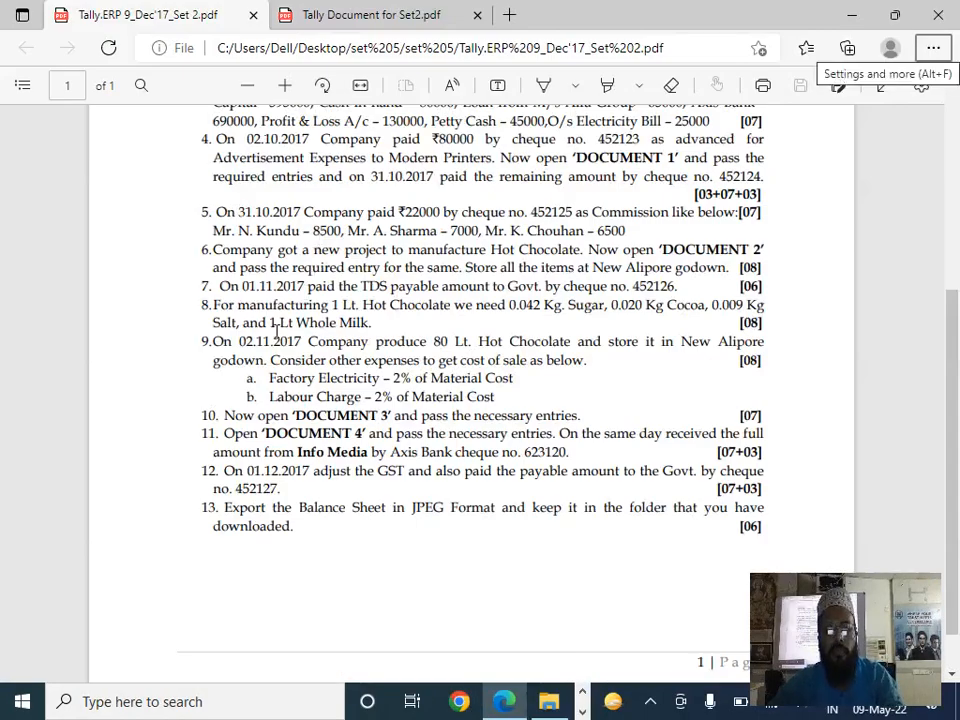
{"action": "key", "text": "alt+Tab"}
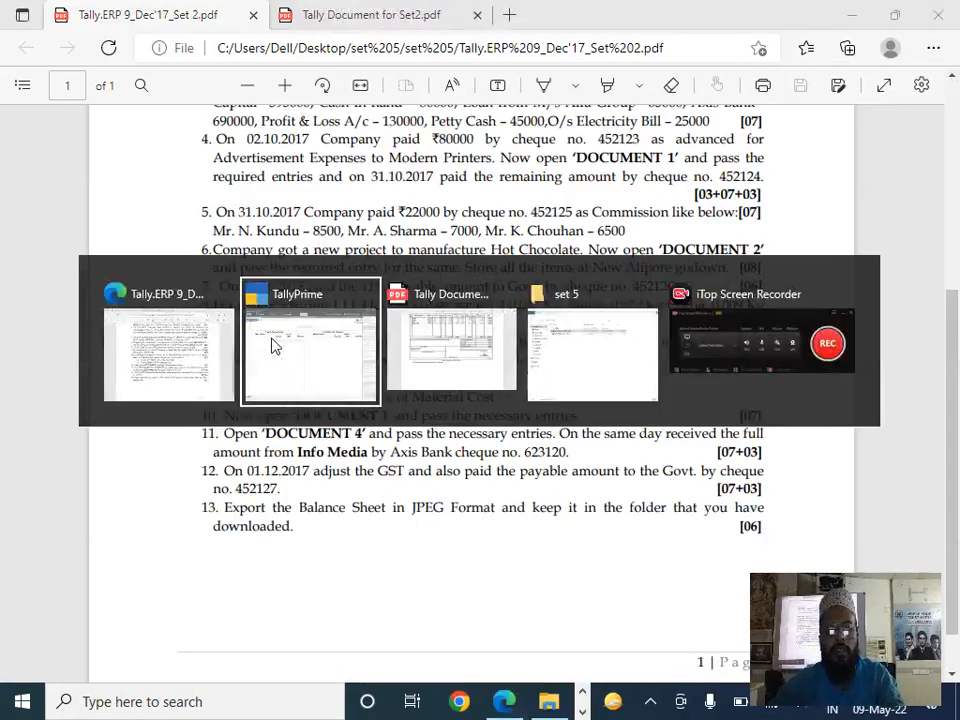
{"action": "left_click", "coordinate": [474, 352]}
{"action": "scroll", "coordinate": [430, 390], "scroll_direction": "down", "scroll_amount": 4}
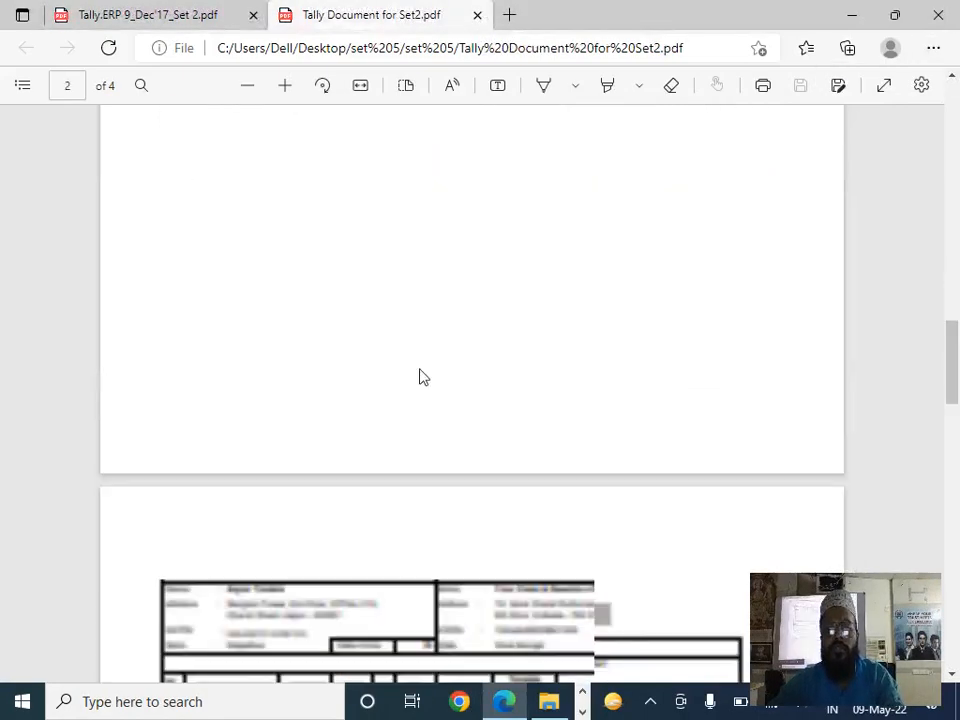
{"action": "scroll", "coordinate": [400, 380], "scroll_direction": "down", "scroll_amount": 4}
{"action": "scroll", "coordinate": [480, 280], "scroll_direction": "up", "scroll_amount": 2}
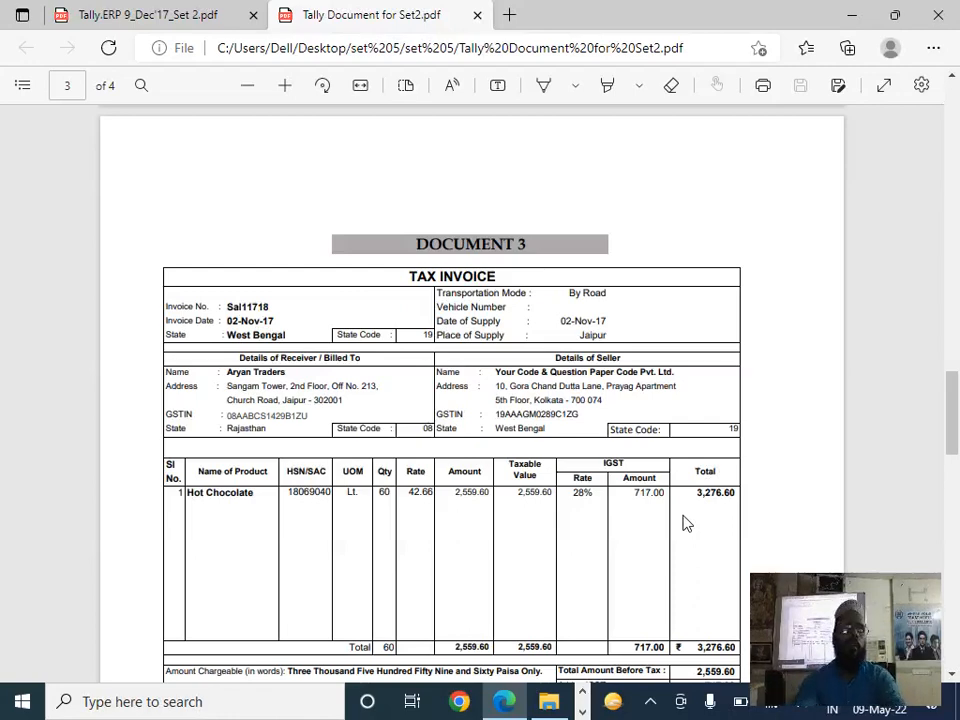
Step: Switch back to TallyPrime, leave the stock journal and open a new Sales voucher
{"action": "key", "text": "alt+Tab"}
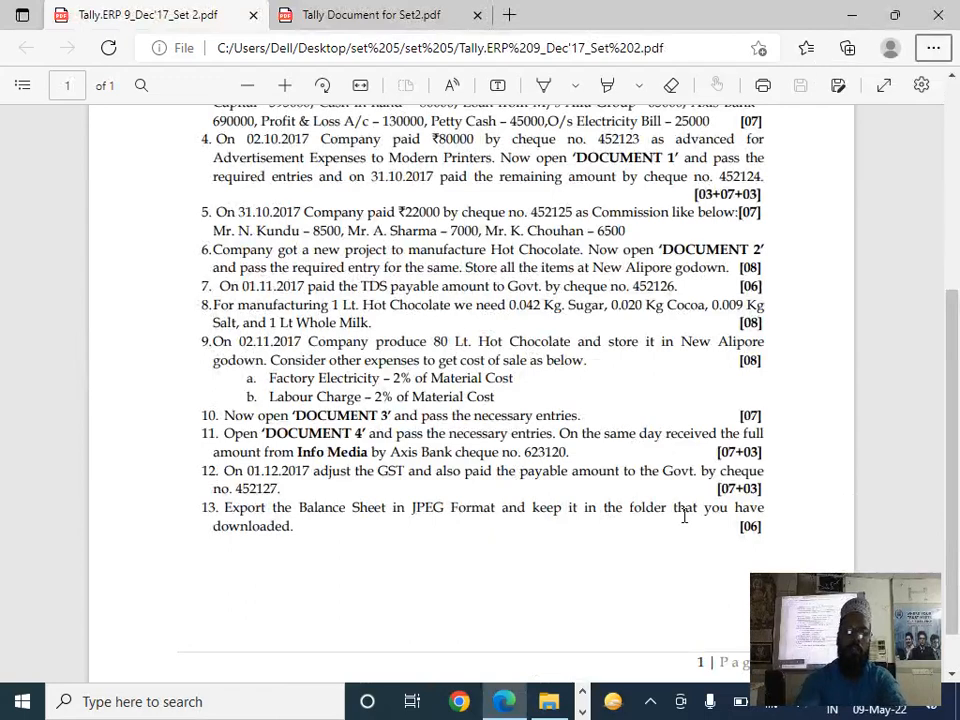
{"action": "key", "text": "alt+Tab"}
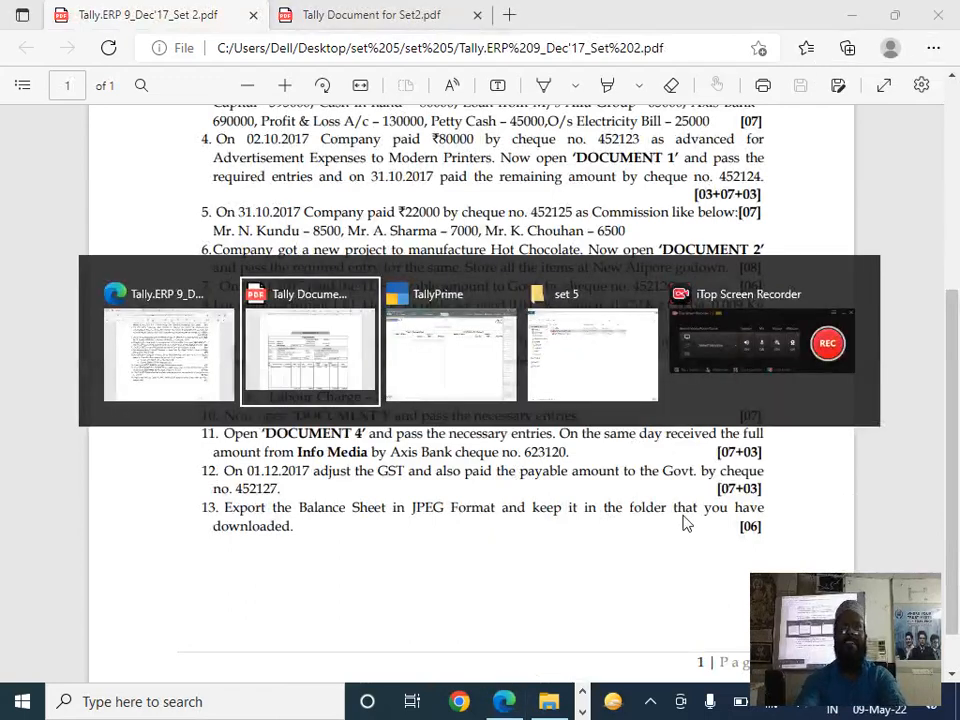
{"action": "key", "text": "alt+Tab"}
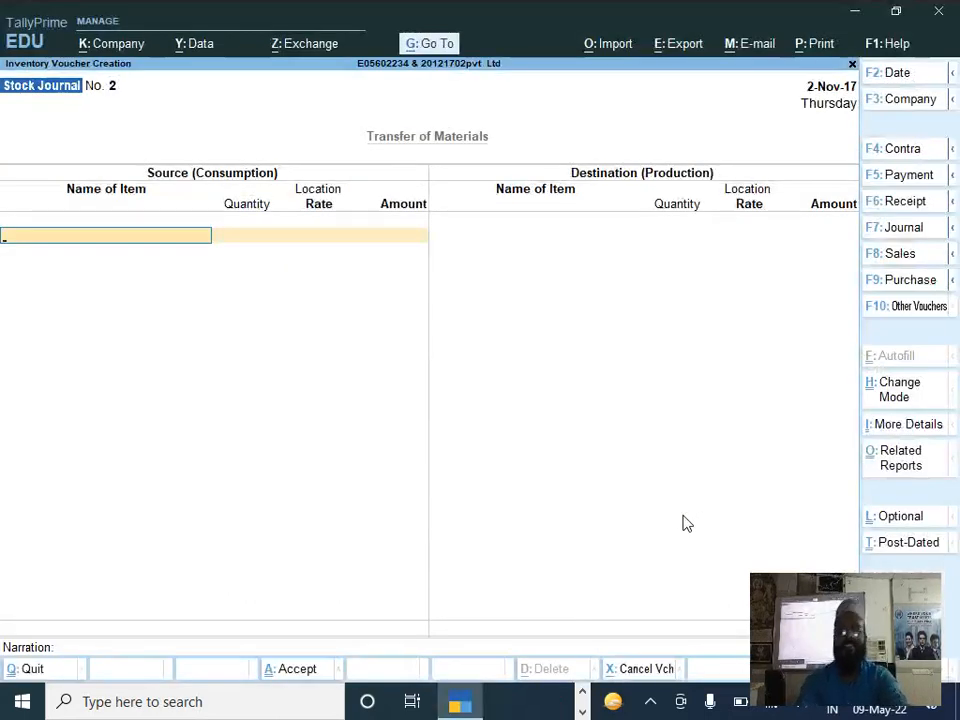
{"action": "key", "text": "Escape"}
{"action": "key", "text": "Escape"}
{"action": "key", "text": "Escape"}
{"action": "key", "text": "Down"}
{"action": "key", "text": "Down"}
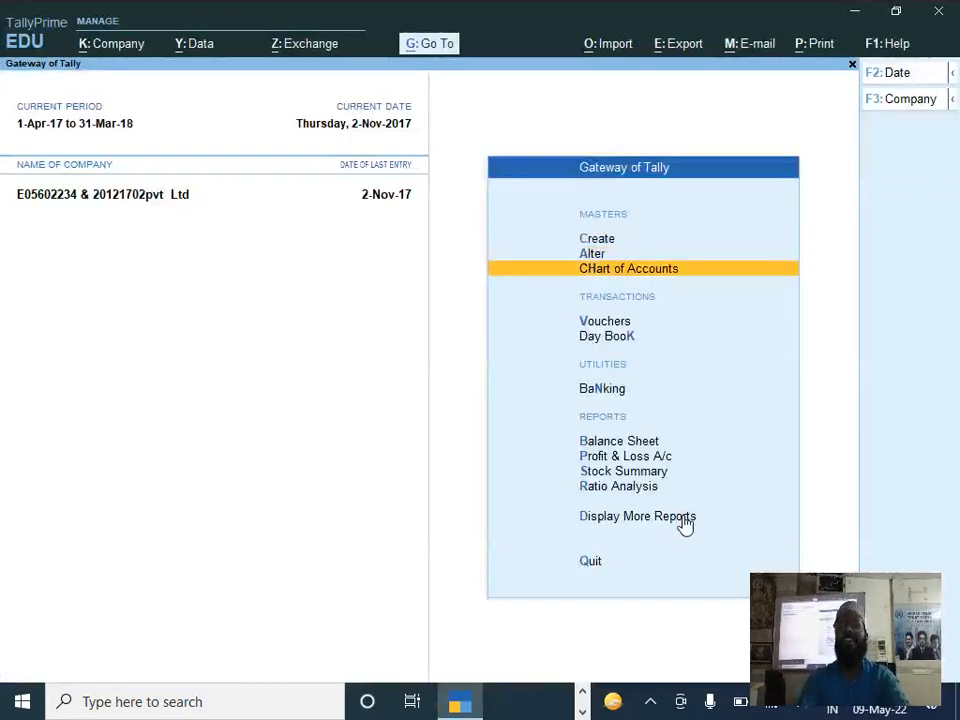
{"action": "key", "text": "Down"}
{"action": "key", "text": "Return"}
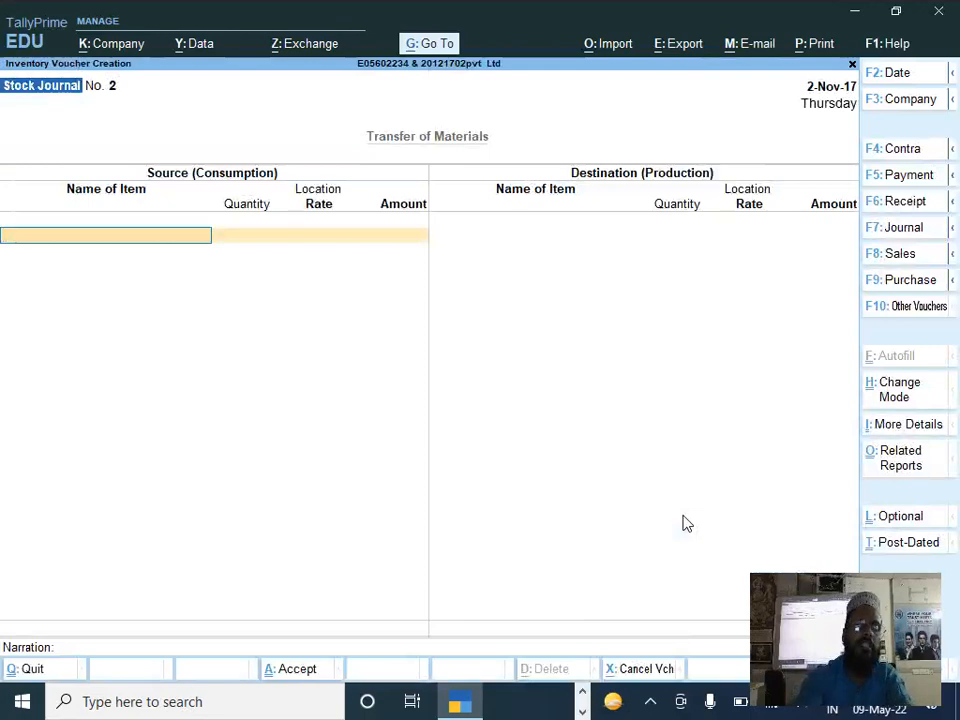
{"action": "key", "text": "F8"}
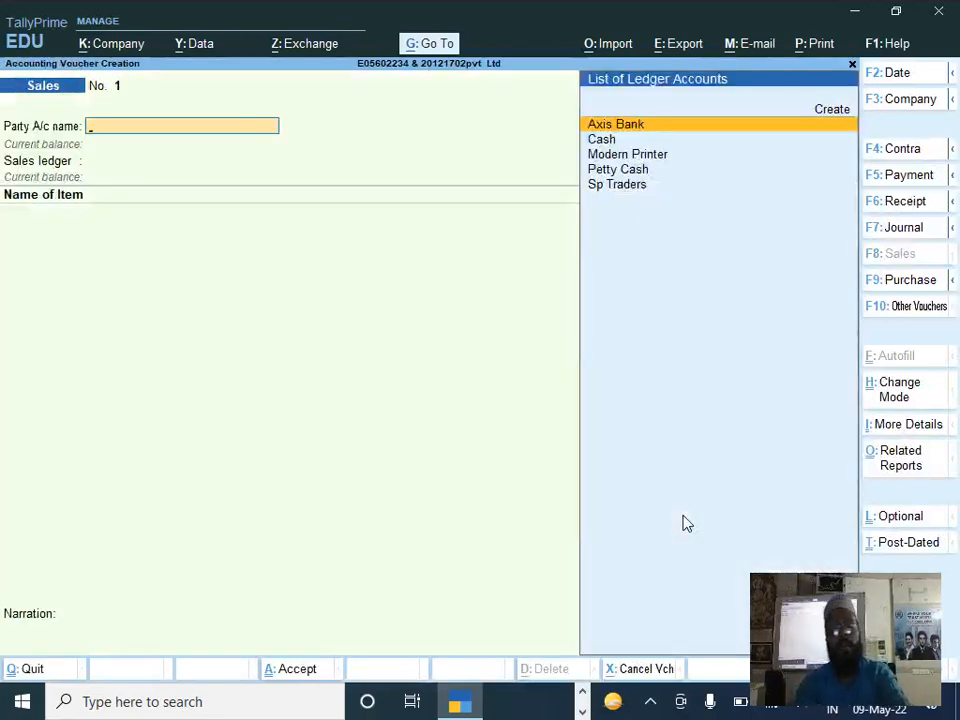
Step: Check the invoice date in DOCUMENT 3 and set the sales voucher date to 2-11-2017
{"action": "key", "text": "F2"}
{"action": "key", "text": "alt+Tab"}
{"action": "key", "text": "alt+Tab"}
{"action": "key", "text": "Tab"}
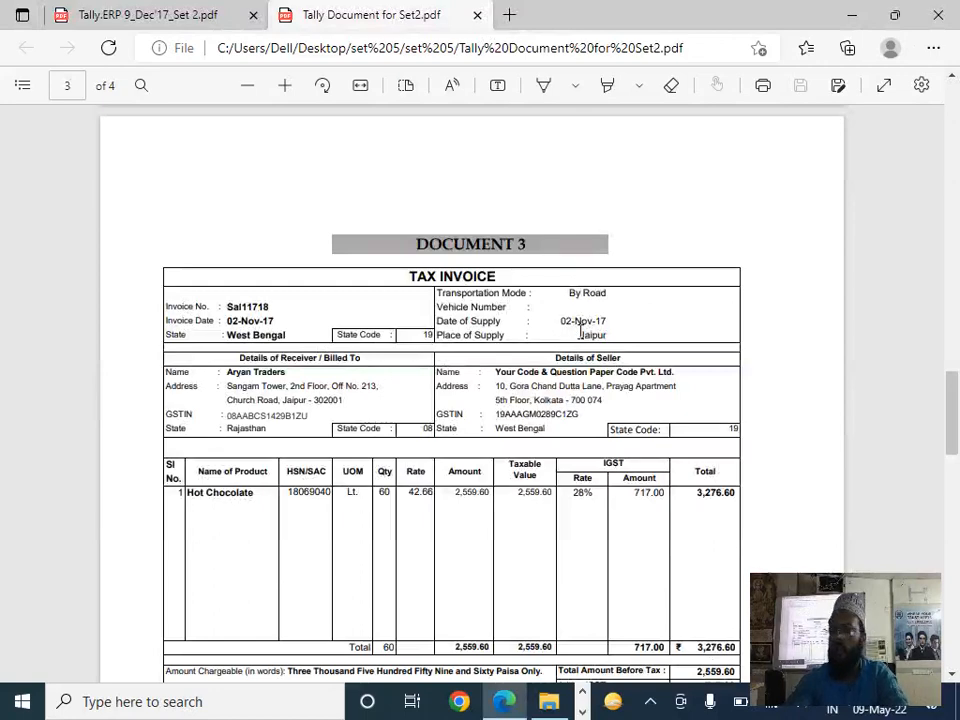
{"action": "key", "text": "alt+Tab"}
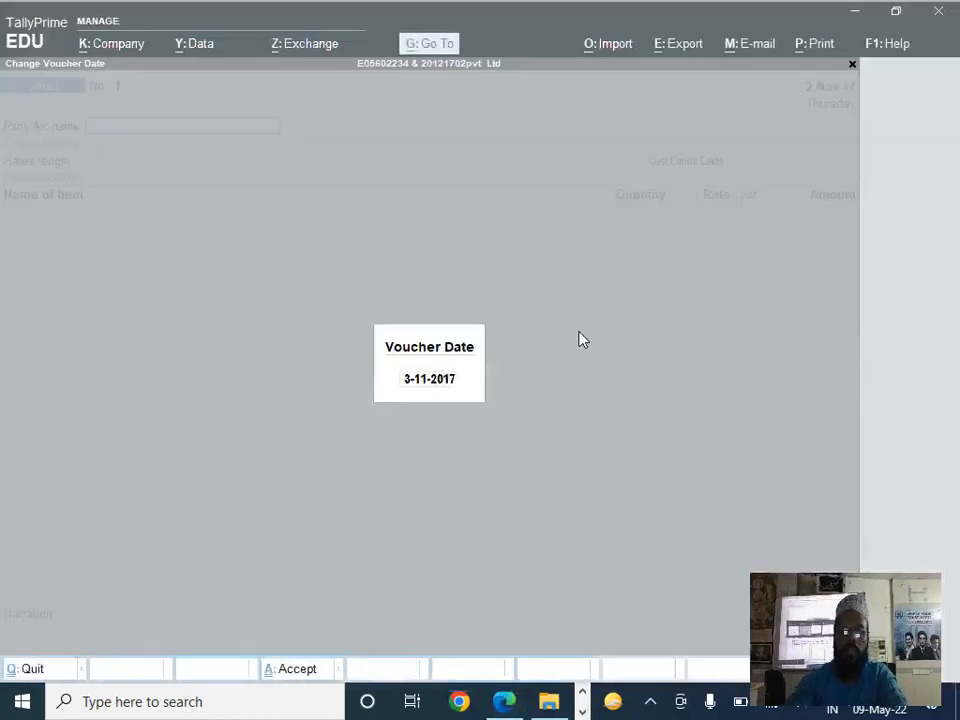
{"action": "type", "text": "2-11"}
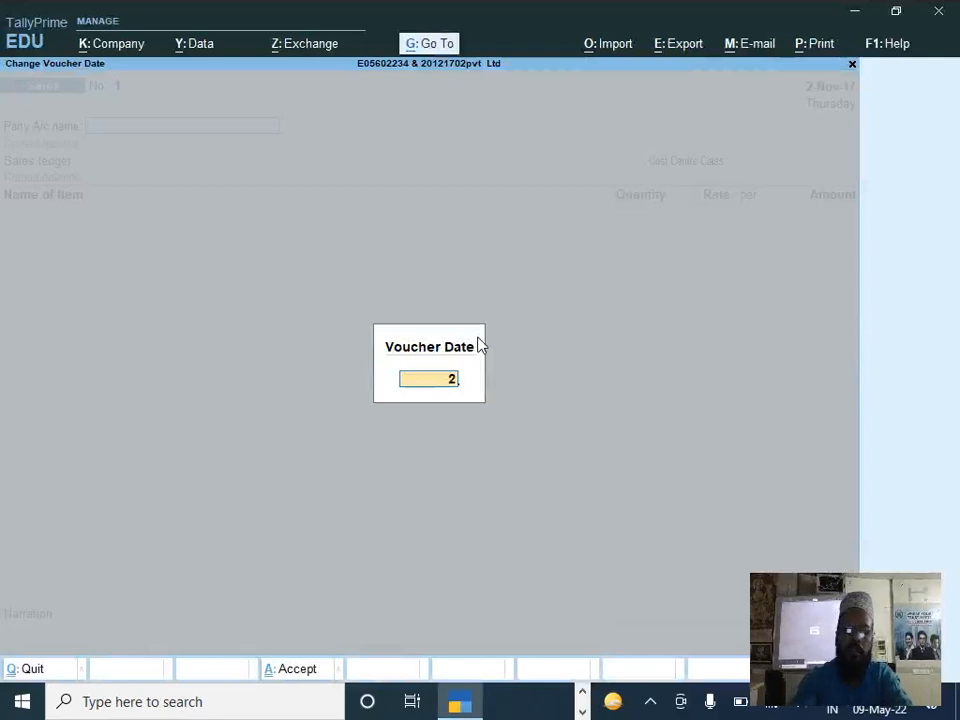
{"action": "key", "text": "Return"}
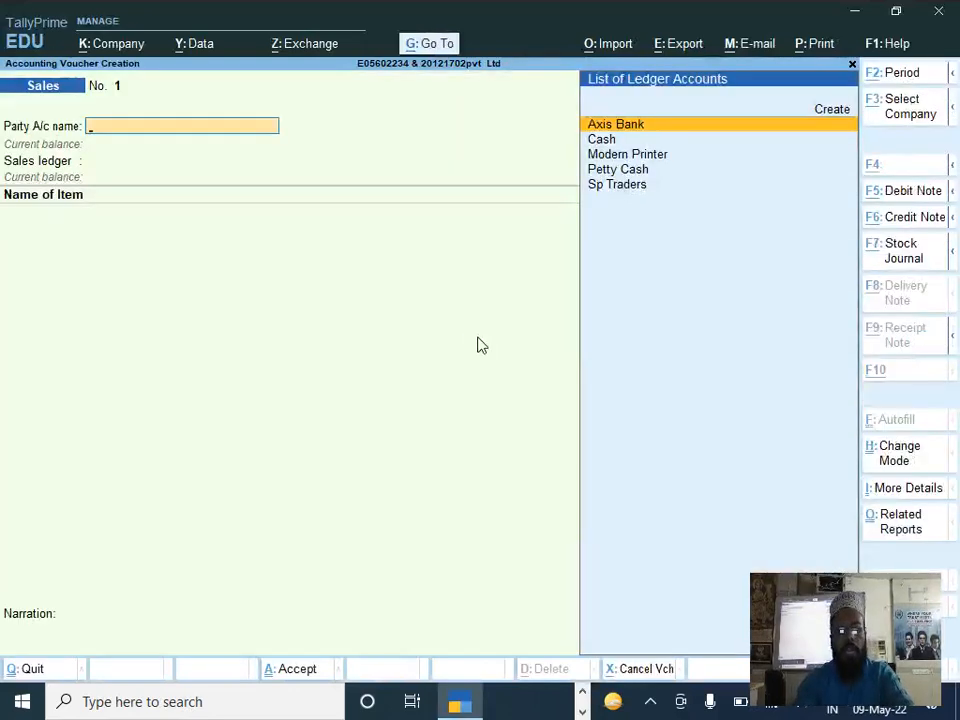
Step: Start a new party ledger for the sales voucher and name it Aryan Traddes
{"action": "key", "text": "alt+c"}
{"action": "type", "text": "Aryan Tra"}
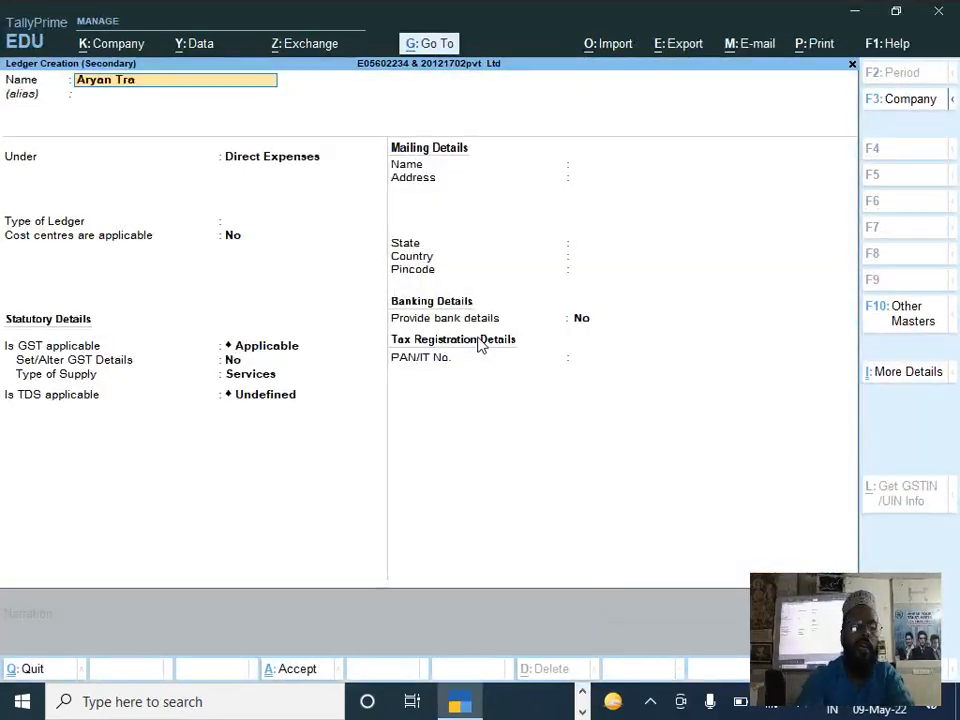
{"action": "type", "text": "ddes"}
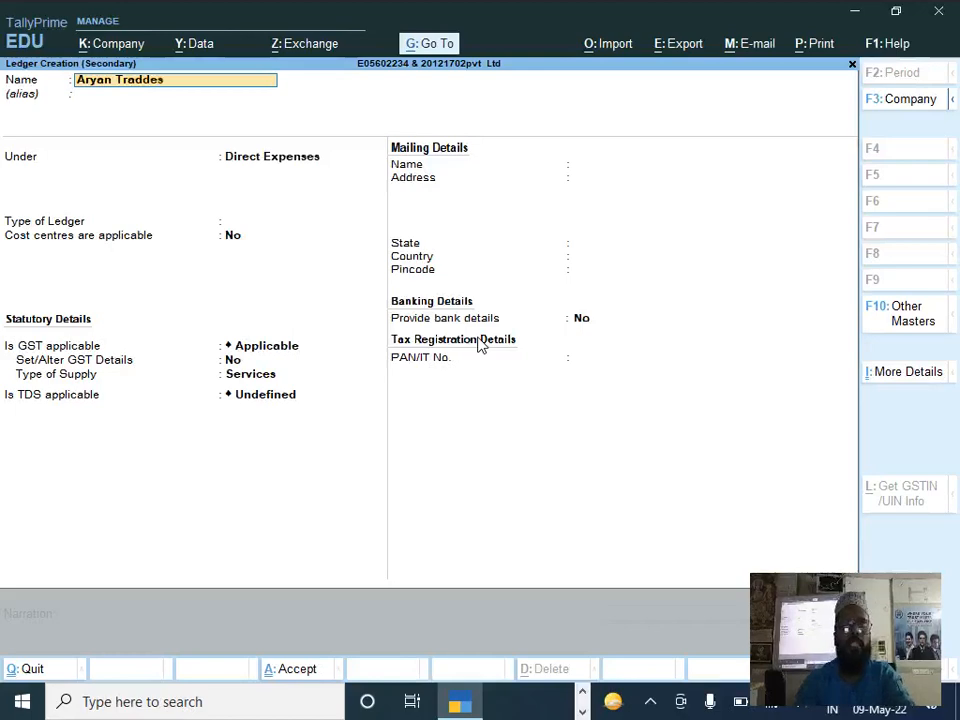
{"action": "key", "text": "Return"}
Step: Place the Aryan Traddes ledger under Sundry Debtors, keeping bill-by-bill balances at Yes, credit-day checking and TDS at No, and the same mailing name
{"action": "type", "text": "S"}
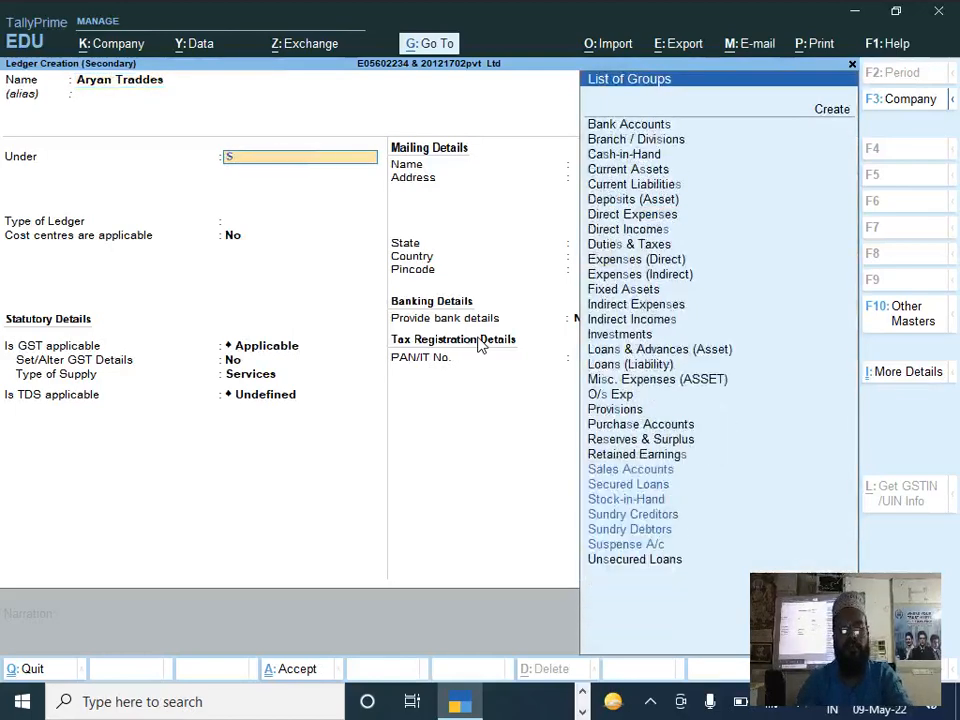
{"action": "key", "text": "Down"}
{"action": "key", "text": "Down"}
{"action": "key", "text": "Return"}
{"action": "key", "text": "Return"}
{"action": "key", "text": "Return"}
{"action": "key", "text": "Return"}
{"action": "key", "text": "Return"}
{"action": "key", "text": "Return"}
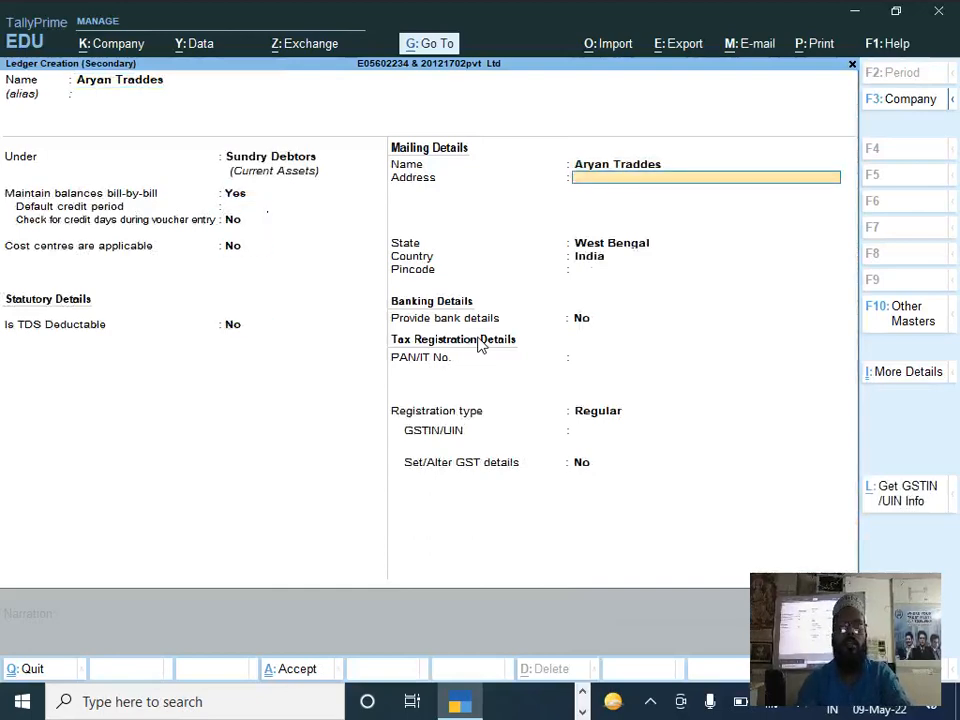
Step: Copy the first line of the buyer's address from DOCUMENT 3 into the Aryan Traddes ledger's mailing address
{"action": "key", "text": "alt+Tab"}
{"action": "left_click_drag", "start_coordinate": [228, 390], "coordinate": [340, 392]}
{"action": "left_click", "coordinate": [385, 402]}
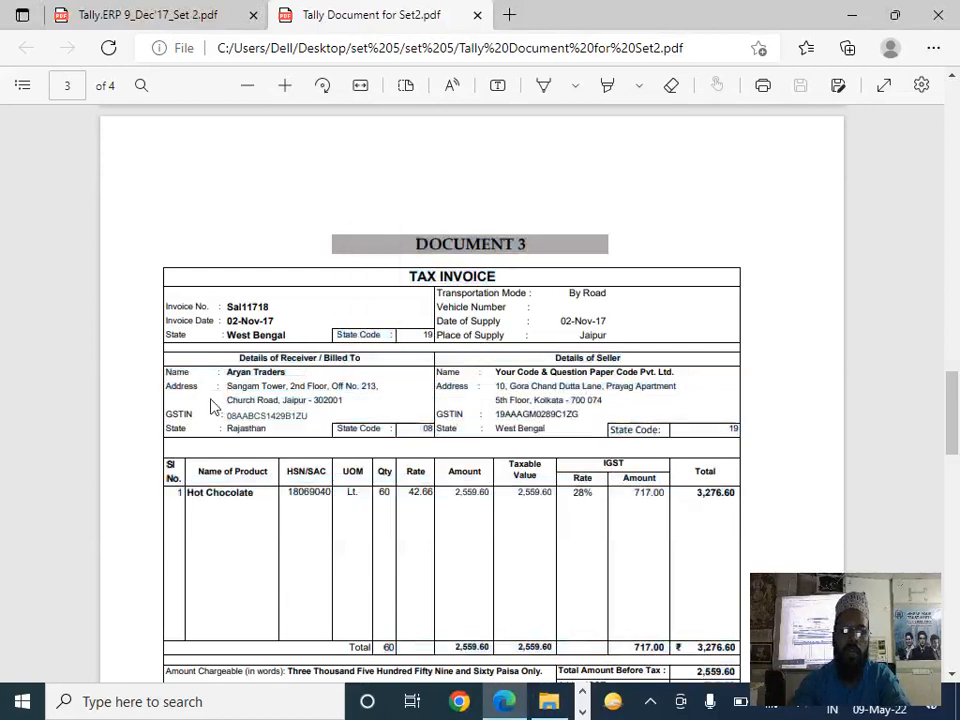
{"action": "left_click_drag", "start_coordinate": [224, 388], "coordinate": [386, 382]}
{"action": "key", "text": "ctrl+c"}
{"action": "left_click", "coordinate": [231, 387]}
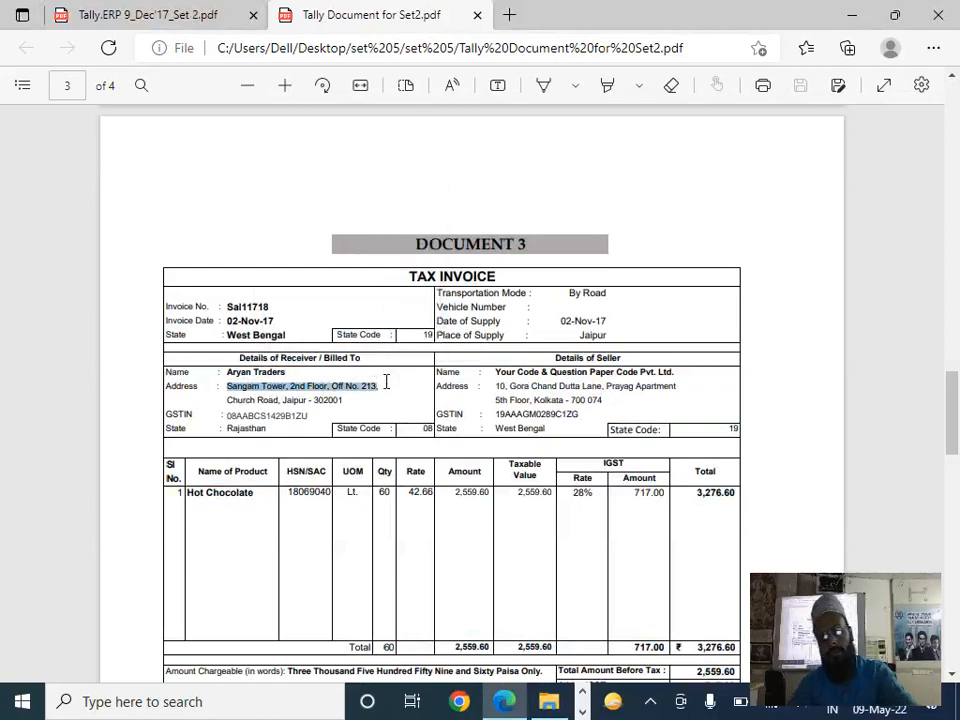
{"action": "key", "text": "alt+Tab"}
{"action": "key", "text": "ctrl+v"}
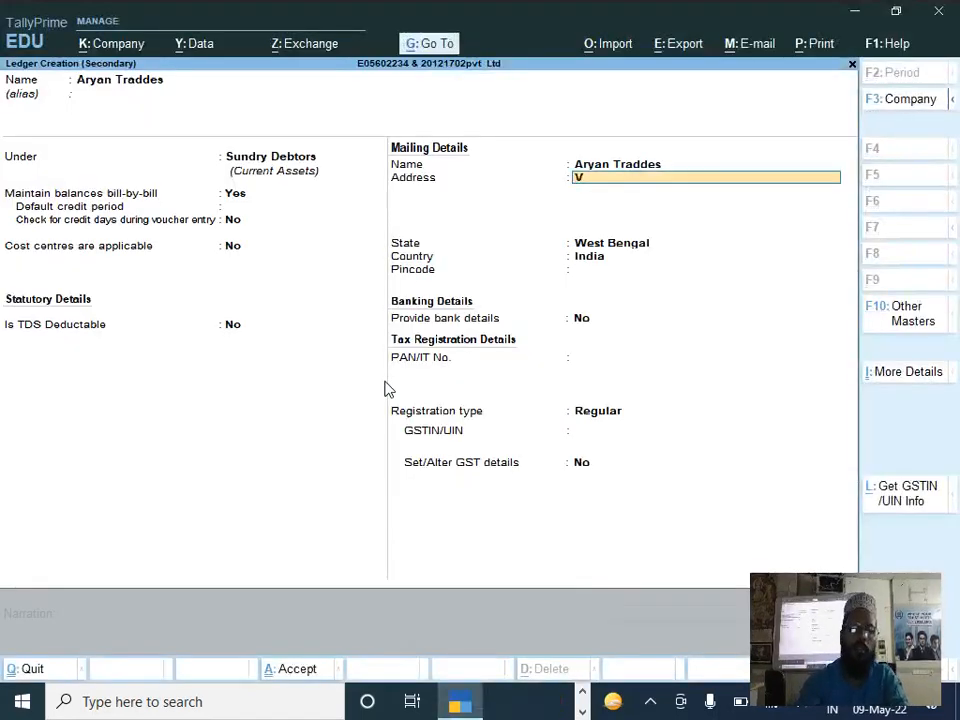
{"action": "key", "text": "BackSpace"}
{"action": "key", "text": "ctrl+v"}
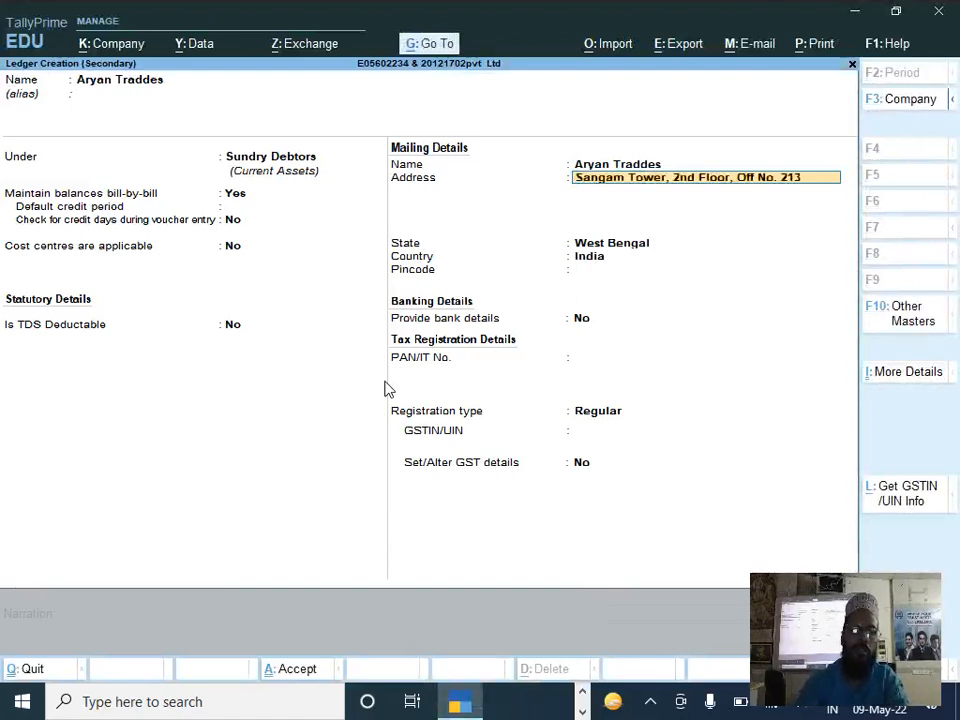
Step: Add the buyer's city as the second address line and set the state to Rajasthan, keeping the country as India
{"action": "key", "text": "Return"}
{"action": "type", "text": "Jalpur"}
{"action": "key", "text": "Return"}
{"action": "key", "text": "Return"}
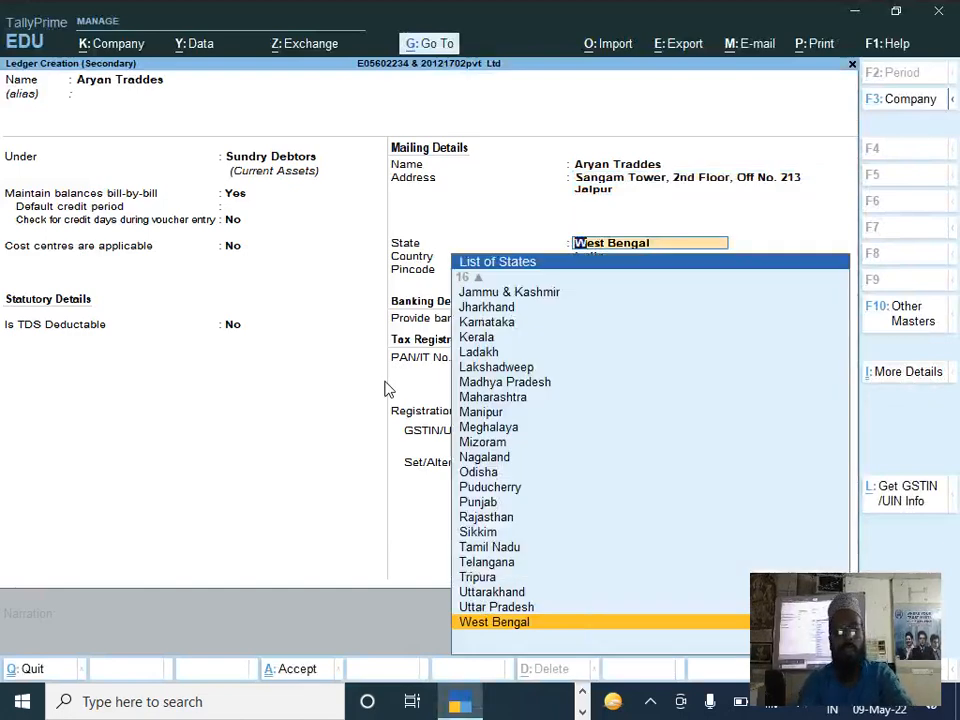
{"action": "type", "text": "R"}
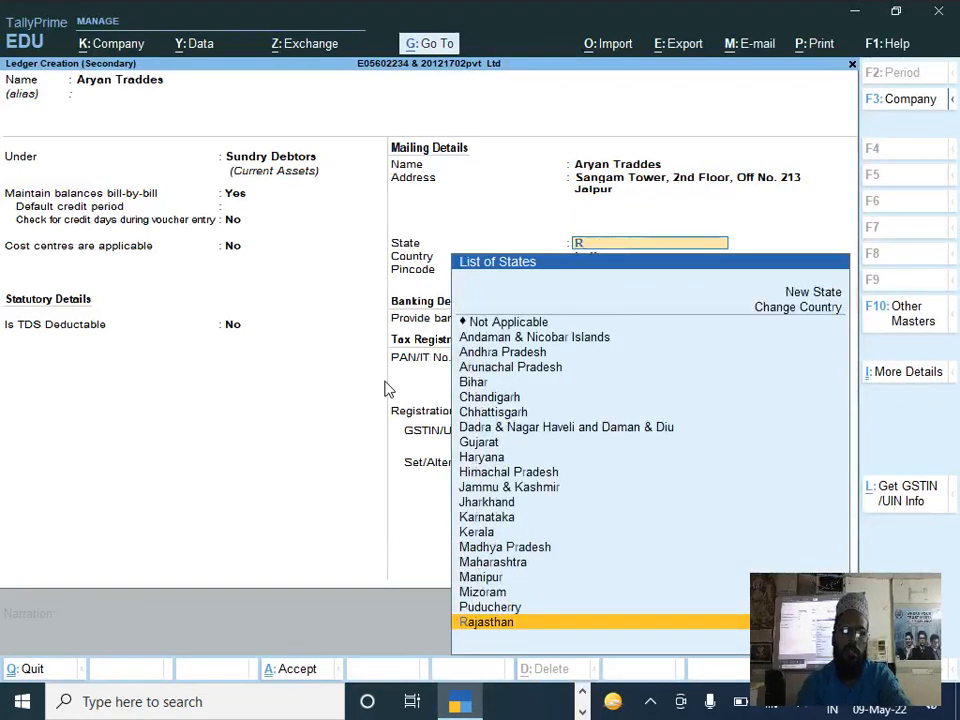
{"action": "key", "text": "Return"}
{"action": "key", "text": "Return"}
{"action": "key", "text": "Return"}
Step: Copy the PAN portion of the buyer's GSTIN from DOCUMENT 3 into the PAN/IT number and keep the registration type Regular
{"action": "key", "text": "alt+Tab"}
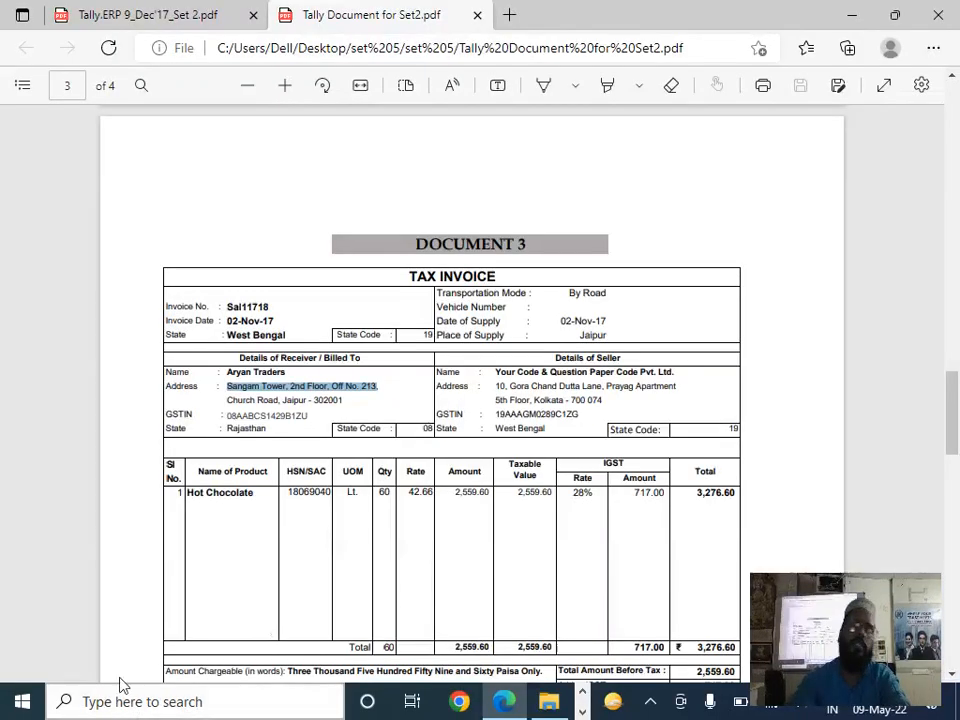
{"action": "left_click", "coordinate": [243, 415]}
{"action": "left_click_drag", "start_coordinate": [243, 415], "coordinate": [284, 419]}
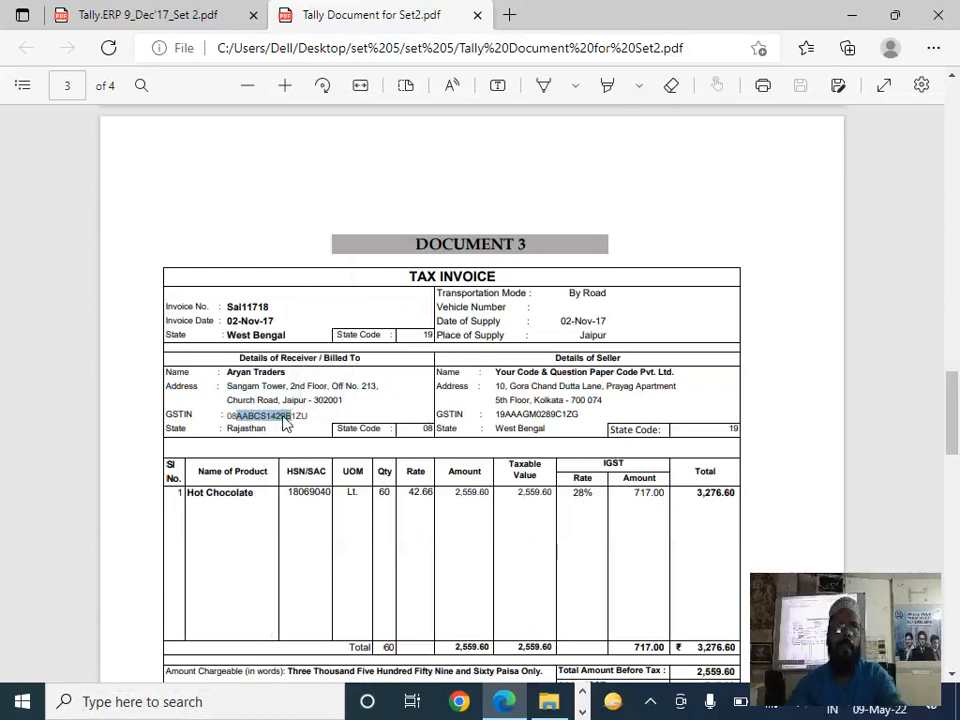
{"action": "key", "text": "ctrl+c"}
{"action": "key", "text": "alt+Tab"}
{"action": "key", "text": "ctrl+alt+v"}
{"action": "key", "text": "Return"}
{"action": "key", "text": "Return"}
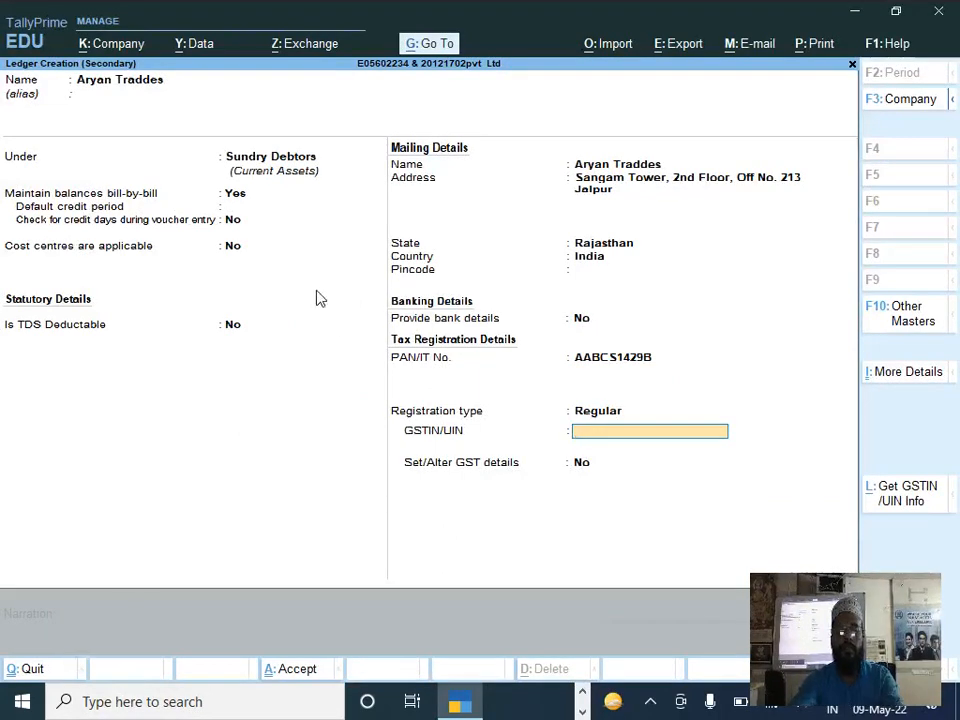
Step: Copy the buyer's full GSTIN from DOCUMENT 3 into the GSTIN/UIN field of the Aryan Traddes ledger
{"action": "key", "text": "alt+Tab"}
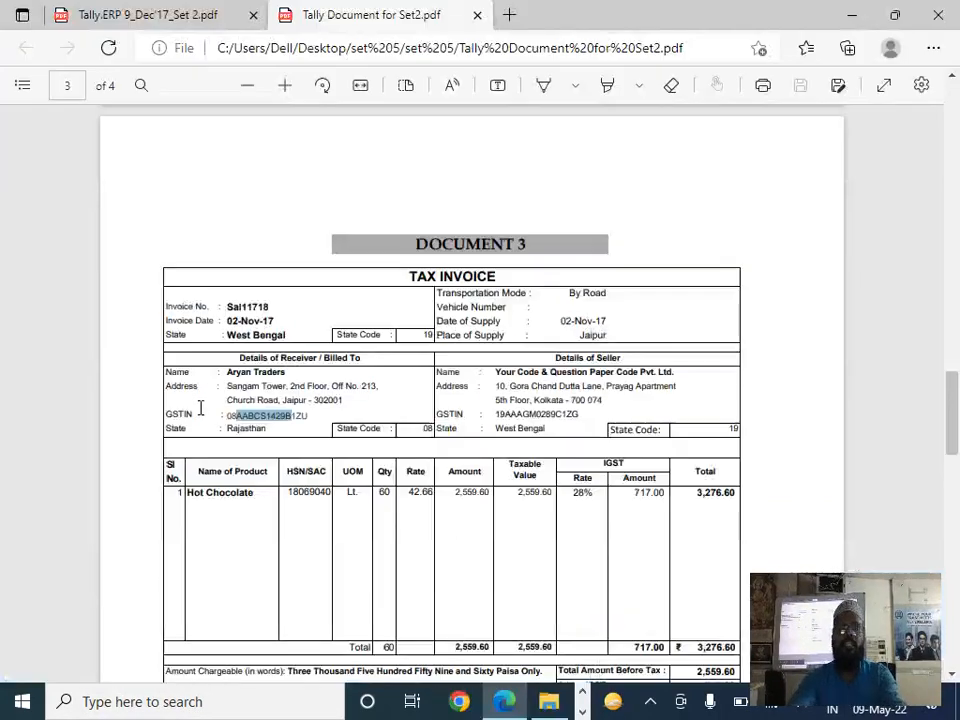
{"action": "double_click", "coordinate": [264, 411]}
{"action": "key", "text": "ctrl+c"}
{"action": "key", "text": "alt+Tab"}
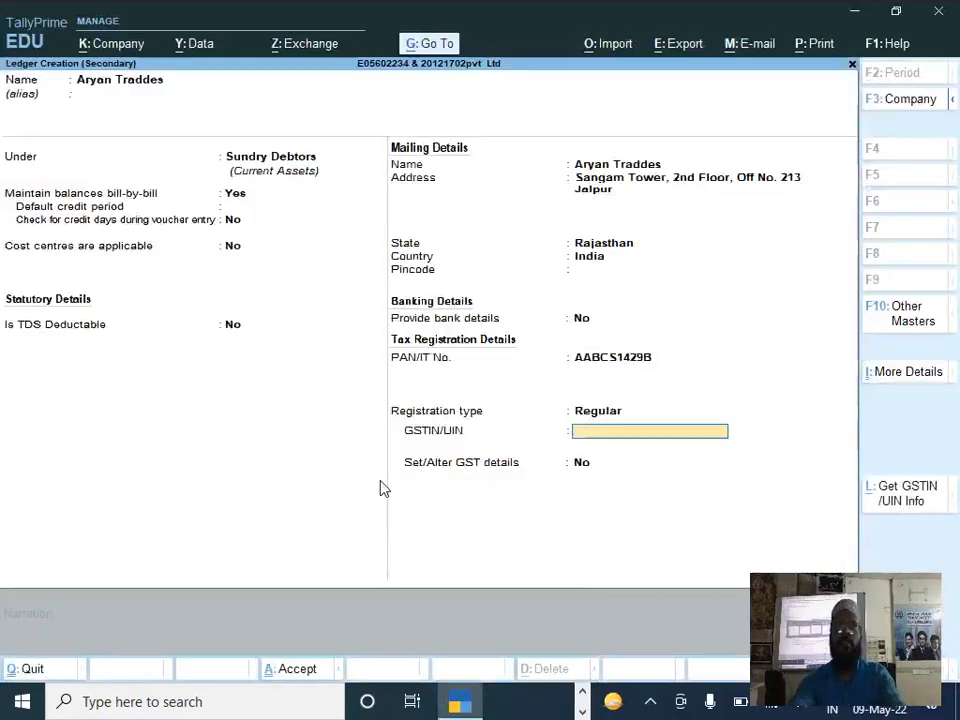
{"action": "key", "text": "ctrl+v"}
{"action": "key", "text": "Return"}
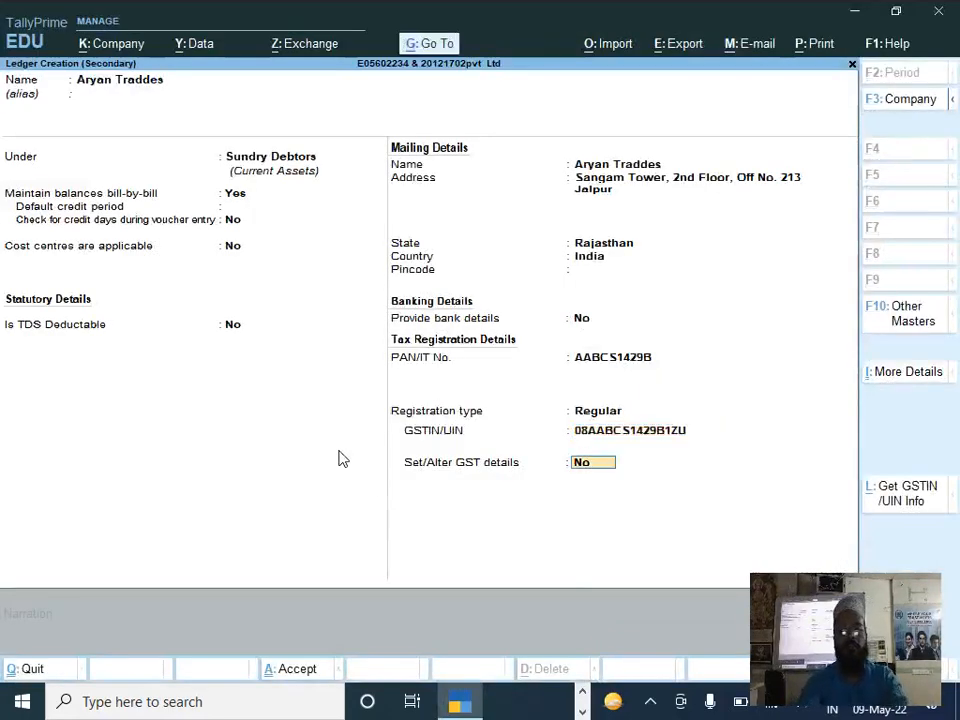
Step: Save the Aryan Traddes ledger with altering GST details at No, and accept the voucher's dispatch and party details without filling them in
{"action": "key", "text": "Return"}
{"action": "key", "text": "Return"}
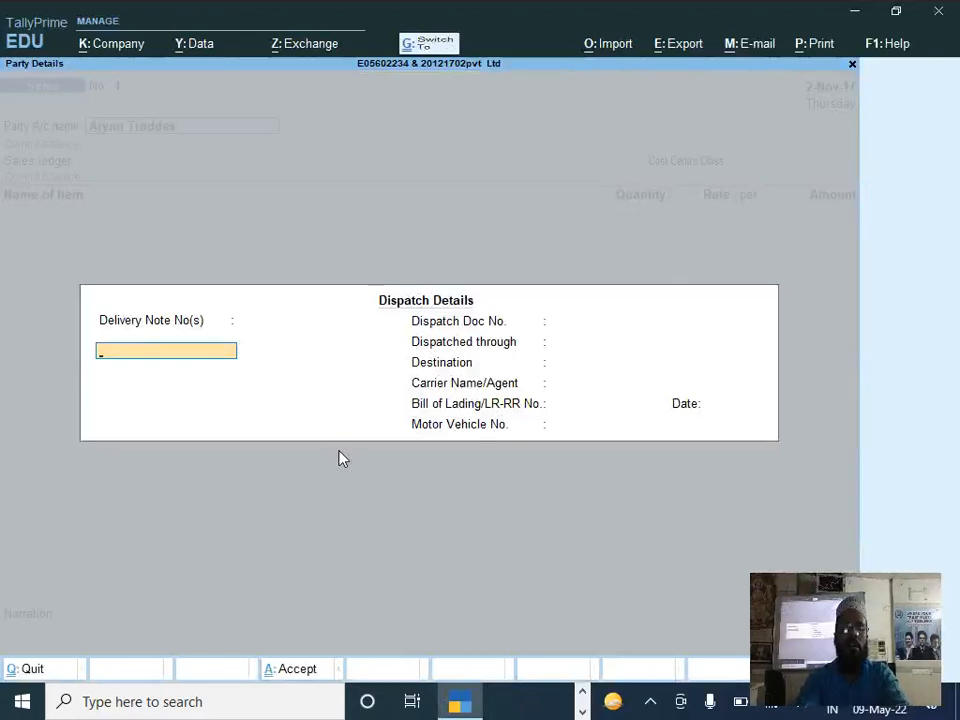
{"action": "key", "text": "ctrl+a"}
{"action": "key", "text": "ctrl+a"}
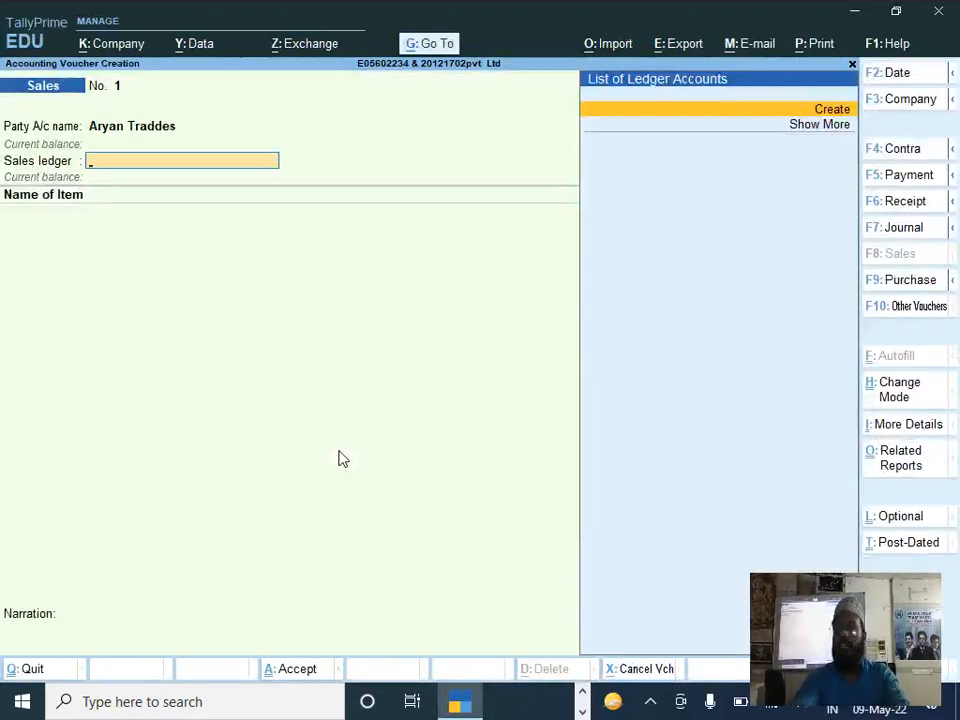
Step: Create a new ledger named Sales for the voucher's sales ledger and place it under Sales Accounts
{"action": "key", "text": "alt+c"}
{"action": "type", "text": "Sales"}
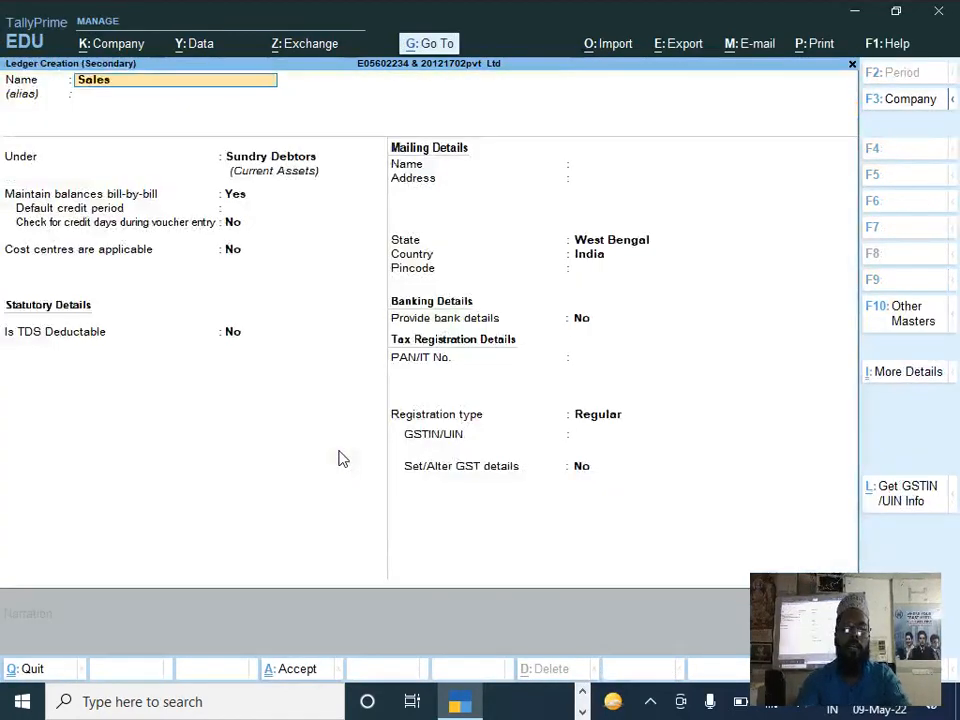
{"action": "key", "text": "Return"}
{"action": "key", "text": "Return"}
{"action": "type", "text": "S"}
{"action": "key", "text": "Down"}
{"action": "key", "text": "Up"}
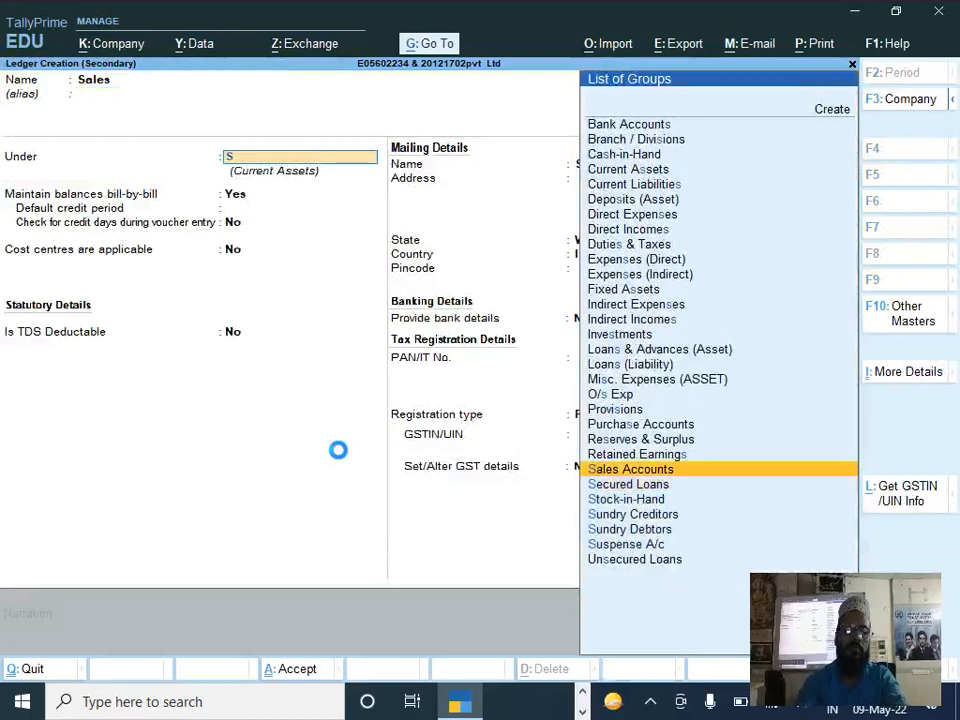
{"action": "key", "text": "Return"}
Step: Save the Sales ledger with cost centres No, GST Applicable, altering GST details No, type of supply Goods and bank details No
{"action": "key", "text": "Return"}
{"action": "type", "text": "n"}
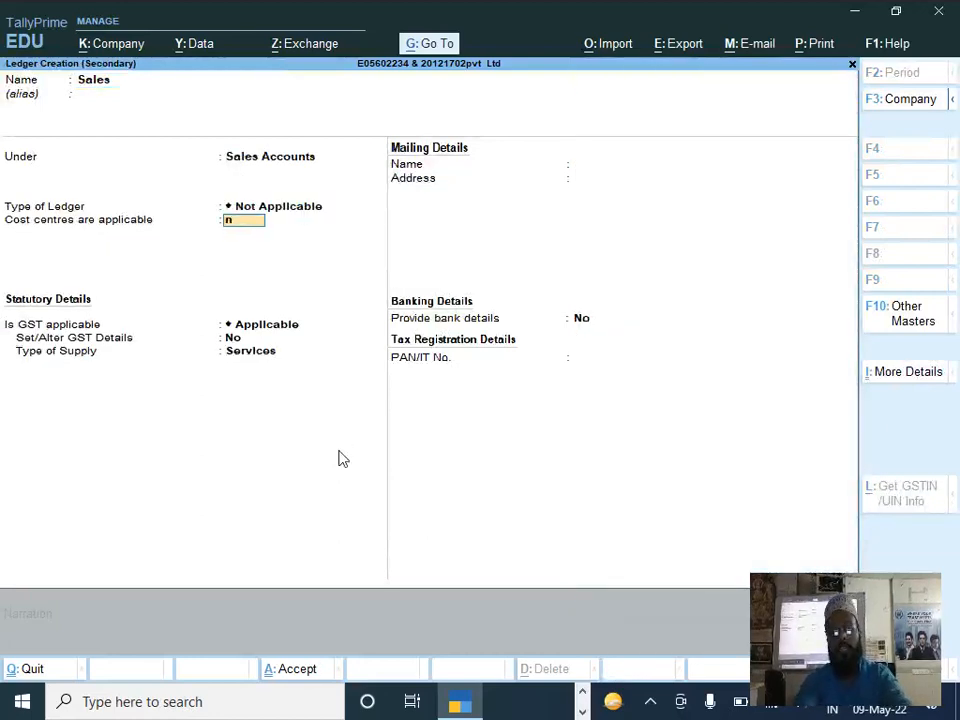
{"action": "key", "text": "Return"}
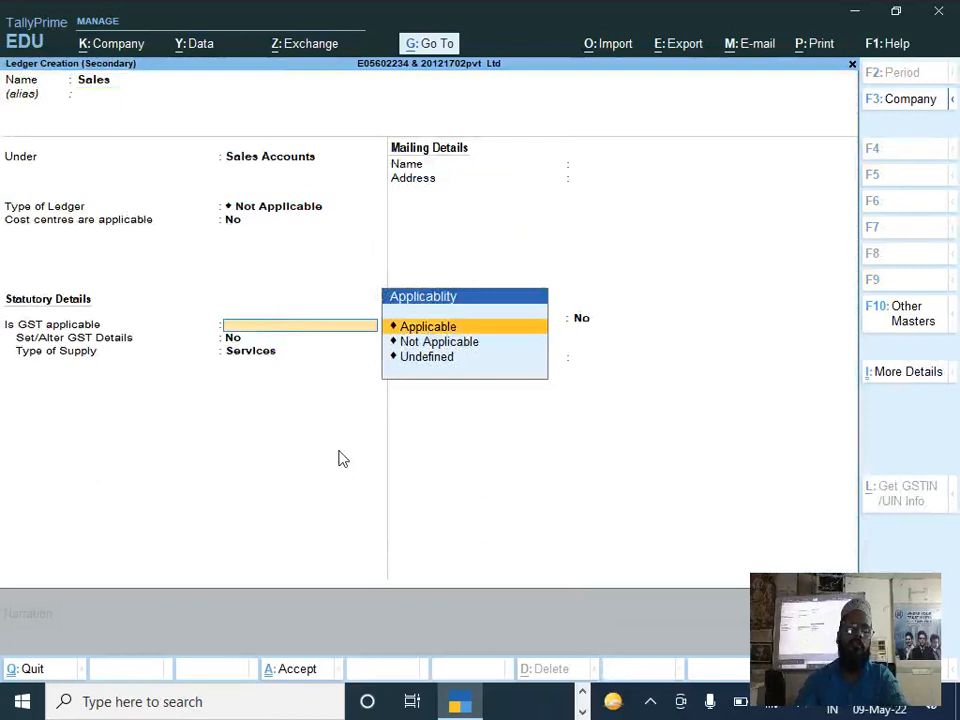
{"action": "key", "text": "Return"}
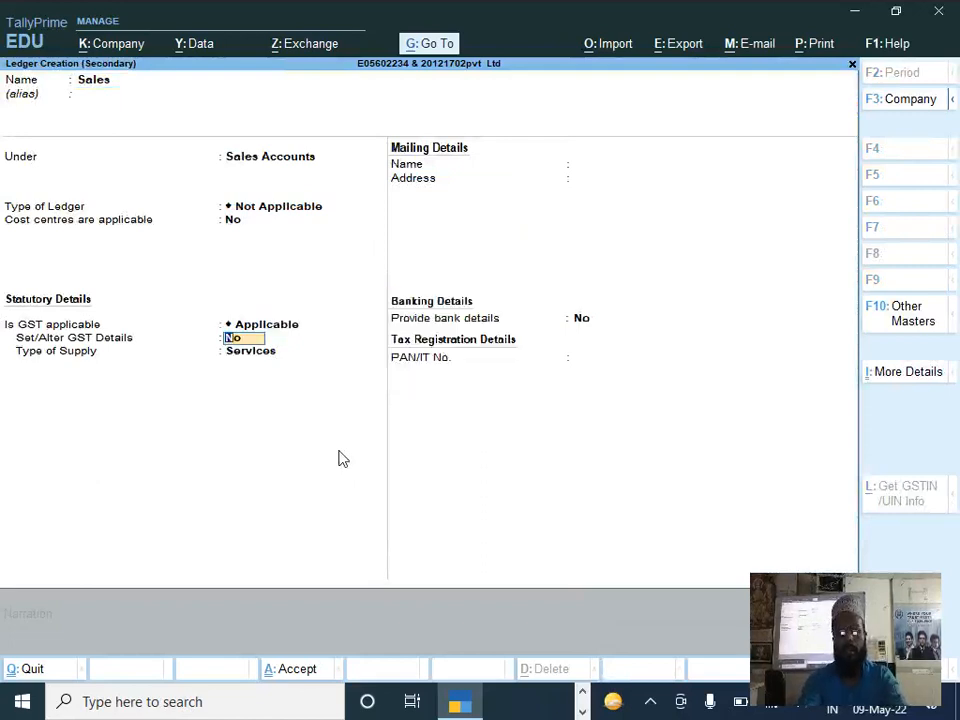
{"action": "key", "text": "Return"}
{"action": "key", "text": "Return"}
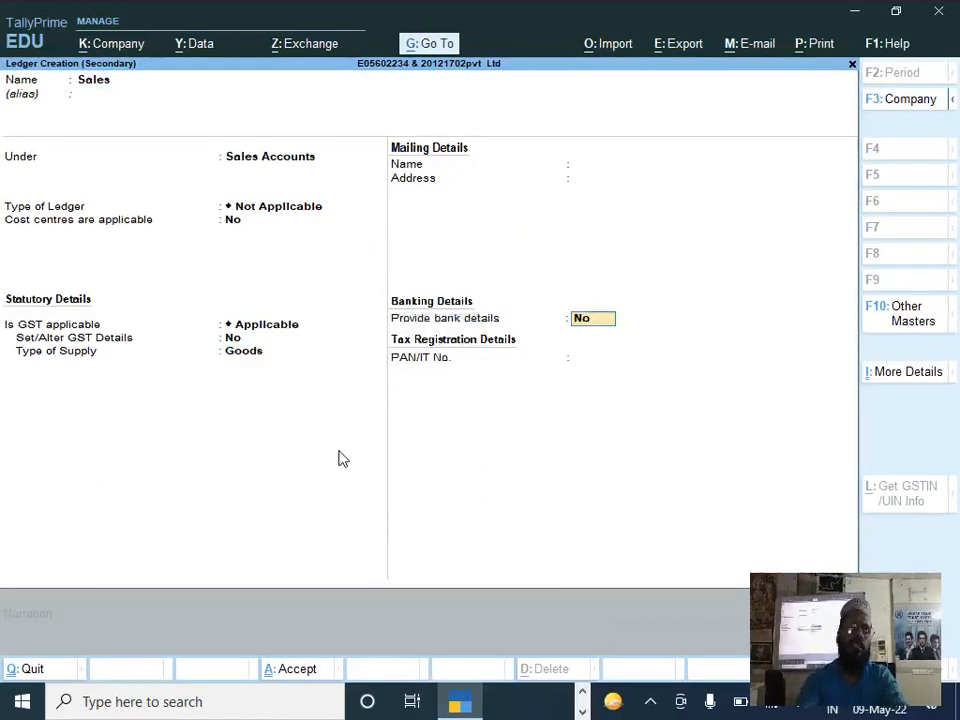
{"action": "key", "text": "Return"}
Step: Set the voucher's cost centre class to Not Applicable and choose Hot Chocolate as the item sold, leaving its allocation unfilled
{"action": "key", "text": "Return"}
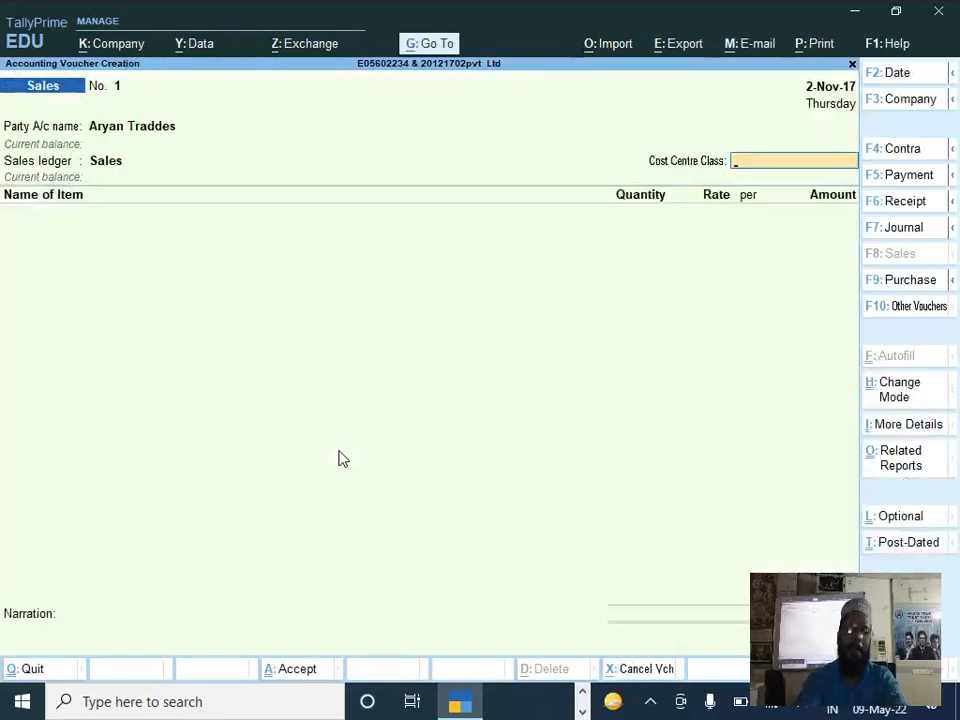
{"action": "key", "text": "Return"}
{"action": "type", "text": "Hot Chocolate"}
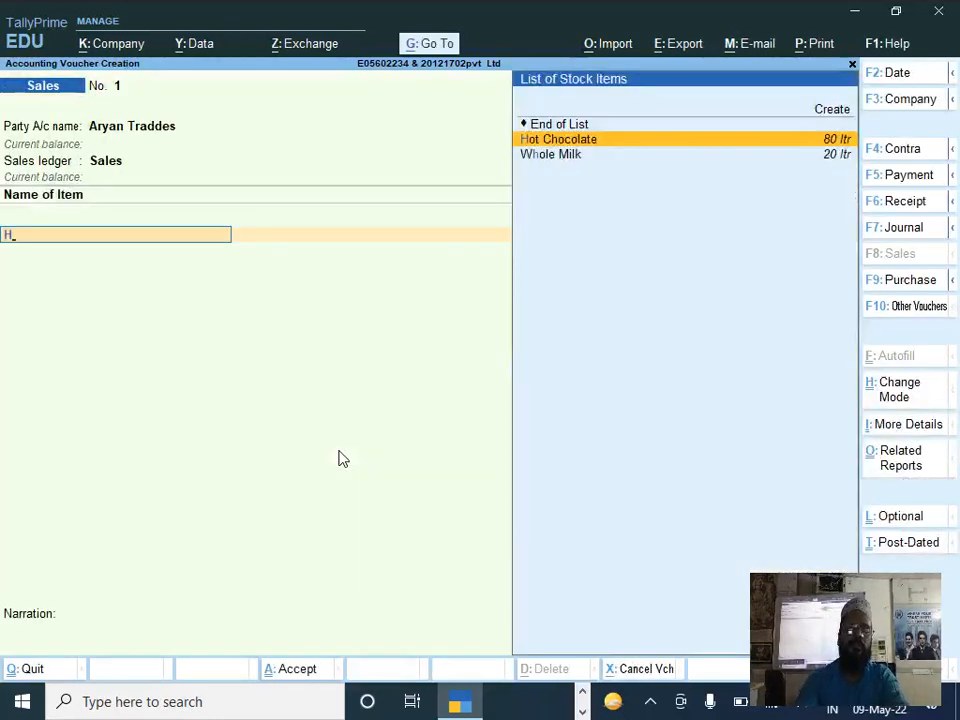
{"action": "key", "text": "Return"}
{"action": "key", "text": "Escape"}
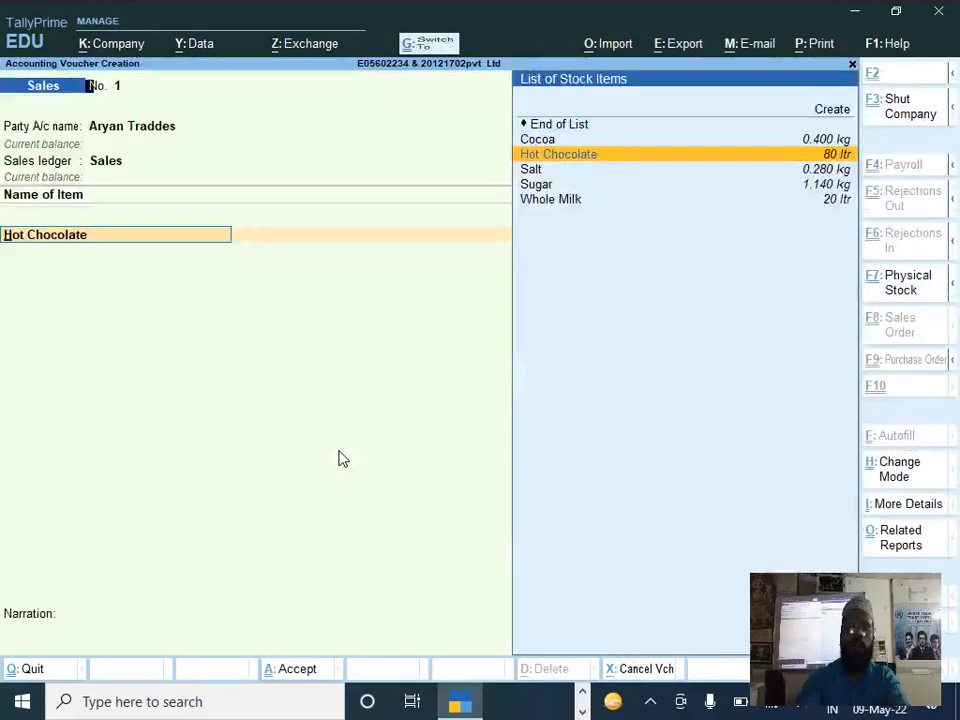
Step: Open the Hot Chocolate stock item for alteration from the voucher and set Set/Alter GST Details to Yes, keeping GST Applicable
{"action": "key", "text": "ctrl+Return"}
{"action": "key", "text": "Return"}
{"action": "key", "text": "Return"}
{"action": "key", "text": "Return"}
{"action": "key", "text": "Return"}
{"action": "key", "text": "Return"}
{"action": "key", "text": "Return"}
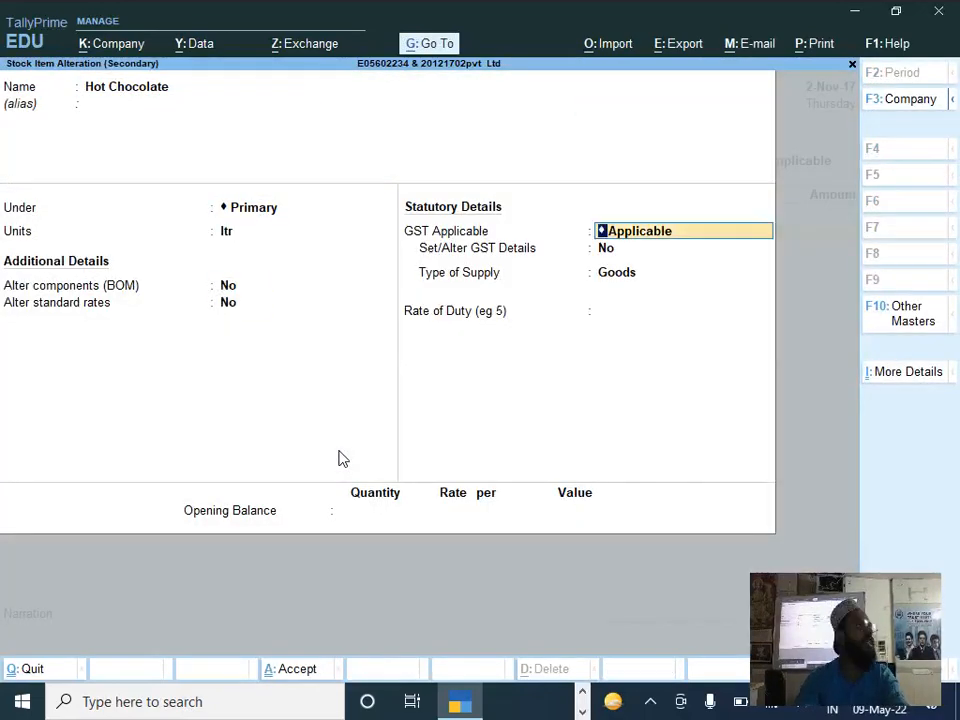
{"action": "key", "text": "Return"}
{"action": "type", "text": "y"}
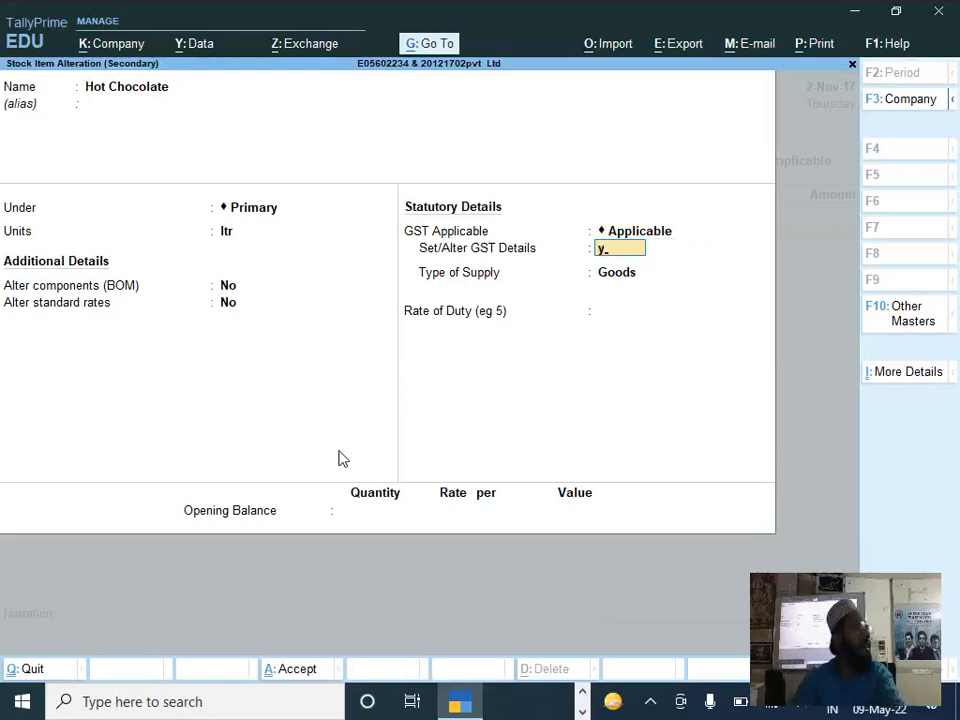
{"action": "key", "text": "Return"}
Step: Enter Hot Chocolate as the GST description, leave HSN/SAC blank and keep the calculation type On Value
{"action": "type", "text": "Hot Chocolate"}
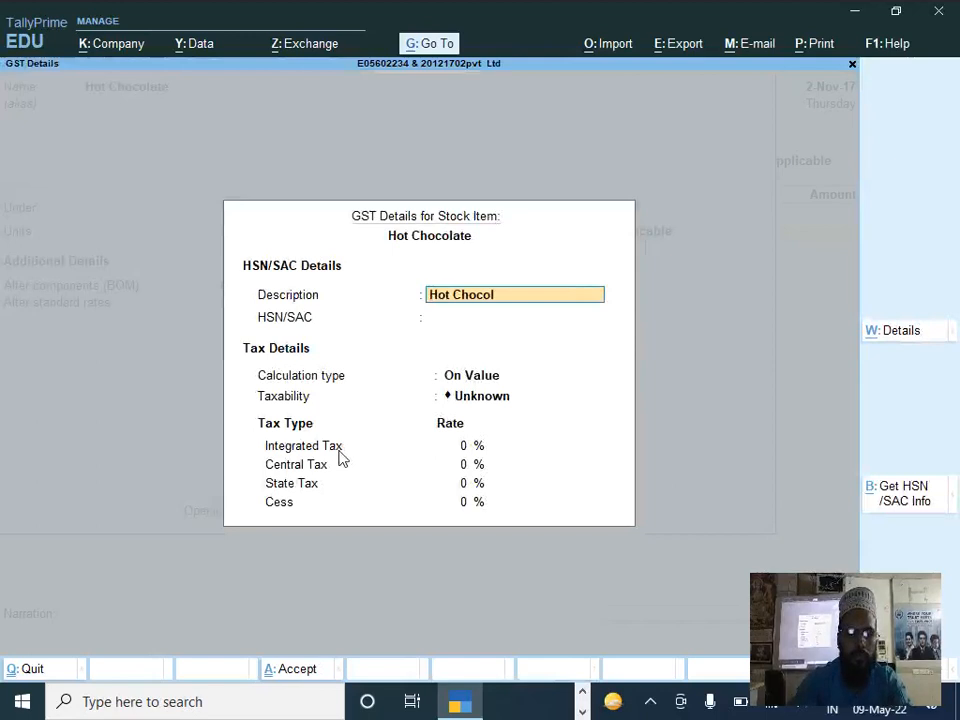
{"action": "key", "text": "Return"}
{"action": "key", "text": "Return"}
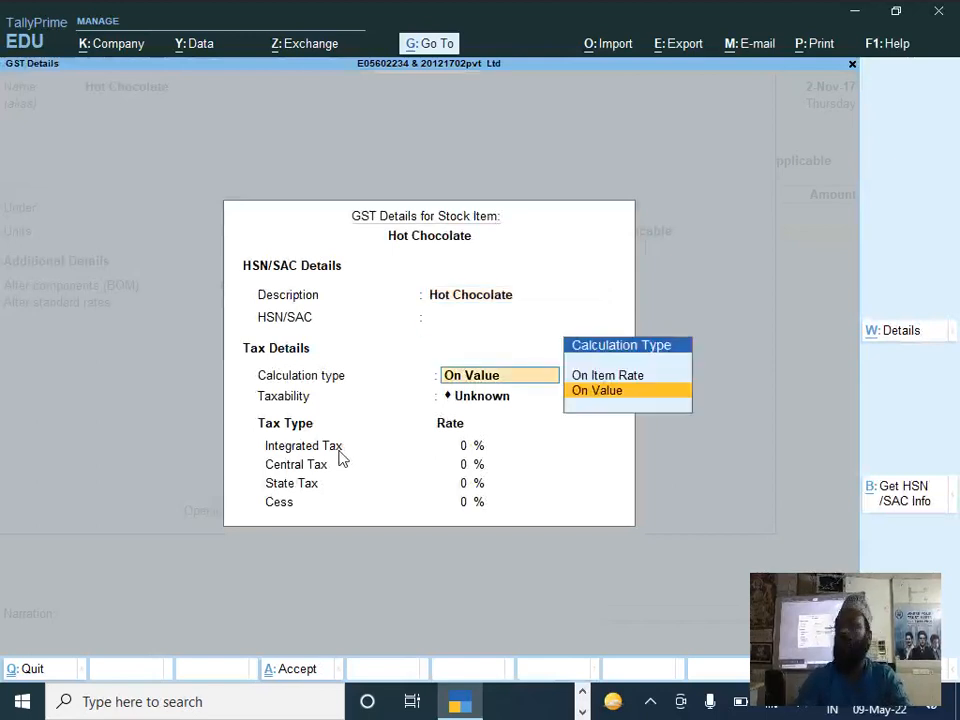
{"action": "key", "text": "Return"}
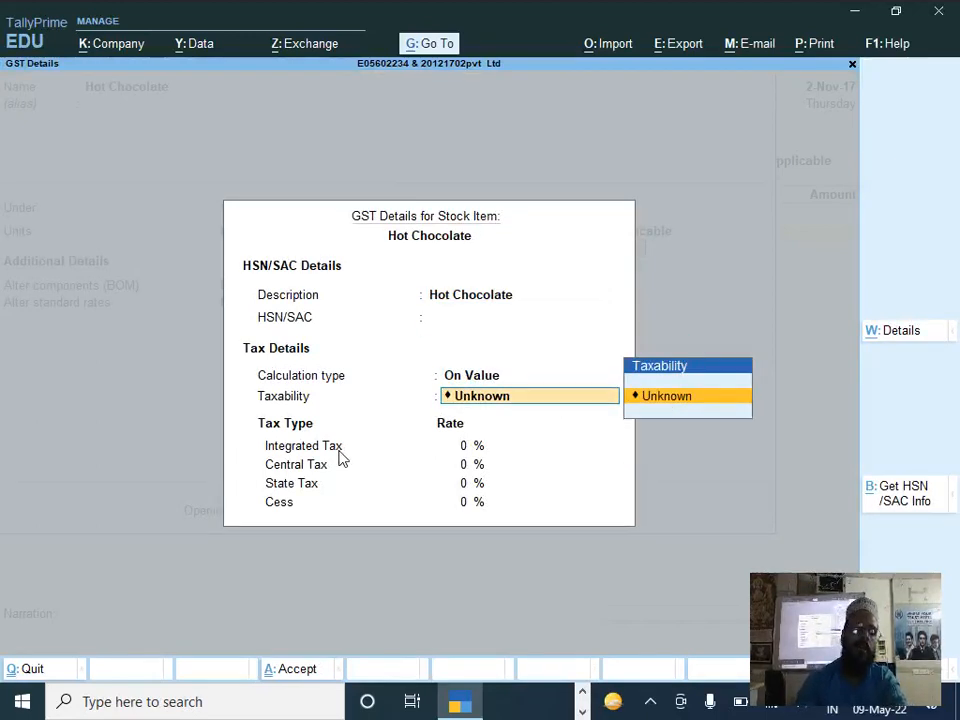
Step: Change the taxability in Hot Chocolate's GST details to Taxable
{"action": "key", "text": "BackSpace"}
{"action": "key", "text": "BackSpace"}
{"action": "key", "text": "BackSpace"}
{"action": "key", "text": "BackSpace"}
{"action": "key", "text": "BackSpace"}
{"action": "key", "text": "BackSpace"}
{"action": "key", "text": "BackSpace"}
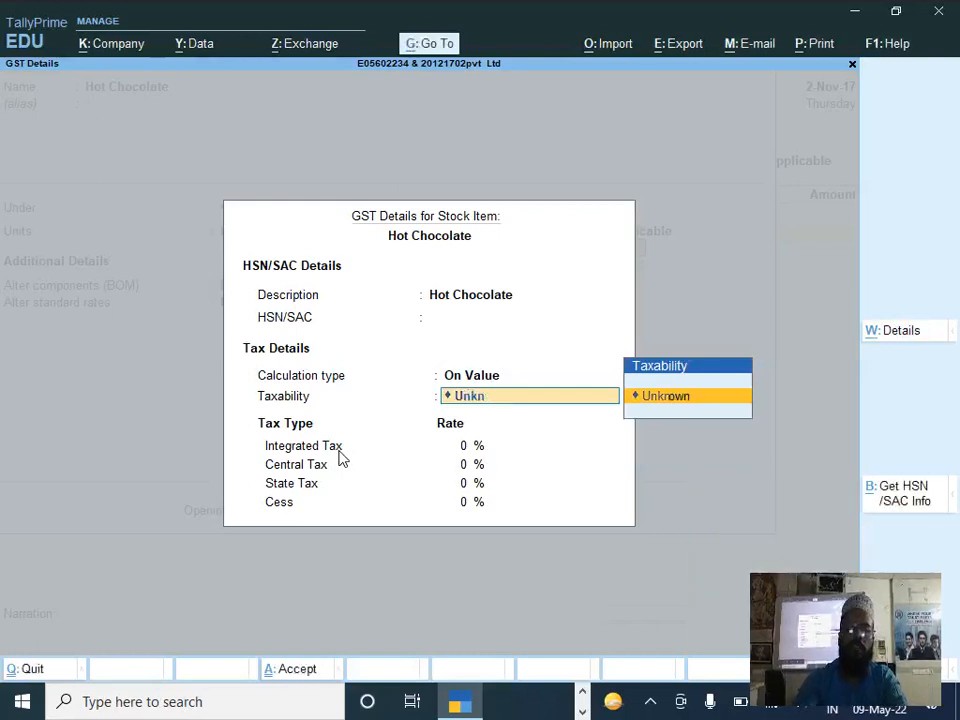
{"action": "key", "text": "BackSpace"}
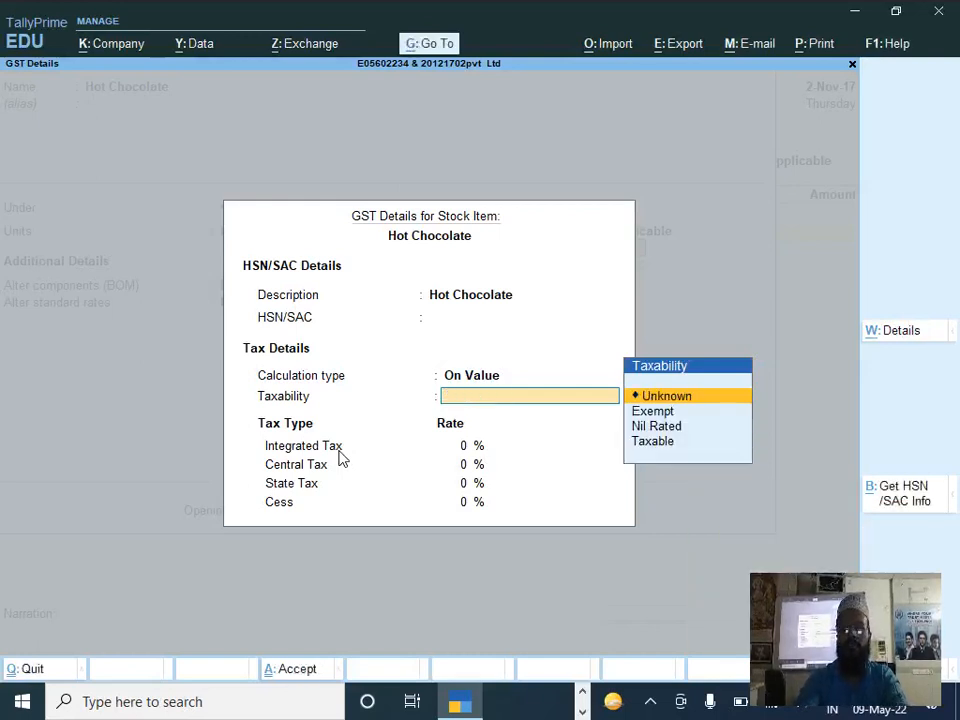
{"action": "key", "text": "Down"}
{"action": "key", "text": "Down"}
{"action": "key", "text": "Down"}
{"action": "key", "text": "Return"}
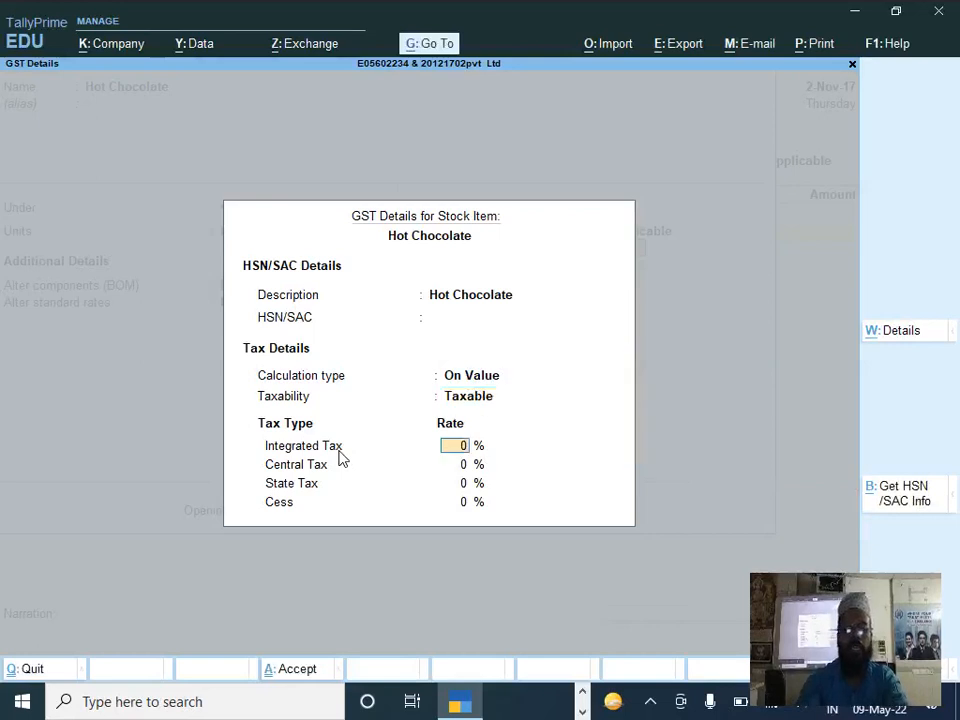
Step: Set the integrated tax rate to 28%, then save the GST details and the Hot Chocolate stock item
{"action": "type", "text": "28"}
{"action": "key", "text": "Return"}
{"action": "key", "text": "Return"}
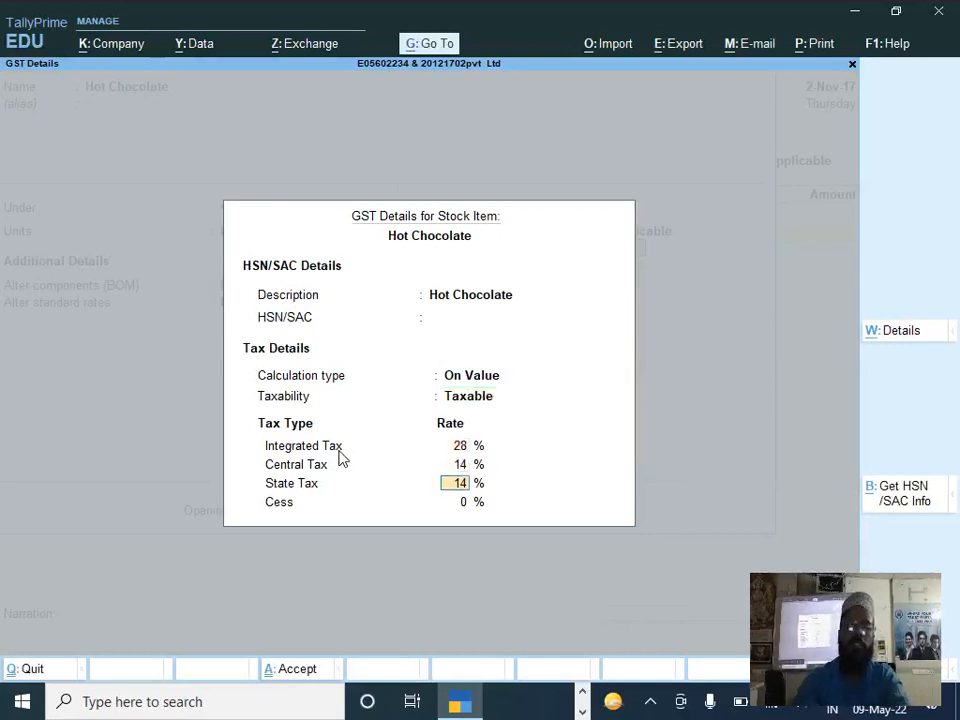
{"action": "key", "text": "ctrl+a"}
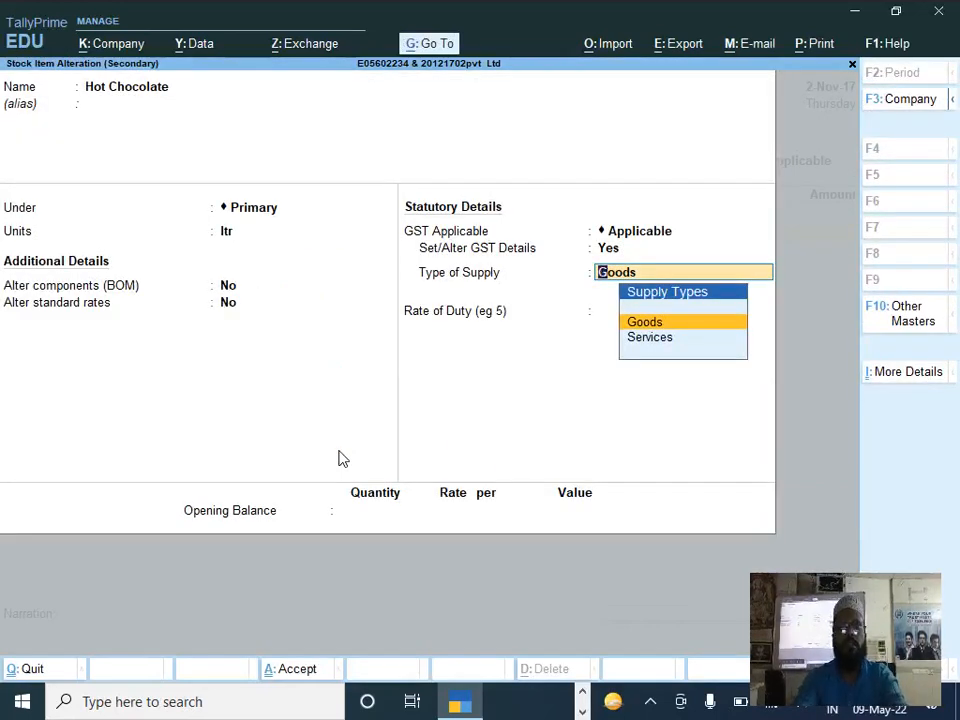
{"action": "key", "text": "ctrl+a"}
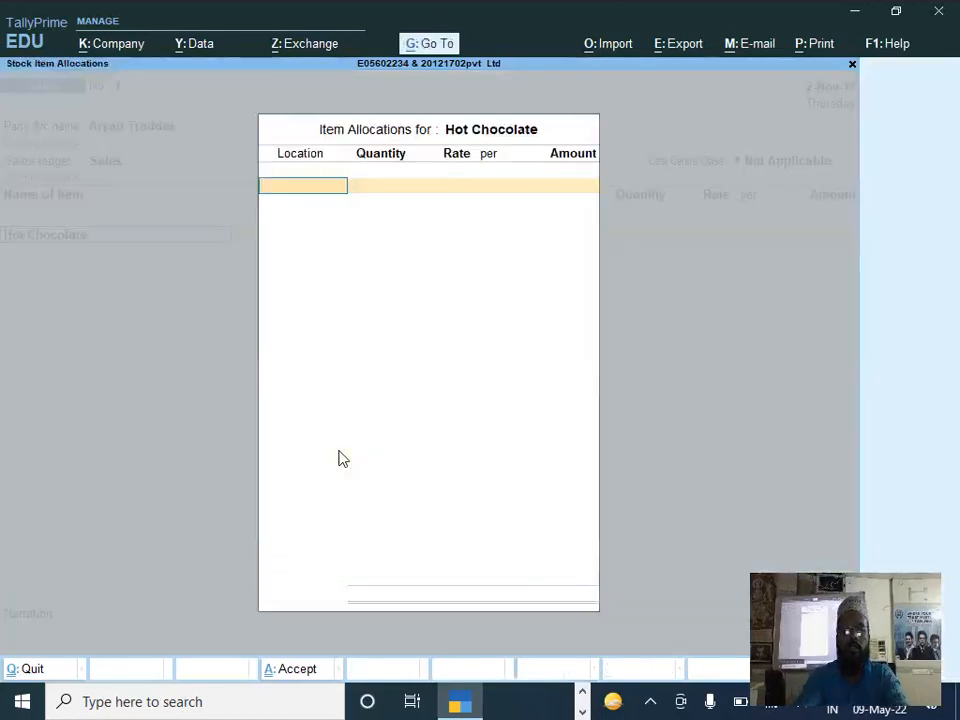
Step: Allocate the Hot Chocolate sale to the New Alipore location with the DOCUMENT 3 quantity of 60 ltr
{"action": "type", "text": "New Alipore"}
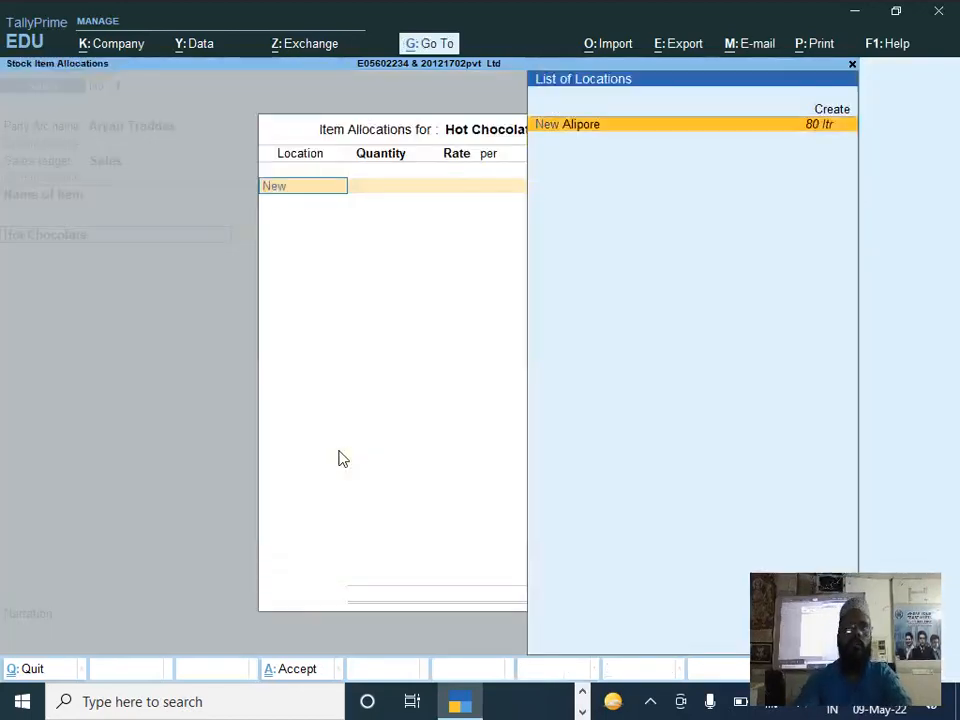
{"action": "key", "text": "Return"}
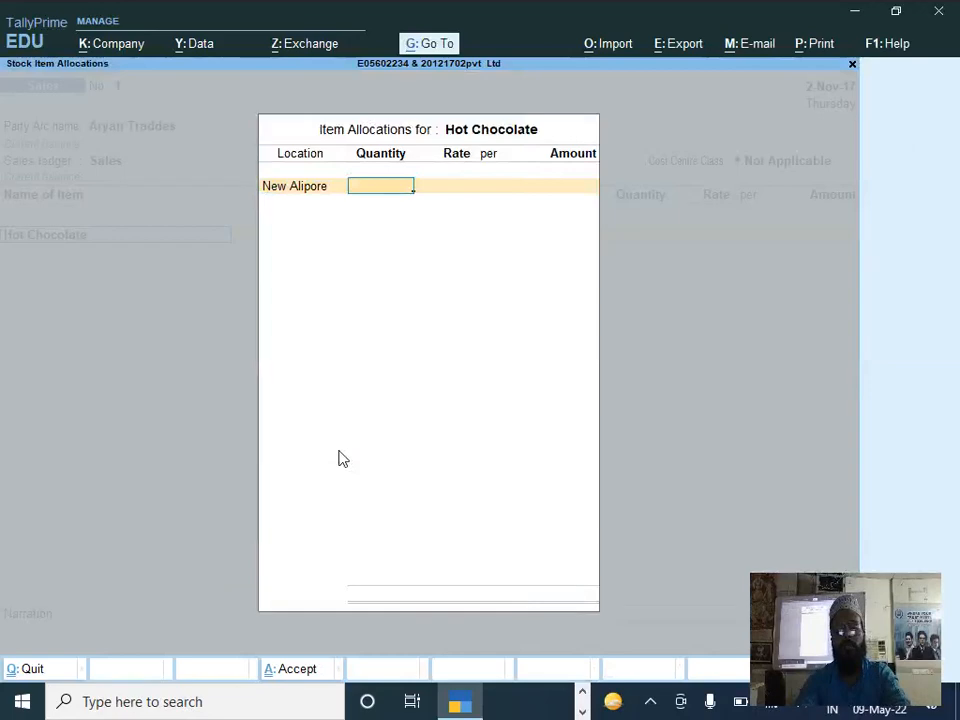
{"action": "key", "text": "alt+Tab"}
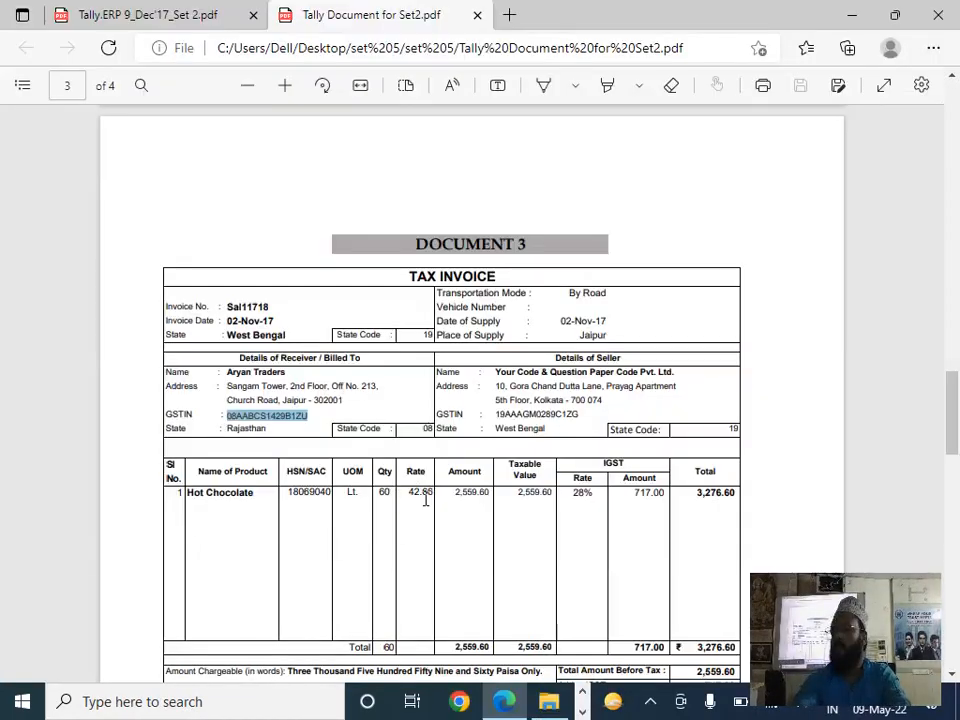
{"action": "key", "text": "alt+Tab"}
{"action": "type", "text": "60"}
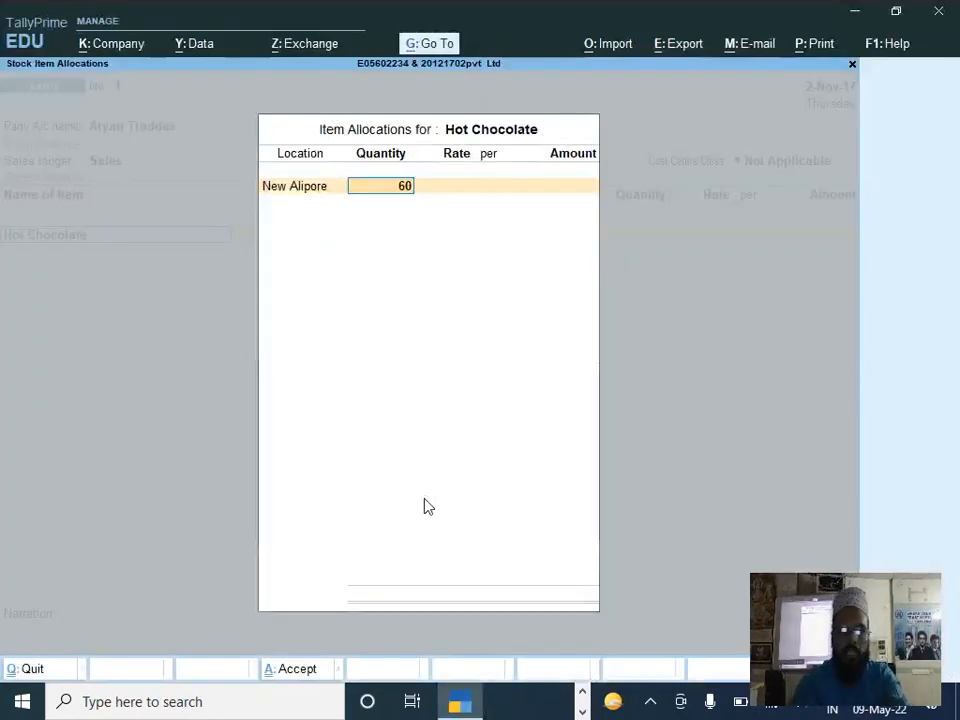
{"action": "type", "text": "42"}
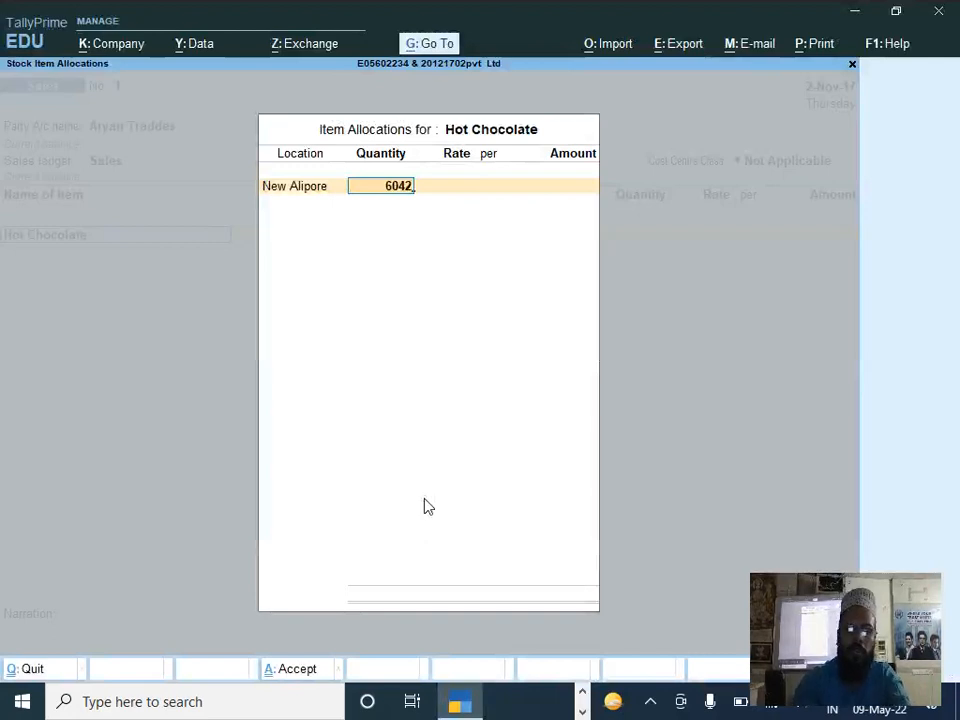
{"action": "type", "text": ".66"}
{"action": "key", "text": "BackSpace"}
{"action": "key", "text": "BackSpace"}
{"action": "key", "text": "BackSpace"}
{"action": "key", "text": "BackSpace"}
{"action": "key", "text": "BackSpace"}
{"action": "key", "text": "Return"}
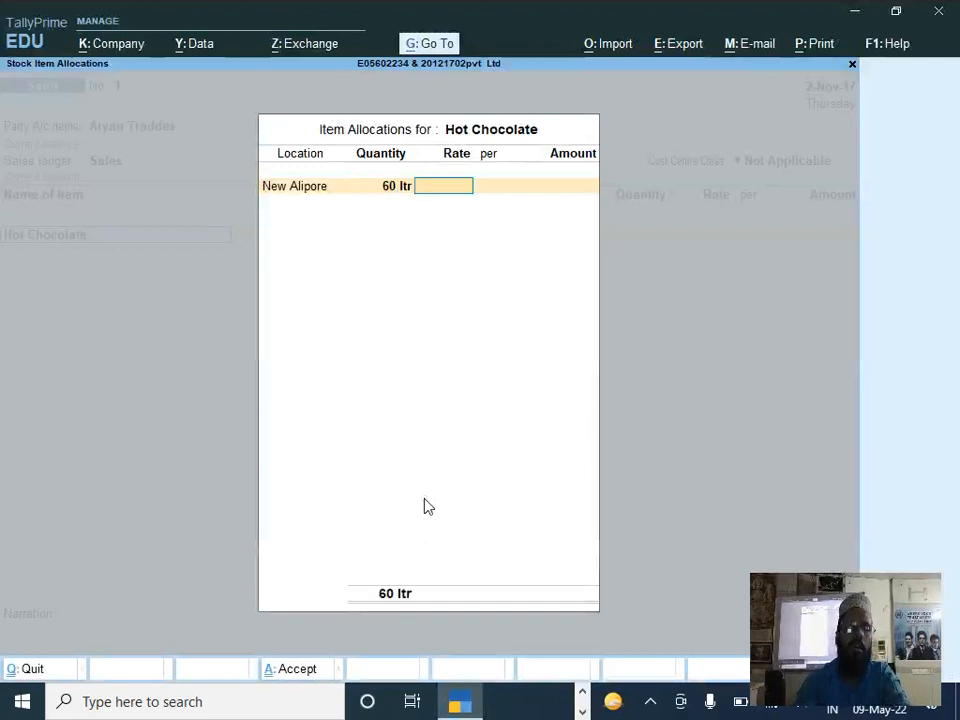
Step: Set the Hot Chocolate rate to 42.66 per ltr and accept the item line in the sales voucher
{"action": "type", "text": "42.66"}
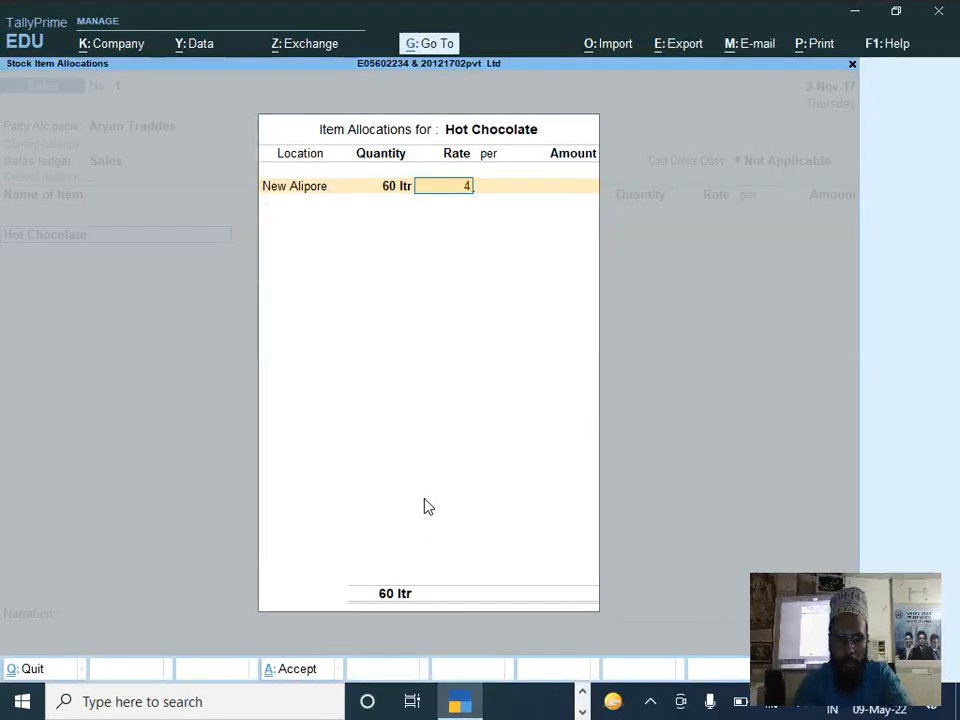
{"action": "key", "text": "Return"}
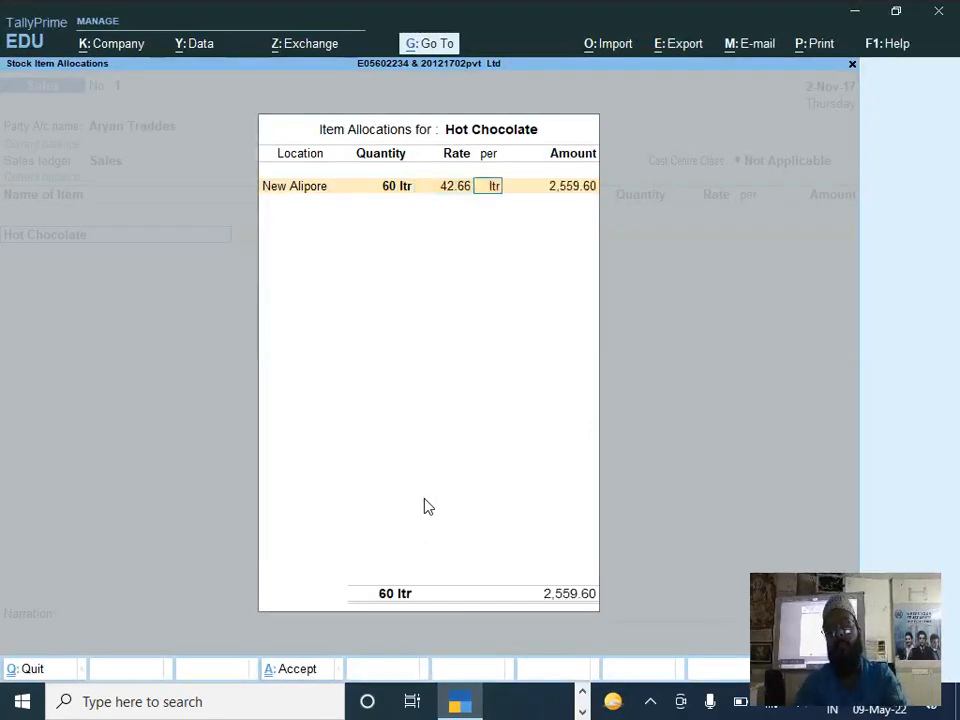
{"action": "key", "text": "Return"}
{"action": "key", "text": "Return"}
{"action": "key", "text": "Return"}
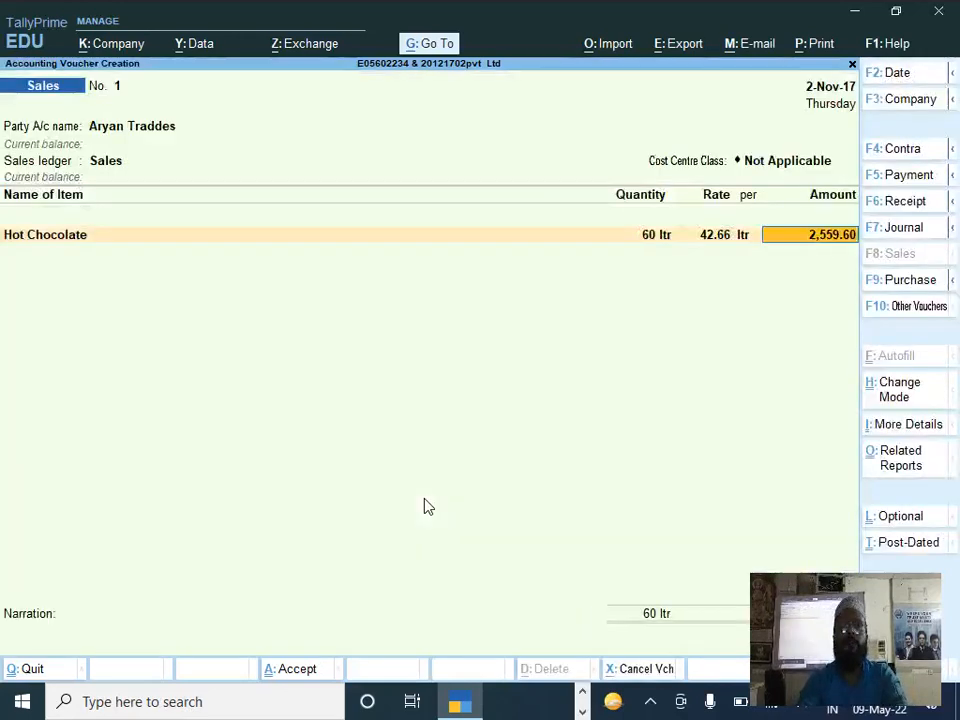
Step: End the item list in the sales voucher and create a tax ledger named Igst under Duties & Taxes
{"action": "key", "text": "Return"}
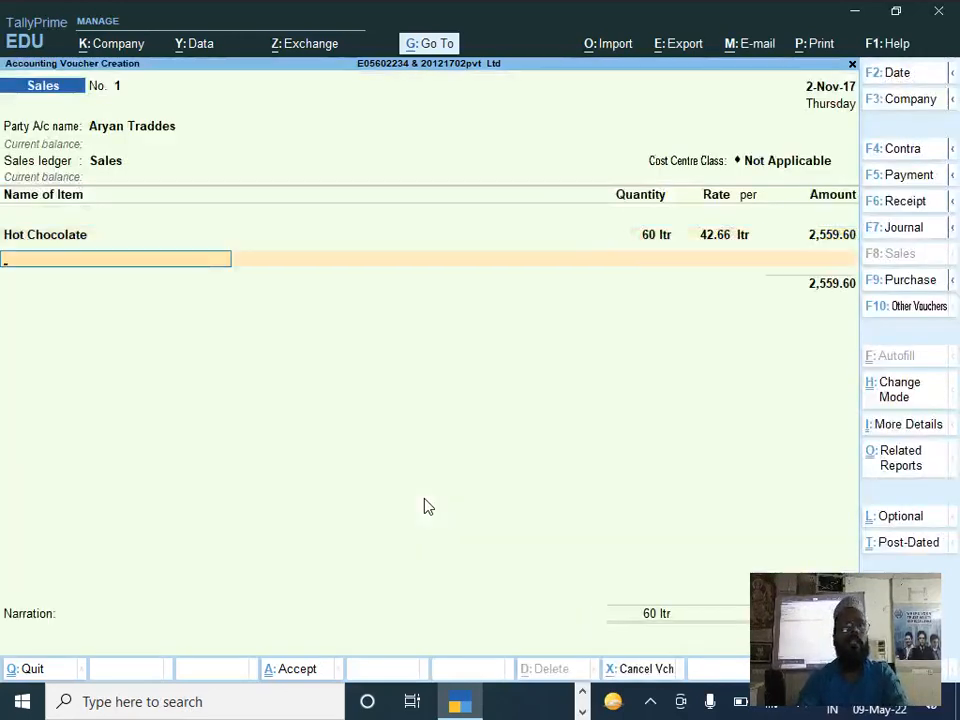
{"action": "key", "text": "Return"}
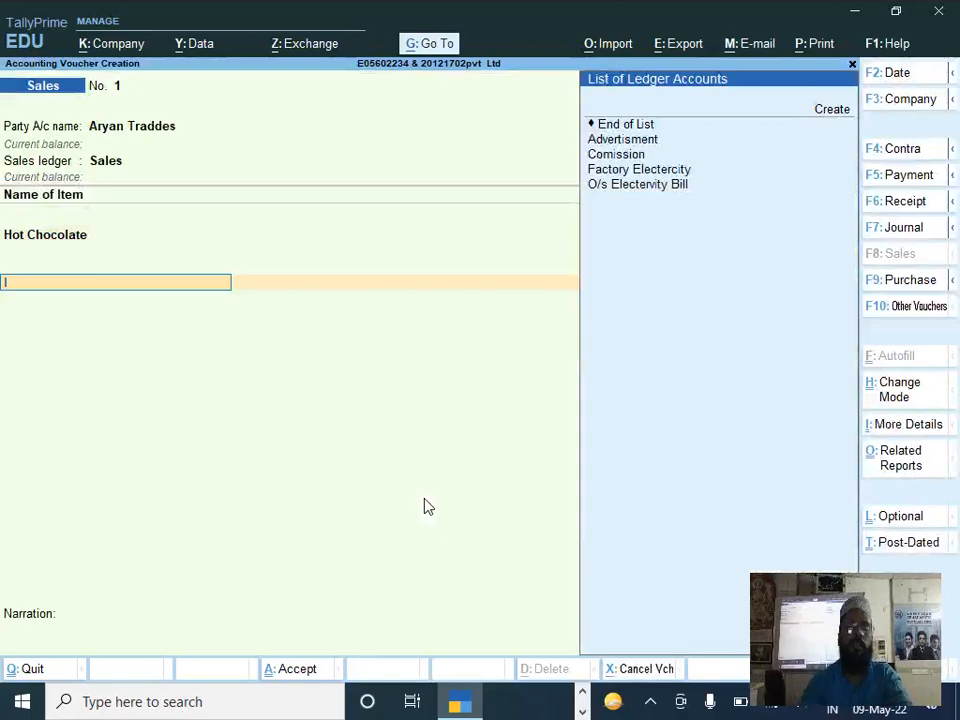
{"action": "key", "text": "alt+c"}
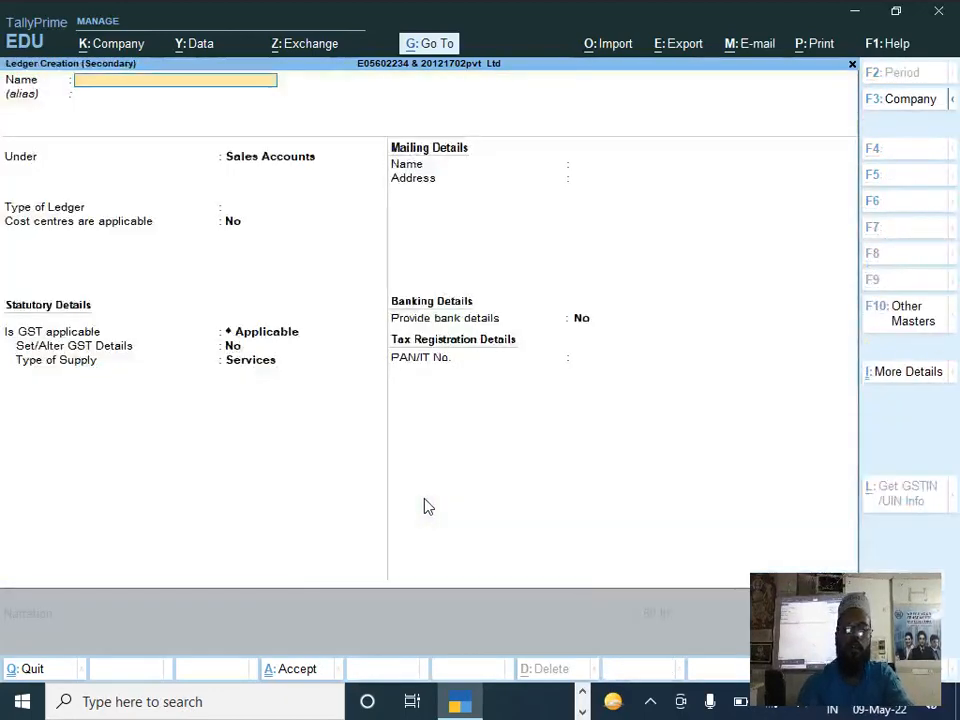
{"action": "type", "text": "Igst"}
{"action": "key", "text": "Return"}
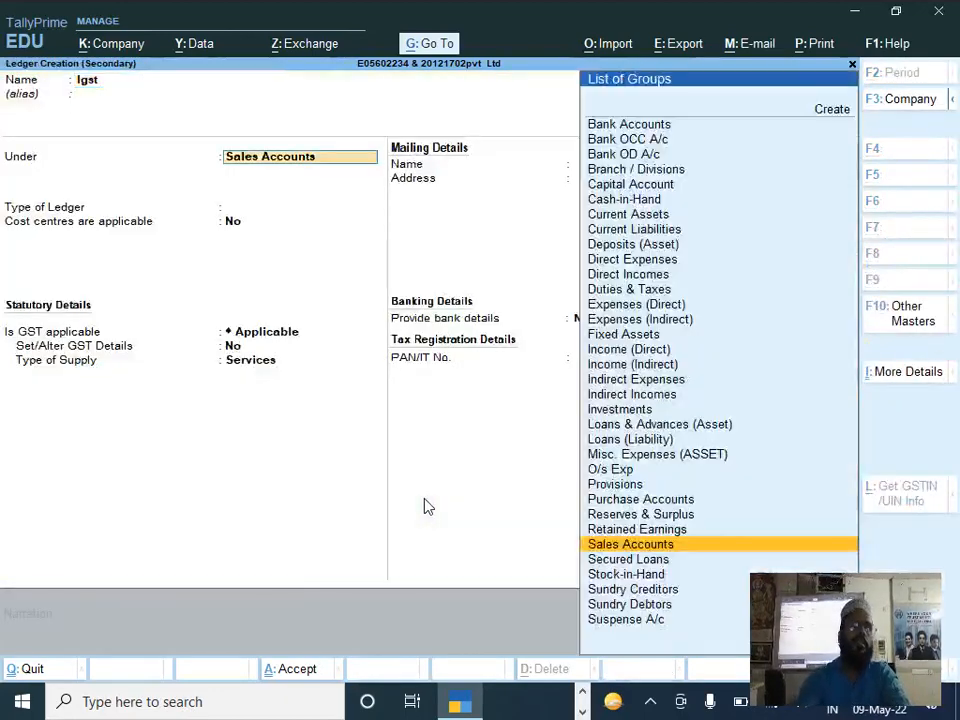
{"action": "type", "text": "D"}
{"action": "key", "text": "Down"}
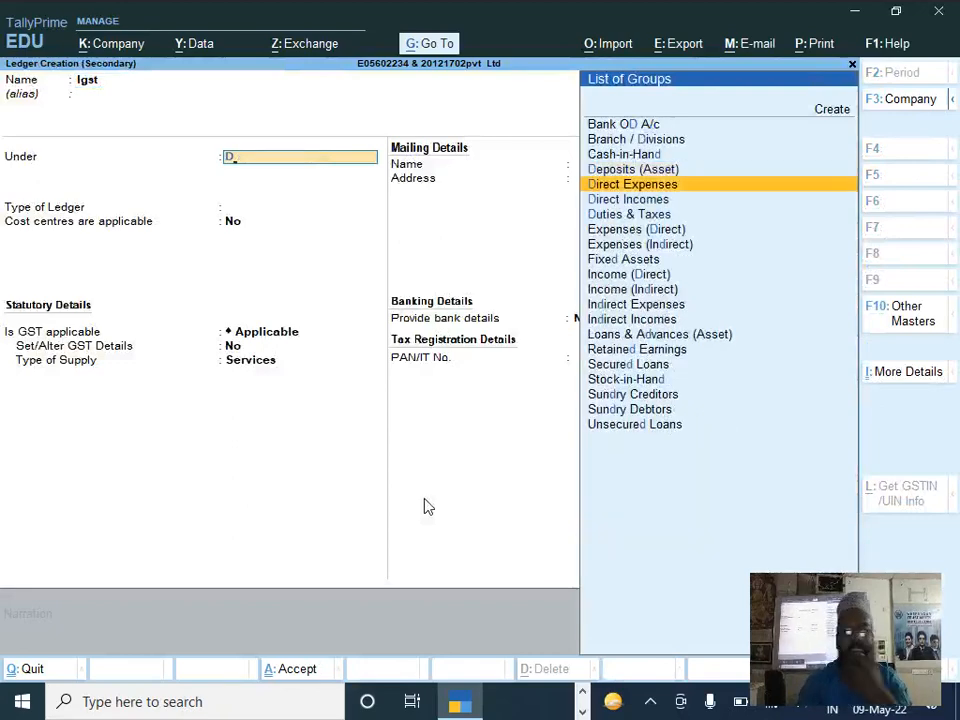
{"action": "key", "text": "Down"}
{"action": "key", "text": "Down"}
{"action": "key", "text": "Return"}
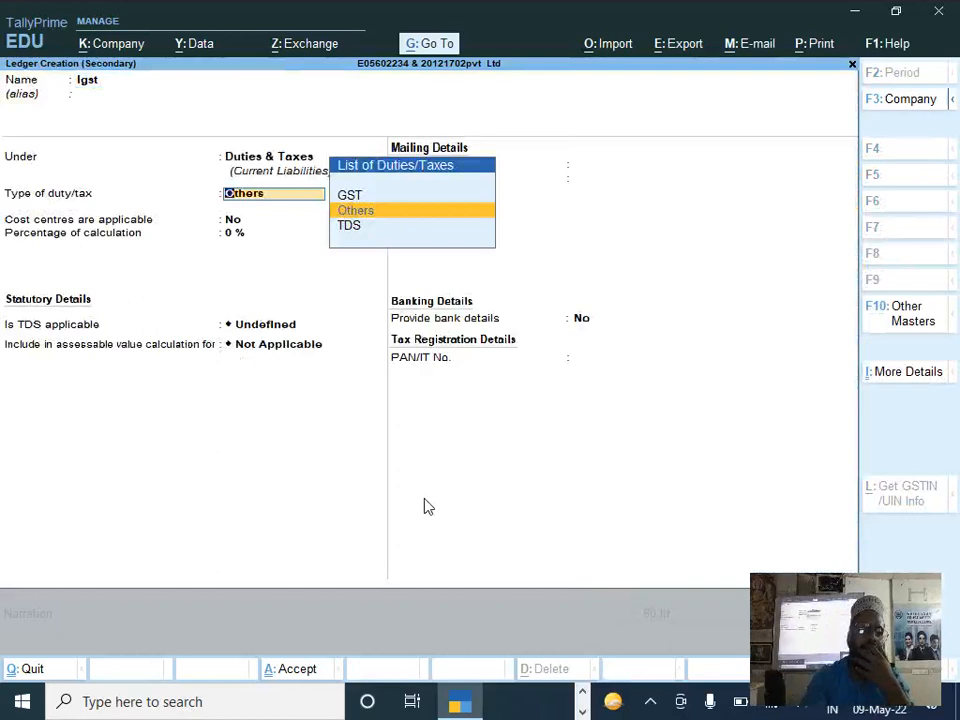
Step: Set the Igst ledger's type of duty/tax to GST and its tax type to Integrated Tax
{"action": "key", "text": "Up"}
{"action": "key", "text": "Return"}
{"action": "key", "text": "Down"}
{"action": "key", "text": "Down"}
{"action": "key", "text": "Down"}
{"action": "key", "text": "Up"}
{"action": "key", "text": "Return"}
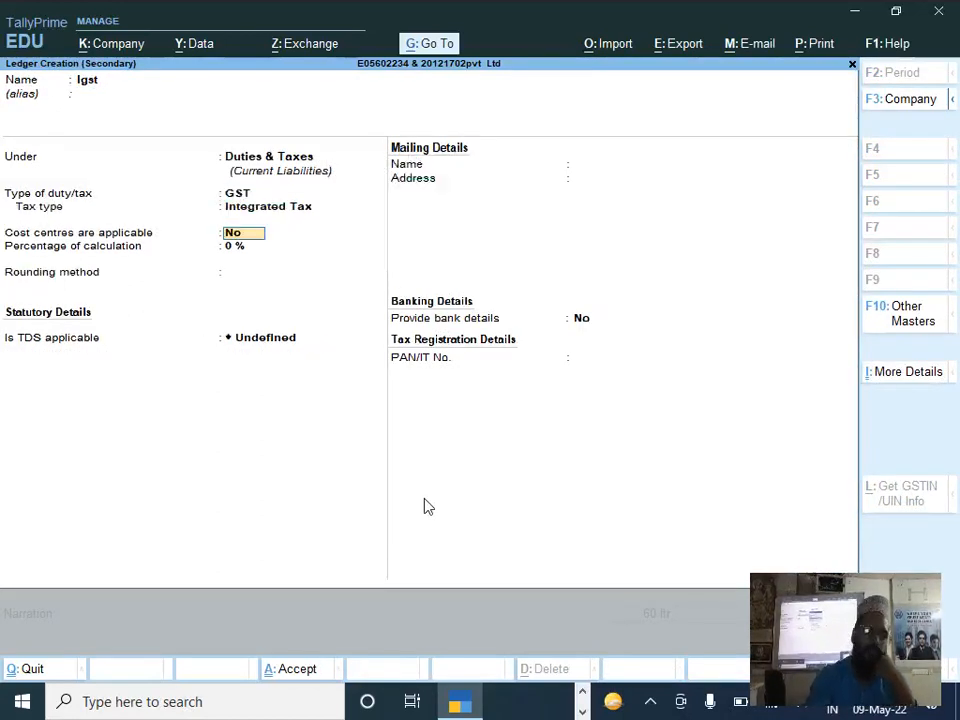
Step: Set the Igst ledger to Normal Rounding with a rounding limit of 1
{"action": "key", "text": "Return"}
{"action": "key", "text": "Return"}
{"action": "key", "text": "Down"}
{"action": "key", "text": "Down"}
{"action": "key", "text": "Return"}
{"action": "type", "text": "1"}
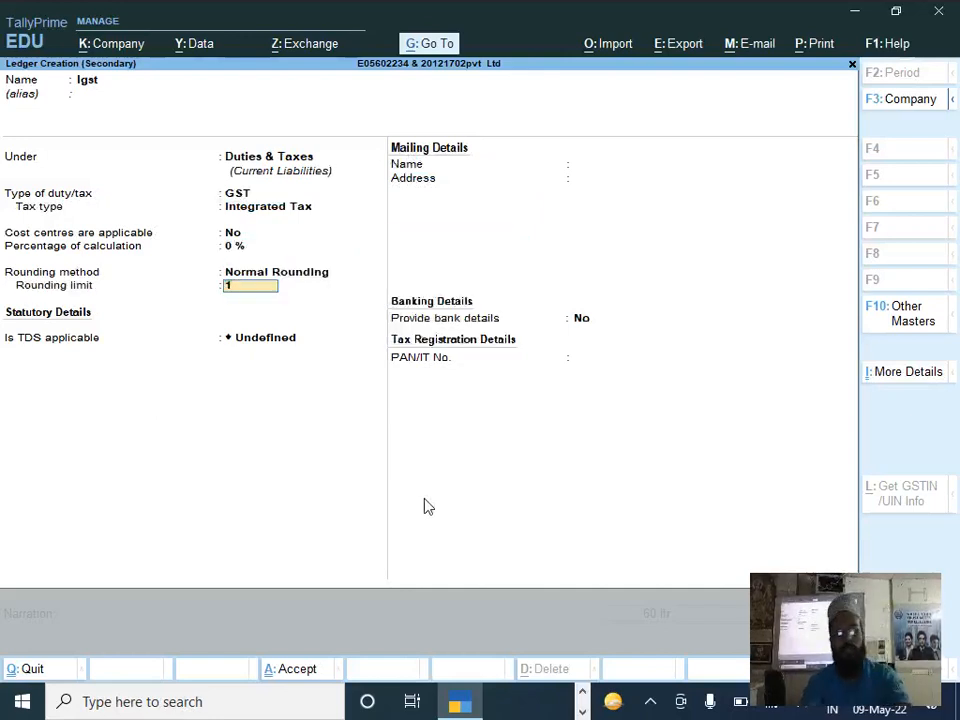
Step: Mark TDS as Not Applicable for the Igst ledger and save it into the sales voucher
{"action": "key", "text": "Return"}
{"action": "key", "text": "Down"}
{"action": "key", "text": "Return"}
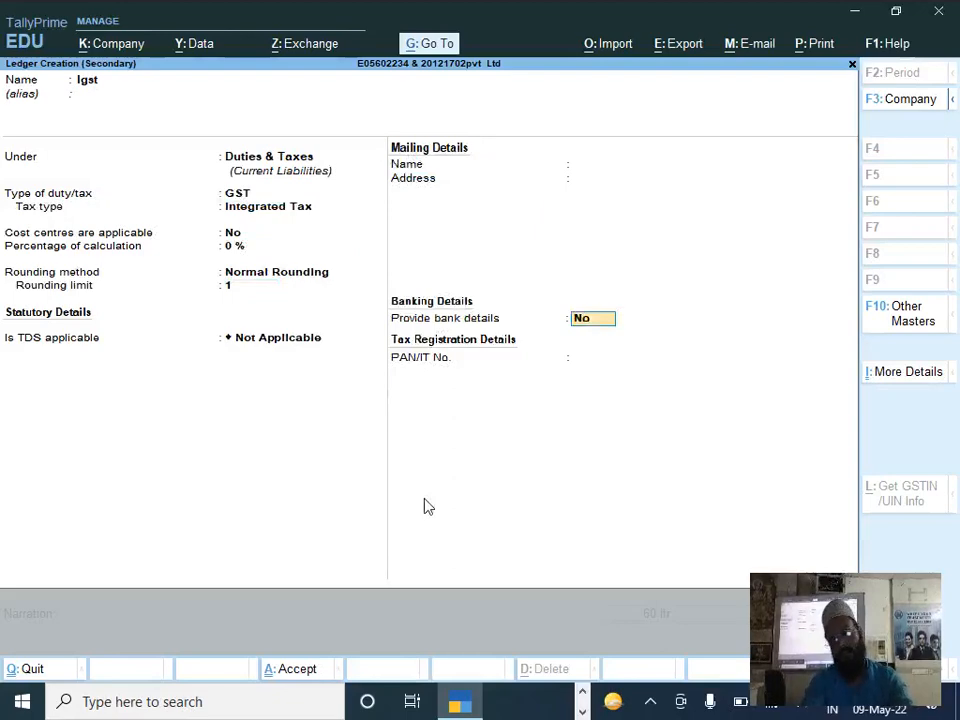
{"action": "key", "text": "ctrl+a"}
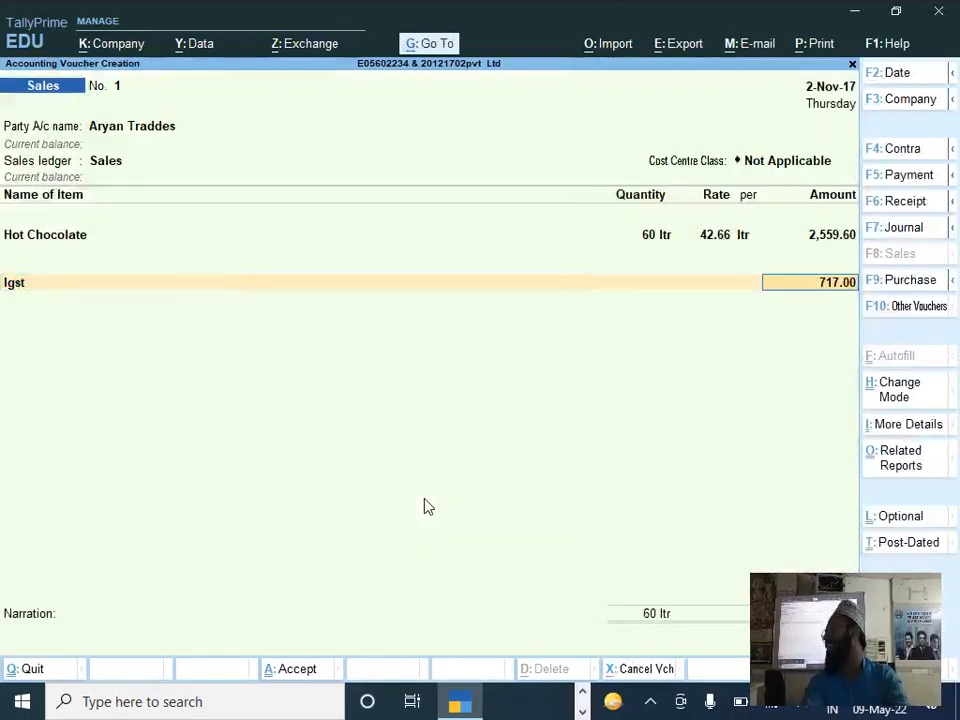
Step: Check the Hot Chocolate and IGST amounts against the DOCUMENT 3 invoice in the PDF, then save the sales voucher in TallyPrime
{"action": "key", "text": "alt+Tab"}
{"action": "scroll", "coordinate": [238, 210], "scroll_direction": "down", "scroll_amount": 3}
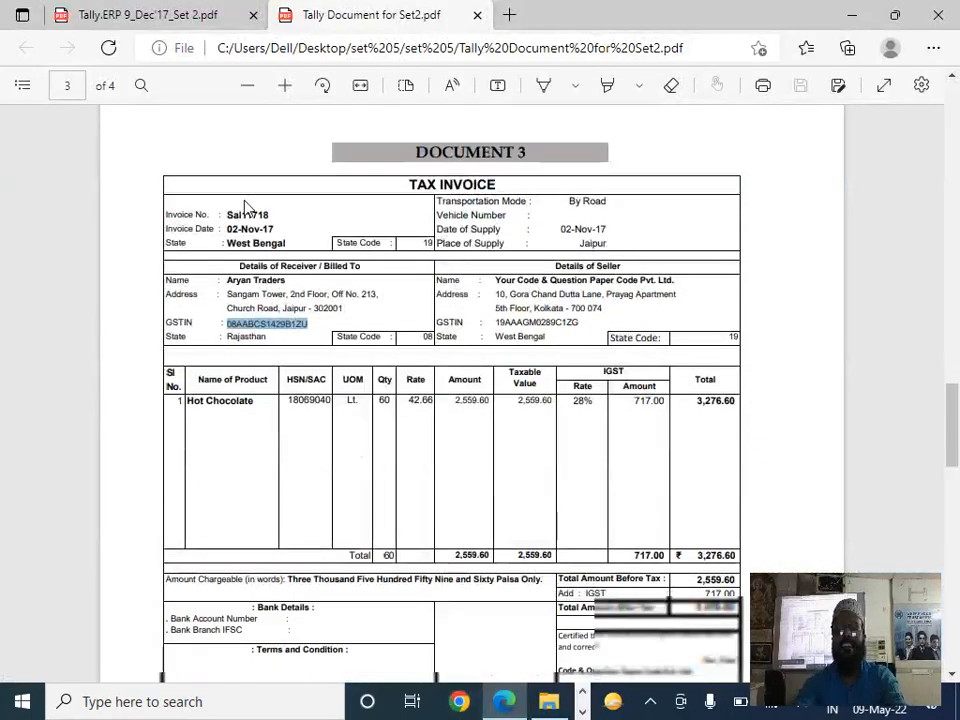
{"action": "key", "text": "alt+Tab"}
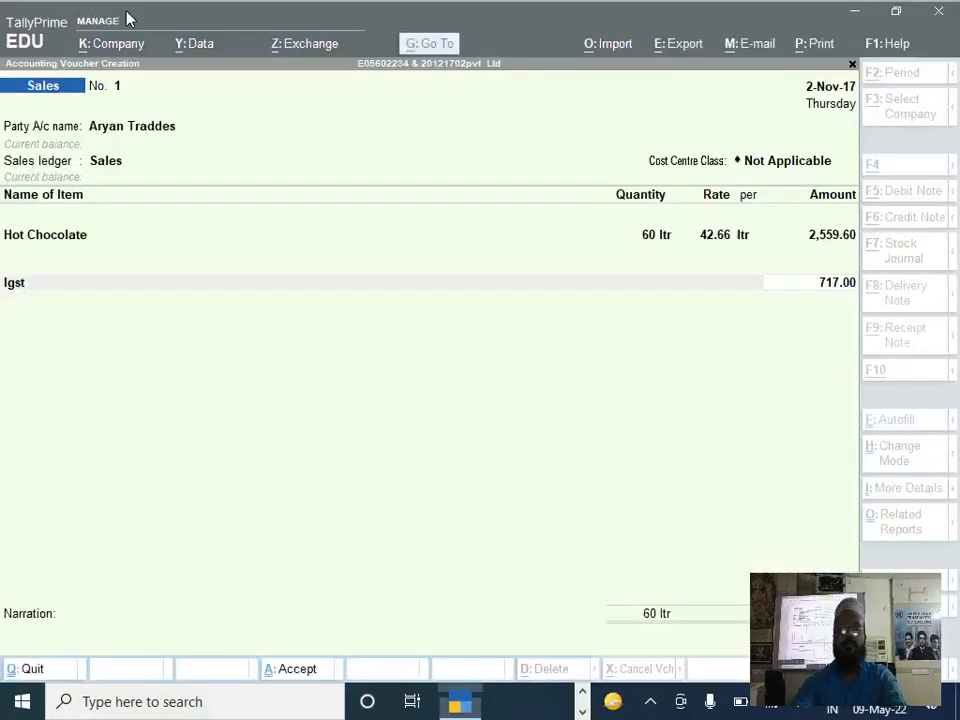
{"action": "key", "text": "ctrl+a"}
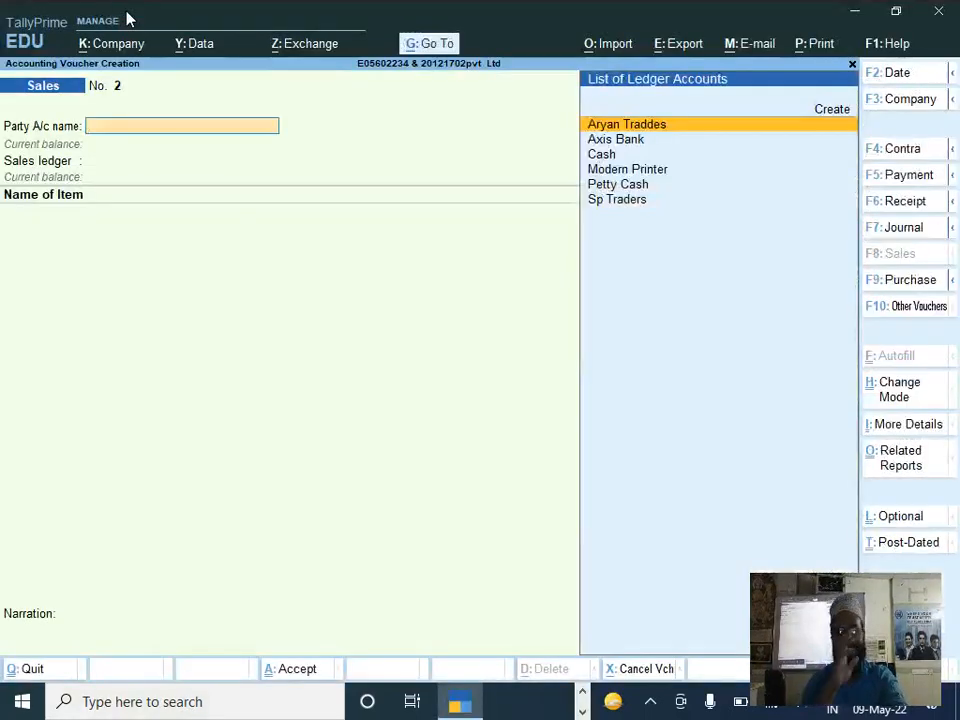
Step: Switch to the Tally.ERP 9_Dec'17_Set 2 PDF in the browser and read question 11 on DOCUMENT 4
{"action": "key", "text": "alt+Tab"}
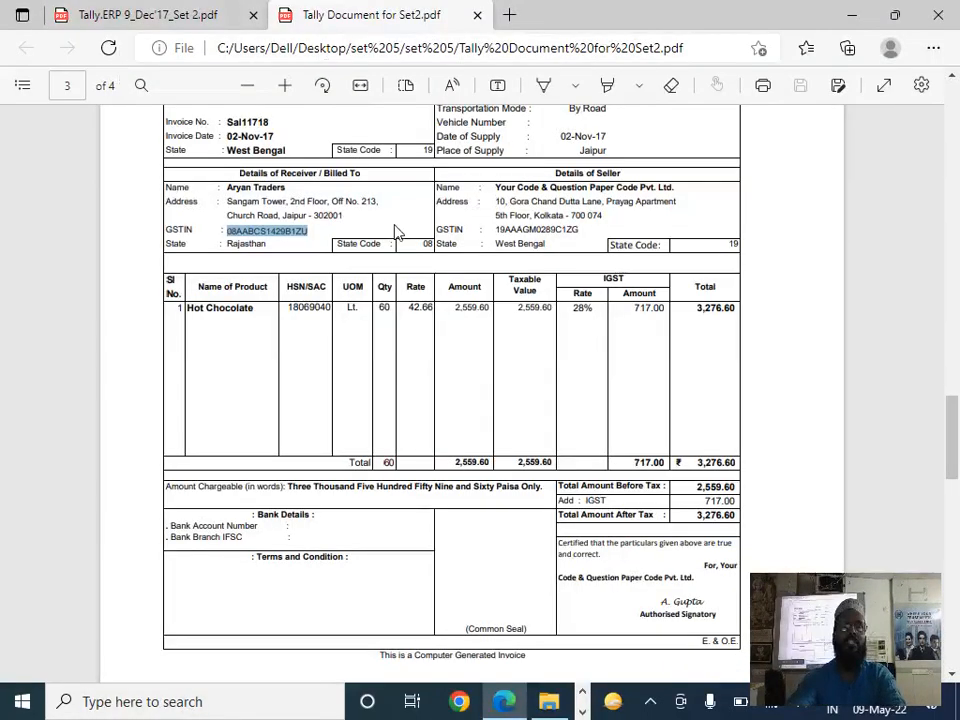
{"action": "key", "text": "alt+Tab"}
{"action": "left_click", "coordinate": [431, 296]}
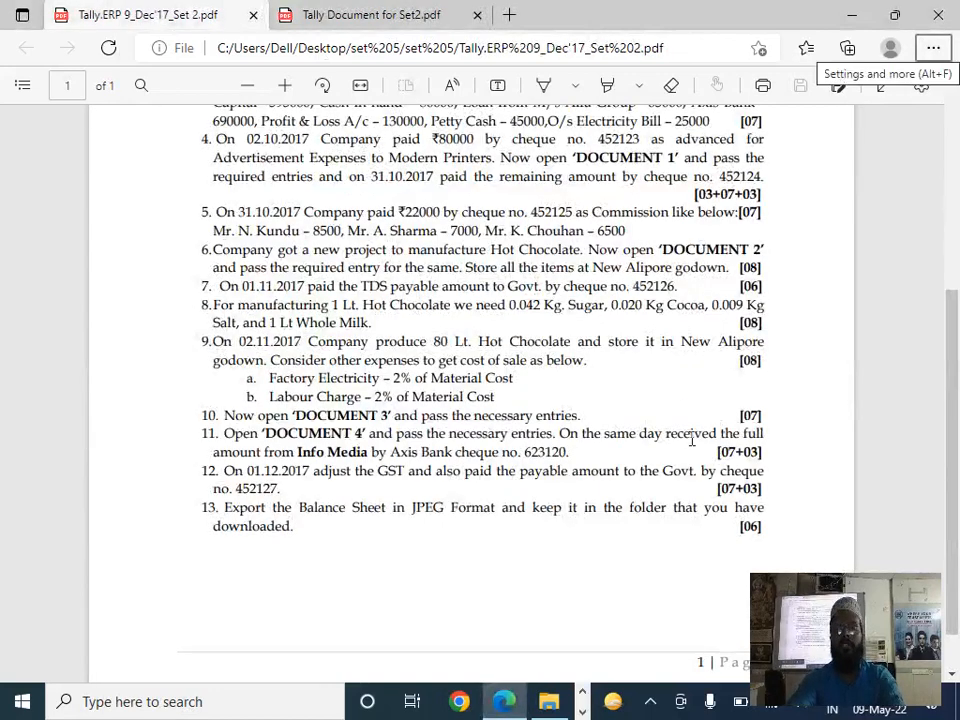
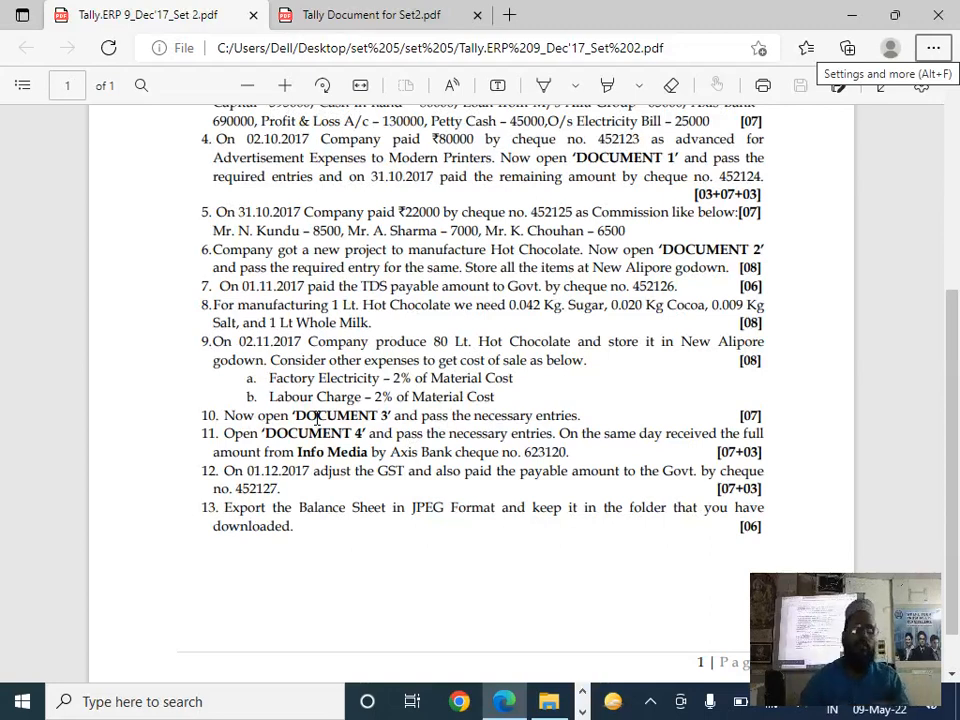
Step: Open the Tally Document for Set2 PDF and read the DOCUMENT 4 tax invoice's buyer, services and tax amounts
{"action": "key", "text": "alt+Tab"}
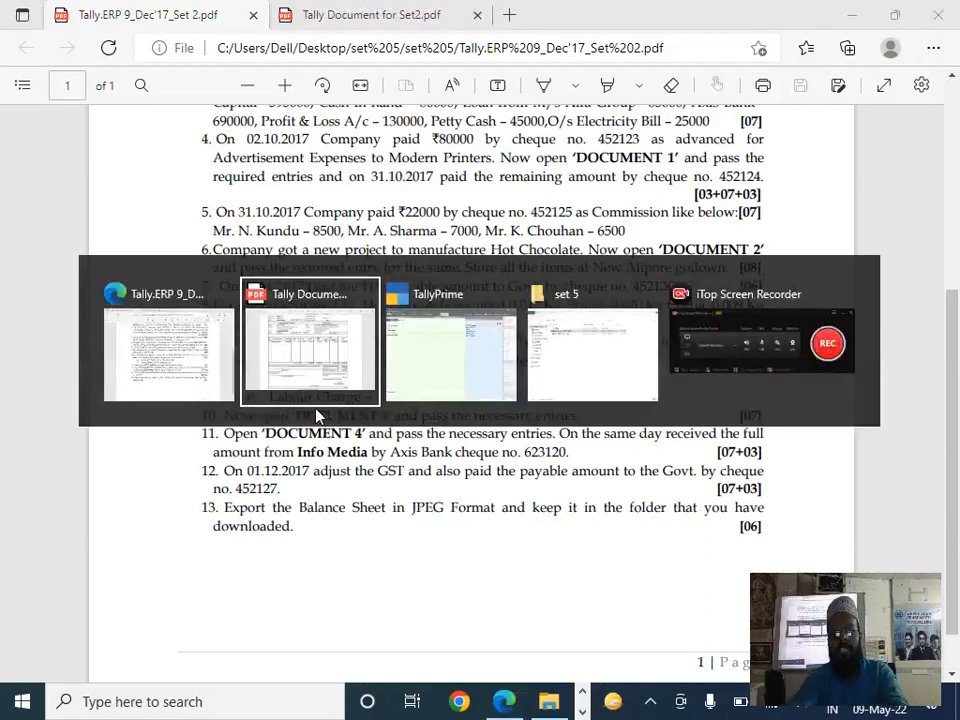
{"action": "scroll", "coordinate": [377, 347], "scroll_direction": "down", "scroll_amount": 10}
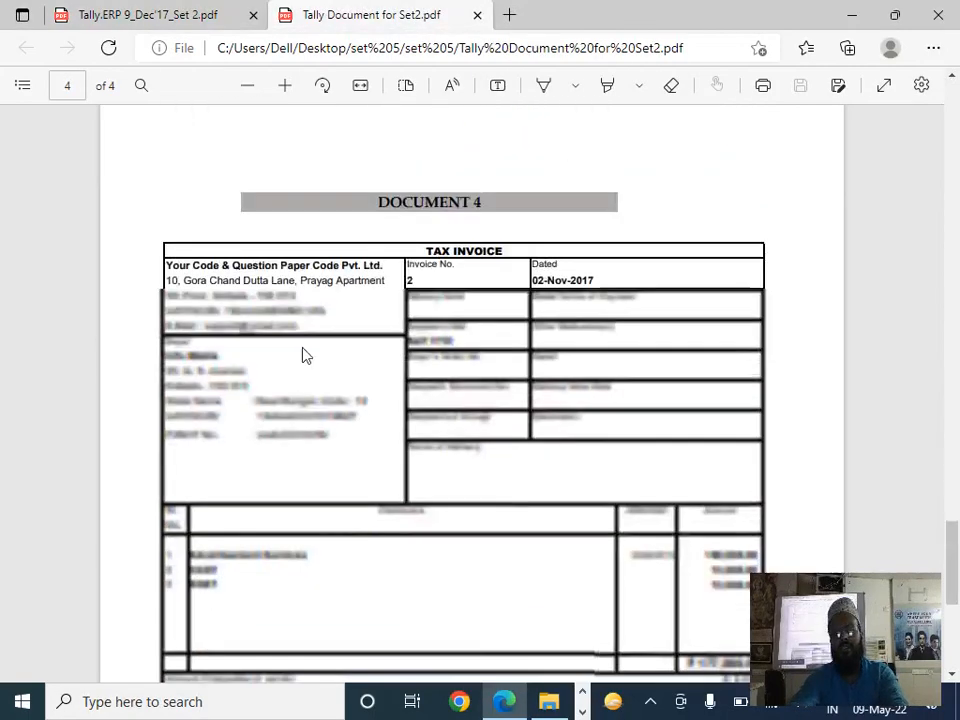
{"action": "scroll", "coordinate": [305, 356], "scroll_direction": "down", "scroll_amount": 3}
{"action": "scroll", "coordinate": [279, 332], "scroll_direction": "up", "scroll_amount": 2}
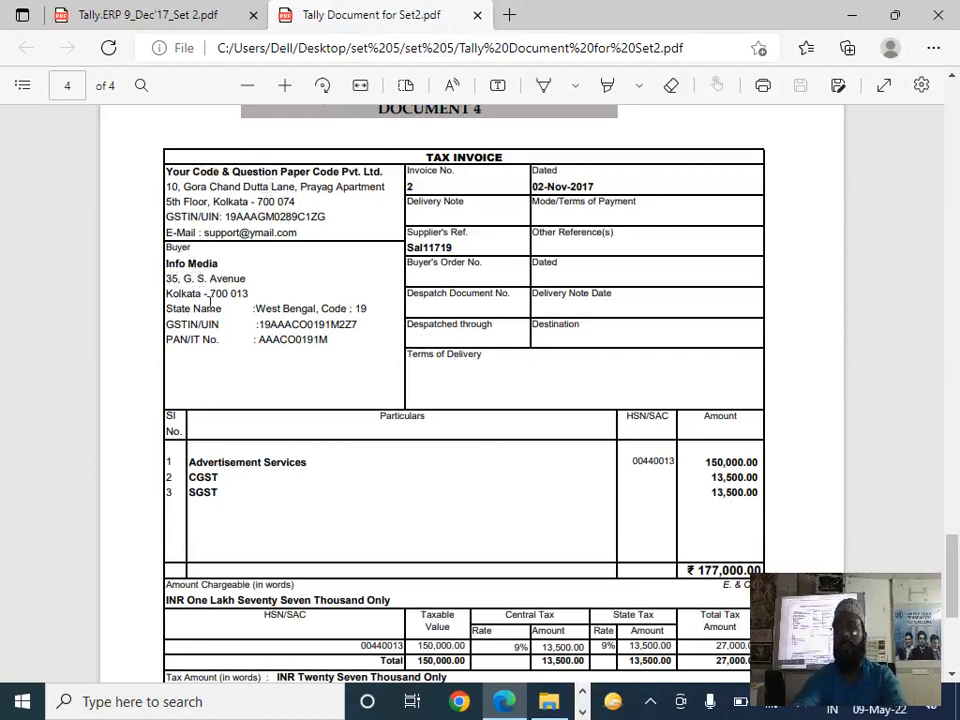
{"action": "scroll", "coordinate": [170, 285], "scroll_direction": "down", "scroll_amount": 2}
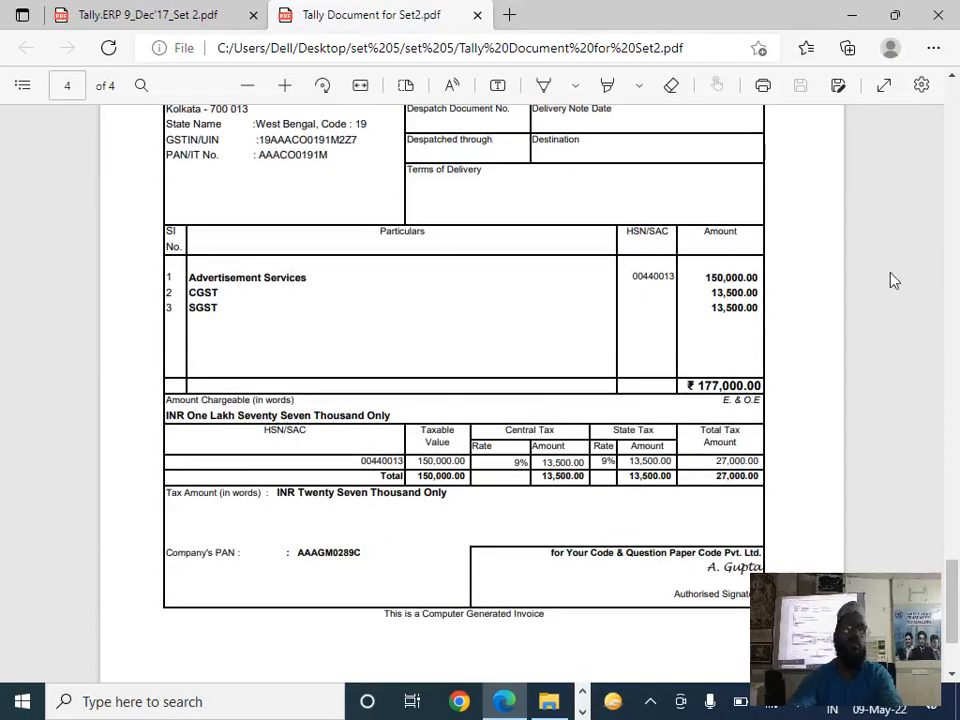
Step: Switch to TallyPrime and change the new sales voucher's mode to Accounting Invoice
{"action": "key", "text": "alt+Tab"}
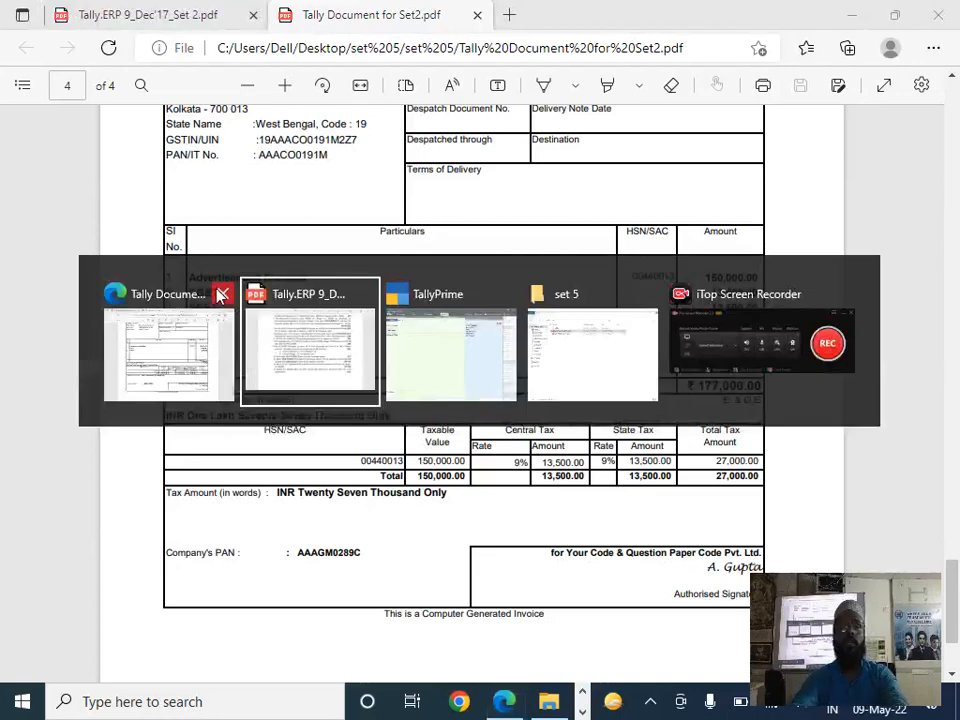
{"action": "key", "text": "alt+Tab"}
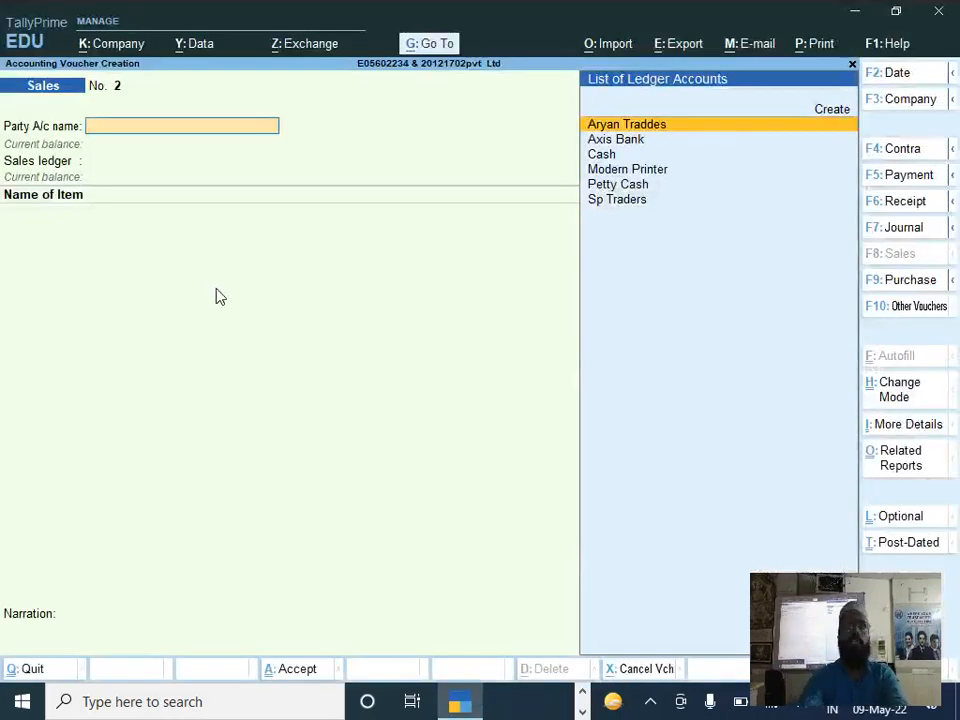
{"action": "key", "text": "ctrl+h"}
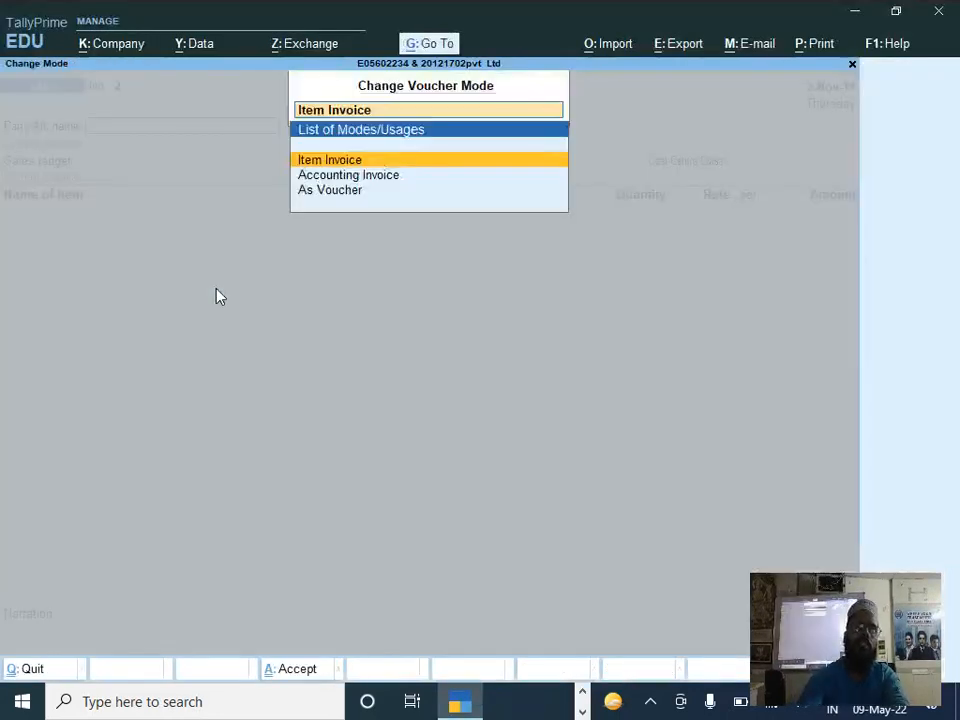
{"action": "key", "text": "Down"}
{"action": "key", "text": "Return"}
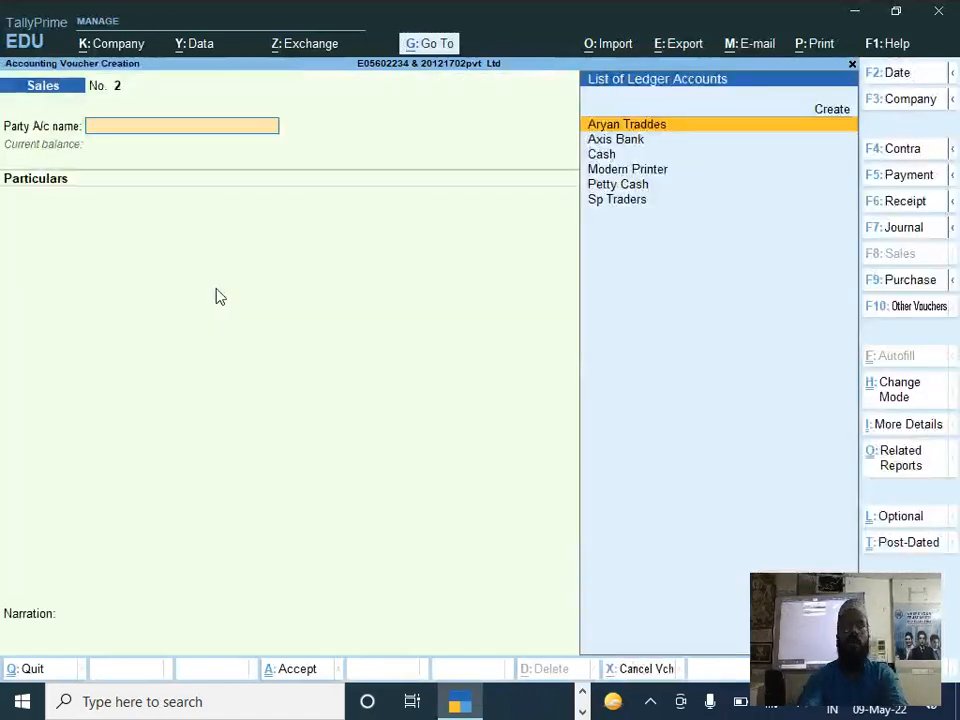
Step: Check the invoice date on DOCUMENT 4 and set the sales voucher's date to 2-11-2017
{"action": "key", "text": "F2"}
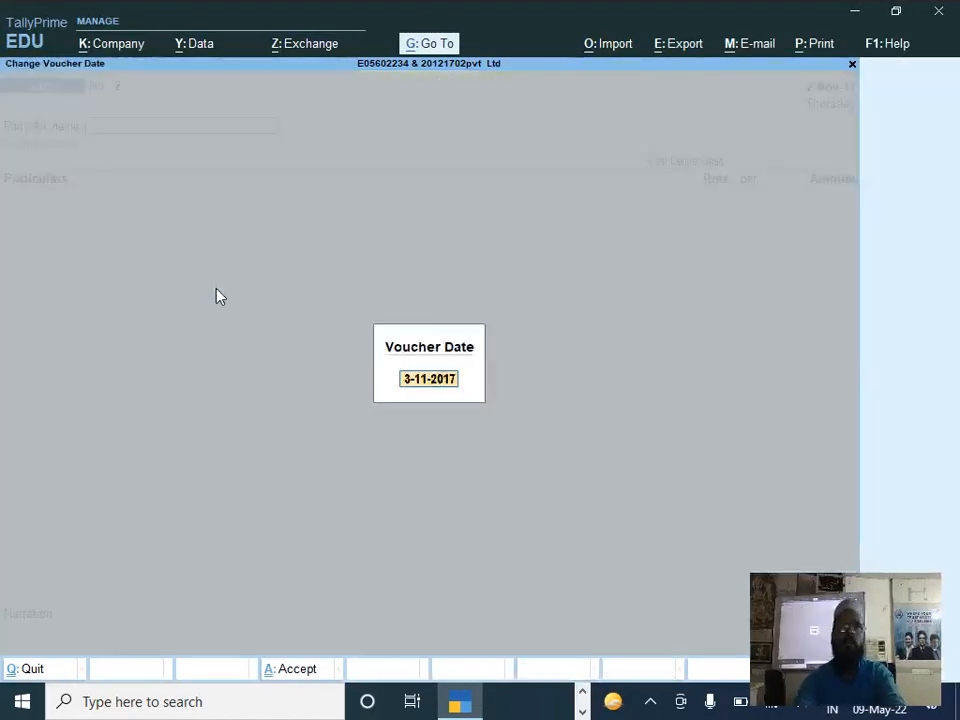
{"action": "key", "text": "alt+Tab"}
{"action": "scroll", "coordinate": [489, 270], "scroll_direction": "up", "scroll_amount": 4}
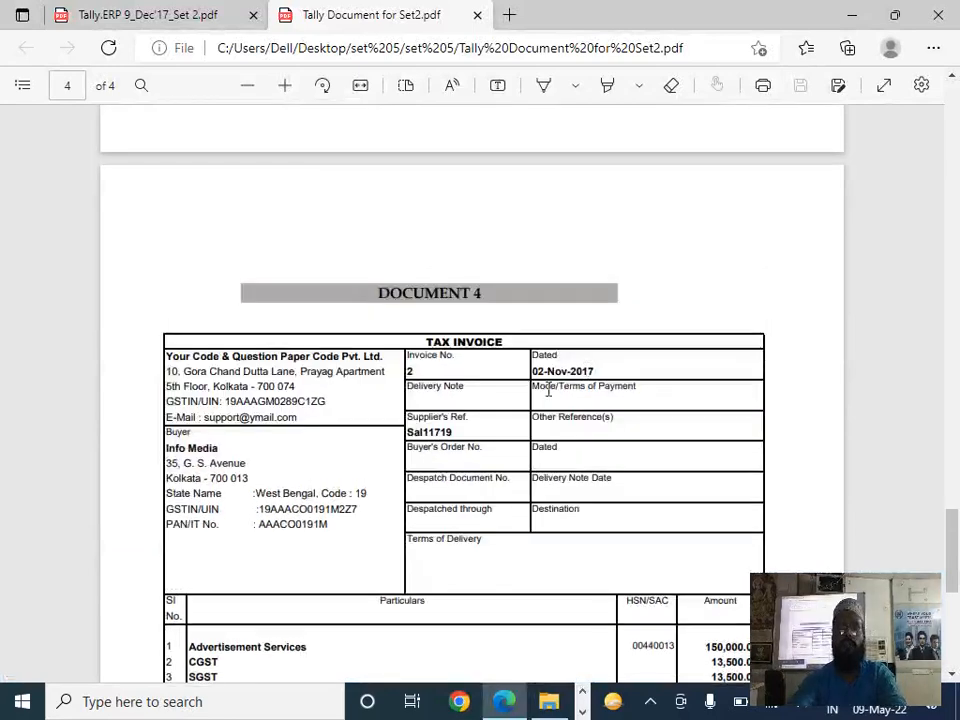
{"action": "key", "text": "alt+Tab"}
{"action": "type", "text": "2-11"}
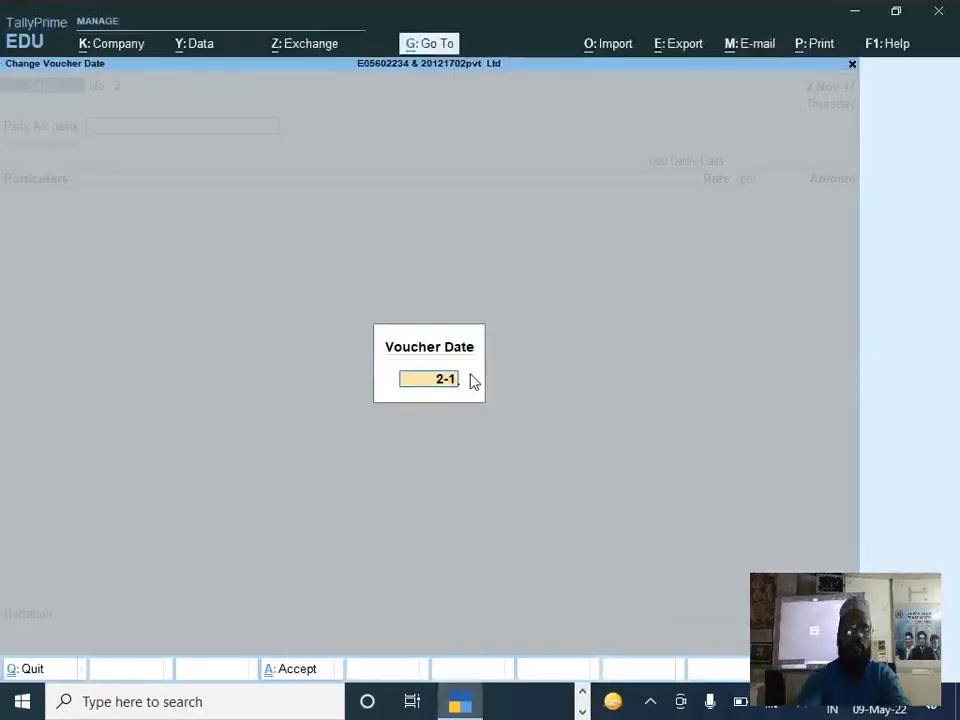
{"action": "key", "text": "Return"}
Step: Start a new party ledger named Info Media, checking the buyer name in the PDF, and place it under Sundry Debtors
{"action": "key", "text": "alt+c"}
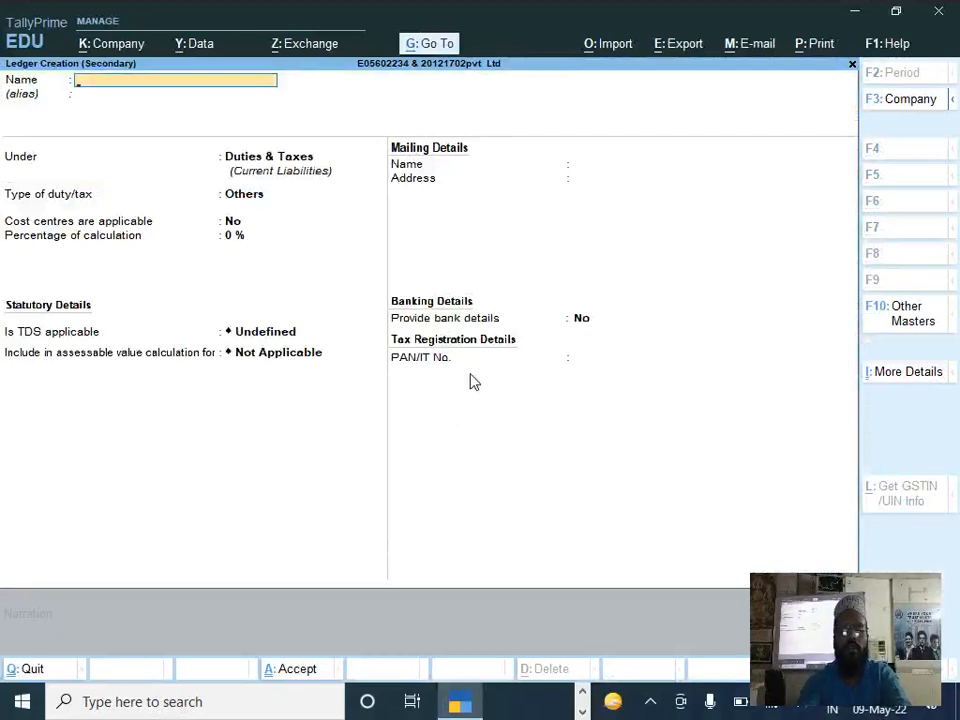
{"action": "key", "text": "alt+Tab"}
{"action": "key", "text": "alt+Tab"}
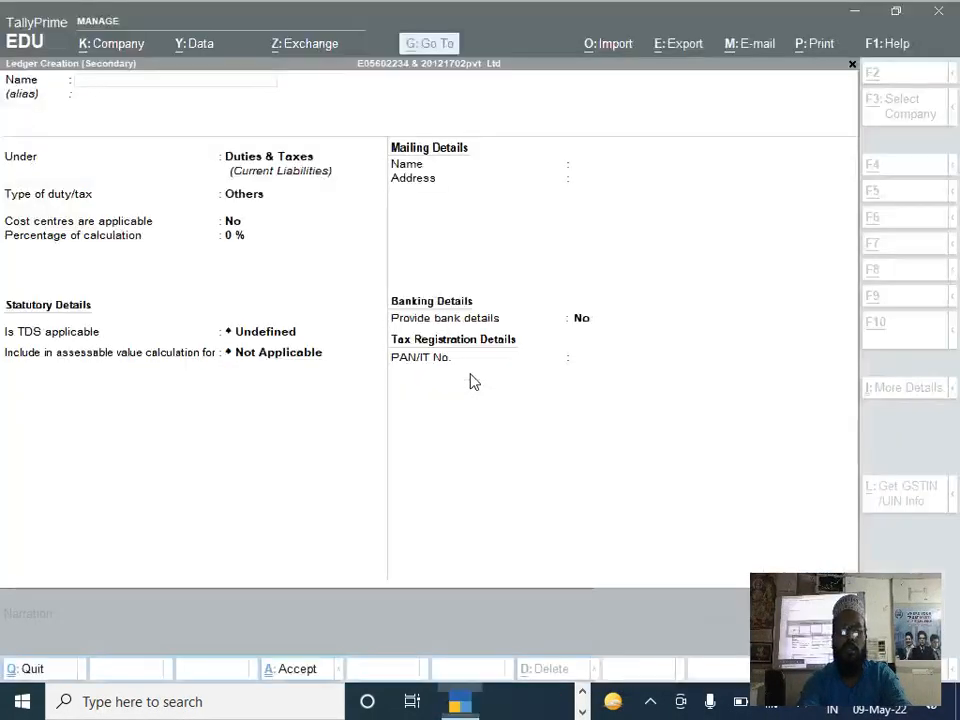
{"action": "type", "text": "Info media"}
{"action": "key", "text": "Return"}
{"action": "key", "text": "Return"}
{"action": "type", "text": "S"}
{"action": "key", "text": "Down"}
{"action": "key", "text": "Down"}
{"action": "key", "text": "Down"}
{"action": "key", "text": "Down"}
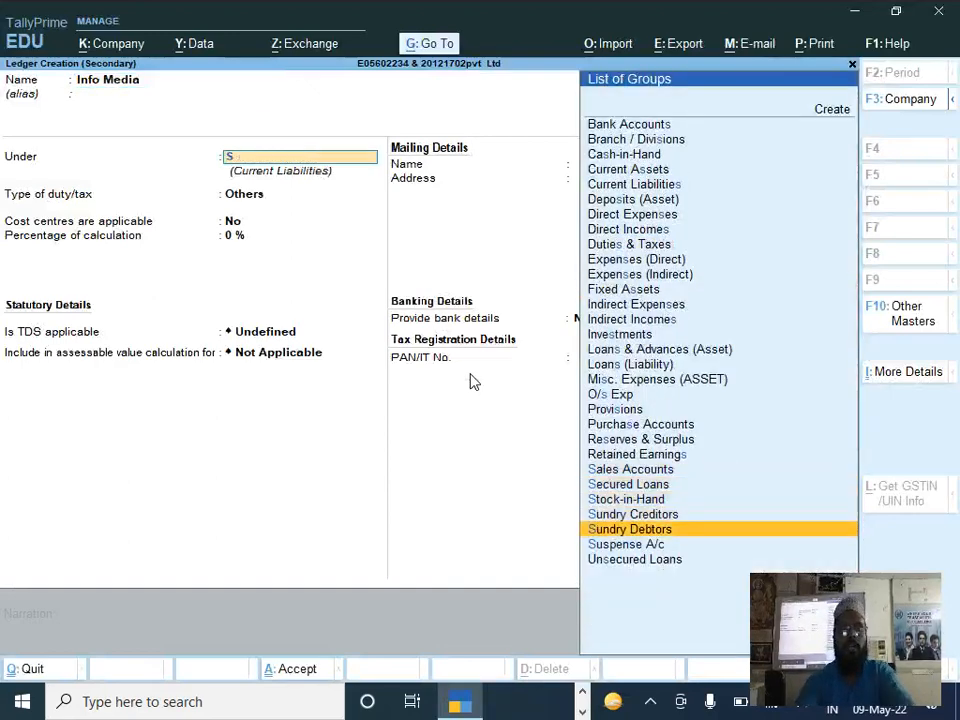
{"action": "key", "text": "Return"}
{"action": "key", "text": "Return"}
{"action": "key", "text": "Return"}
{"action": "key", "text": "Return"}
{"action": "key", "text": "Return"}
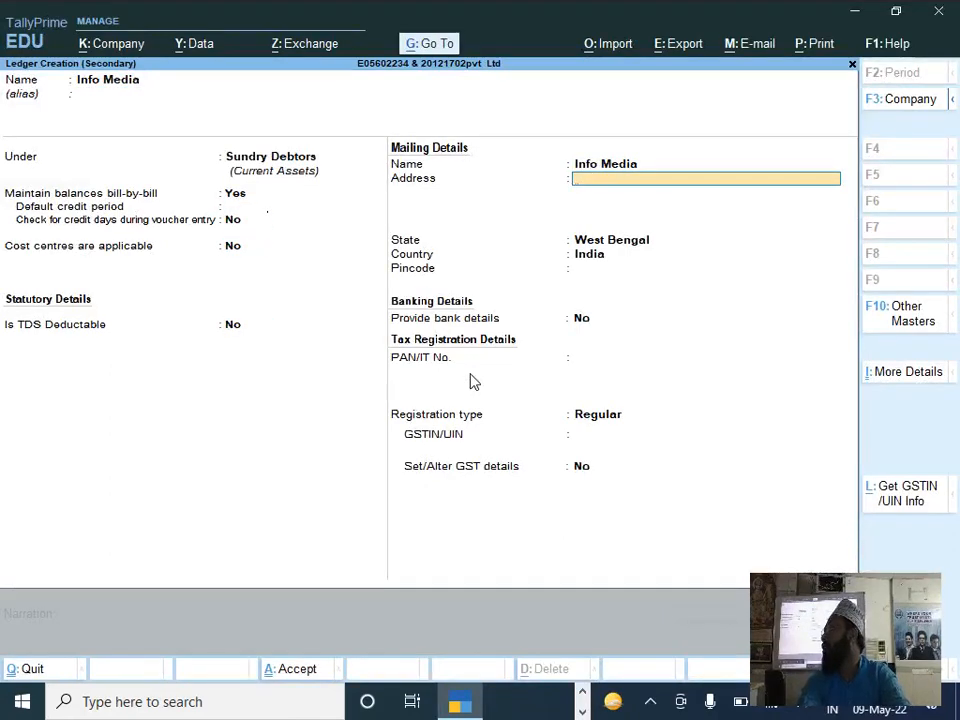
Step: Keep the Info Media ledger's bill-by-bill, West Bengal and Regular registration defaults, leaving the address and PAN blank
{"action": "key", "text": "alt+Tab"}
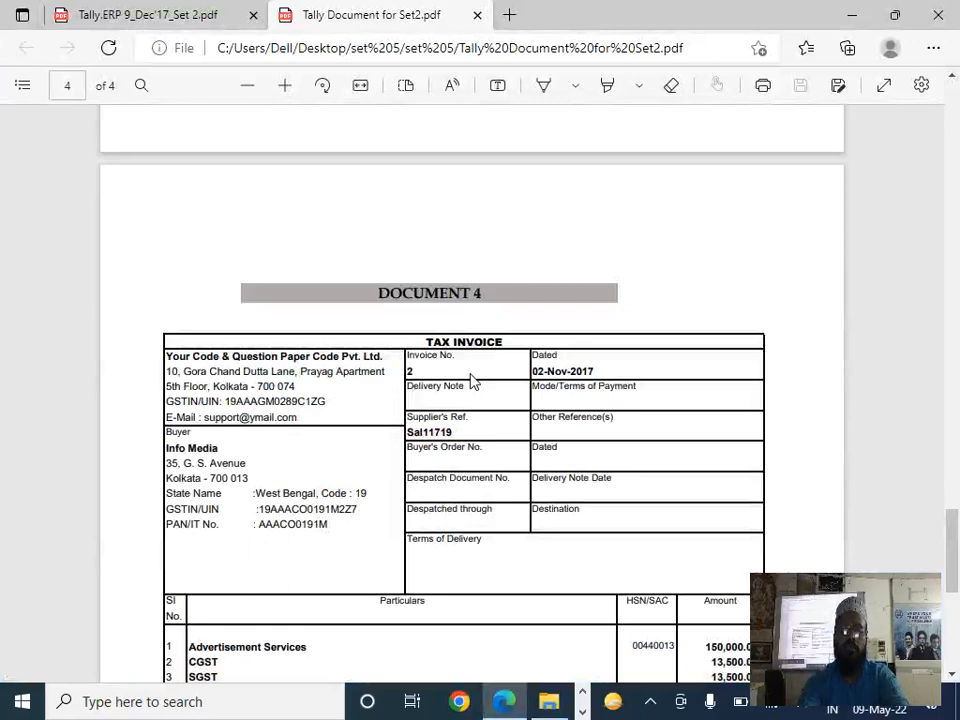
{"action": "key", "text": "alt+Tab"}
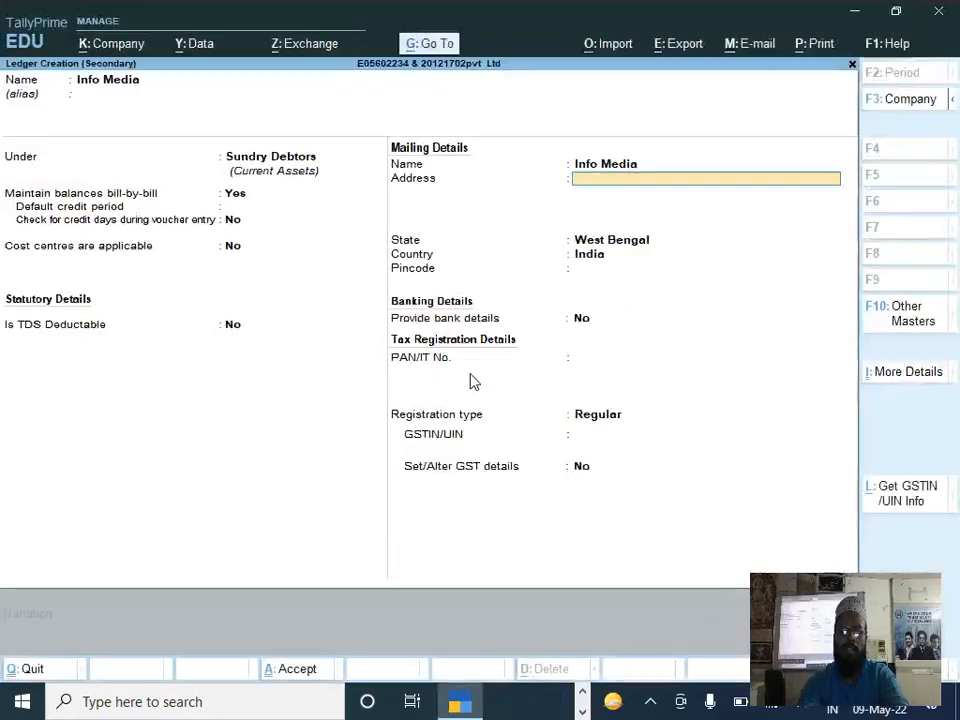
{"action": "key", "text": "Return"}
{"action": "key", "text": "Return"}
{"action": "key", "text": "Return"}
{"action": "key", "text": "Return"}
{"action": "key", "text": "Return"}
{"action": "key", "text": "Return"}
{"action": "key", "text": "Return"}
Step: Copy the buyer's GSTIN from the DOCUMENT 4 invoice into the Info Media ledger's GSTIN/UIN field and save the ledger
{"action": "key", "text": "alt+Tab"}
{"action": "double_click", "coordinate": [315, 522]}
{"action": "left_click", "coordinate": [315, 518]}
{"action": "double_click", "coordinate": [315, 509]}
{"action": "key", "text": "ctrl+c"}
{"action": "key", "text": "alt+Tab"}
{"action": "key", "text": "ctrl+alt+v"}
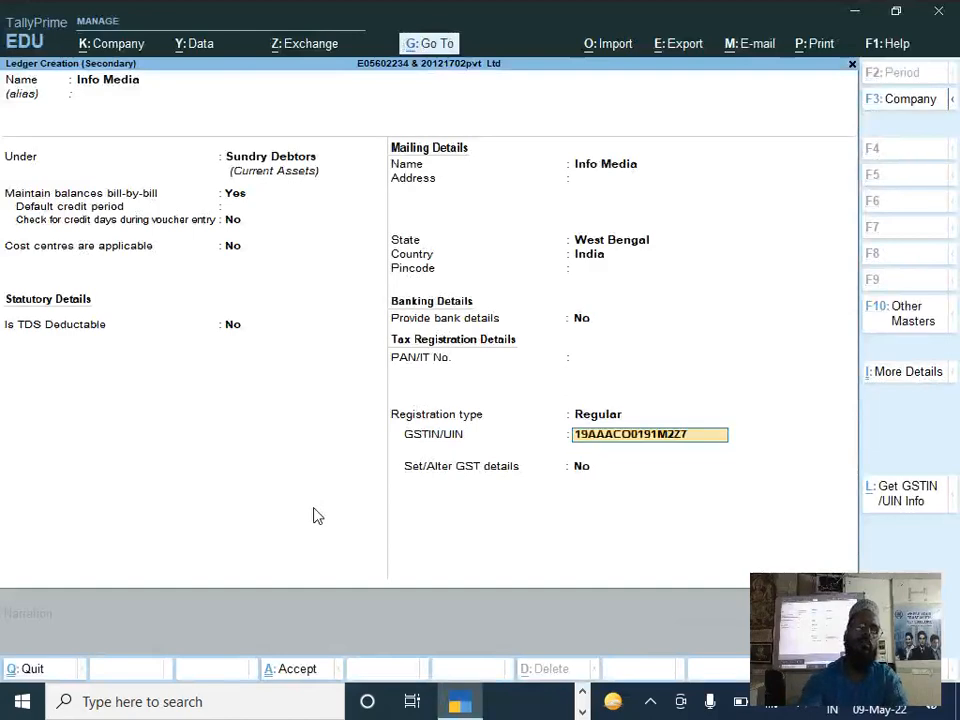
{"action": "key", "text": "Return"}
{"action": "key", "text": "Return"}
{"action": "key", "text": "Return"}
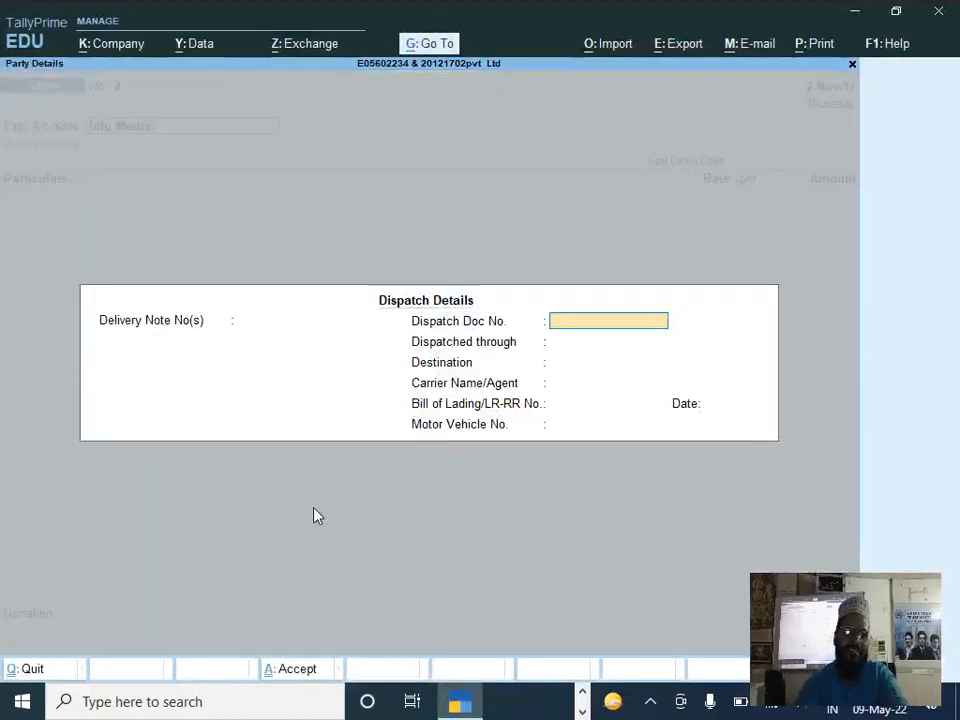
Step: Accept blank dispatch details and the Info Media party details, leaving the cost centre class as Not Applicable
{"action": "key", "text": "ctrl+a"}
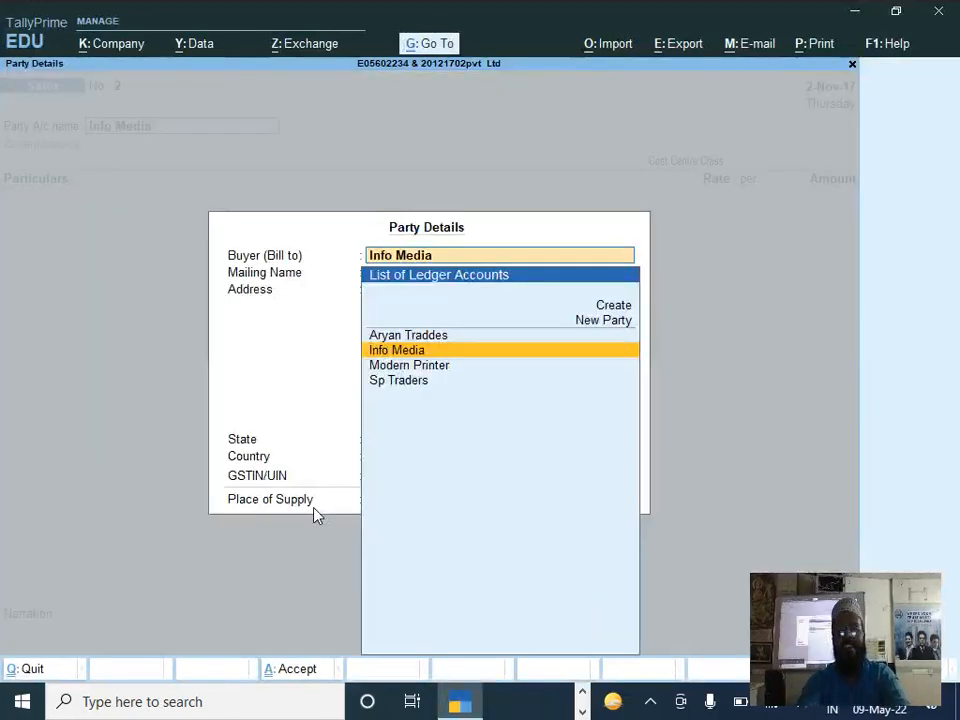
{"action": "key", "text": "ctrl+a"}
{"action": "key", "text": "Return"}
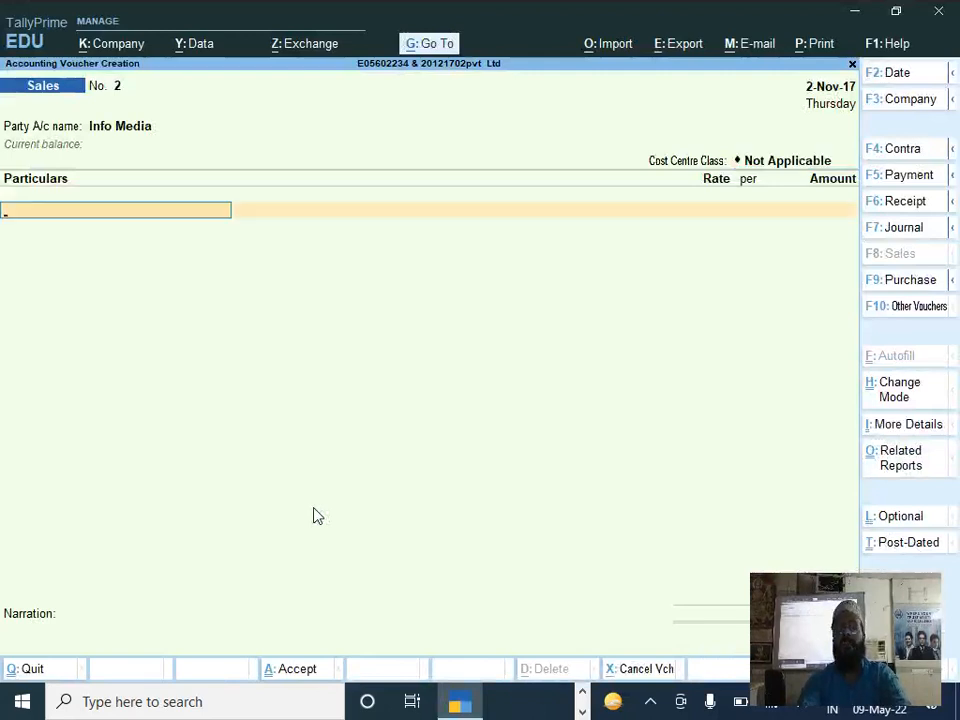
Step: Start a new ledger named Advetisment Service for the voucher's particulars and place it under Direct Incomes
{"action": "key", "text": "alt+c"}
{"action": "type", "text": "Advetisment"}
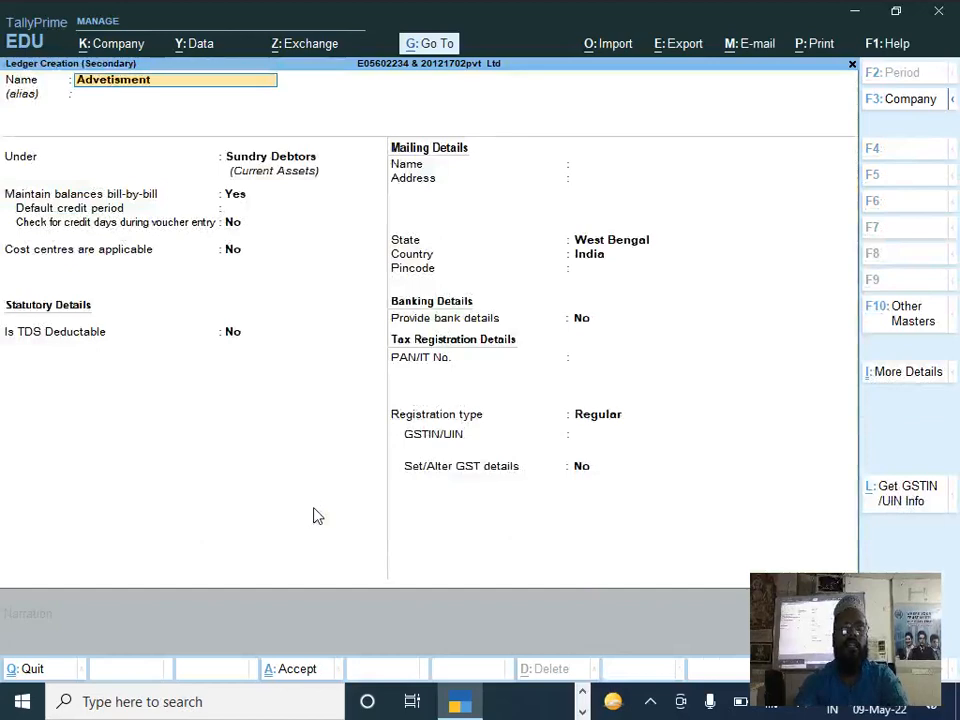
{"action": "type", "text": " Service"}
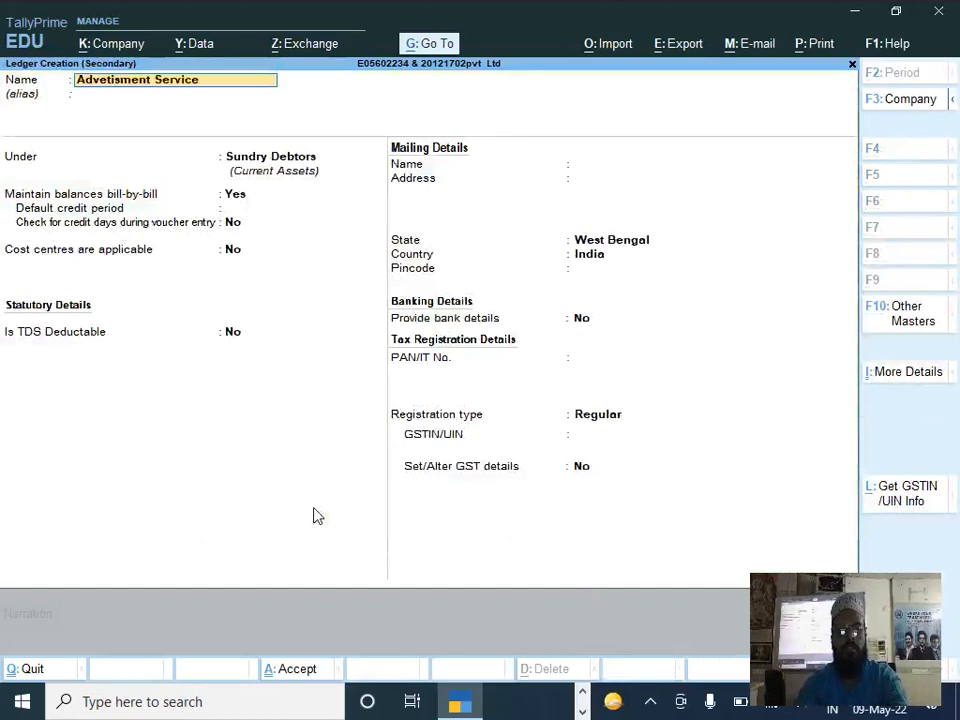
{"action": "key", "text": "Return"}
{"action": "type", "text": "D"}
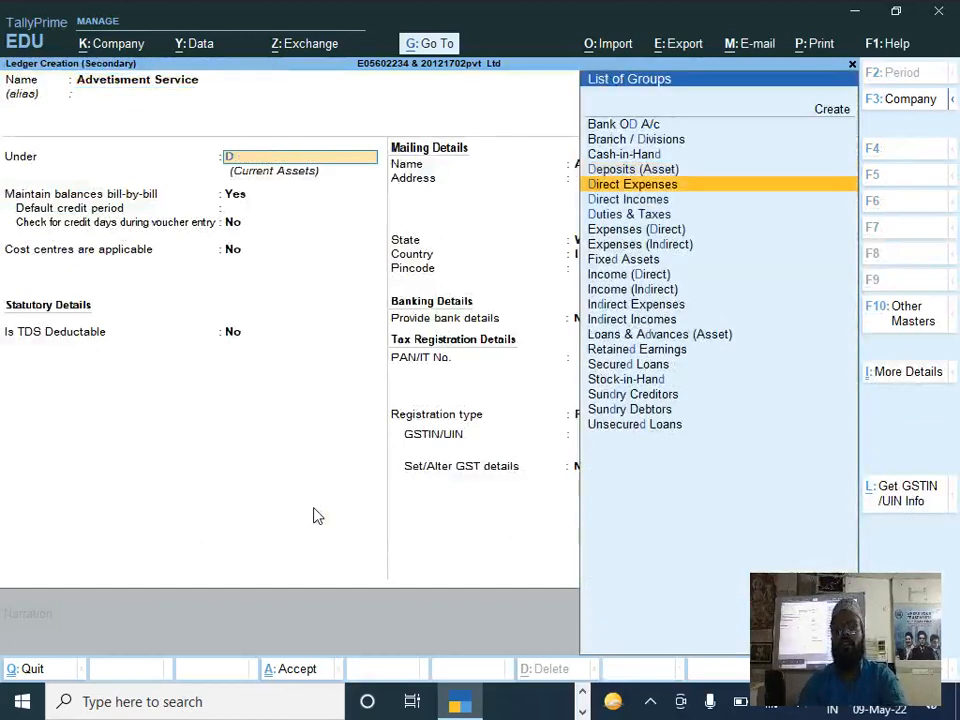
{"action": "key", "text": "Down"}
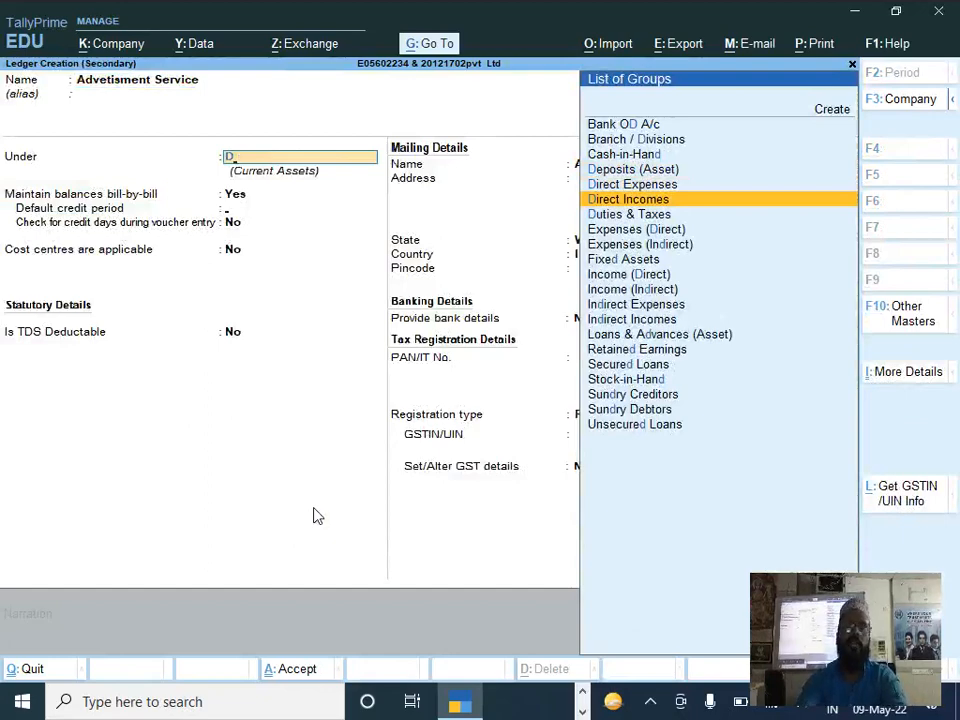
{"action": "key", "text": "Return"}
Step: Enable setting GST details for the Advetisment Service ledger and enter Advertismnt as the description
{"action": "key", "text": "Return"}
{"action": "key", "text": "Return"}
{"action": "key", "text": "Return"}
{"action": "type", "text": "y"}
{"action": "key", "text": "Return"}
{"action": "type", "text": "Adverti"}
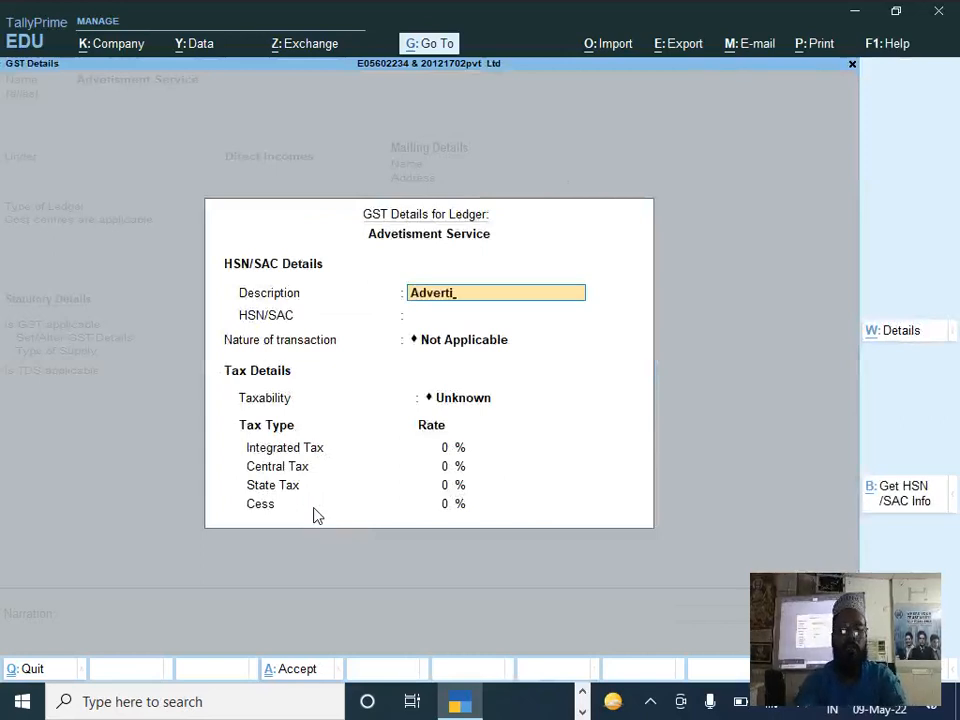
{"action": "type", "text": "sm"}
{"action": "key", "text": "Return"}
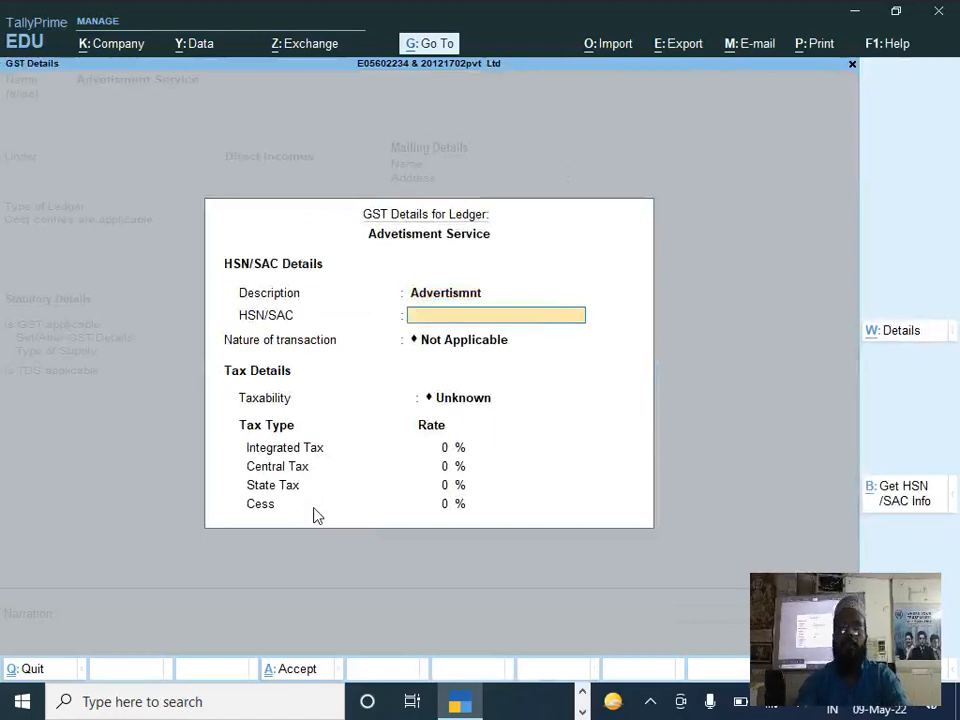
Step: Leave the HSN/SAC blank and the nature of transaction Not Applicable, and set the taxability to Taxable
{"action": "key", "text": "Return"}
{"action": "key", "text": "Return"}
{"action": "key", "text": "Down"}
{"action": "key", "text": "Down"}
{"action": "key", "text": "Down"}
{"action": "key", "text": "Return"}
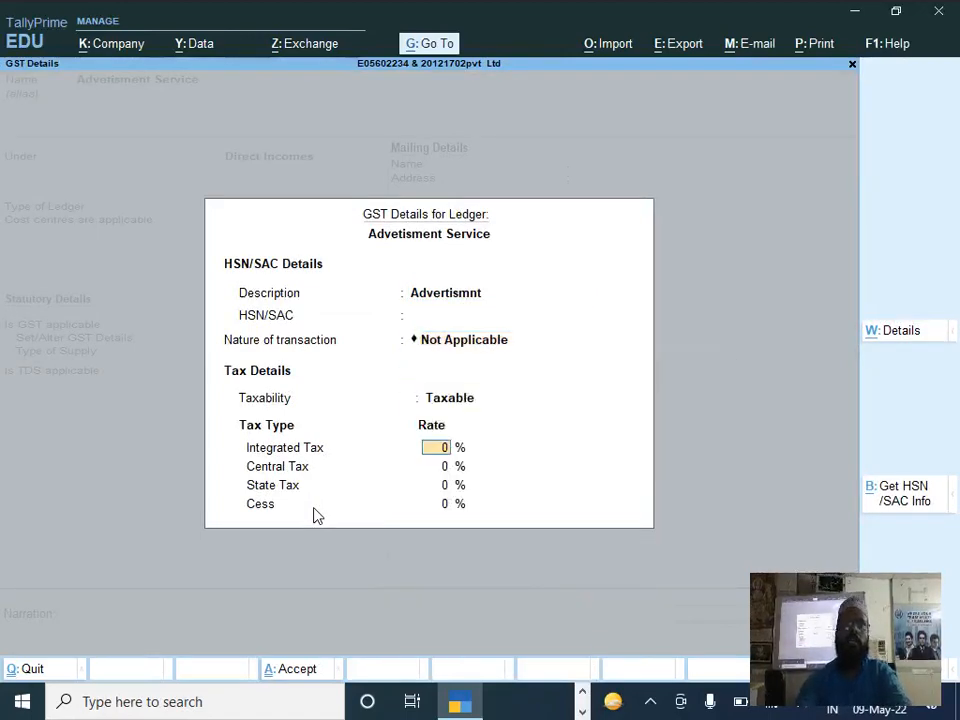
Step: Check the tax rates on the DOCUMENT 4 invoice, set the ledger's integrated tax rate to 18%, and accept the GST details
{"action": "key", "text": "alt+Tab"}
{"action": "scroll", "coordinate": [928, 325], "scroll_direction": "down", "scroll_amount": 5}
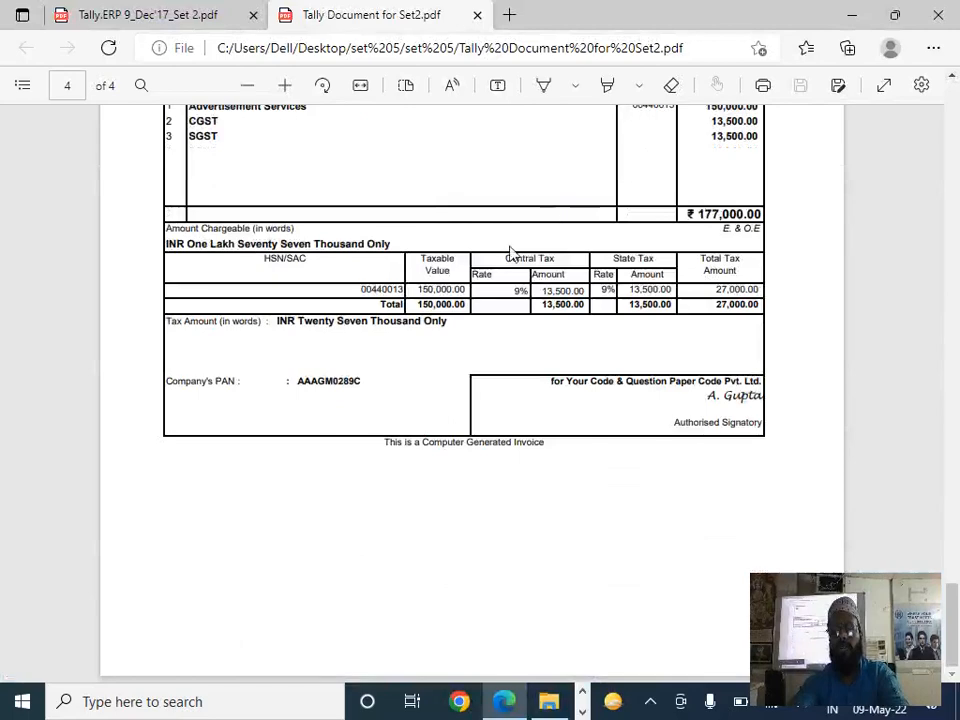
{"action": "key", "text": "alt+Tab"}
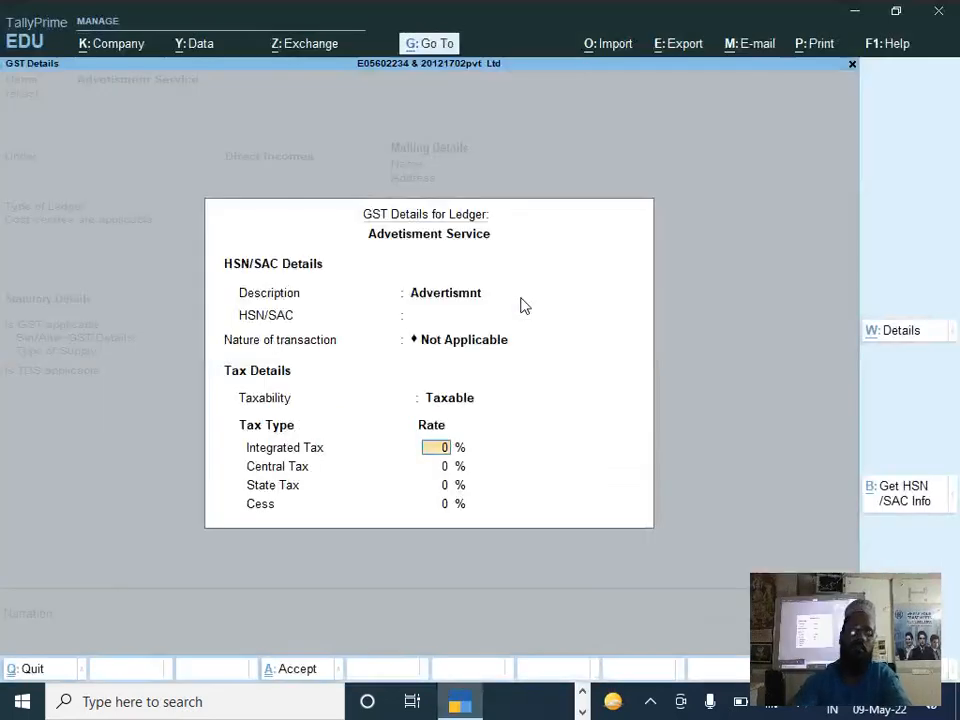
{"action": "type", "text": "18"}
{"action": "key", "text": "Return"}
{"action": "key", "text": "Return"}
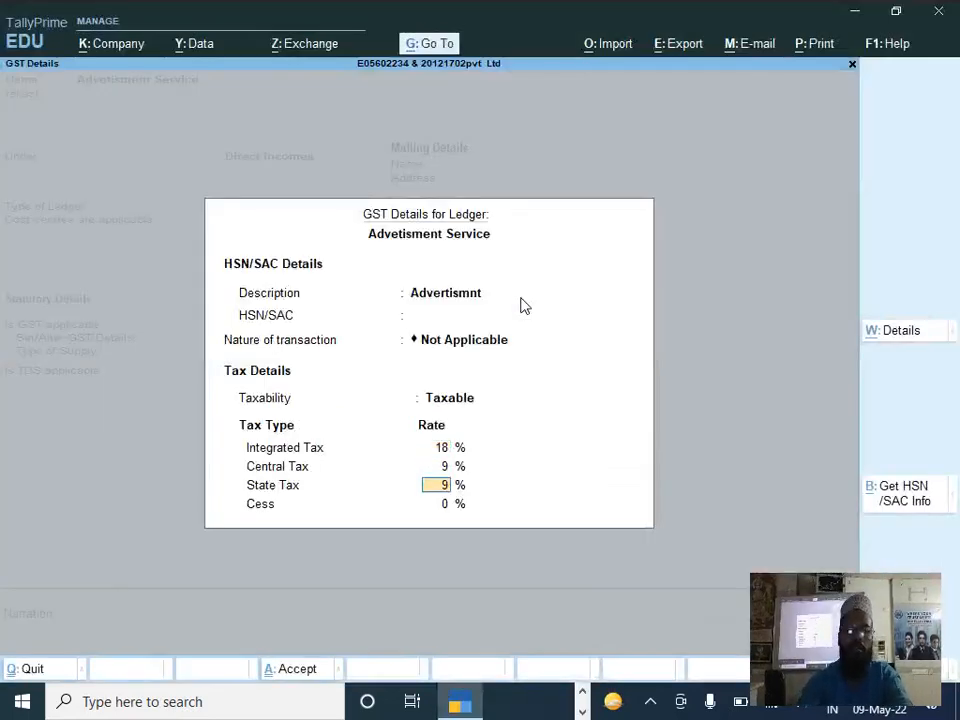
{"action": "key", "text": "Return"}
{"action": "key", "text": "Return"}
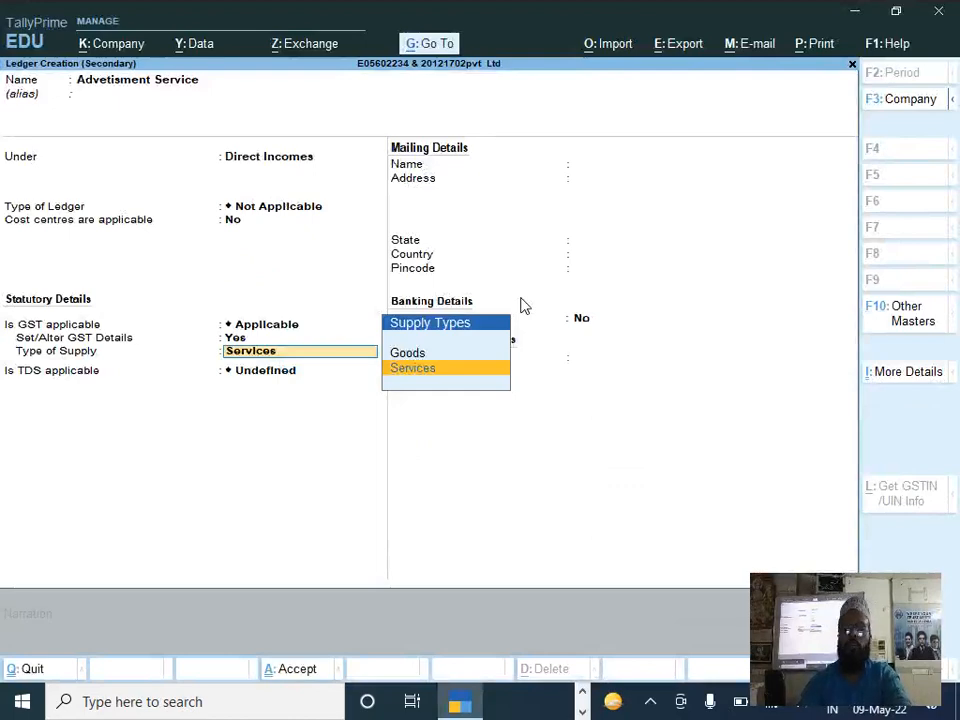
Step: Keep Services as the supply type, set TDS to Not Applicable, and save the Advetisment Service ledger into the voucher
{"action": "key", "text": "Return"}
{"action": "key", "text": "Down"}
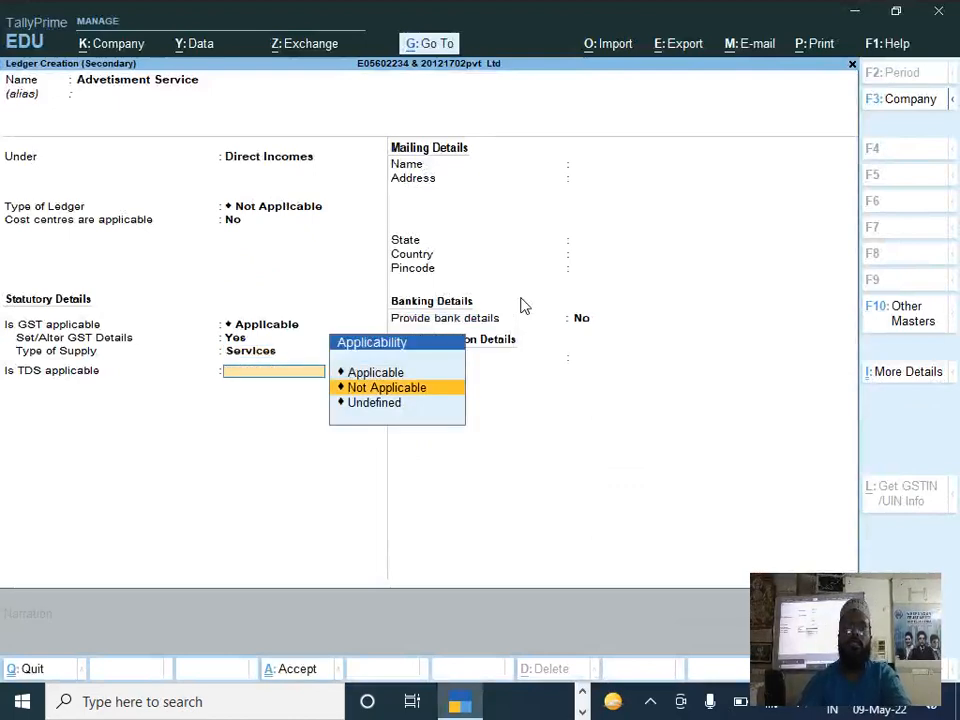
{"action": "key", "text": "Return"}
{"action": "key", "text": "Return"}
{"action": "key", "text": "Return"}
{"action": "key", "text": "Return"}
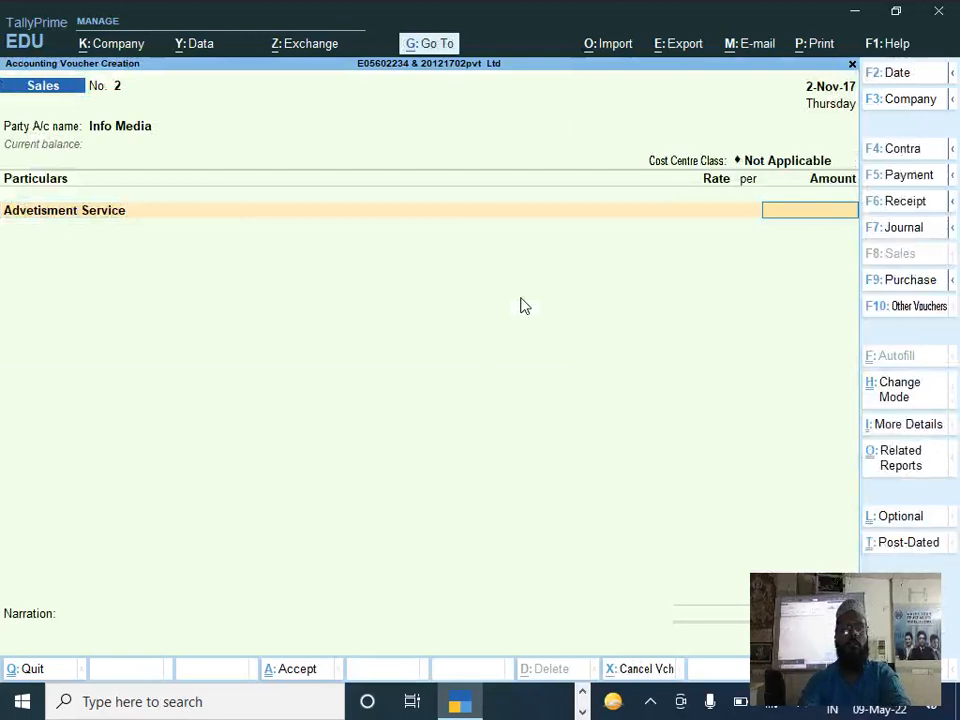
Step: Check the advertisement services amount on the DOCUMENT 4 invoice and enter 150000 for the Advetisment Service line
{"action": "key", "text": "alt+Tab"}
{"action": "scroll", "coordinate": [880, 364], "scroll_direction": "up", "scroll_amount": 2}
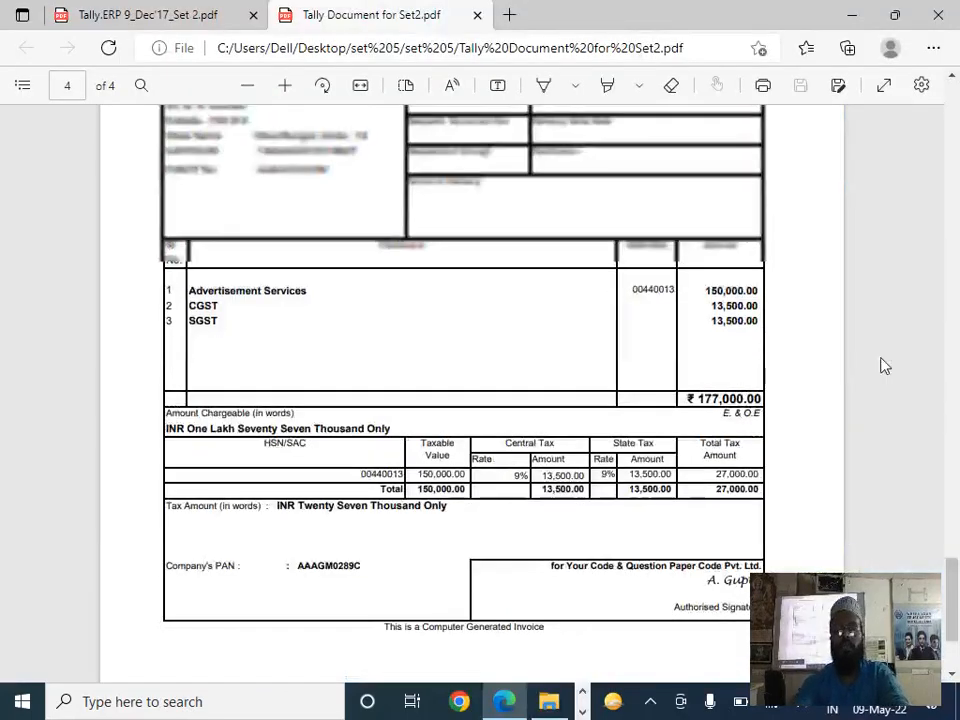
{"action": "key", "text": "alt+Tab"}
{"action": "type", "text": "15000"}
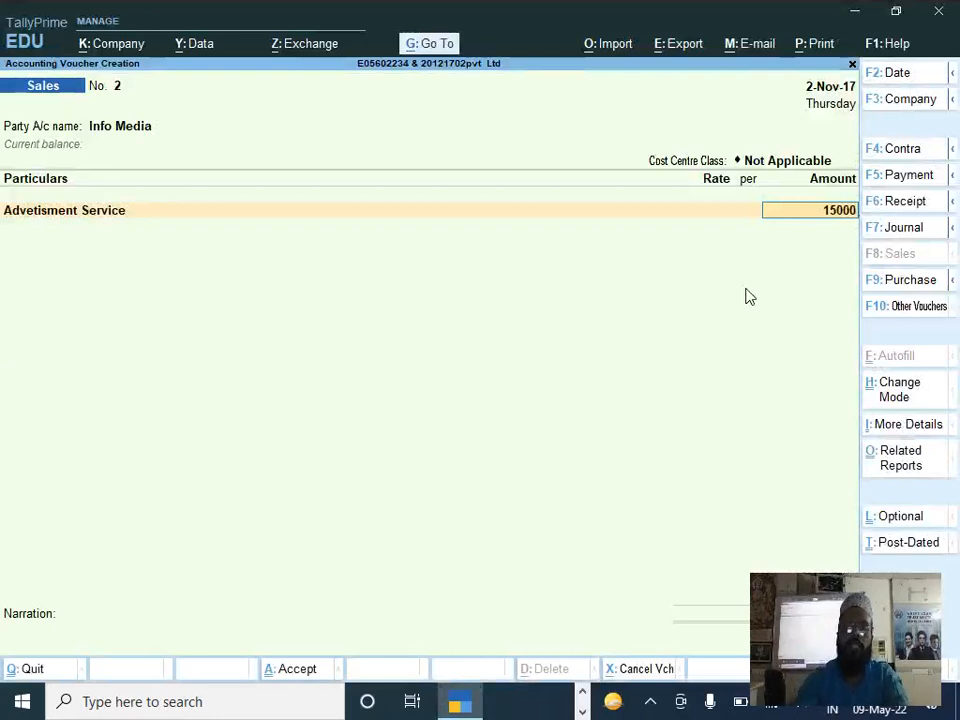
{"action": "key", "text": "Return"}
{"action": "key", "text": "BackSpace"}
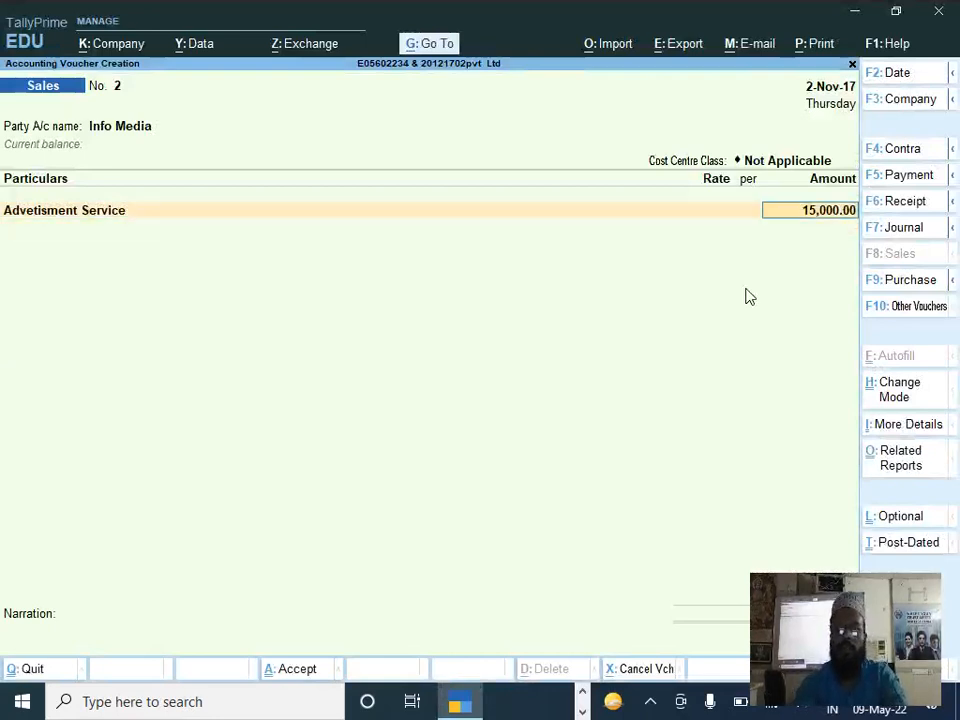
{"action": "type", "text": "150000"}
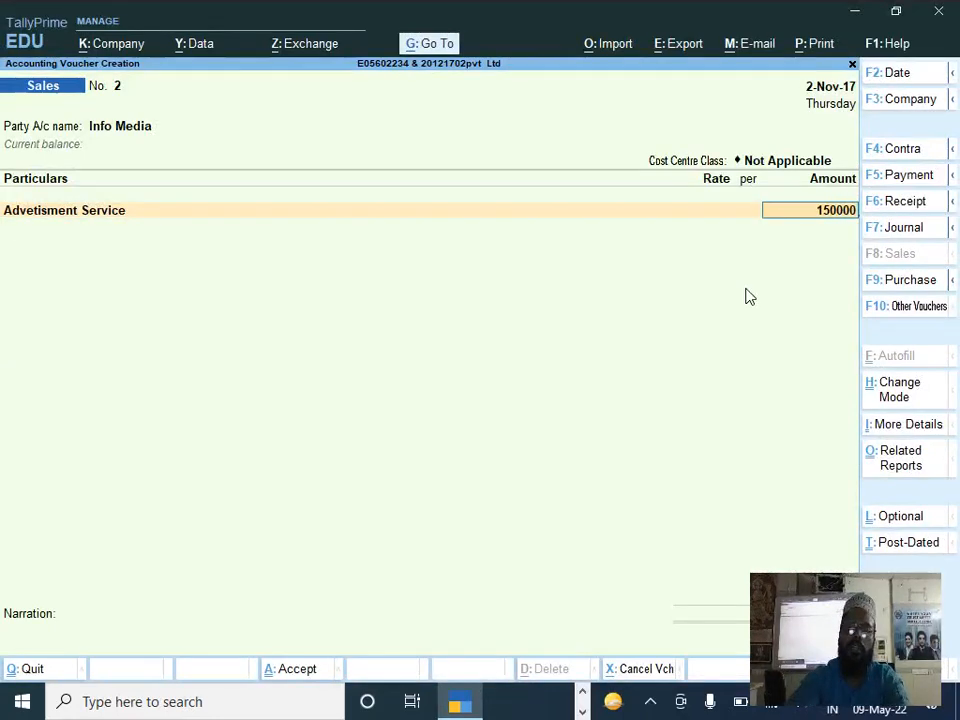
{"action": "key", "text": "Return"}
Step: Add the Cgst and Sgst ledgers with their calculated amounts and save the sales voucher
{"action": "type", "text": "C"}
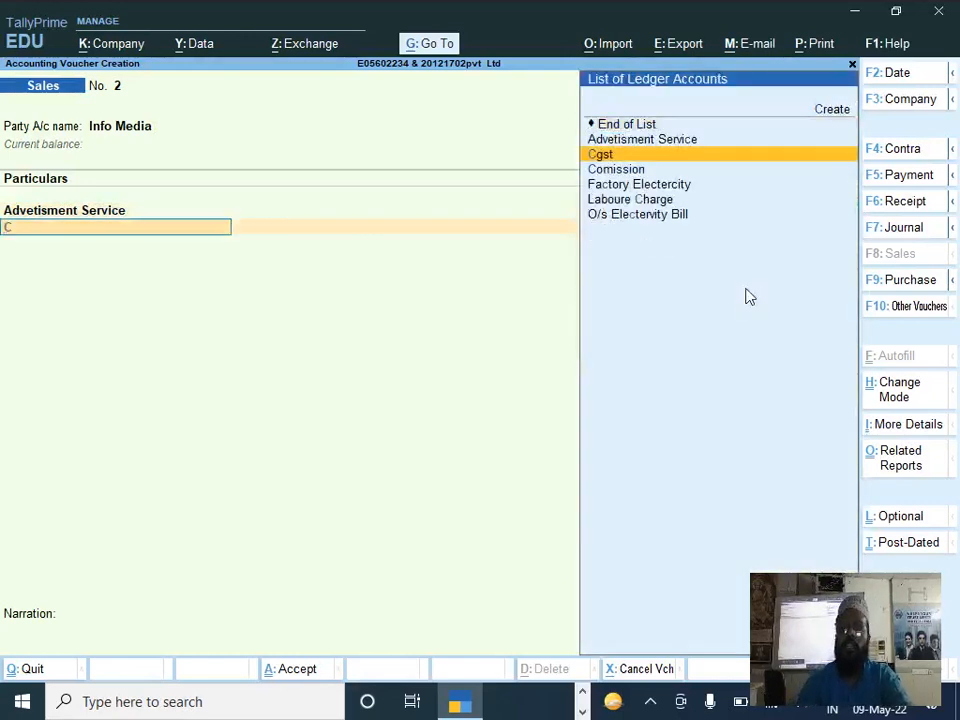
{"action": "key", "text": "Return"}
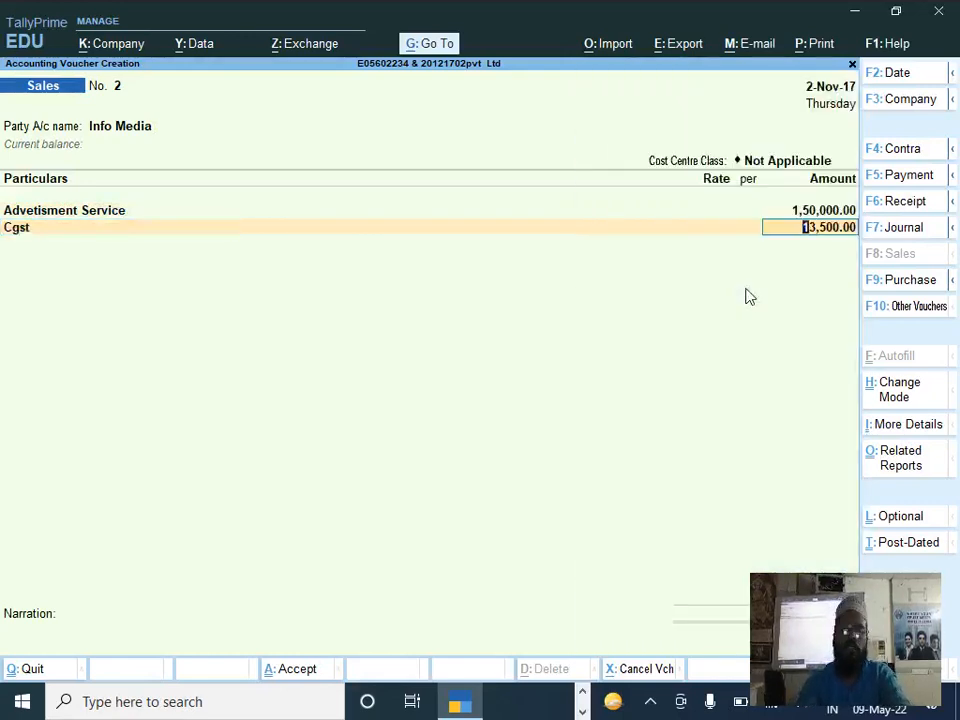
{"action": "key", "text": "Return"}
{"action": "type", "text": "S"}
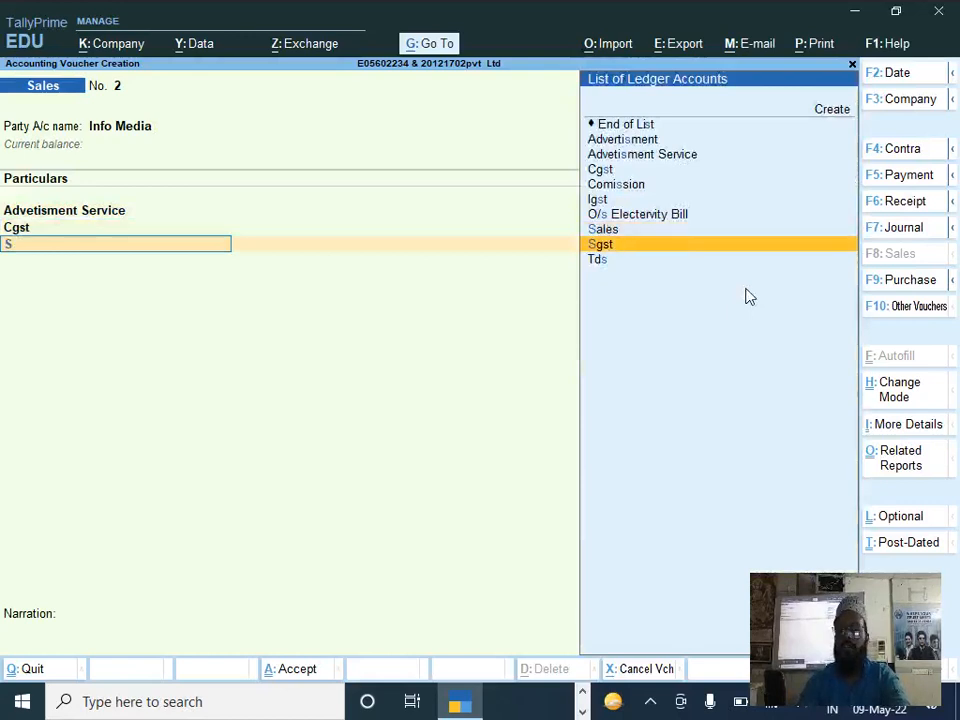
{"action": "key", "text": "Return"}
{"action": "key", "text": "Return"}
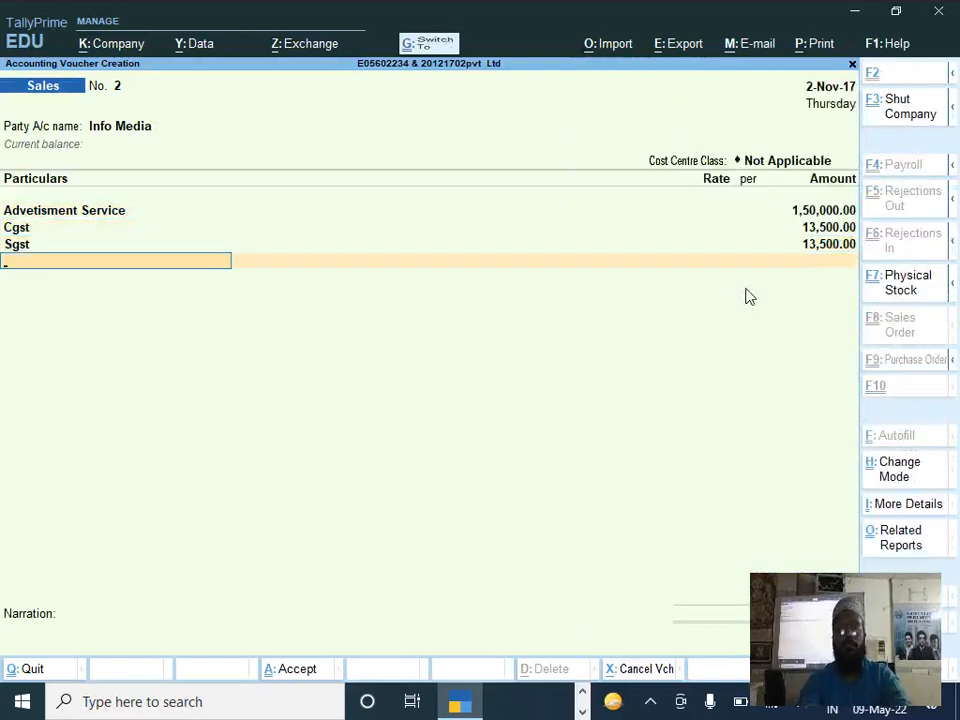
{"action": "key", "text": "ctrl+a"}
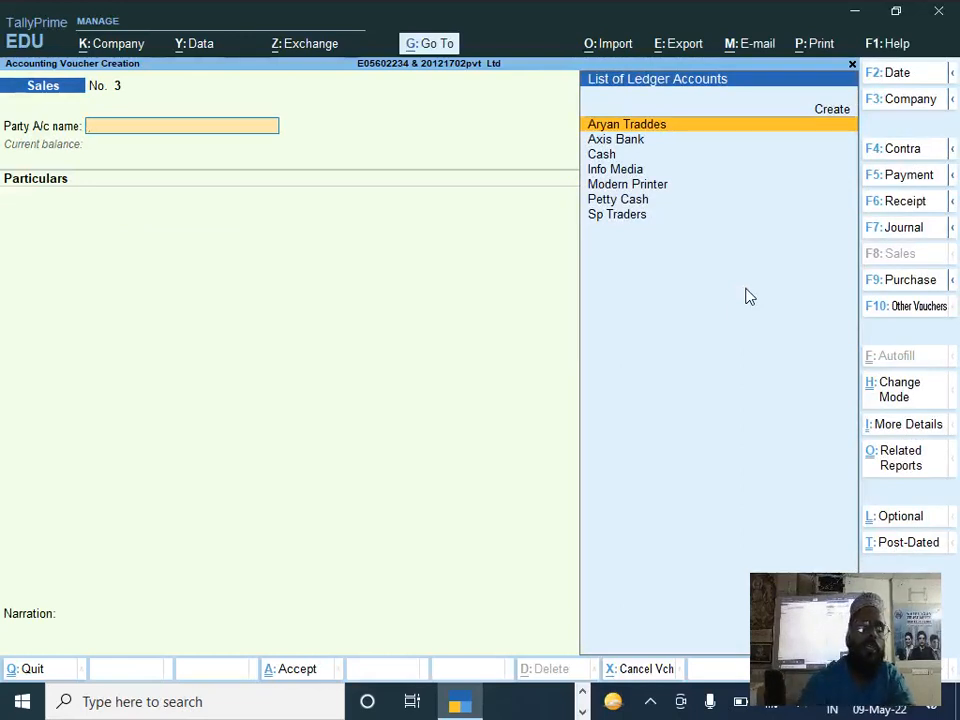
Step: Start a receipt voucher into Axis Bank with Info Media as the credited party, leaving the cost centre class Not Applicable
{"action": "key", "text": "F6"}
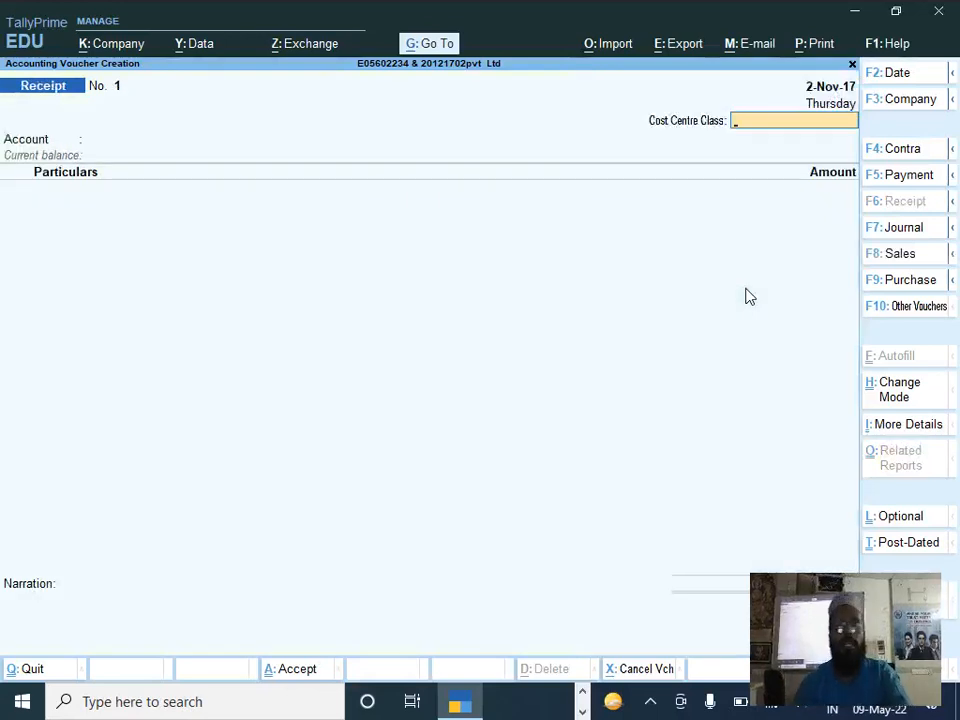
{"action": "key", "text": "Return"}
{"action": "type", "text": "Axi"}
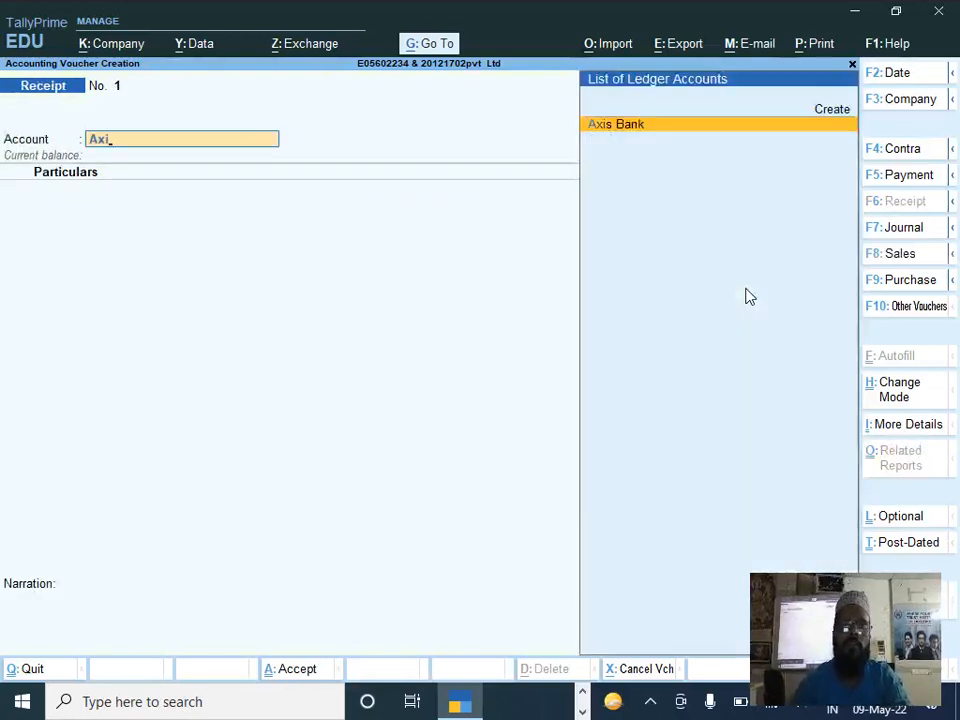
{"action": "key", "text": "Return"}
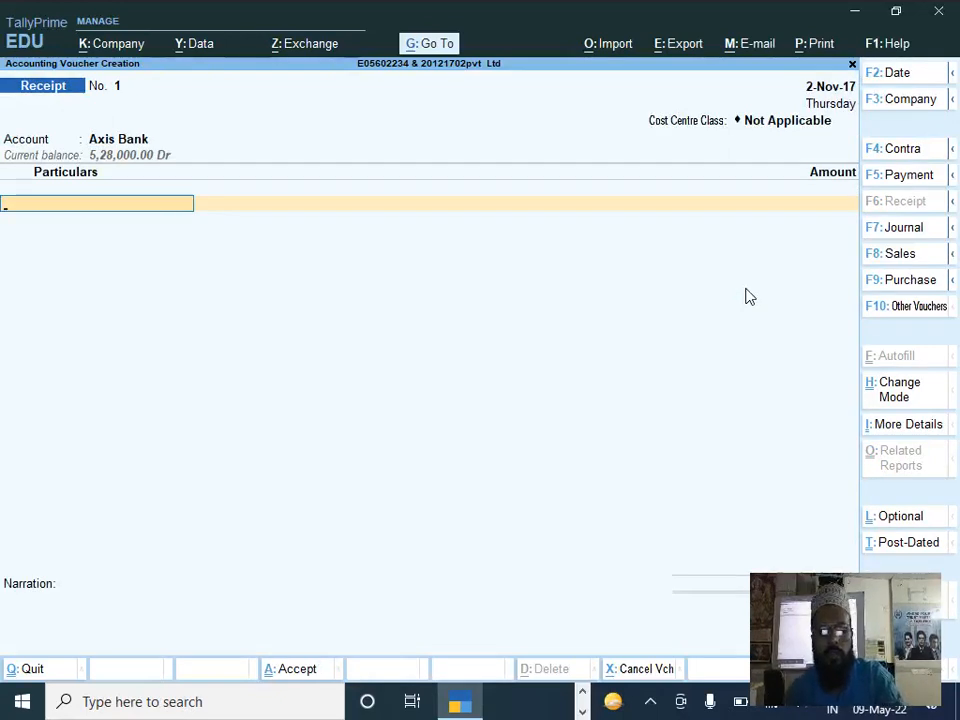
{"action": "type", "text": "In"}
{"action": "key", "text": "Return"}
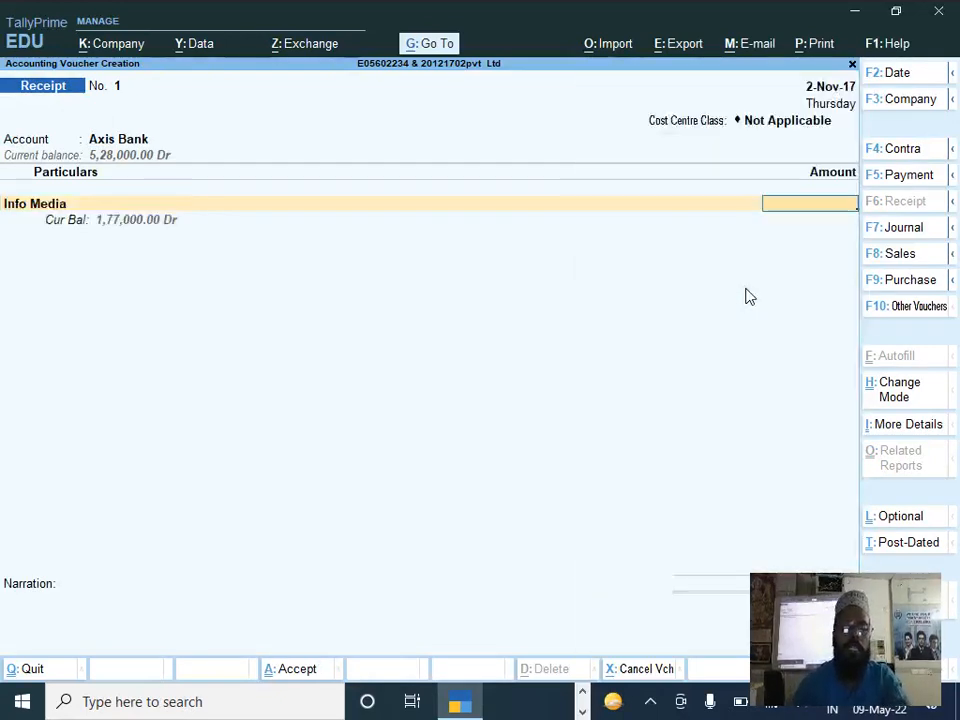
Step: Enter 177000 as the amount received from Info Media and allocate it as Agst Ref to bill 2
{"action": "type", "text": "1,77"}
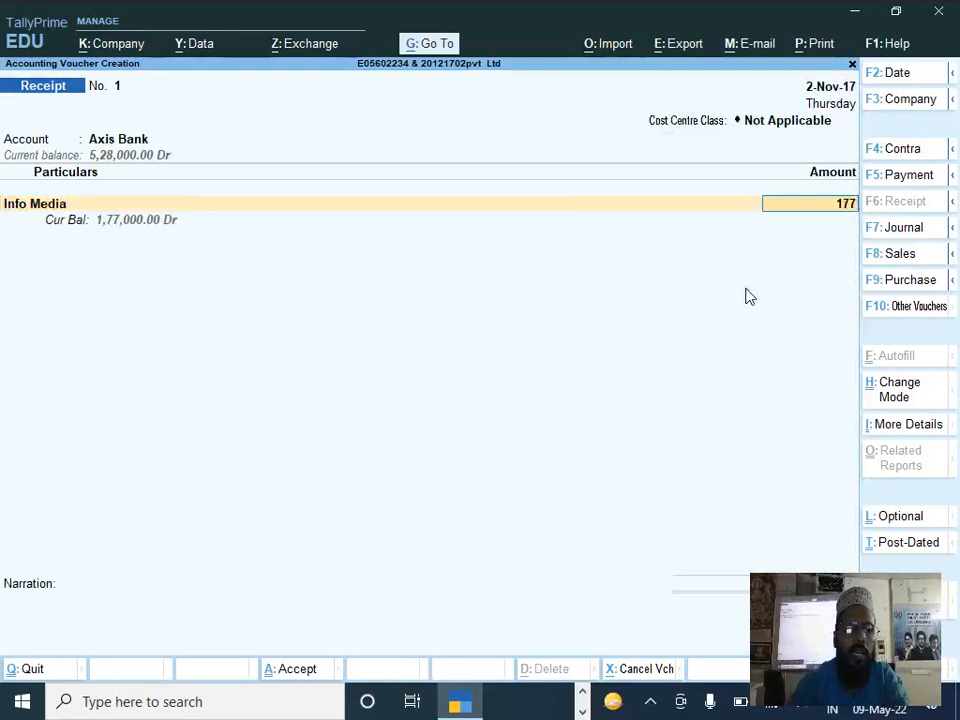
{"action": "type", "text": ",000"}
{"action": "key", "text": "Return"}
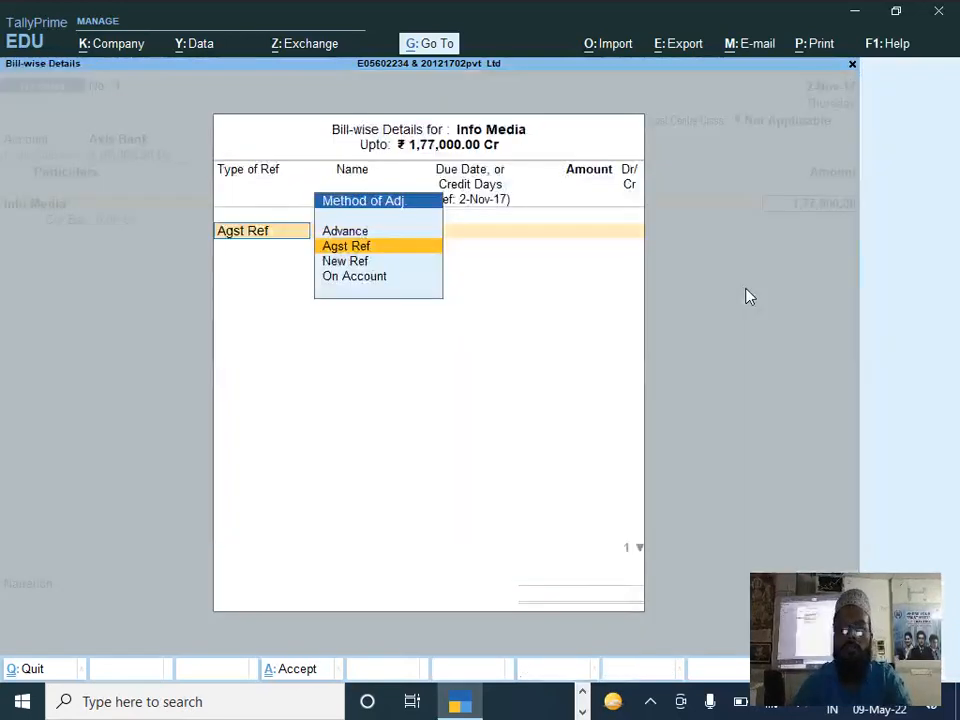
{"action": "key", "text": "Return"}
{"action": "key", "text": "Return"}
{"action": "key", "text": "Return"}
{"action": "key", "text": "Return"}
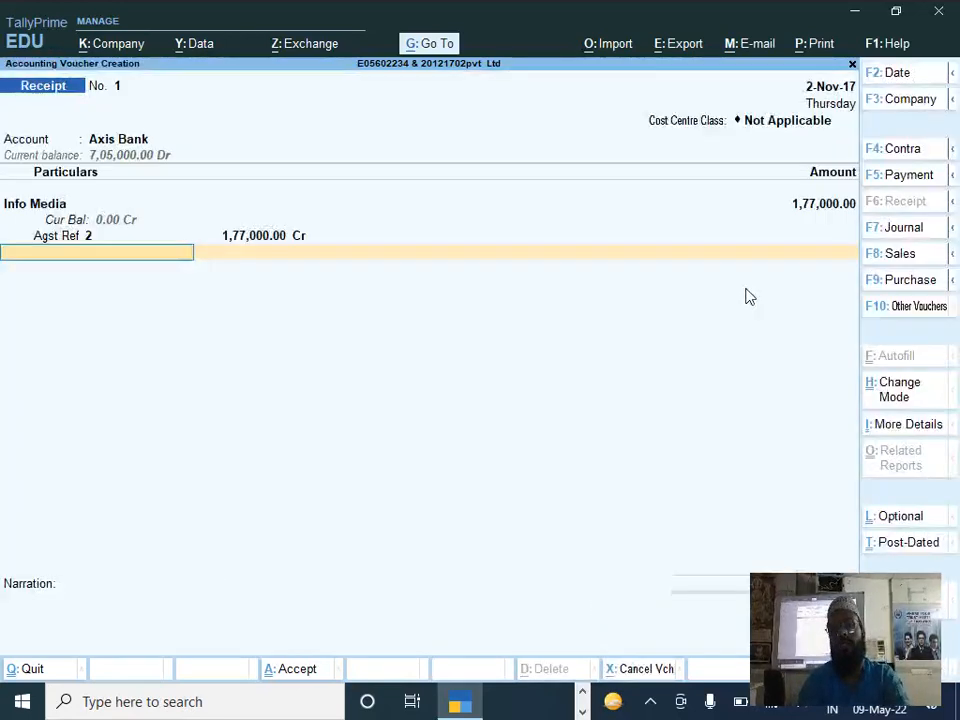
Step: Finish the Info Media receipt with no further particulars and a blank narration, and save it
{"action": "key", "text": "Return"}
{"action": "key", "text": "Return"}
{"action": "key", "text": "Return"}
{"action": "key", "text": "Return"}
{"action": "key", "text": "Return"}
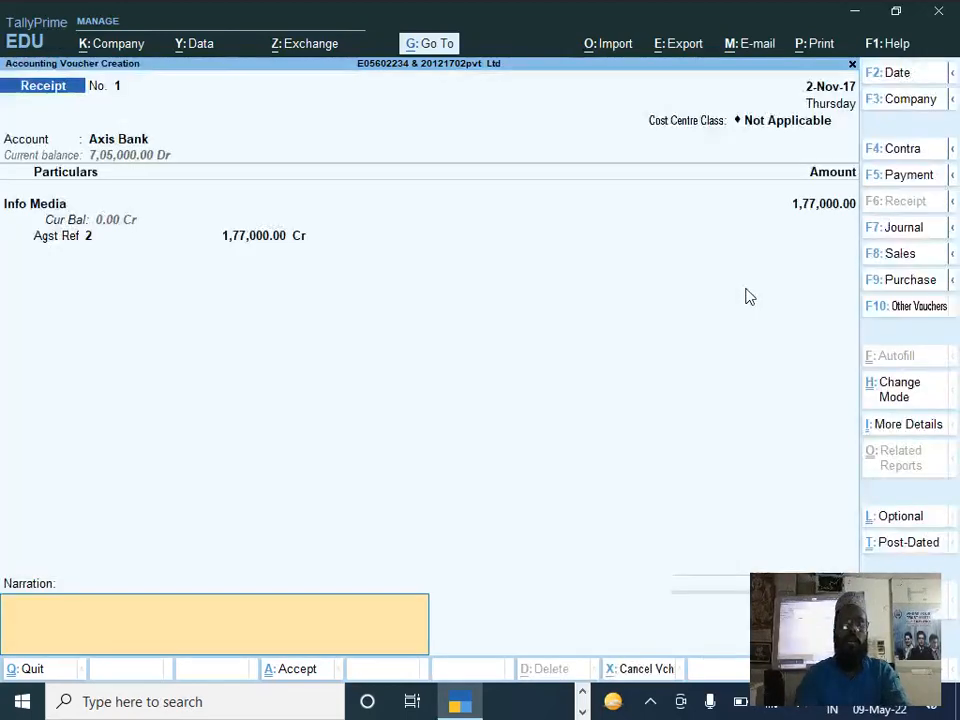
{"action": "key", "text": "Return"}
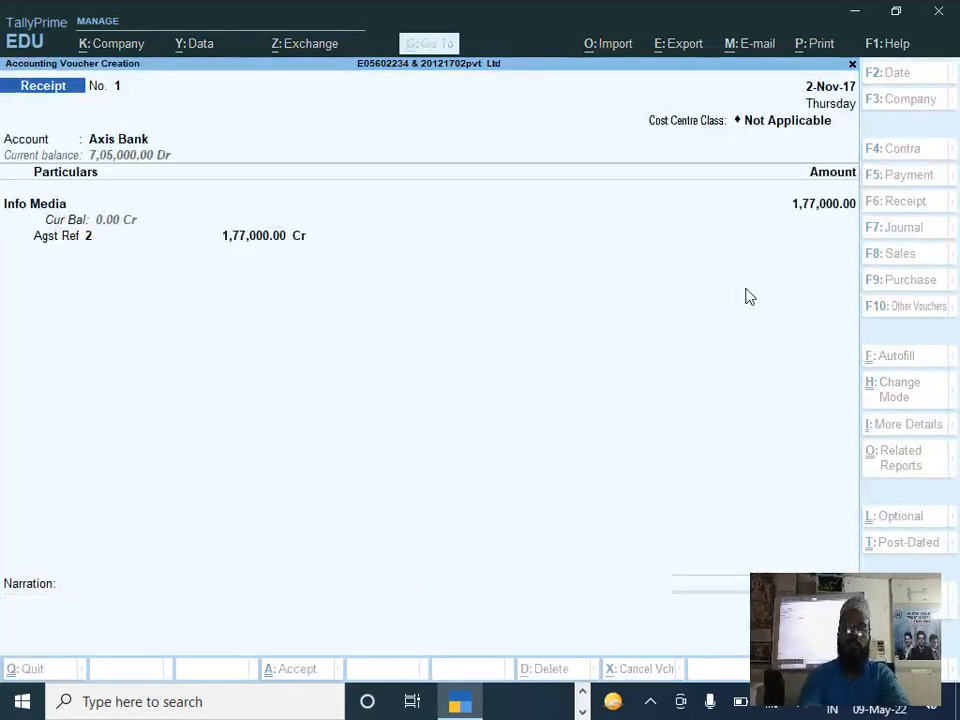
Step: Review the remaining questions in the Tally.ERP 9_Dec'17_Set 2 paper and return to TallyPrime
{"action": "left_click", "coordinate": [280, 366]}
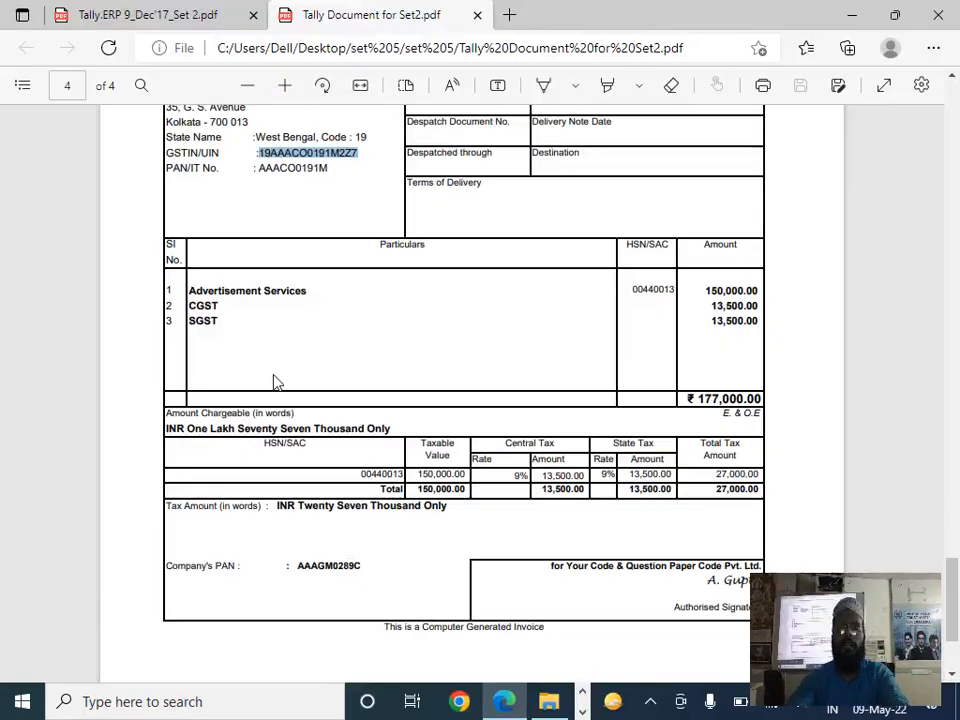
{"action": "key", "text": "alt+Tab"}
{"action": "key", "text": "alt+Tab"}
{"action": "left_click_drag", "start_coordinate": [224, 415], "coordinate": [254, 379]}
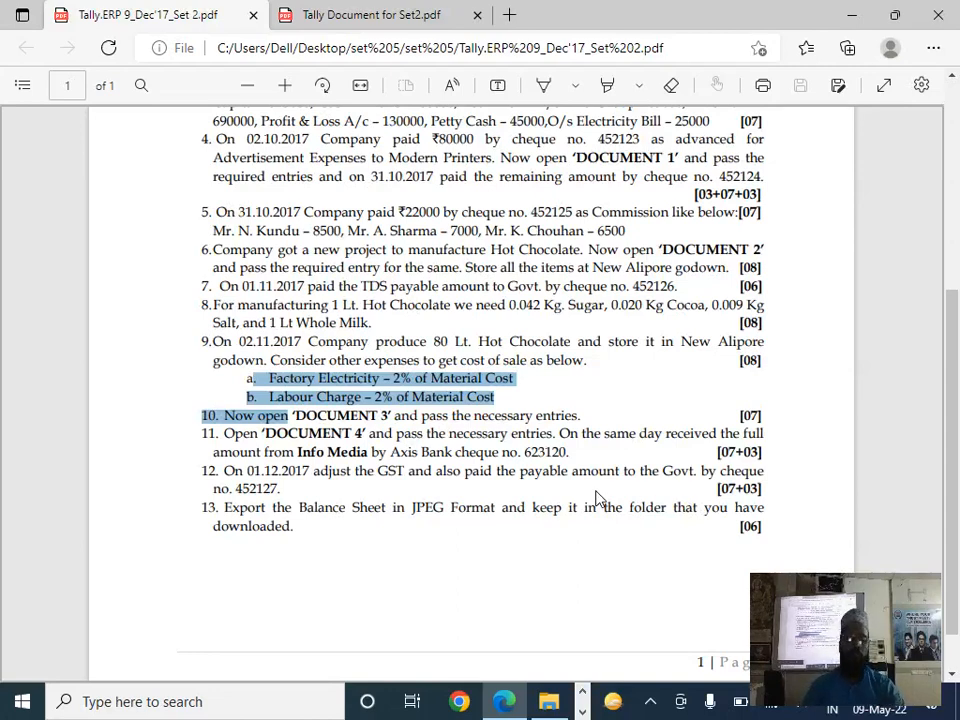
{"action": "key", "text": "alt+Tab"}
{"action": "key", "text": "alt+Tab"}
{"action": "key", "text": "alt+Tab"}
{"action": "key", "text": "alt+Tab"}
{"action": "key", "text": "alt+Tab"}
{"action": "key", "text": "alt+Tab"}
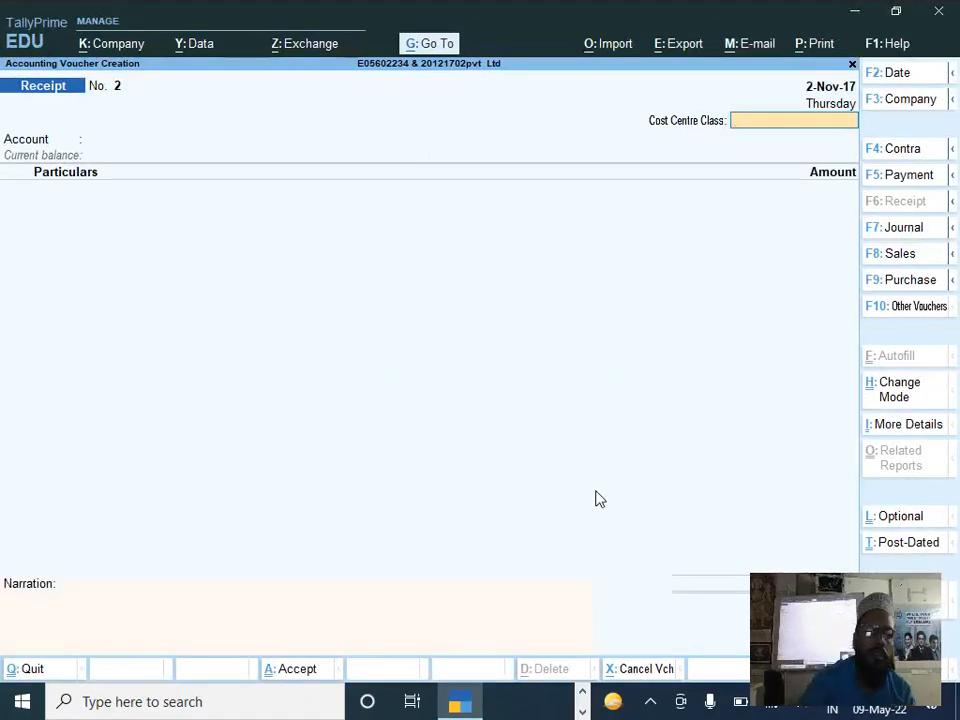
Step: Start a payment voucher for question 12 and set its date to 1-Dec-17 as given in the paper
{"action": "key", "text": "F5"}
{"action": "key", "text": "alt+Tab"}
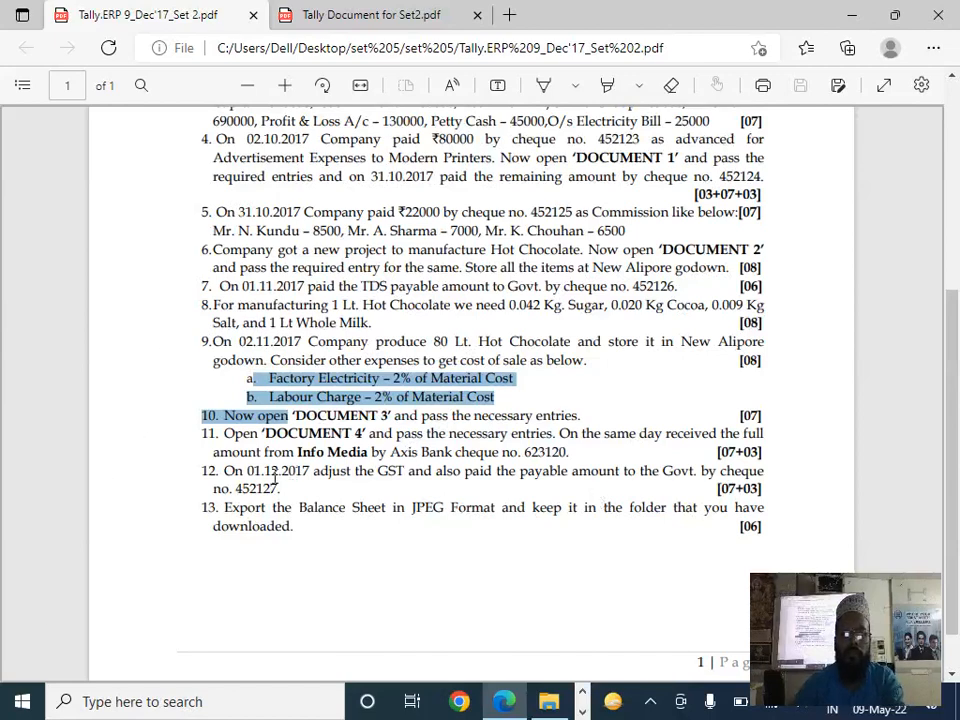
{"action": "left_click_drag", "start_coordinate": [275, 478], "coordinate": [300, 493]}
{"action": "key", "text": "alt+Tab"}
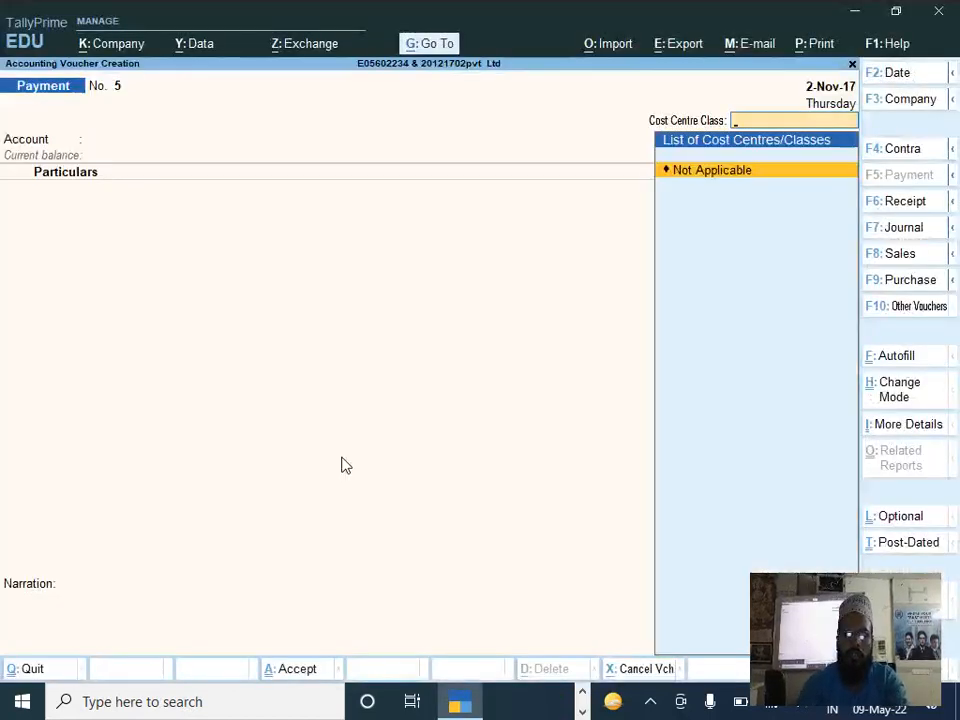
{"action": "key", "text": "F2"}
{"action": "type", "text": "1-12"}
{"action": "key", "text": "Return"}
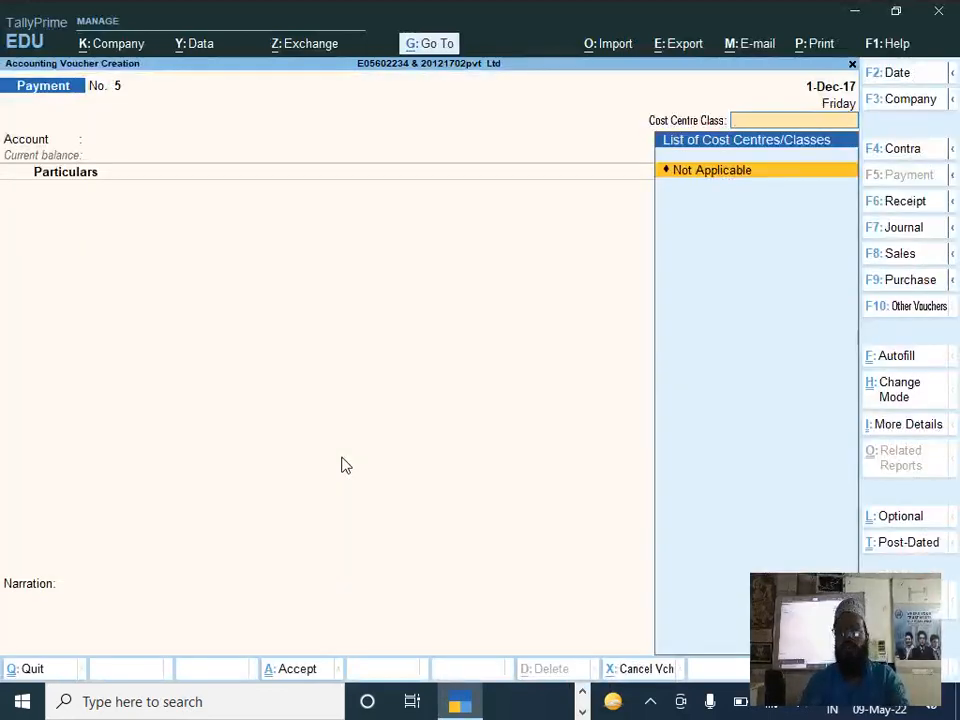
Step: Autofill the payment voucher as a Stat Payment for GST, payment type Regular, for the period 1-Nov-17 to 1-12
{"action": "key", "text": "ctrl"}
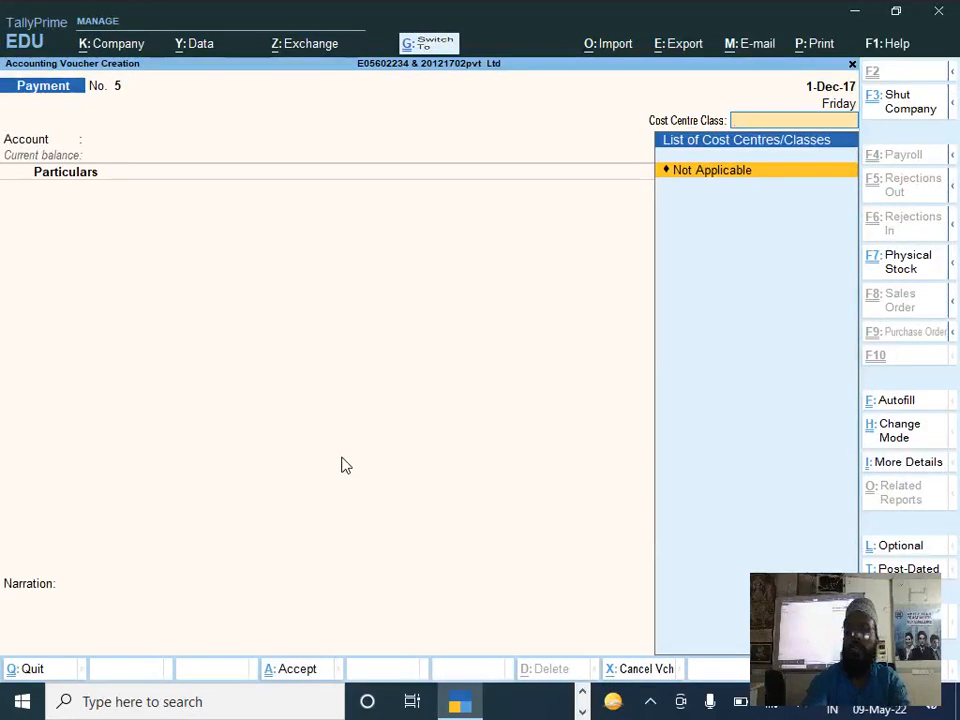
{"action": "key", "text": "ctrl+f"}
{"action": "key", "text": "Return"}
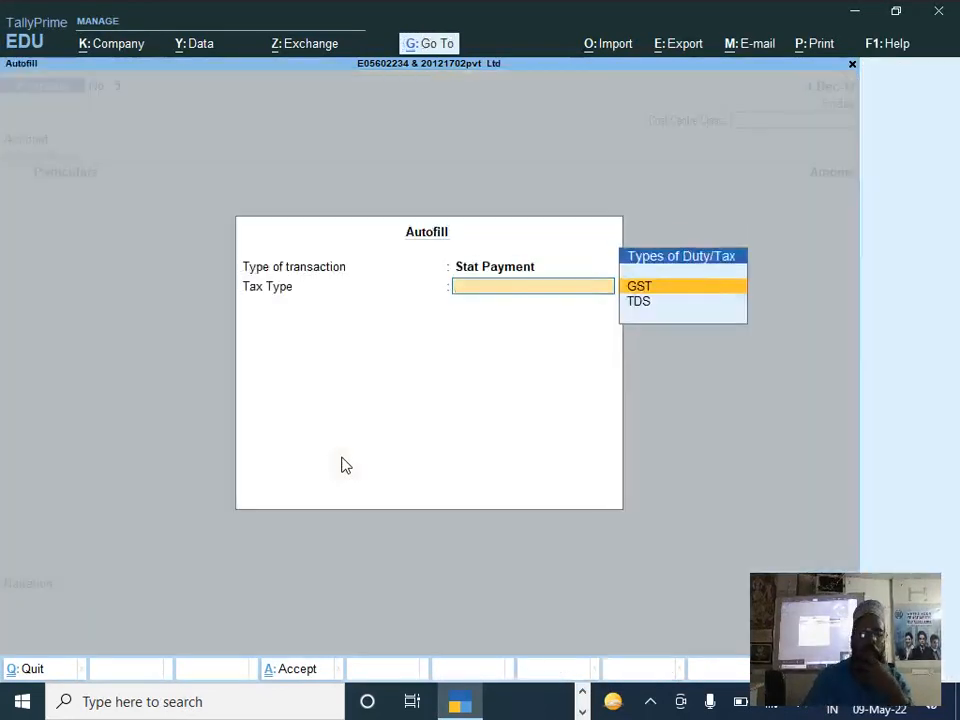
{"action": "key", "text": "Return"}
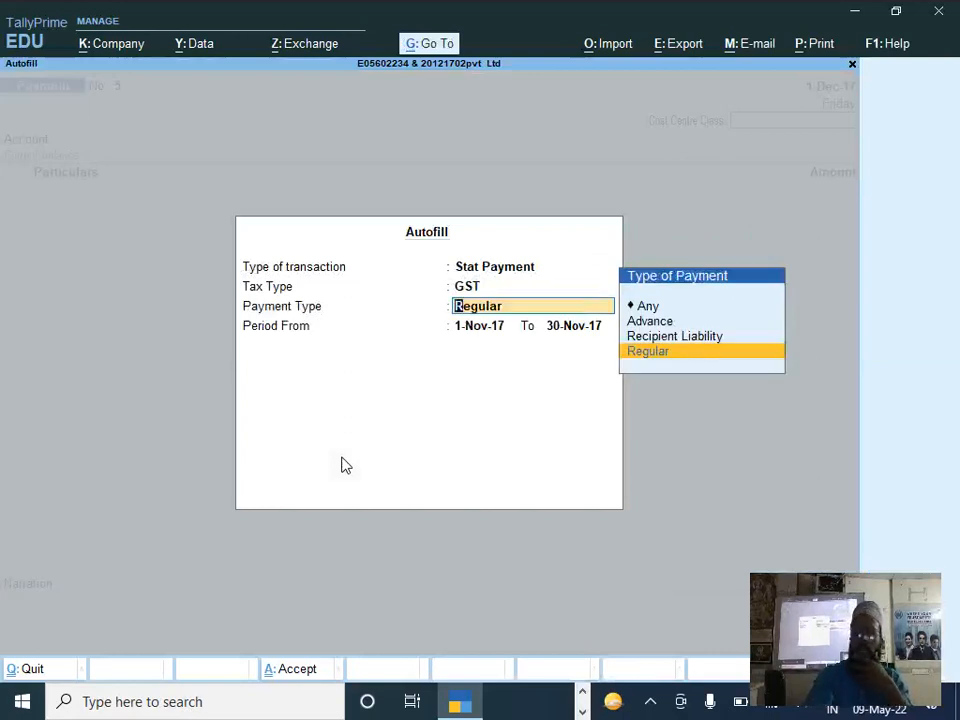
{"action": "key", "text": "Return"}
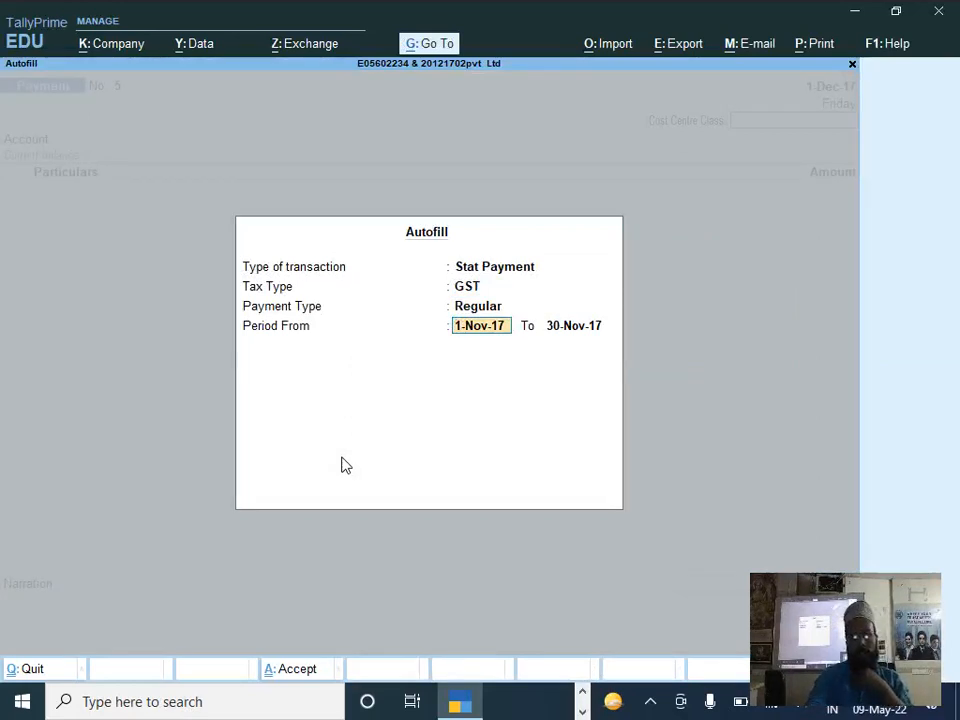
{"action": "key", "text": "Return"}
{"action": "type", "text": "1-12"}
{"action": "key", "text": "Return"}
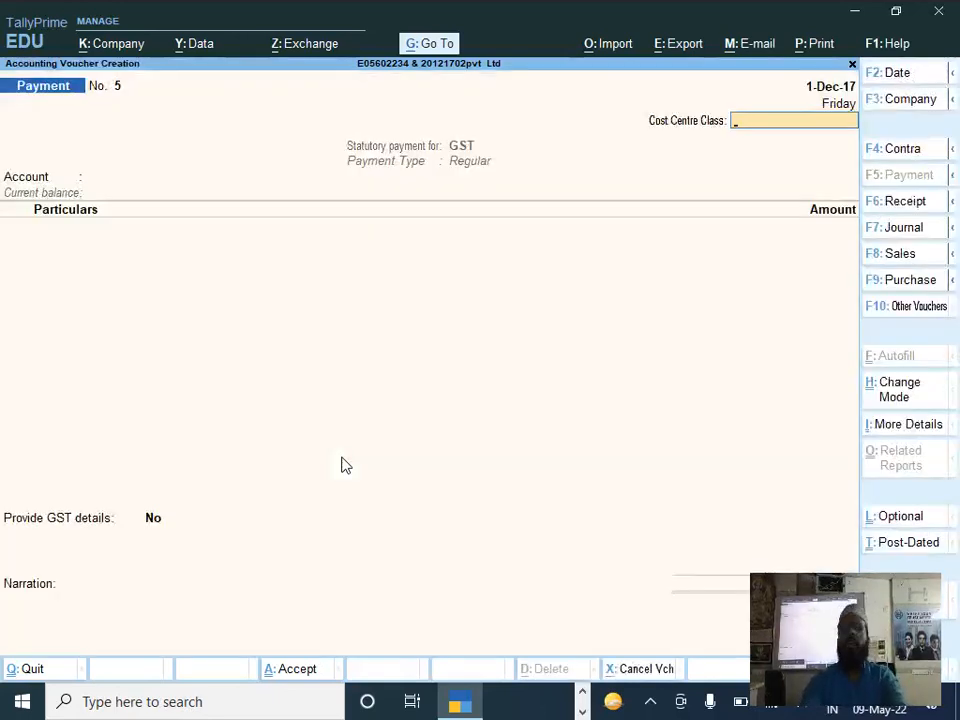
Step: Pay the GST from Axis Bank with cost centre class Not Applicable and enter 13334 against Cgst
{"action": "key", "text": "Return"}
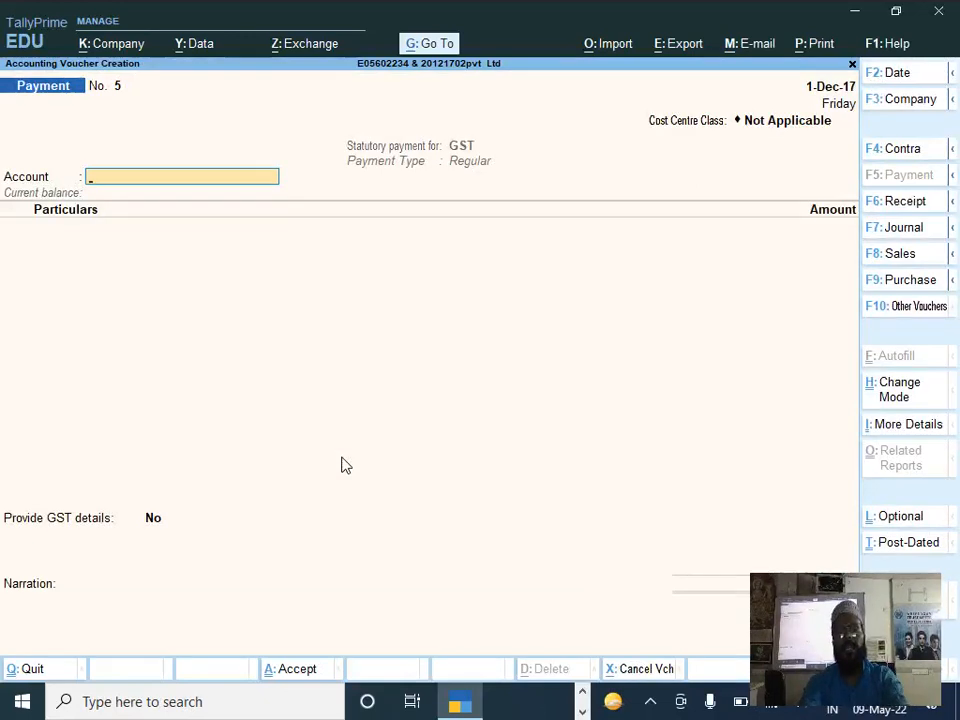
{"action": "type", "text": "Axi"}
{"action": "key", "text": "Return"}
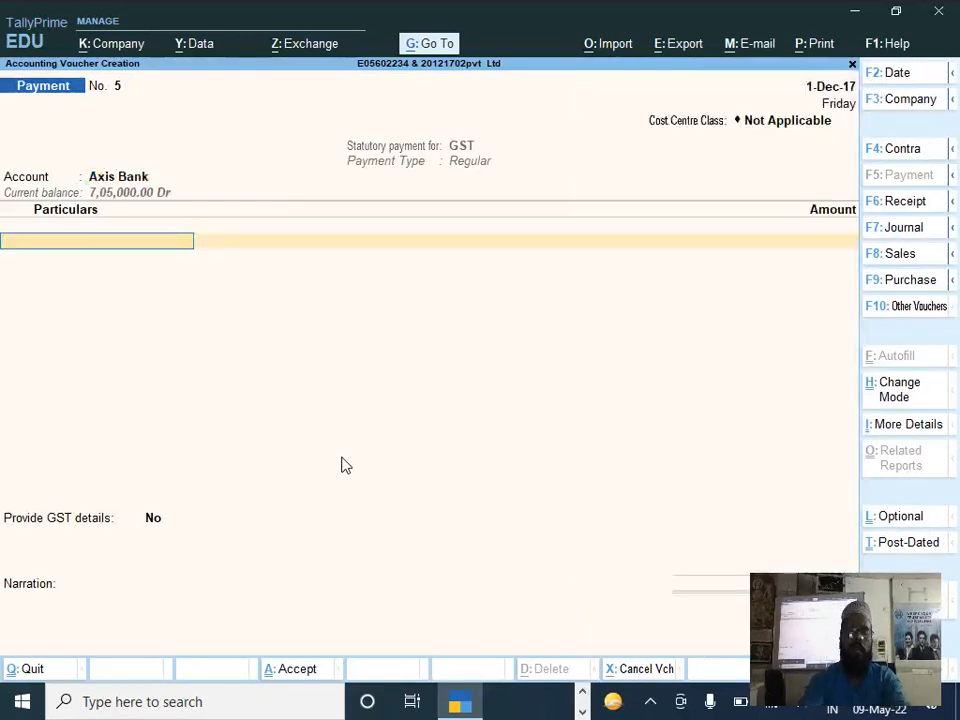
{"action": "type", "text": "C"}
{"action": "key", "text": "Down"}
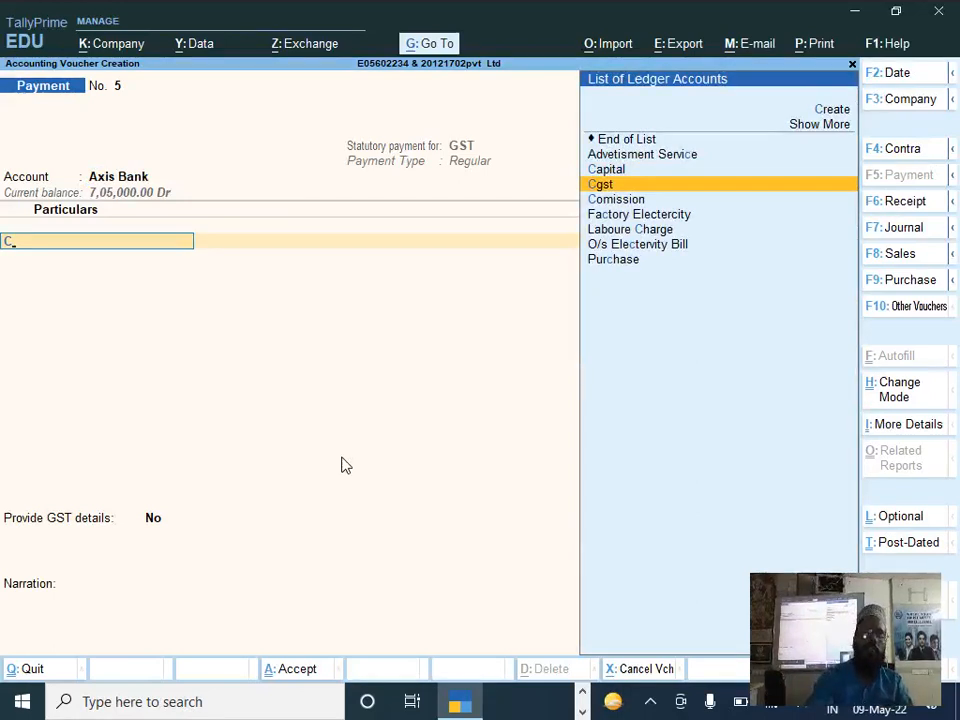
{"action": "key", "text": "Return"}
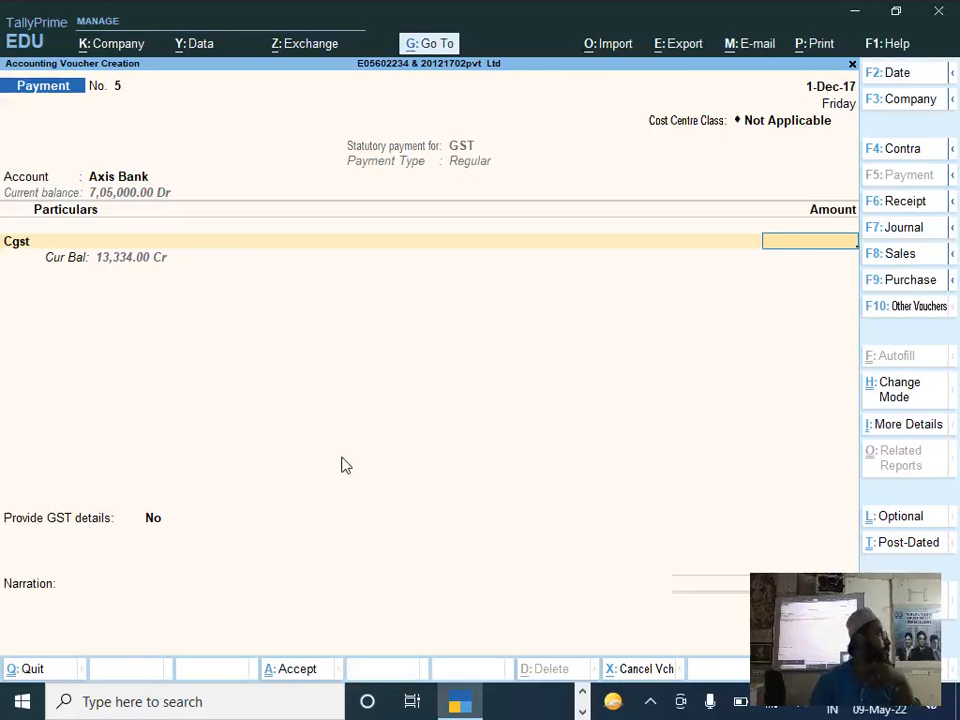
{"action": "type", "text": "13,3"}
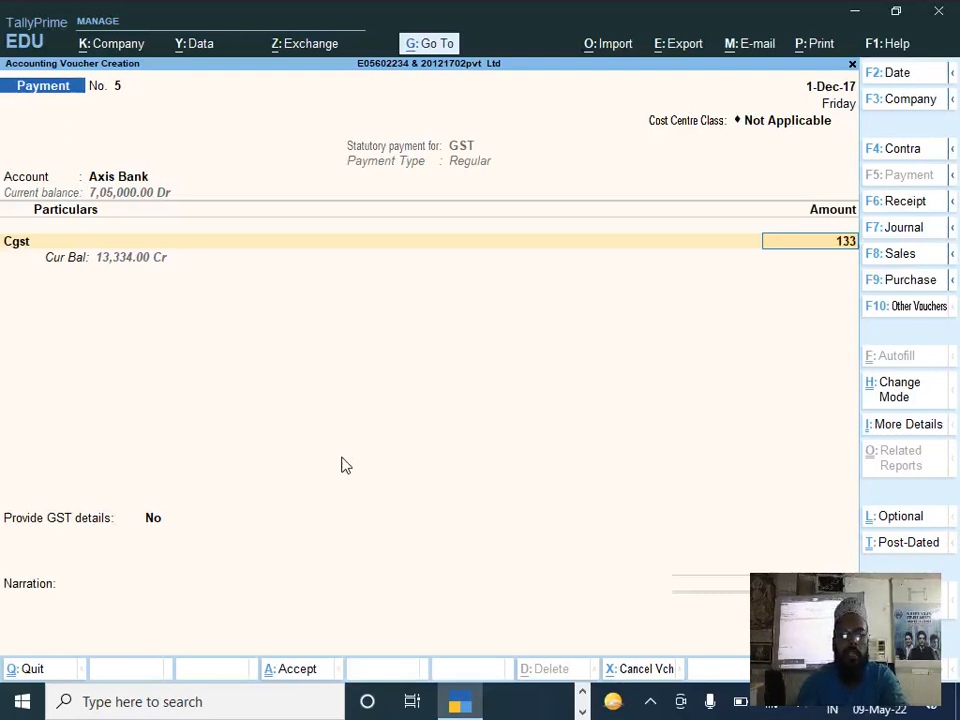
{"action": "type", "text": "34"}
{"action": "key", "text": "Return"}
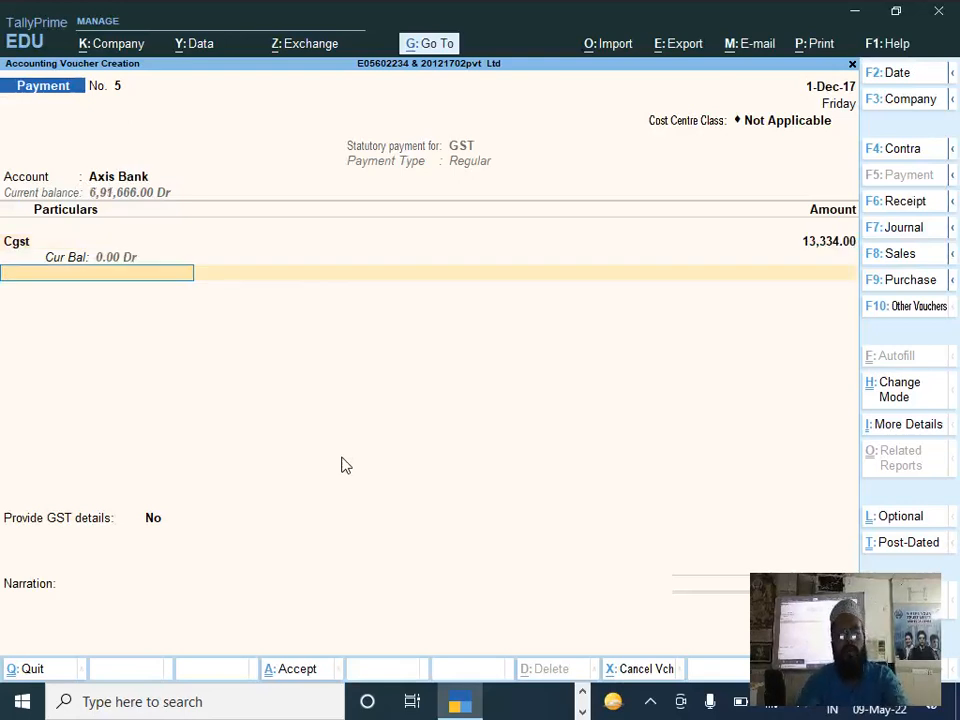
Step: Add Sgst to the GST payment voucher with an amount of 13334
{"action": "type", "text": "S"}
{"action": "key", "text": "Down"}
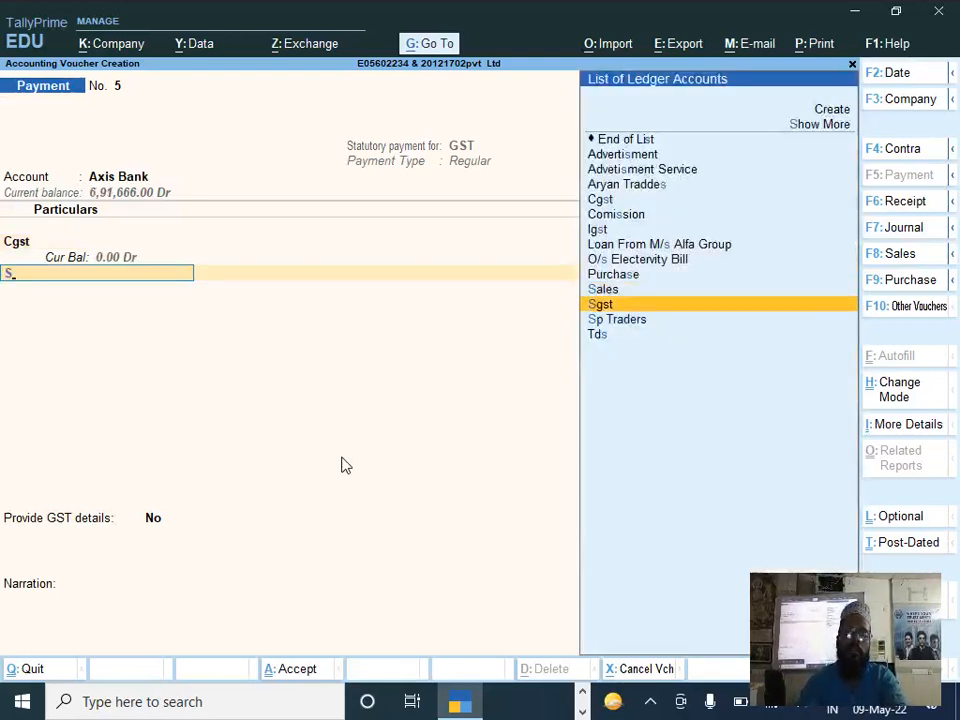
{"action": "key", "text": "Return"}
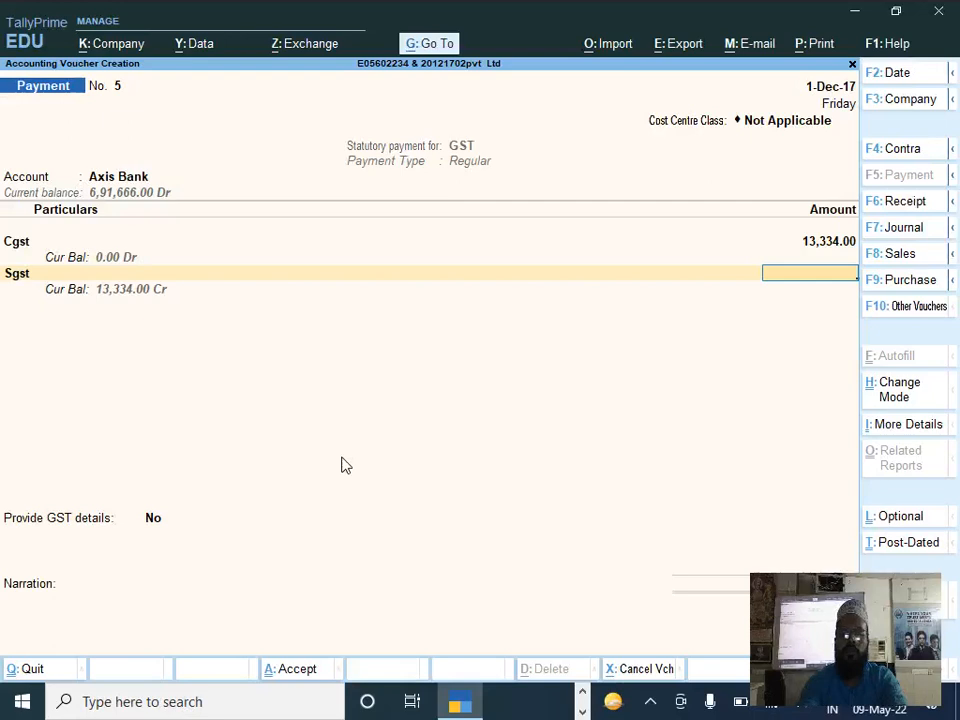
{"action": "type", "text": "13"}
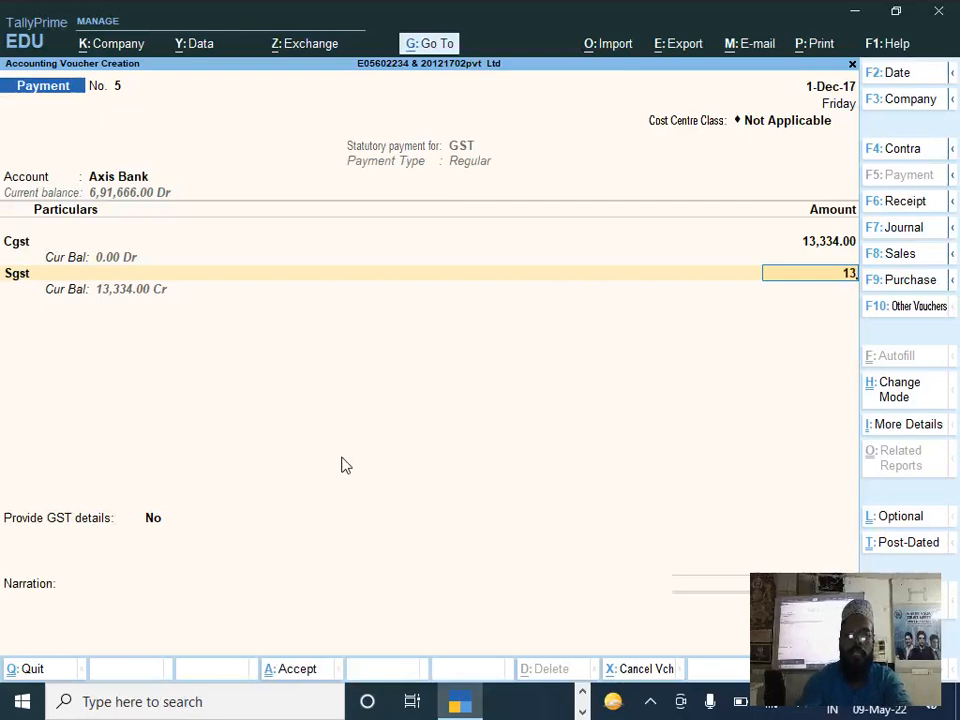
{"action": "type", "text": "3"}
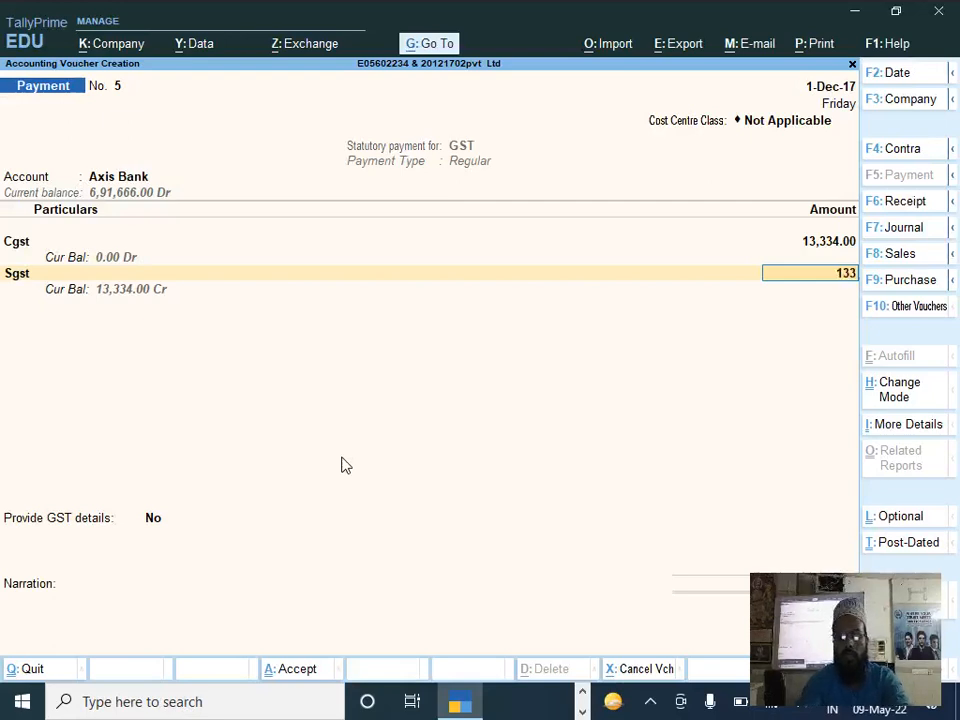
{"action": "type", "text": "34"}
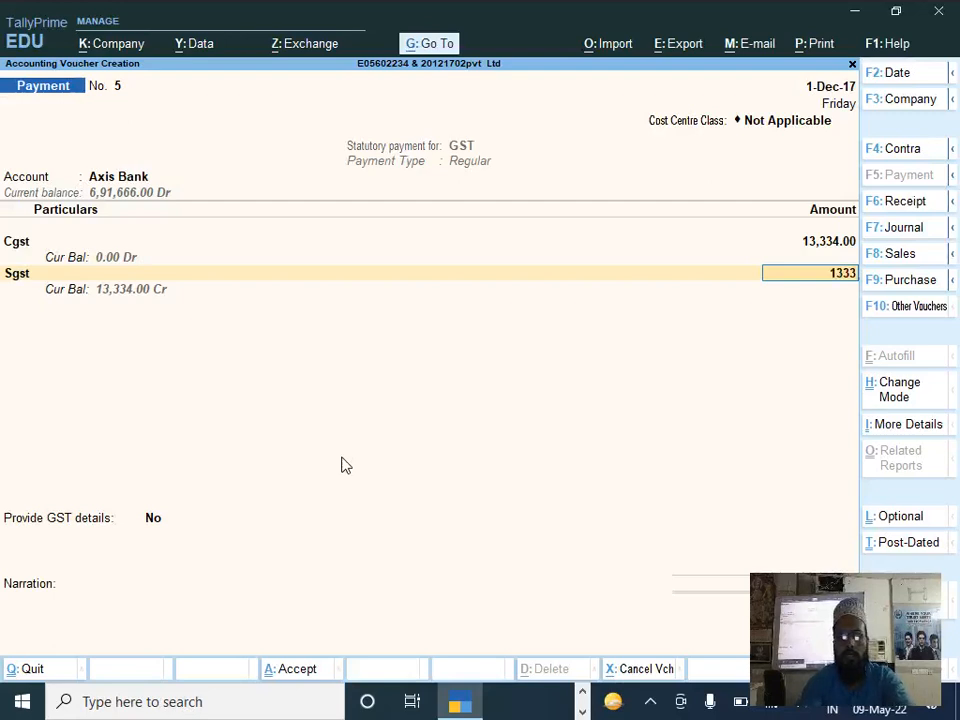
{"action": "key", "text": "Return"}
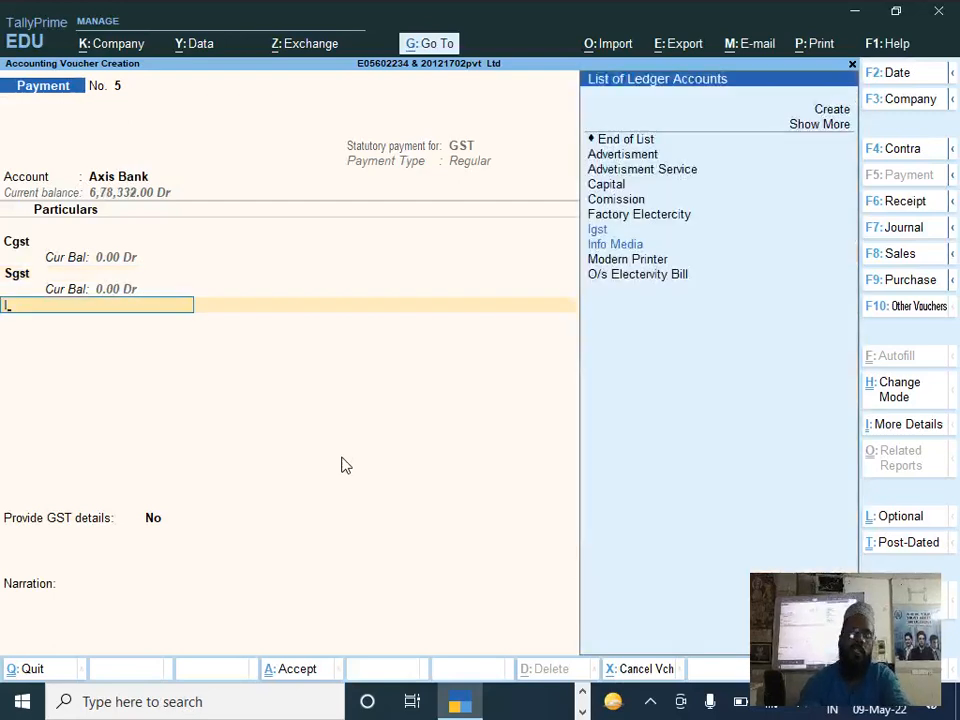
Step: Add Igst with an amount of 717, leave the GST details at No and the narration blank, and save the payment voucher
{"action": "key", "text": "Return"}
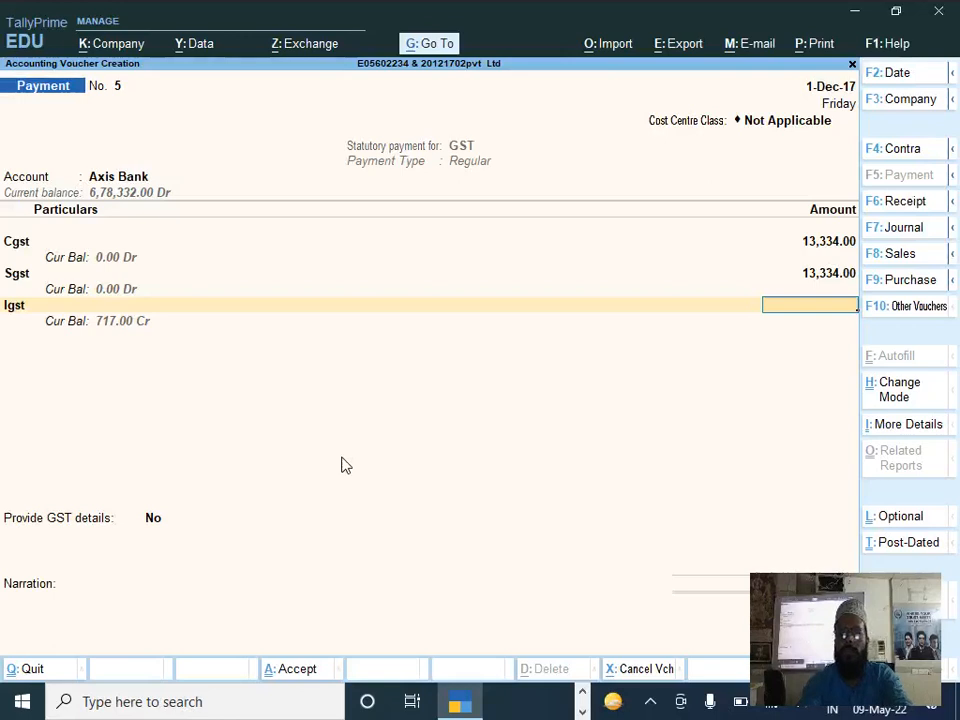
{"action": "type", "text": "717"}
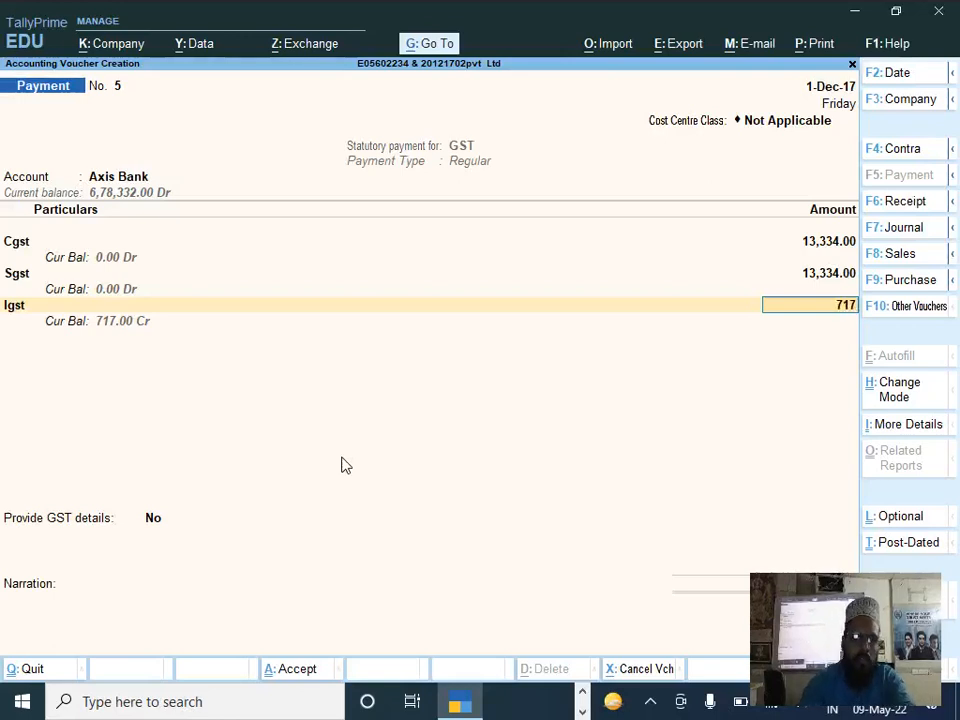
{"action": "key", "text": "Return"}
{"action": "key", "text": "Return"}
{"action": "key", "text": "Return"}
{"action": "key", "text": "Return"}
{"action": "key", "text": "Return"}
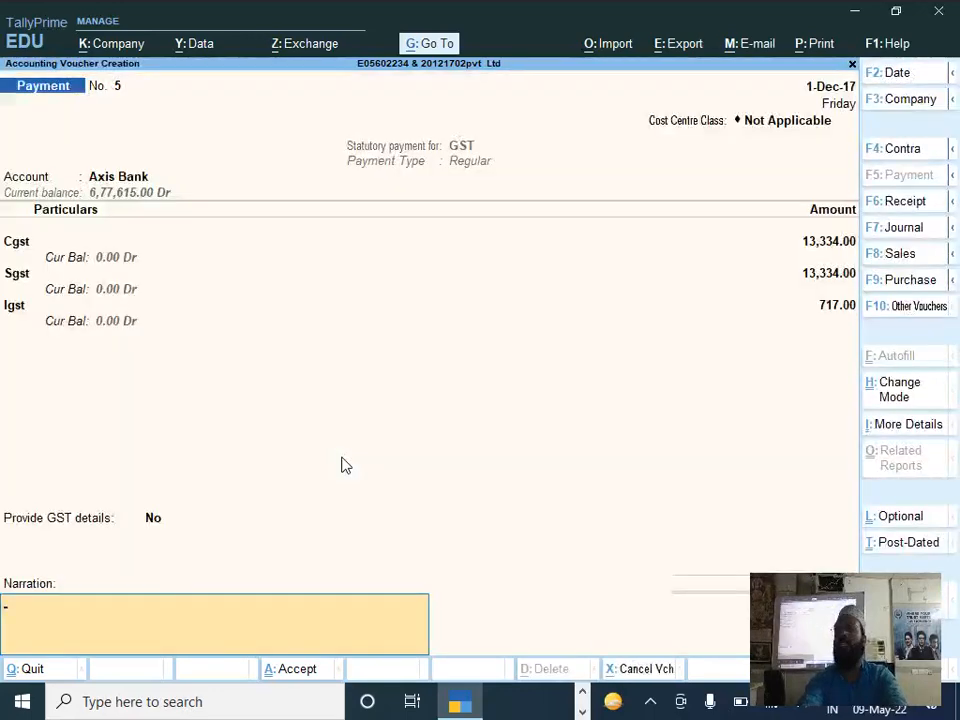
{"action": "key", "text": "Return"}
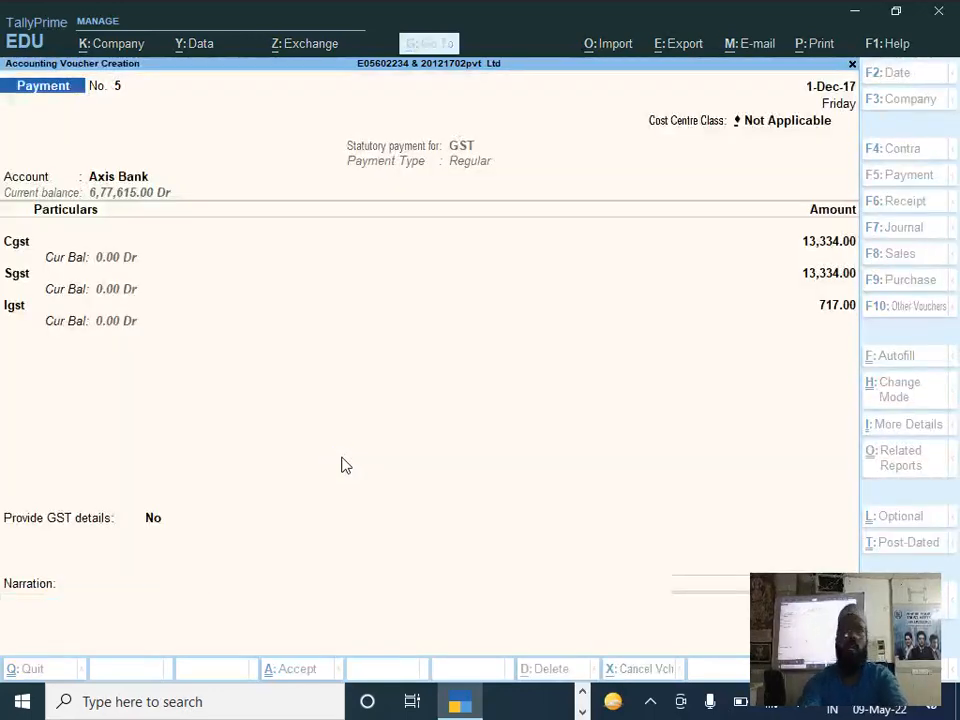
Step: Check question 13 in the Tally.ERP 9_Dec'17_Set 2 paper and open the Balance Sheet in detailed view in TallyPrime
{"action": "key", "text": "alt+Tab"}
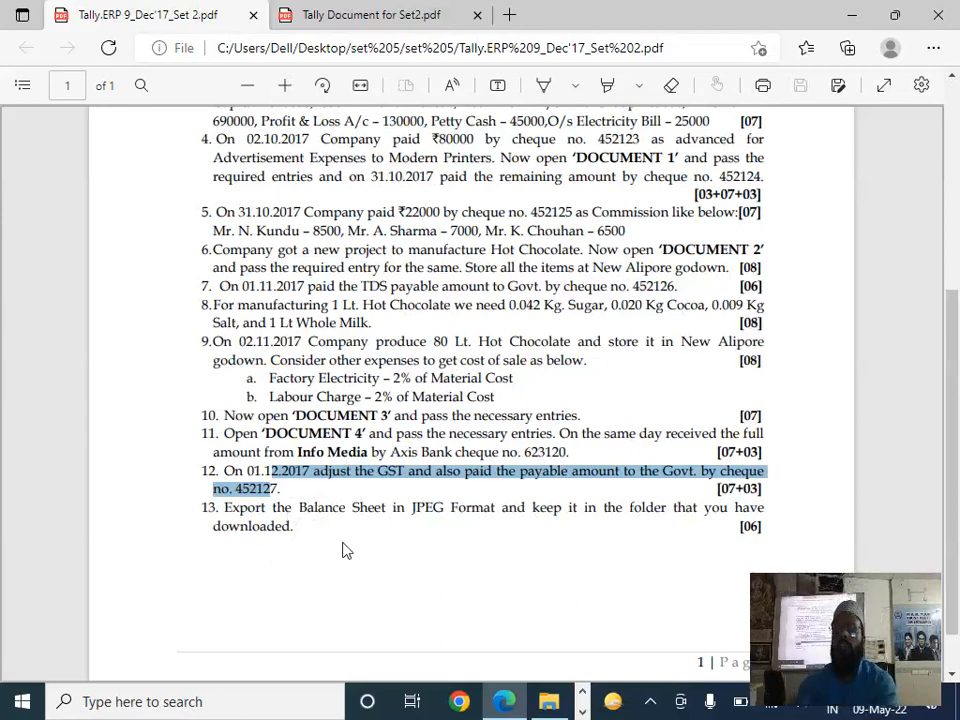
{"action": "key", "text": "alt+Tab"}
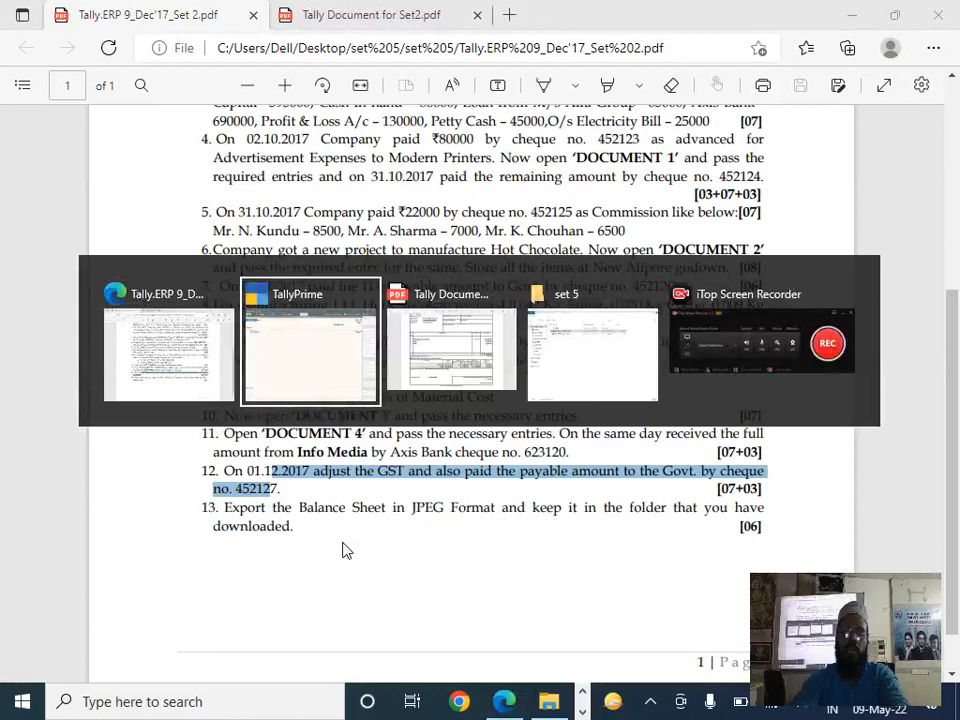
{"action": "key", "text": "Escape"}
{"action": "key", "text": "y"}
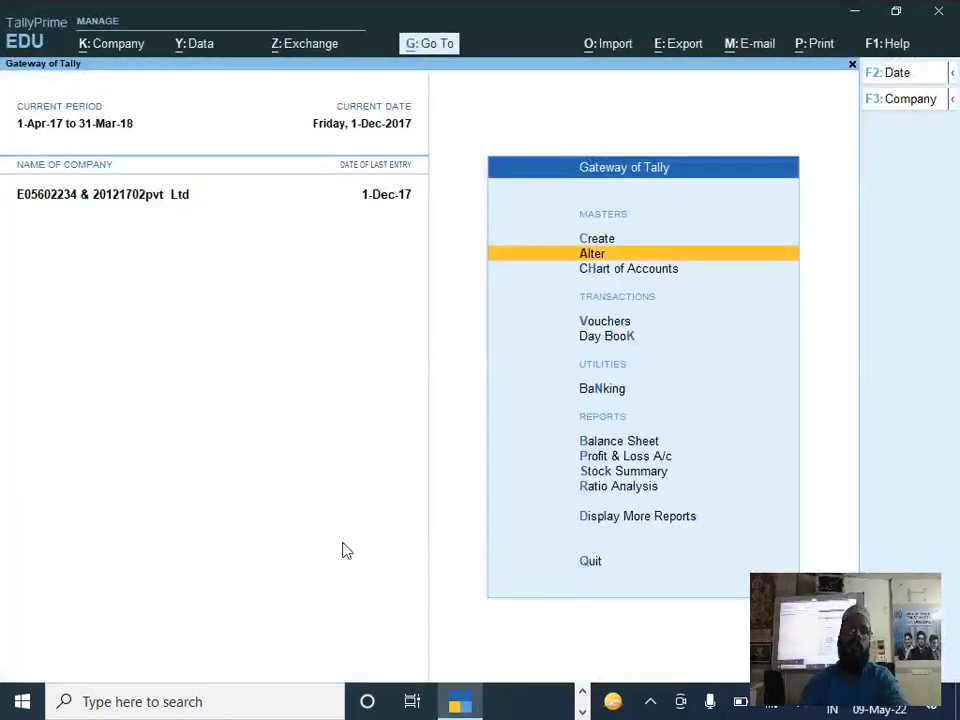
{"action": "key", "text": "Down"}
{"action": "key", "text": "Down"}
{"action": "key", "text": "Down"}
{"action": "key", "text": "Down"}
{"action": "key", "text": "Down"}
{"action": "key", "text": "Return"}
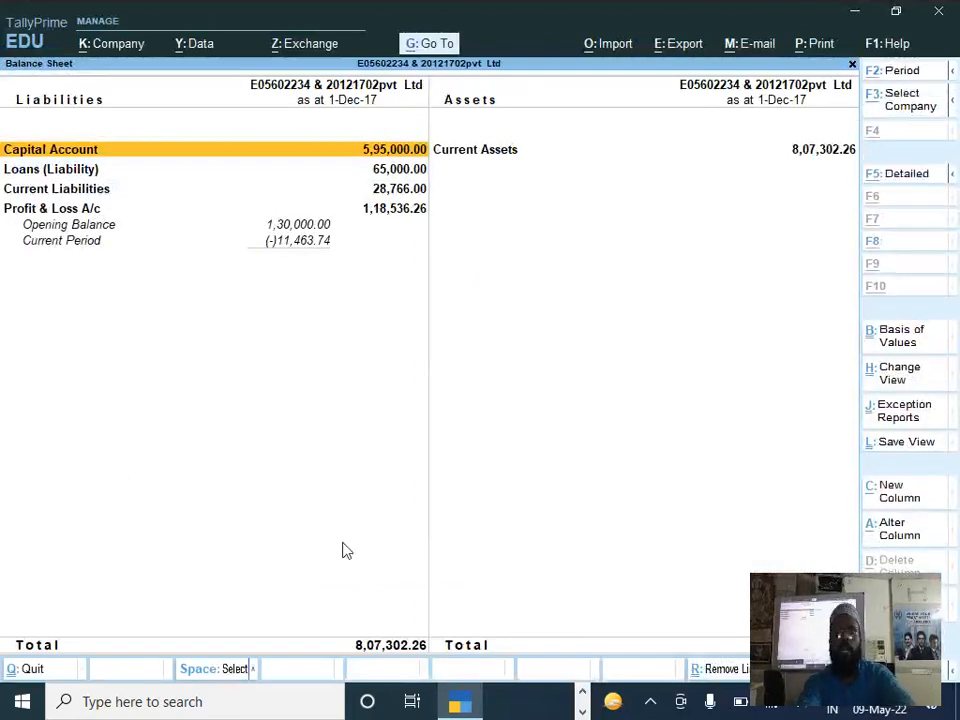
{"action": "key", "text": "alt+F5"}
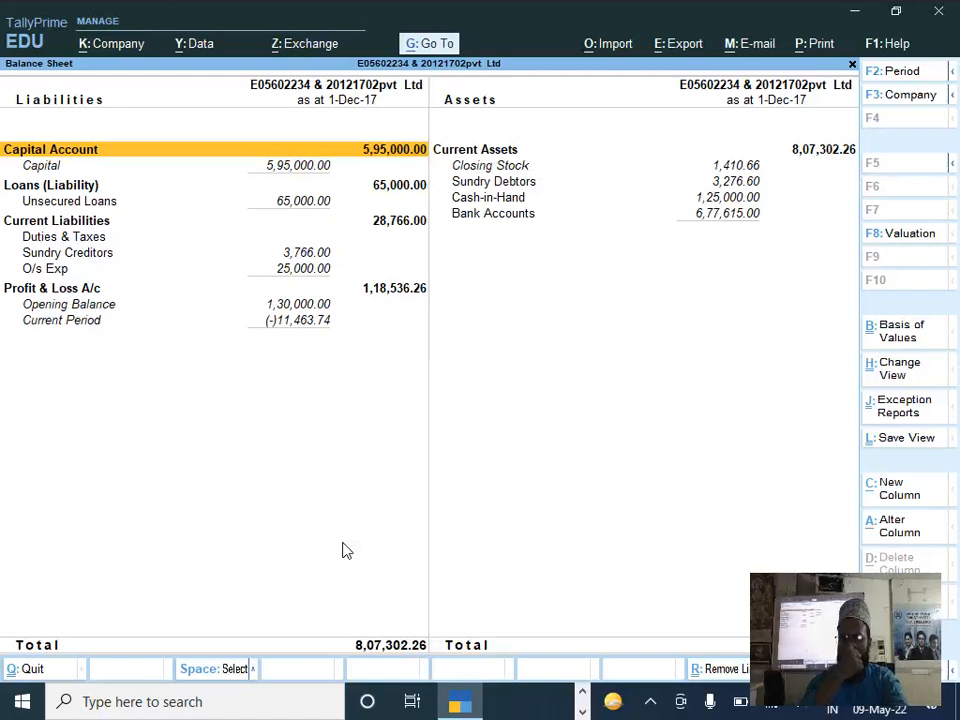
Step: Start exporting the current Balance Sheet and open the folder path setting in its export configuration
{"action": "key", "text": "alt+e"}
{"action": "key", "text": "c"}
{"action": "key", "text": "Down"}
{"action": "key", "text": "Down"}
{"action": "key", "text": "Down"}
{"action": "key", "text": "Down"}
{"action": "key", "text": "Down"}
{"action": "key", "text": "Down"}
{"action": "key", "text": "Down"}
{"action": "key", "text": "Down"}
{"action": "key", "text": "Down"}
{"action": "key", "text": "Down"}
{"action": "key", "text": "Down"}
{"action": "key", "text": "Down"}
{"action": "key", "text": "Down"}
{"action": "key", "text": "Down"}
{"action": "key", "text": "Down"}
{"action": "key", "text": "Return"}
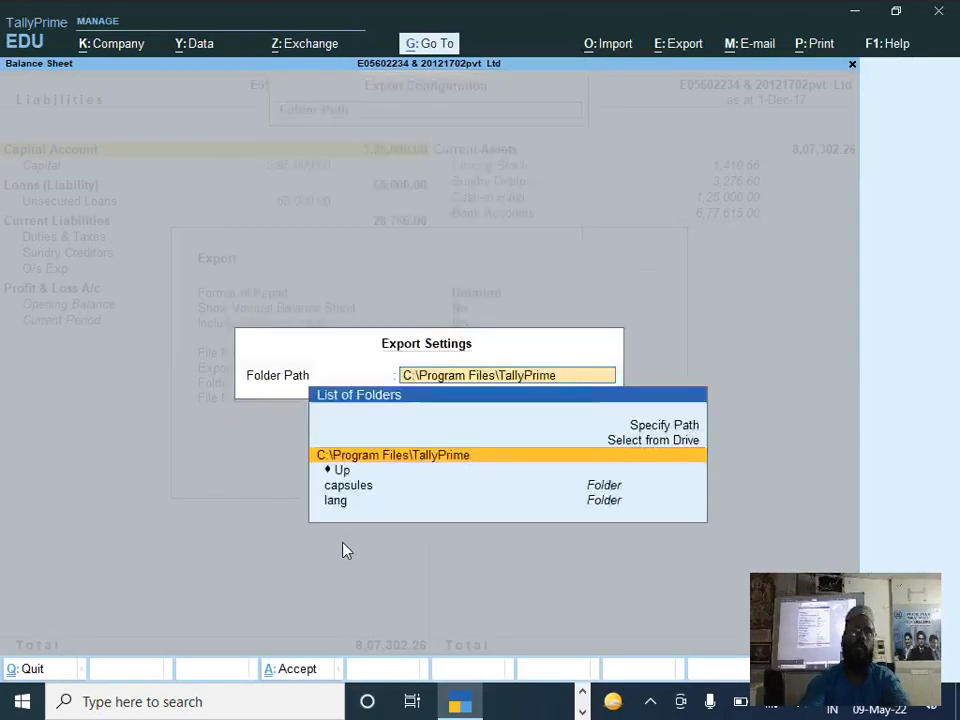
Step: Set the export folder to C:\Users\Dell\Desktop\set 5\set 5, copied from File Explorer, and export the Balance Sheet as the JPEG BSheet.jpg
{"action": "key", "text": "alt+Tab"}
{"action": "key", "text": "Tab"}
{"action": "key", "text": "Tab"}
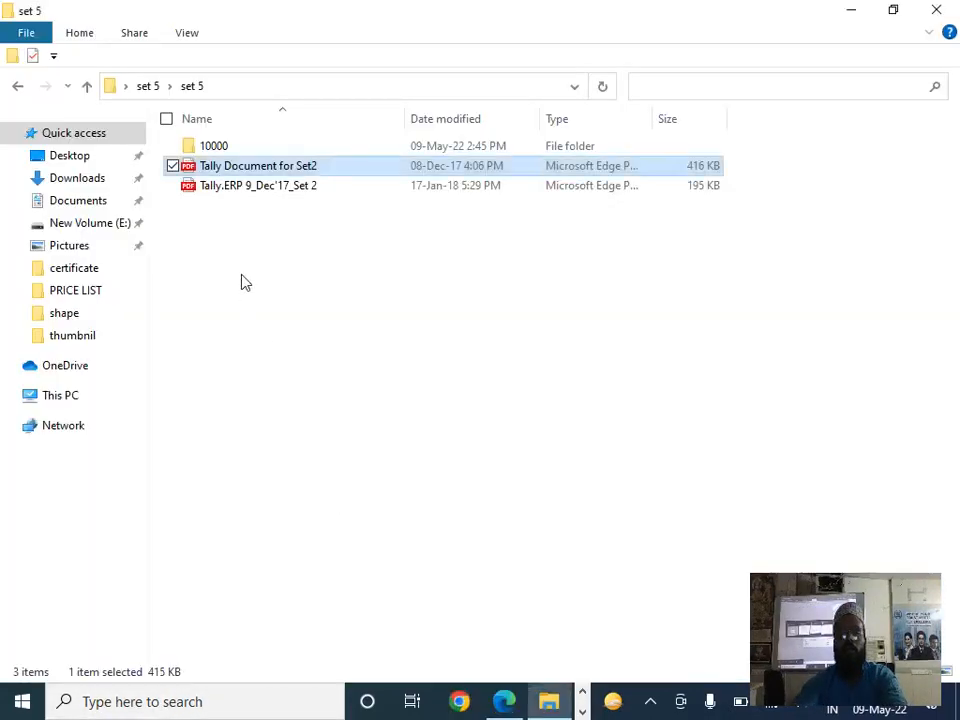
{"action": "left_click", "coordinate": [276, 87]}
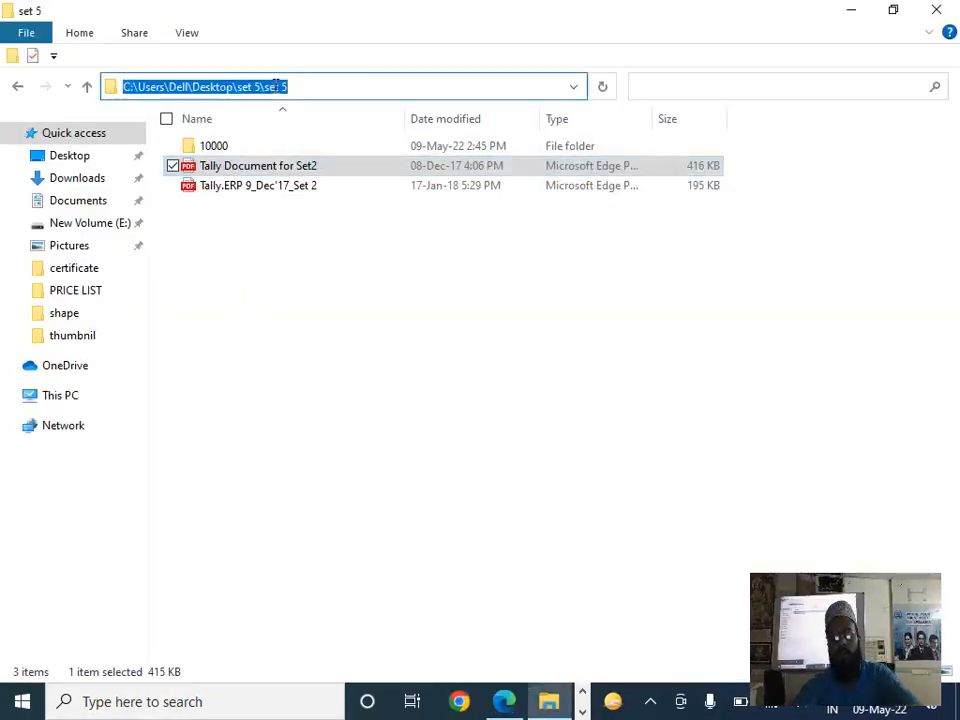
{"action": "key", "text": "alt+Tab"}
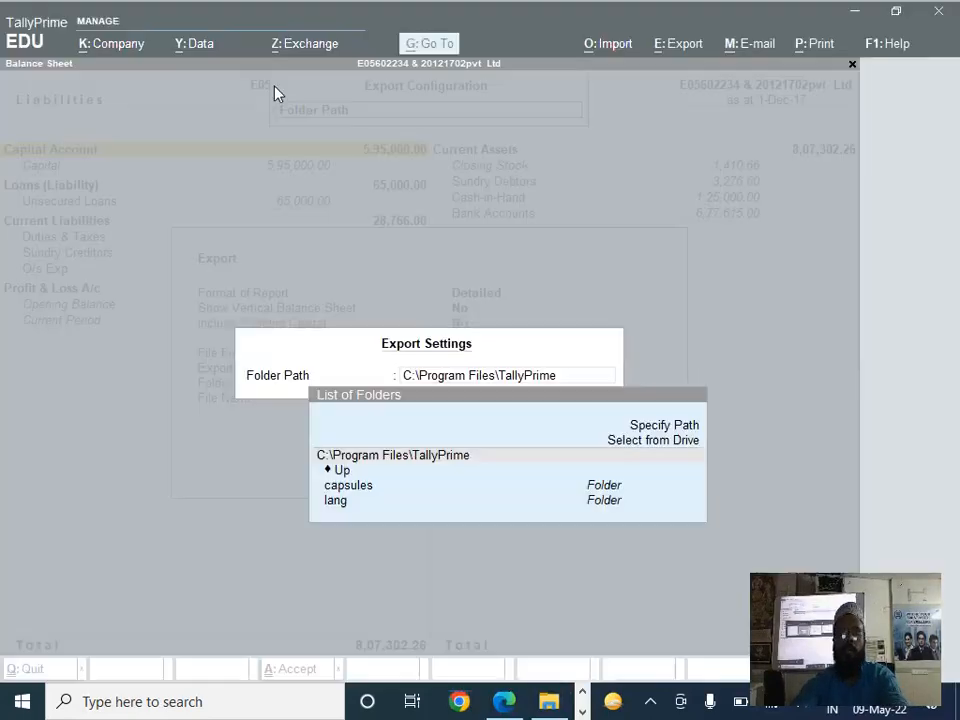
{"action": "key", "text": "ctrl+alt+v"}
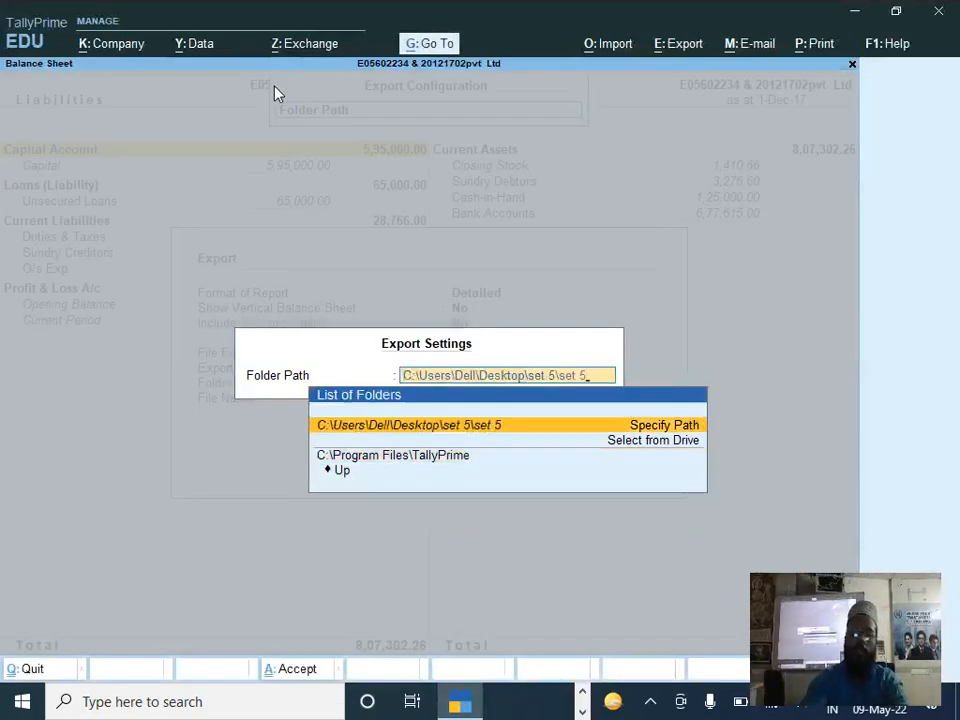
{"action": "key", "text": "Return"}
{"action": "key", "text": "Return"}
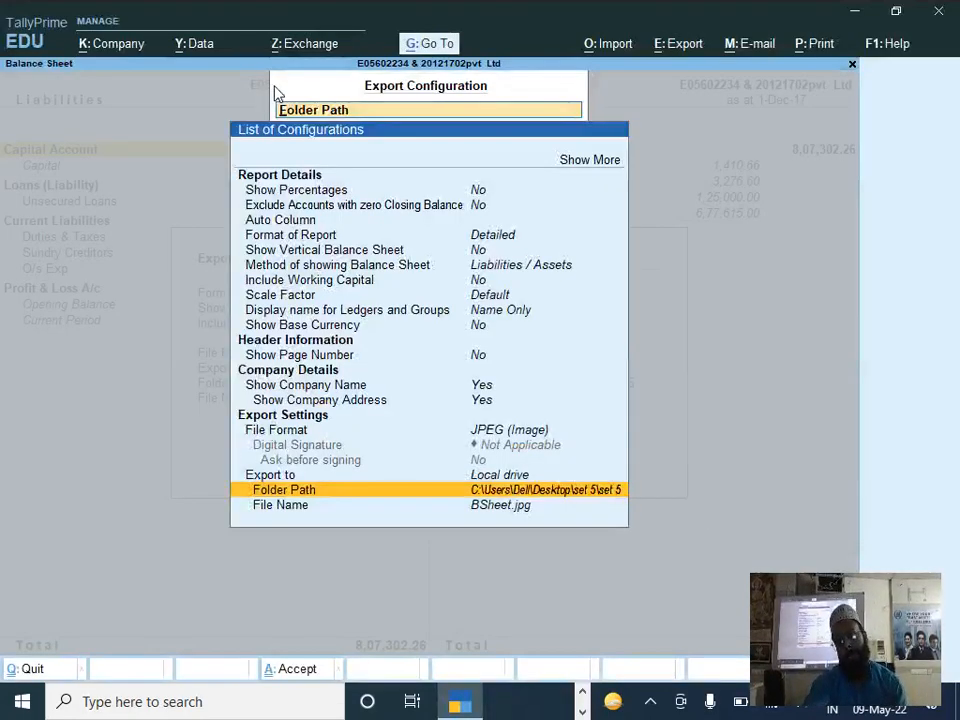
{"action": "key", "text": "ctrl+a"}
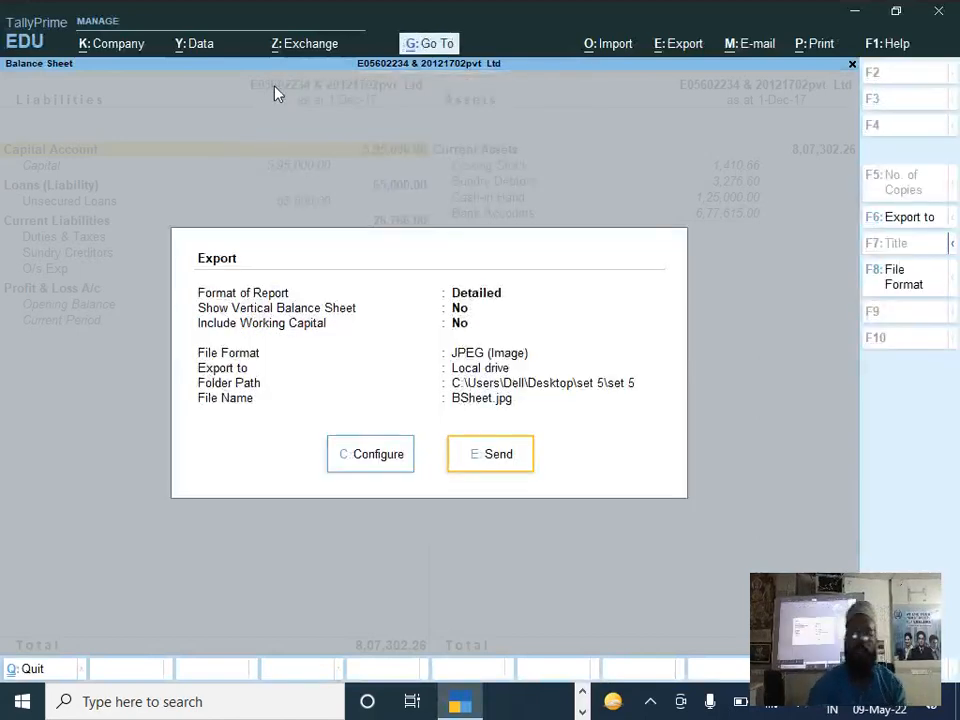
{"action": "key", "text": "e"}
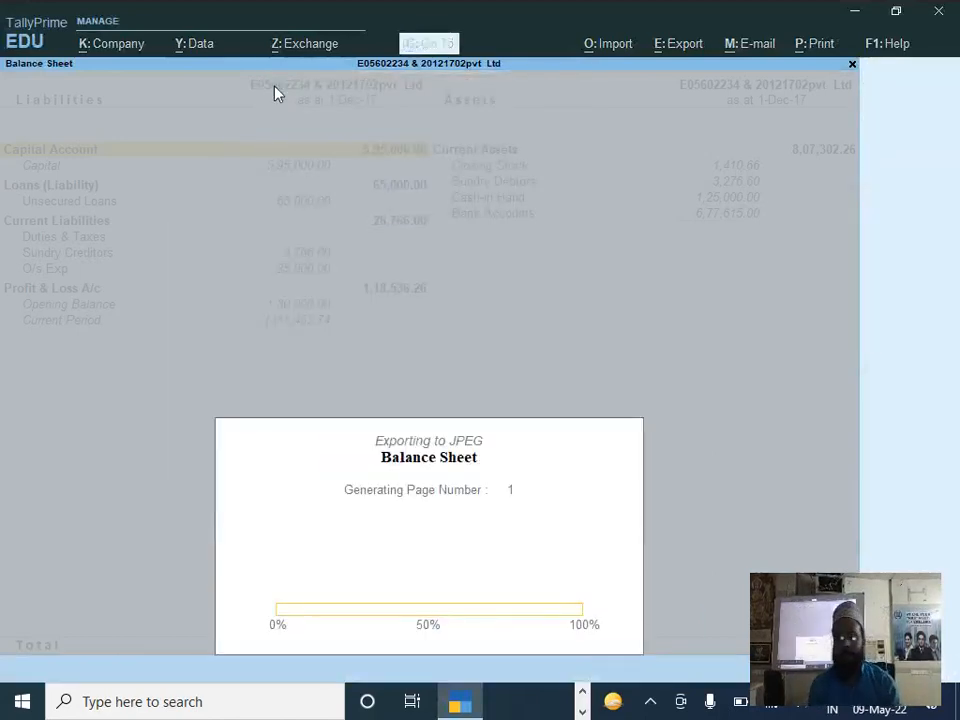